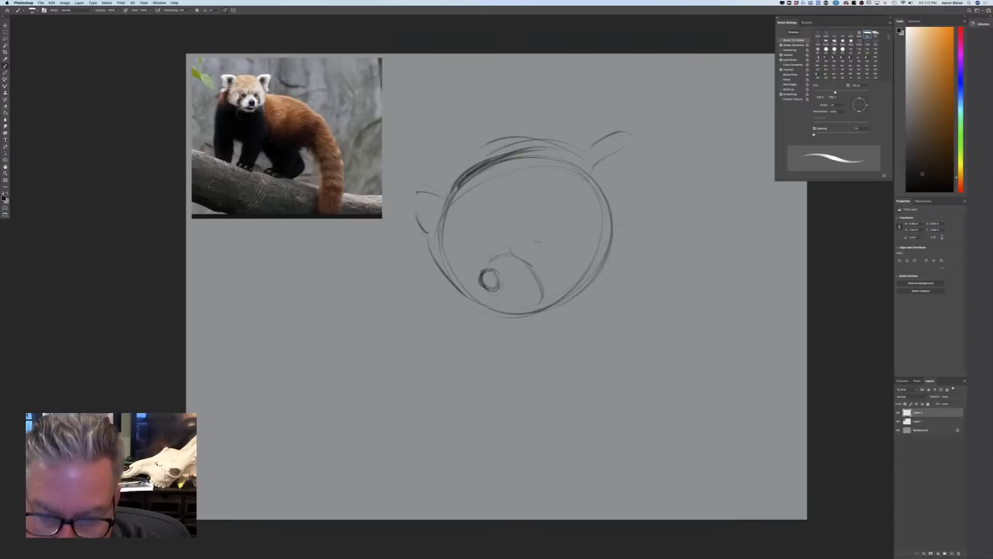
Sketch both eyes and the brow above the near eye, and darken the outline of the red panda's nose
mouse_move(550, 240)
left_mouse_down()
mouse_move(531, 255)
mouse_move(524, 243)
mouse_move(549, 219)
mouse_move(512, 222)
left_mouse_up()
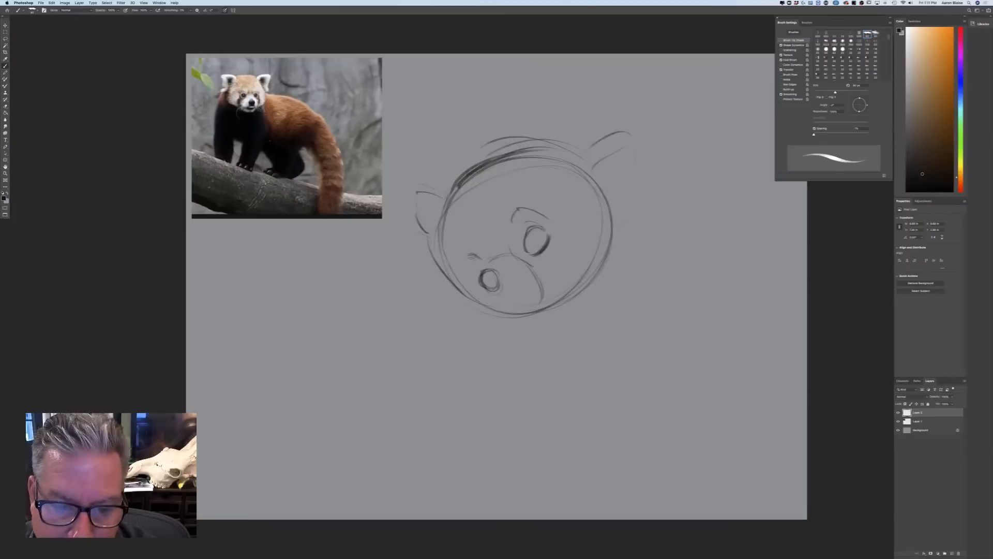
mouse_move(469, 256)
left_mouse_down()
mouse_move(476, 272)
mouse_move(482, 258)
mouse_move(479, 272)
left_mouse_up()
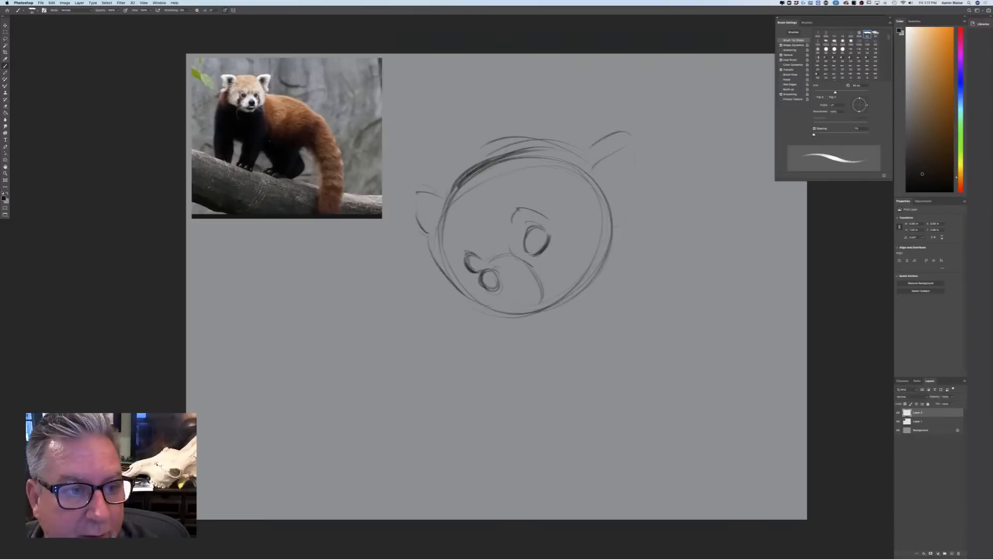
left_click_drag(479, 281, 502, 289)
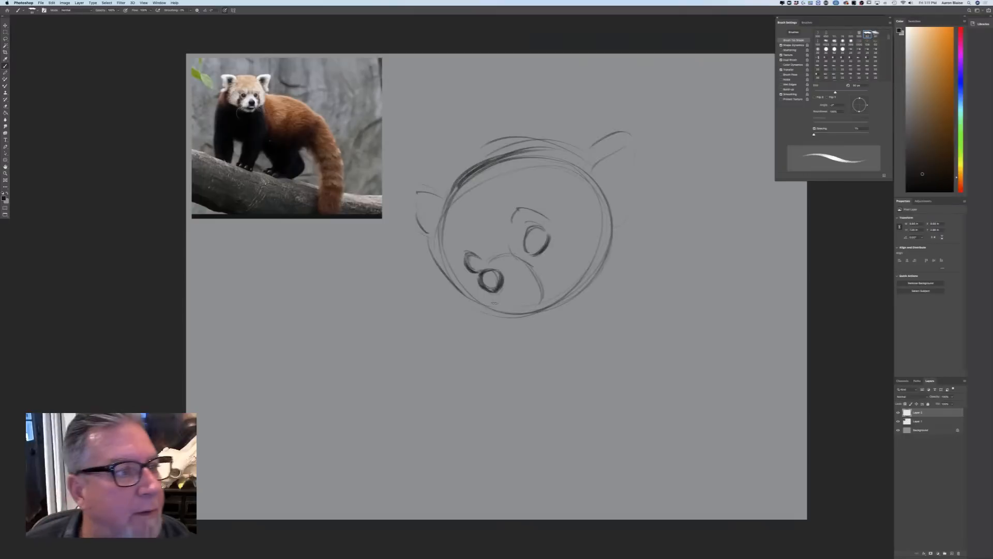
Rotate the whole head sketch slightly clockwise with Free Transform
left_click(65, 3)
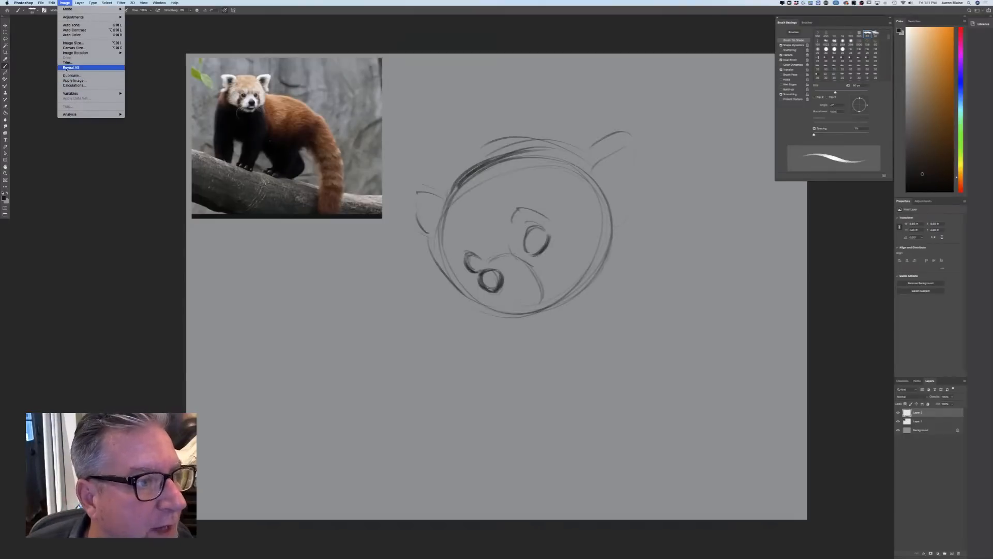
mouse_move(52, 3)
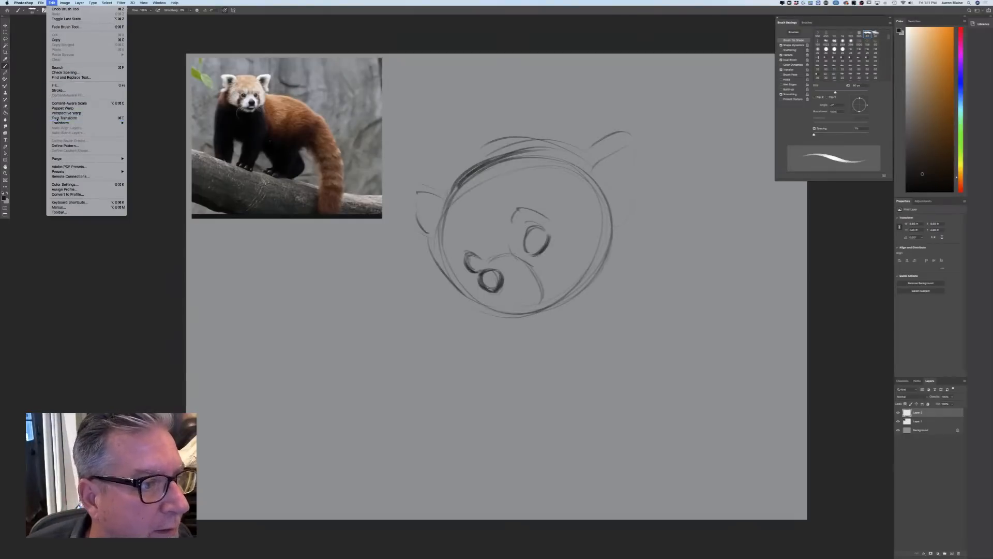
left_click(64, 118)
left_click_drag(402, 318, 374, 299)
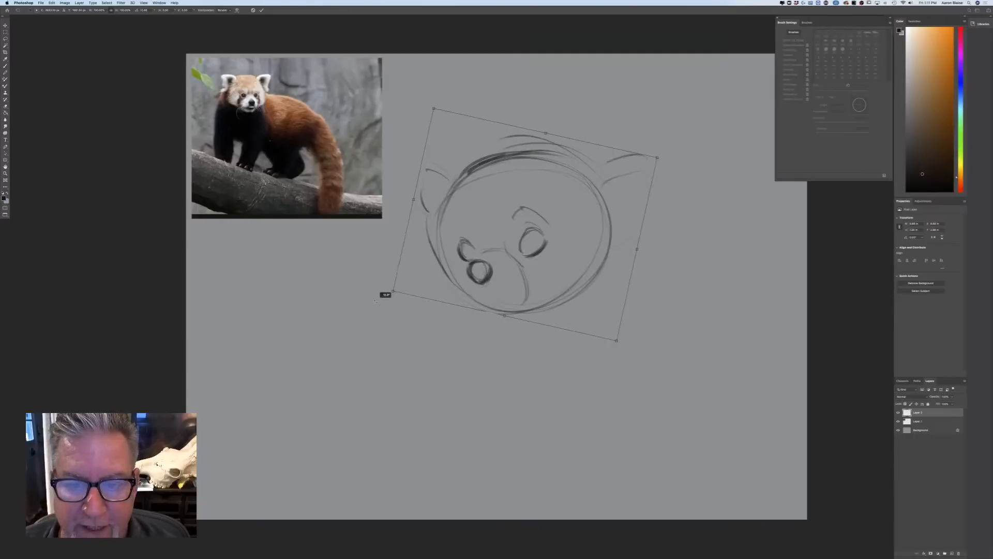
key("Escape")
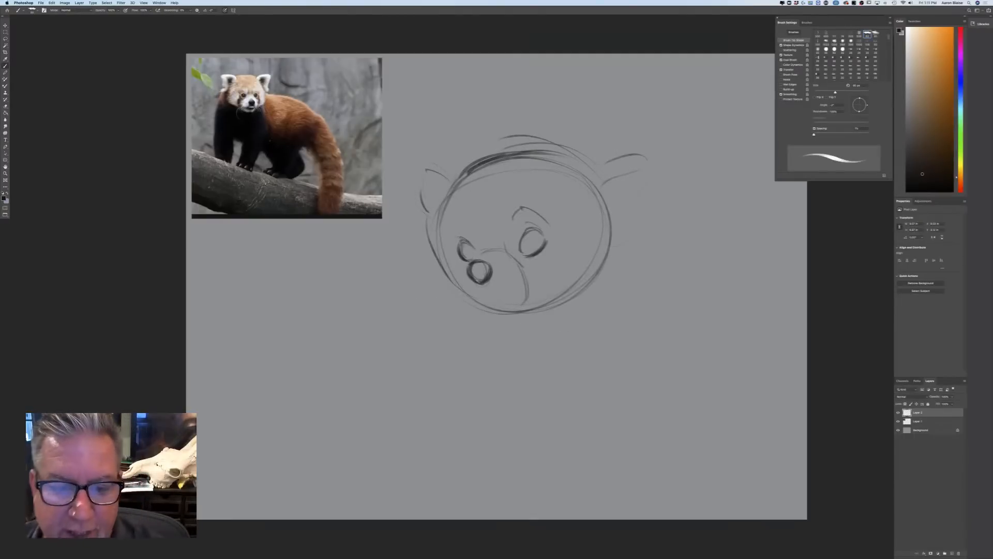
Outline the patch around the far eye and draw the muzzle with an open smiling mouth and chin
left_click_drag(461, 218, 448, 246)
mouse_move(519, 209)
left_mouse_down()
mouse_move(507, 231)
mouse_move(480, 235)
mouse_move(481, 257)
mouse_move(507, 253)
mouse_move(485, 251)
mouse_move(490, 258)
mouse_move(467, 278)
mouse_move(486, 273)
left_mouse_up()
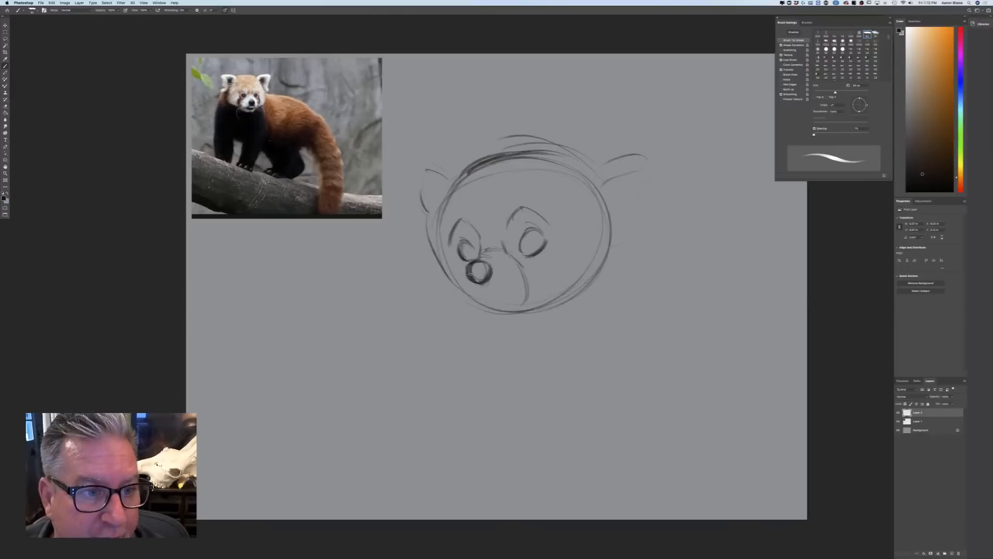
mouse_move(466, 271)
left_mouse_down()
mouse_move(470, 294)
mouse_move(538, 283)
mouse_move(471, 289)
mouse_move(518, 289)
mouse_move(484, 312)
mouse_move(511, 313)
mouse_move(495, 318)
mouse_move(533, 304)
mouse_move(522, 309)
left_mouse_up()
mouse_move(525, 310)
left_mouse_down()
mouse_move(494, 319)
mouse_move(520, 306)
left_mouse_up()
key("bracketleft")
key("bracketleft")
key("super+z")
key("super+z")
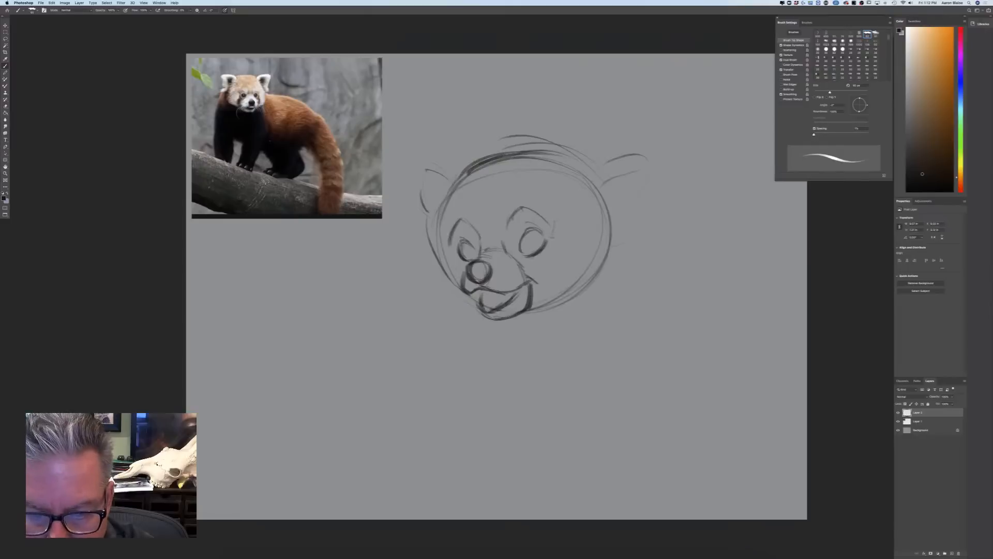
Draw the marking lines beneath both eyes and the furry cheek contour on the far side of the face
left_click_drag(559, 267, 547, 299)
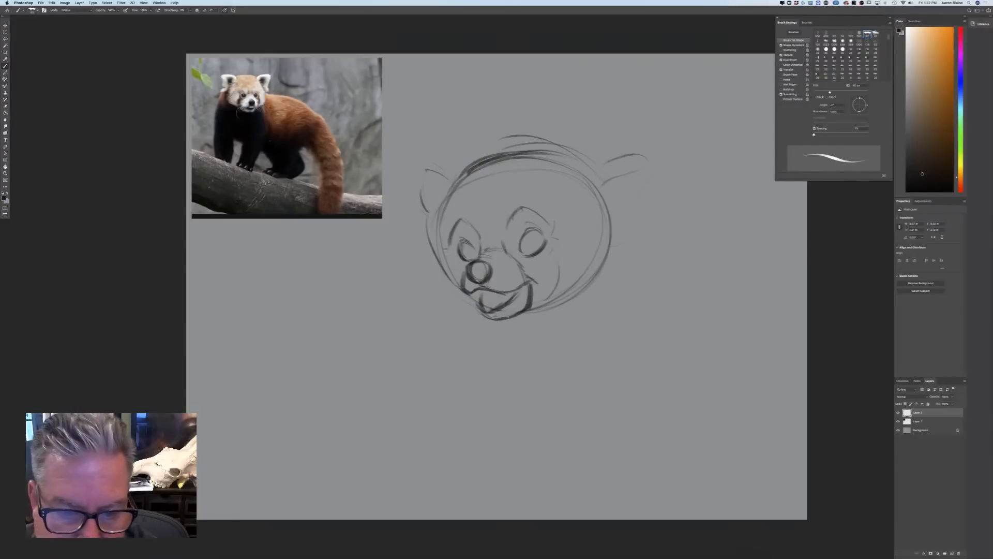
left_click_drag(456, 263, 453, 282)
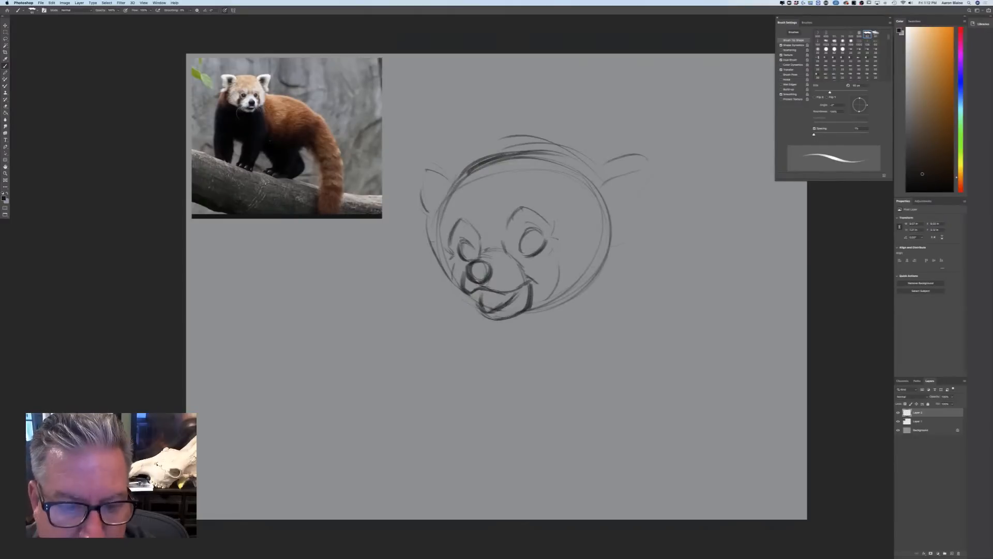
left_click_drag(440, 233, 429, 278)
left_click_drag(444, 256, 427, 278)
mouse_move(430, 265)
left_mouse_down()
mouse_move(440, 301)
mouse_move(479, 322)
left_mouse_up()
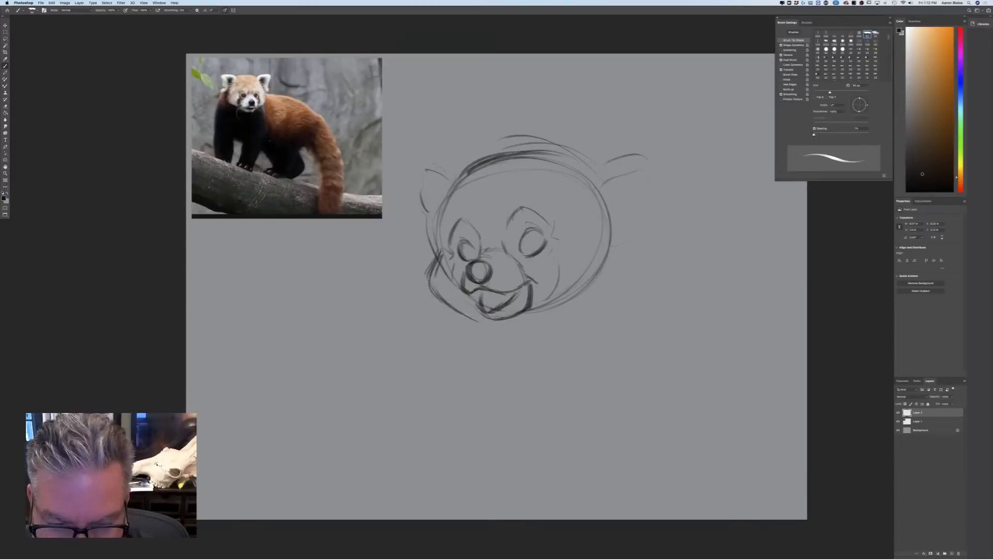
Draw the flared cheek contour on the near side of the face with a few light neck strokes below it
left_click_drag(618, 234, 639, 263)
mouse_move(603, 202)
left_mouse_down()
mouse_move(629, 270)
mouse_move(594, 308)
left_mouse_up()
left_click_drag(627, 260, 554, 321)
left_click_drag(604, 294, 570, 316)
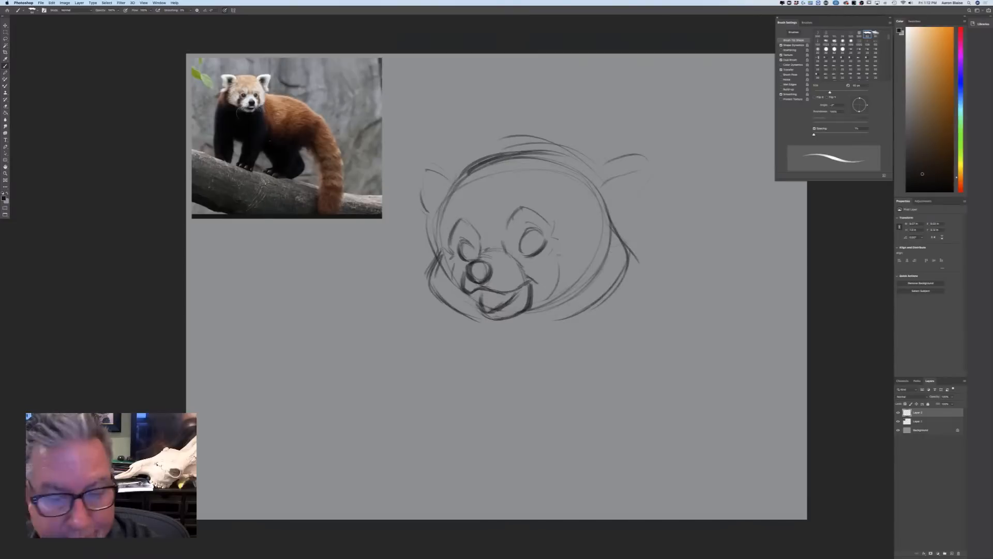
left_click_drag(624, 281, 618, 318)
left_click_drag(609, 307, 600, 347)
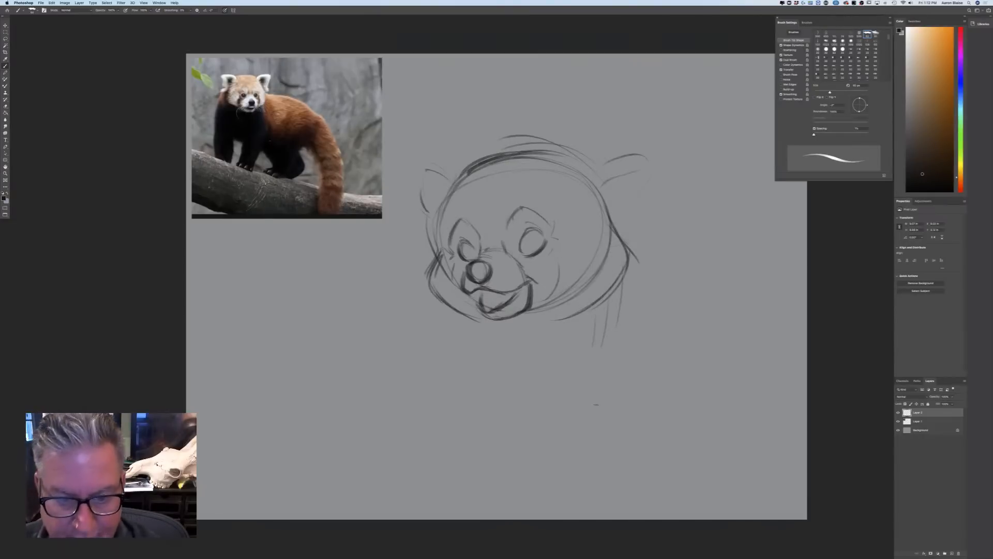
Shade in the eyes and nose, add detail to the mouth and chin, and darken the near brow
mouse_move(527, 235)
left_mouse_down()
mouse_move(524, 255)
mouse_move(535, 244)
mouse_move(463, 252)
mouse_move(489, 267)
mouse_move(470, 281)
left_mouse_up()
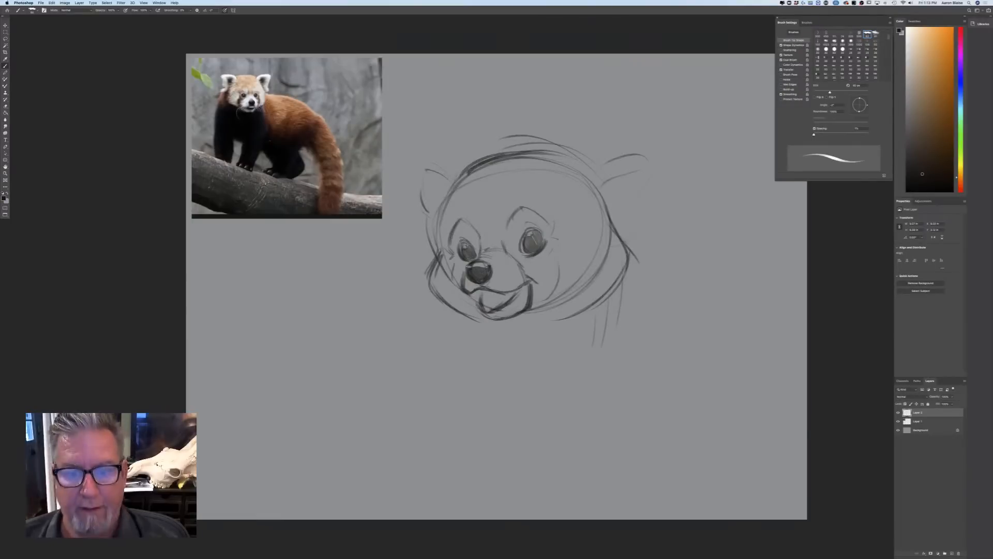
mouse_move(473, 291)
left_mouse_down()
mouse_move(504, 305)
mouse_move(487, 326)
left_mouse_up()
left_click_drag(542, 219, 515, 209)
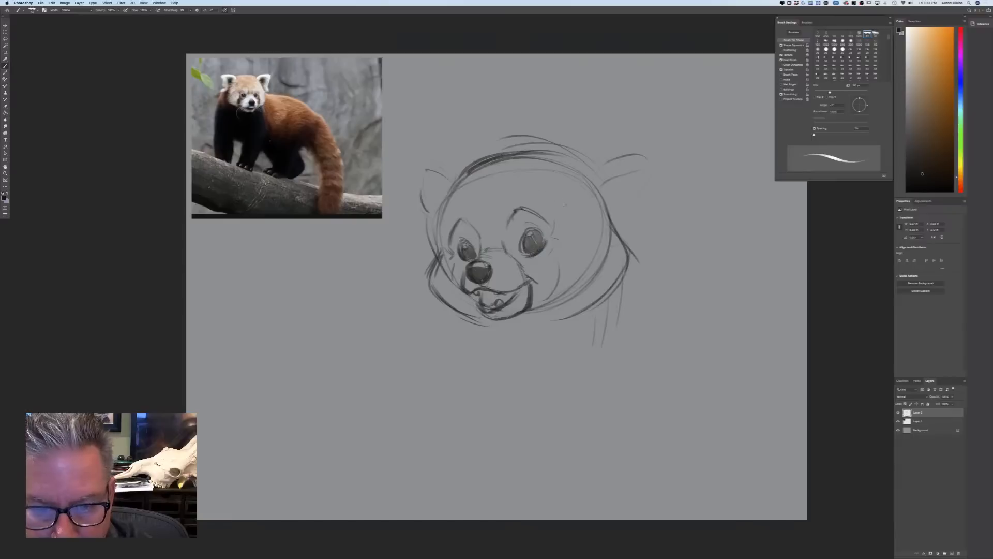
Draw the forehead centre line, shape both pointed ears with fur at their bases, and add contours above the brows
left_click_drag(504, 168, 488, 230)
mouse_move(432, 169)
left_mouse_down()
mouse_move(455, 181)
mouse_move(413, 174)
mouse_move(433, 232)
left_mouse_up()
mouse_move(593, 175)
left_mouse_down()
mouse_move(653, 152)
mouse_move(637, 186)
mouse_move(639, 165)
mouse_move(631, 232)
left_mouse_up()
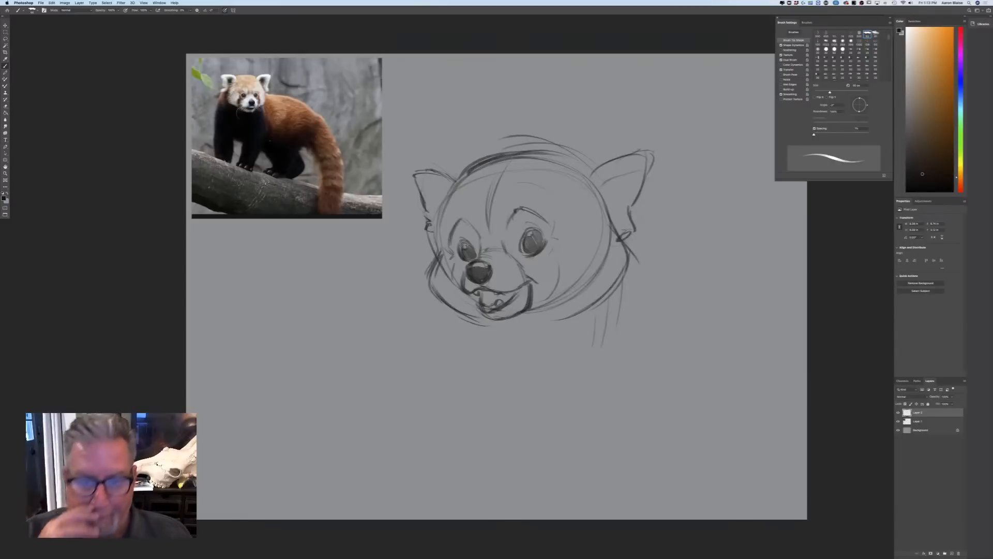
left_click_drag(487, 216, 485, 233)
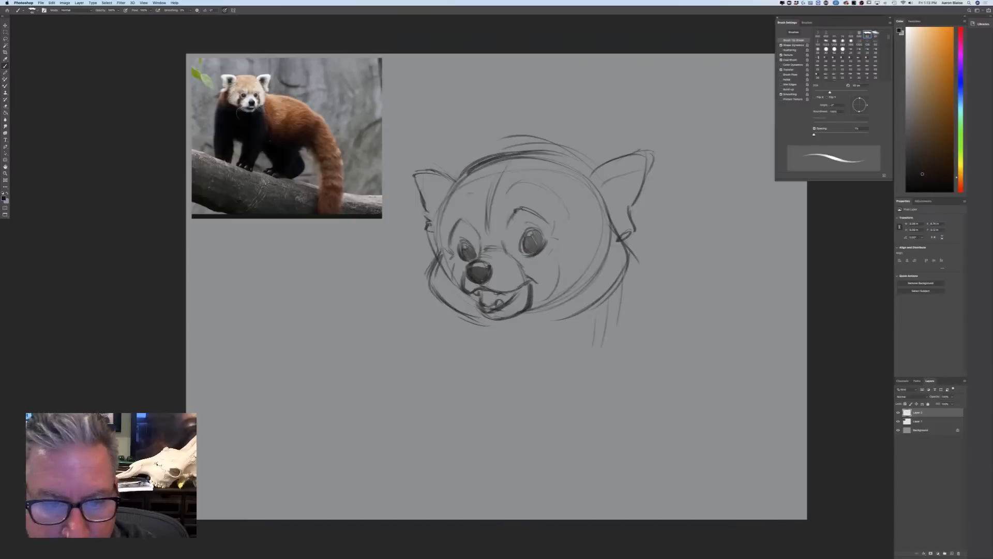
left_click_drag(470, 195, 445, 218)
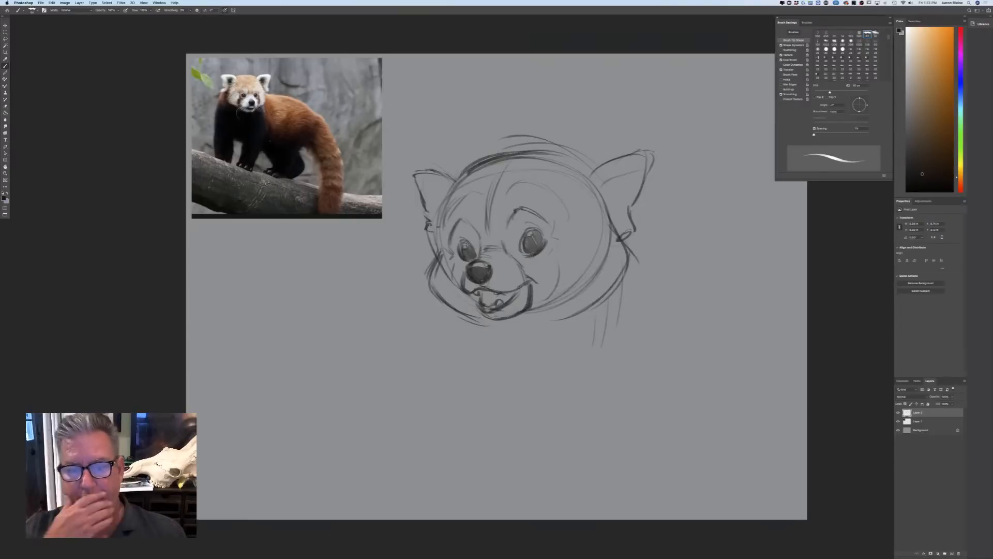
Strengthen the cheek fur around the near ear and far jaw, and draw the neck and throat lines below the head
left_click_drag(615, 275, 556, 334)
left_click_drag(592, 213, 630, 245)
mouse_move(593, 215)
left_mouse_down()
mouse_move(624, 231)
mouse_move(608, 222)
left_mouse_up()
left_click_drag(442, 250, 425, 274)
mouse_move(439, 251)
left_mouse_down()
mouse_move(425, 278)
mouse_move(512, 374)
left_mouse_up()
left_click_drag(472, 318, 558, 395)
mouse_move(474, 319)
left_mouse_down()
mouse_move(502, 338)
mouse_move(483, 346)
mouse_move(524, 383)
left_mouse_up()
Erase the leftover construction circle, the overlapping near-cheek lines and the light neck strokes with a larger brush
key("bracketright")
left_click_drag(619, 303, 603, 346)
mouse_move(615, 274)
left_mouse_down()
mouse_move(575, 308)
mouse_move(609, 228)
mouse_move(564, 295)
mouse_move(548, 300)
left_mouse_up()
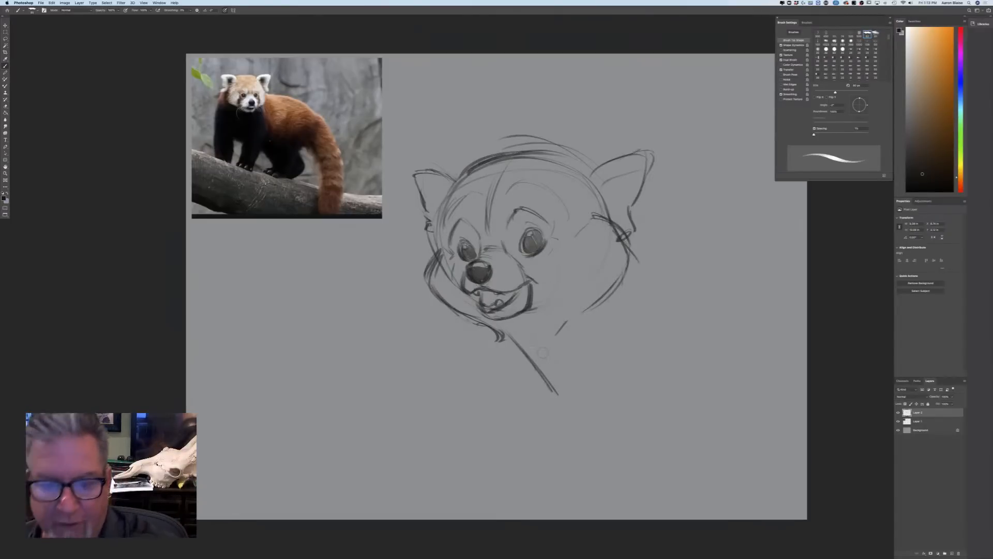
left_click_drag(614, 228, 617, 282)
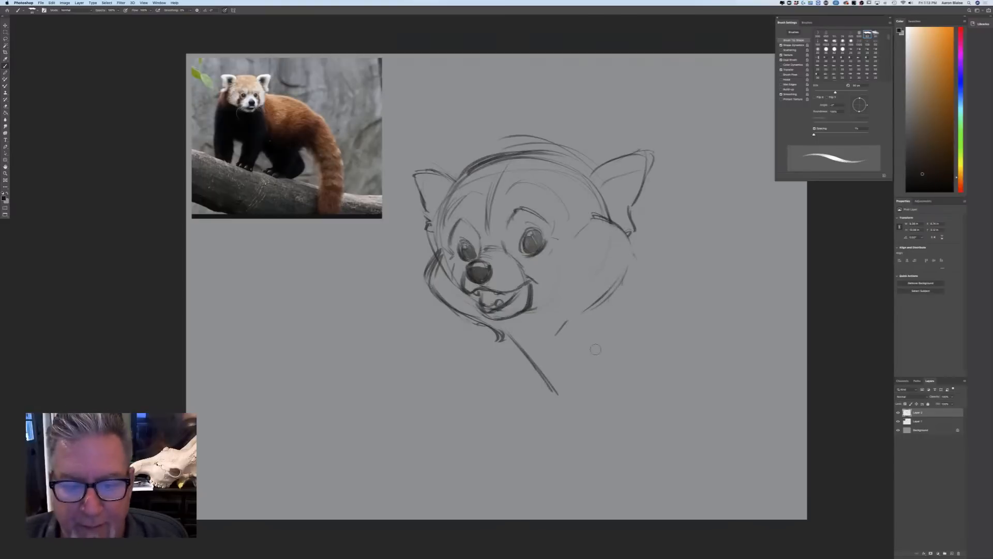
Clean up the tuft beneath the chin and redraw both cheek and jaw contours with darker strokes
mouse_move(500, 337)
left_mouse_down()
mouse_move(477, 325)
mouse_move(491, 304)
left_mouse_up()
mouse_move(438, 264)
left_mouse_down()
mouse_move(432, 292)
mouse_move(497, 324)
left_mouse_up()
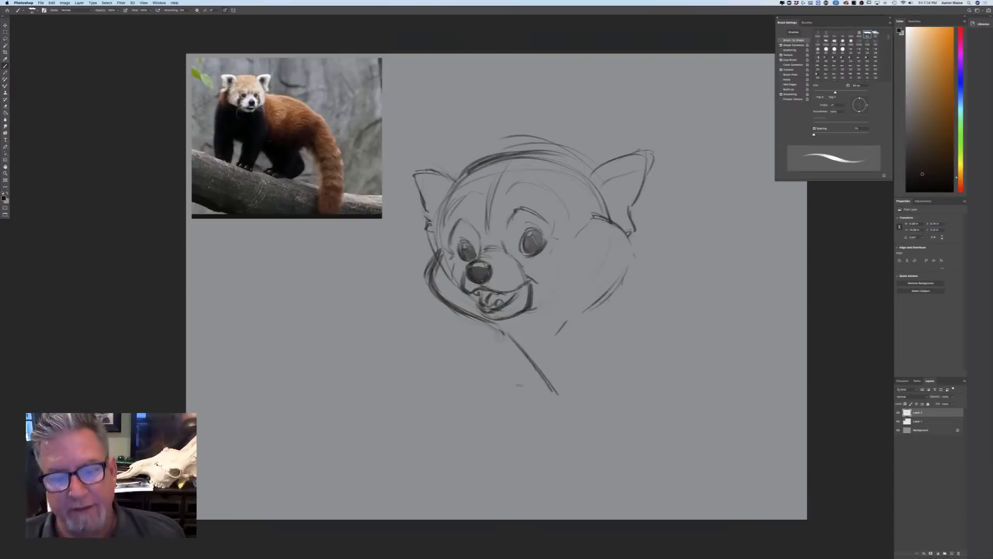
mouse_move(628, 249)
left_mouse_down()
mouse_move(610, 289)
mouse_move(576, 315)
left_mouse_up()
left_click_drag(618, 275, 586, 307)
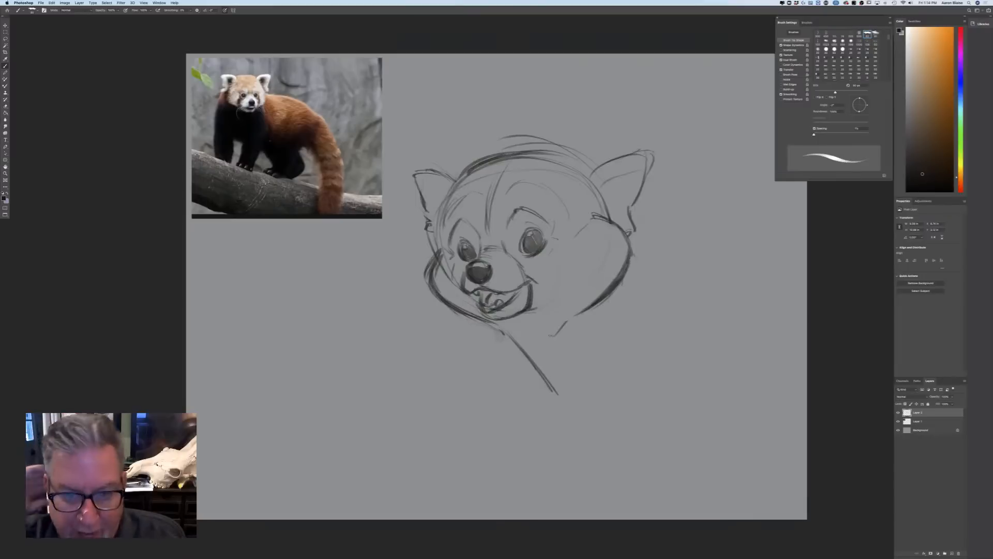
Darken the pupils and upper rims of both eyes and deepen the shading on the nose
mouse_move(522, 244)
left_mouse_down()
mouse_move(529, 251)
mouse_move(540, 227)
mouse_move(522, 249)
mouse_move(538, 248)
left_mouse_up()
mouse_move(465, 247)
left_mouse_down()
mouse_move(472, 258)
mouse_move(462, 252)
mouse_move(471, 248)
left_mouse_up()
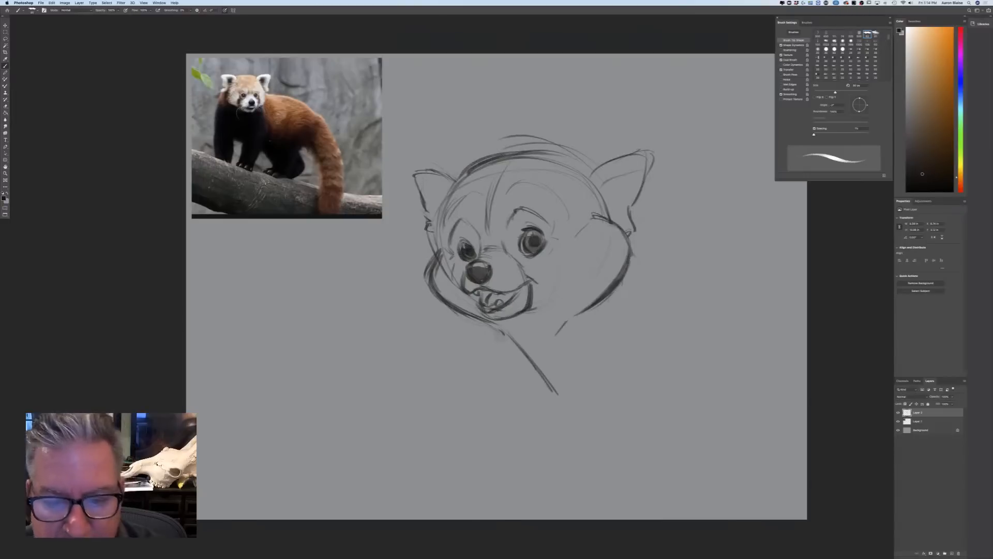
left_click_drag(532, 231, 536, 235)
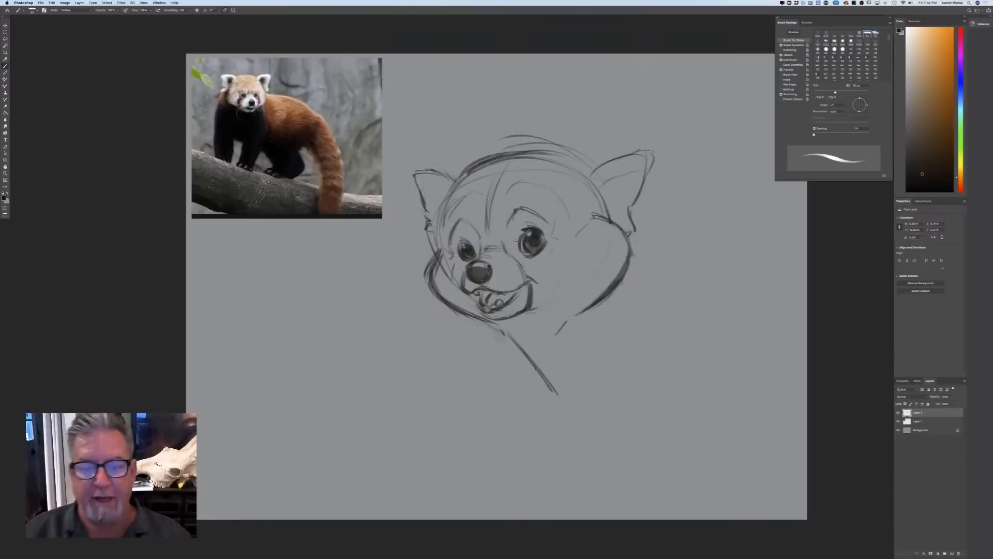
left_click_drag(486, 271, 485, 275)
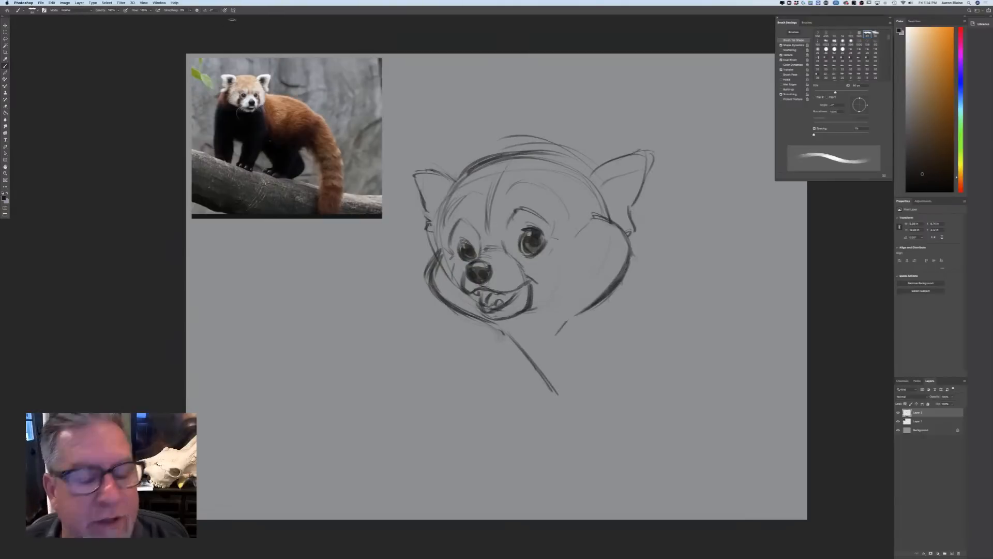
Shade the dark patches around both eyes down to the mouth corners and add strokes to the centre of the forehead
mouse_move(512, 212)
left_mouse_down()
mouse_move(507, 244)
mouse_move(526, 212)
mouse_move(548, 234)
mouse_move(524, 260)
mouse_move(513, 239)
mouse_move(550, 258)
mouse_move(556, 279)
mouse_move(535, 308)
mouse_move(556, 266)
mouse_move(535, 304)
left_mouse_up()
mouse_move(469, 227)
left_mouse_down()
mouse_move(477, 243)
mouse_move(462, 230)
mouse_move(454, 243)
mouse_move(473, 307)
left_mouse_up()
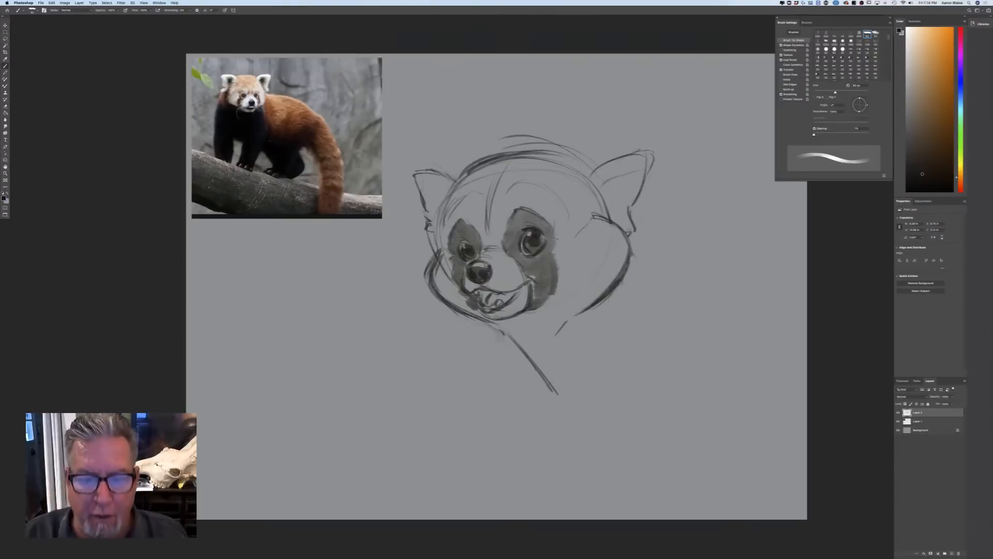
left_click_drag(511, 184, 494, 236)
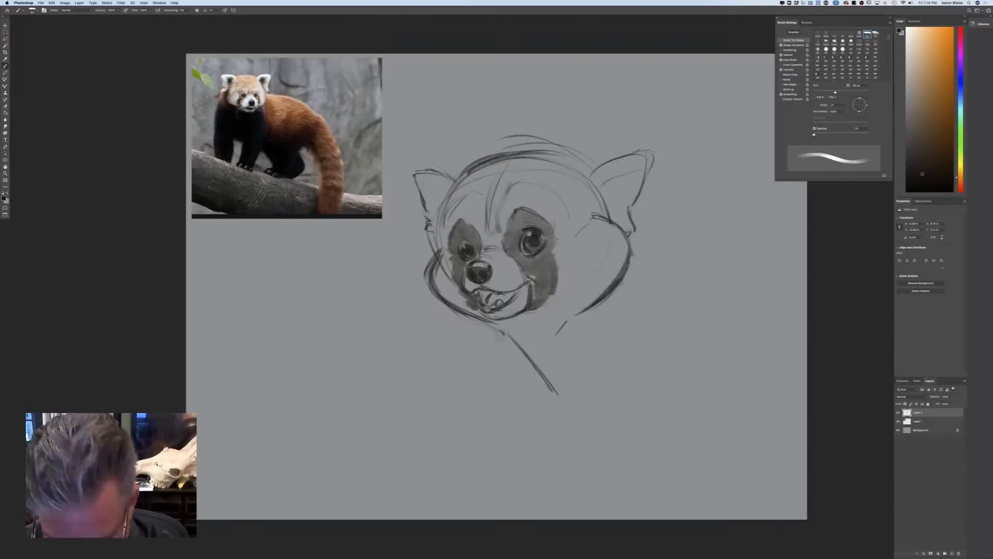
left_click(3, 198)
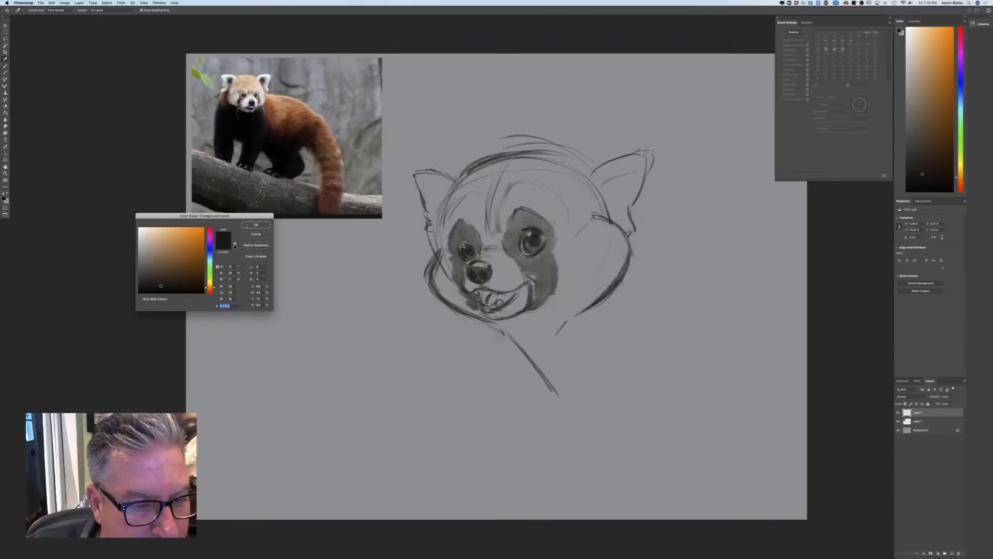
left_click(246, 224)
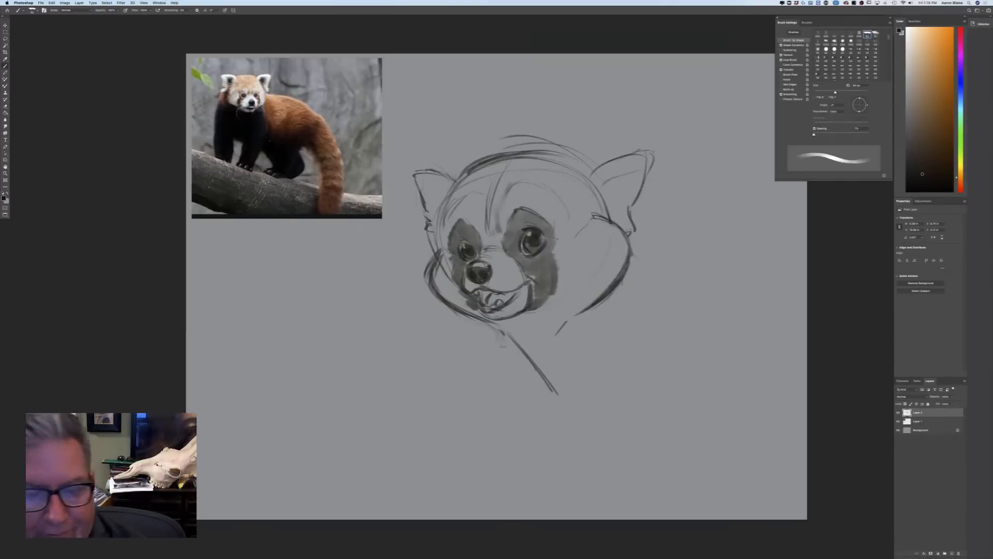
left_click(5, 198)
key("Return")
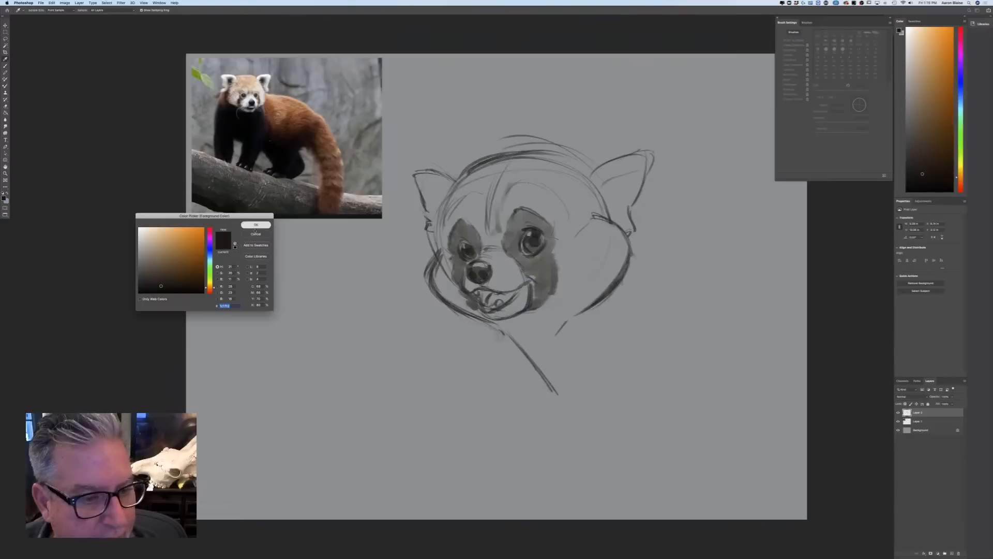
Add a new layer between Layer 1 and the sketch, and block in the muzzle and chin with off-white
left_click(917, 421)
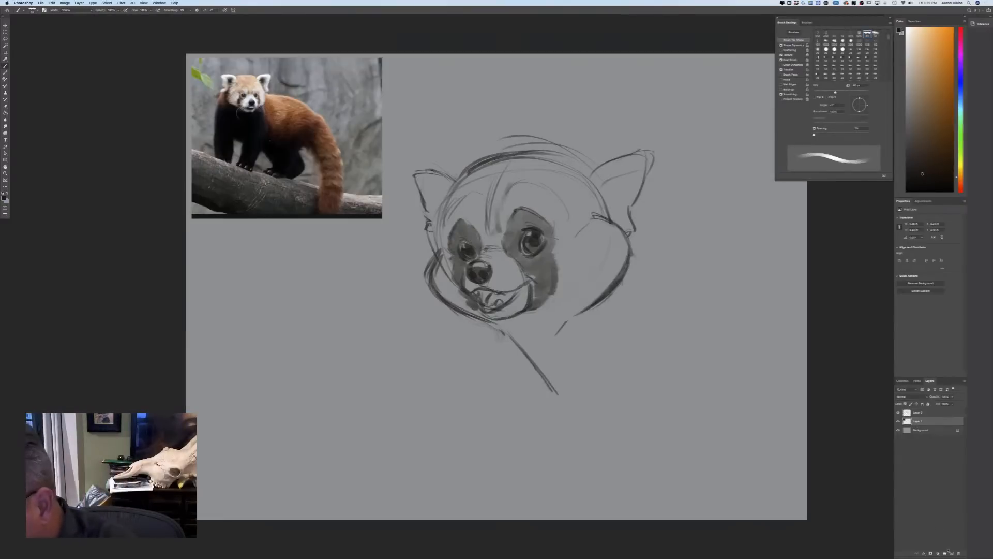
left_click(951, 553)
left_click(5, 198)
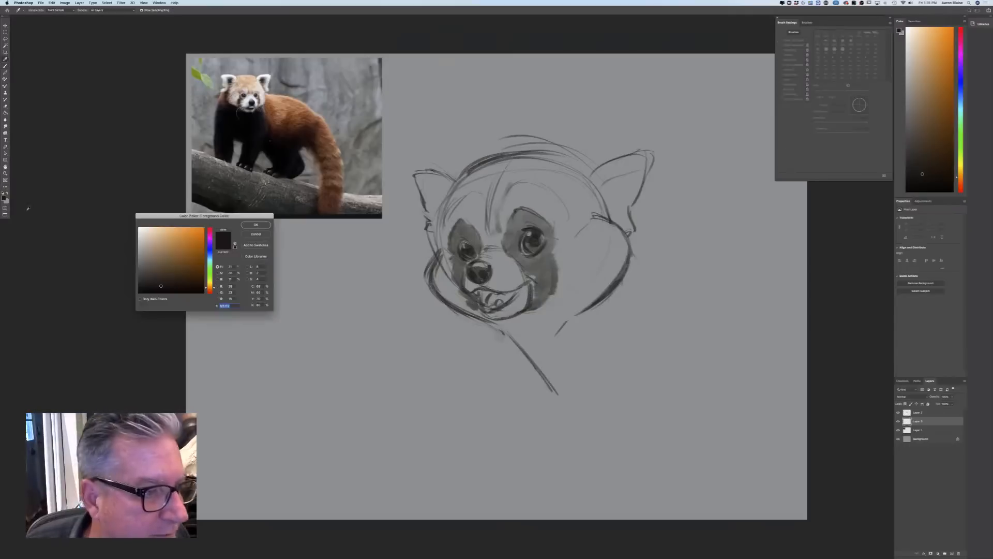
left_click(155, 228)
key("Return")
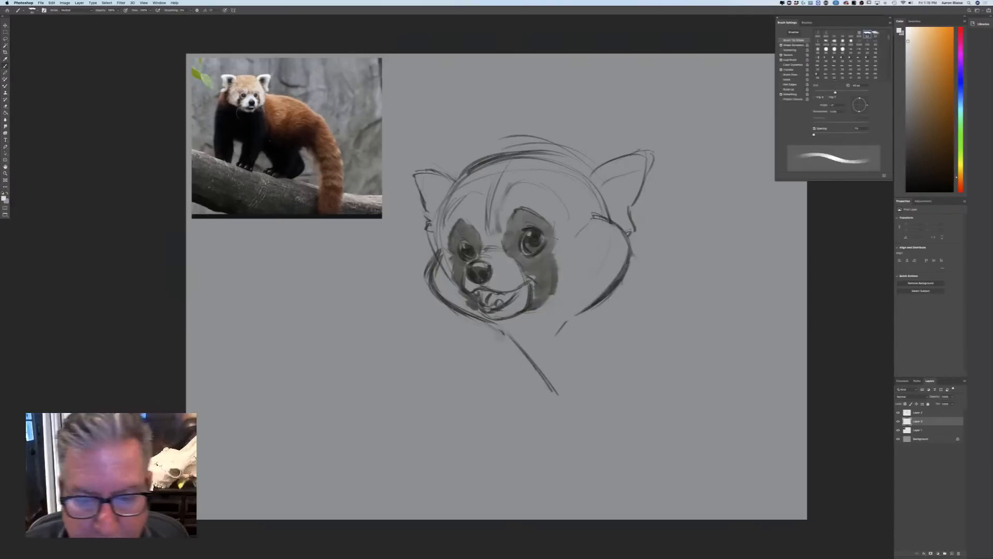
left_click_drag(525, 292, 491, 317)
mouse_move(522, 275)
left_mouse_down()
mouse_move(484, 256)
mouse_move(490, 282)
mouse_move(467, 282)
left_mouse_up()
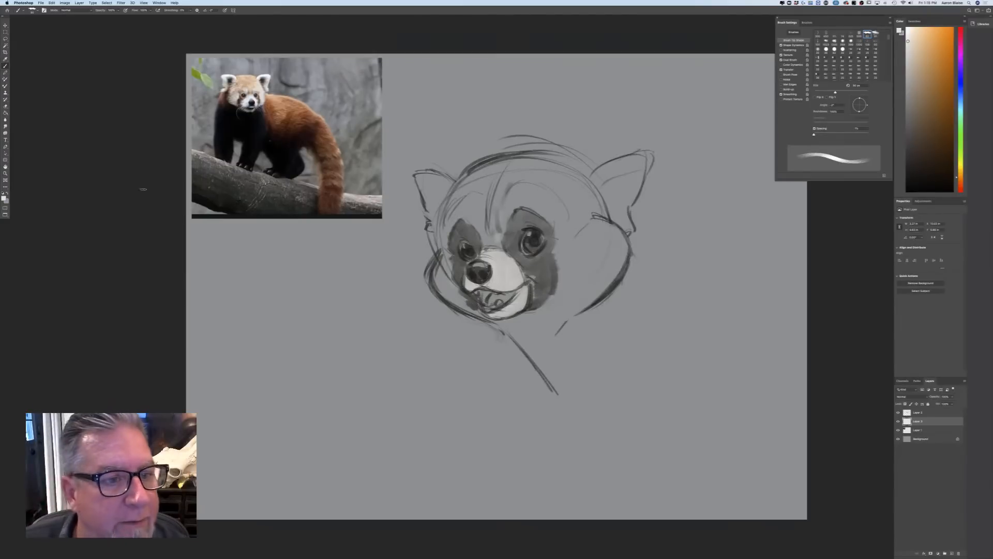
Enlarge the brush and block in both cheeks and the jaw beside the chin with off-white
key("bracketright")
key("bracketright")
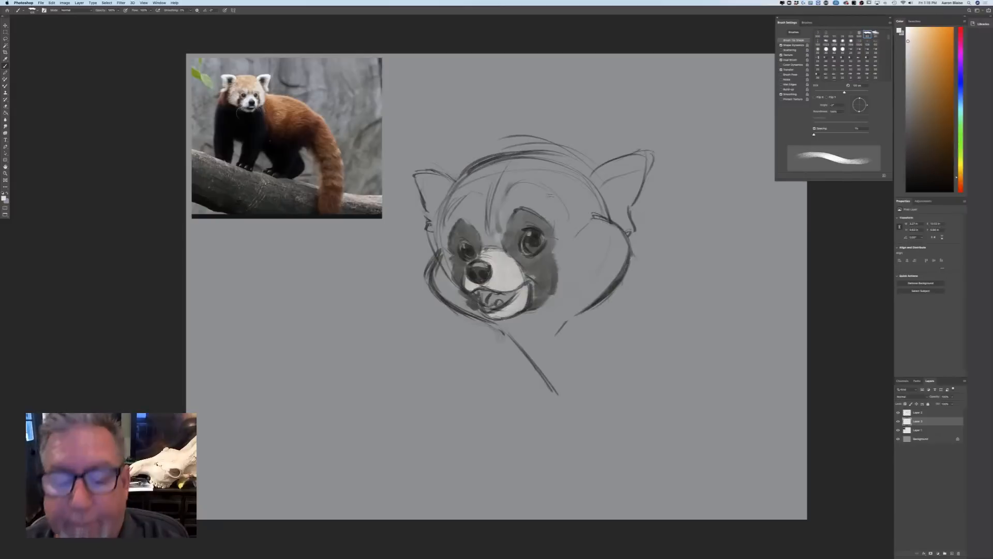
mouse_move(558, 227)
left_mouse_down()
mouse_move(564, 297)
mouse_move(587, 222)
mouse_move(605, 290)
mouse_move(619, 238)
mouse_move(579, 292)
left_mouse_up()
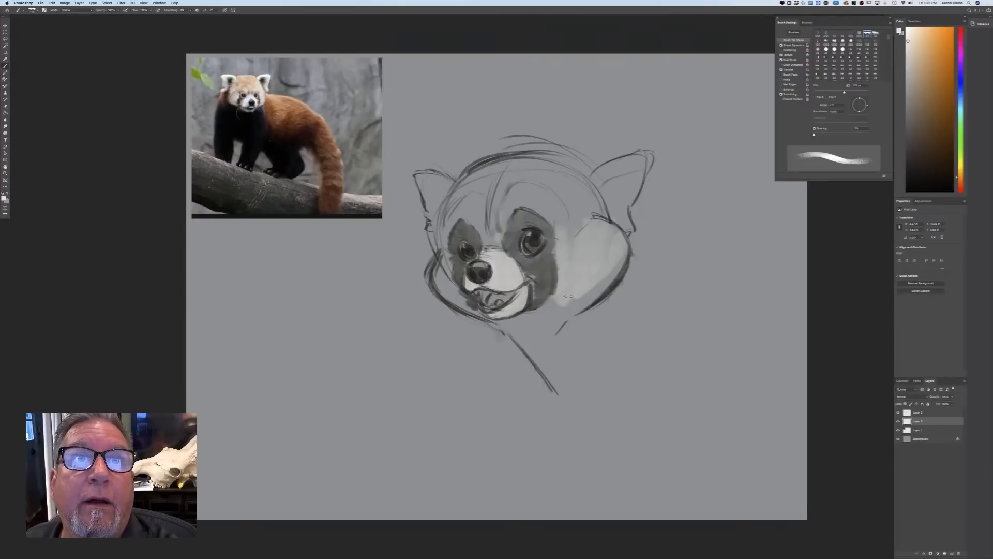
mouse_move(554, 304)
left_mouse_down()
mouse_move(595, 292)
mouse_move(577, 286)
mouse_move(546, 308)
mouse_move(559, 310)
left_mouse_up()
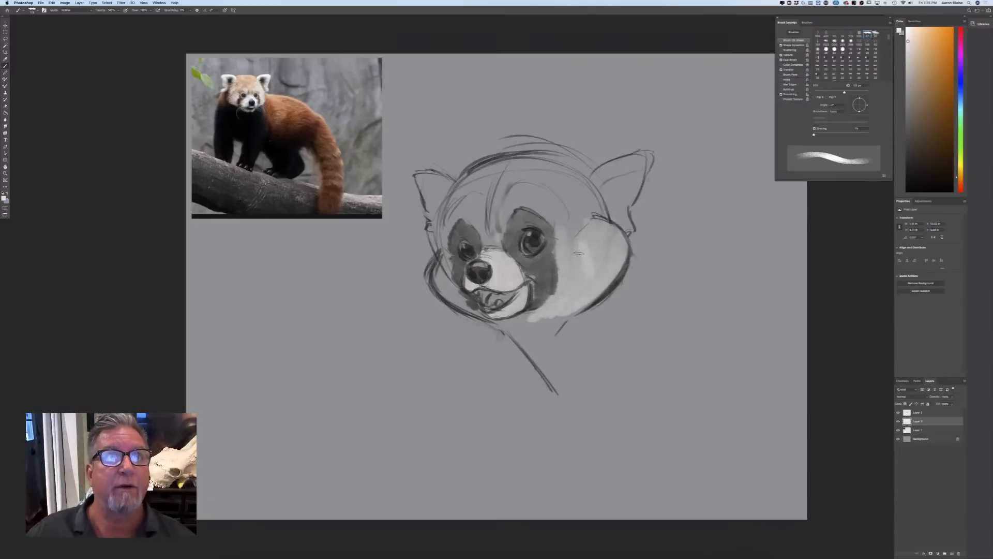
left_click_drag(461, 301, 436, 249)
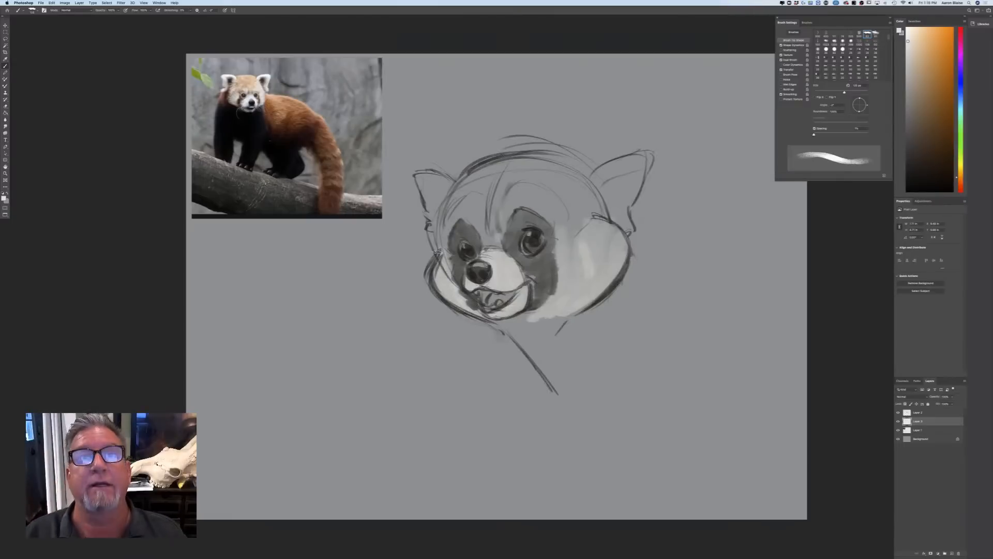
Fill both ears with off-white strokes that follow their outer rims down to the head
mouse_move(642, 160)
left_mouse_down()
mouse_move(623, 228)
mouse_move(599, 182)
mouse_move(639, 153)
left_mouse_up()
mouse_move(448, 187)
left_mouse_down()
mouse_move(417, 174)
mouse_move(449, 187)
left_mouse_up()
left_click_drag(424, 187, 430, 234)
left_click_drag(431, 199, 433, 223)
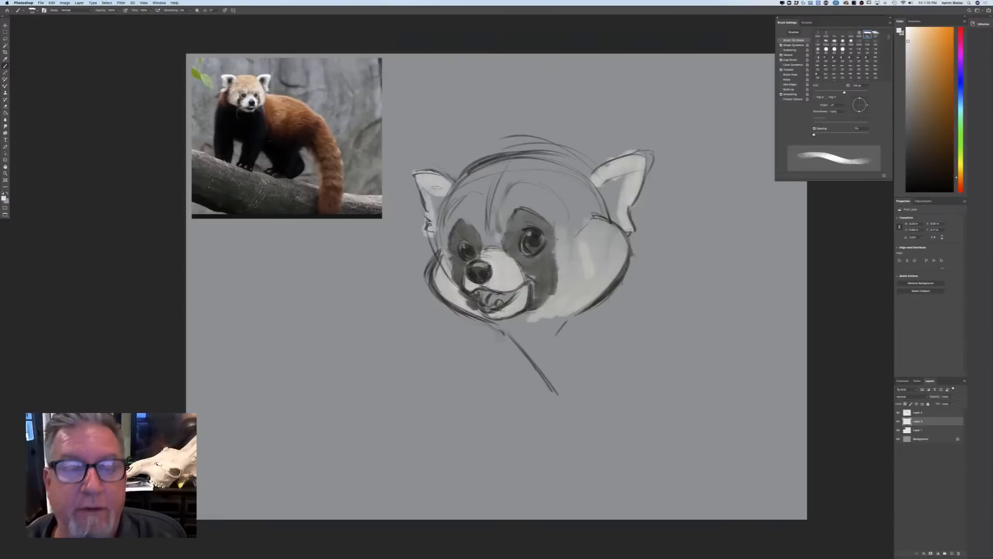
Choose a reddish brown and paint the crown, the centre of the forehead and the near eye patch down to the mouth
left_click(5, 197)
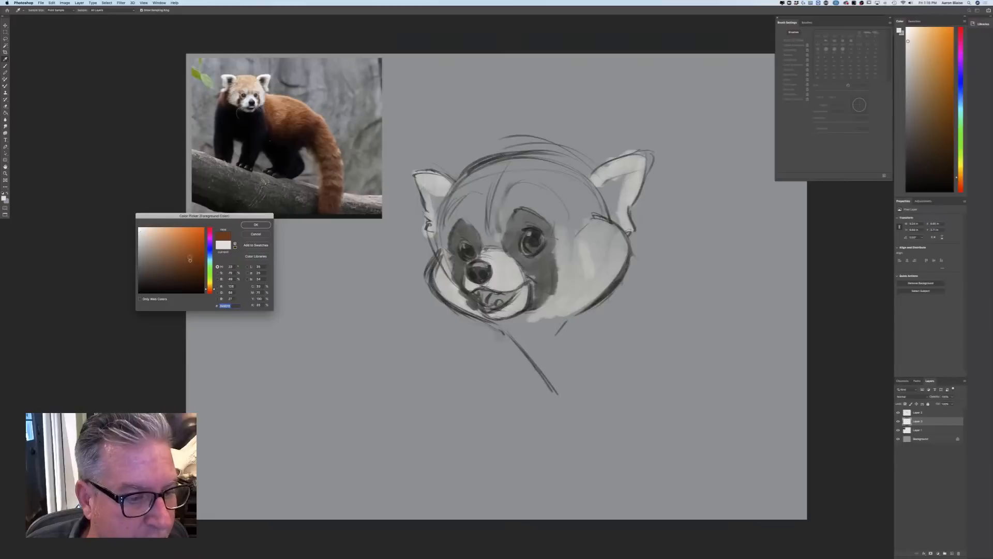
key("Return")
left_click_drag(549, 299, 541, 283)
mouse_move(549, 243)
left_mouse_down()
mouse_move(531, 274)
mouse_move(512, 252)
mouse_move(549, 244)
mouse_move(541, 227)
mouse_move(499, 233)
mouse_move(489, 217)
mouse_move(508, 179)
mouse_move(492, 165)
mouse_move(484, 188)
mouse_move(477, 174)
mouse_move(460, 178)
mouse_move(439, 243)
left_mouse_up()
left_click_drag(443, 209, 439, 244)
mouse_move(481, 169)
left_mouse_down()
mouse_move(551, 170)
mouse_move(606, 223)
mouse_move(572, 220)
mouse_move(571, 234)
left_mouse_up()
left_click_drag(603, 210, 592, 212)
mouse_move(541, 154)
left_mouse_down()
mouse_move(560, 158)
mouse_move(568, 232)
left_mouse_up()
mouse_move(473, 169)
left_mouse_down()
mouse_move(449, 179)
mouse_move(440, 234)
left_mouse_up()
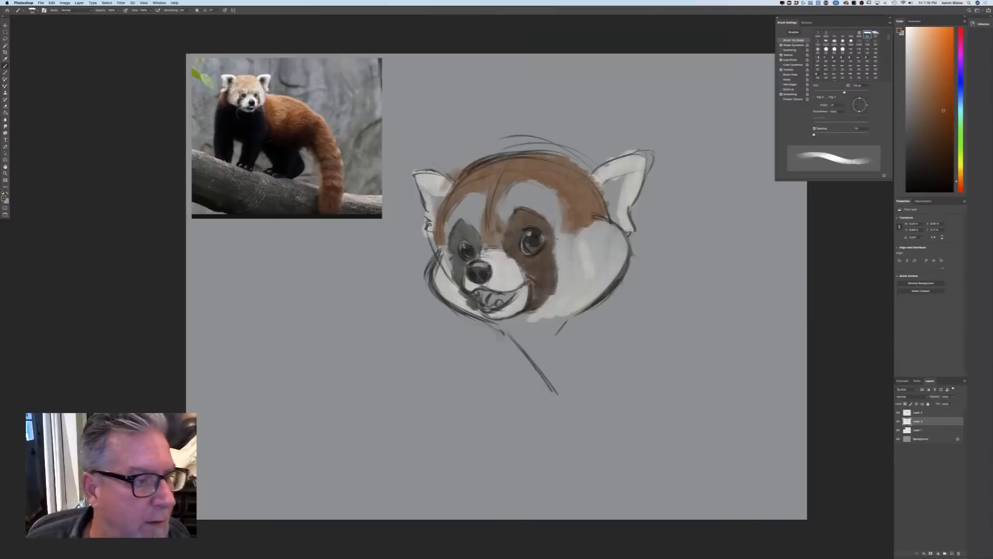
Choose a pale pinkish white and fill the light brow markings above both eyes
left_click(5, 199)
left_click(143, 234)
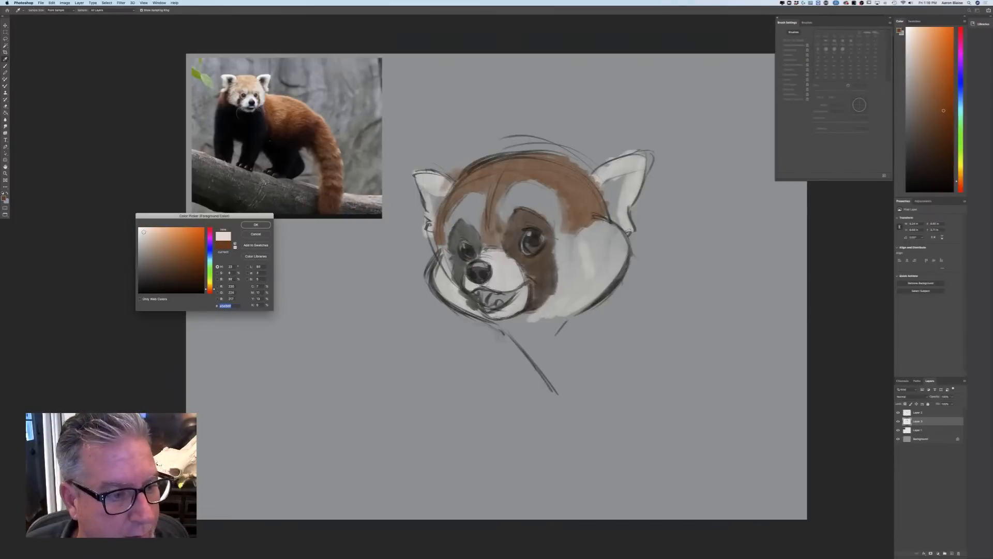
key("Return")
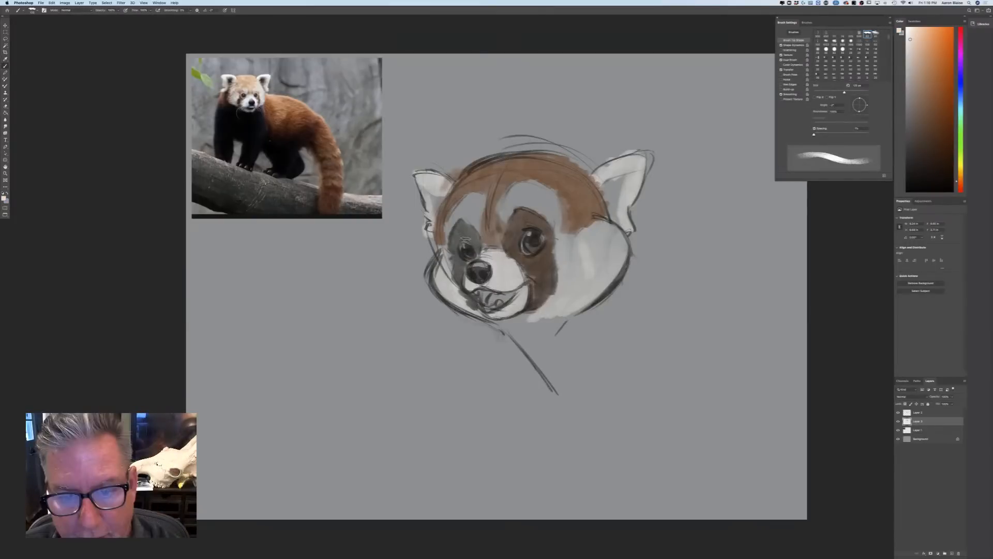
left_click_drag(550, 196, 563, 234)
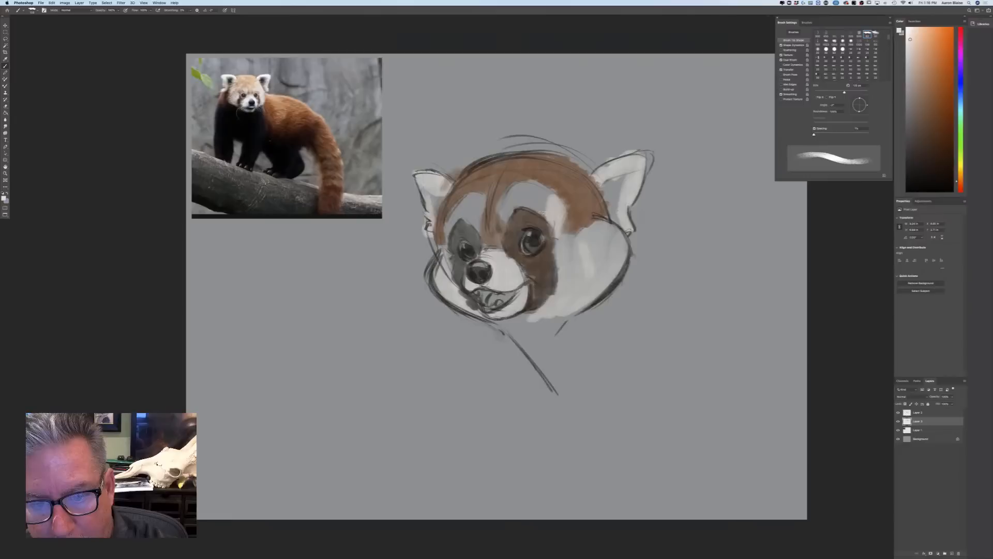
mouse_move(480, 199)
left_mouse_down()
mouse_move(479, 218)
mouse_move(470, 200)
mouse_move(445, 242)
left_mouse_up()
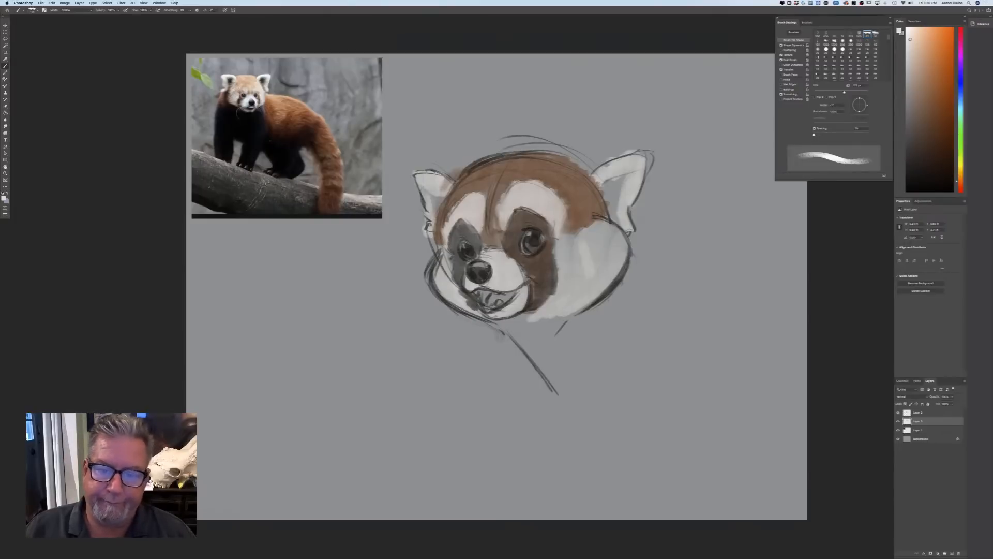
Lower the sketch layer's opacity, hide the colour layer beneath it and add a new layer on top
key("super+Tab")
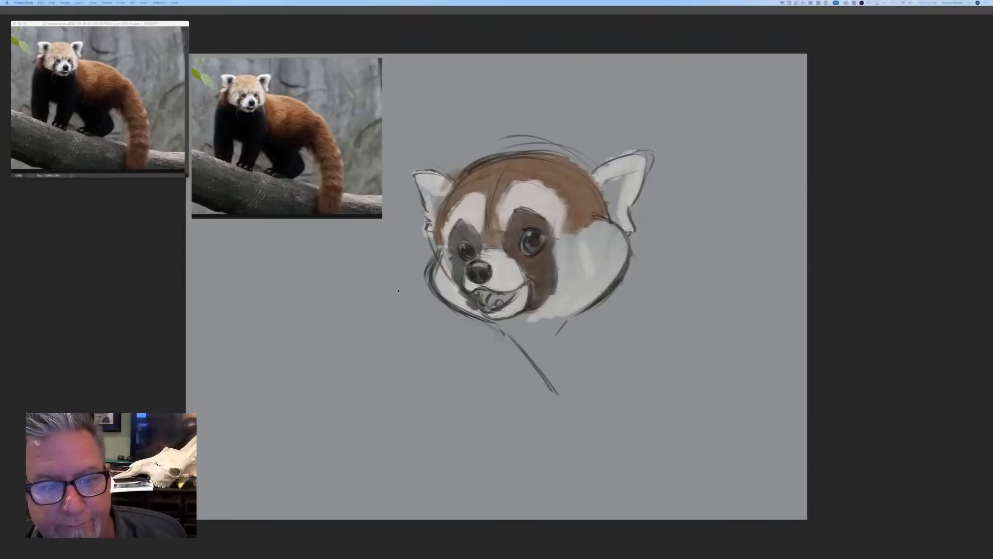
key("Tab")
left_click_drag(915, 421, 941, 404)
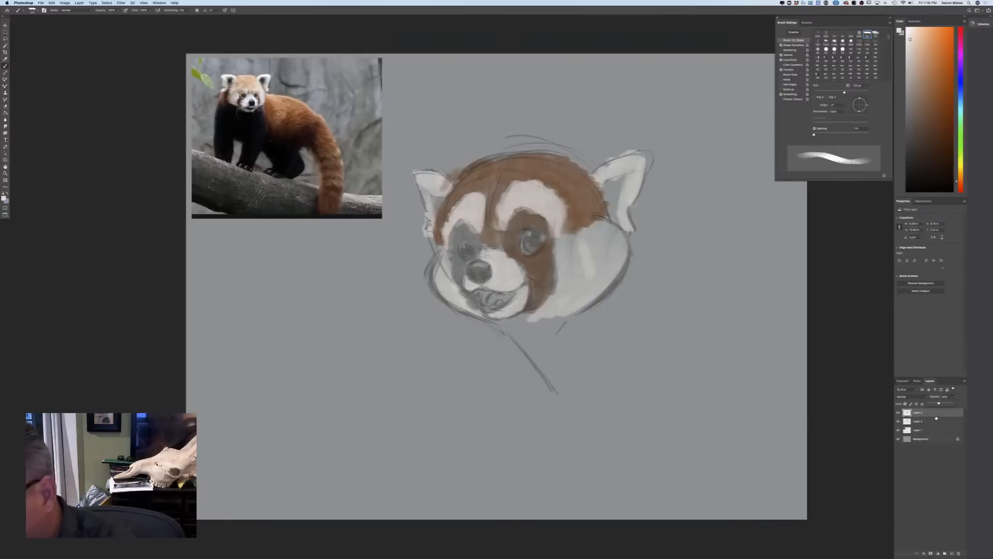
left_click(898, 421)
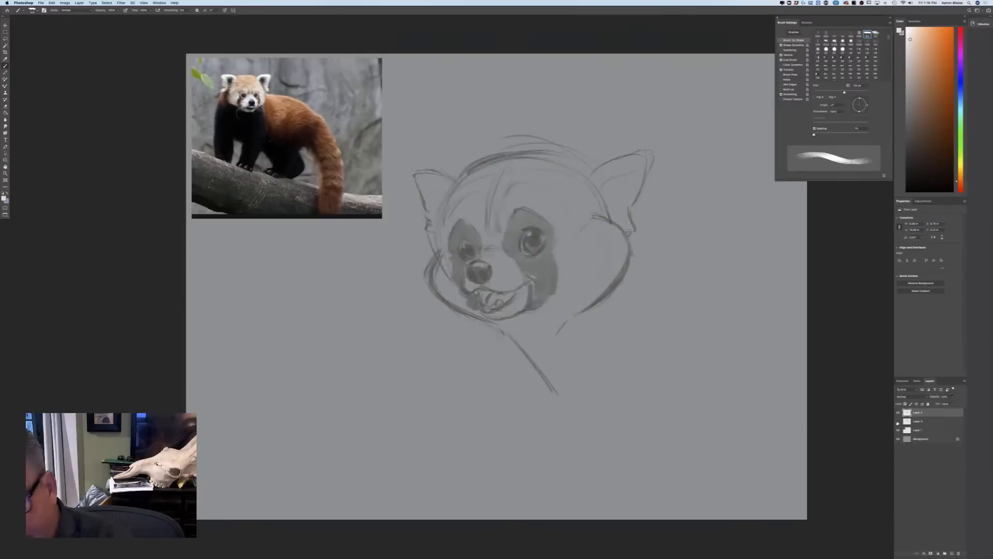
left_click(951, 553)
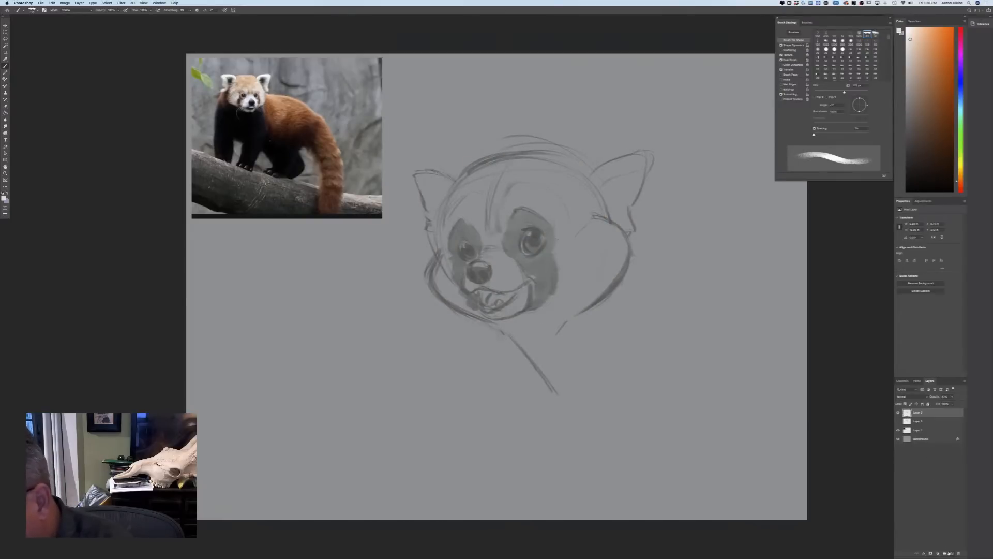
Outline the nose and draw the nostrils on the new layer with a smaller brush in a very dark brown
key("super+equal")
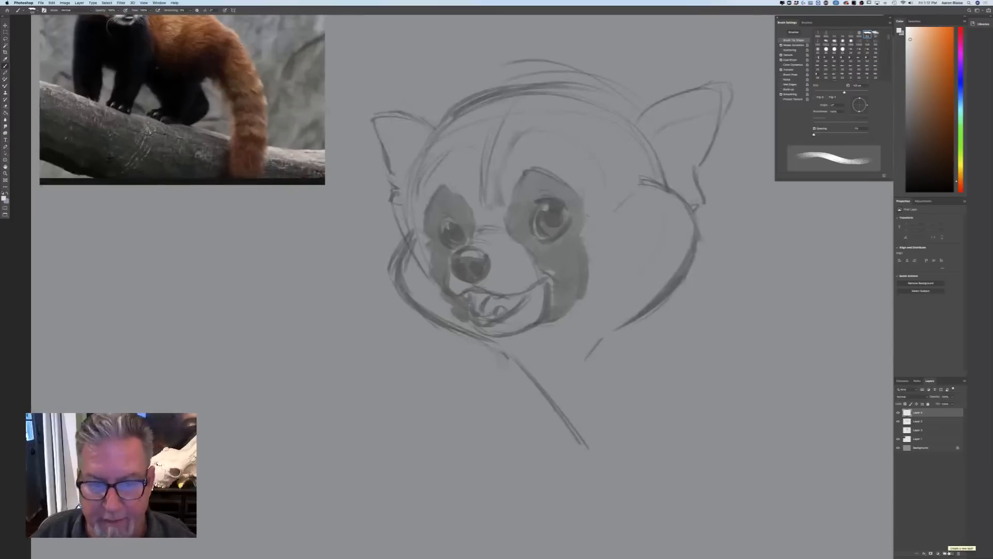
key("bracketleft")
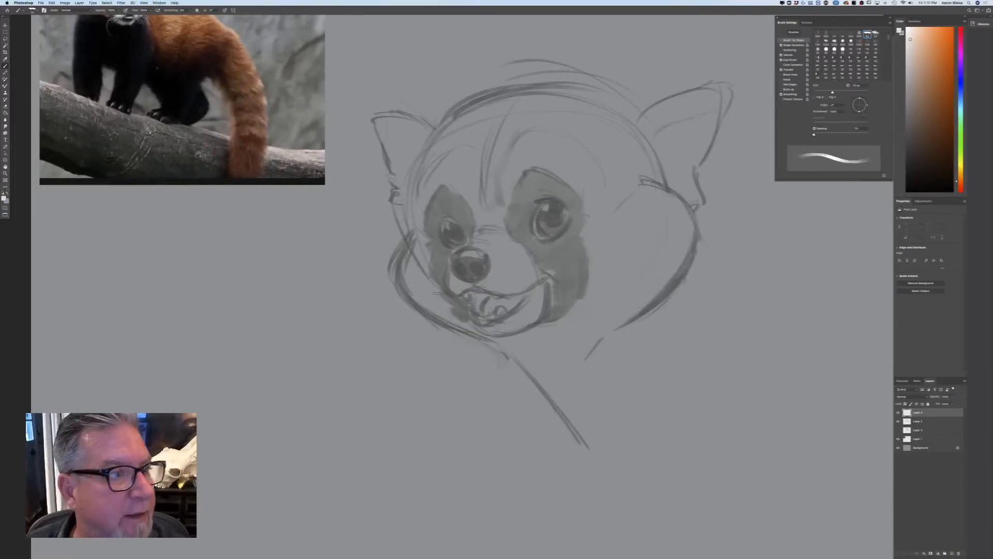
key("bracketleft")
left_click(4, 200)
left_click(159, 287)
key("Return")
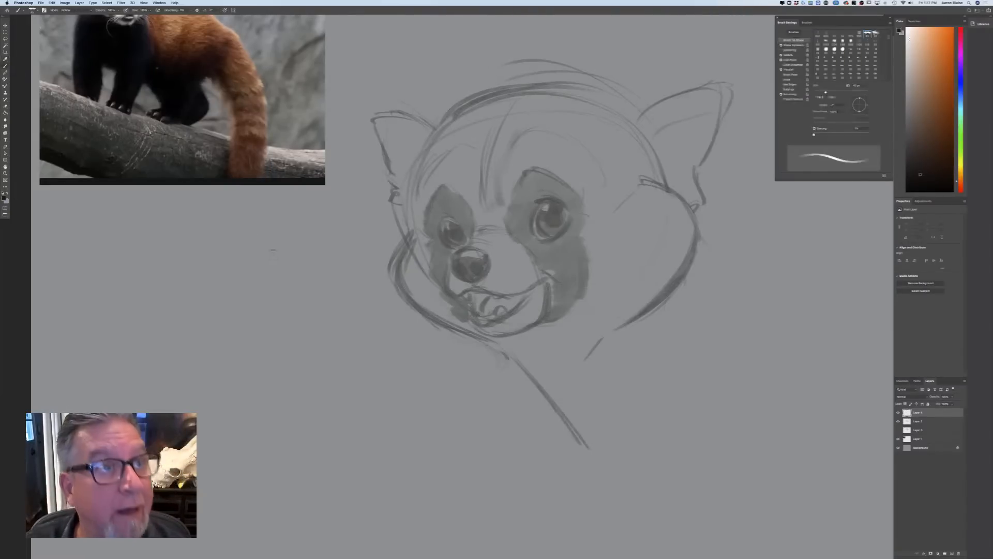
left_click_drag(466, 249, 488, 255)
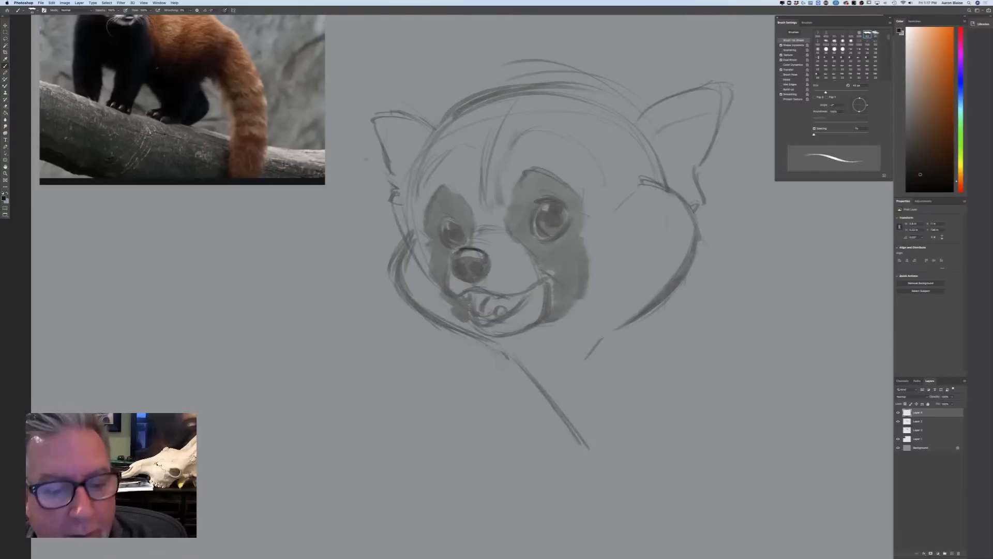
mouse_move(453, 260)
left_mouse_down()
mouse_move(479, 272)
mouse_move(468, 270)
left_mouse_up()
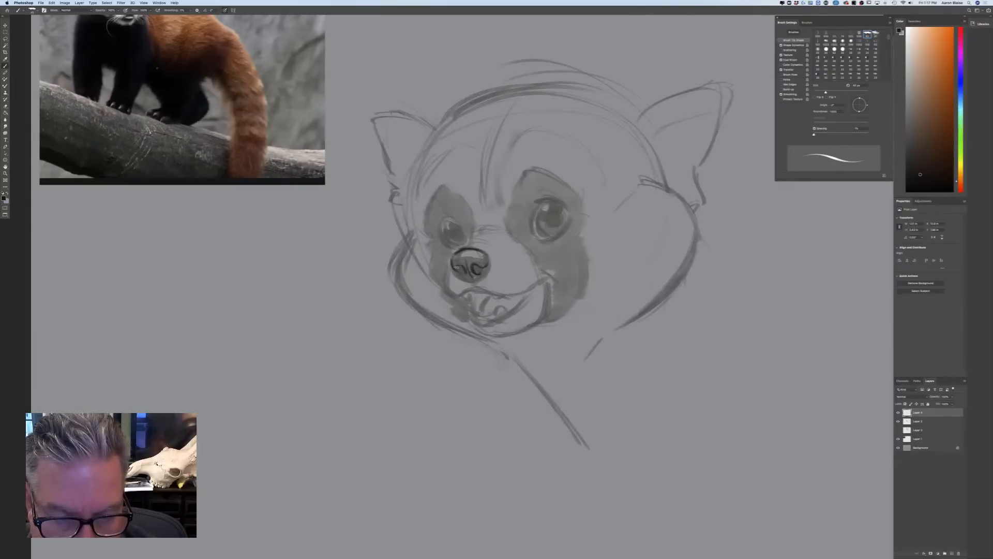
mouse_move(460, 273)
left_mouse_down()
mouse_move(469, 281)
mouse_move(487, 273)
left_mouse_up()
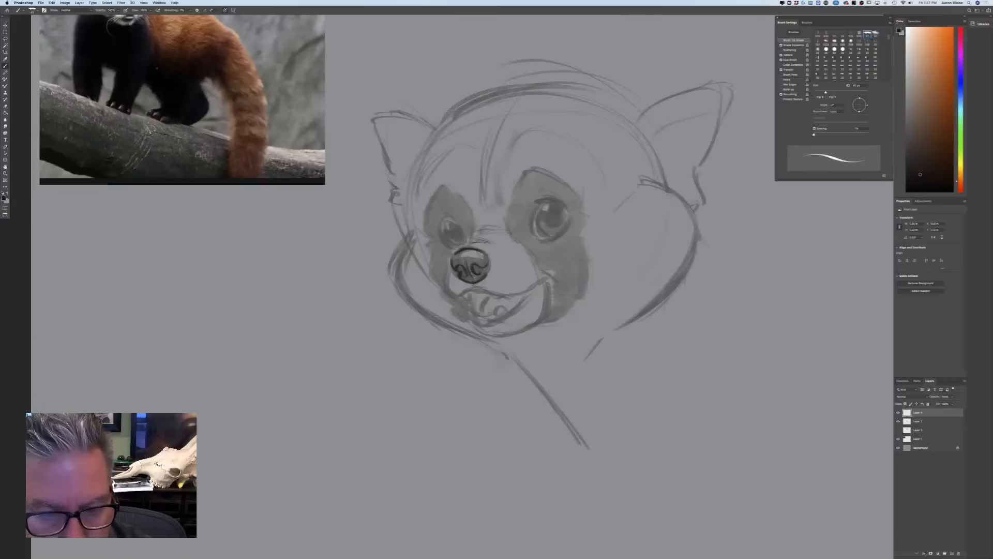
Ink the muzzle bridge, the smiling mouth line, the lower lip with its teeth, and the chin contour
mouse_move(477, 230)
left_mouse_down()
mouse_move(496, 227)
mouse_move(448, 260)
mouse_move(444, 291)
mouse_move(509, 295)
mouse_move(557, 278)
mouse_move(537, 320)
mouse_move(492, 335)
left_mouse_up()
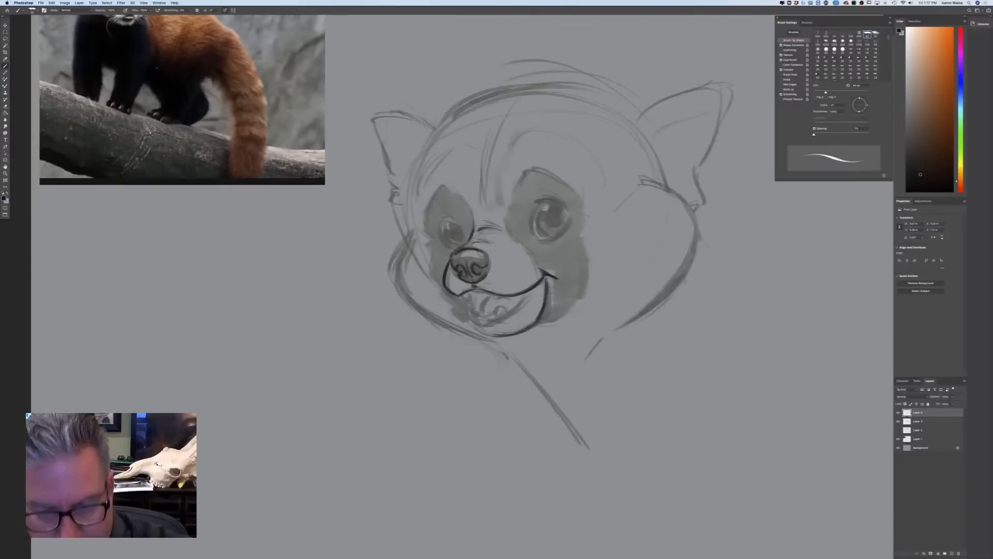
mouse_move(533, 292)
left_mouse_down()
mouse_move(489, 323)
mouse_move(498, 320)
mouse_move(476, 322)
mouse_move(500, 320)
left_mouse_up()
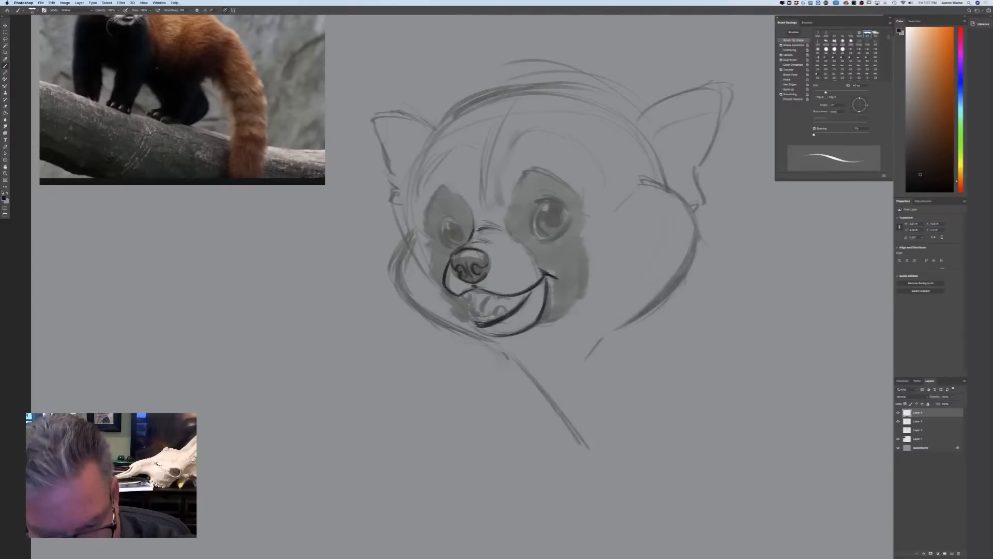
mouse_move(494, 316)
left_mouse_down()
mouse_move(503, 307)
mouse_move(501, 319)
mouse_move(471, 318)
left_mouse_up()
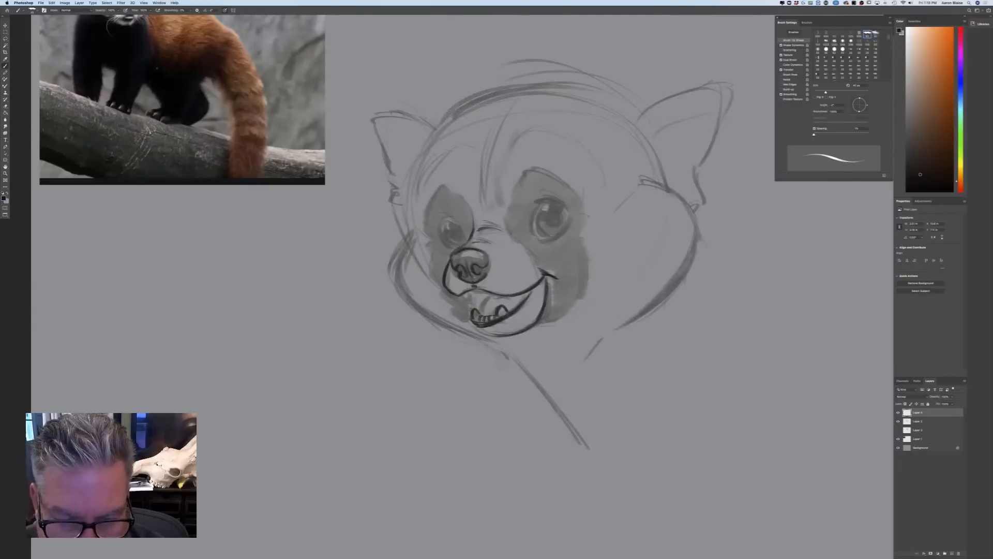
mouse_move(480, 297)
left_mouse_down()
mouse_move(490, 336)
mouse_move(503, 337)
left_mouse_up()
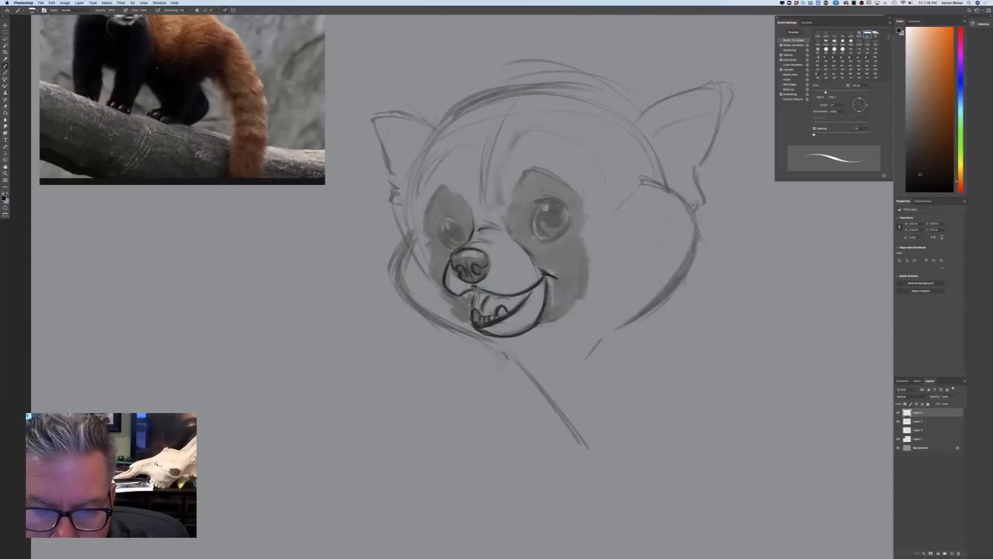
Ink the full rim of the near eye and the upper lid of the far eye
mouse_move(558, 201)
left_mouse_down()
mouse_move(567, 224)
mouse_move(554, 200)
mouse_move(530, 207)
left_mouse_up()
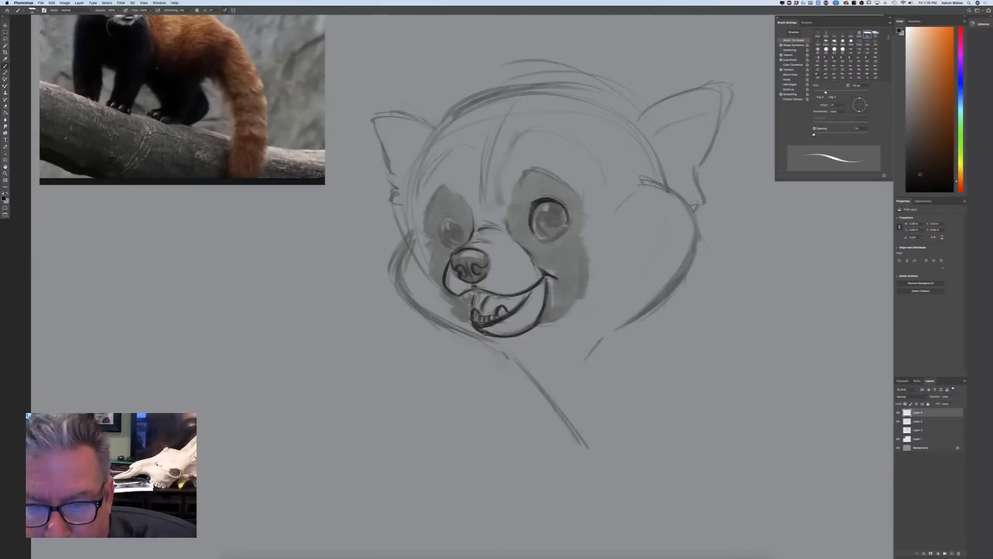
left_click_drag(541, 237, 568, 222)
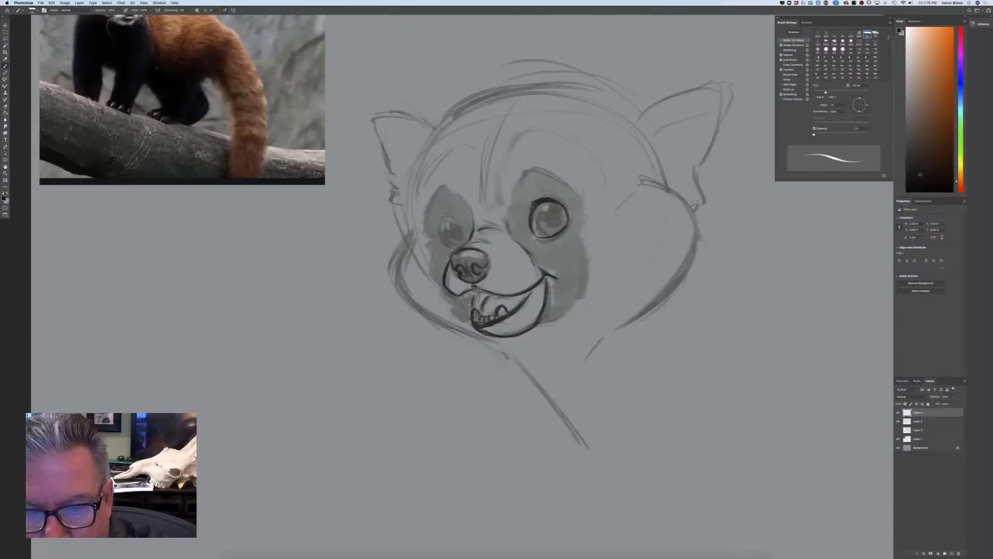
mouse_move(462, 229)
left_mouse_down()
mouse_move(443, 216)
mouse_move(460, 225)
left_mouse_up()
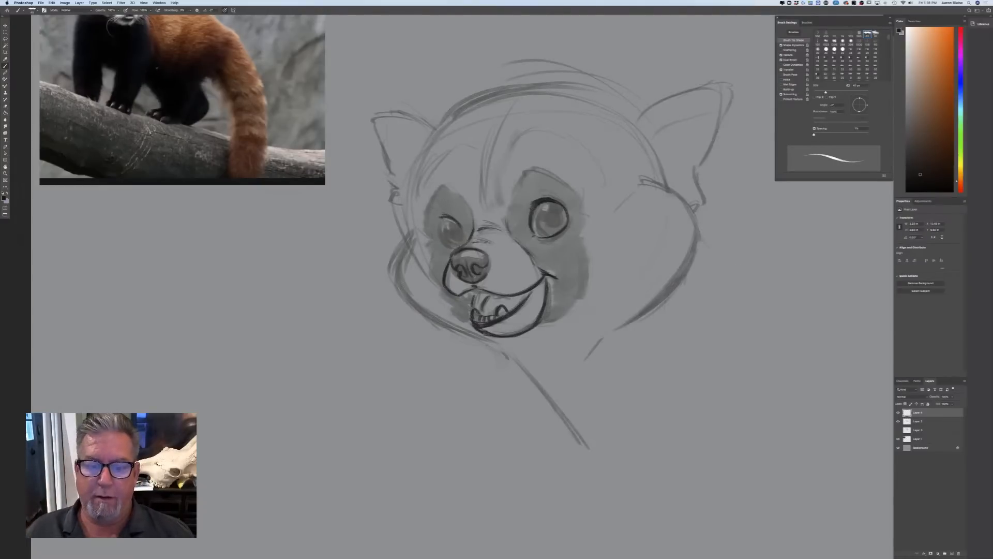
Shade the lower part of the nose around the nostrils darker, leaving its top edge light
key("super+Tab")
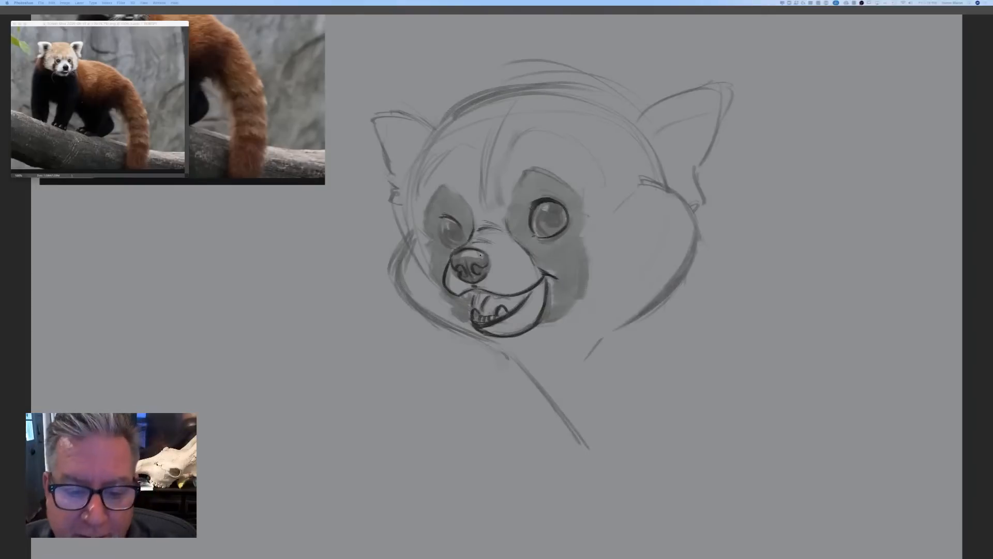
key("Tab")
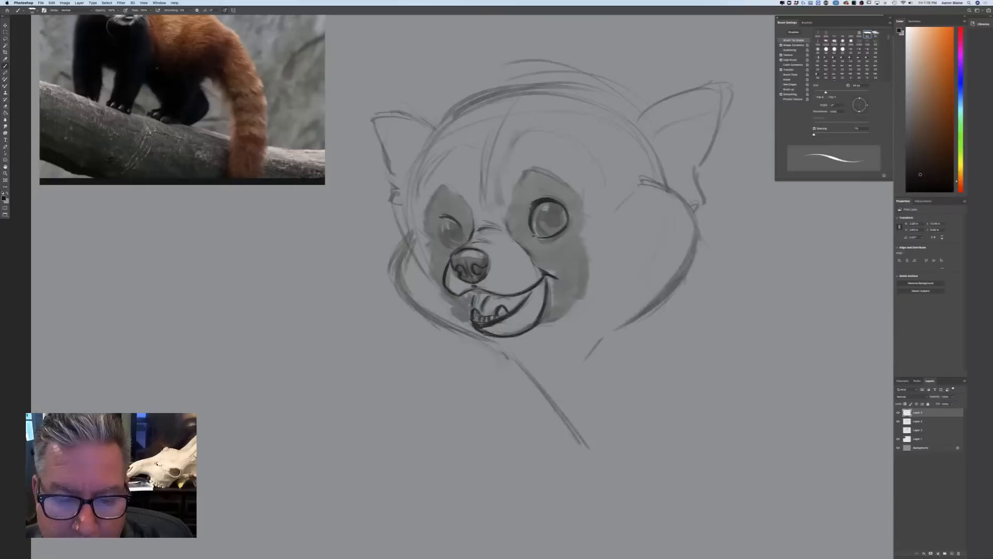
mouse_move(472, 280)
left_mouse_down()
mouse_move(473, 259)
mouse_move(456, 262)
mouse_move(481, 257)
mouse_move(479, 274)
mouse_move(459, 267)
left_mouse_up()
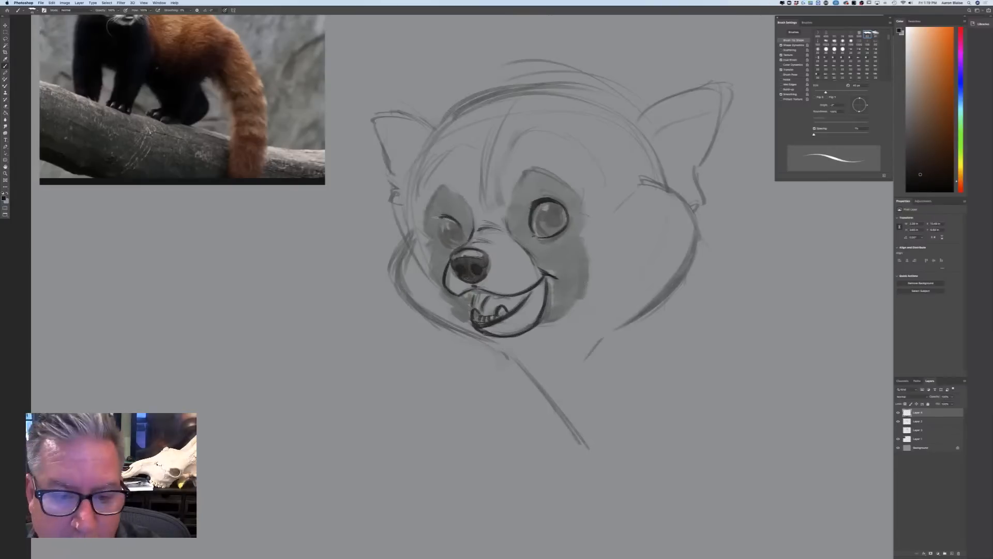
Complete the far eye's outline and draw dark pupils in both eyes
mouse_move(439, 224)
left_mouse_down()
mouse_move(453, 220)
mouse_move(438, 225)
mouse_move(437, 216)
mouse_move(445, 241)
left_mouse_up()
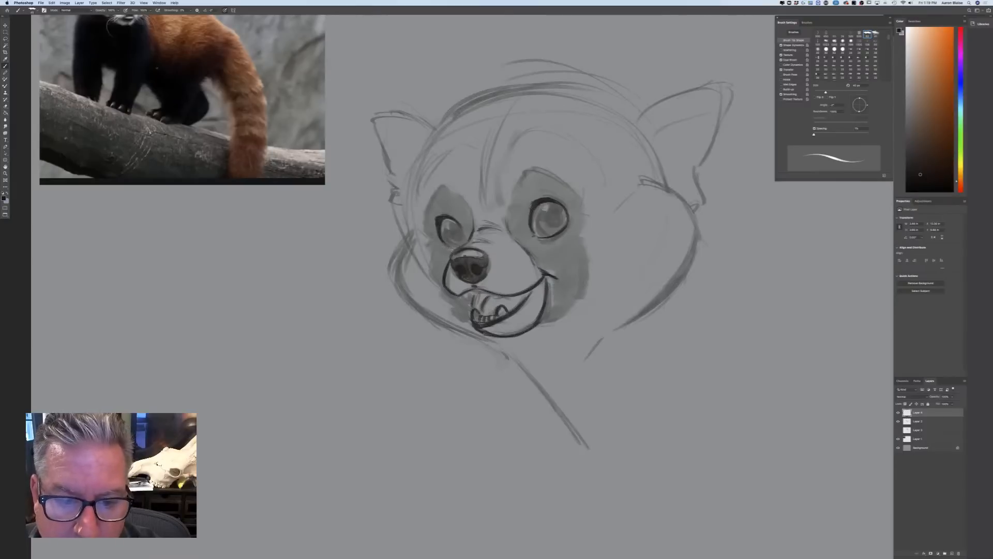
mouse_move(537, 216)
left_mouse_down()
mouse_move(545, 233)
mouse_move(549, 211)
mouse_move(553, 224)
left_mouse_up()
mouse_move(457, 229)
left_mouse_down()
mouse_move(457, 237)
mouse_move(446, 231)
mouse_move(452, 245)
left_mouse_up()
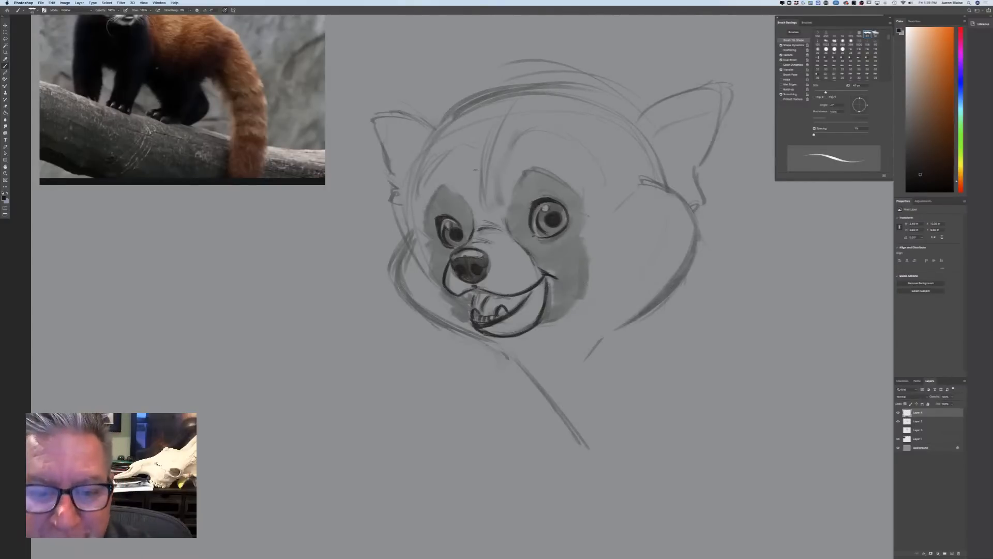
Ink the upper contours of the patches around both eyes, with small fur points at their outer edges
mouse_move(519, 184)
left_mouse_down()
mouse_move(545, 170)
mouse_move(569, 185)
left_mouse_up()
mouse_move(524, 171)
left_mouse_down()
mouse_move(569, 186)
mouse_move(580, 212)
left_mouse_up()
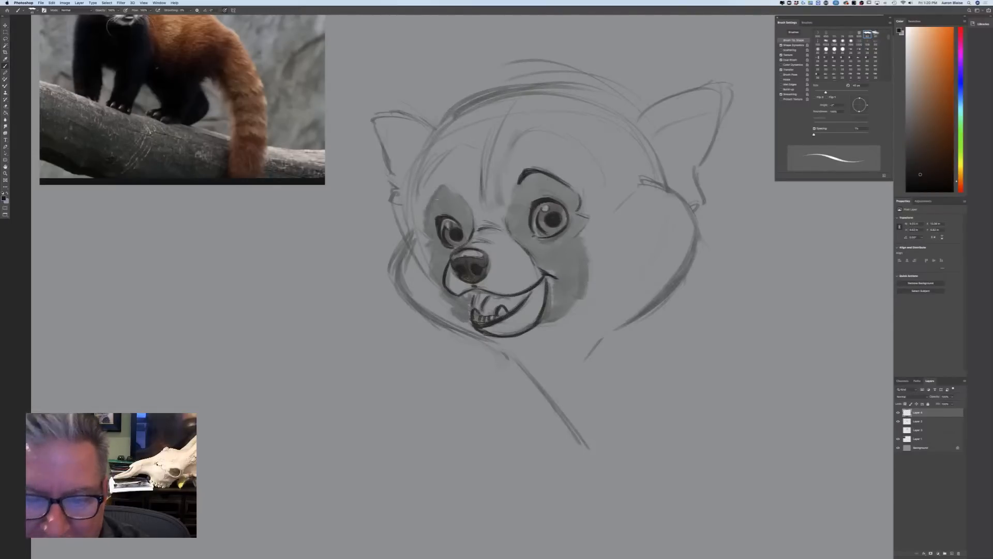
mouse_move(445, 185)
left_mouse_down()
mouse_move(465, 203)
mouse_move(452, 186)
mouse_move(426, 212)
mouse_move(436, 250)
left_mouse_up()
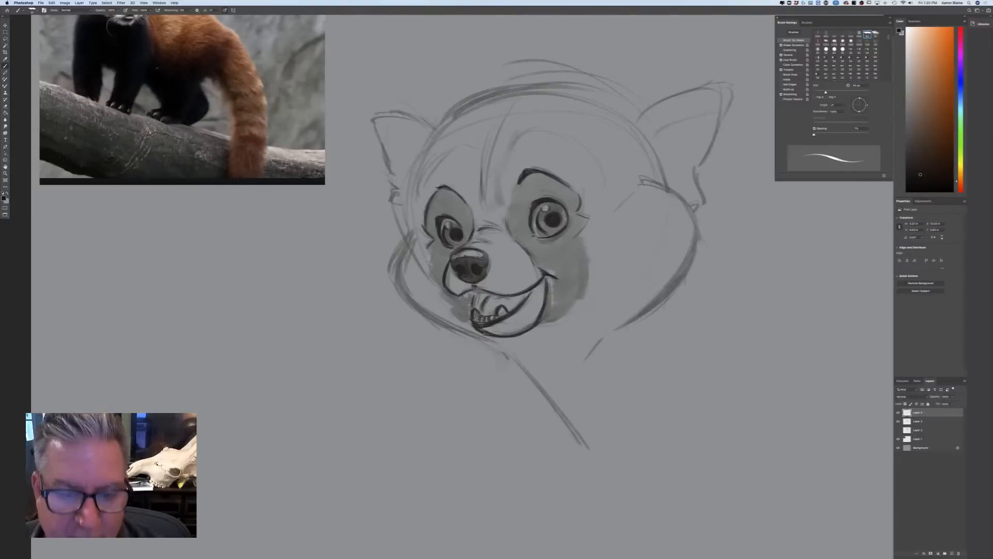
Ink the lower edges of both eye patches and the outer contours of both cheeks, with fur points at their corners
mouse_move(433, 254)
left_mouse_down()
mouse_move(430, 277)
mouse_move(453, 304)
left_mouse_up()
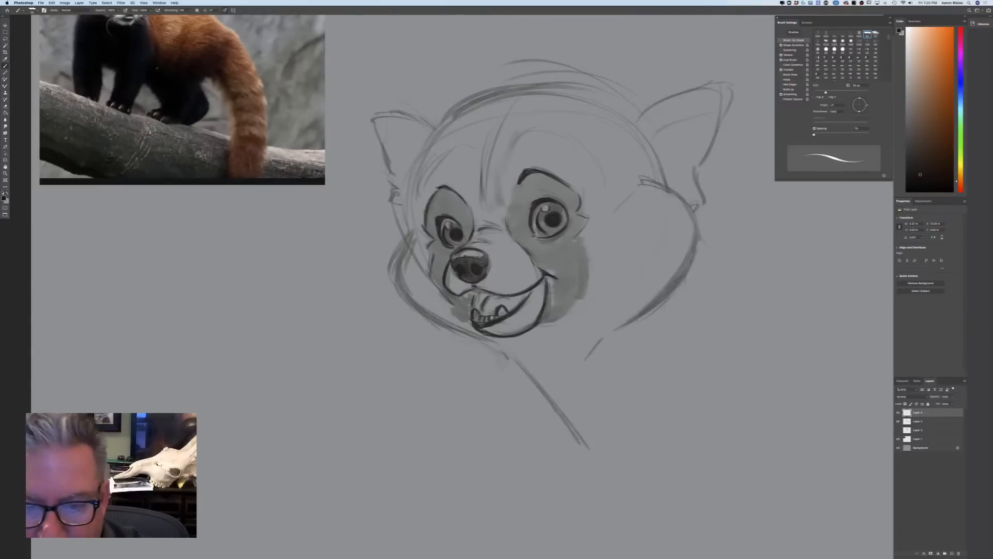
mouse_move(588, 249)
left_mouse_down()
mouse_move(584, 291)
mouse_move(562, 313)
left_mouse_up()
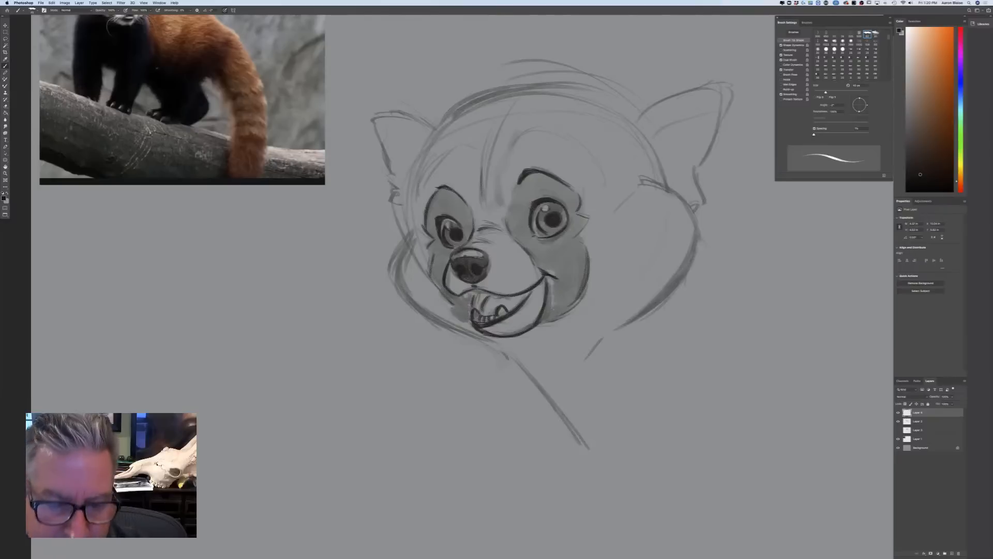
mouse_move(411, 195)
left_mouse_down()
mouse_move(408, 237)
mouse_move(392, 254)
mouse_move(396, 279)
mouse_move(414, 304)
mouse_move(502, 345)
left_mouse_up()
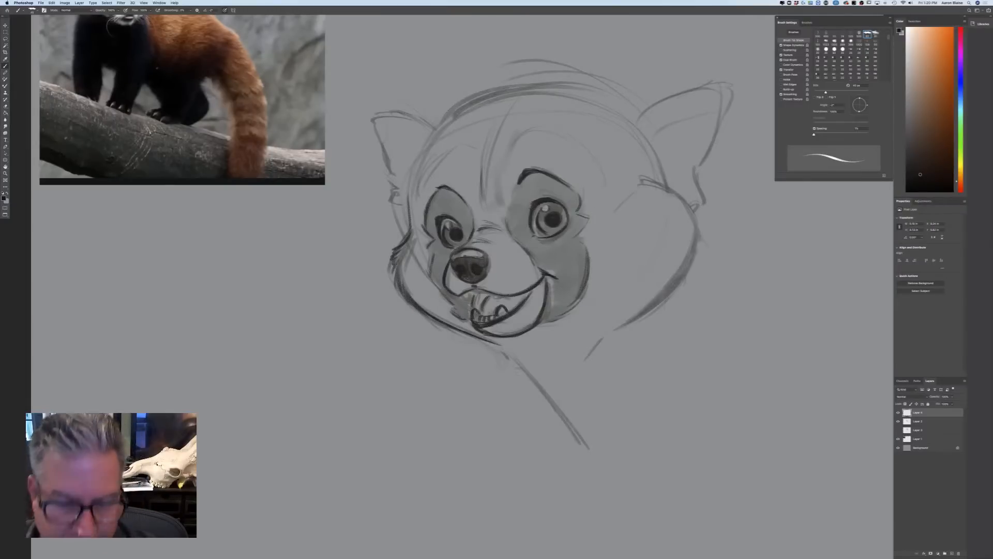
mouse_move(527, 139)
left_mouse_down()
mouse_move(572, 137)
mouse_move(595, 155)
left_mouse_up()
mouse_move(662, 185)
left_mouse_down()
mouse_move(690, 200)
mouse_move(705, 238)
mouse_move(656, 303)
mouse_move(618, 324)
left_mouse_up()
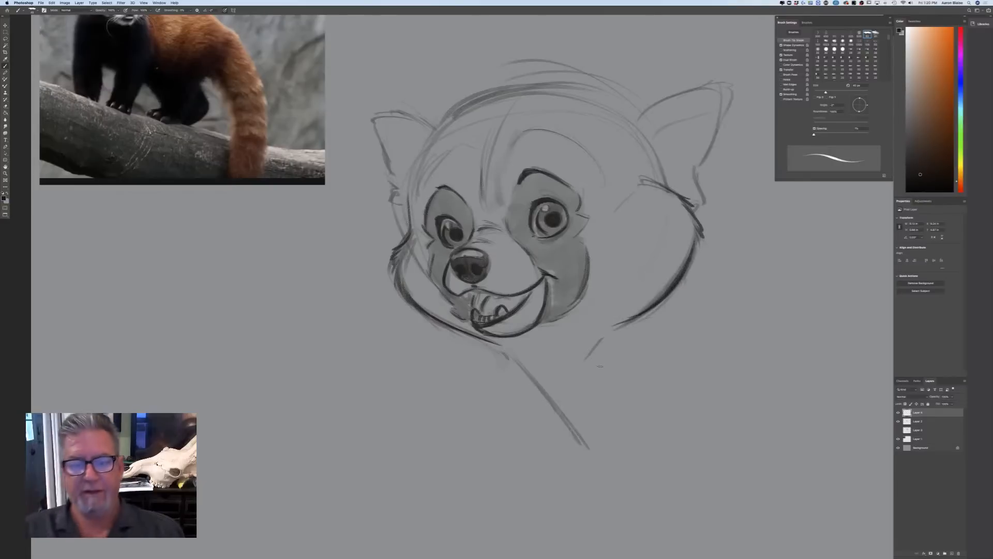
Ink the start of the near ear's upper edge and the crown of the head with short fur tufts
left_click_drag(639, 113, 672, 96)
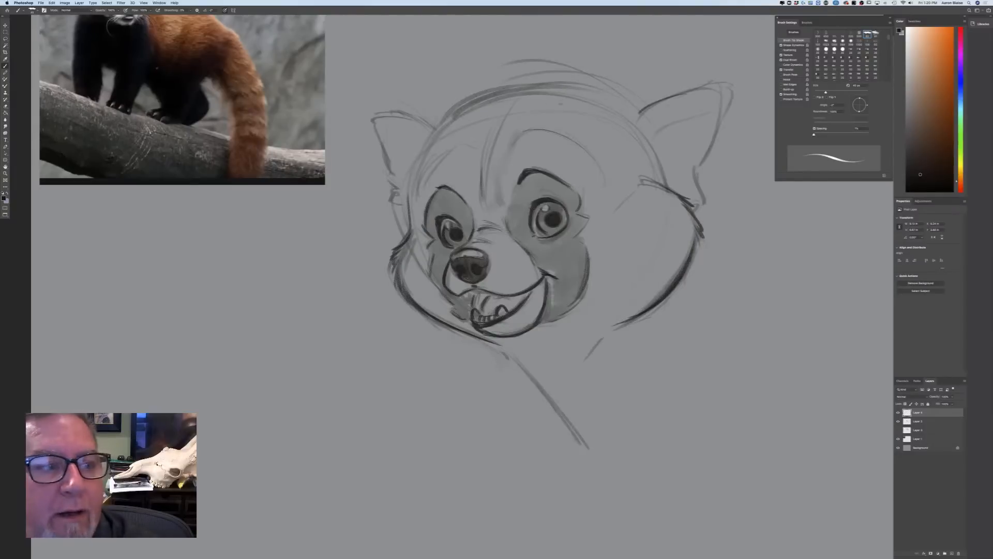
scroll(199, 348, "up", 3)
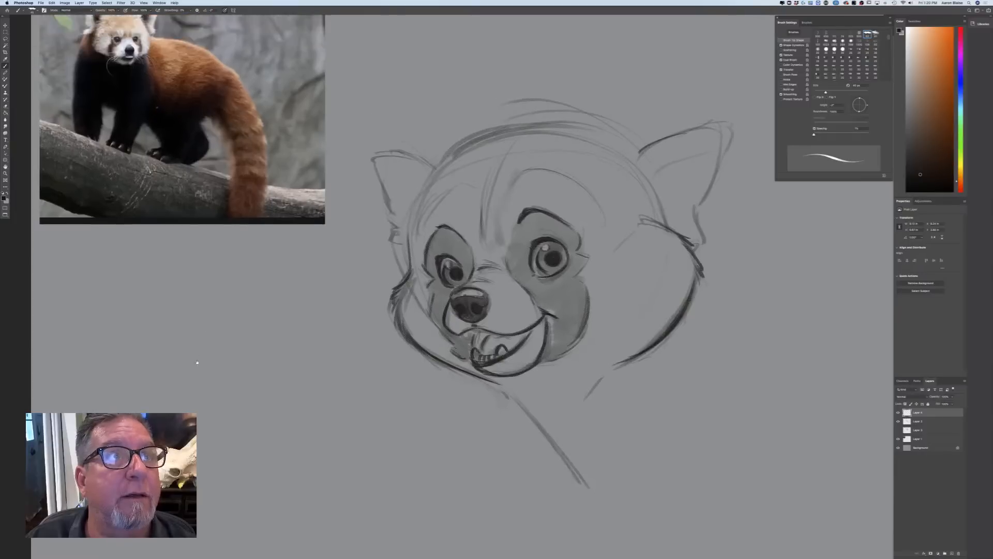
mouse_move(649, 189)
left_mouse_down()
mouse_move(590, 153)
mouse_move(532, 154)
left_mouse_up()
mouse_move(554, 162)
left_mouse_down()
mouse_move(503, 163)
mouse_move(497, 177)
mouse_move(463, 190)
left_mouse_up()
left_click_drag(478, 182, 416, 254)
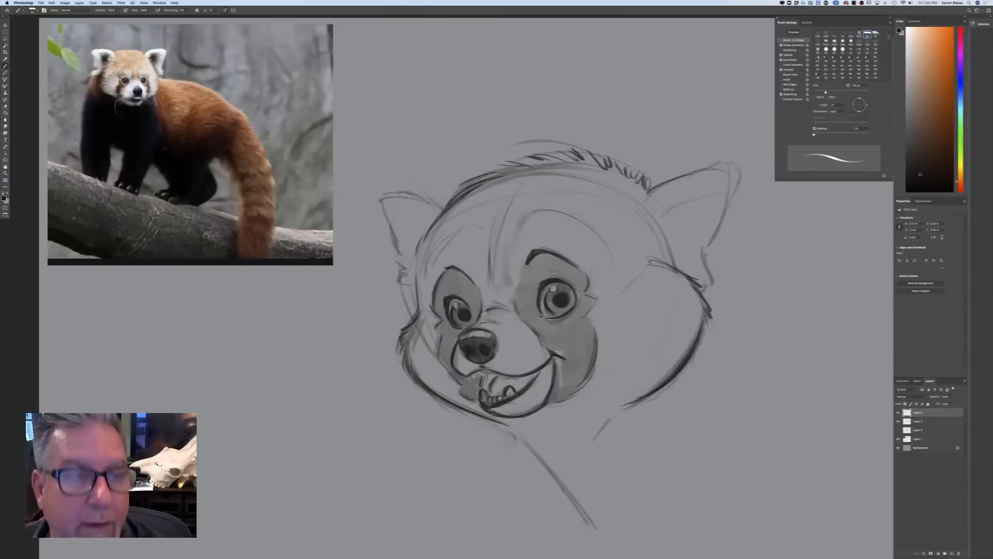
Ink the far ear's outline with a tufted tip and base, and add fur strokes inside it
mouse_move(446, 212)
left_mouse_down()
mouse_move(410, 193)
mouse_move(374, 196)
mouse_move(413, 287)
left_mouse_up()
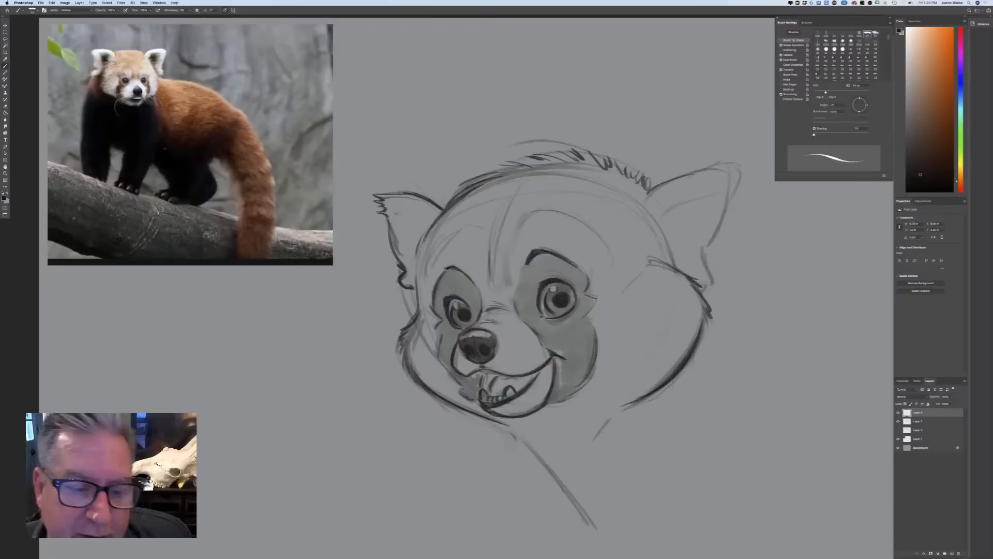
left_click_drag(396, 210, 416, 264)
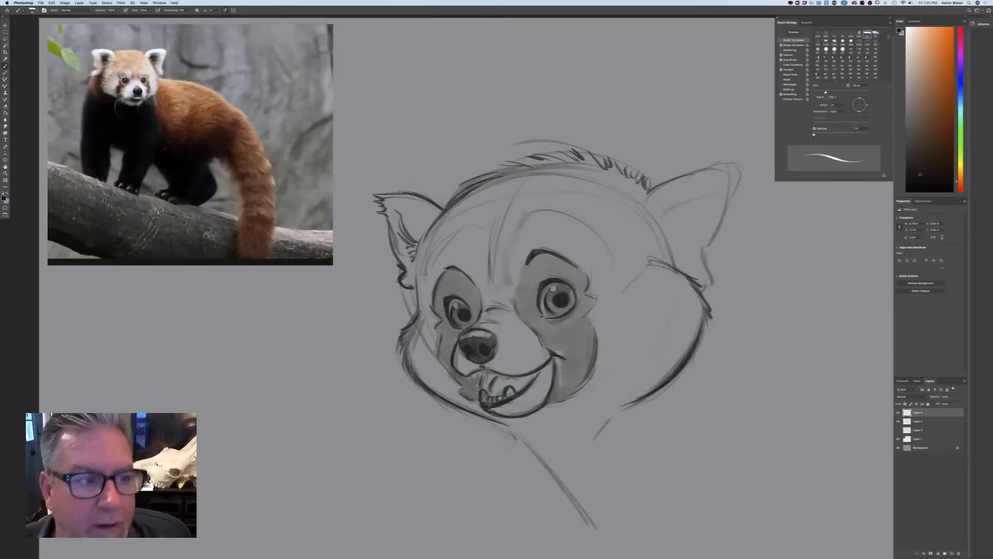
left_click_drag(404, 228, 416, 259)
Ink the near ear with a ragged furry edge and tip, and hatch the dark fur inside it
mouse_move(712, 166)
left_mouse_down()
mouse_move(654, 191)
mouse_move(644, 207)
mouse_move(673, 255)
left_mouse_up()
left_click_drag(668, 252, 675, 259)
left_click_drag(679, 178, 744, 162)
mouse_move(732, 176)
left_mouse_down()
mouse_move(744, 167)
mouse_move(705, 254)
mouse_move(714, 275)
mouse_move(702, 301)
left_mouse_up()
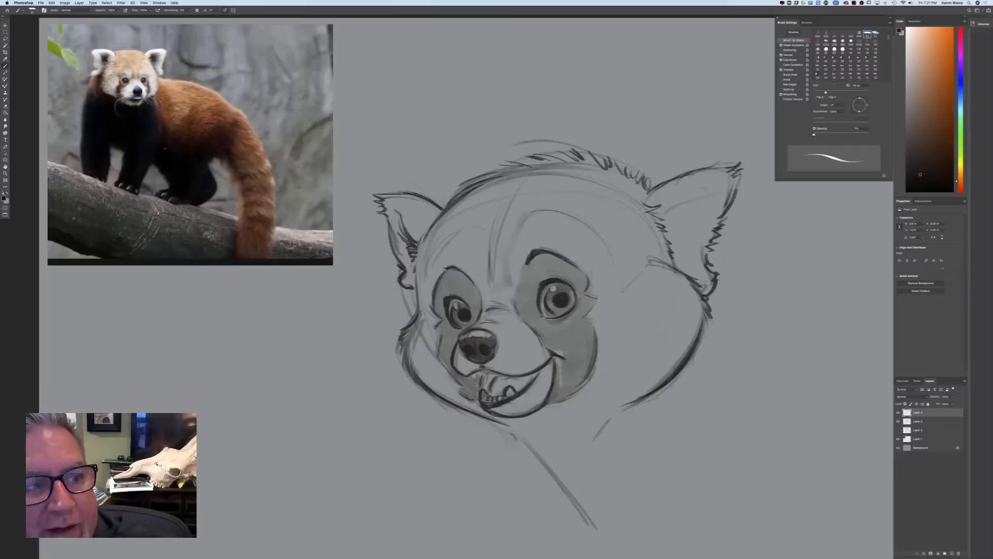
mouse_move(703, 192)
left_mouse_down()
mouse_move(667, 209)
mouse_move(674, 253)
left_mouse_up()
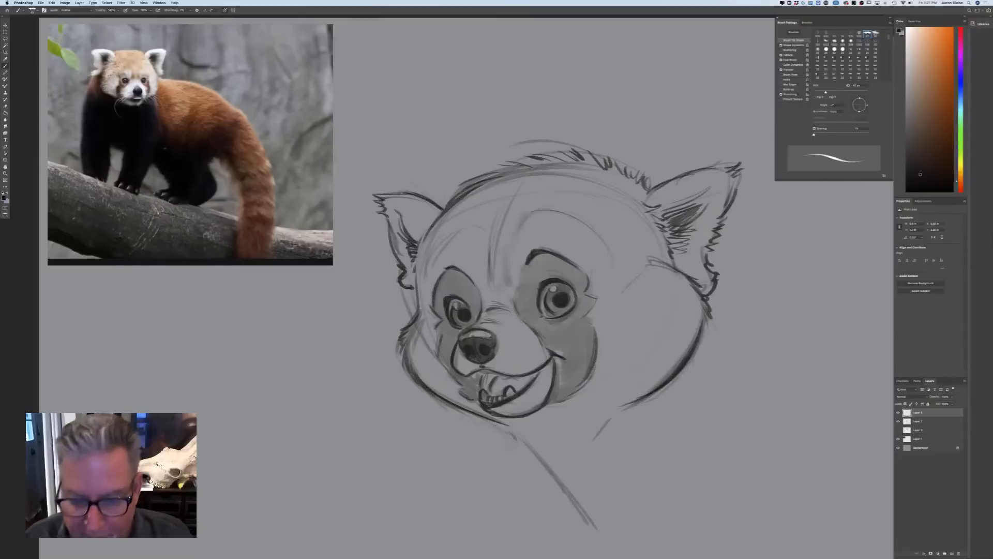
Ink the small teeth along the upper lip and shade the mouth's interior dark, leaving the teeth light
key("bracketright")
key("bracketleft")
mouse_move(500, 380)
left_mouse_down()
mouse_move(512, 376)
mouse_move(480, 379)
left_mouse_up()
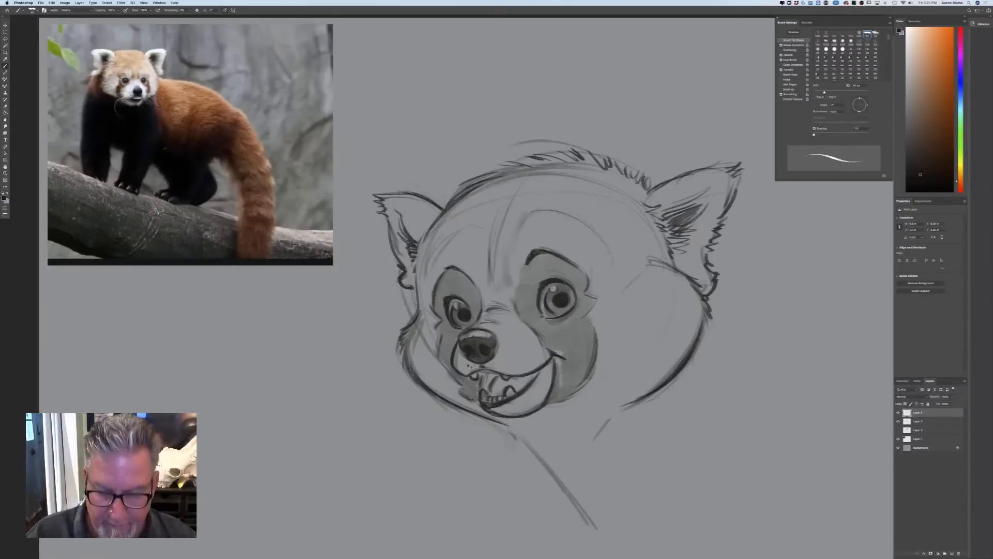
key("super+minus")
key("super+plus")
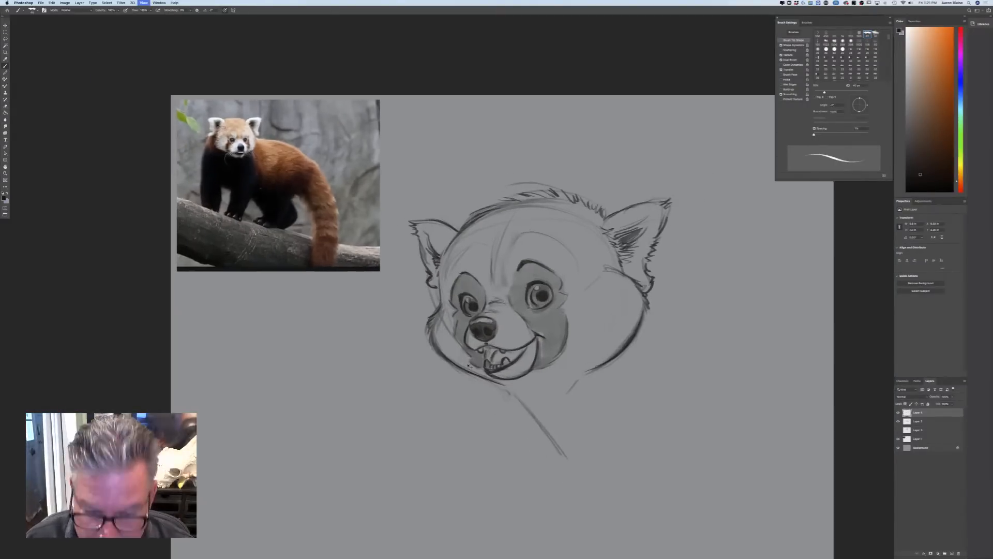
left_click_drag(473, 307, 472, 322)
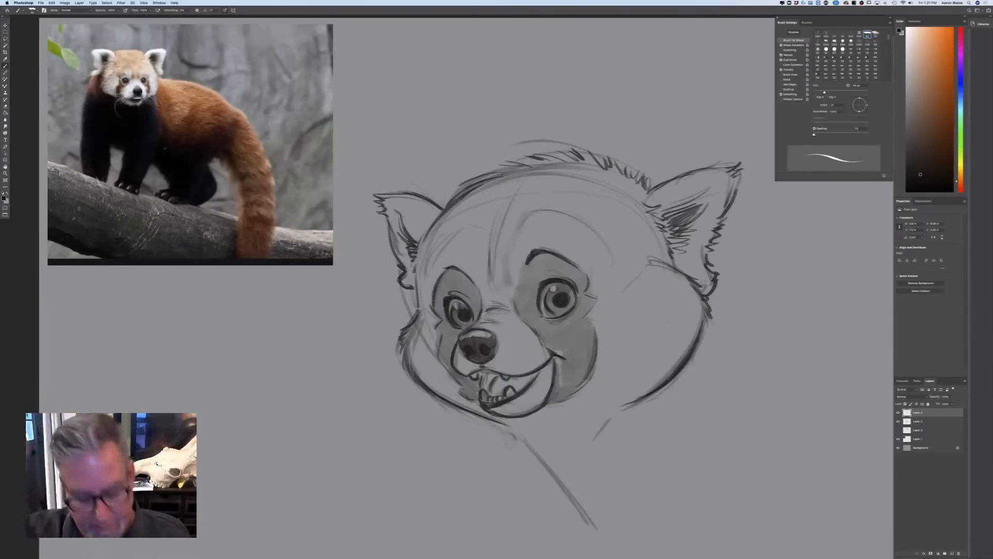
left_click_drag(327, 411, 344, 331)
key("bracketright")
key("bracketright")
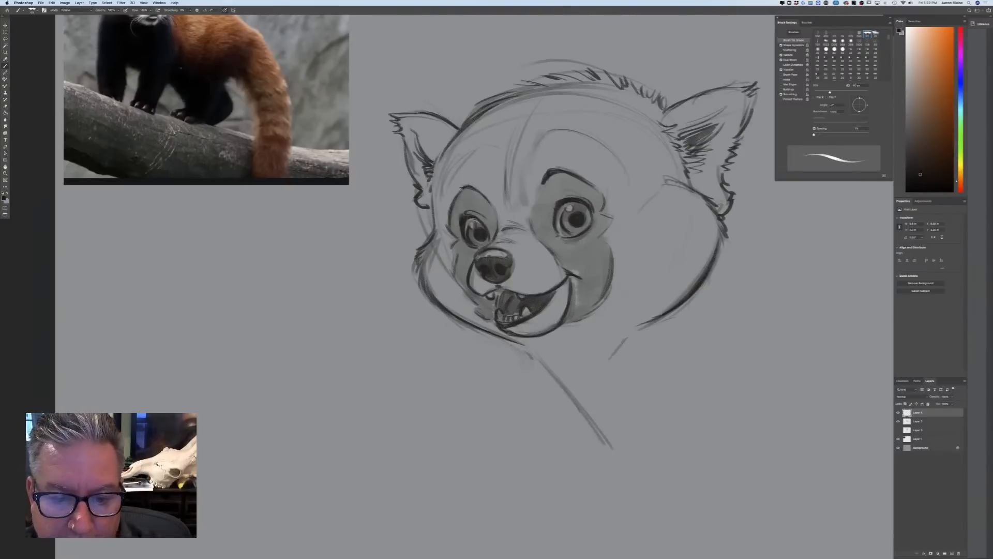
mouse_move(461, 234)
left_mouse_down()
mouse_move(471, 246)
mouse_move(449, 246)
mouse_move(455, 278)
left_mouse_up()
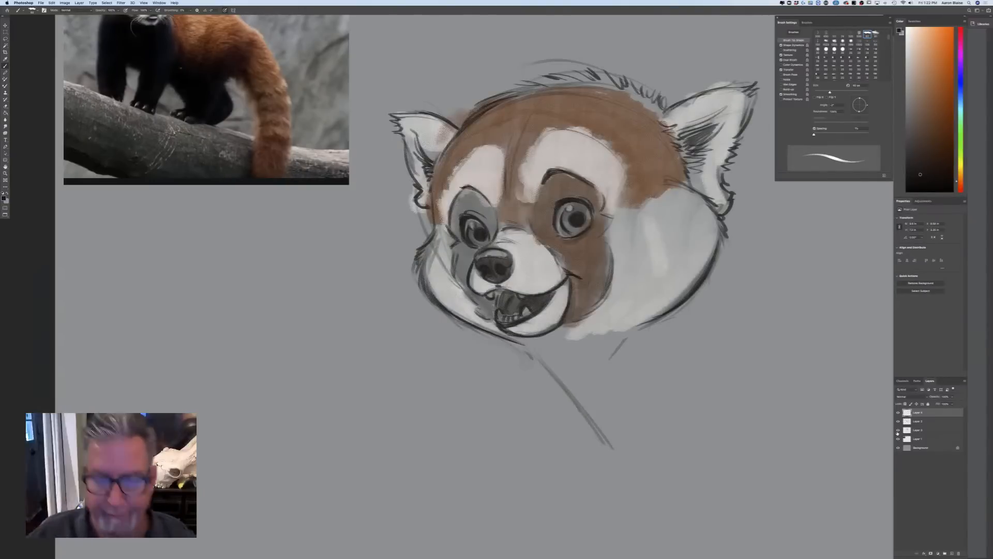
Show the hidden colour block-in layer and delete it
left_click(898, 430)
left_click_drag(926, 431, 958, 553)
Scale down both red panda sketch layers together and place them directly beside the reference photo at the canvas's upper edge
key("super+minus")
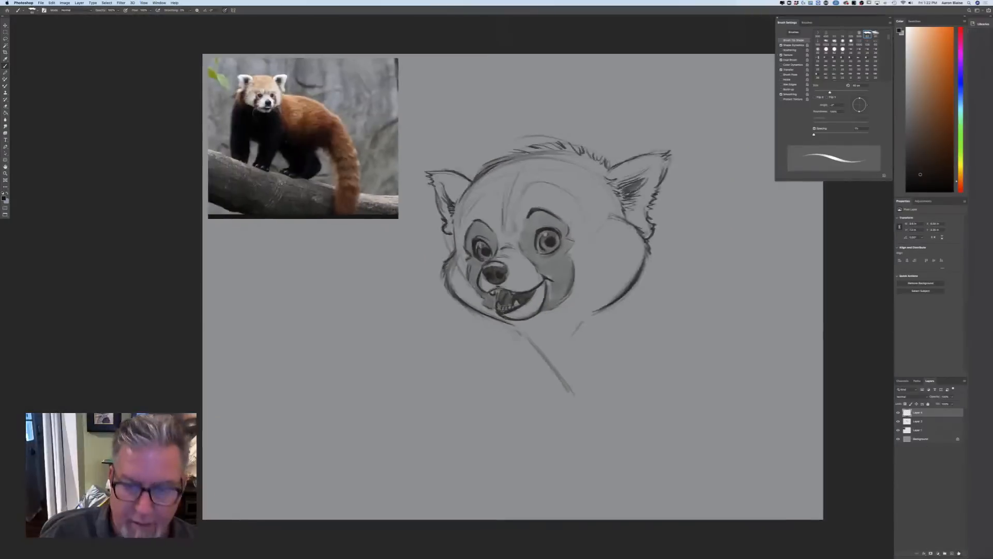
key("super+minus")
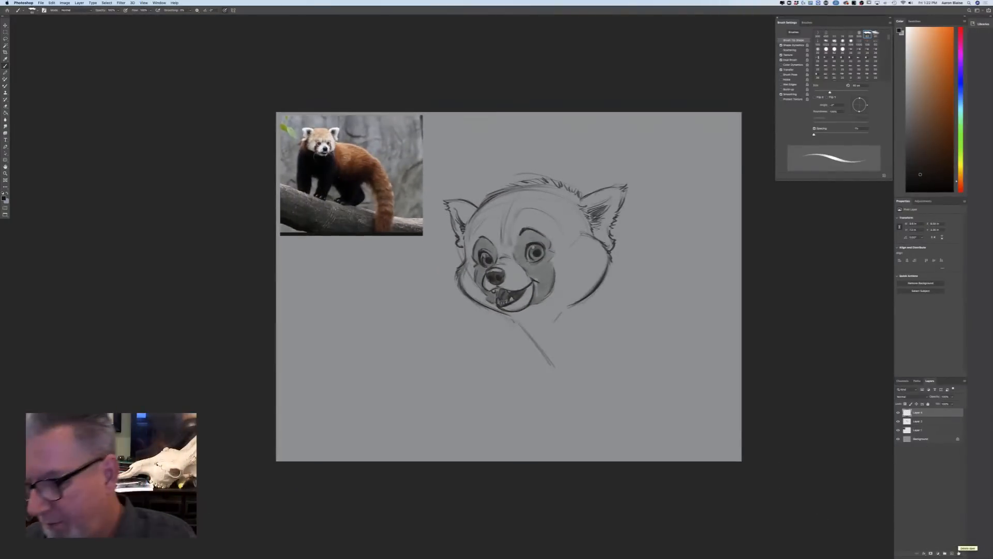
left_click(917, 422)
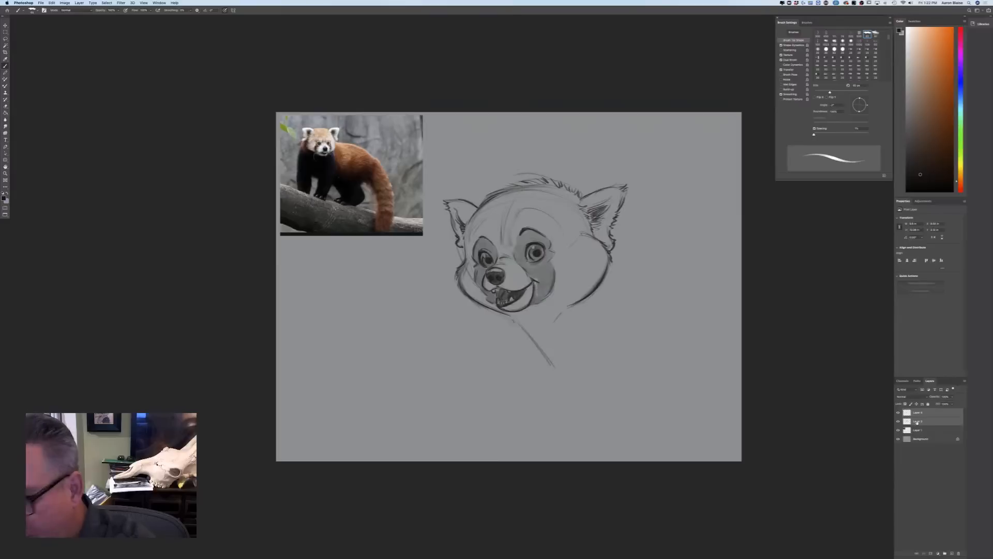
left_click(52, 3)
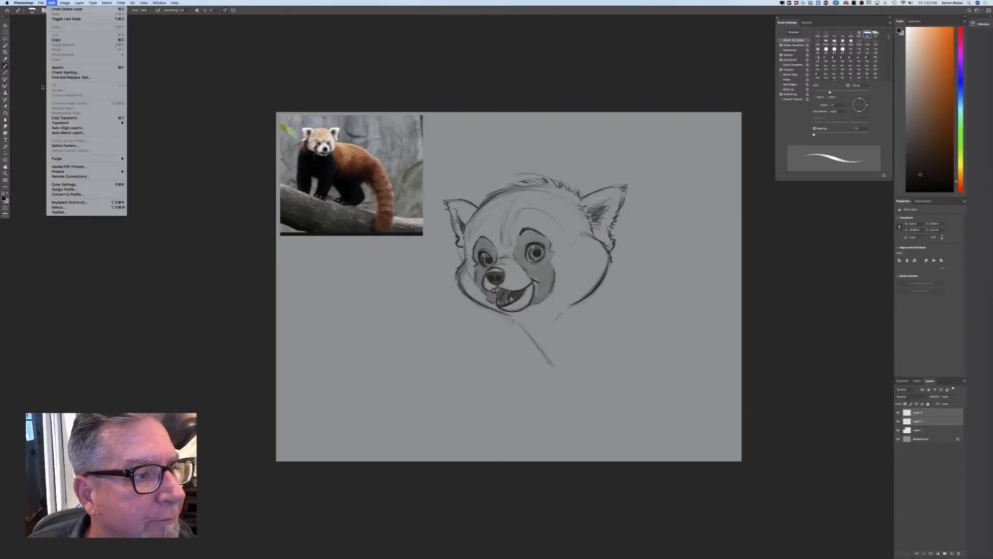
left_click(64, 118)
left_click_drag(629, 368, 572, 304)
left_click_drag(467, 277, 453, 222)
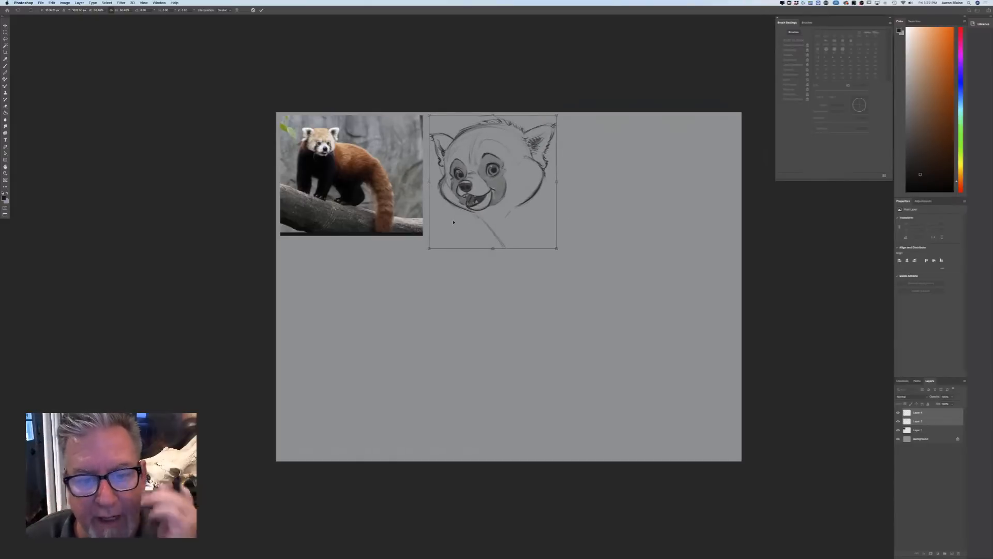
key("Return")
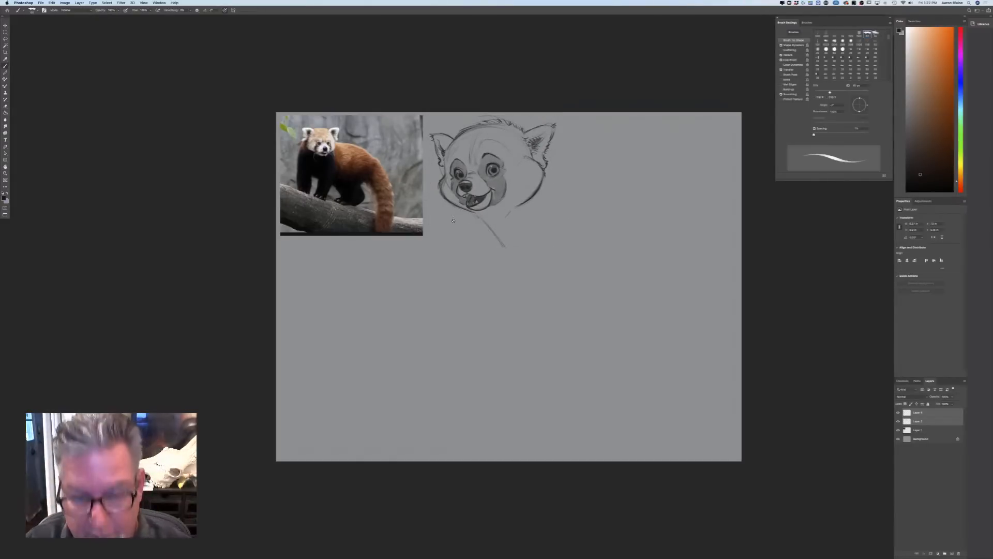
Scale the red panda photo and sketch layers down together, keeping them in the canvas's upper left corner
left_click(915, 430, "shift")
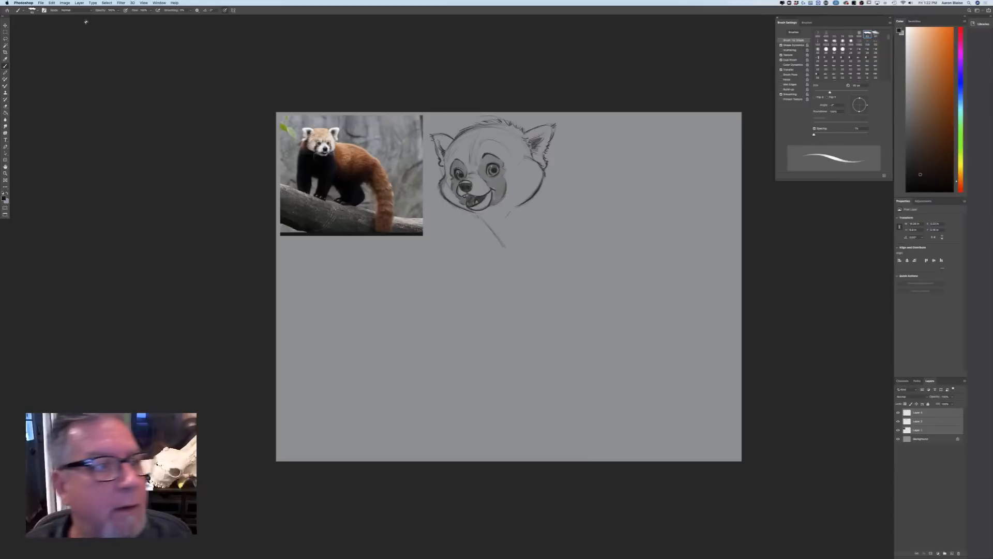
left_click(52, 3)
left_click(88, 122)
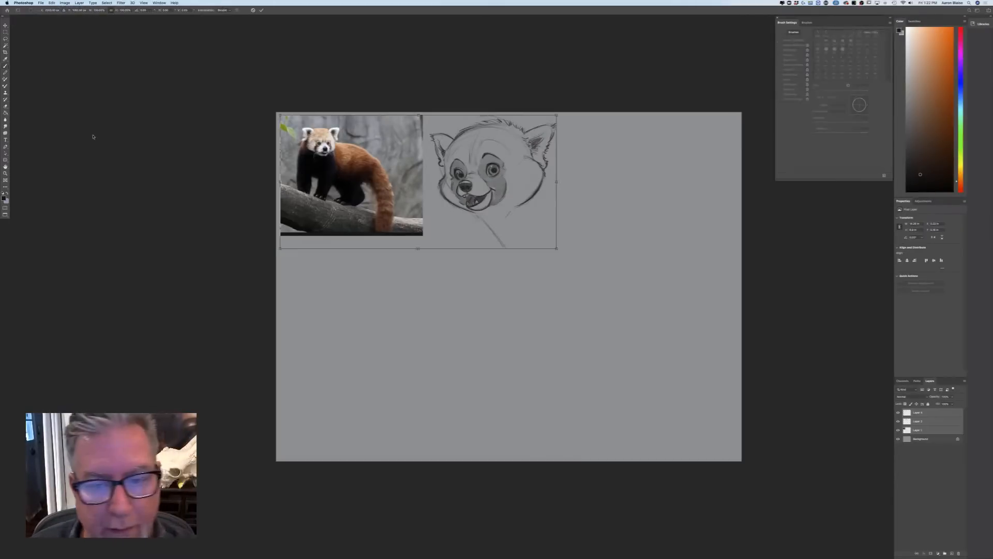
left_click_drag(556, 248, 474, 211)
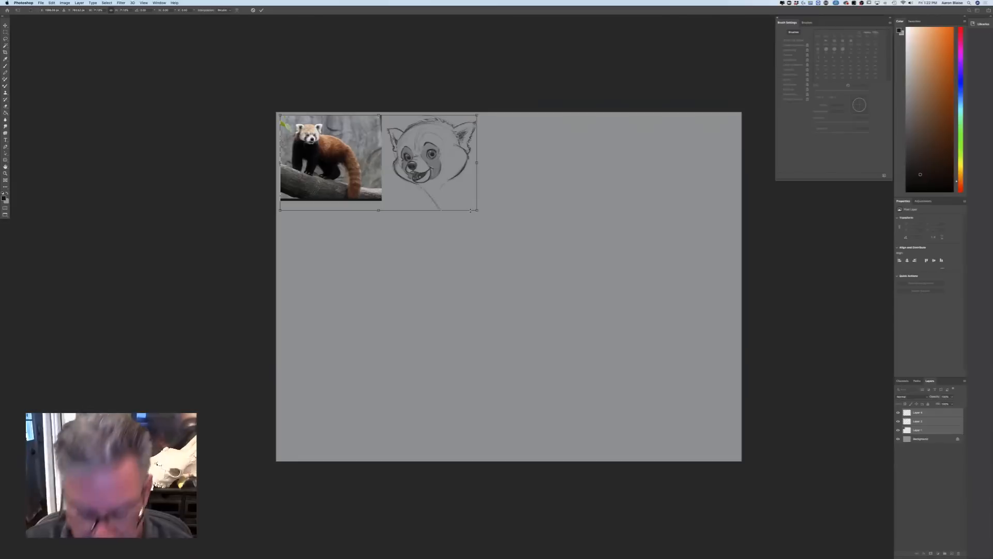
key("Return")
key("b")
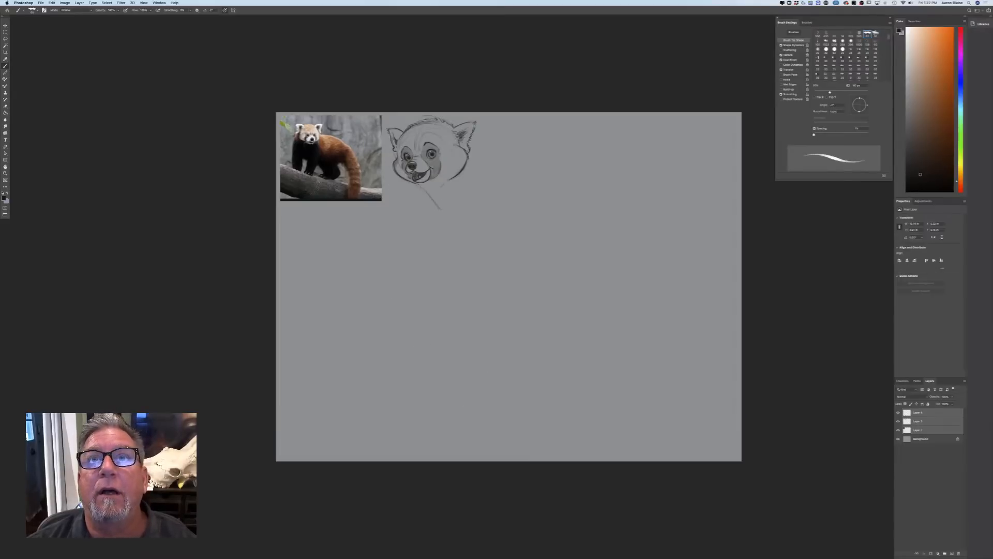
Open the most recent screenshot from the desktop, the walrus reference photo
key("Tab")
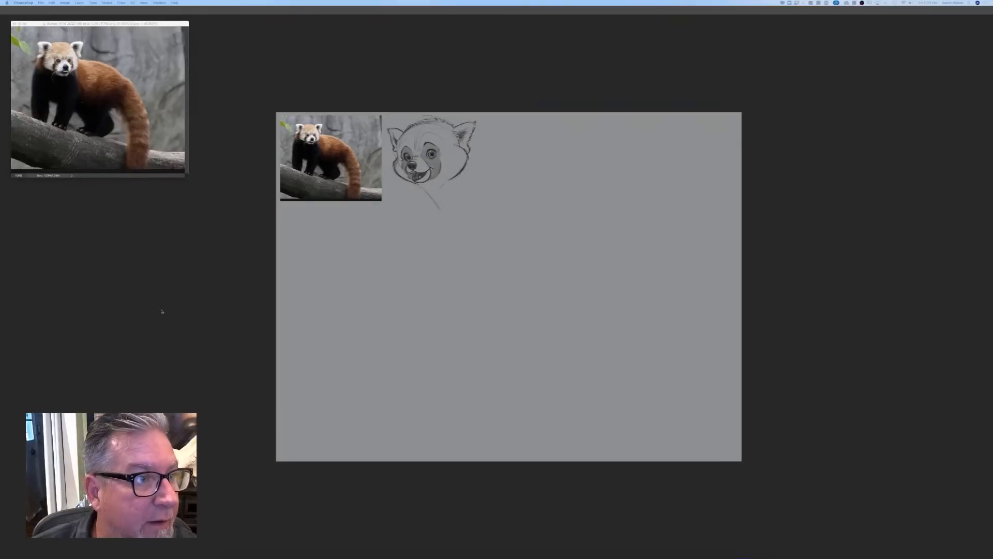
key("Tab")
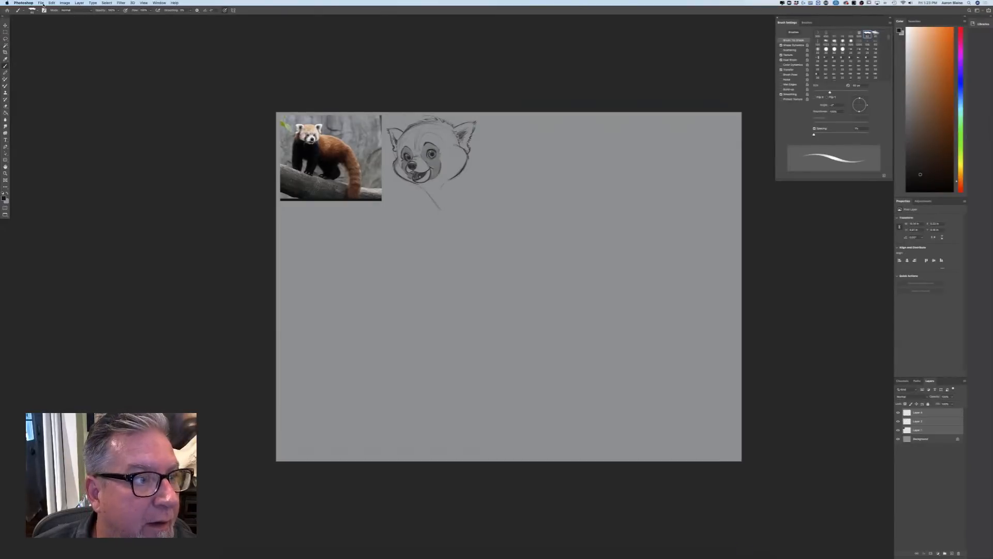
left_click(41, 3)
left_click(46, 14)
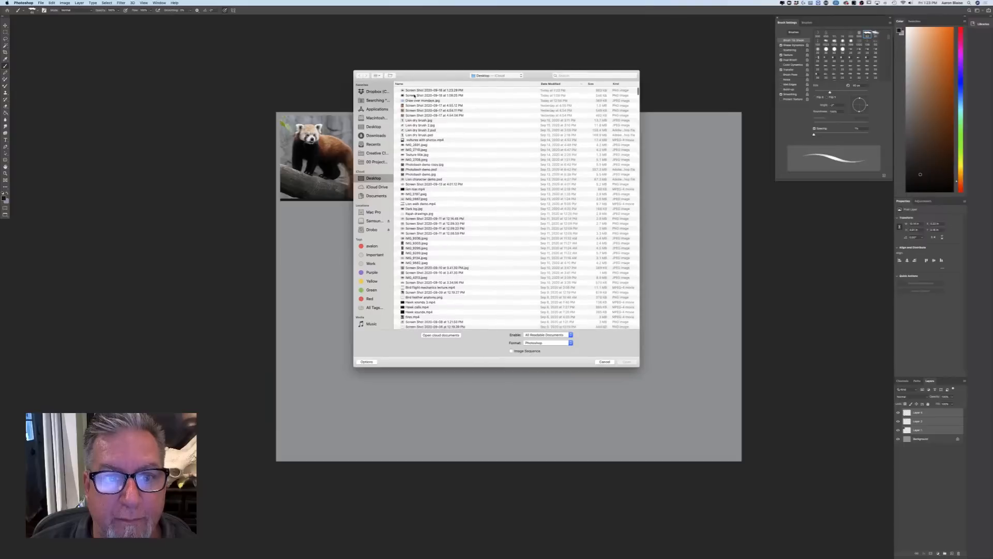
left_click(414, 91)
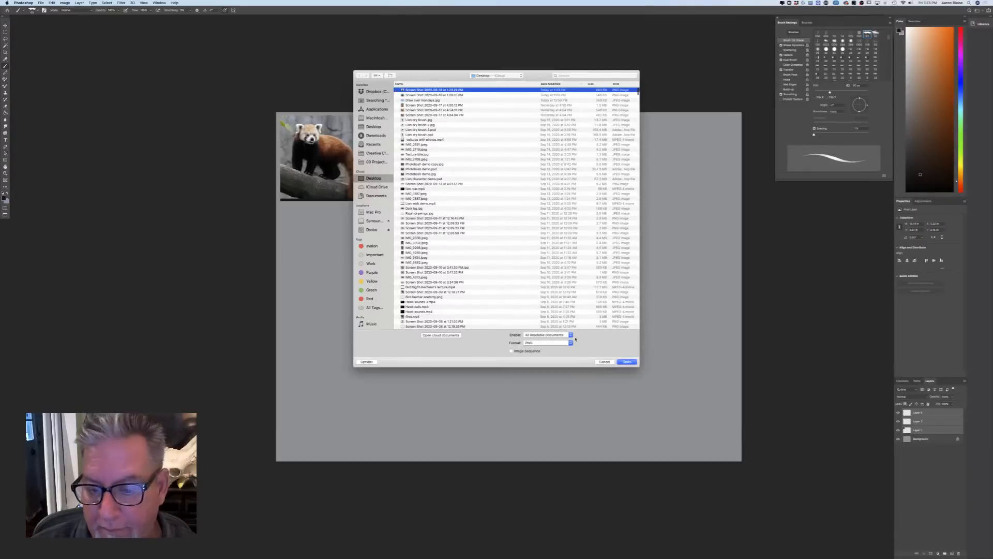
left_click(628, 361)
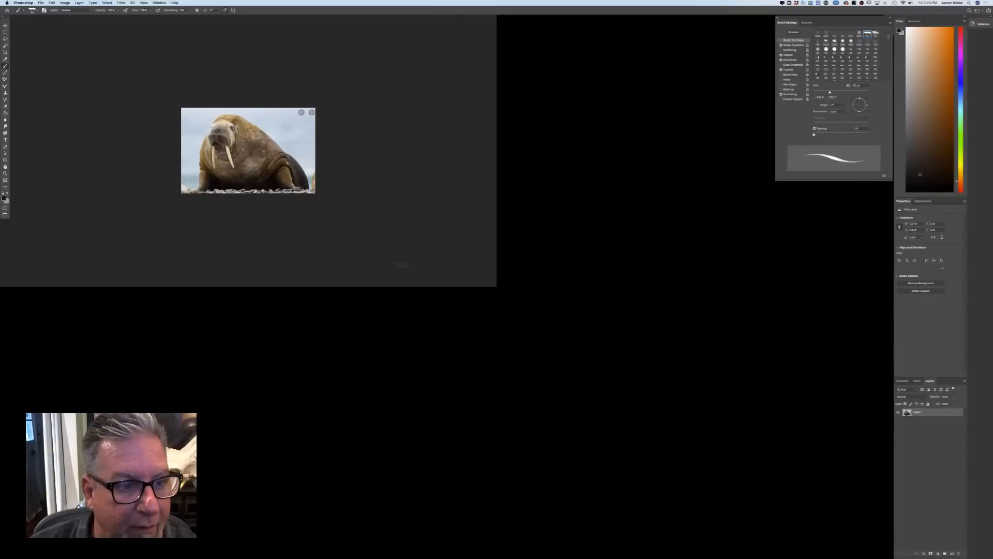
Show the documents in separate windows and copy the walrus photo into the sketch document as a new layer
key("f")
key("f")
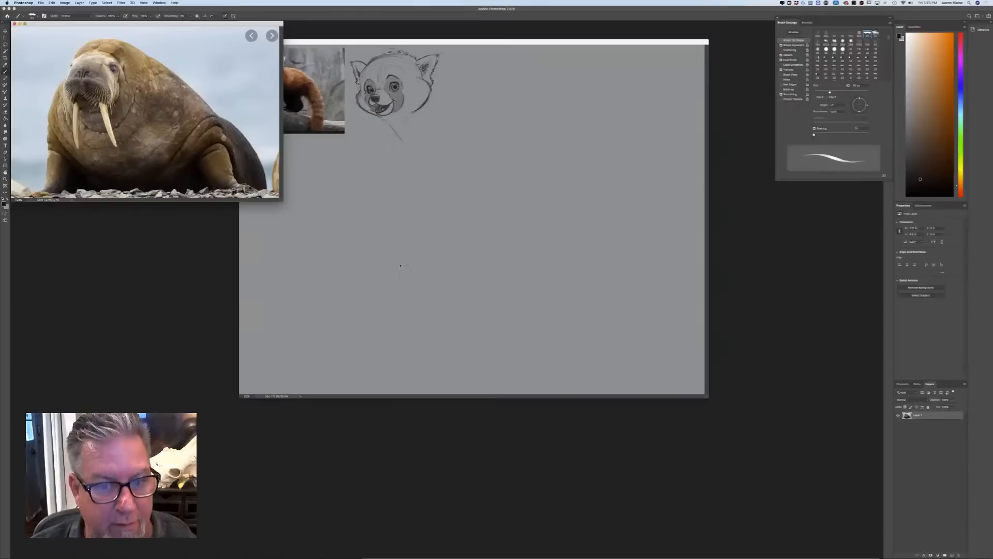
left_click(5, 32)
left_click_drag(129, 123, 381, 288)
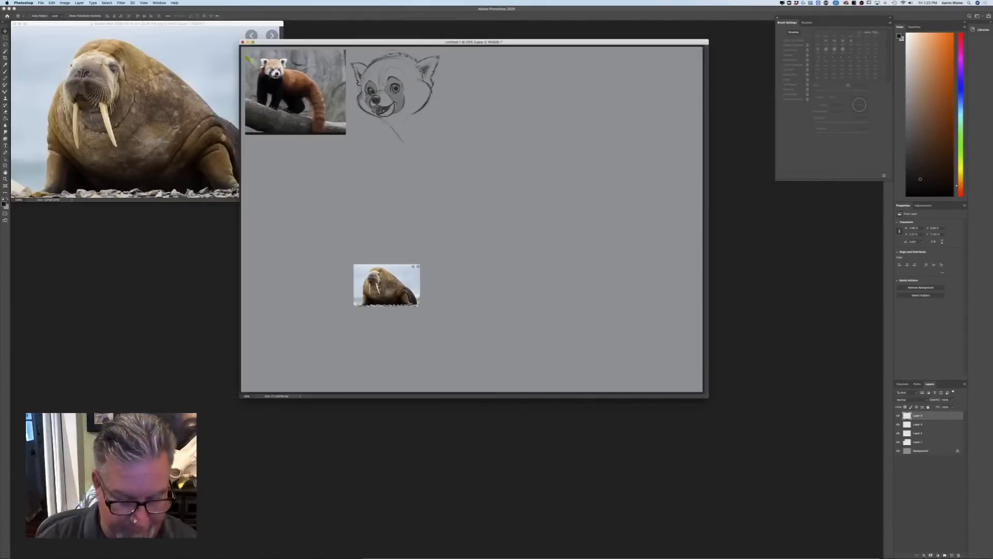
Enlarge the walrus photo and place it directly below the red panda reference photo at the canvas's edge
key("f")
left_click(52, 2)
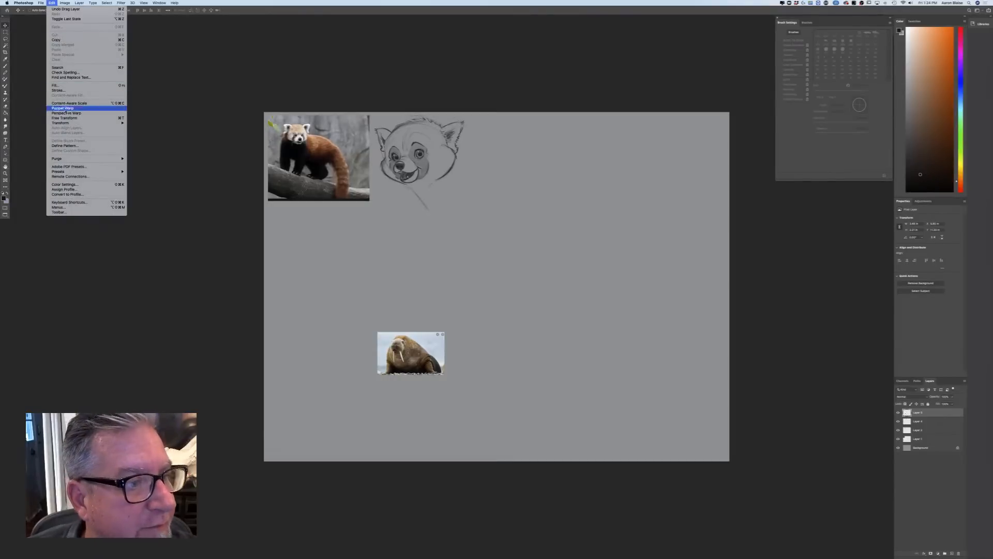
left_click(67, 116)
mouse_move(378, 332)
left_mouse_down()
mouse_move(320, 295)
mouse_move(305, 250)
left_mouse_up()
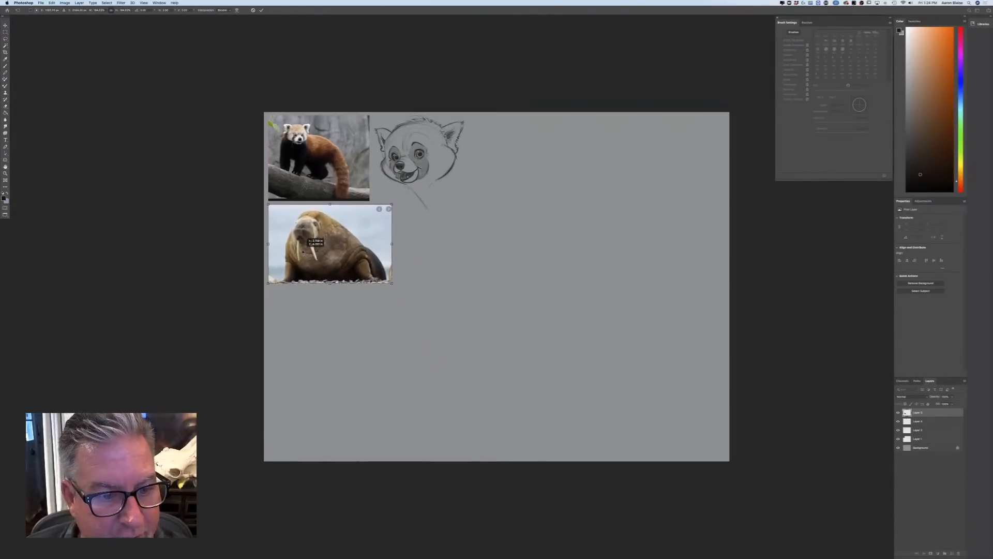
key("Return")
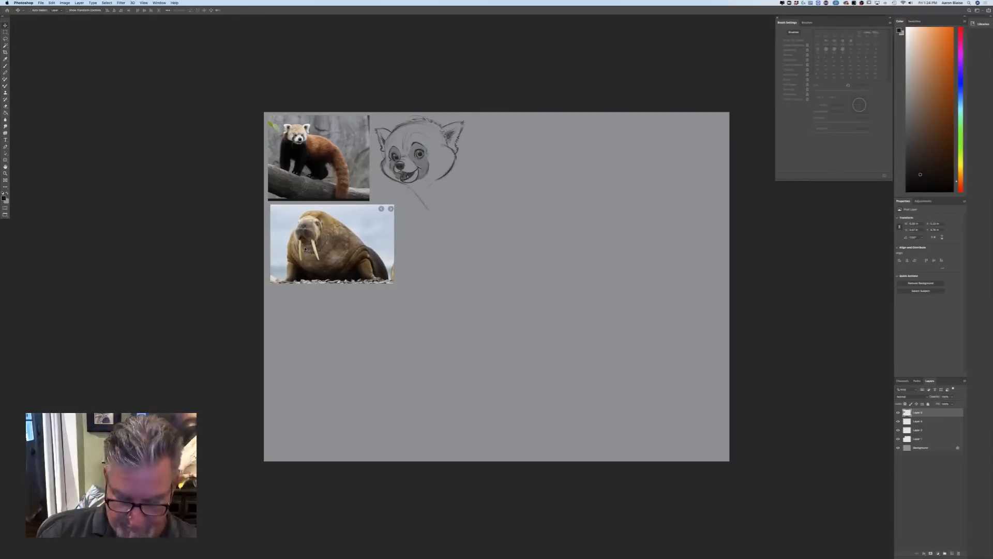
Add a new layer above the walrus photo and ready a slightly larger brush for sketching
key("super+equal")
mouse_move(276, 455)
left_mouse_down()
mouse_move(453, 483)
mouse_move(338, 412)
left_mouse_up()
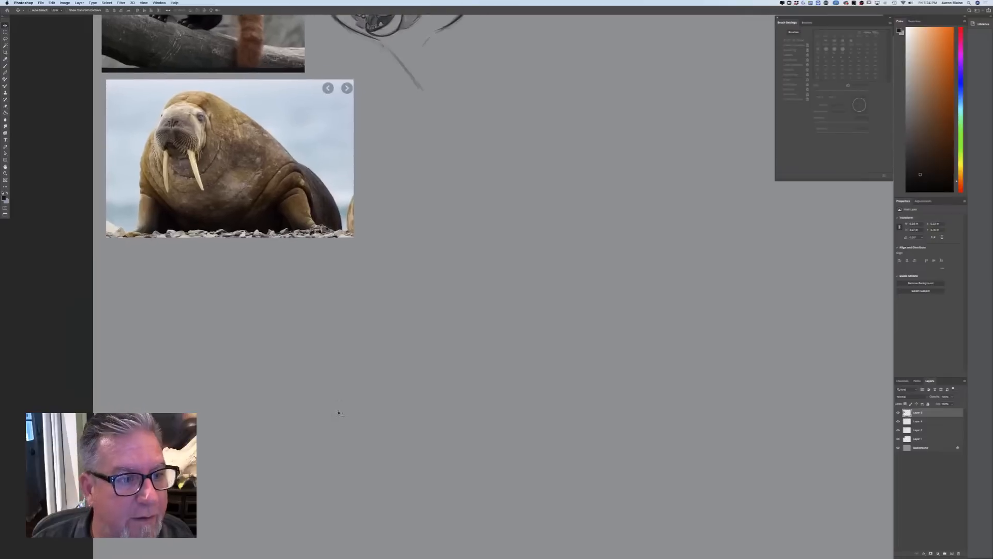
left_click(952, 553)
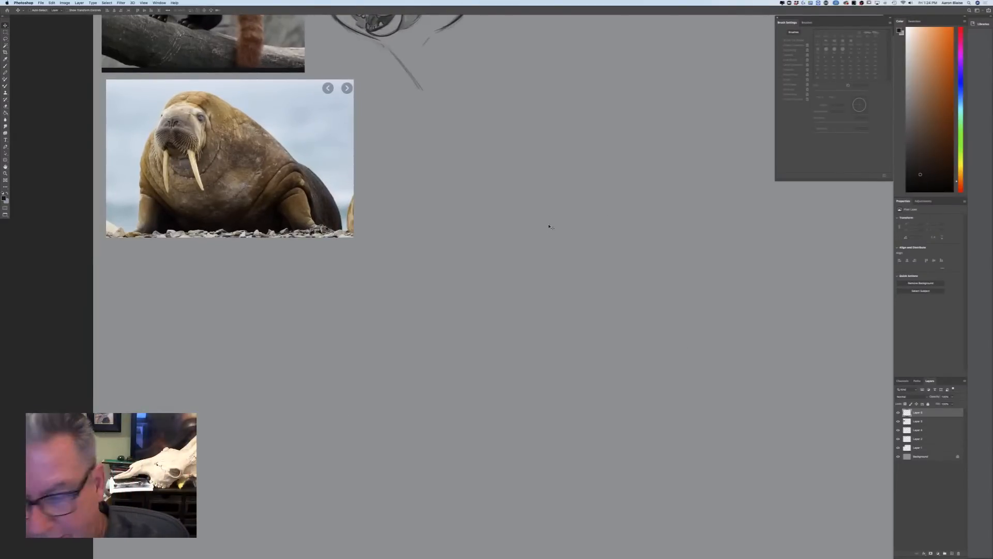
left_click(899, 413)
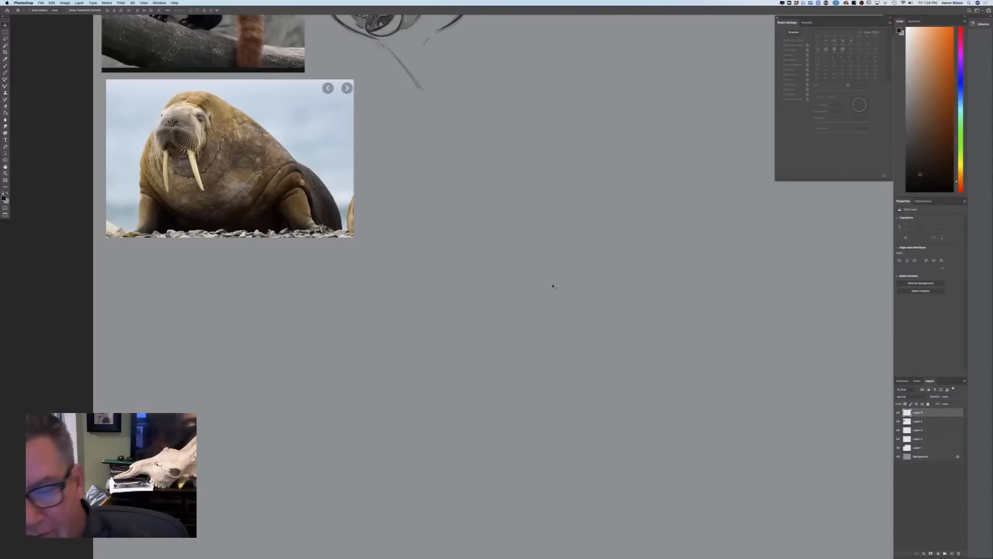
key("b")
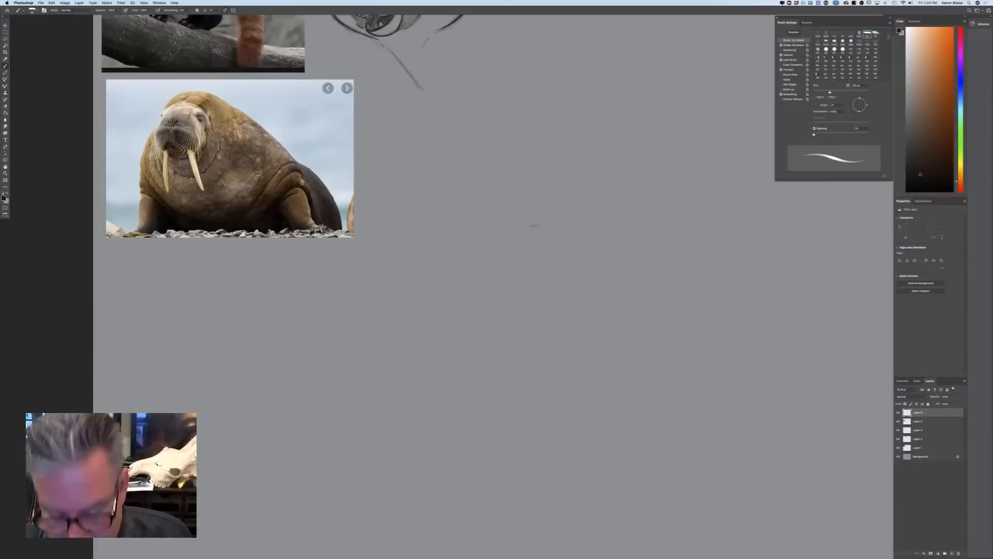
key("bracketright")
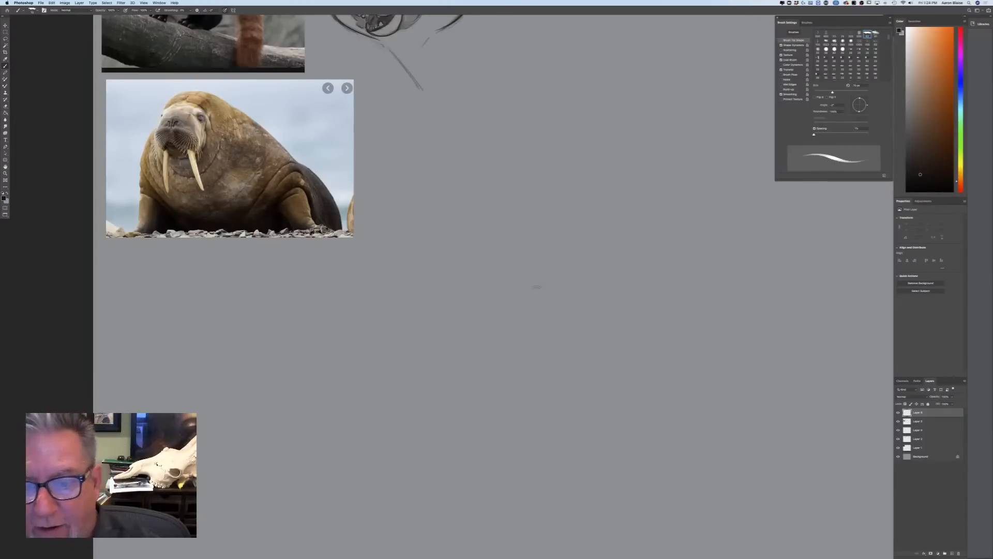
Try a side-view walrus sketch beside the photo, starting with the domed back, the neck slope and curved shoulder folds
left_click_drag(517, 144, 621, 154)
mouse_move(454, 263)
left_mouse_down()
mouse_move(681, 331)
mouse_move(584, 153)
mouse_move(410, 304)
left_mouse_up()
mouse_move(557, 155)
left_mouse_down()
mouse_move(405, 262)
mouse_move(365, 338)
mouse_move(369, 287)
mouse_move(294, 418)
left_mouse_up()
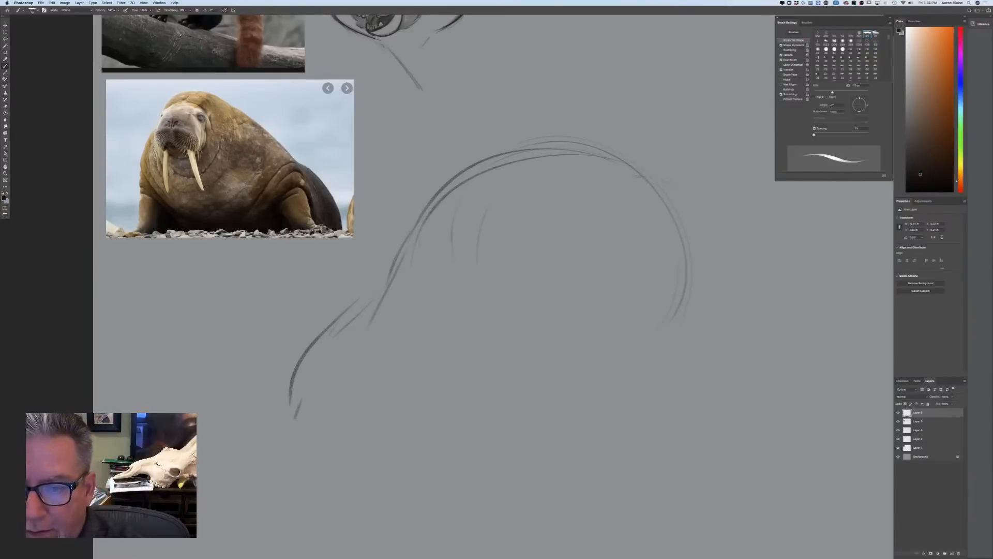
mouse_move(625, 178)
left_mouse_down()
mouse_move(657, 167)
mouse_move(595, 218)
left_mouse_up()
left_click_drag(606, 169, 567, 220)
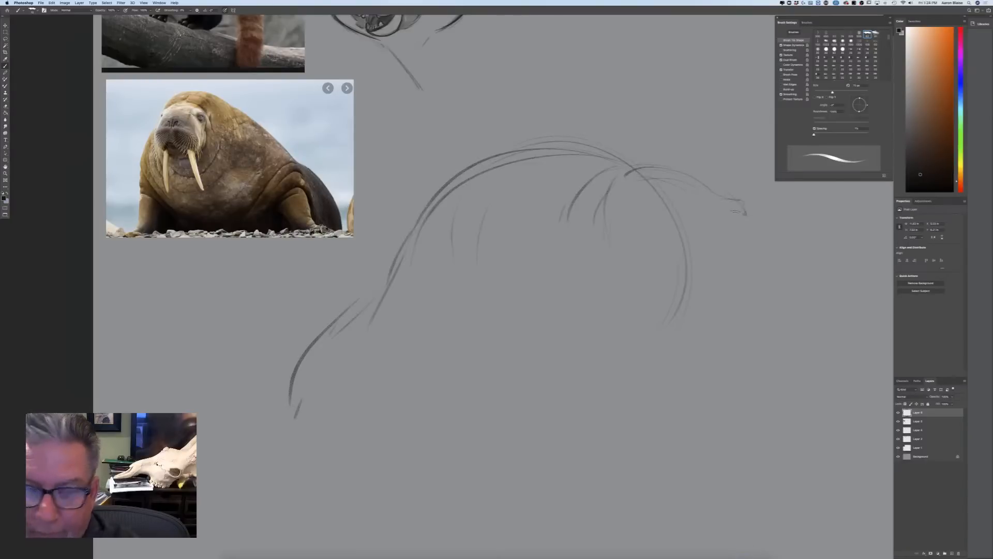
Sketch the snout profile and an oval muzzle pad at the front of the side-view walrus head
mouse_move(724, 227)
left_mouse_down()
mouse_move(716, 242)
mouse_move(765, 247)
mouse_move(773, 225)
mouse_move(776, 257)
left_mouse_up()
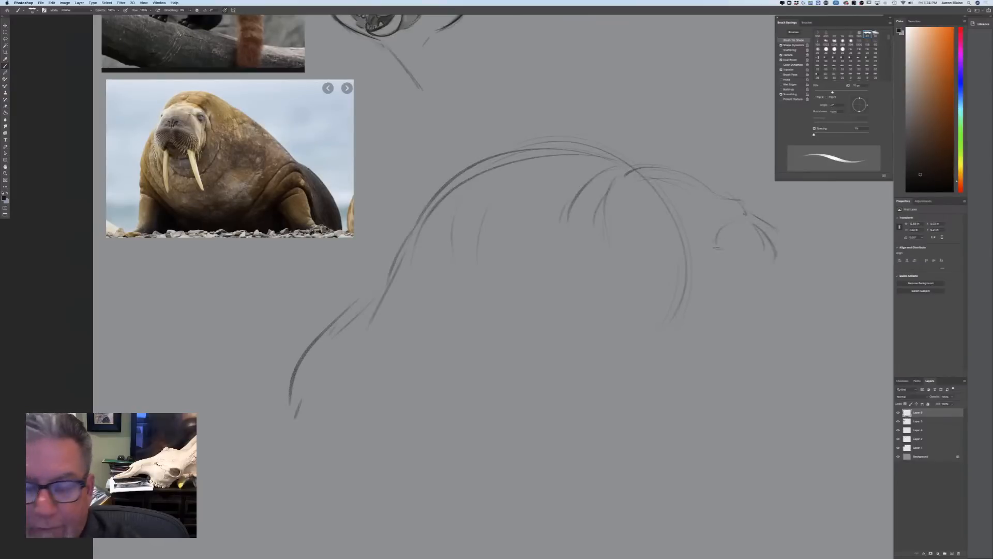
left_click_drag(773, 267, 758, 300)
left_click_drag(778, 257, 798, 272)
left_click_drag(771, 231, 796, 275)
mouse_move(758, 212)
left_mouse_down()
mouse_move(789, 270)
mouse_move(776, 227)
left_mouse_up()
left_click_drag(773, 263, 743, 312)
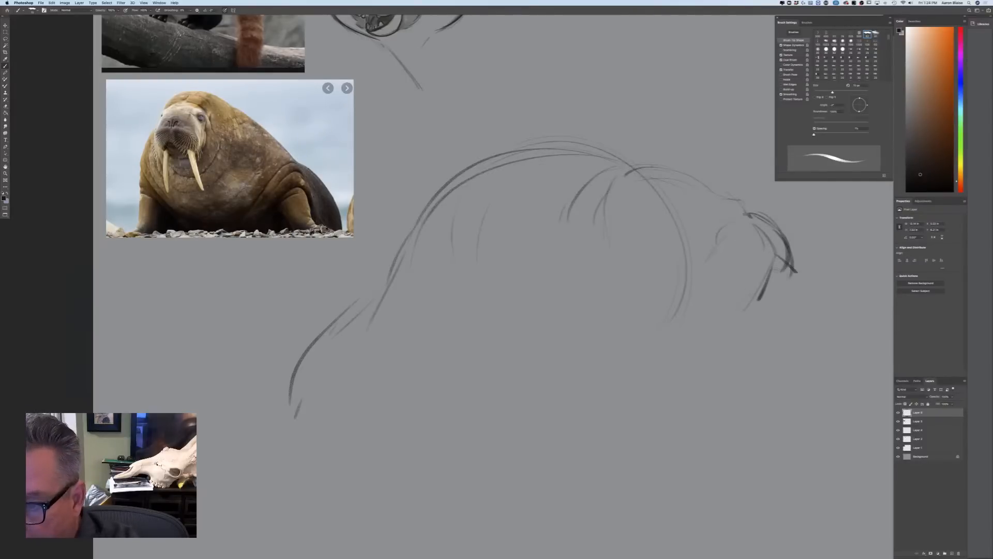
left_click_drag(705, 249, 716, 310)
left_click_drag(697, 268, 760, 299)
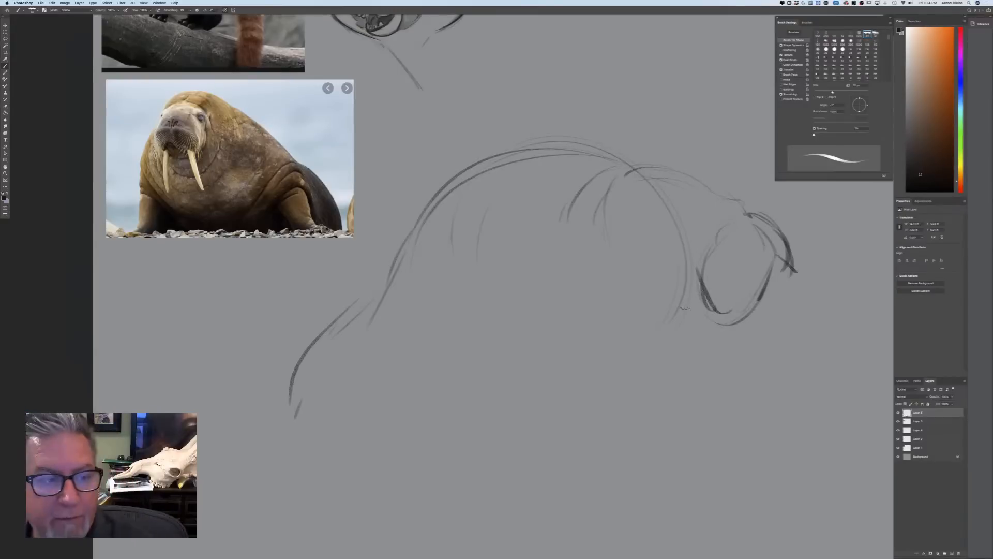
Darken the nose area of the side-view walrus and add cheek crease and eye lines behind the muzzle
mouse_move(724, 203)
left_mouse_down()
mouse_move(750, 219)
mouse_move(716, 211)
mouse_move(741, 218)
left_mouse_up()
left_click_drag(733, 215, 745, 220)
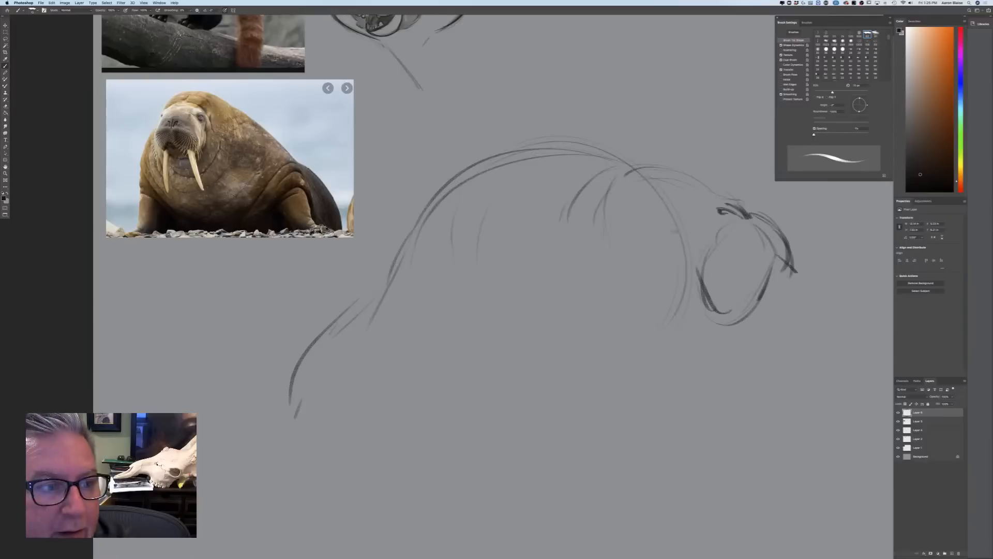
mouse_move(692, 209)
left_mouse_down()
mouse_move(667, 234)
mouse_move(661, 293)
left_mouse_up()
left_click_drag(667, 236, 654, 312)
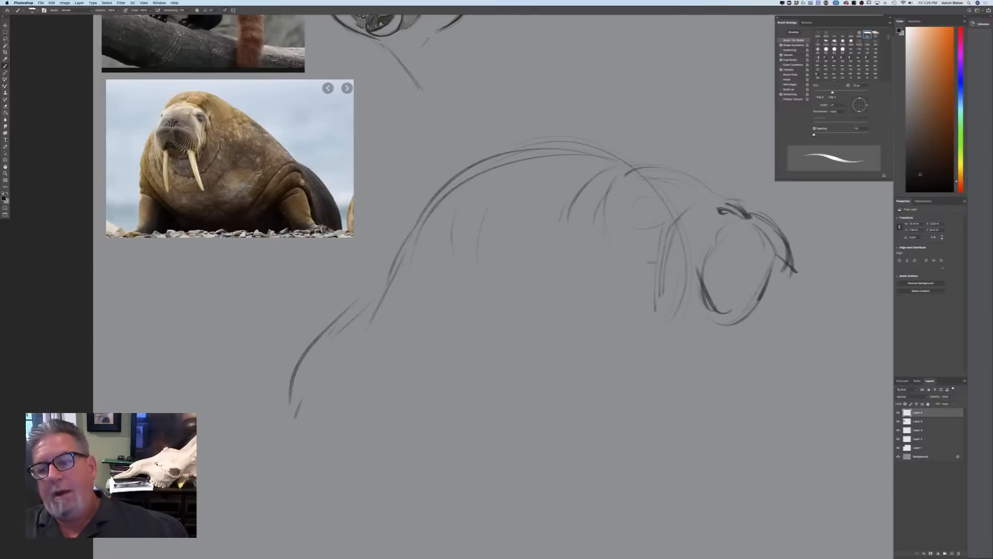
left_click_drag(659, 203, 648, 218)
Discard the side-view sketch layer and, on a fresh layer, rough in a front-facing walrus's domed head and neck side
left_click_drag(926, 413, 959, 553)
left_click(951, 553)
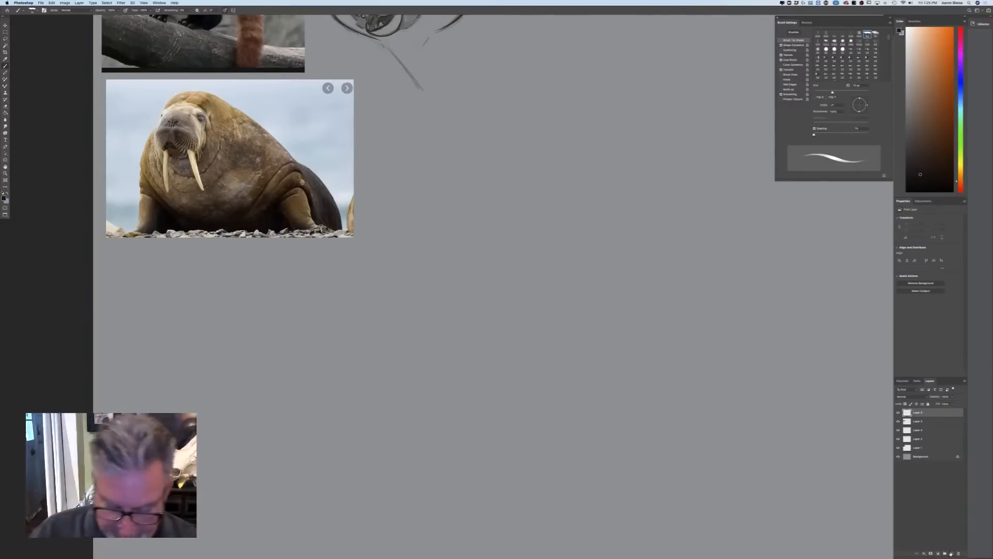
key("super+equal")
left_click_drag(634, 204, 627, 202)
left_click_drag(602, 166, 695, 297)
left_click_drag(532, 139, 447, 178)
left_click_drag(582, 153, 453, 184)
left_click_drag(420, 242, 390, 368)
left_click_drag(422, 200, 368, 418)
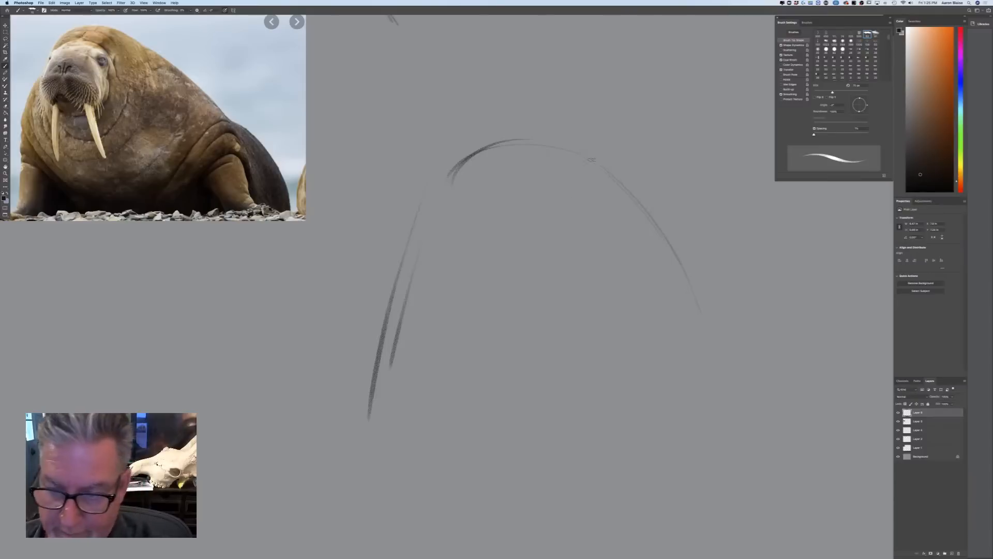
Extend the walrus's silhouette with long sloping neck lines down both sides of the head
left_click_drag(611, 150, 725, 346)
left_click_drag(645, 183, 800, 453)
mouse_move(555, 131)
left_mouse_down()
mouse_move(482, 149)
mouse_move(361, 397)
left_mouse_up()
left_click_drag(371, 268, 339, 468)
left_click_drag(393, 257, 359, 364)
Block in the walrus's face inside the head dome with concentric curves for the brow and muzzle sides
left_click_drag(579, 188, 496, 203)
mouse_move(534, 174)
left_mouse_down()
mouse_move(489, 235)
mouse_move(479, 217)
left_mouse_up()
left_click_drag(565, 277, 553, 288)
mouse_move(554, 154)
left_mouse_down()
mouse_move(506, 159)
mouse_move(479, 204)
mouse_move(498, 307)
left_mouse_up()
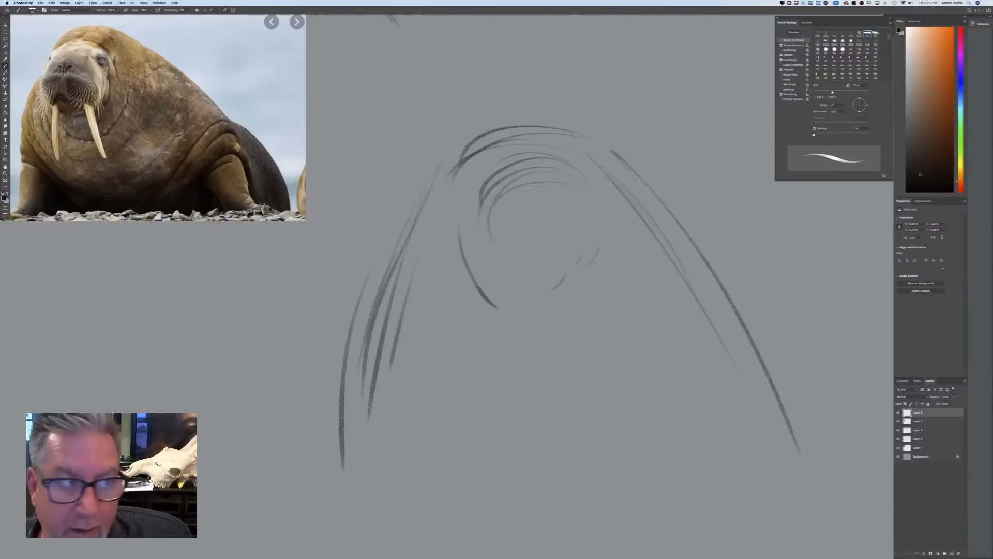
mouse_move(614, 199)
left_mouse_down()
mouse_move(640, 258)
mouse_move(628, 306)
left_mouse_up()
left_click_drag(515, 153, 466, 211)
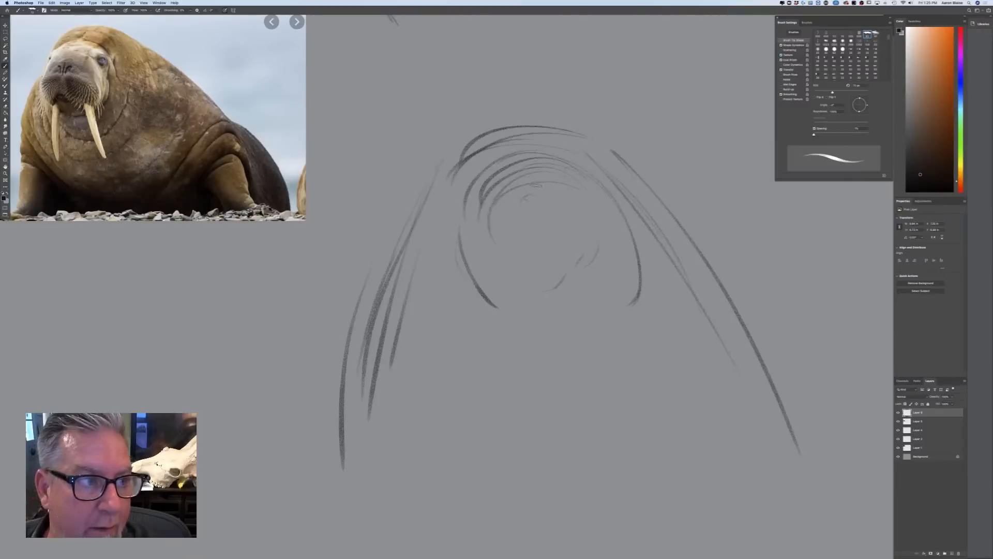
Sketch the small nose and two large drooping muzzle pads split by an inverted V below it
mouse_move(532, 198)
left_mouse_down()
mouse_move(539, 216)
mouse_move(519, 202)
left_mouse_up()
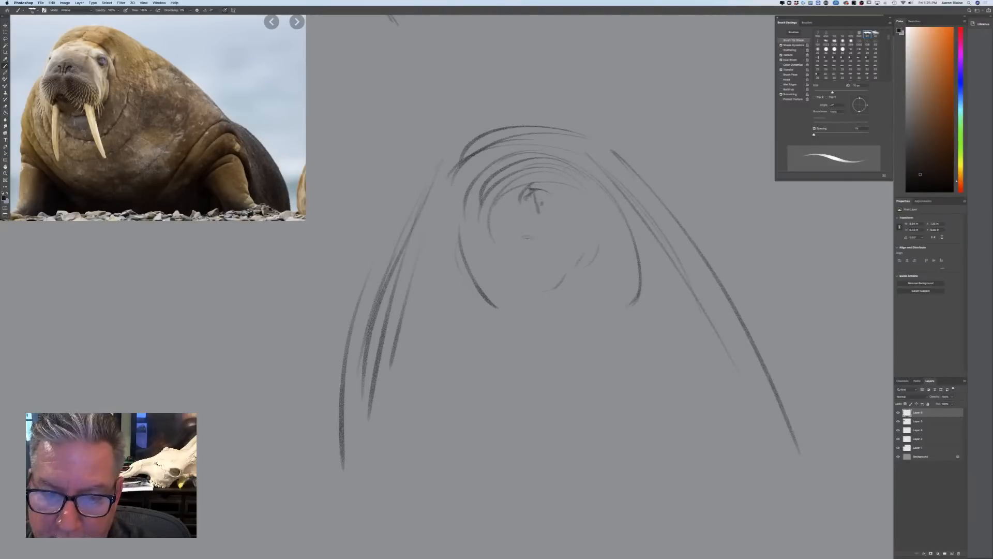
left_click_drag(549, 236, 606, 319)
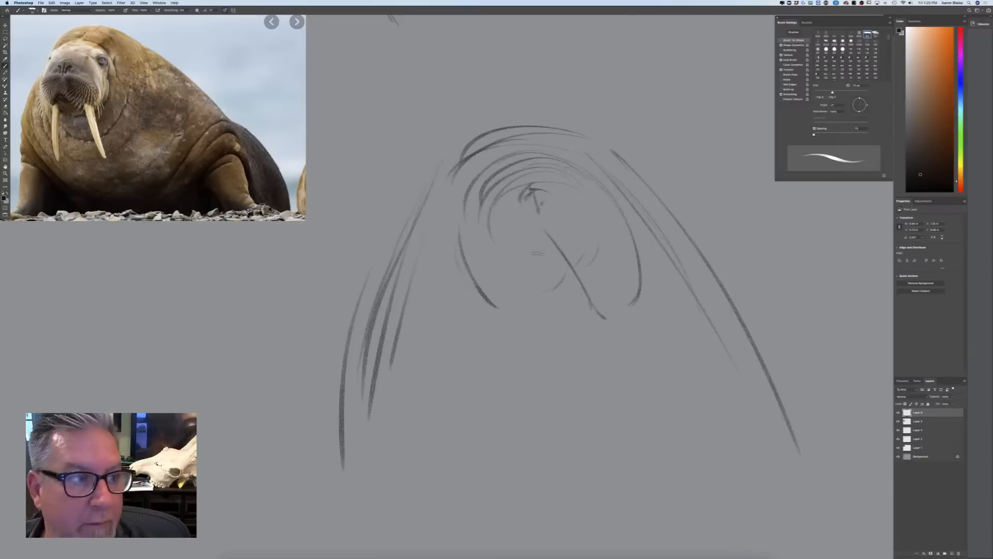
left_click_drag(541, 228, 517, 343)
mouse_move(541, 245)
left_mouse_down()
mouse_move(514, 344)
mouse_move(512, 330)
left_mouse_up()
left_click_drag(563, 270, 611, 342)
left_click_drag(584, 241, 595, 241)
mouse_move(549, 198)
left_mouse_down()
mouse_move(604, 227)
mouse_move(633, 229)
mouse_move(644, 242)
mouse_move(619, 341)
left_mouse_up()
mouse_move(509, 214)
left_mouse_down()
mouse_move(457, 290)
mouse_move(485, 340)
left_mouse_up()
left_click_drag(456, 293, 504, 359)
mouse_move(454, 311)
left_mouse_down()
mouse_move(496, 353)
mouse_move(489, 356)
left_mouse_up()
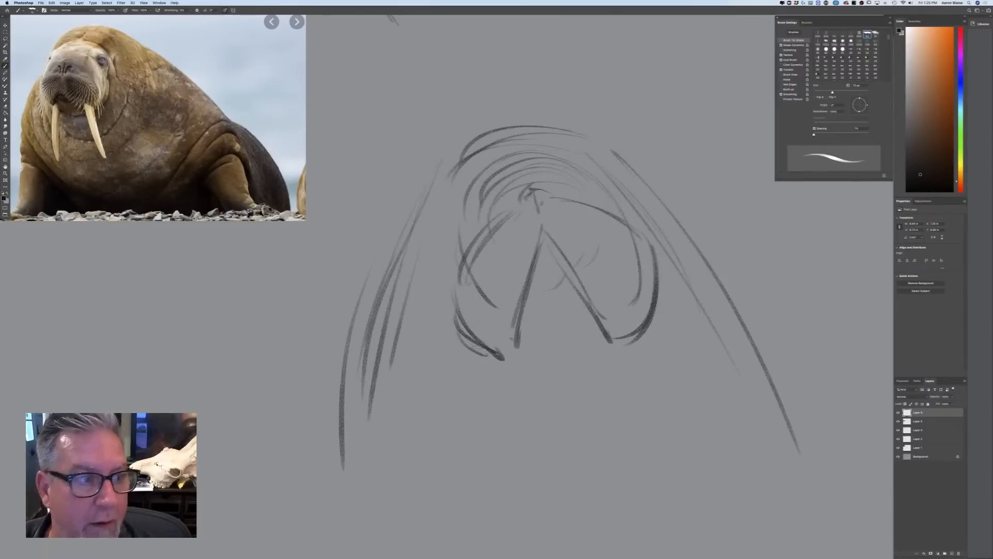
Add light chin curves below the muzzle and rough in the two small eyes beside the brow
left_click_drag(595, 367, 541, 382)
left_click_drag(584, 392, 569, 395)
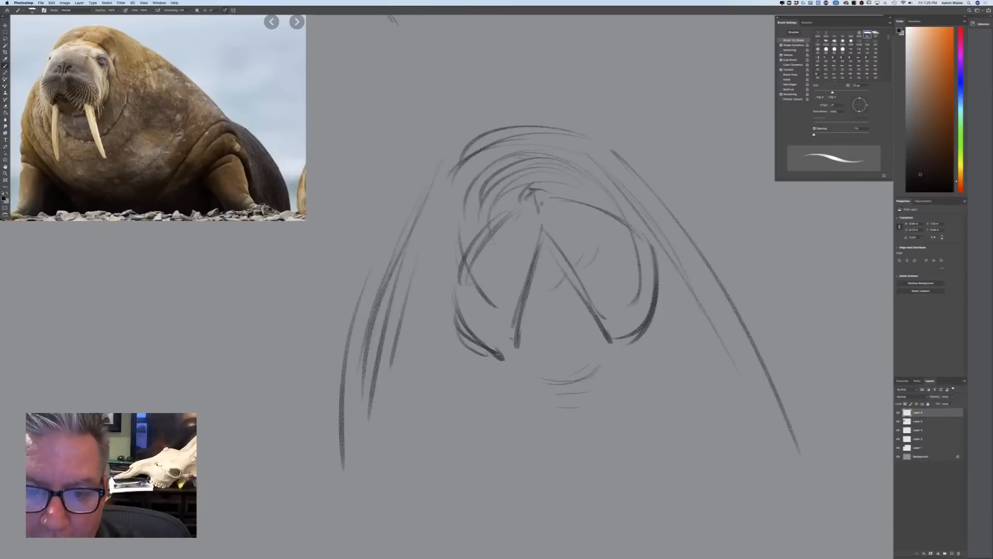
mouse_move(513, 168)
left_mouse_down()
mouse_move(483, 205)
mouse_move(472, 201)
left_mouse_up()
mouse_move(587, 187)
left_mouse_down()
mouse_move(620, 210)
mouse_move(625, 200)
left_mouse_up()
mouse_move(597, 178)
left_mouse_down()
mouse_move(583, 182)
mouse_move(591, 187)
left_mouse_up()
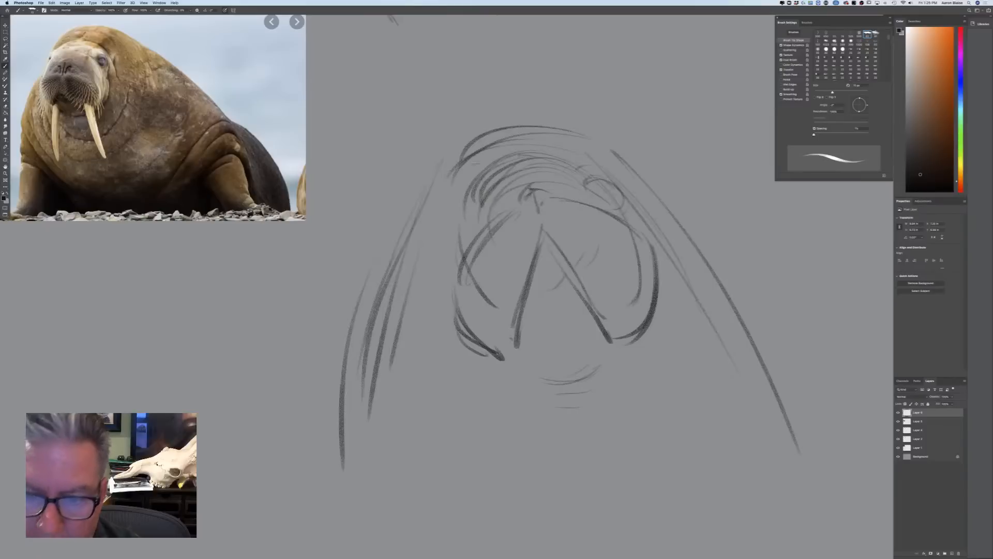
mouse_move(477, 212)
left_mouse_down()
mouse_move(461, 240)
mouse_move(459, 224)
left_mouse_up()
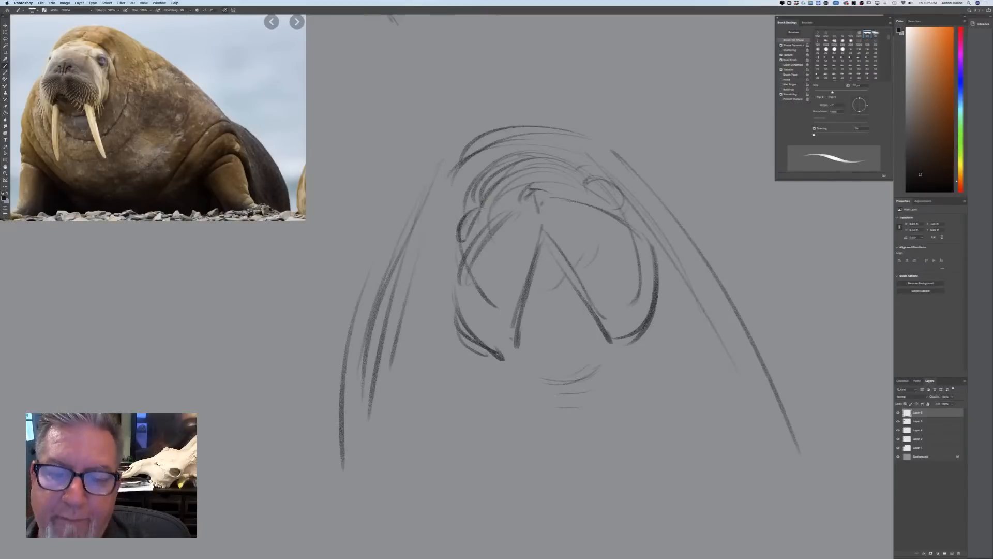
Reinforce the brow and the head's outer contour with darker sweeping lines over the crown and down both sides
left_click_drag(555, 161, 483, 183)
left_click_drag(577, 133, 727, 277)
mouse_move(641, 155)
left_mouse_down()
mouse_move(498, 122)
mouse_move(448, 166)
left_mouse_up()
mouse_move(558, 125)
left_mouse_down()
mouse_move(454, 164)
mouse_move(395, 265)
left_mouse_up()
left_click_drag(396, 206, 344, 389)
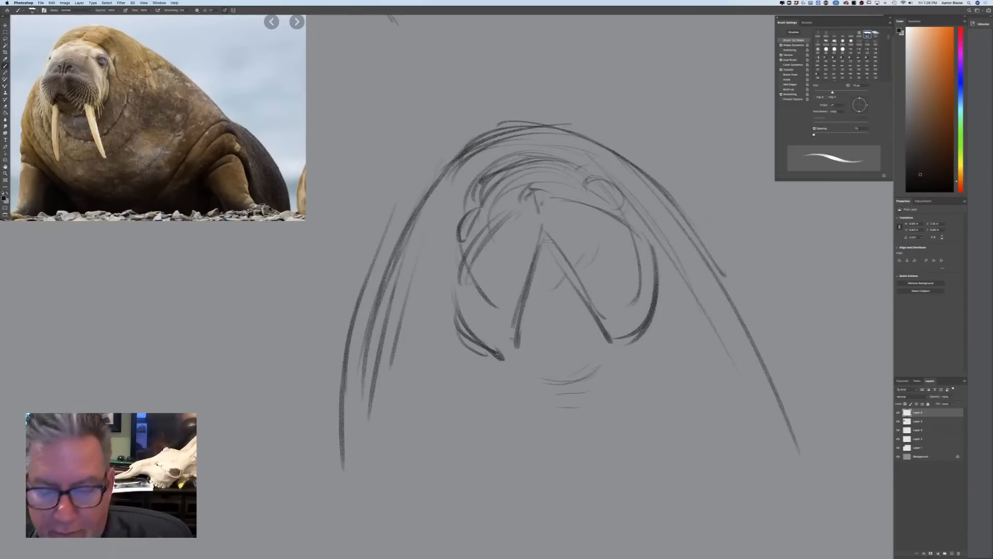
Draw two long, slightly curved tusks tapering down from beneath the muzzle pads
left_click_drag(590, 308, 644, 466)
mouse_move(593, 308)
left_mouse_down()
mouse_move(642, 336)
mouse_move(629, 515)
left_mouse_up()
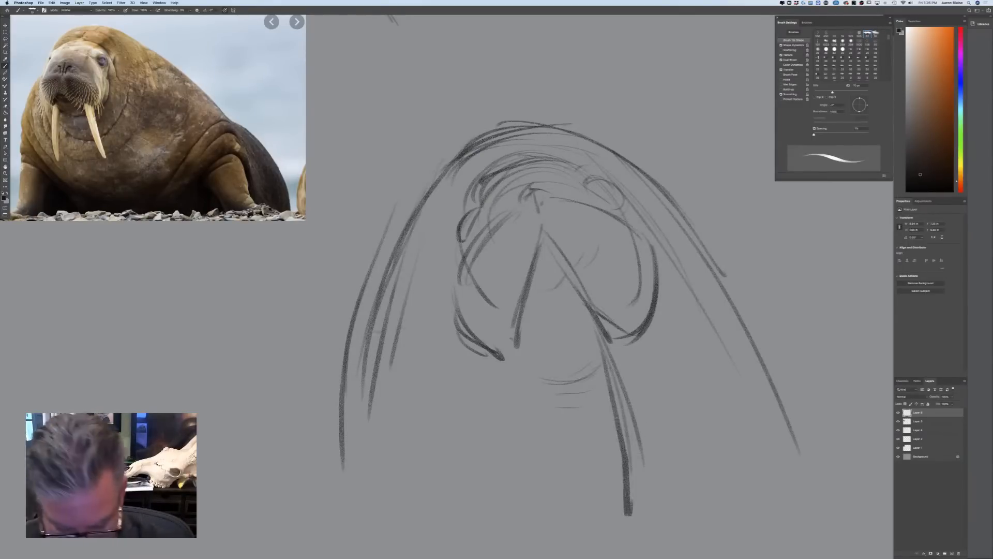
key("super+minus")
key("super+minus")
left_click_drag(571, 324, 580, 443)
left_click_drag(562, 377, 572, 451)
left_click_drag(578, 359, 585, 436)
mouse_move(503, 314)
left_mouse_down()
mouse_move(523, 446)
mouse_move(506, 430)
left_mouse_up()
left_click_drag(483, 329, 520, 451)
left_click_drag(490, 379, 522, 450)
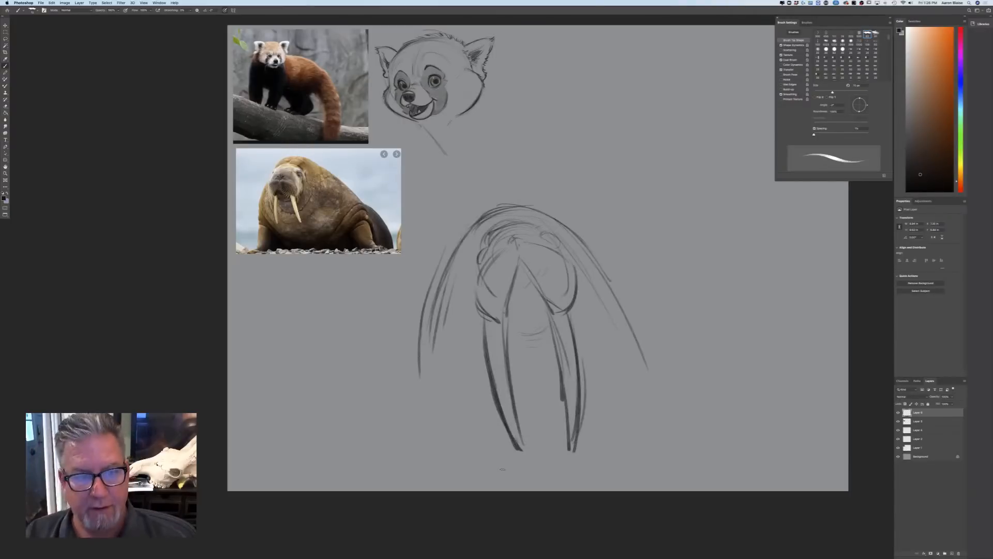
Draw the walrus's body sloping out from the neck to the flipper and extend the opposite side's contour
left_click_drag(616, 289, 716, 390)
left_click_drag(646, 304, 759, 445)
left_click_drag(624, 291, 784, 444)
left_click_drag(438, 290, 422, 394)
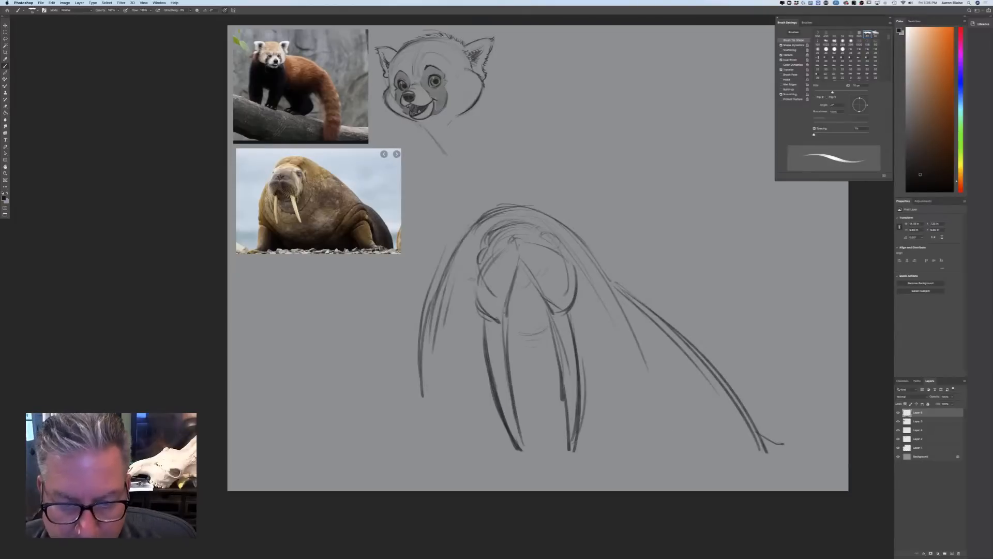
Add dark crease accents beside the muzzle pads, the mouth and lower lip between them, and brow lines above the eyes
mouse_move(555, 245)
left_mouse_down()
mouse_move(567, 241)
mouse_move(581, 256)
left_mouse_up()
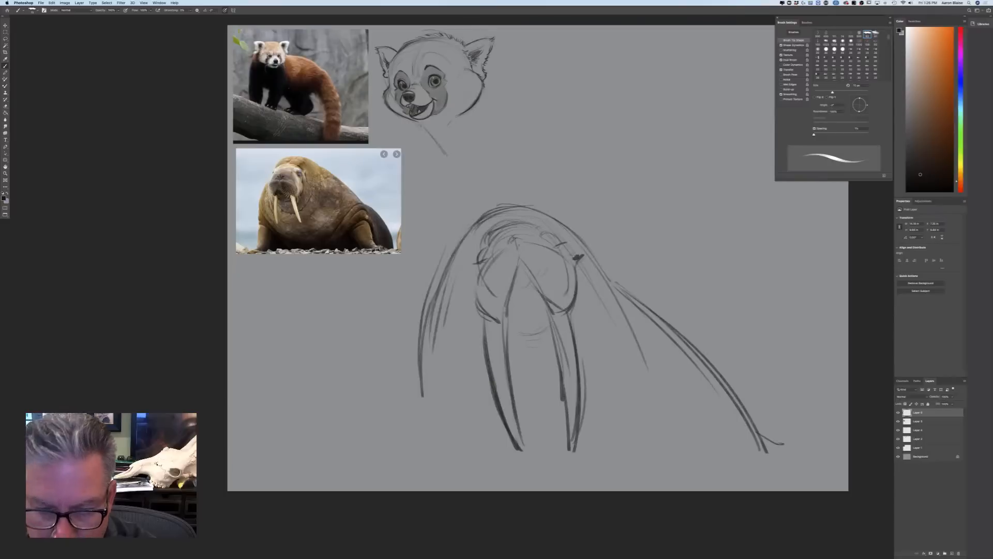
mouse_move(468, 279)
left_mouse_down()
mouse_move(477, 272)
mouse_move(515, 294)
mouse_move(534, 285)
mouse_move(529, 269)
left_mouse_up()
left_click_drag(514, 270, 542, 288)
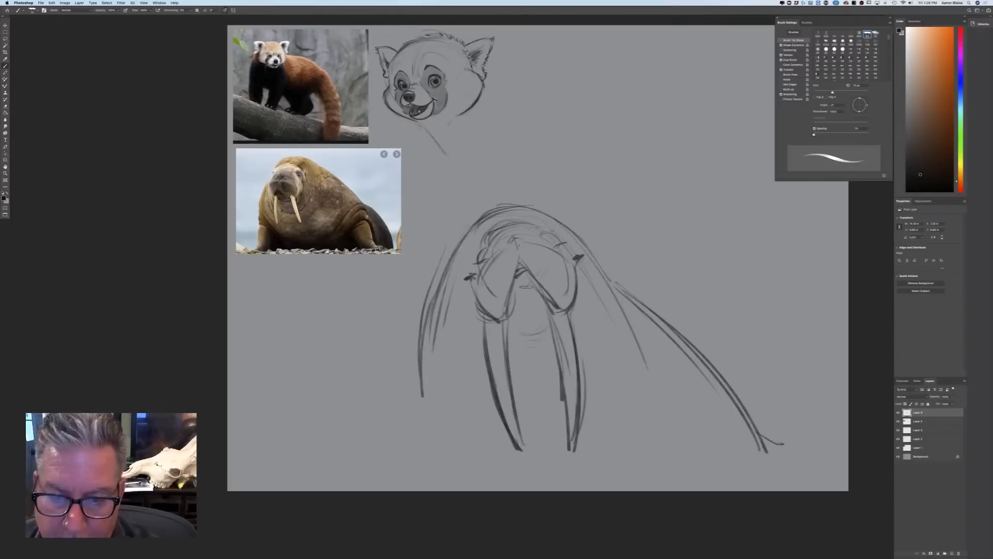
left_click_drag(536, 234, 562, 230)
left_click_drag(489, 229, 471, 242)
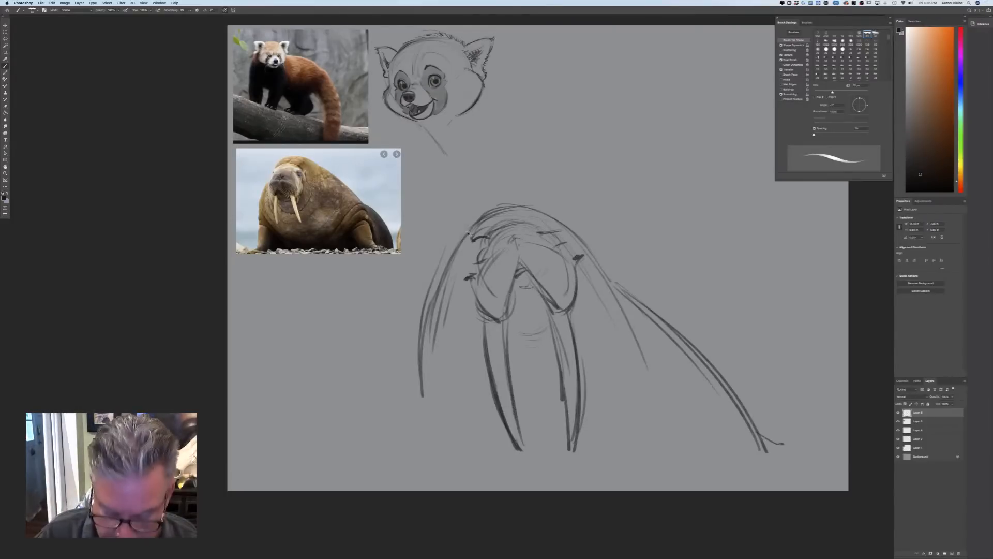
Darken the pupils of both walrus eyes and define the nostrils and the curve around the nose
key("super+plus")
key("super+plus")
left_click_drag(596, 183, 616, 208)
mouse_move(604, 186)
left_mouse_down()
mouse_move(617, 205)
mouse_move(604, 182)
mouse_move(612, 193)
left_mouse_up()
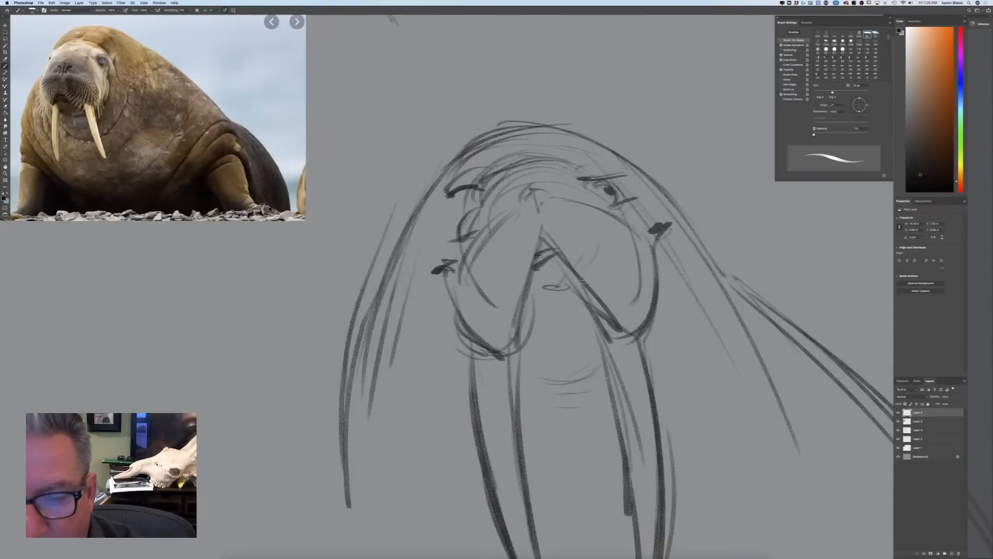
mouse_move(468, 207)
left_mouse_down()
mouse_move(457, 225)
mouse_move(476, 206)
mouse_move(470, 227)
mouse_move(467, 217)
left_mouse_up()
mouse_move(549, 193)
left_mouse_down()
mouse_move(546, 219)
mouse_move(525, 204)
mouse_move(537, 222)
mouse_move(560, 186)
mouse_move(512, 212)
mouse_move(542, 183)
mouse_move(575, 198)
left_mouse_up()
mouse_move(517, 185)
left_mouse_down()
mouse_move(545, 178)
mouse_move(528, 181)
mouse_move(467, 247)
left_mouse_up()
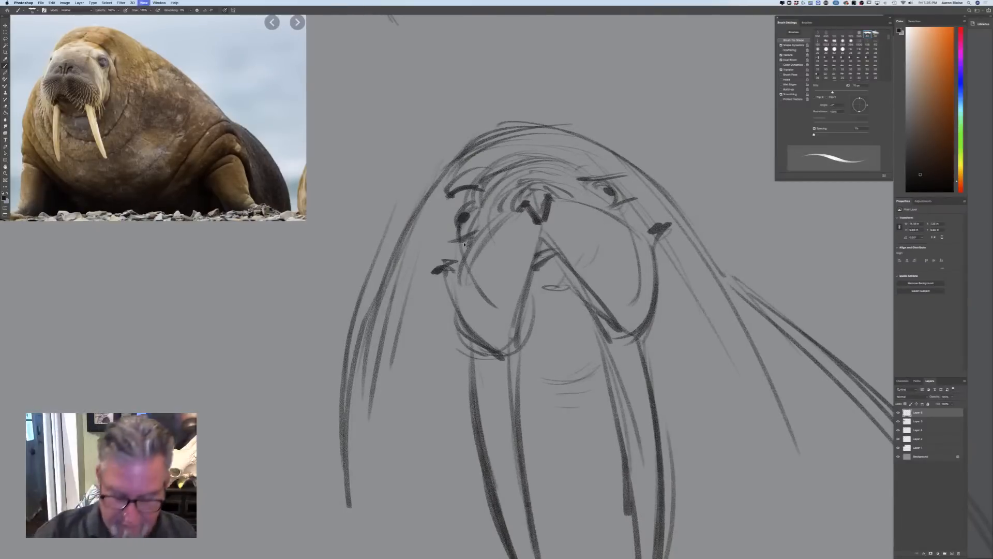
key("super+minus")
key("super+minus")
key("super+minus")
key("super+plus")
key("super+plus")
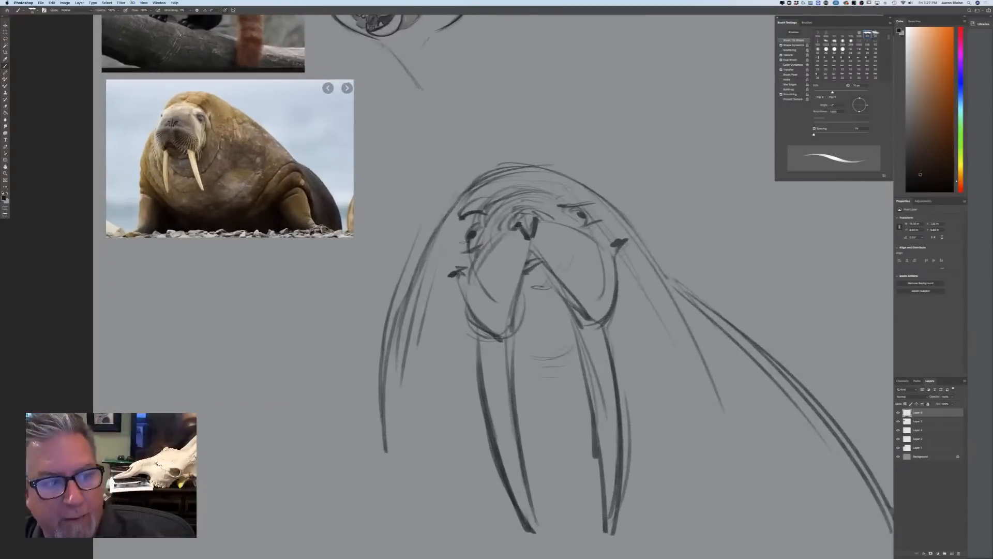
Hide the front-facing walrus sketch, add a new layer, and draw the forehead curve of a new three-quarter walrus head
left_click(898, 412)
left_click(952, 553)
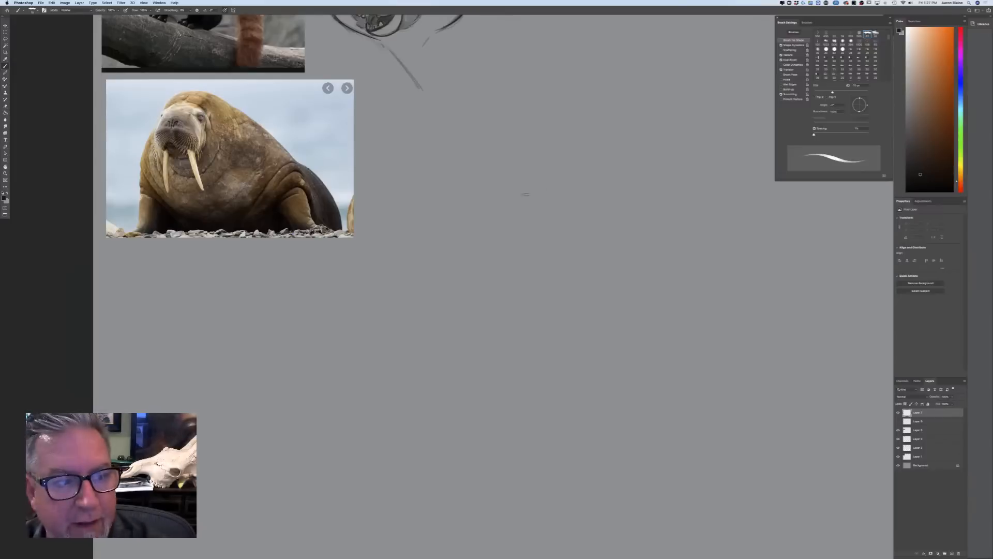
left_click_drag(559, 204, 599, 218)
left_click_drag(519, 193, 606, 213)
left_click_drag(511, 197, 596, 215)
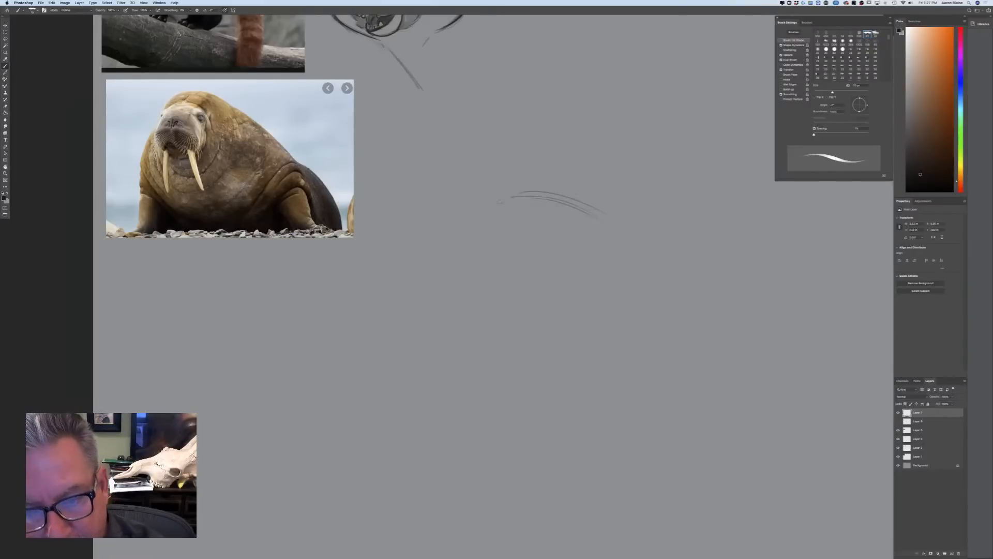
Rough in the walrus head's sides and rounded lower edge, with a slanted guideline across the upper face
left_click_drag(614, 250, 611, 344)
left_click_drag(600, 225, 609, 381)
left_click_drag(618, 239, 625, 366)
left_click_drag(622, 278, 633, 347)
left_click_drag(475, 241, 556, 256)
left_click_drag(578, 274, 492, 254)
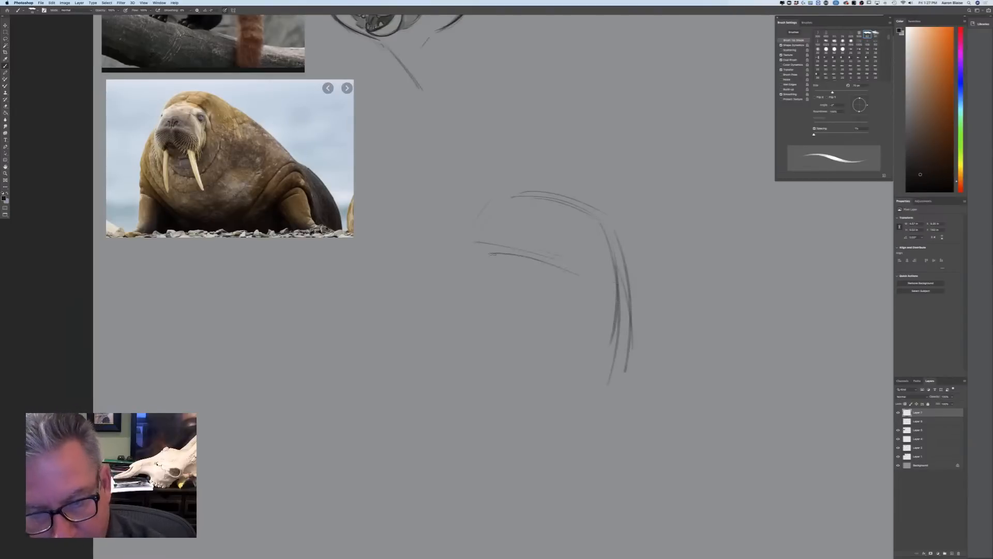
mouse_move(620, 288)
left_mouse_down()
mouse_move(627, 377)
mouse_move(611, 387)
left_mouse_up()
left_click_drag(478, 220, 424, 299)
mouse_move(463, 250)
left_mouse_down()
mouse_move(414, 314)
mouse_move(484, 407)
left_mouse_up()
left_click_drag(405, 332, 497, 423)
mouse_move(603, 399)
left_mouse_down()
mouse_move(543, 426)
mouse_move(513, 417)
left_mouse_up()
Draw the small arched nose with two nostrils just below the slanted guideline
mouse_move(528, 247)
left_mouse_down()
mouse_move(471, 239)
mouse_move(502, 270)
mouse_move(542, 283)
mouse_move(500, 271)
left_mouse_up()
mouse_move(513, 255)
left_mouse_down()
mouse_move(501, 269)
mouse_move(522, 274)
mouse_move(528, 264)
left_mouse_up()
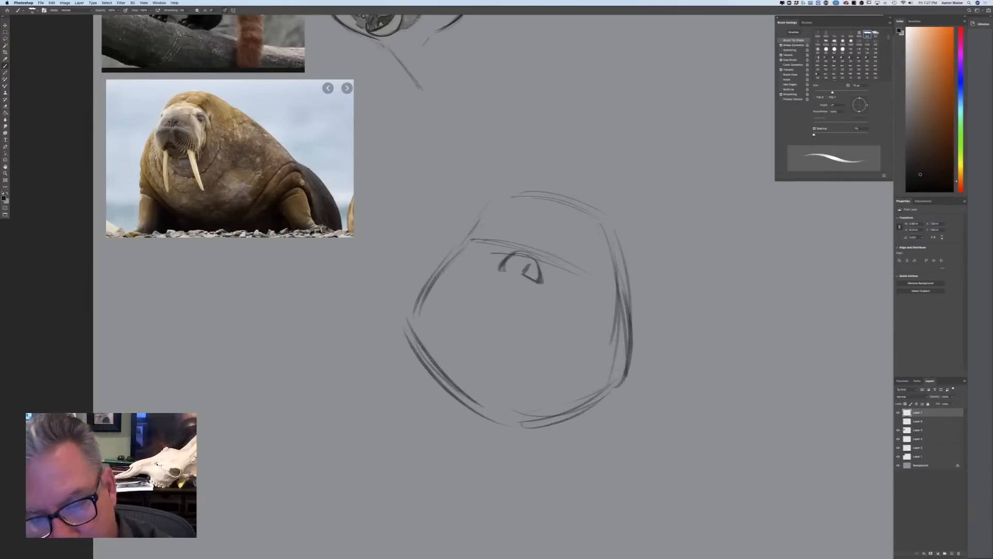
mouse_move(515, 258)
left_mouse_down()
mouse_move(511, 275)
mouse_move(513, 267)
left_mouse_up()
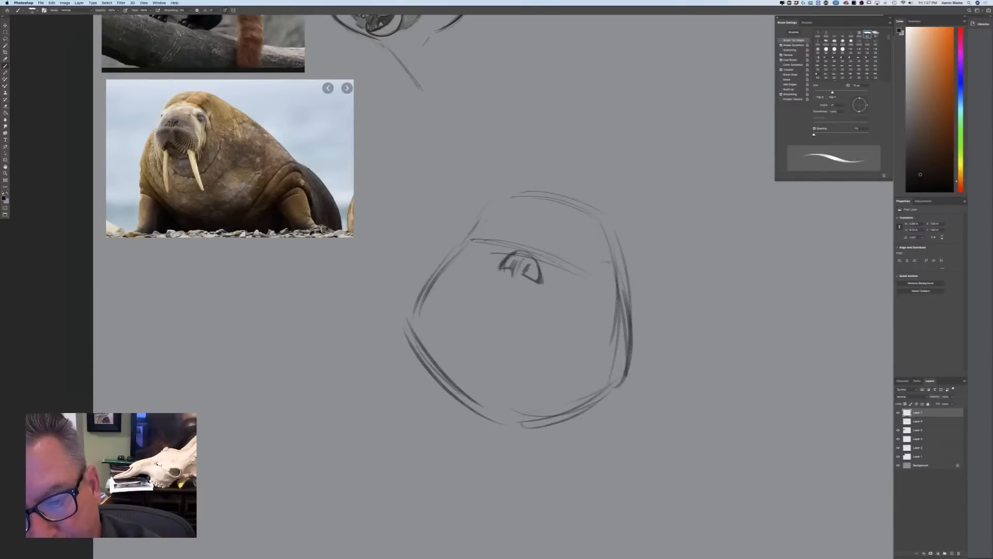
Sketch the two eyes bulging at the head's outer edges, level with the tilted guideline
left_click_drag(595, 258, 623, 289)
mouse_move(473, 223)
left_mouse_down()
mouse_move(459, 221)
mouse_move(454, 246)
left_mouse_up()
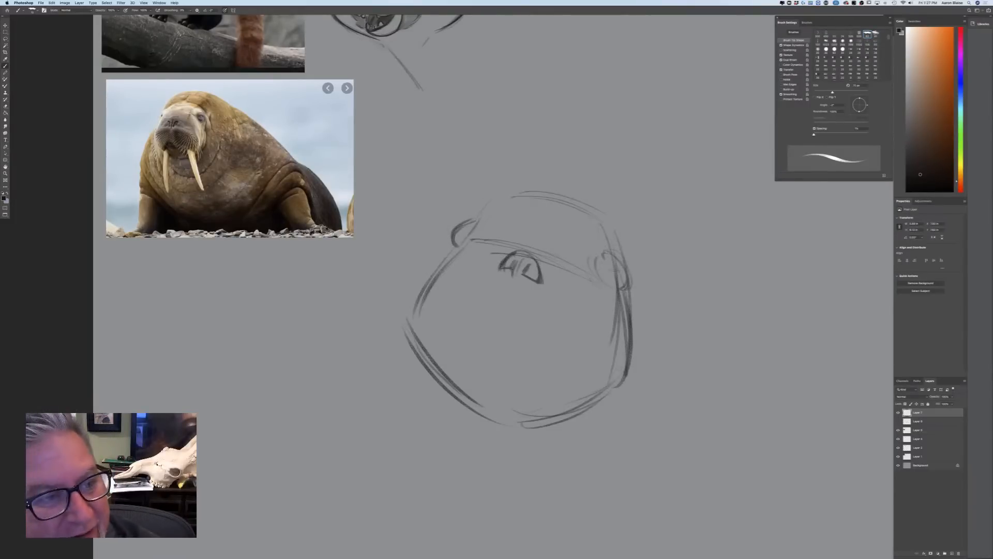
mouse_move(619, 254)
left_mouse_down()
mouse_move(634, 286)
mouse_move(613, 293)
mouse_move(634, 276)
mouse_move(607, 253)
mouse_move(598, 257)
mouse_move(631, 277)
left_mouse_up()
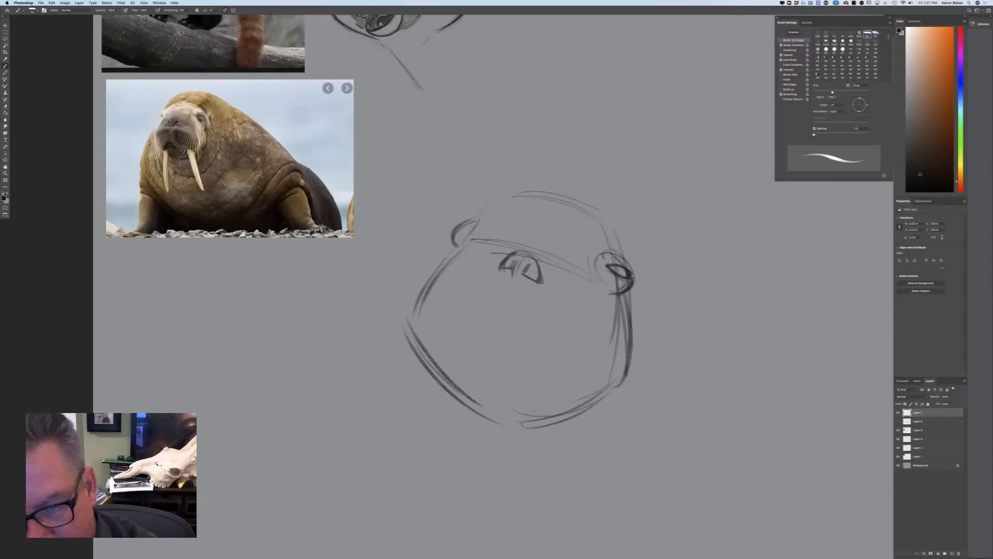
mouse_move(472, 227)
left_mouse_down()
mouse_move(452, 231)
mouse_move(467, 222)
mouse_move(449, 248)
left_mouse_up()
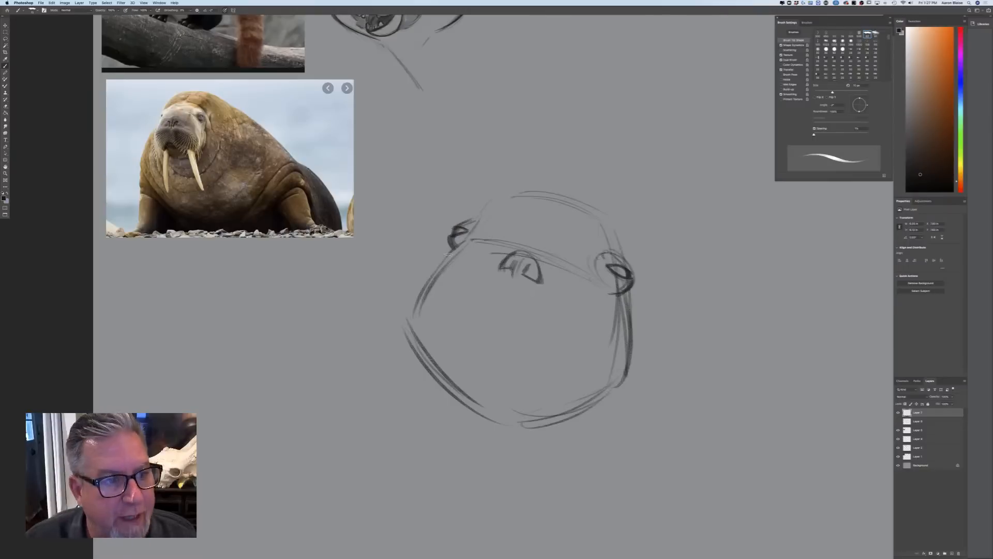
Add crease lines around the eyes and across the brow, plus the dividing line running down from the nose
left_click_drag(601, 254, 606, 299)
left_click_drag(566, 247, 578, 258)
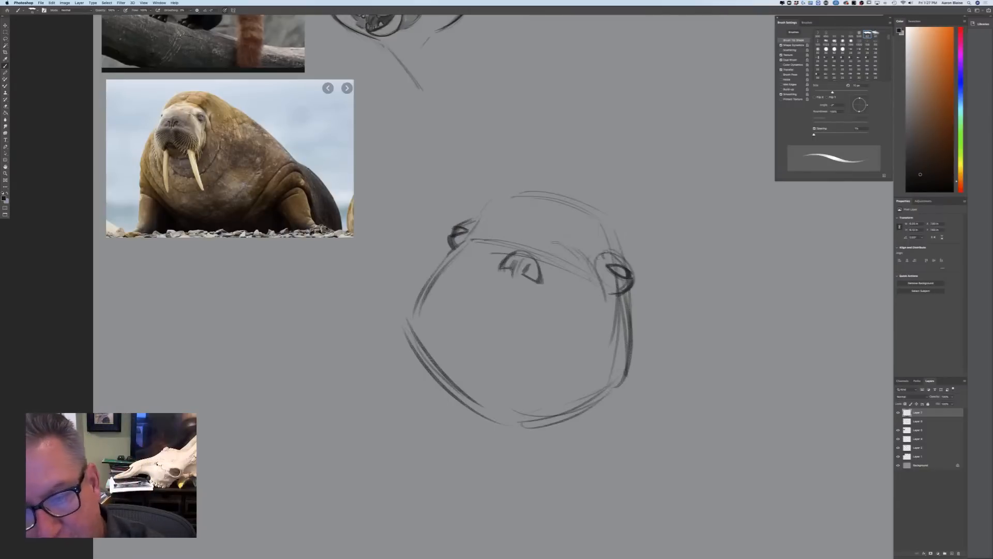
left_click_drag(529, 229, 508, 226)
left_click_drag(458, 244, 491, 227)
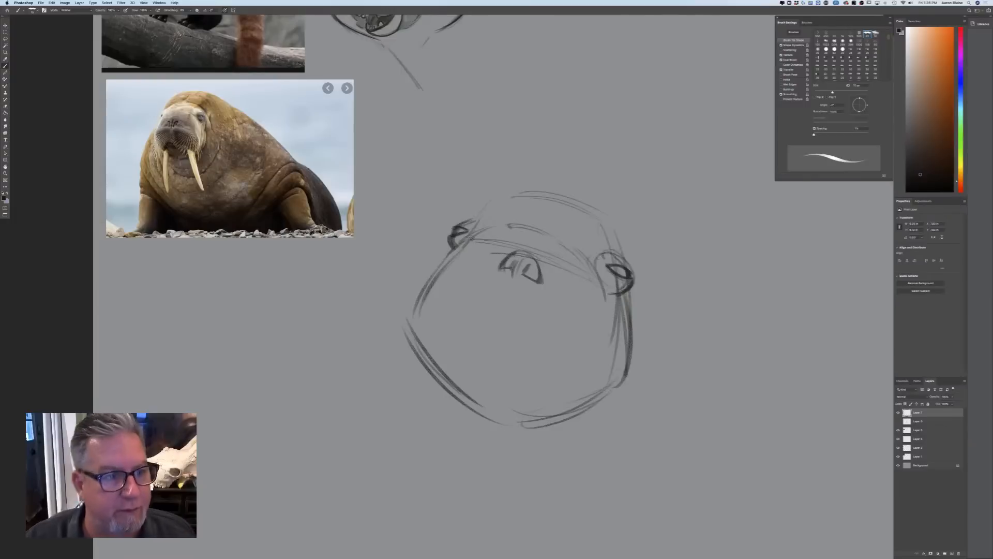
mouse_move(542, 283)
left_mouse_down()
mouse_move(554, 295)
mouse_move(498, 319)
left_mouse_up()
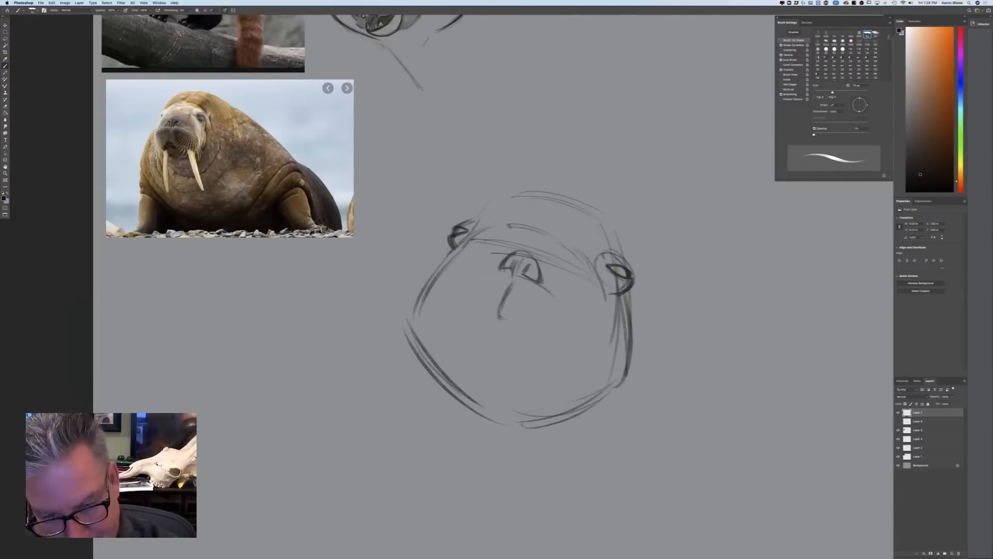
Darken the pupils of both eyes and reinforce the forehead contour
mouse_move(599, 282)
left_mouse_down()
mouse_move(622, 296)
mouse_move(625, 275)
left_mouse_up()
left_click_drag(612, 268, 617, 273)
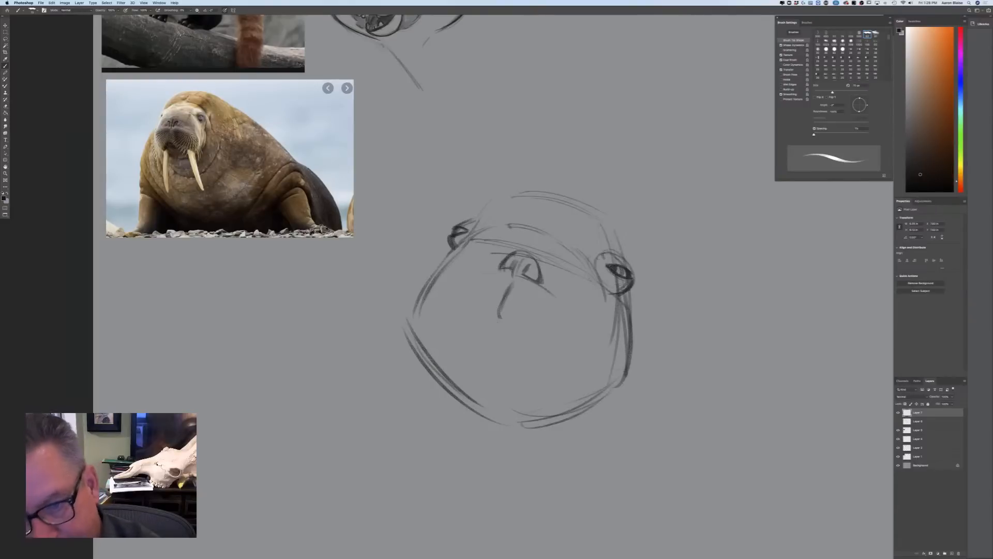
left_click_drag(457, 228, 467, 233)
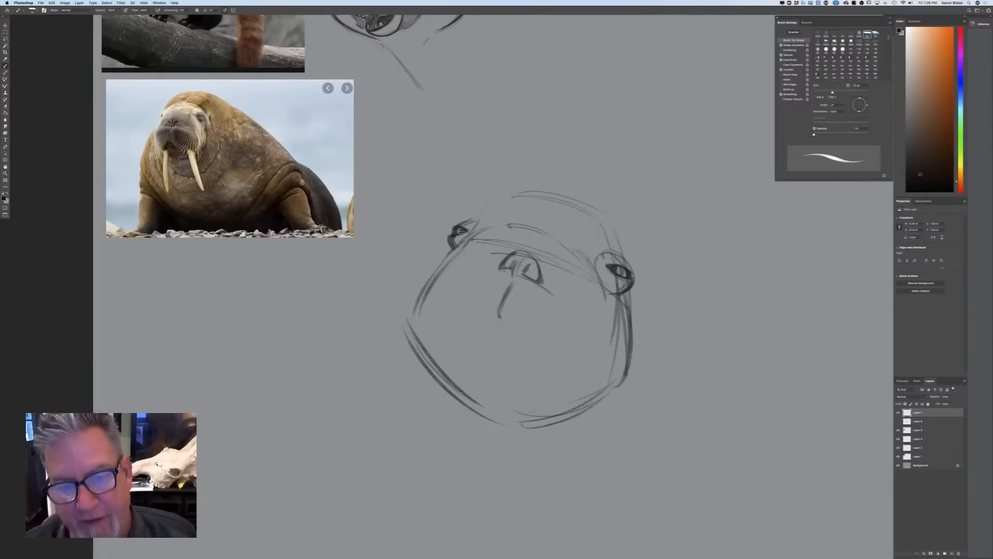
mouse_move(507, 192)
left_mouse_down()
mouse_move(595, 212)
mouse_move(579, 209)
mouse_move(622, 254)
mouse_move(481, 210)
left_mouse_up()
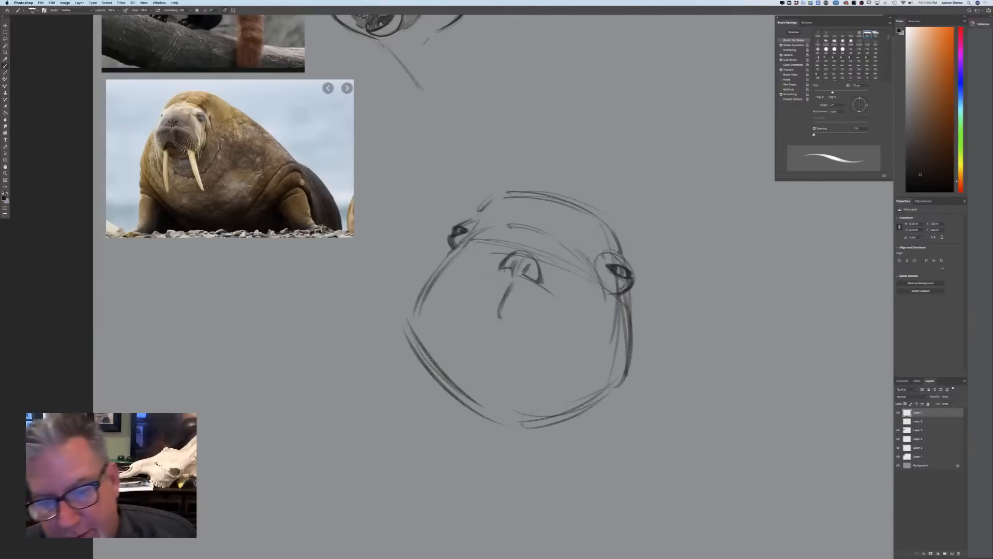
Outline the two large muzzle pads beneath the nose, meeting at the centre line
mouse_move(559, 287)
left_mouse_down()
mouse_move(599, 317)
mouse_move(615, 373)
left_mouse_up()
mouse_move(598, 307)
left_mouse_down()
mouse_move(615, 382)
mouse_move(535, 380)
mouse_move(513, 357)
left_mouse_up()
left_click_drag(502, 313, 528, 368)
left_click_drag(510, 284, 525, 365)
mouse_move(497, 268)
left_mouse_down()
mouse_move(455, 271)
mouse_move(409, 321)
left_mouse_up()
left_click_drag(443, 279, 404, 357)
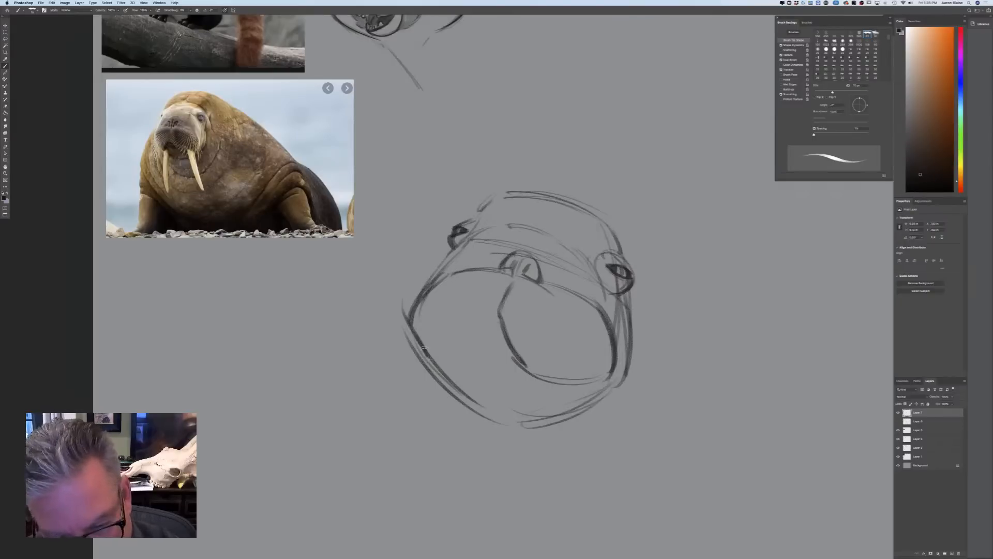
mouse_move(492, 317)
left_mouse_down()
mouse_move(468, 343)
mouse_move(411, 344)
left_mouse_up()
left_click_drag(441, 272, 402, 324)
mouse_move(444, 275)
left_mouse_down()
mouse_move(405, 325)
mouse_move(408, 349)
left_mouse_up()
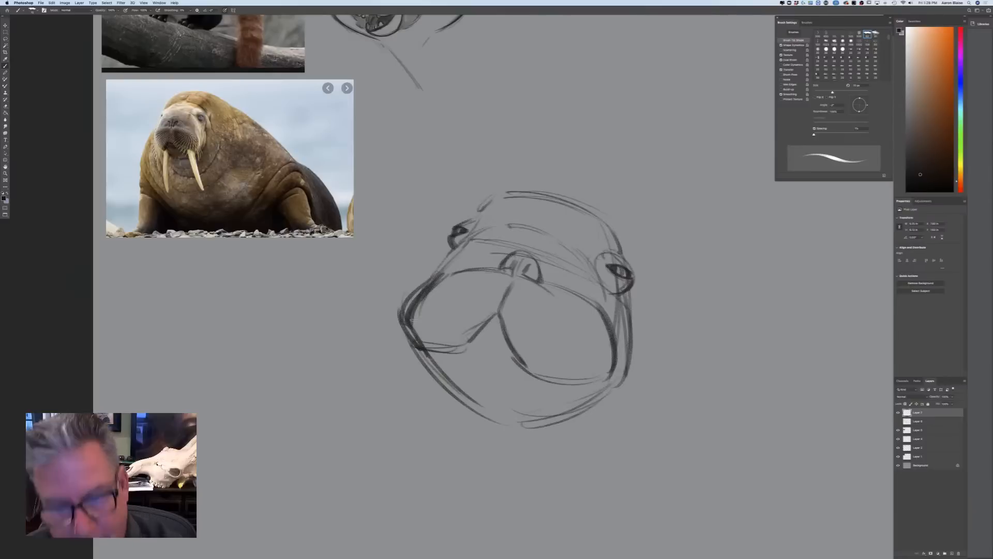
Add wrinkle lines above the nose and curved skin folds behind the nearer eye
mouse_move(444, 272)
left_mouse_down()
mouse_move(550, 260)
mouse_move(533, 250)
mouse_move(565, 271)
left_mouse_up()
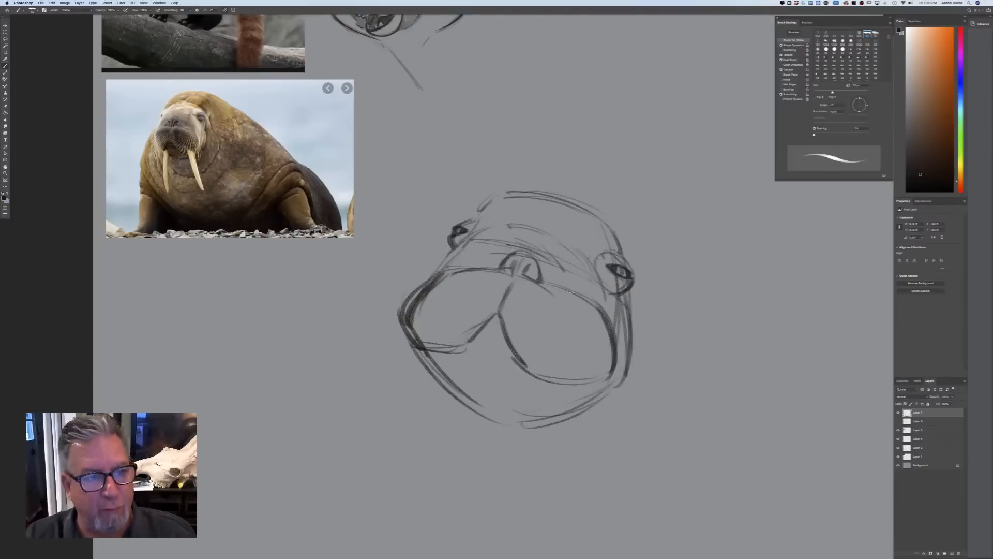
mouse_move(626, 251)
left_mouse_down()
mouse_move(650, 326)
mouse_move(641, 339)
left_mouse_up()
left_click_drag(623, 223, 658, 292)
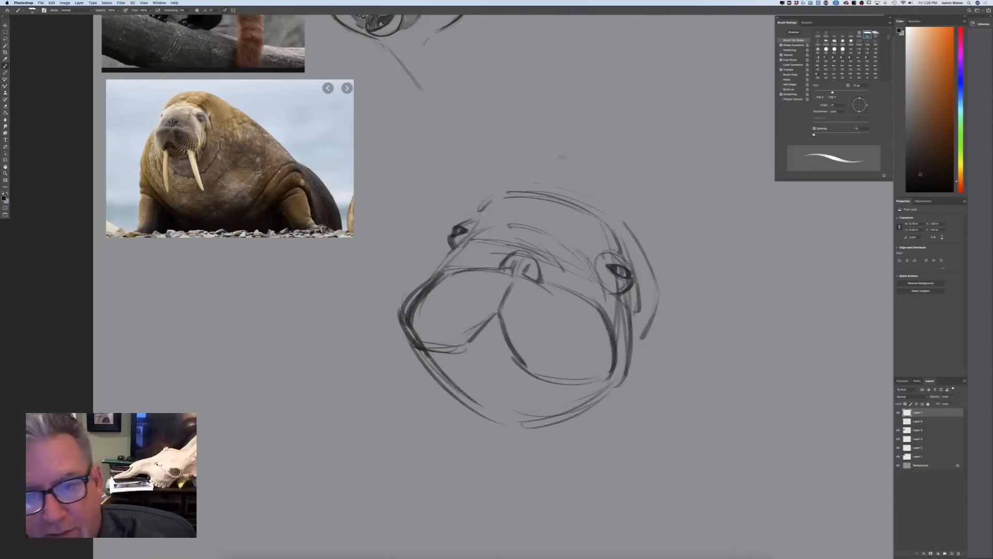
Draw the bulky neck rising behind the head and sweep the back contour down to the far side
left_click_drag(558, 150, 630, 176)
left_click_drag(533, 152, 479, 203)
mouse_move(512, 164)
left_mouse_down()
mouse_move(469, 213)
mouse_move(640, 170)
left_mouse_up()
left_click_drag(526, 145, 684, 198)
mouse_move(595, 148)
left_mouse_down()
mouse_move(684, 191)
mouse_move(805, 342)
left_mouse_up()
left_click_drag(743, 240, 836, 395)
left_click_drag(667, 170, 746, 243)
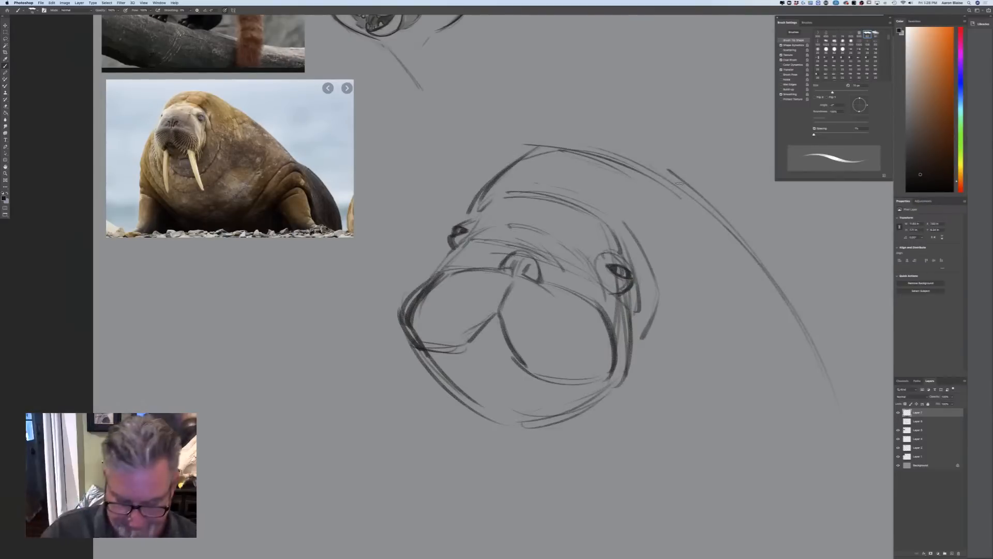
Draw whiskers fanning out from both muzzle pads and accent the small mouth opening between them
key("ctrl+minus")
left_click_drag(589, 323, 604, 355)
mouse_move(579, 332)
left_mouse_down()
mouse_move(595, 354)
mouse_move(595, 383)
mouse_move(570, 385)
left_mouse_up()
left_click_drag(566, 368, 558, 404)
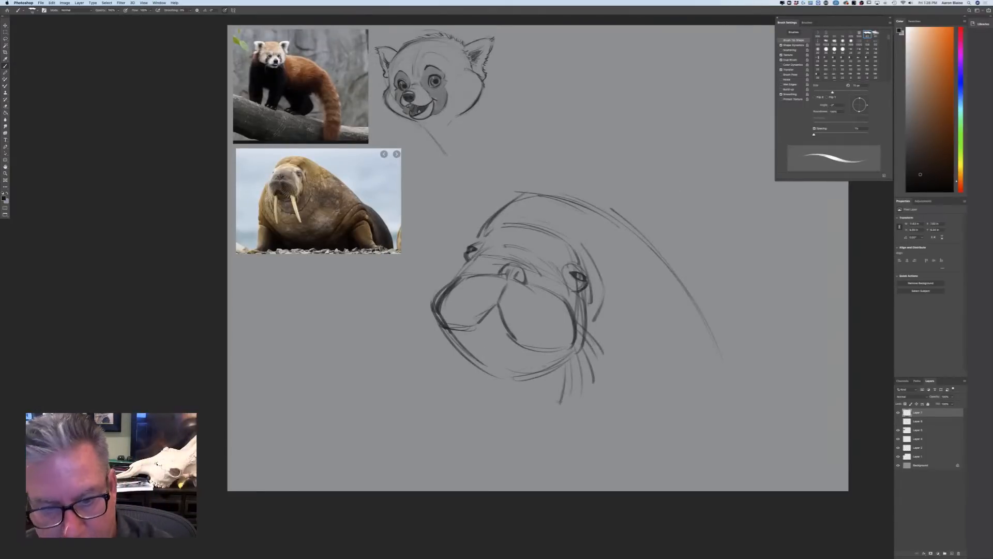
mouse_move(434, 295)
left_mouse_down()
mouse_move(412, 303)
mouse_move(404, 326)
left_mouse_up()
mouse_move(427, 317)
left_mouse_down()
mouse_move(408, 328)
mouse_move(411, 342)
left_mouse_up()
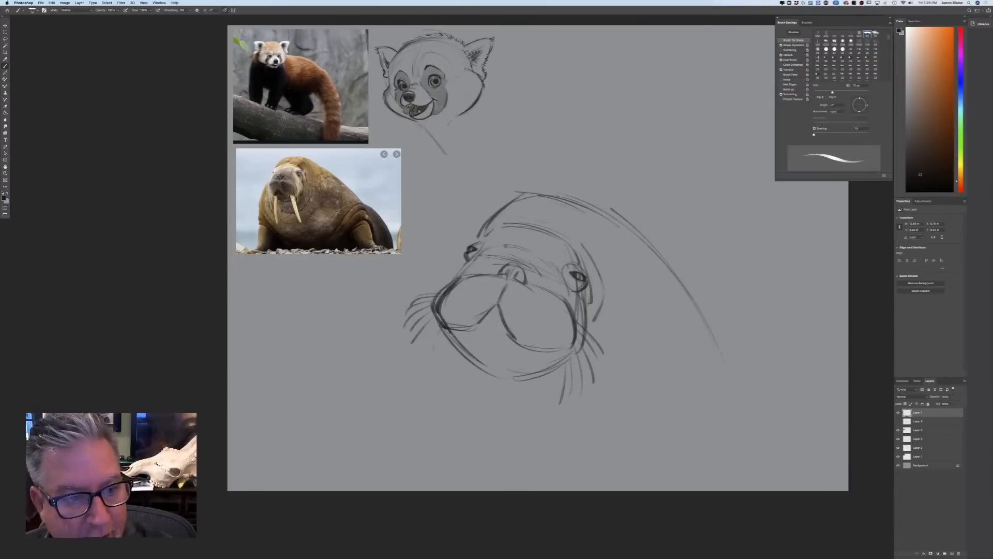
left_click_drag(490, 308, 502, 315)
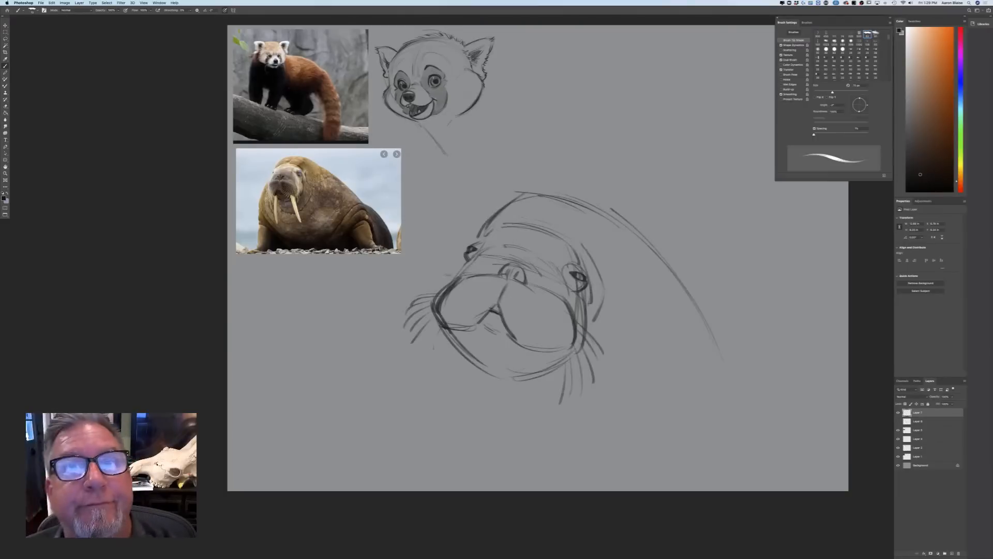
Draw the chest contour curving down from behind the whiskers of the smaller muzzle pad
left_click_drag(430, 332, 380, 424)
left_click_drag(427, 332, 381, 428)
left_click_drag(427, 341, 382, 429)
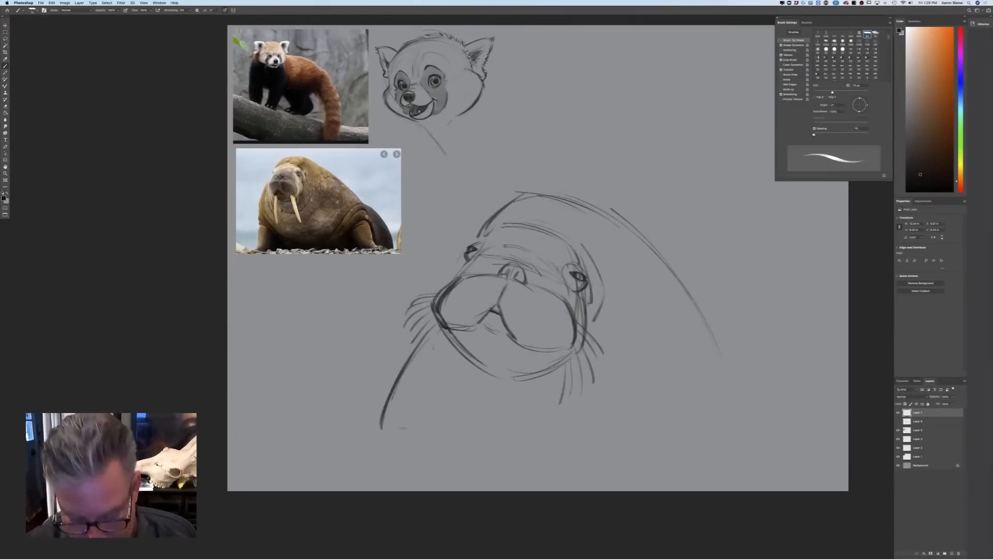
Scale down the new walrus sketch, rotate it slightly counterclockwise, and move it clear of the reference photos
key("super+minus")
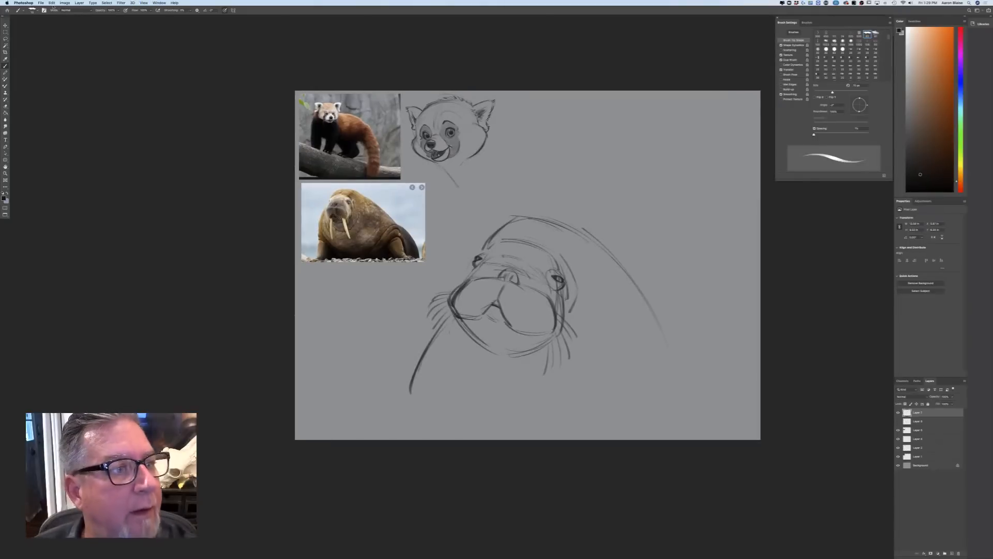
left_click(52, 4)
left_click(68, 118)
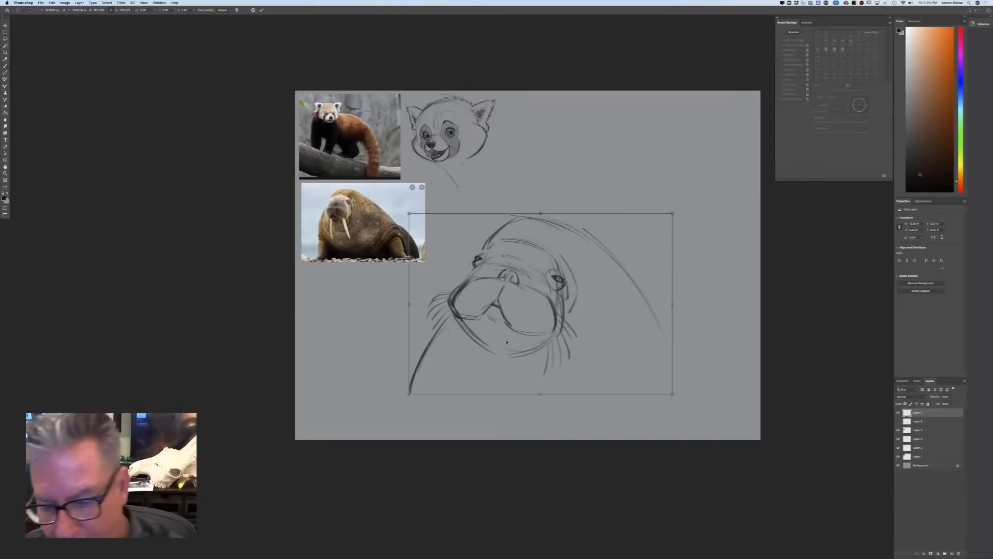
left_click_drag(673, 395, 610, 348)
left_click_drag(552, 327, 601, 310)
left_click_drag(456, 336, 470, 344)
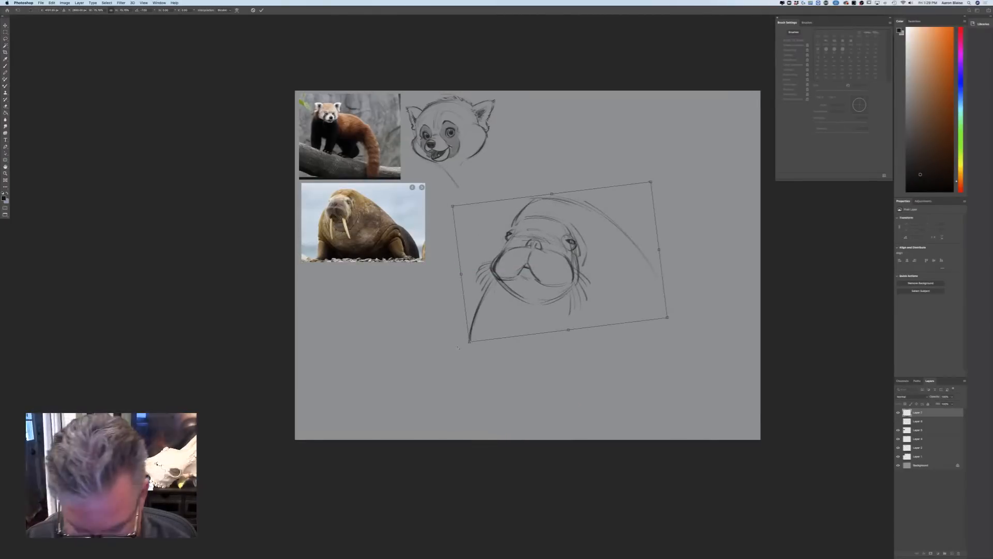
key("Return")
Draw the walrus's rounded lower jaw and chin hanging beneath the muzzle pads
key("b")
key("super+equal")
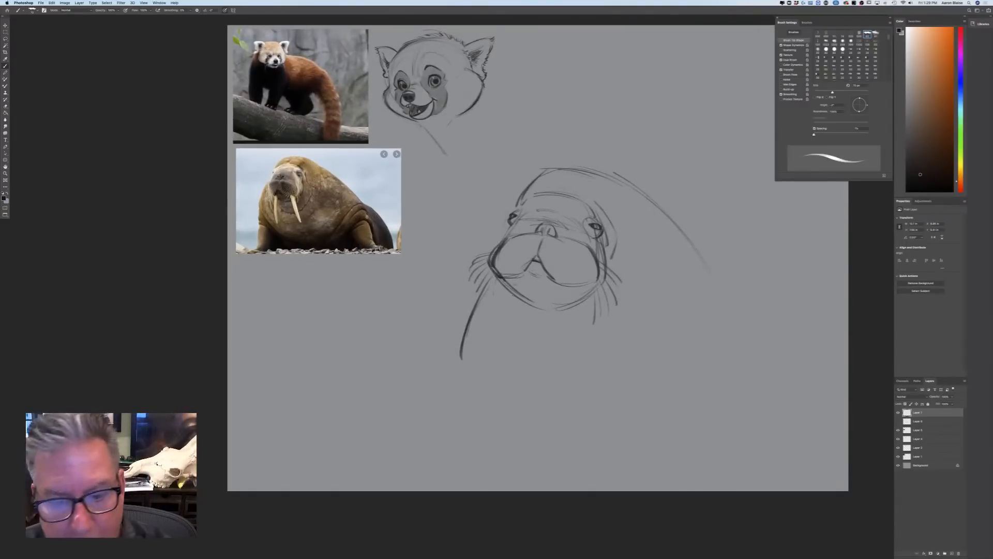
left_click_drag(511, 279, 545, 316)
mouse_move(516, 293)
left_mouse_down()
mouse_move(546, 319)
mouse_move(583, 307)
left_mouse_up()
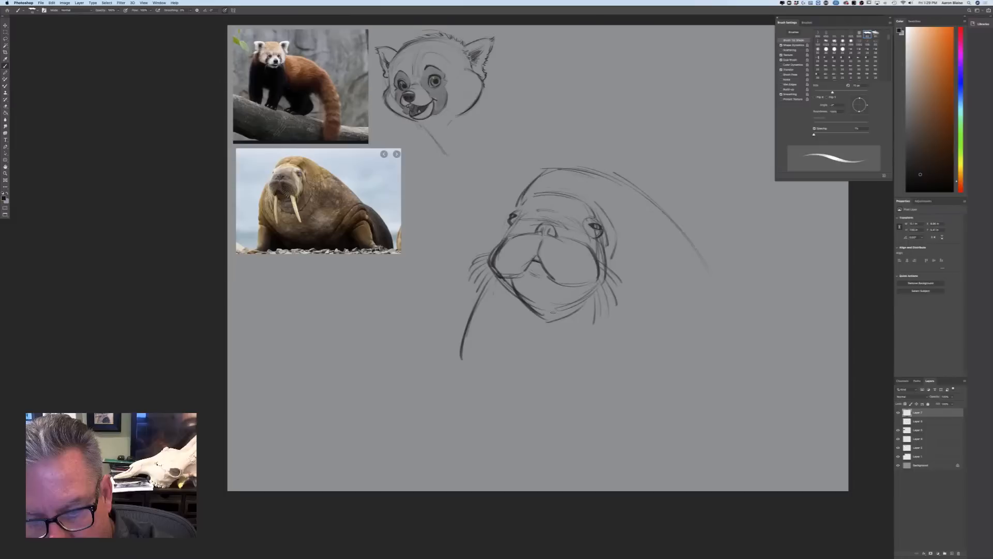
mouse_move(512, 283)
left_mouse_down()
mouse_move(552, 319)
mouse_move(590, 302)
left_mouse_up()
mouse_move(505, 285)
left_mouse_down()
mouse_move(534, 330)
mouse_move(580, 308)
left_mouse_up()
mouse_move(533, 330)
left_mouse_down()
mouse_move(573, 311)
mouse_move(540, 329)
left_mouse_up()
Draw wide, sagging throat folds curving around and beneath the chin
left_click_drag(496, 293, 533, 362)
left_click_drag(501, 317, 540, 370)
mouse_move(639, 284)
left_mouse_down()
mouse_move(624, 337)
mouse_move(557, 371)
mouse_move(585, 394)
left_mouse_up()
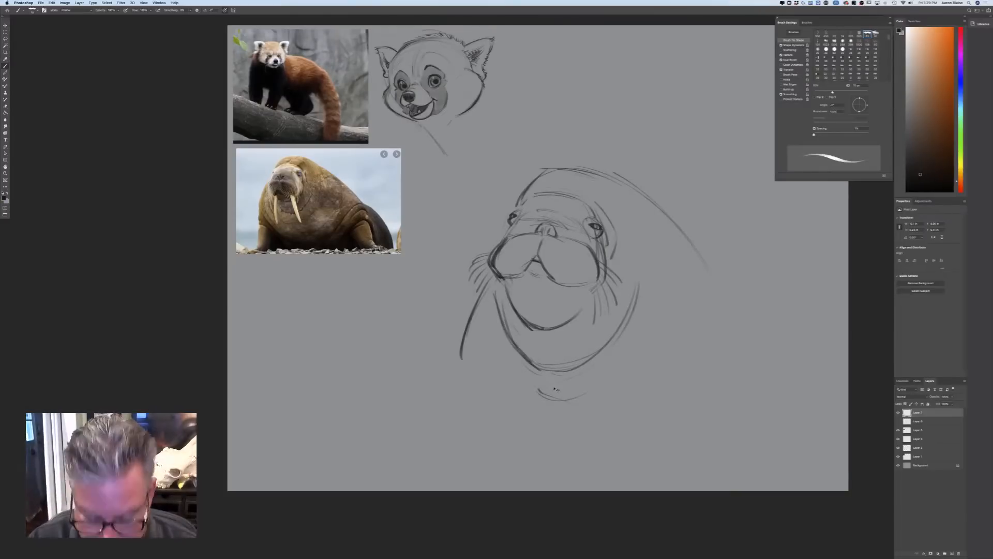
Draw a long tapering tusk curving down from beneath the smaller muzzle pad
key("super+equal")
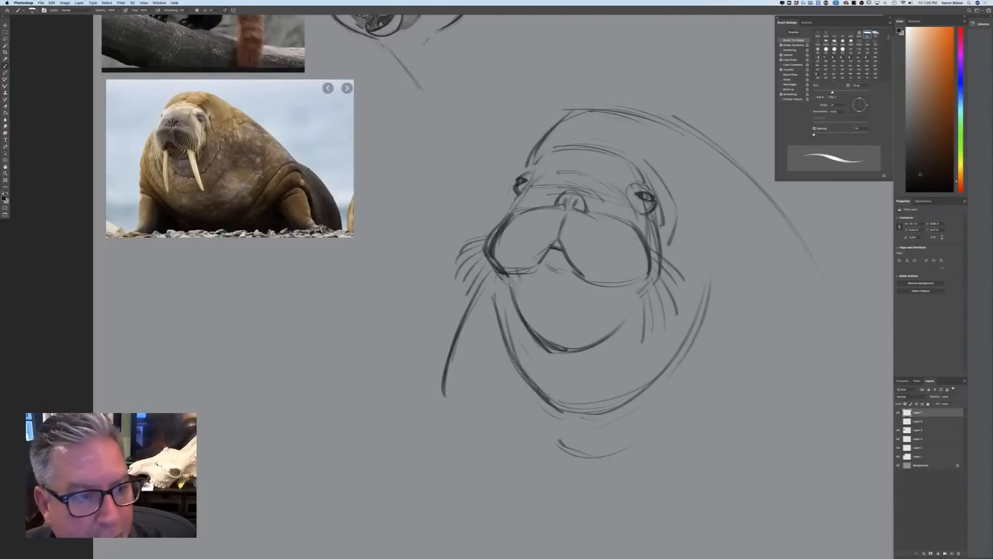
left_click_drag(512, 277, 520, 313)
mouse_move(490, 255)
left_mouse_down()
mouse_move(503, 281)
mouse_move(489, 337)
left_mouse_up()
left_click_drag(498, 275, 478, 367)
left_click_drag(492, 328, 489, 483)
left_click_drag(481, 409, 502, 481)
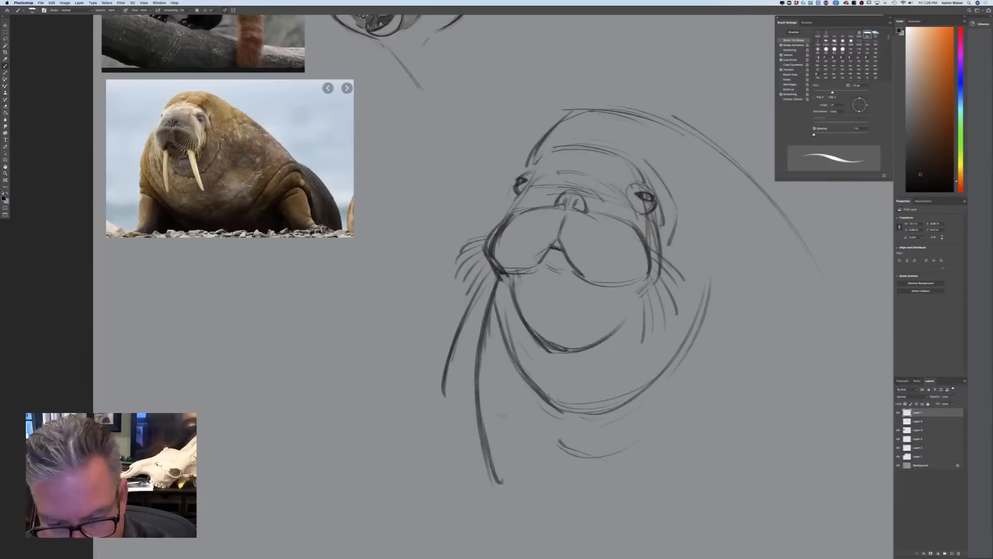
mouse_move(516, 311)
left_mouse_down()
mouse_move(494, 393)
mouse_move(498, 470)
left_mouse_up()
left_click_drag(498, 385, 505, 486)
left_click_drag(487, 440, 499, 487)
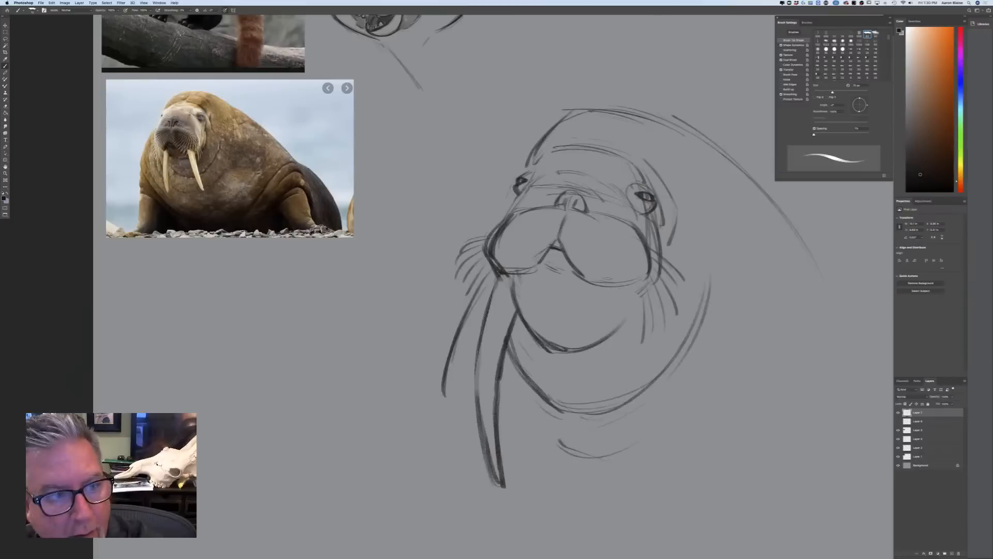
Draw the matching tusk beneath the larger muzzle pad and firm up that pad's lower edge
left_click_drag(653, 265, 621, 383)
left_click_drag(606, 292, 607, 326)
mouse_move(605, 289)
left_mouse_down()
mouse_move(607, 357)
mouse_move(638, 296)
left_mouse_up()
mouse_move(564, 246)
left_mouse_down()
mouse_move(600, 284)
mouse_move(649, 291)
mouse_move(611, 427)
left_mouse_up()
left_click_drag(603, 336, 616, 472)
left_click_drag(630, 358, 623, 491)
left_click_drag(606, 399, 624, 489)
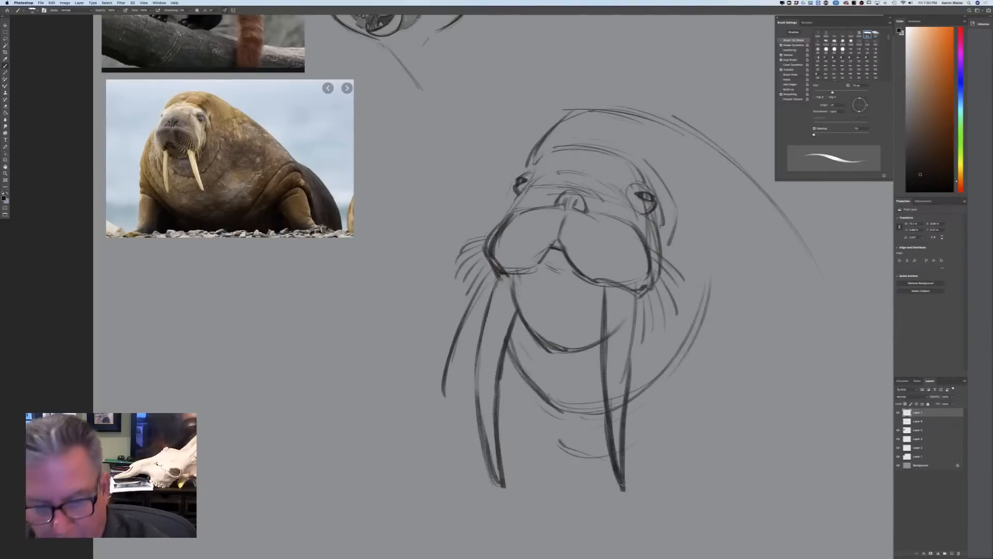
left_click_drag(600, 344, 611, 453)
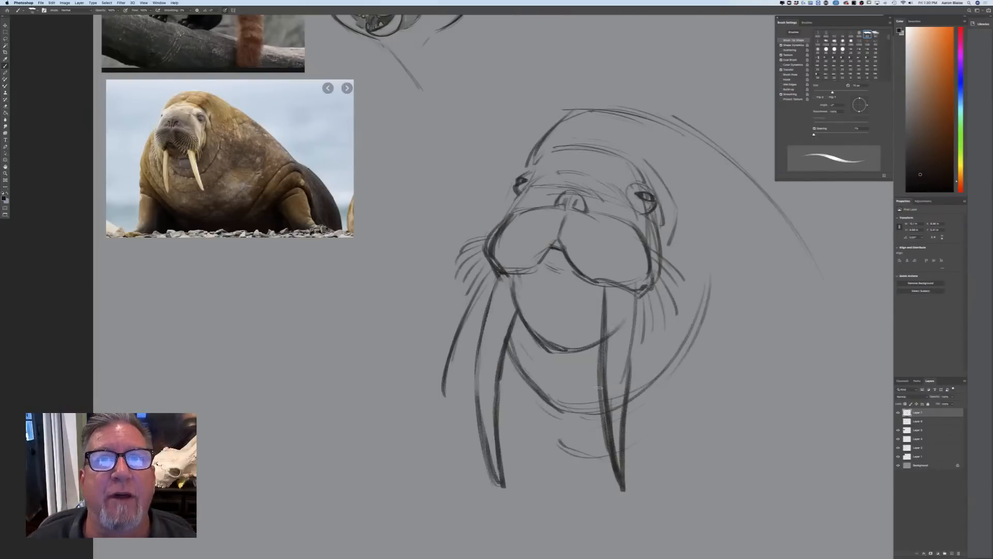
Thicken and darken the contours of both tusks down to their tips
mouse_move(634, 292)
left_mouse_down()
mouse_move(626, 479)
mouse_move(611, 494)
mouse_move(607, 446)
left_mouse_up()
left_click_drag(603, 287, 603, 401)
left_click_drag(600, 313, 620, 491)
left_click_drag(503, 346, 494, 394)
mouse_move(498, 279)
left_mouse_down()
mouse_move(478, 358)
mouse_move(487, 483)
left_mouse_up()
left_click_drag(505, 377, 497, 485)
left_click_drag(487, 440, 494, 468)
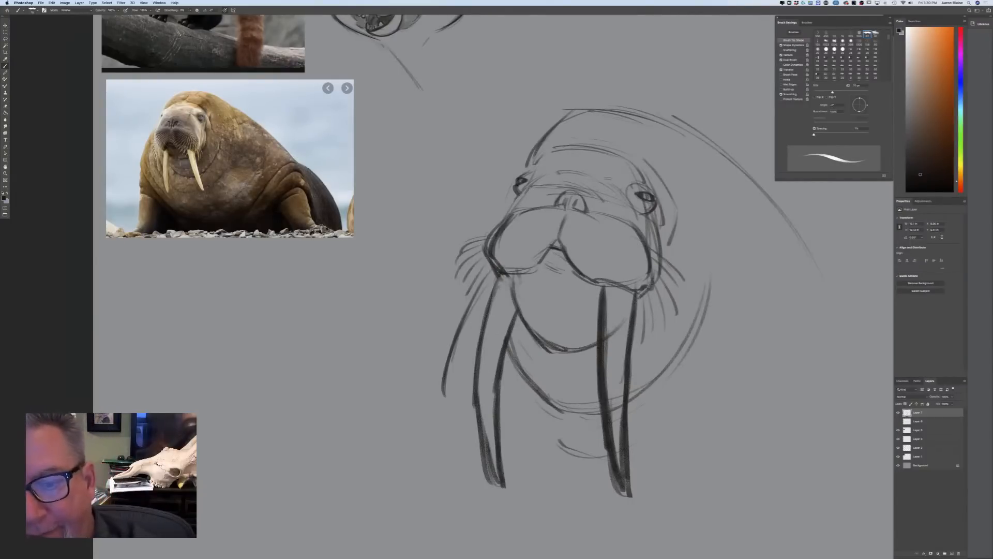
Sketch another wrinkle across the walrus's forehead and a short fold over the nostrils
left_click_drag(573, 140, 611, 137)
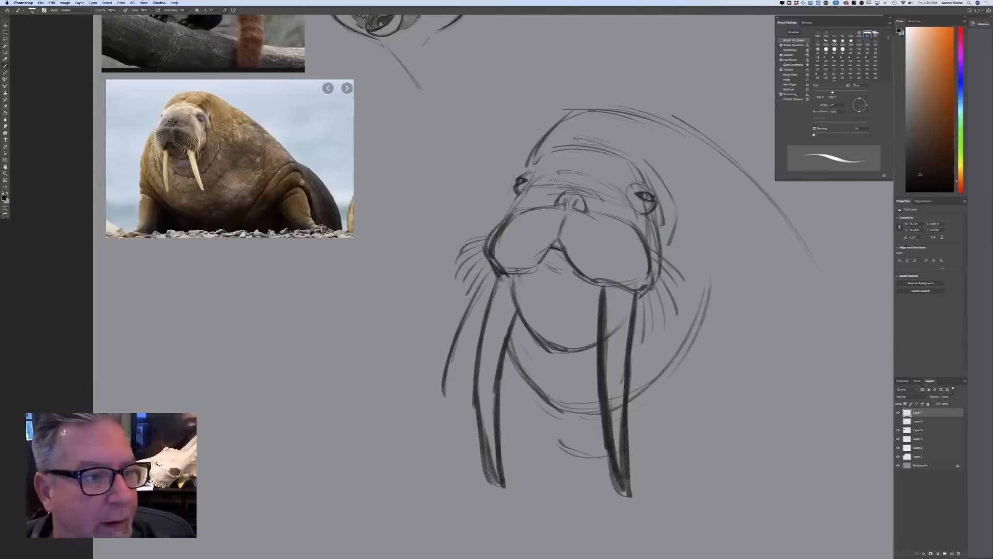
mouse_move(589, 200)
left_mouse_down()
mouse_move(600, 212)
mouse_move(586, 192)
left_mouse_up()
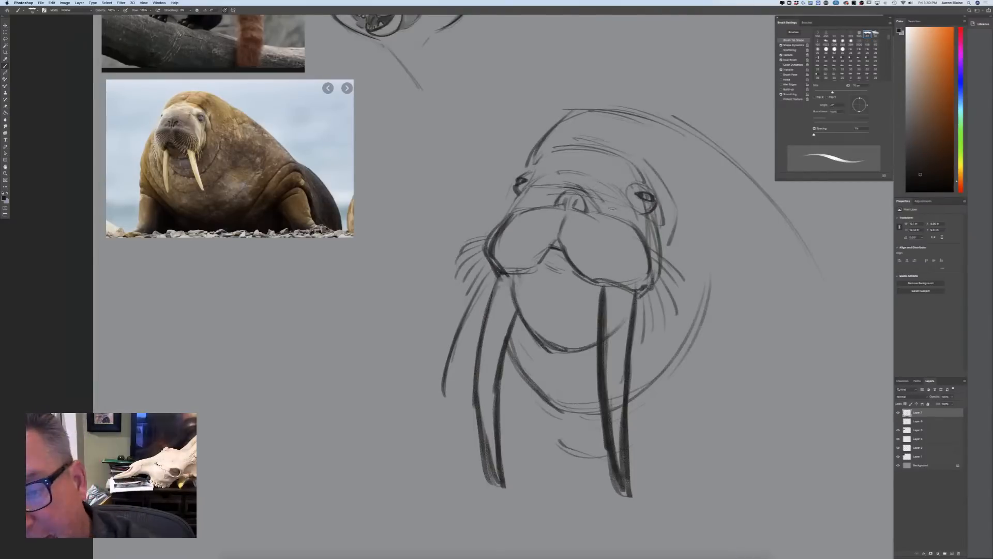
Draw rows of short whiskers along the lower edge and across the front of the larger muzzle pad
left_click_drag(601, 277, 591, 310)
mouse_move(595, 284)
left_mouse_down()
mouse_move(589, 300)
mouse_move(574, 291)
left_mouse_up()
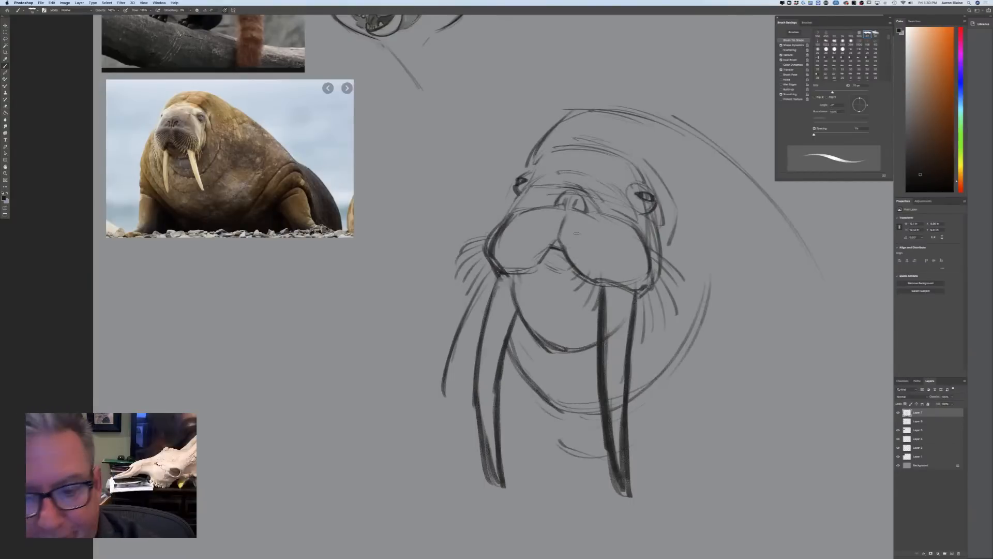
mouse_move(606, 261)
left_mouse_down()
mouse_move(596, 285)
mouse_move(606, 286)
left_mouse_up()
left_click_drag(626, 270, 620, 302)
left_click_drag(639, 273, 637, 305)
left_click_drag(649, 272, 639, 294)
left_click_drag(642, 253, 614, 274)
left_click_drag(615, 254, 603, 268)
left_click_drag(599, 253, 590, 263)
Draw short whiskers along the lower edge and across the front of the smaller muzzle pad
left_click_drag(488, 238, 481, 263)
left_click_drag(505, 251, 483, 283)
mouse_move(495, 274)
left_mouse_down()
mouse_move(488, 289)
mouse_move(498, 294)
left_mouse_up()
left_click_drag(515, 269, 510, 281)
left_click_drag(524, 266, 522, 282)
mouse_move(541, 258)
left_mouse_down()
mouse_move(530, 273)
mouse_move(530, 260)
left_mouse_up()
left_click_drag(525, 245, 503, 262)
mouse_move(508, 241)
left_mouse_down()
mouse_move(498, 252)
mouse_move(497, 242)
left_mouse_up()
left_click_drag(529, 237, 524, 248)
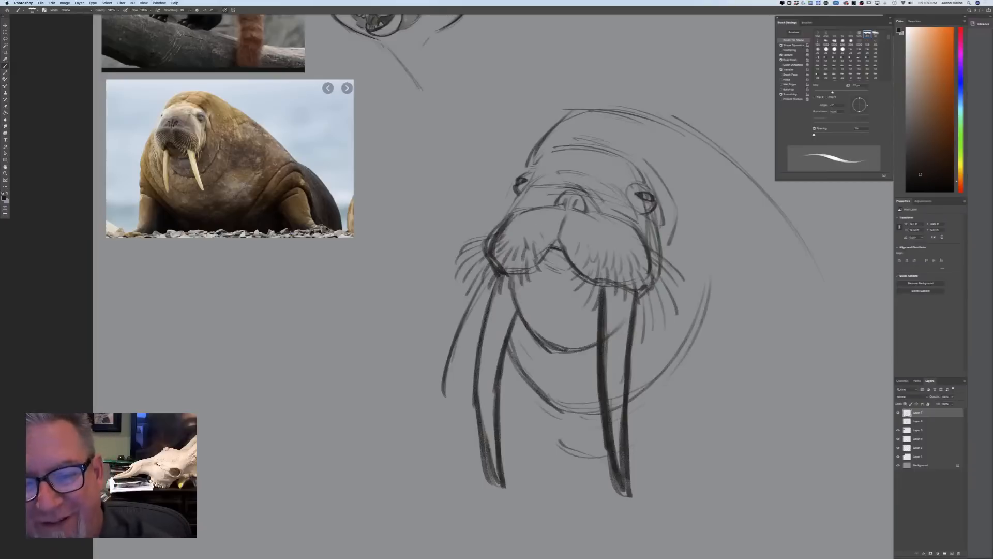
Rework the nose between the muzzle pads into a broader shape with two angled nostrils
left_click_drag(534, 176, 528, 186)
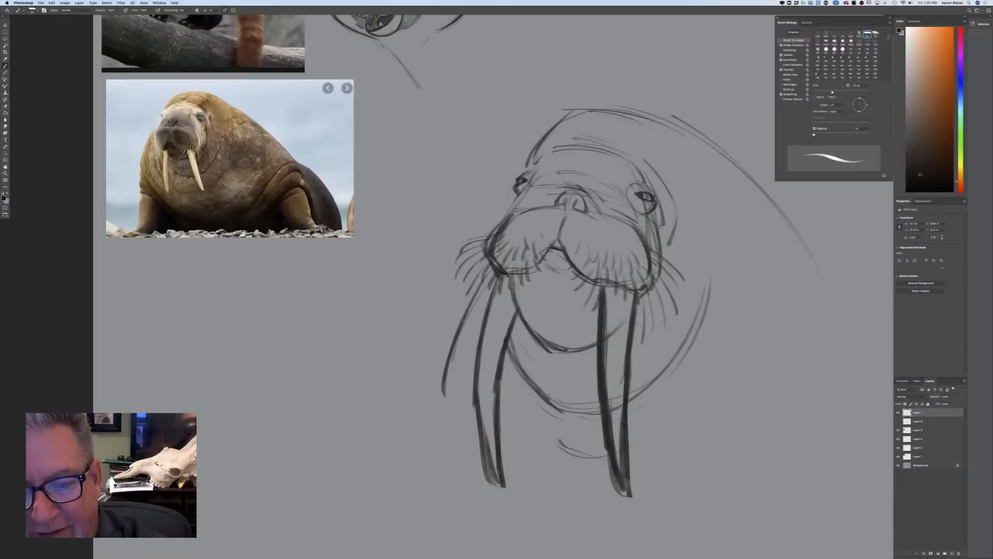
mouse_move(586, 208)
left_mouse_down()
mouse_move(575, 197)
mouse_move(558, 206)
left_mouse_up()
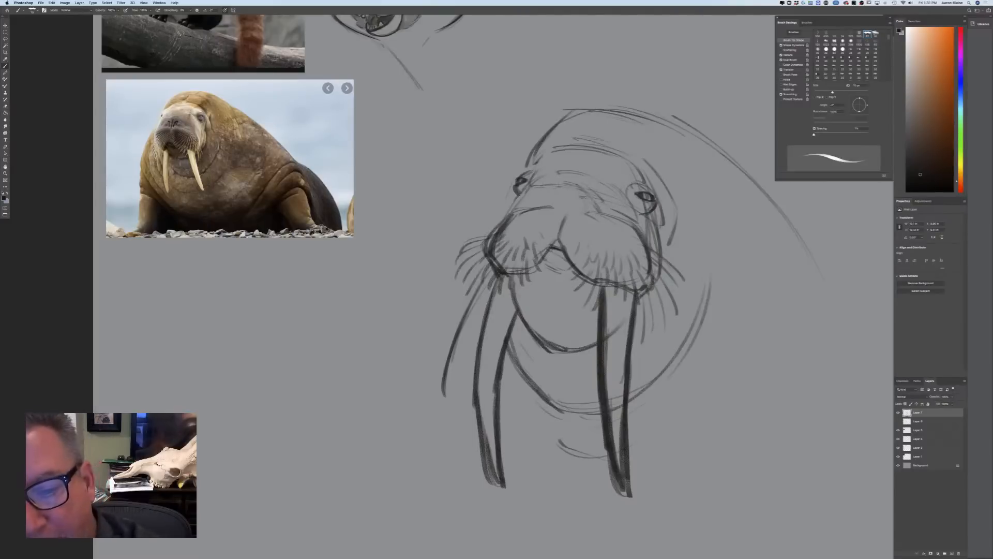
mouse_move(581, 195)
left_mouse_down()
mouse_move(590, 201)
mouse_move(575, 213)
mouse_move(553, 197)
mouse_move(600, 208)
mouse_move(553, 193)
mouse_move(545, 201)
left_mouse_up()
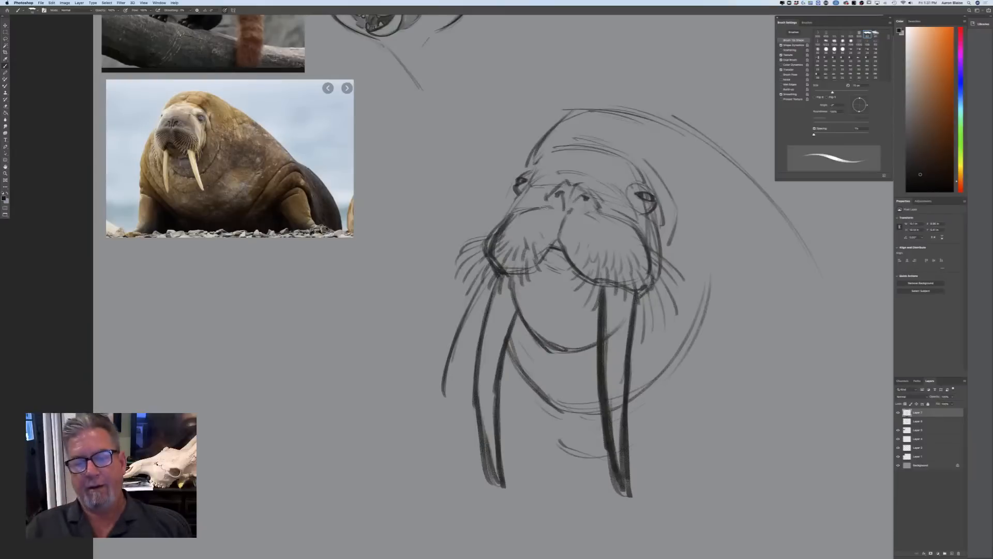
Fade the rough walrus sketch by lowering its layer opacity and add a new layer above it
left_click(952, 397)
left_click_drag(953, 403, 940, 404)
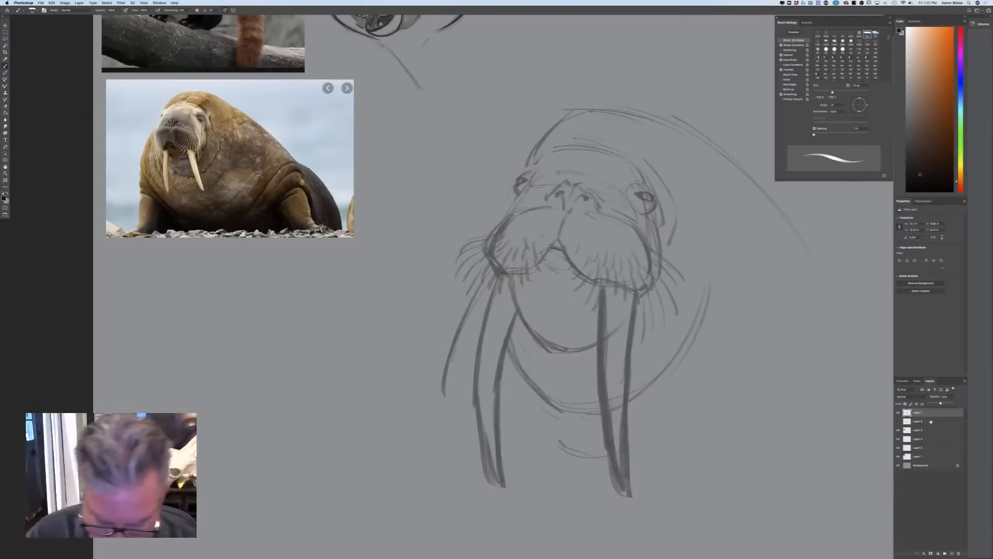
key("super+plus")
left_click_drag(305, 347, 120, 401)
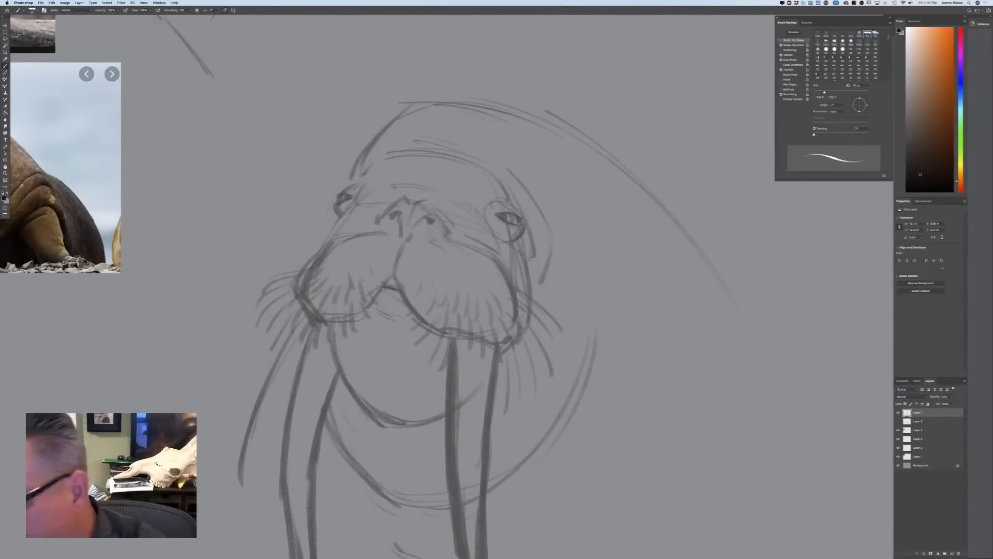
left_click(951, 552)
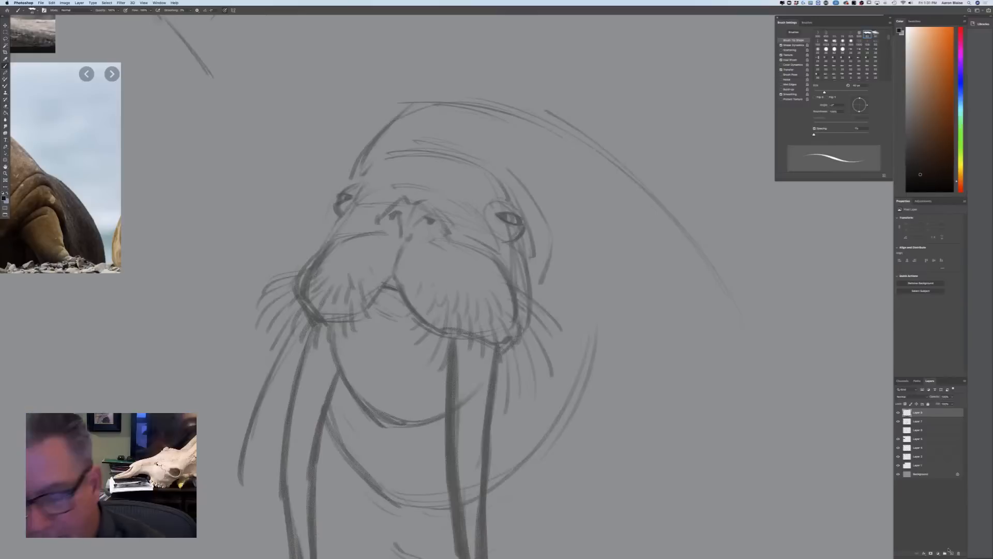
Ink the near eye with its lids and pupil, plus the brow and skin folds around it
left_click_drag(497, 213, 524, 221)
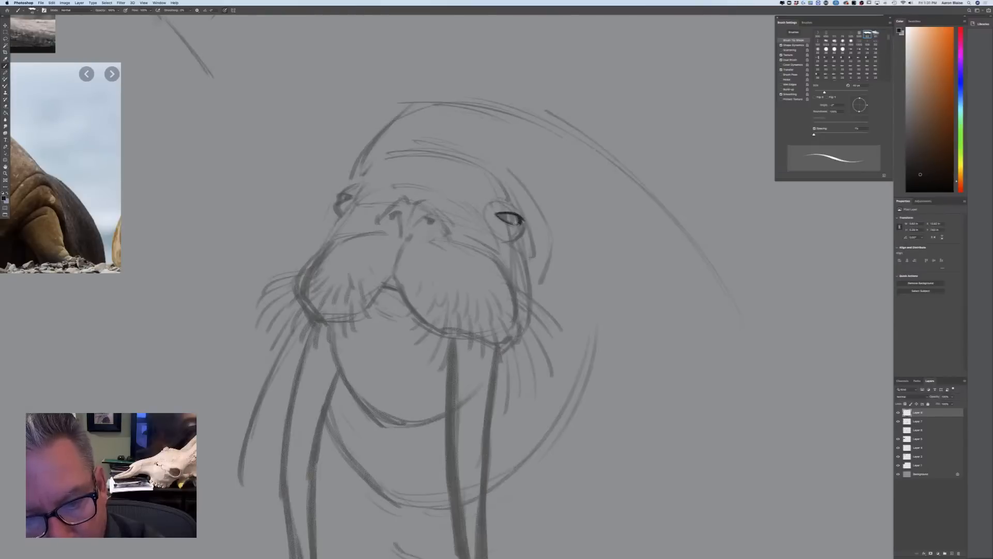
mouse_move(522, 223)
left_mouse_down()
mouse_move(524, 233)
mouse_move(509, 240)
mouse_move(515, 222)
mouse_move(506, 217)
left_mouse_up()
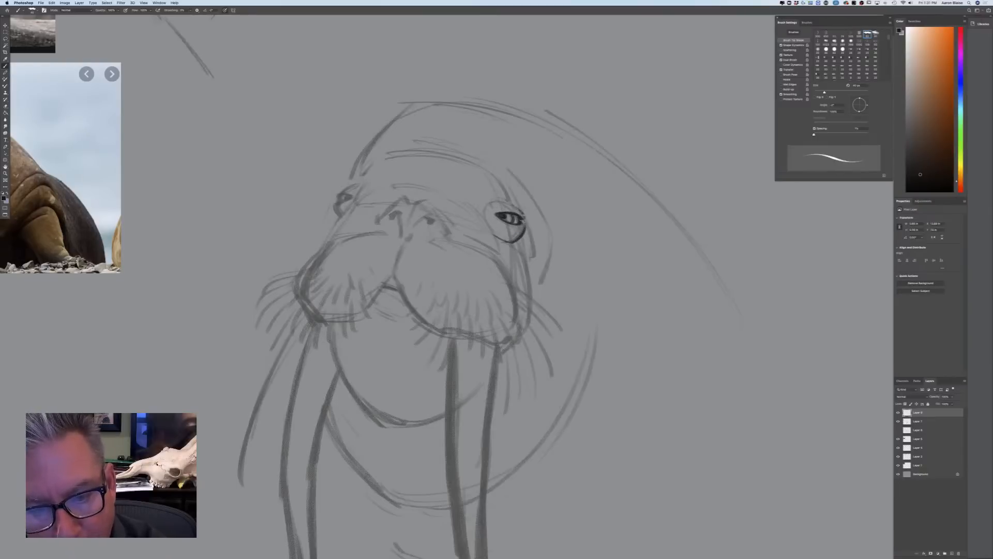
left_click_drag(520, 207, 490, 199)
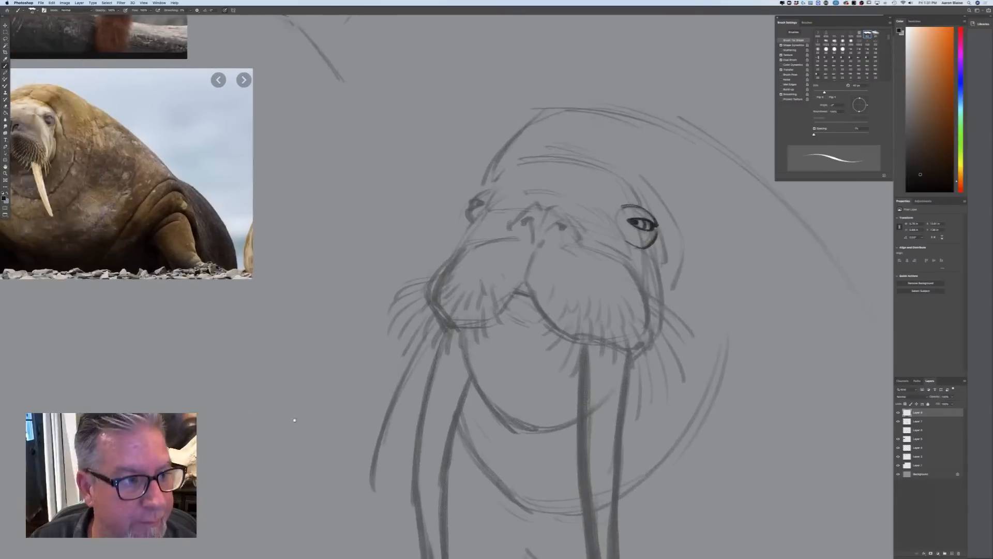
left_click_drag(295, 420, 302, 421)
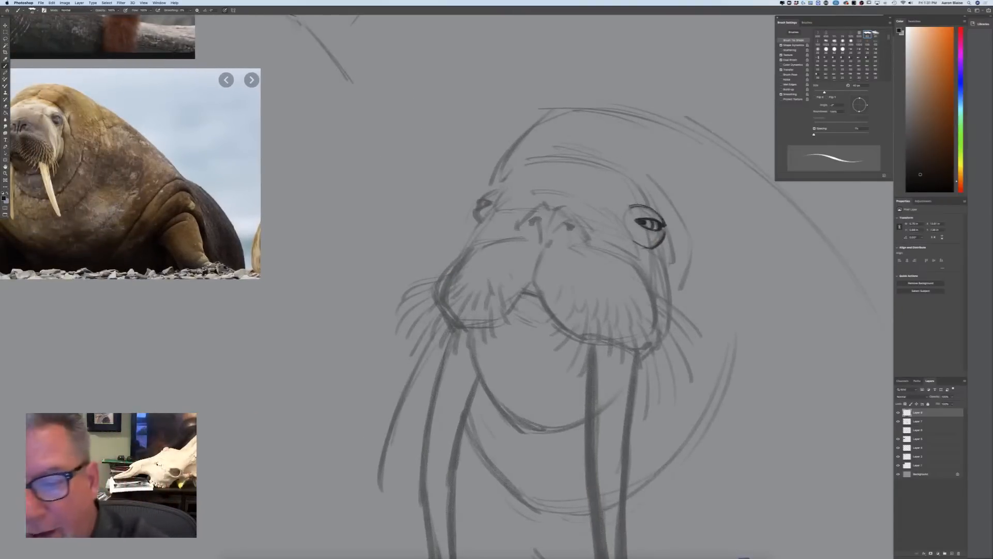
mouse_move(631, 193)
left_mouse_down()
mouse_move(653, 204)
mouse_move(621, 209)
mouse_move(623, 220)
mouse_move(661, 262)
mouse_move(672, 251)
mouse_move(673, 263)
mouse_move(642, 252)
mouse_move(680, 269)
mouse_move(672, 300)
left_mouse_up()
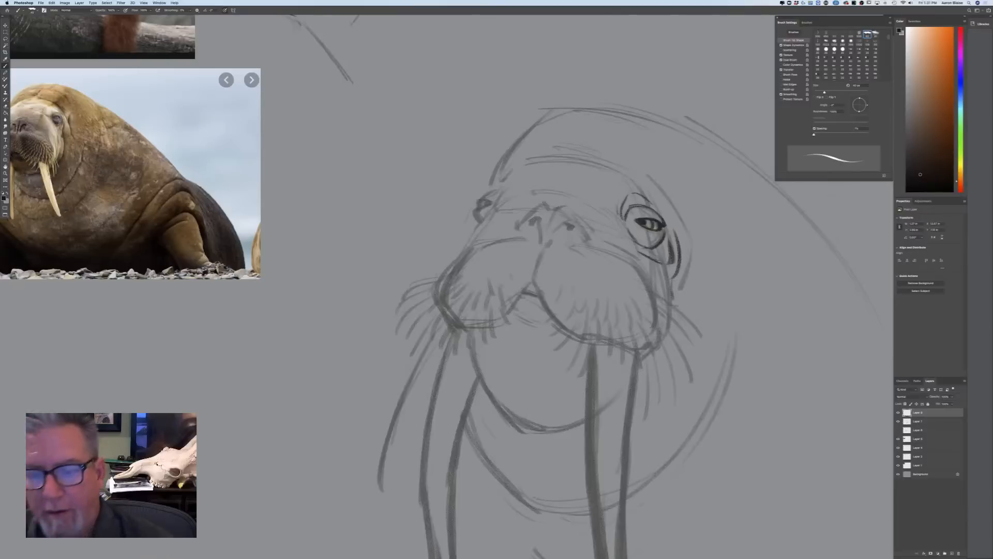
left_click_drag(622, 180, 650, 195)
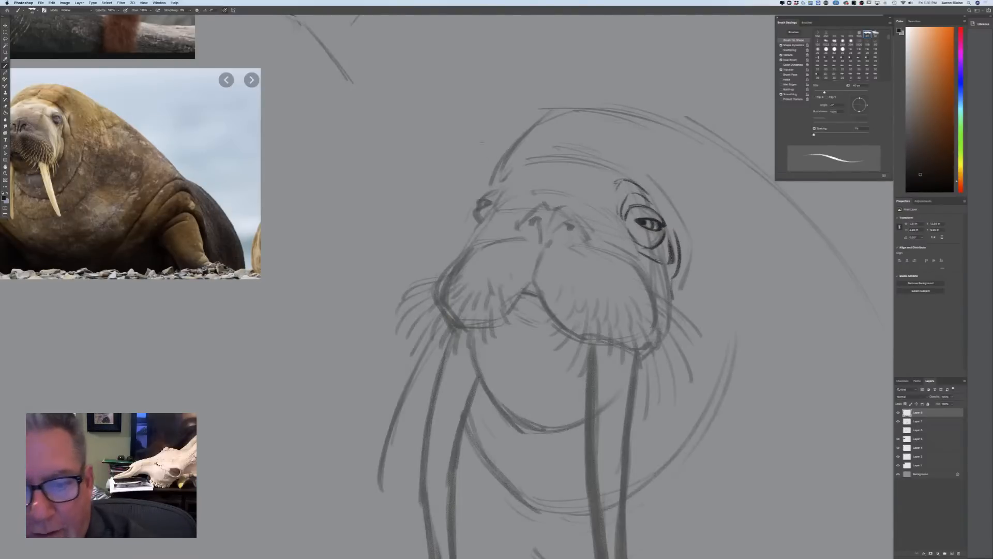
Ink the far eye and its brow, and continue the cheek contour down toward the smaller muzzle pad
mouse_move(499, 184)
left_mouse_down()
mouse_move(495, 207)
mouse_move(514, 167)
mouse_move(518, 177)
mouse_move(478, 201)
mouse_move(490, 201)
mouse_move(479, 201)
mouse_move(473, 223)
mouse_move(489, 202)
left_mouse_up()
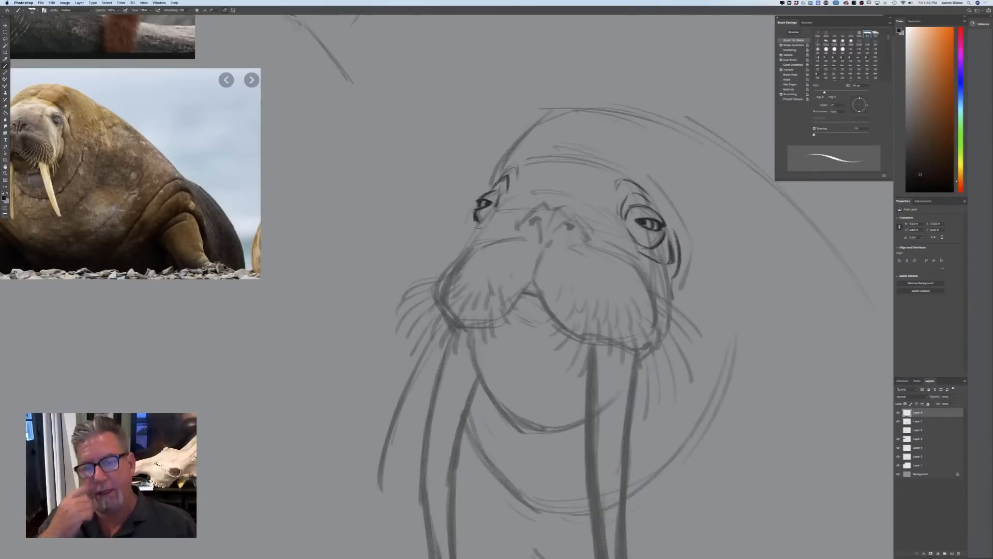
left_click_drag(491, 210, 463, 254)
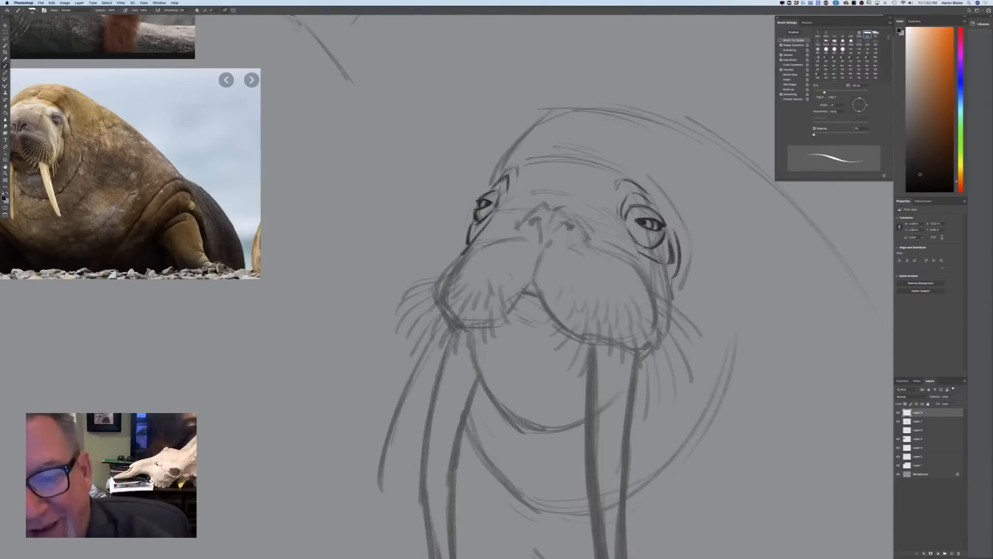
Ink the nostrils and nose outline, with folds sweeping outward over both muzzle pads
left_click(567, 227)
mouse_move(564, 224)
left_mouse_down()
mouse_move(541, 251)
mouse_move(528, 226)
mouse_move(537, 241)
mouse_move(544, 200)
mouse_move(518, 228)
mouse_move(566, 206)
mouse_move(593, 241)
left_mouse_up()
mouse_move(551, 192)
left_mouse_down()
mouse_move(589, 207)
mouse_move(646, 267)
left_mouse_up()
left_click_drag(592, 201, 617, 224)
mouse_move(566, 191)
left_mouse_down()
mouse_move(537, 195)
mouse_move(489, 242)
left_mouse_up()
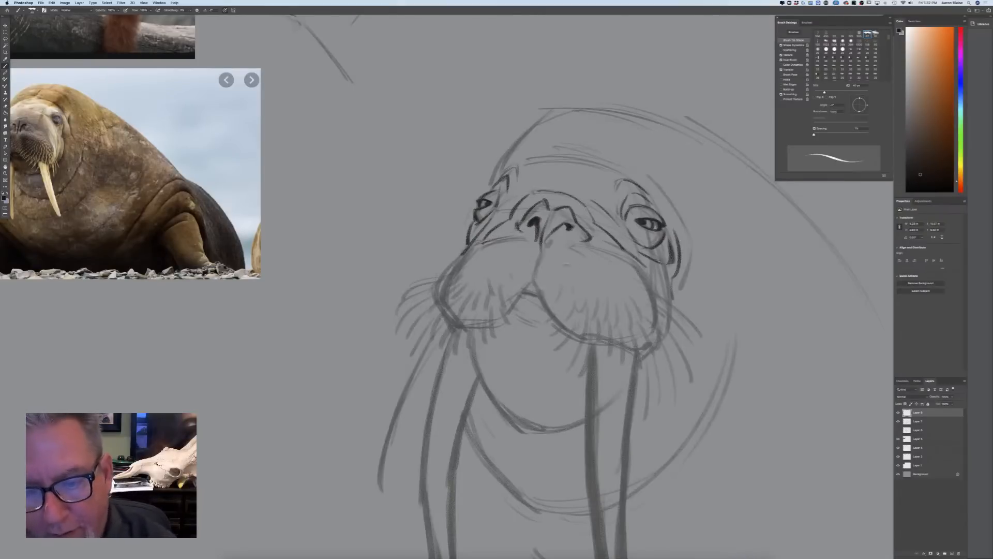
Ink the full contour of the larger muzzle pad, including its outer cheek edge and center crease
mouse_move(580, 245)
left_mouse_down()
mouse_move(641, 265)
mouse_move(653, 302)
left_mouse_up()
mouse_move(637, 267)
left_mouse_down()
mouse_move(649, 327)
mouse_move(654, 295)
mouse_move(653, 336)
left_mouse_up()
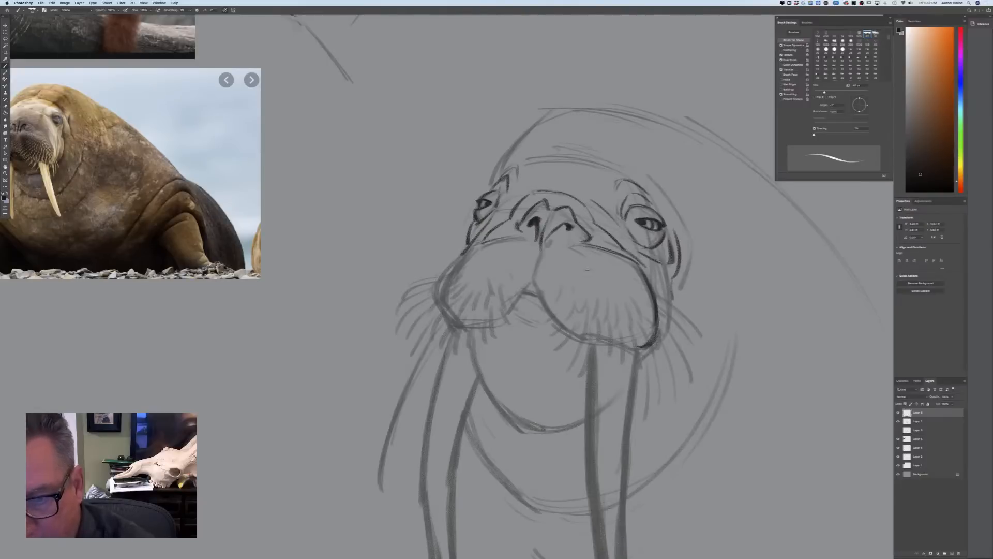
left_click_drag(671, 300, 655, 347)
left_click_drag(539, 254, 530, 282)
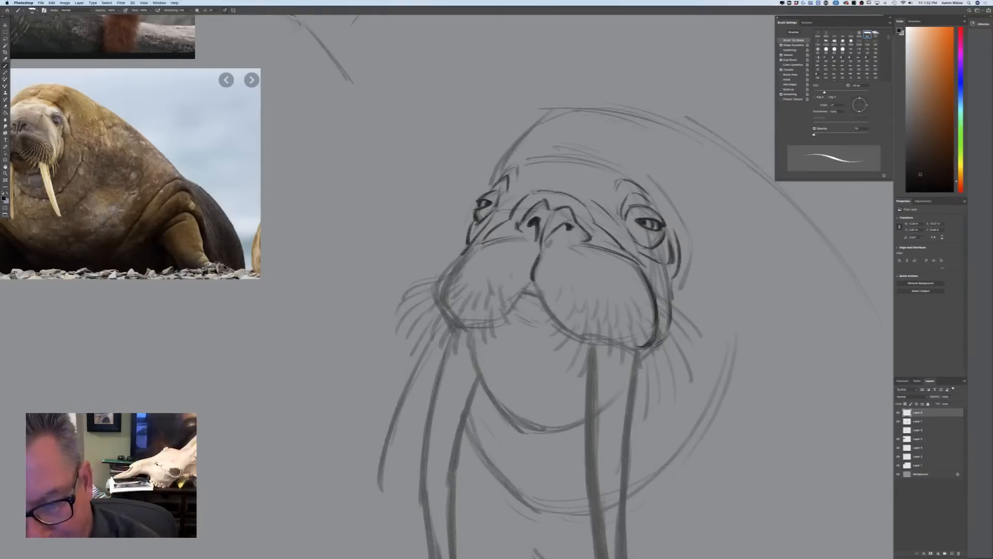
mouse_move(535, 284)
left_mouse_down()
mouse_move(558, 326)
mouse_move(650, 351)
left_mouse_up()
mouse_move(581, 340)
left_mouse_down()
mouse_move(636, 351)
mouse_move(616, 347)
left_mouse_up()
Ink the smaller muzzle pad's outline, fill in the small mouth opening and add a lower lip mark
mouse_move(528, 286)
left_mouse_down()
mouse_move(500, 322)
mouse_move(458, 330)
left_mouse_up()
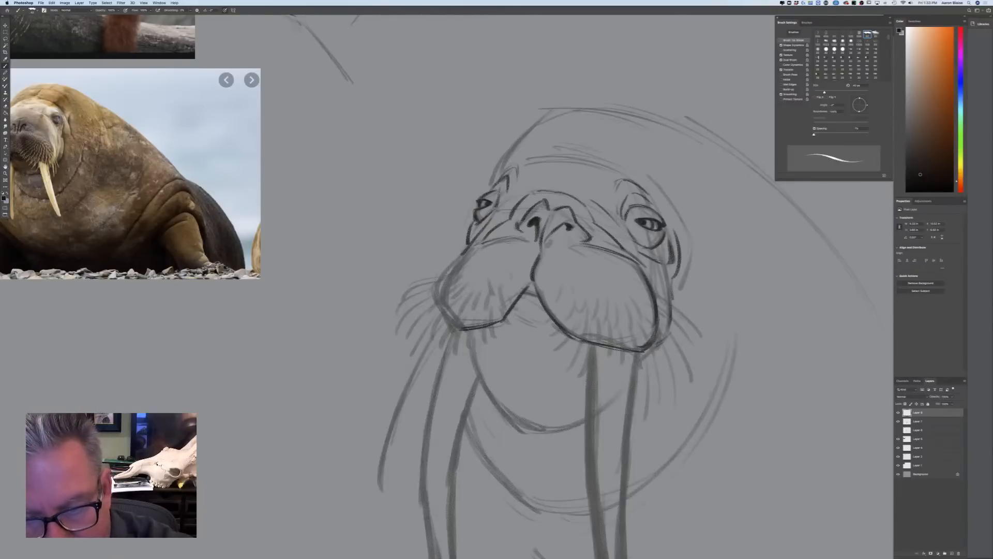
mouse_move(475, 250)
left_mouse_down()
mouse_move(452, 267)
mouse_move(452, 322)
left_mouse_up()
mouse_move(436, 288)
left_mouse_down()
mouse_move(460, 328)
mouse_move(442, 308)
mouse_move(459, 328)
left_mouse_up()
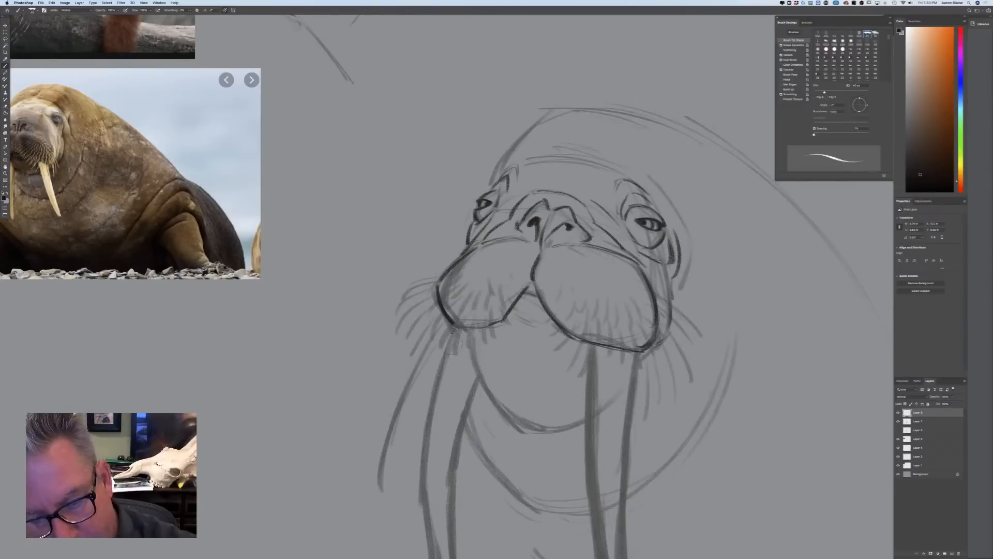
mouse_move(468, 326)
left_mouse_down()
mouse_move(495, 323)
mouse_move(445, 316)
left_mouse_up()
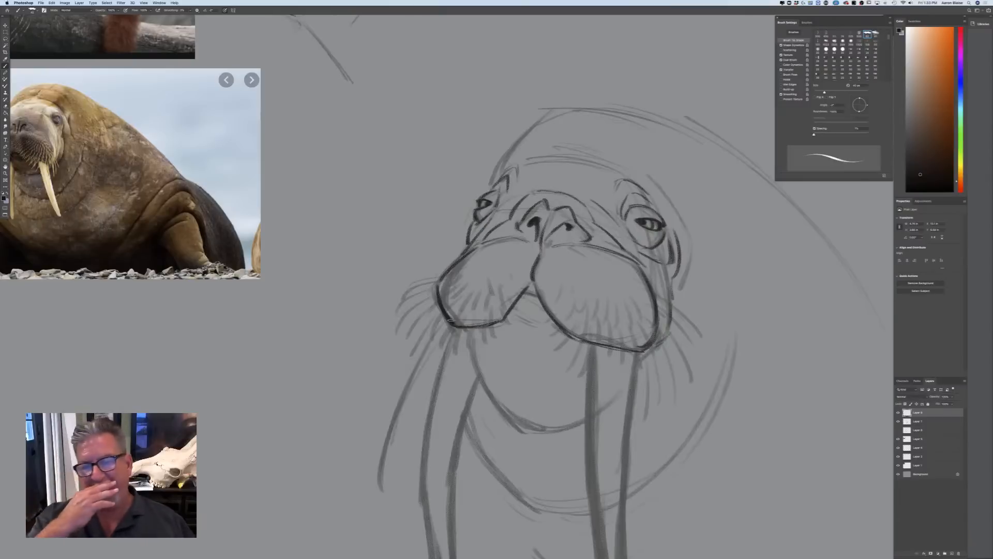
mouse_move(526, 292)
left_mouse_down()
mouse_move(539, 295)
mouse_move(530, 289)
left_mouse_up()
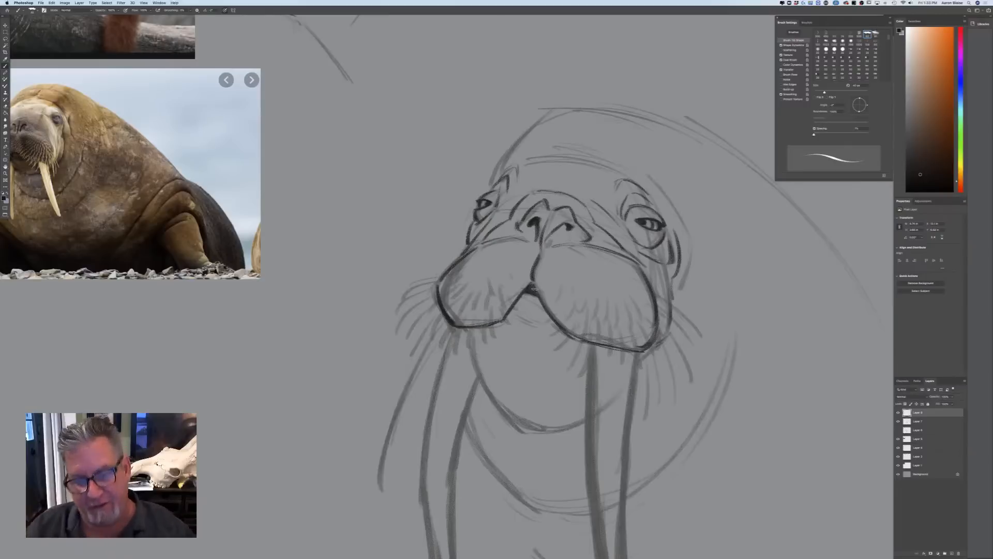
left_click_drag(523, 316, 536, 331)
Remove the old contour of the top of the head from the rough walrus sketch layer
key("super+minus")
key("super+minus")
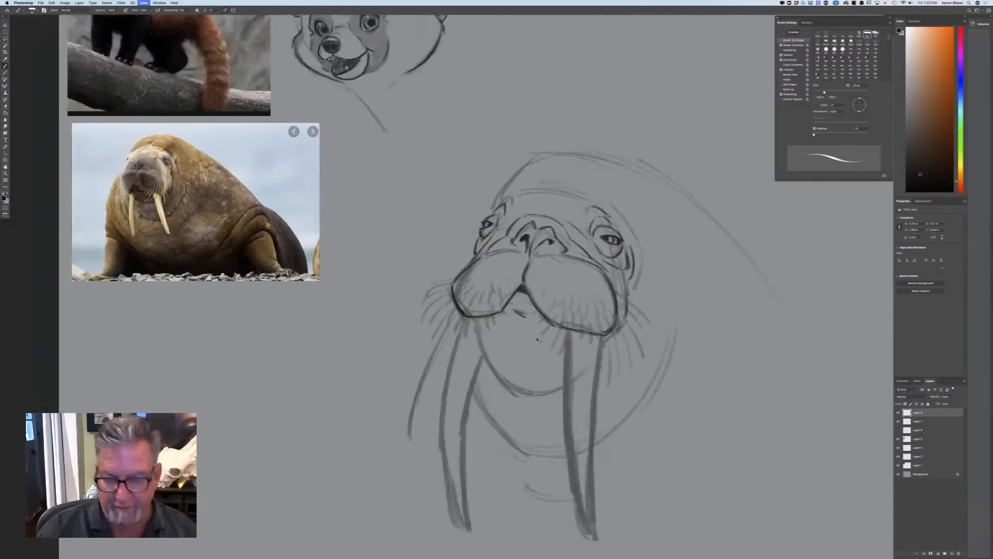
key("super+plus")
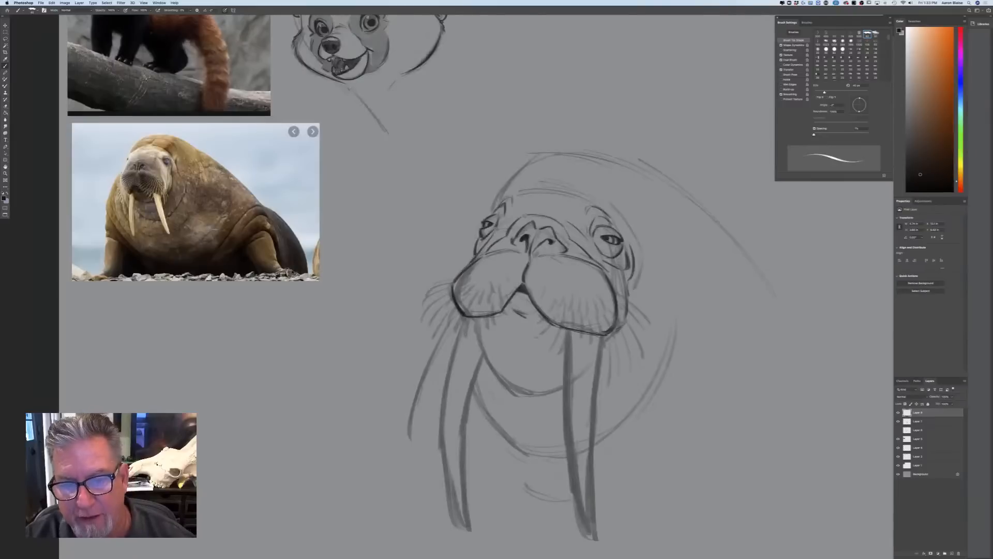
key("super+minus")
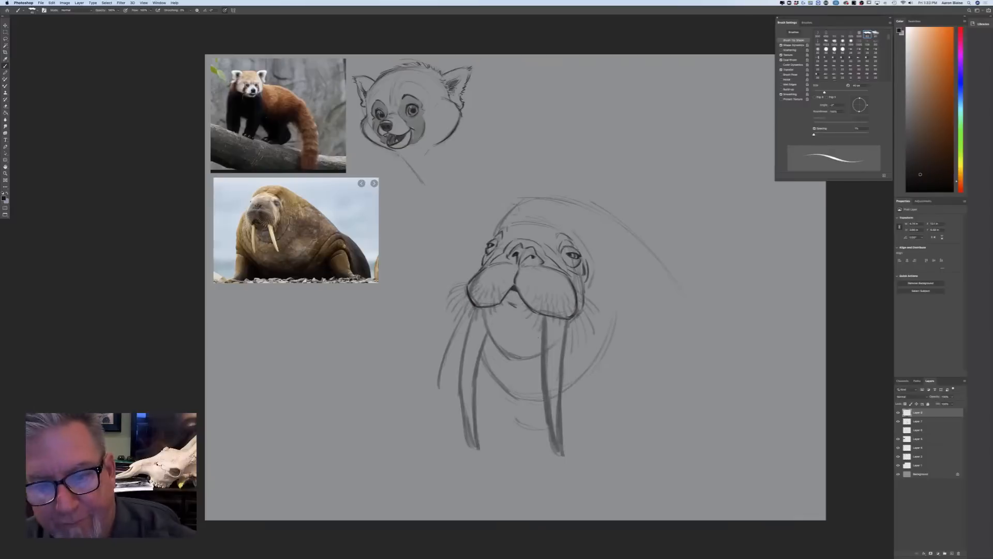
left_click(914, 421)
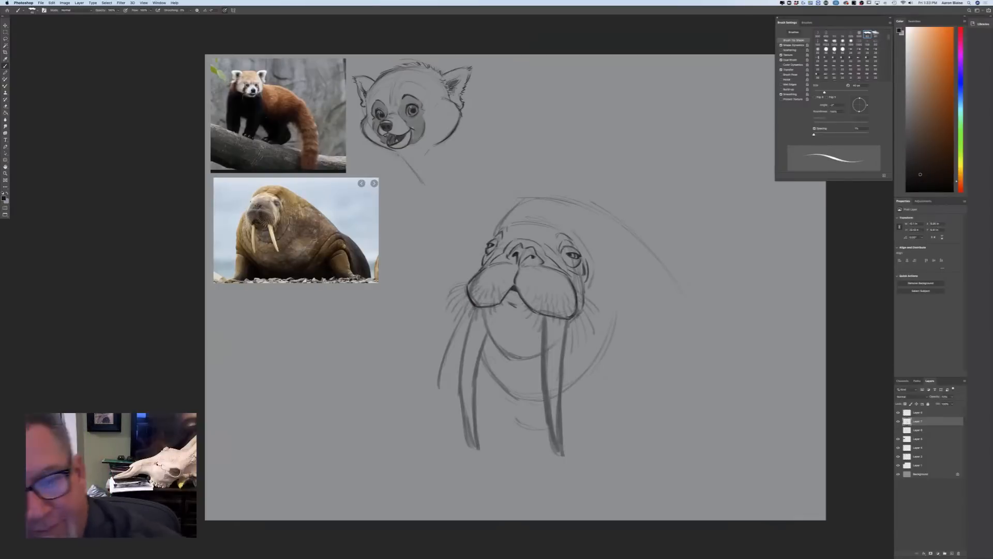
key("super+z")
key("super+z")
key("super+z")
key("super+z")
key("super+z")
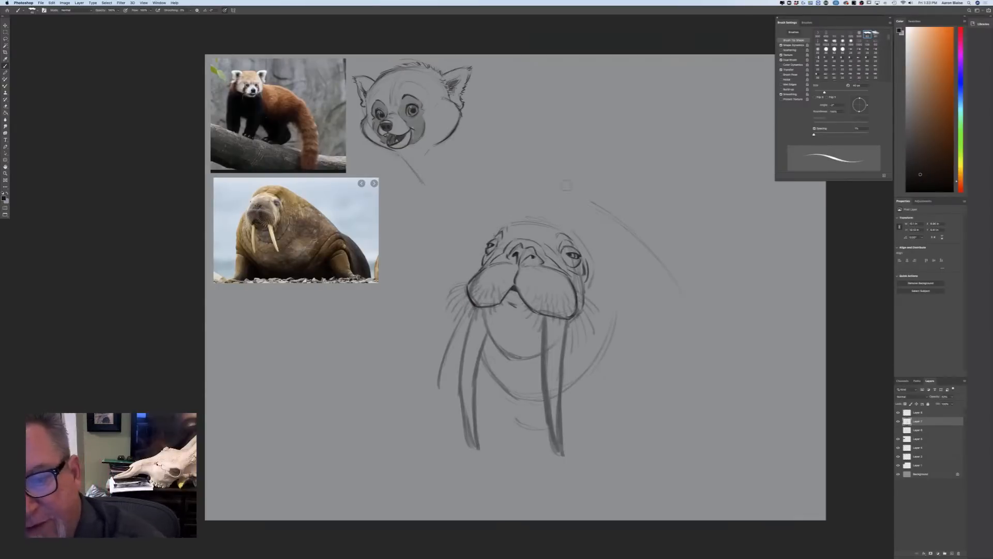
Enlarge the brush and sketch a taller, bulkier head contour running back into a thick neck
key("bracketright")
key("bracketright")
key("bracketright")
key("bracketright")
key("bracketright")
key("bracketright")
left_click_drag(529, 189, 495, 228)
mouse_move(539, 180)
left_mouse_down()
mouse_move(592, 177)
mouse_move(659, 203)
left_mouse_up()
mouse_move(552, 178)
left_mouse_down()
mouse_move(611, 174)
mouse_move(709, 306)
left_mouse_up()
Sketch the curved sides and base of the chest, and a bold back line sloping down behind the neck
left_click_drag(703, 359, 646, 462)
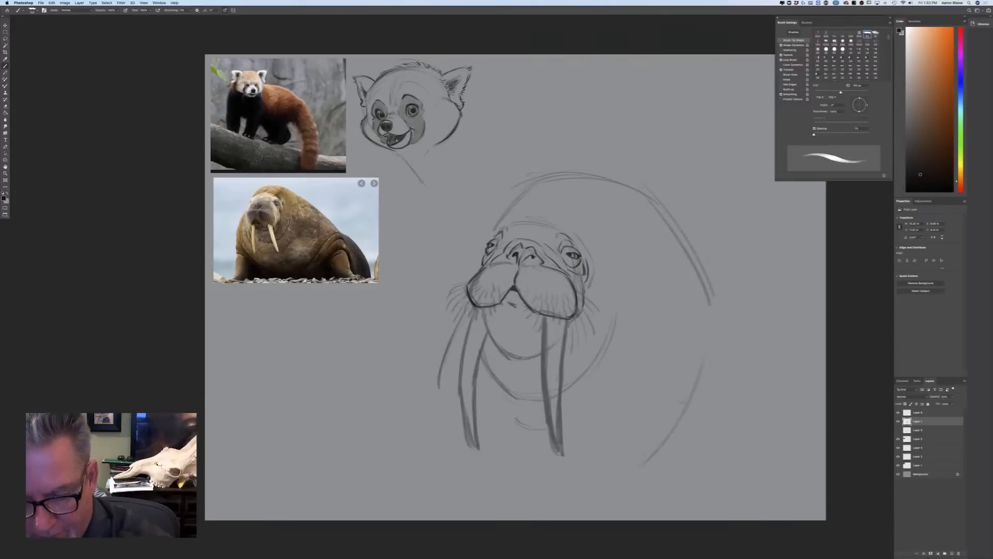
left_click_drag(470, 451, 527, 477)
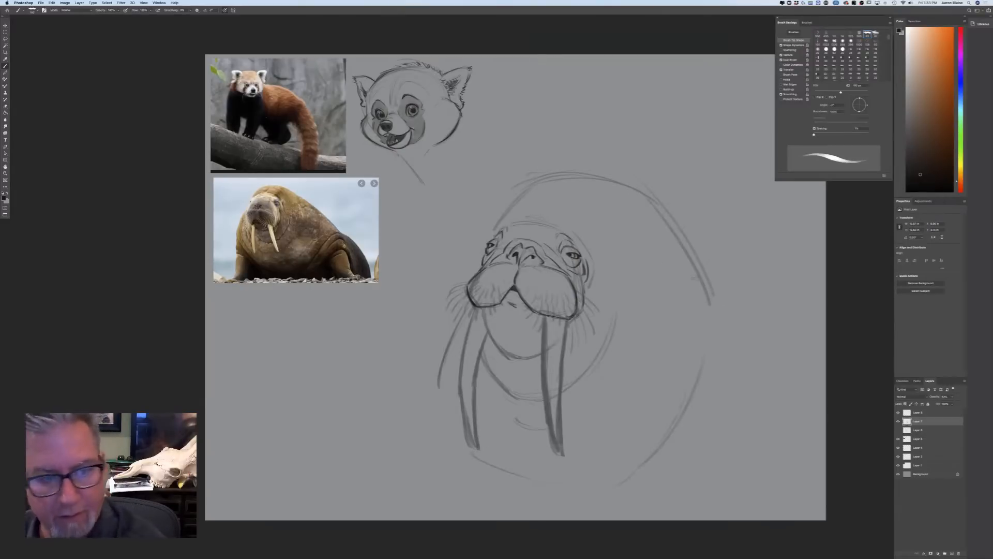
left_click_drag(660, 207, 809, 374)
mouse_move(678, 236)
left_mouse_down()
mouse_move(786, 325)
mouse_move(714, 261)
mouse_move(813, 388)
left_mouse_up()
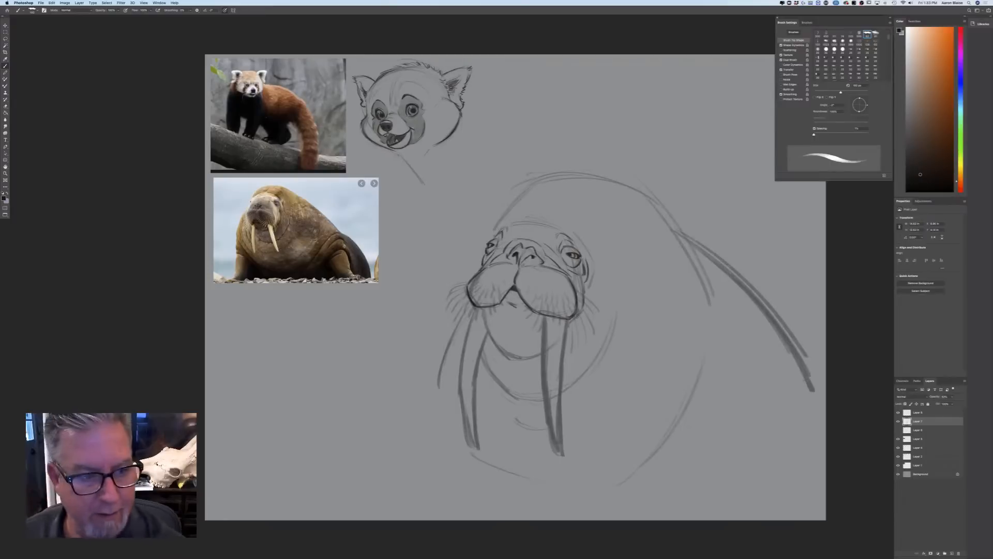
Scale the two walrus drawing layers down together and reposition the drawing higher on the canvas
key("super+minus")
left_click_drag(330, 378, 300, 320)
left_click(917, 412, "shift")
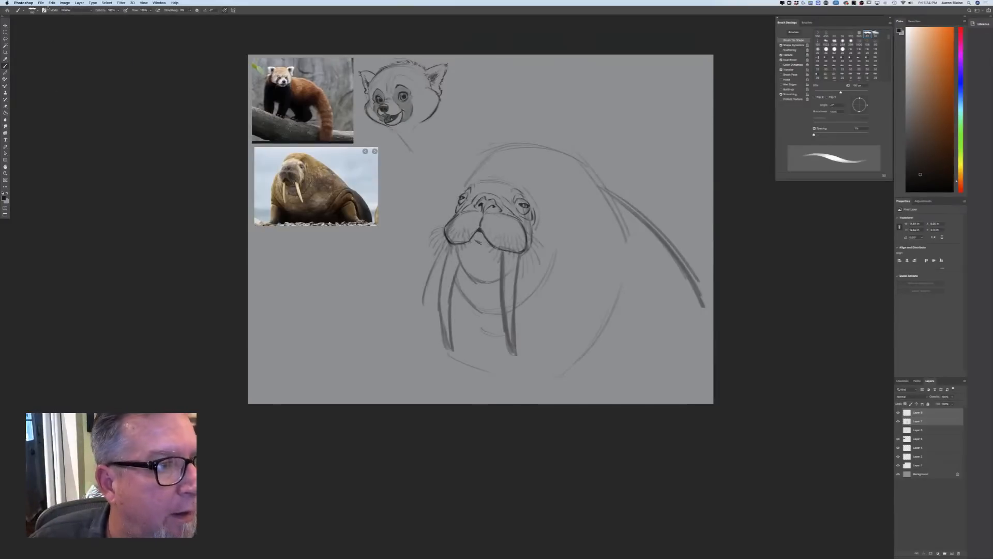
left_click(51, 3)
left_click(65, 118)
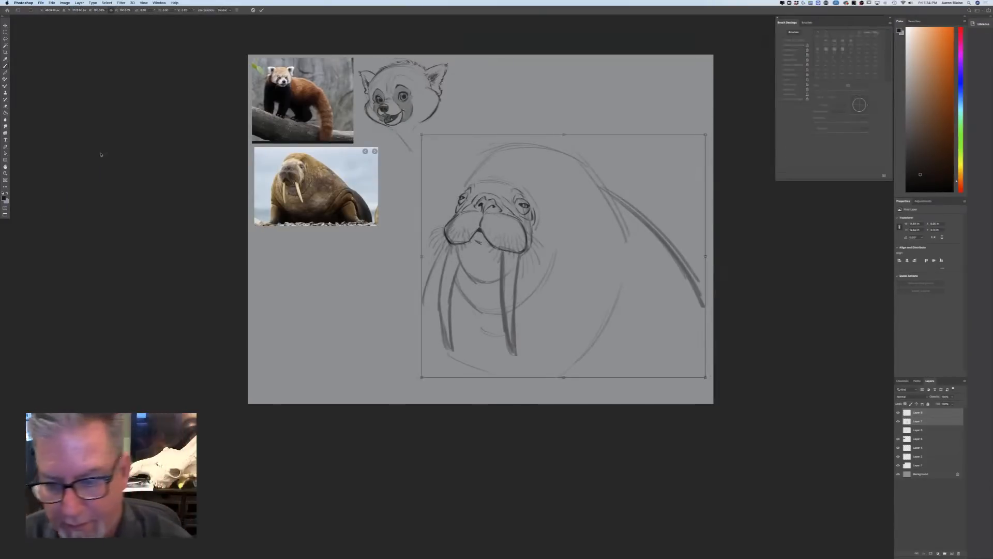
left_click_drag(705, 377, 628, 306)
left_click_drag(525, 271, 552, 254)
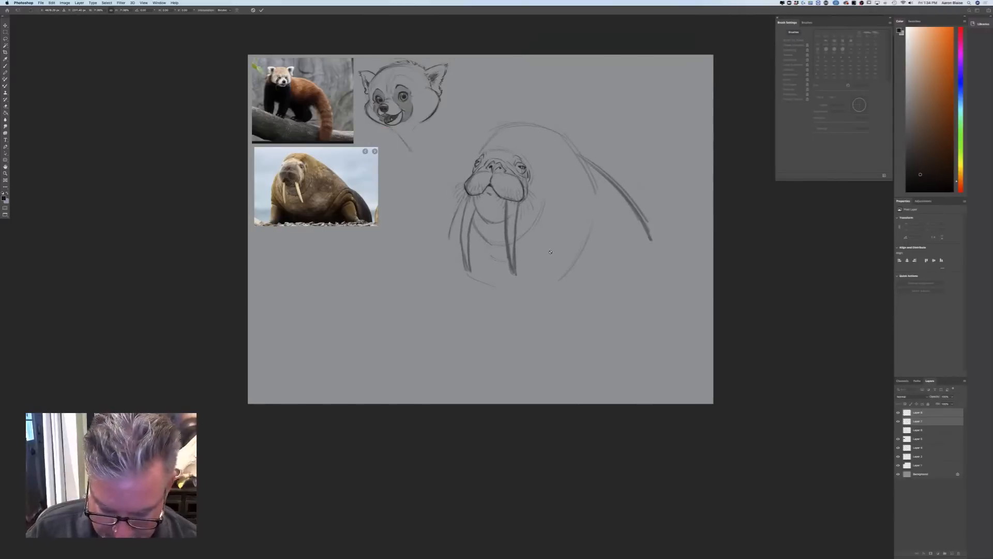
key("Return")
On the top layer, darken the far side of the neck and sketch diagonal lines running down to the chest's base
key("super+plus")
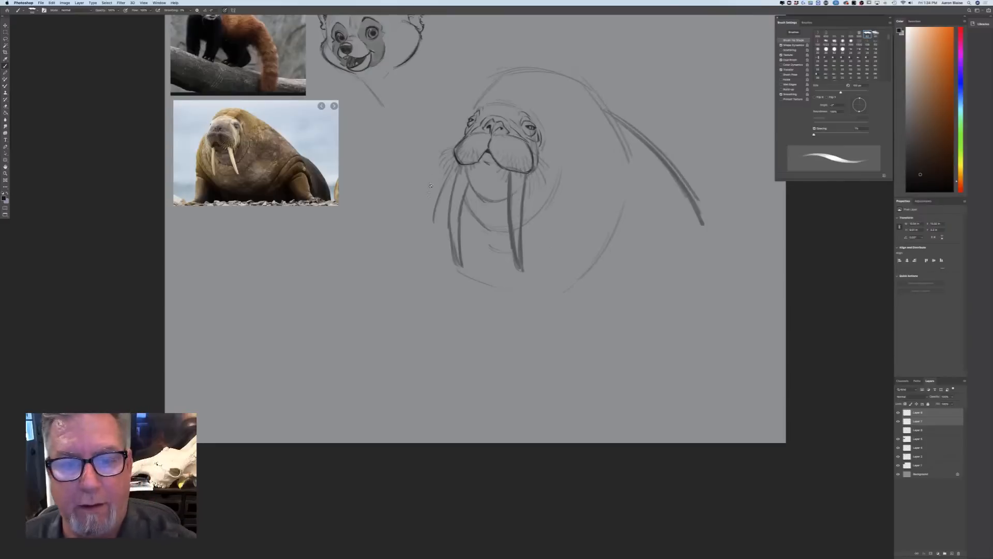
left_click(920, 410)
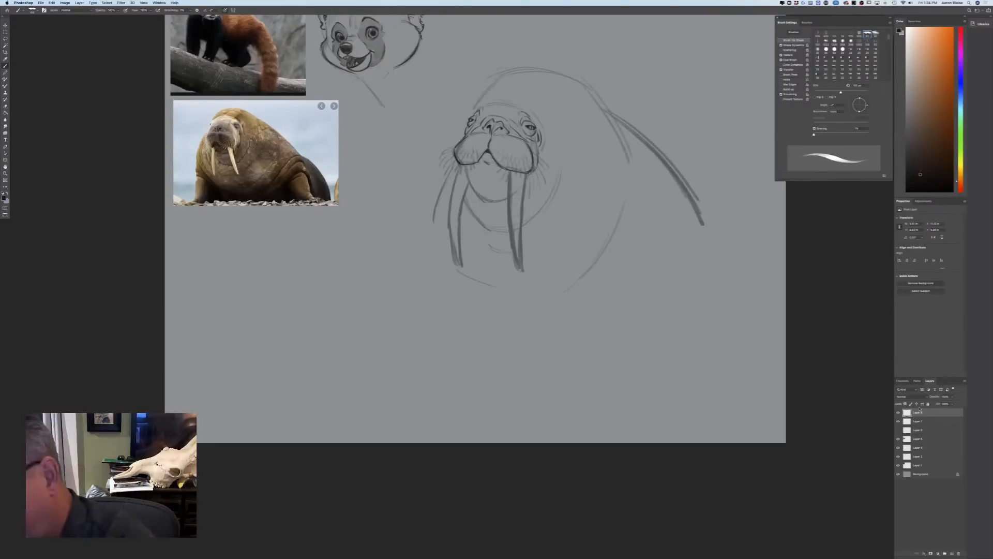
mouse_move(448, 173)
left_mouse_down()
mouse_move(427, 236)
mouse_move(489, 326)
left_mouse_up()
left_click_drag(448, 287, 496, 333)
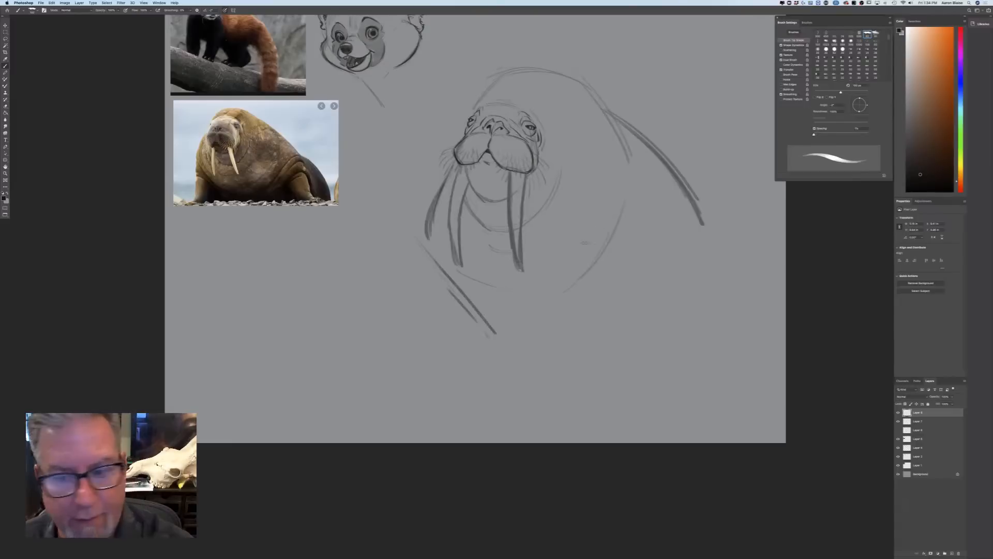
Sketch the near side of the chest, arched shoulder folds above the near flipper and a short crease behind the neck
left_click_drag(669, 244, 542, 338)
mouse_move(649, 198)
left_mouse_down()
mouse_move(683, 236)
mouse_move(618, 232)
mouse_move(611, 245)
left_mouse_up()
mouse_move(632, 206)
left_mouse_down()
mouse_move(595, 277)
mouse_move(602, 247)
left_mouse_up()
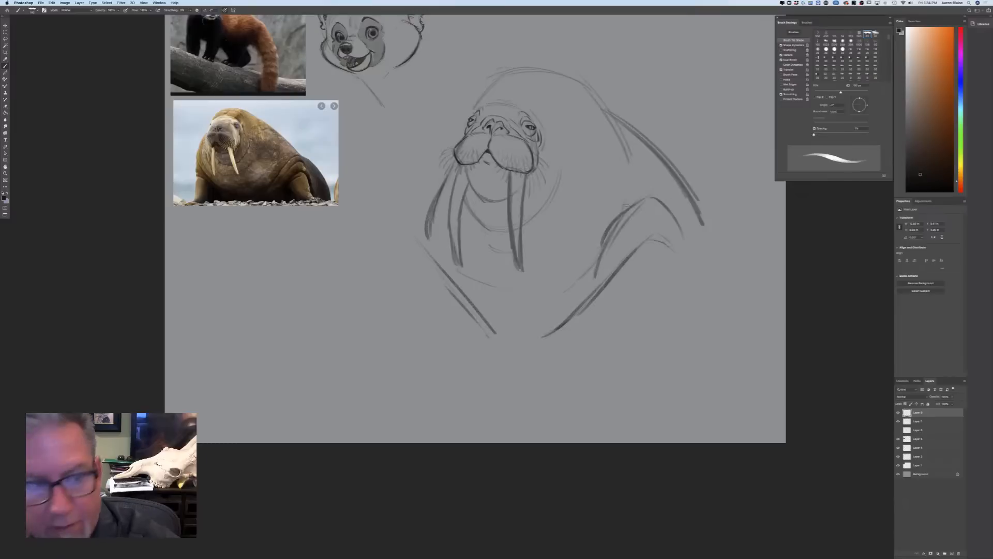
left_click_drag(637, 164, 659, 190)
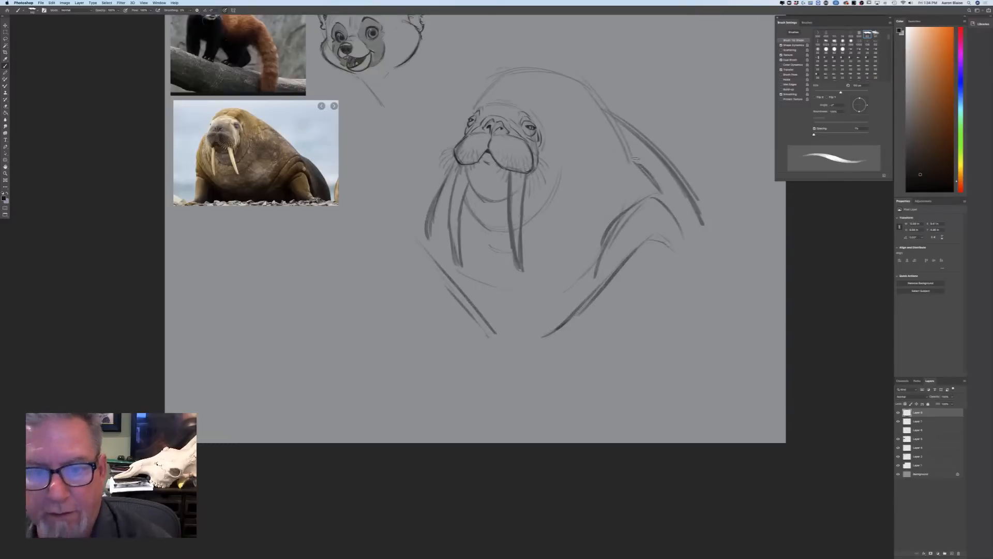
Sketch the near front flipper with its outer edge, splayed foot and inner edge
left_click_drag(683, 284, 692, 328)
mouse_move(673, 262)
left_mouse_down()
mouse_move(699, 352)
mouse_move(662, 360)
mouse_move(707, 353)
mouse_move(679, 364)
mouse_move(746, 372)
left_mouse_up()
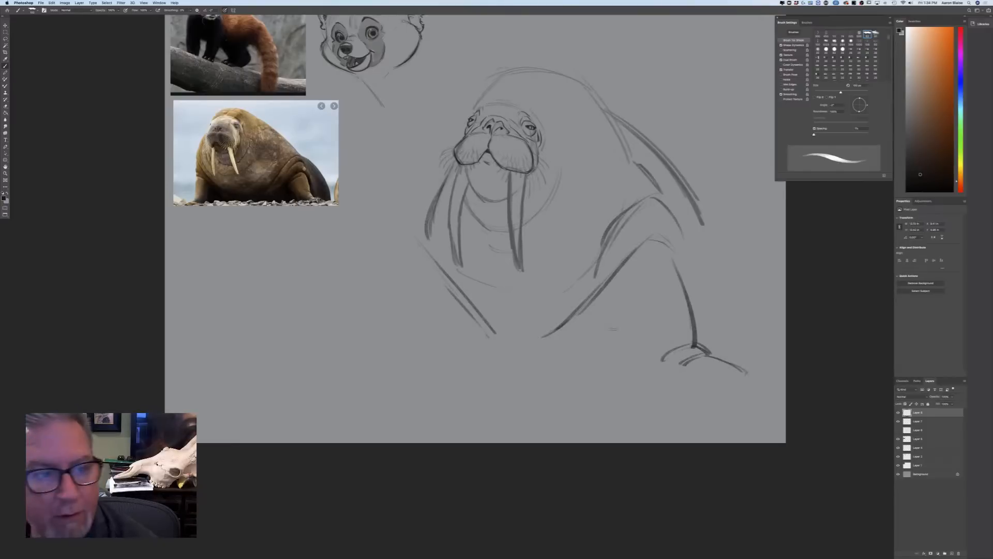
left_click_drag(611, 318, 643, 369)
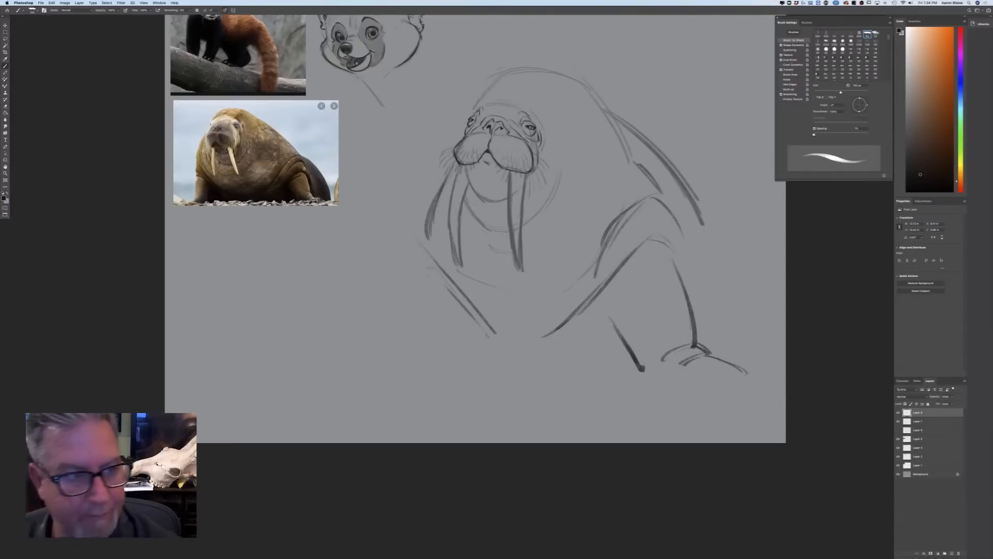
Sketch the bulging far shoulder, deepen its chest fold and add the far front flipper with its splayed foot
mouse_move(427, 244)
left_mouse_down()
mouse_move(419, 222)
mouse_move(464, 292)
left_mouse_up()
mouse_move(419, 238)
left_mouse_down()
mouse_move(409, 257)
mouse_move(494, 350)
left_mouse_up()
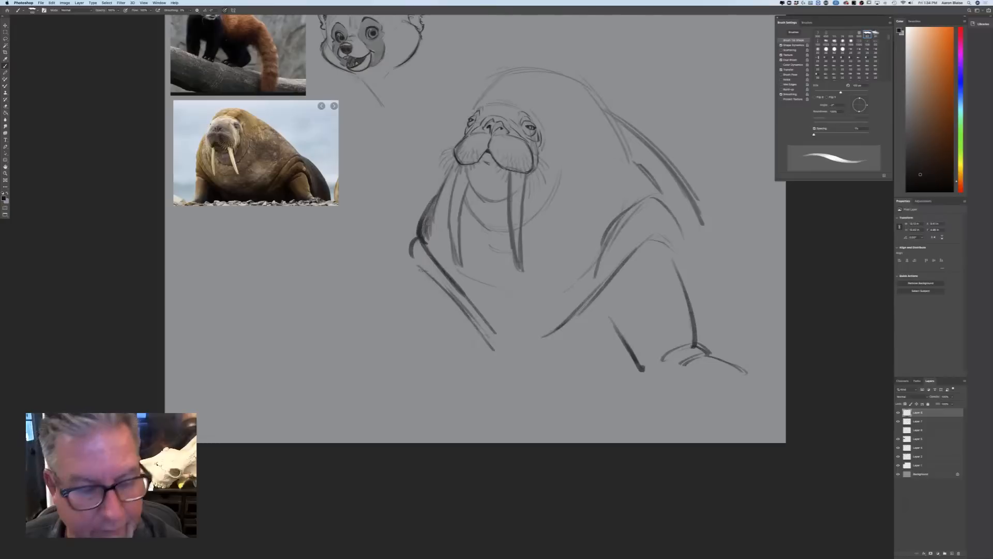
mouse_move(416, 262)
left_mouse_down()
mouse_move(425, 286)
mouse_move(416, 355)
mouse_move(401, 360)
mouse_move(441, 362)
left_mouse_up()
mouse_move(411, 354)
left_mouse_down()
mouse_move(433, 368)
mouse_move(404, 356)
mouse_move(366, 369)
left_mouse_up()
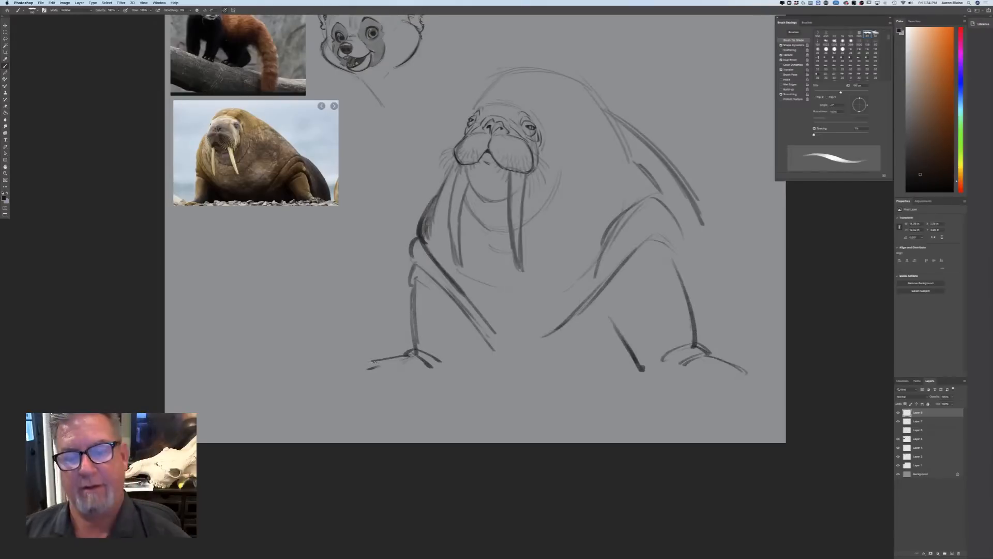
left_click_drag(420, 245, 412, 332)
mouse_move(420, 273)
left_mouse_down()
mouse_move(422, 343)
mouse_move(471, 344)
left_mouse_up()
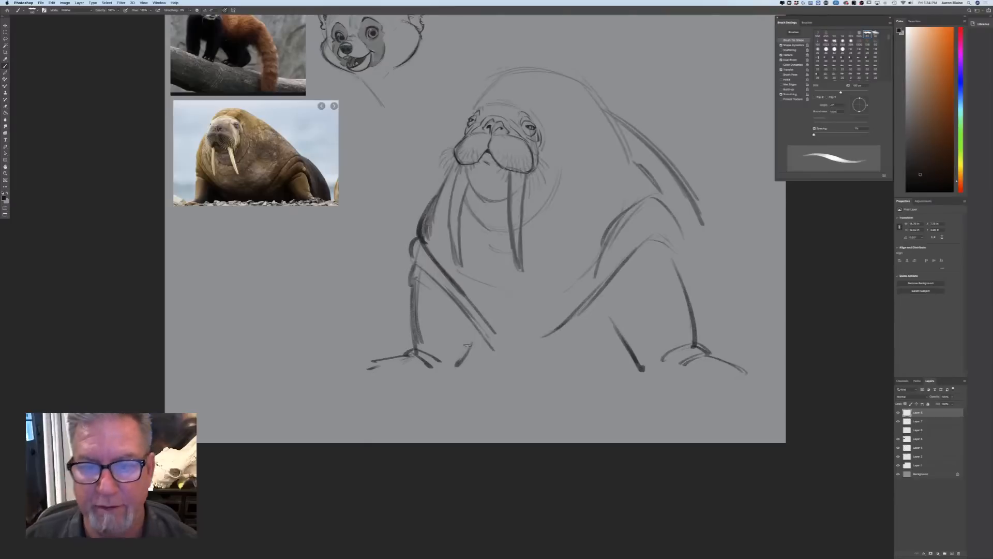
Reduce the brush size and ink both edges of the near tusk down to its tip
key("super+plus")
key("super+plus")
left_click_drag(224, 309, 223, 432)
key("bracketleft")
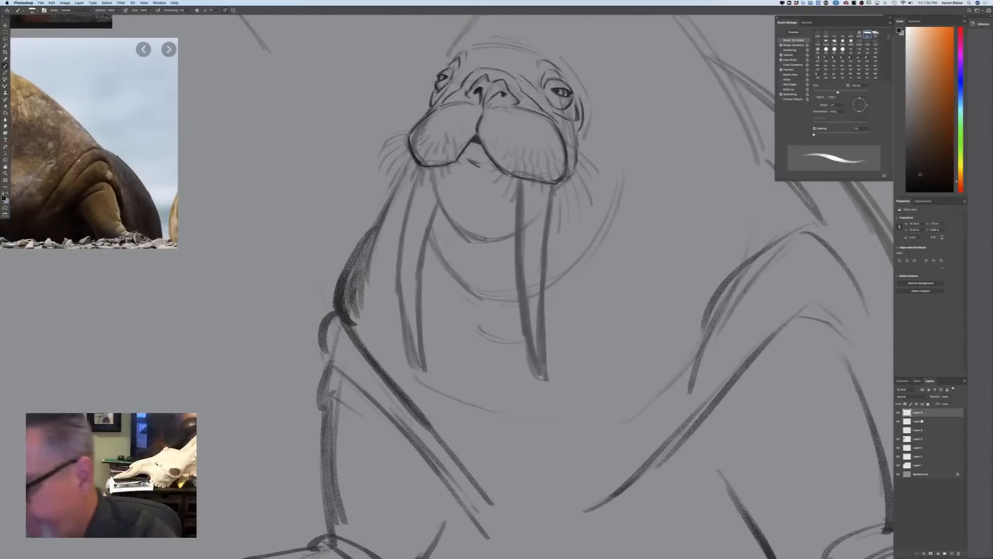
left_click(898, 413)
left_click(898, 412)
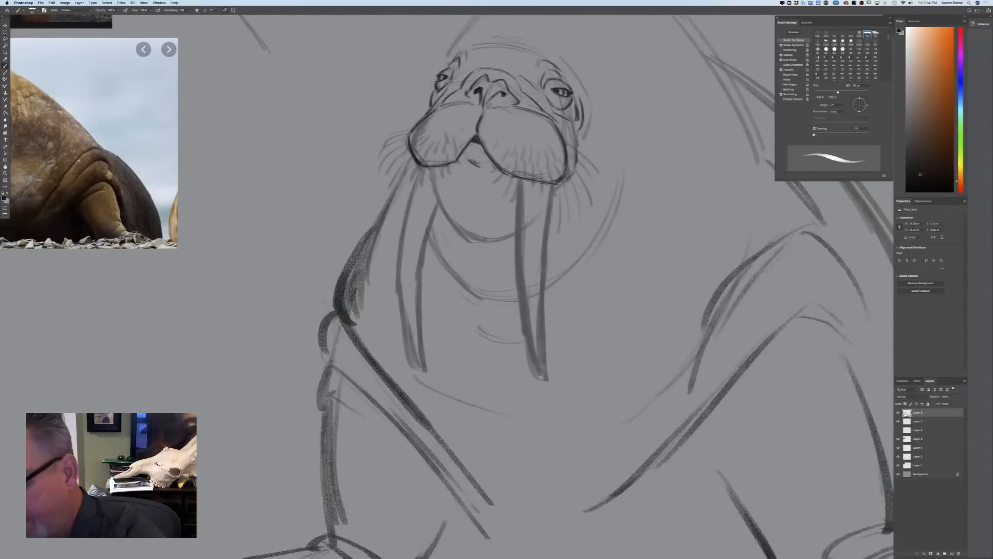
key("bracketleft")
key("bracketleft")
key("bracketleft")
key("bracketleft")
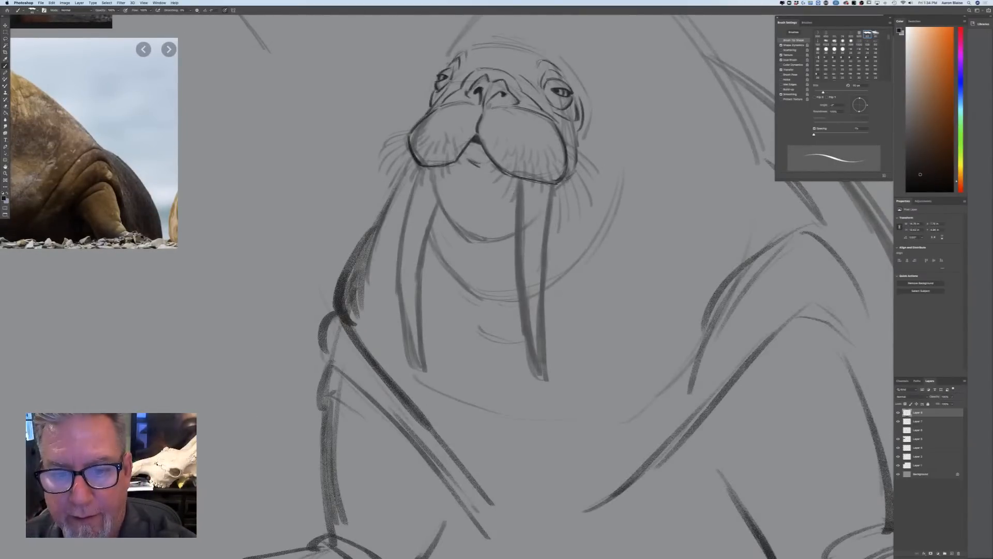
key("bracketleft")
left_click_drag(519, 179, 521, 307)
left_click_drag(520, 274, 536, 368)
left_click_drag(526, 324, 540, 375)
left_click_drag(553, 186, 548, 379)
Ink the rounded chin, the fold beneath it and the fold's sweep up around the near cheek
mouse_move(432, 172)
left_mouse_down()
mouse_move(446, 212)
mouse_move(486, 241)
mouse_move(498, 238)
left_mouse_up()
left_click_drag(458, 227, 503, 241)
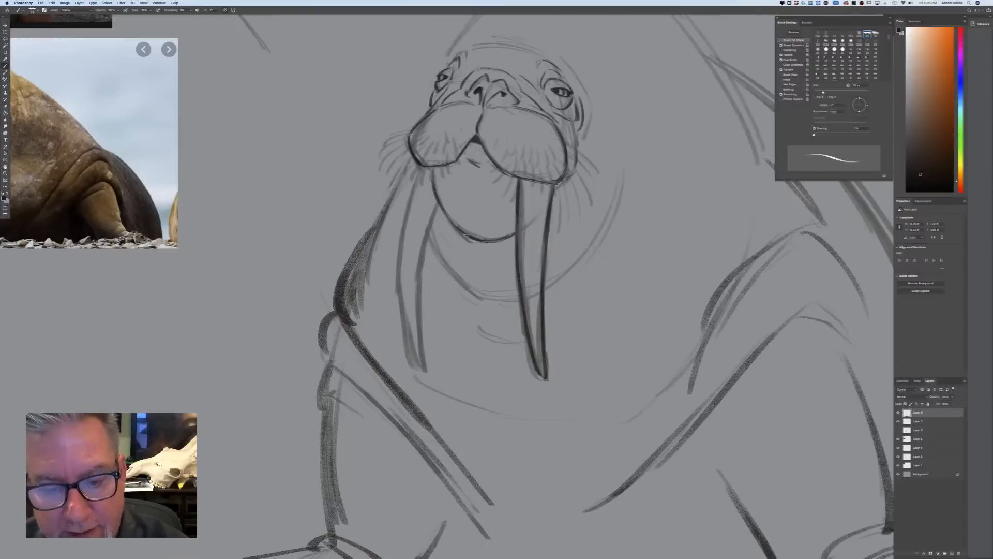
mouse_move(434, 237)
left_mouse_down()
mouse_move(482, 294)
mouse_move(513, 299)
mouse_move(495, 314)
left_mouse_up()
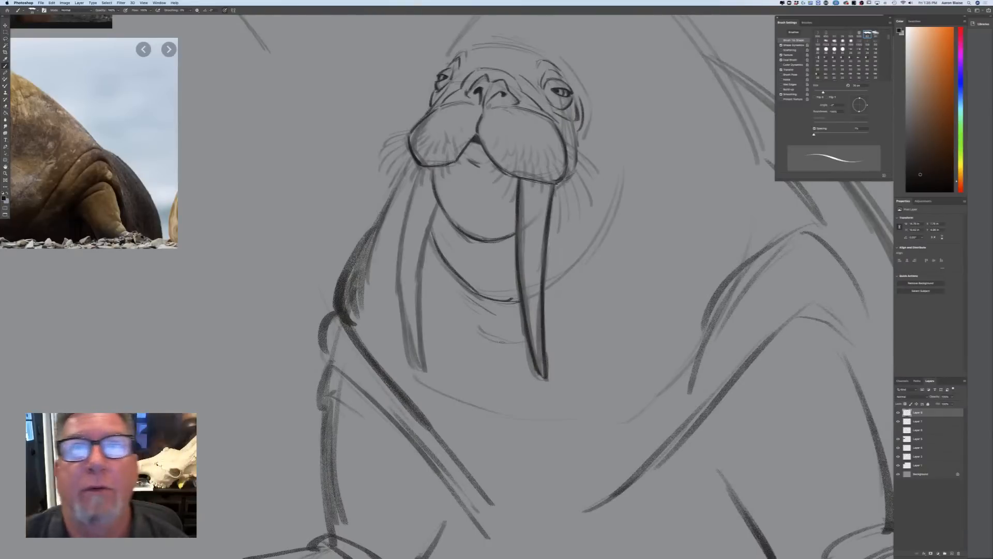
left_click_drag(613, 217, 587, 262)
left_click_drag(620, 188, 549, 286)
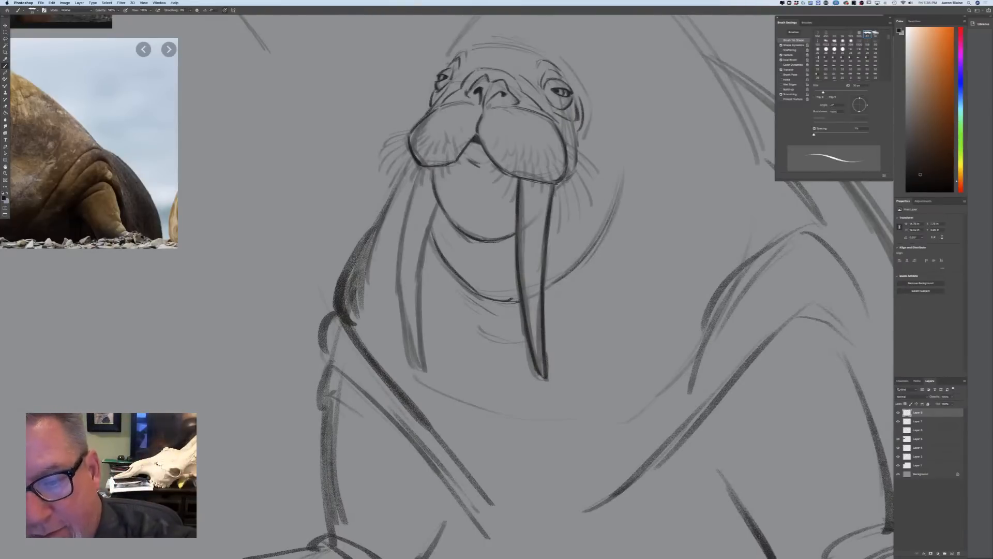
Ink the curved cheek and brow lines around the near eye and a crease across the forehead
left_click_drag(591, 118, 581, 140)
left_click_drag(552, 53, 586, 90)
left_click_drag(485, 42, 522, 47)
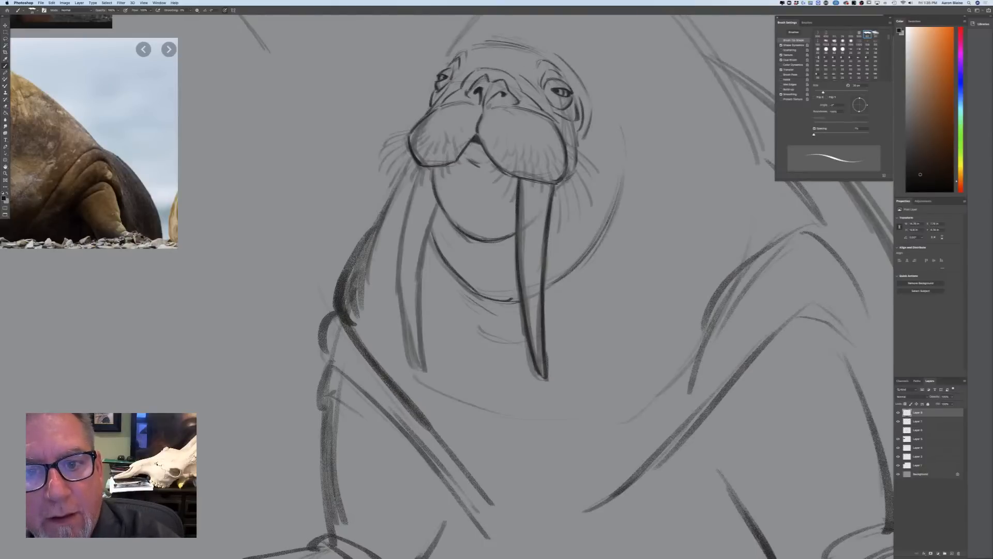
Ink both edges of the far tusk from the muzzle down to its tip
left_click_drag(429, 230, 439, 205)
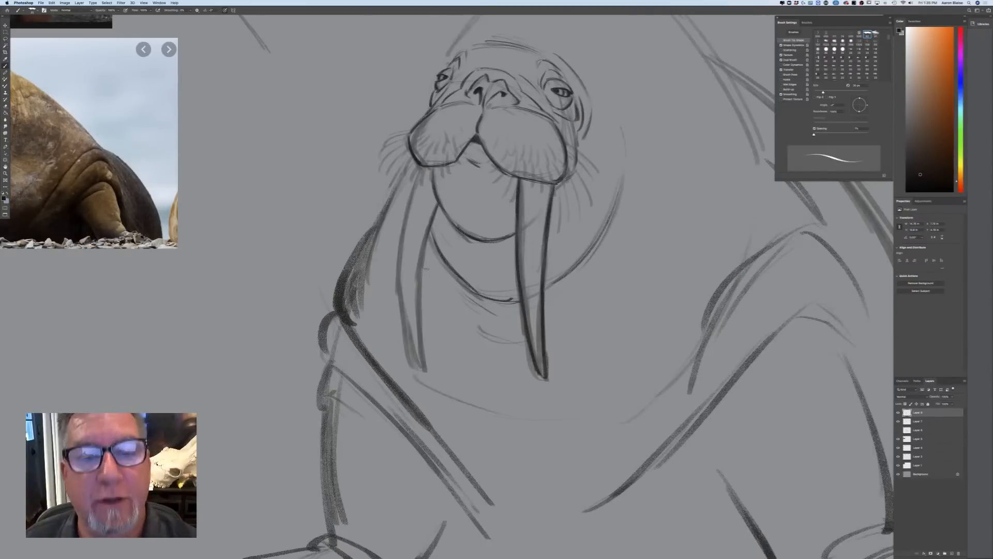
mouse_move(420, 168)
left_mouse_down()
mouse_move(400, 324)
mouse_move(417, 367)
left_mouse_up()
left_click_drag(424, 249, 426, 371)
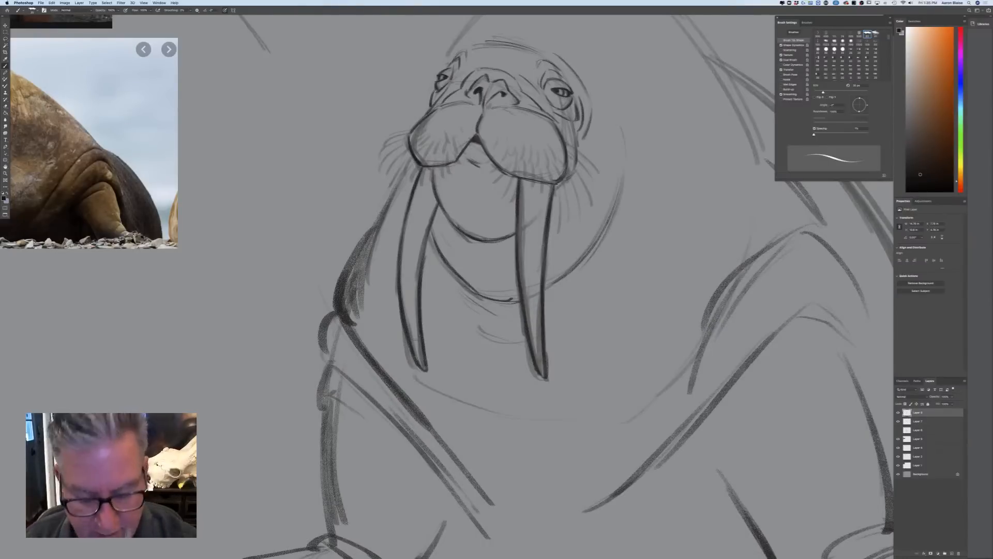
Ink the domed contour of the head from the far brow over the crown towards the back of the neck
key("super+minus")
key("super+minus")
key("super+minus")
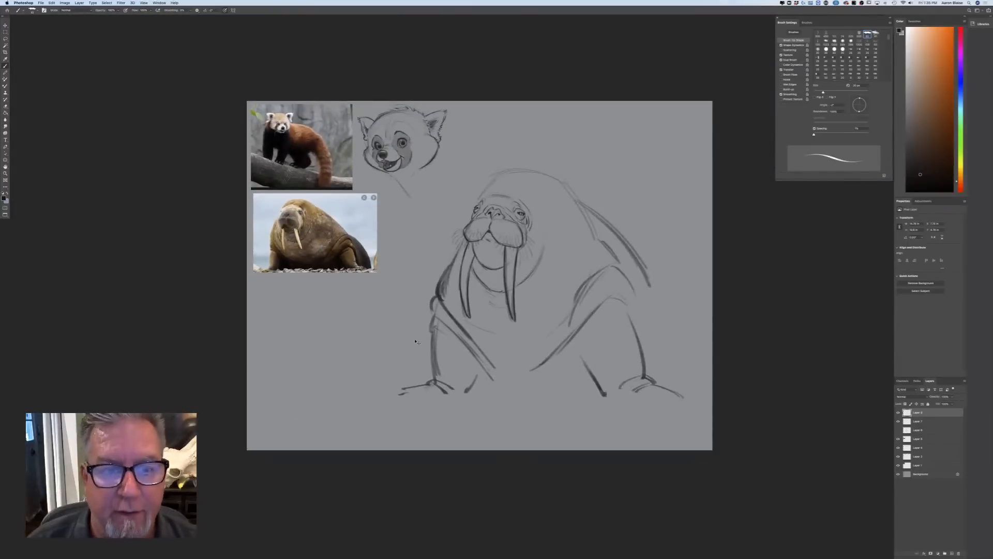
key("super+plus")
key("super+plus")
left_click_drag(491, 76, 461, 112)
mouse_move(503, 66)
left_mouse_down()
mouse_move(588, 61)
mouse_move(649, 96)
left_mouse_up()
left_click_drag(607, 67, 653, 101)
left_click_drag(542, 52, 585, 58)
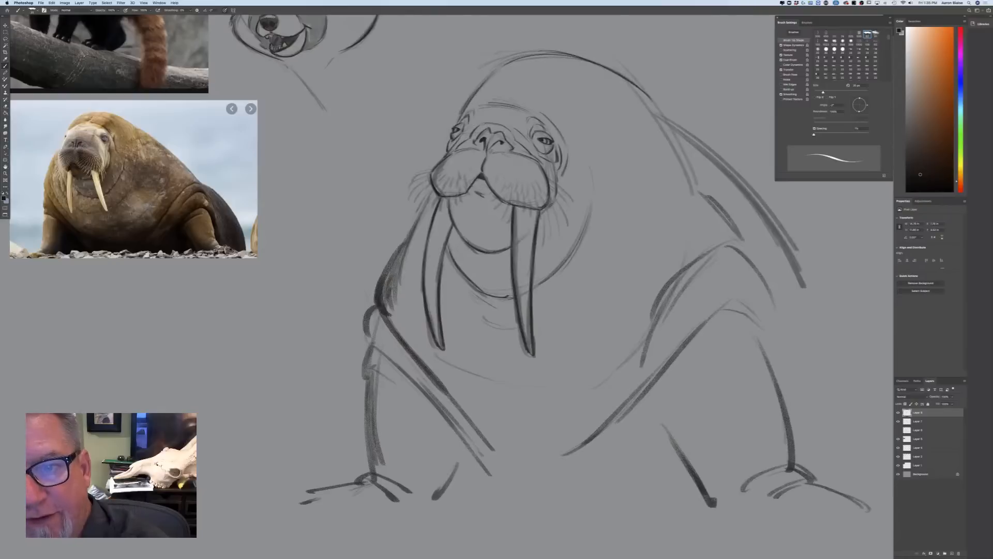
Ink the back of the neck, the crease behind it and the long sloping line of the back
mouse_move(647, 93)
left_mouse_down()
mouse_move(694, 176)
mouse_move(737, 225)
left_mouse_up()
left_click_drag(706, 186, 744, 235)
left_click_drag(672, 128, 770, 223)
left_click_drag(703, 150, 791, 255)
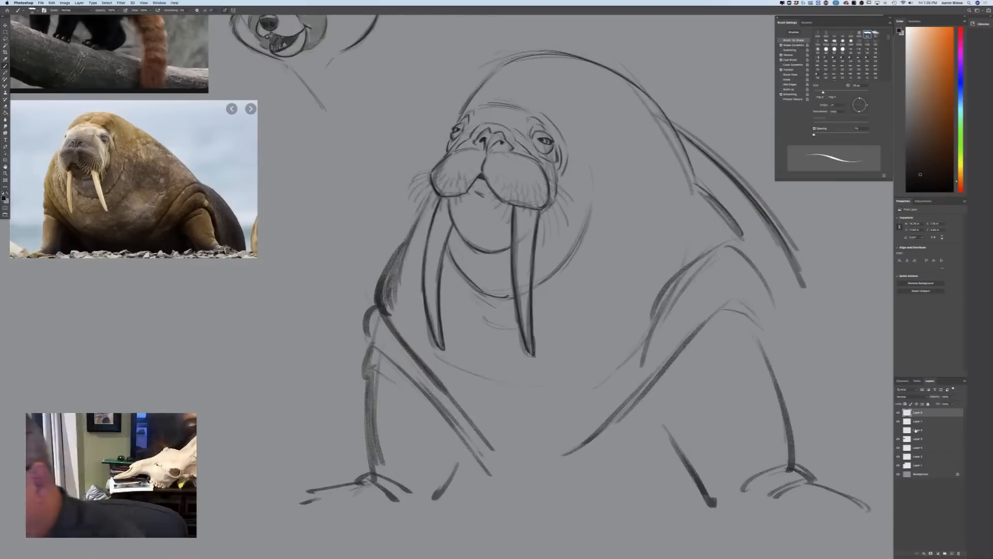
Add a new layer beneath the walrus line layers and set the foreground colour to a muted golden brown
left_click(921, 431)
left_click(948, 553)
left_click(4, 197)
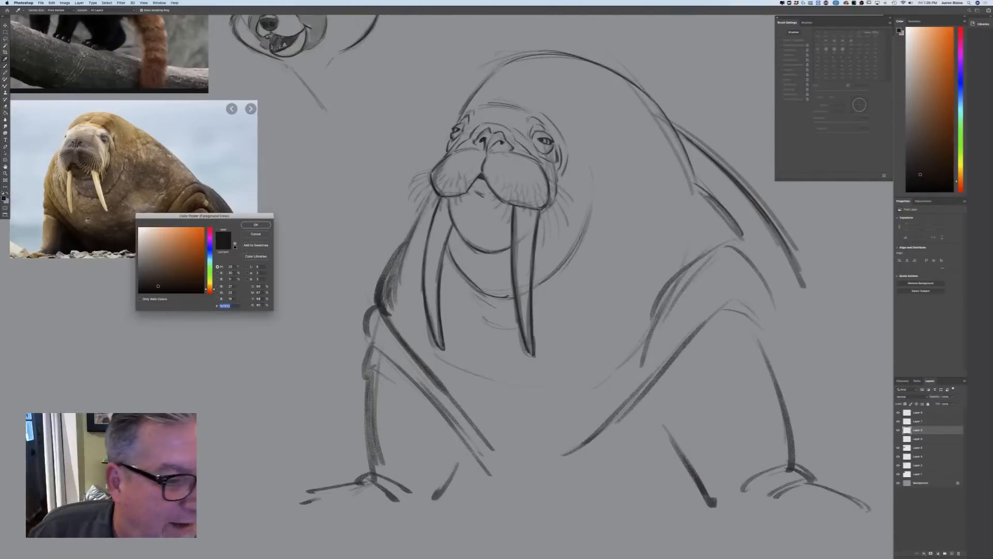
left_click_drag(209, 282, 210, 286)
left_click(173, 259)
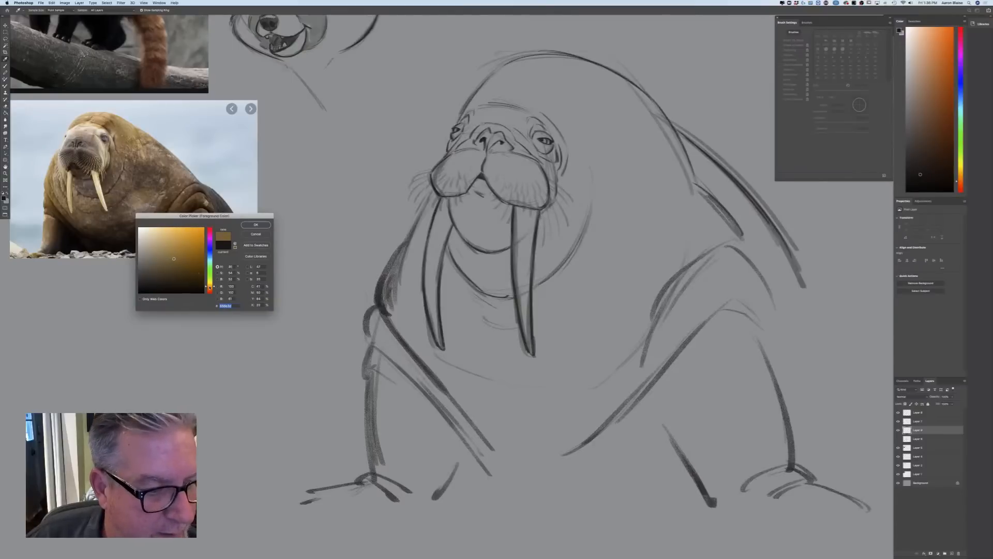
left_click_drag(174, 258, 171, 253)
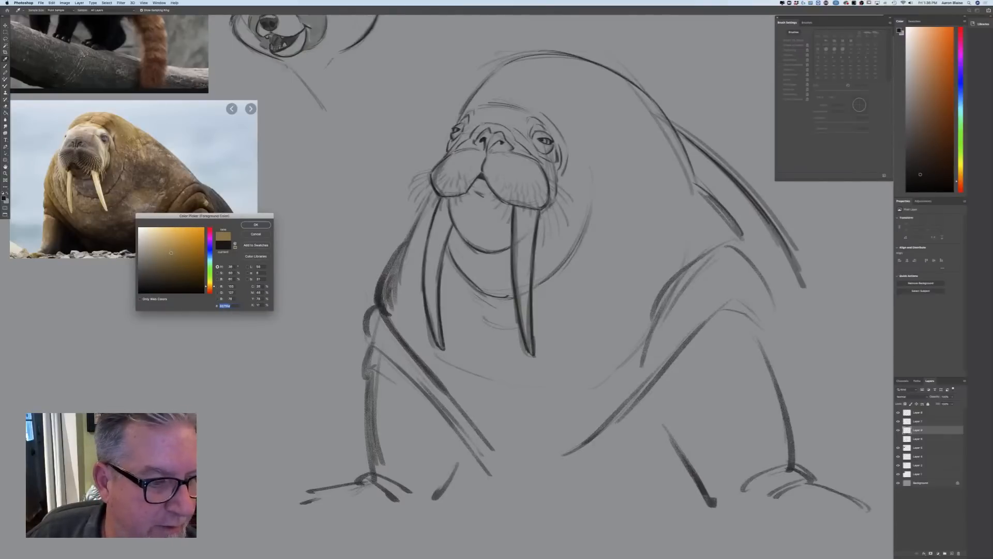
left_click(246, 226)
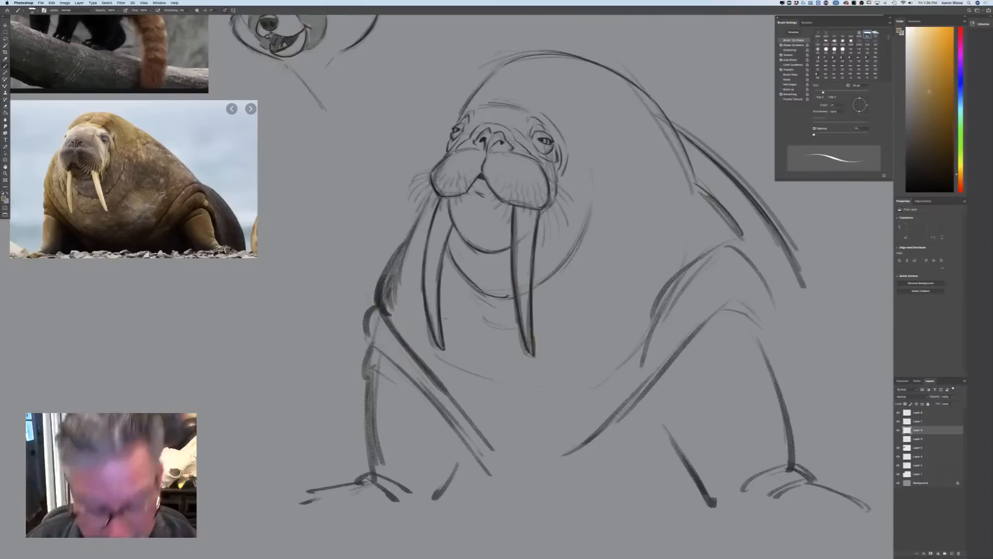
Switch to a textured painting brush, enlarge it and block in the walrus's head and upper neck with golden brown
left_click(39, 12)
left_click(111, 103)
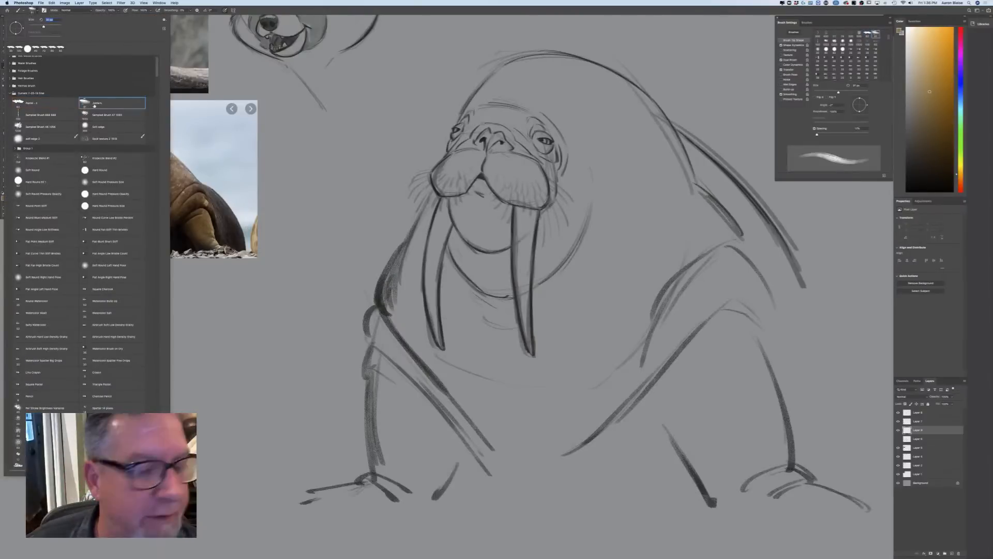
left_click(459, 279)
key("]")
key("]")
key("]")
key("]")
key("]")
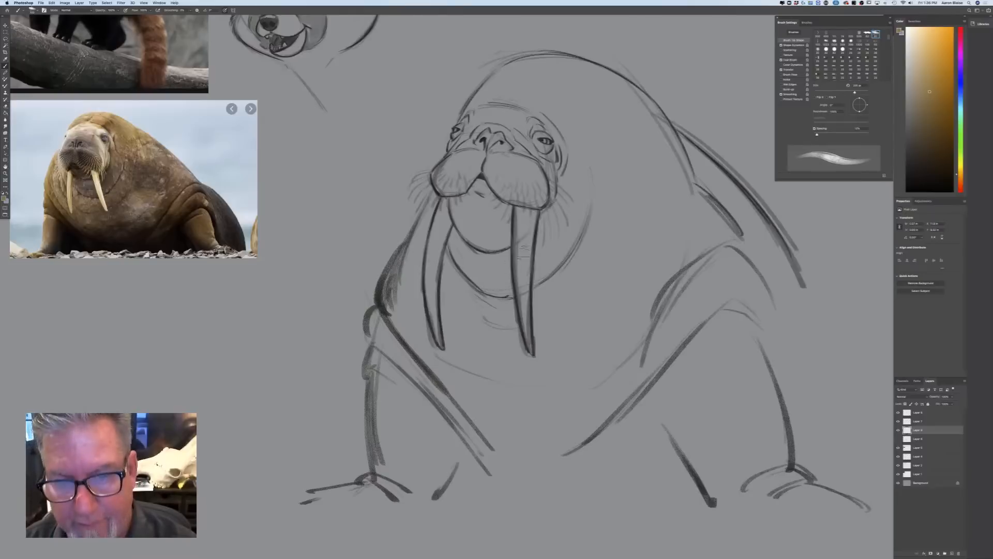
left_click_drag(570, 169, 563, 211)
mouse_move(556, 253)
left_mouse_down()
mouse_move(572, 155)
mouse_move(592, 212)
mouse_move(624, 171)
mouse_move(597, 225)
mouse_move(556, 138)
mouse_move(642, 155)
mouse_move(635, 99)
mouse_move(645, 98)
mouse_move(566, 62)
mouse_move(600, 93)
mouse_move(512, 64)
mouse_move(473, 124)
mouse_move(510, 94)
mouse_move(549, 150)
mouse_move(489, 171)
mouse_move(450, 165)
mouse_move(450, 145)
mouse_move(438, 183)
mouse_move(504, 257)
mouse_move(450, 223)
left_mouse_up()
mouse_move(520, 217)
left_mouse_down()
mouse_move(541, 207)
mouse_move(553, 290)
mouse_move(579, 310)
mouse_move(605, 290)
left_mouse_up()
left_click_drag(616, 218, 611, 258)
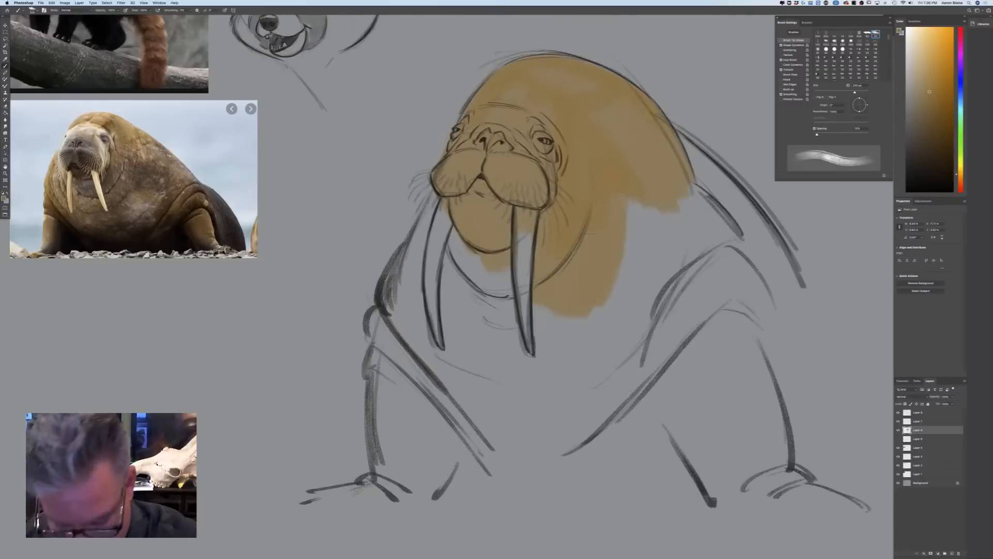
Fill the remaining neck, chest, shoulders and back with golden brown, fading out over the upper flippers
mouse_move(616, 192)
left_mouse_down()
mouse_move(621, 321)
mouse_move(672, 217)
mouse_move(719, 170)
mouse_move(750, 305)
mouse_move(569, 341)
mouse_move(492, 373)
mouse_move(440, 249)
mouse_move(455, 367)
mouse_move(409, 243)
mouse_move(383, 323)
mouse_move(427, 207)
left_mouse_up()
mouse_move(404, 326)
left_mouse_down()
mouse_move(400, 383)
mouse_move(450, 419)
mouse_move(517, 414)
mouse_move(658, 352)
mouse_move(595, 429)
left_mouse_up()
mouse_move(706, 311)
left_mouse_down()
mouse_move(585, 455)
mouse_move(543, 435)
left_mouse_up()
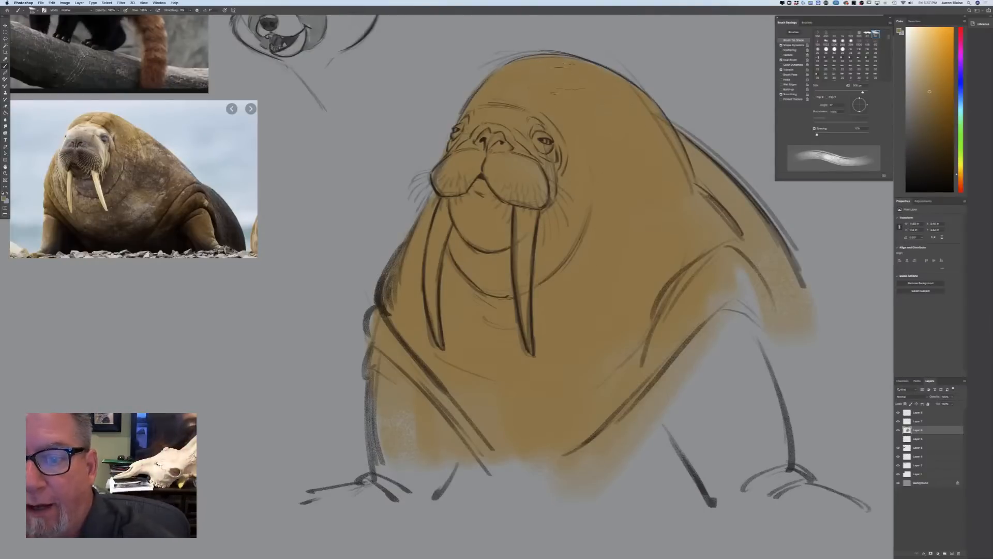
left_click_drag(745, 269, 786, 383)
mouse_move(735, 297)
left_mouse_down()
mouse_move(725, 362)
mouse_move(657, 409)
mouse_move(729, 396)
mouse_move(602, 372)
left_mouse_up()
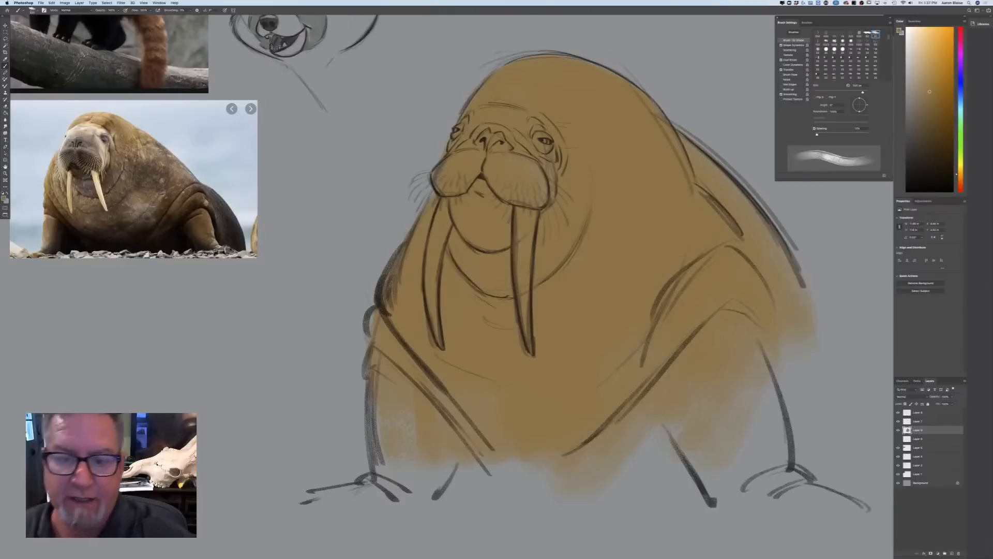
Set the foreground colour to a muted reddish orange and tint the walrus's muzzle, chin and eye areas
left_click(4, 199)
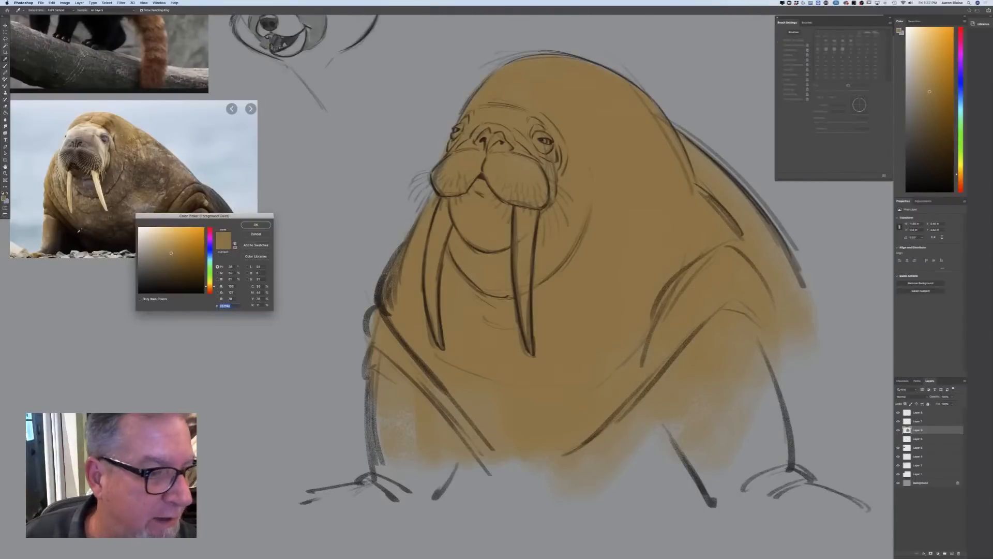
left_click_drag(210, 287, 210, 290)
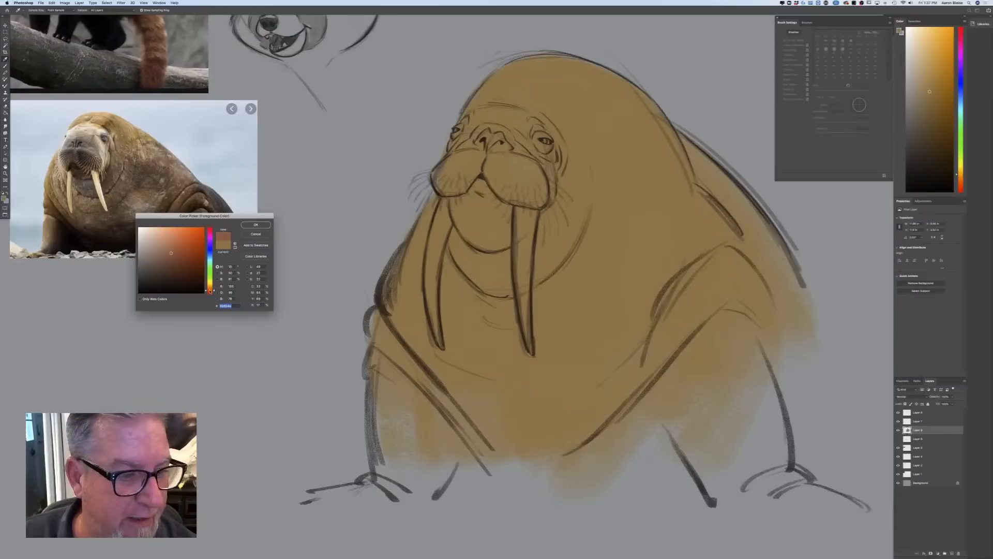
left_click(181, 240)
left_click(256, 225)
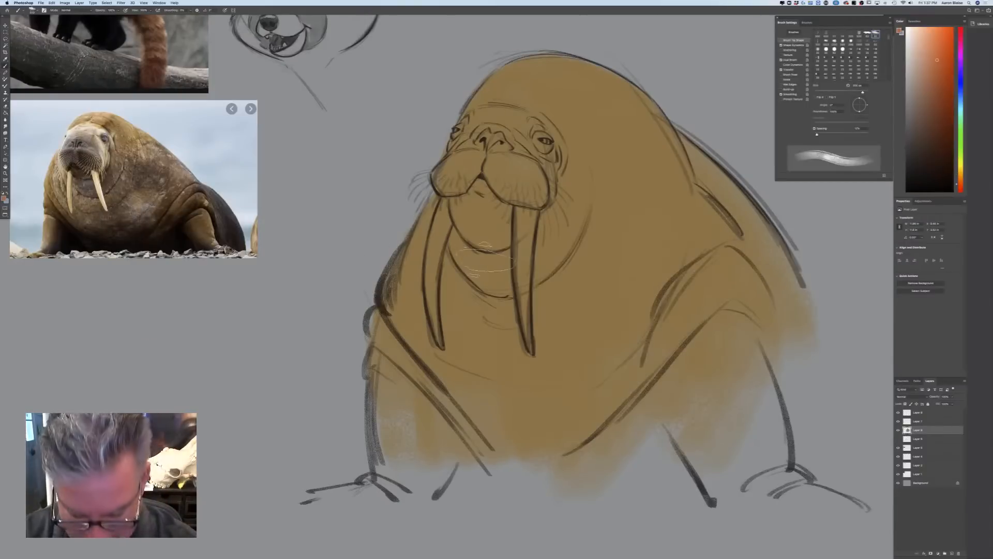
mouse_move(543, 160)
left_mouse_down()
mouse_move(543, 139)
mouse_move(523, 130)
left_mouse_up()
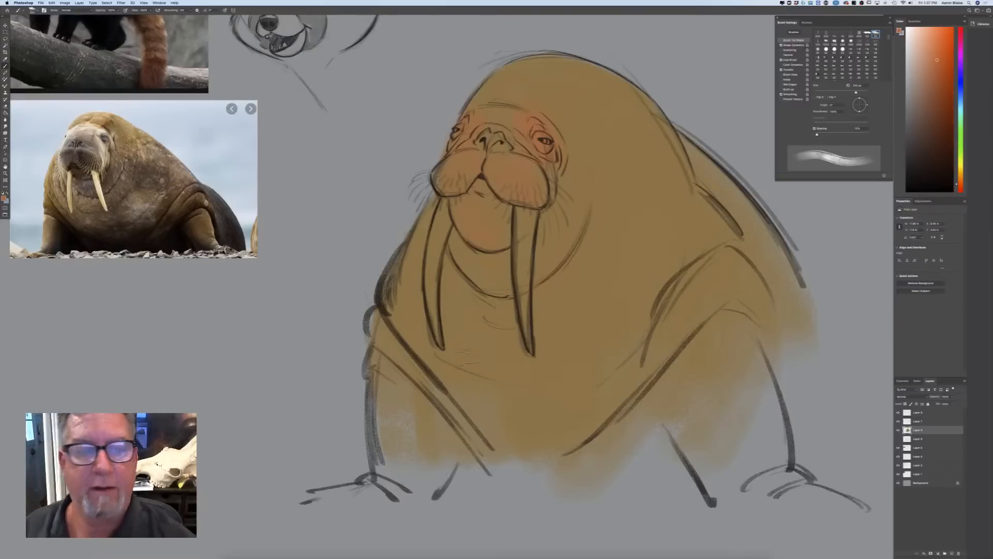
Set the foreground colour to a warm off-white, reduce the brush size and fill in both of the walrus's tusks
left_click(4, 199)
left_click(210, 288)
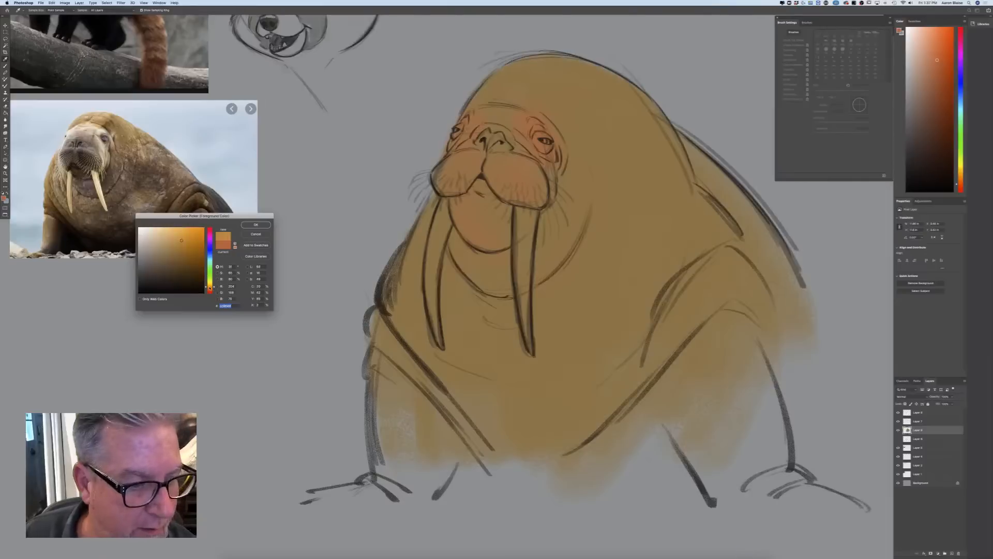
left_click(147, 231)
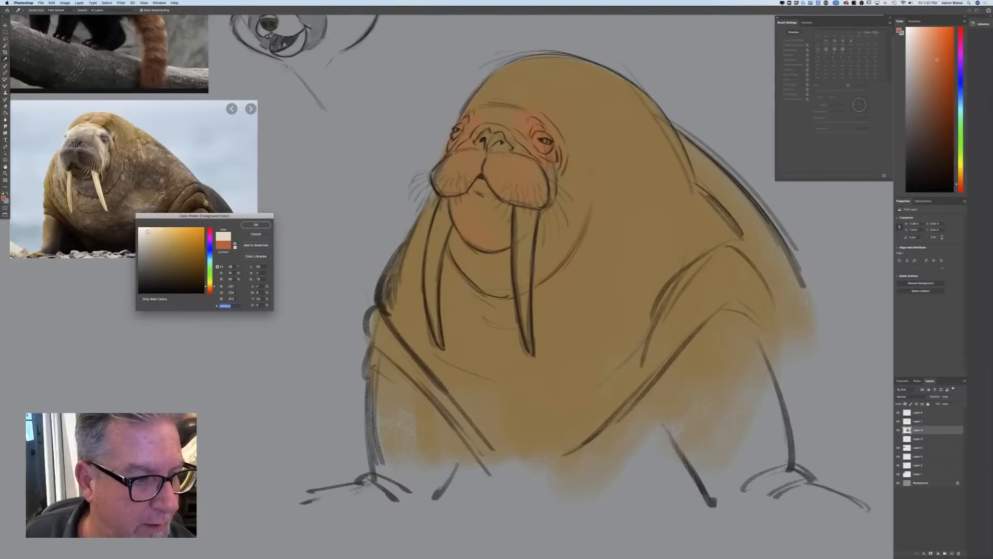
key("Return")
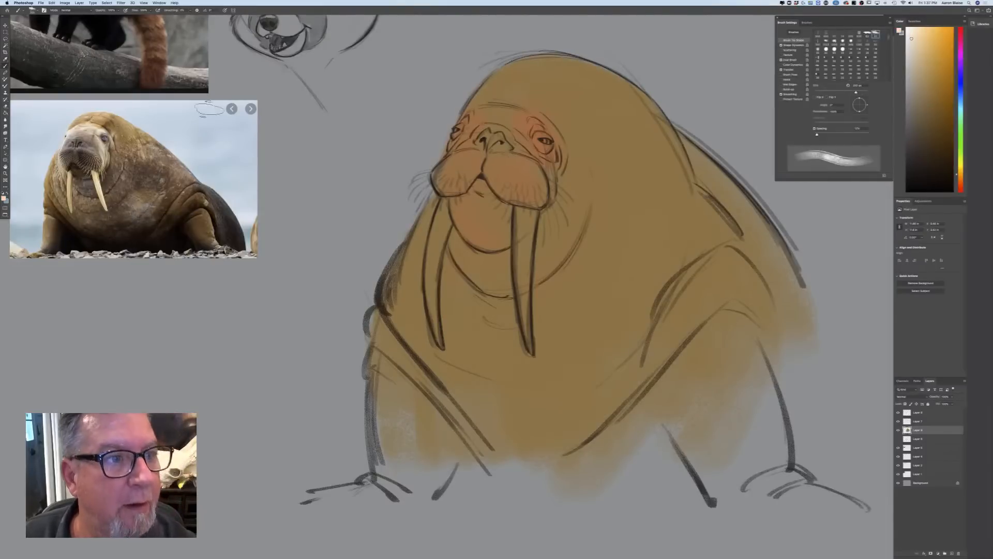
left_click(225, 11)
key("bracketleft")
key("bracketleft")
mouse_move(532, 211)
left_mouse_down()
mouse_move(518, 259)
mouse_move(524, 295)
mouse_move(521, 249)
mouse_move(522, 350)
left_mouse_up()
key("bracketleft")
key("bracketleft")
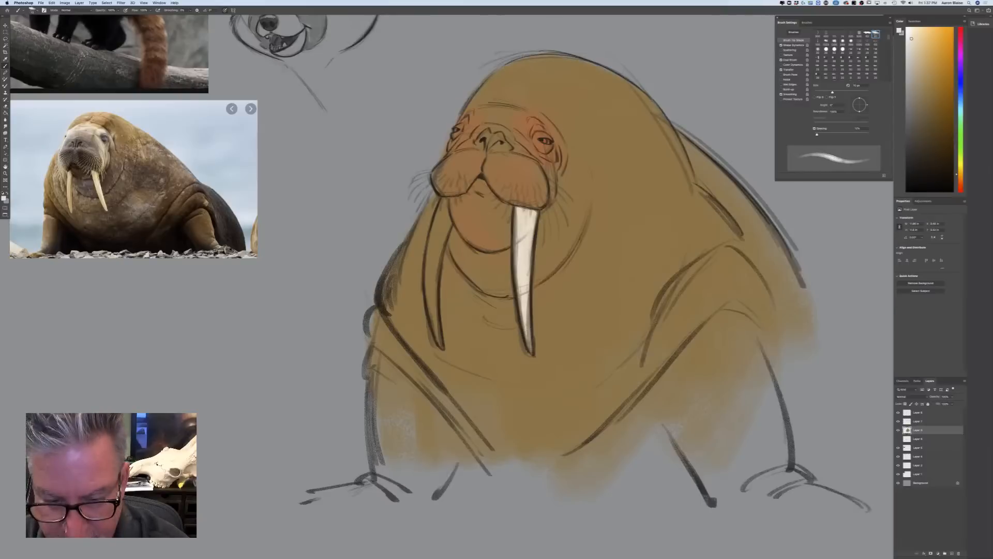
left_click_drag(535, 212, 532, 254)
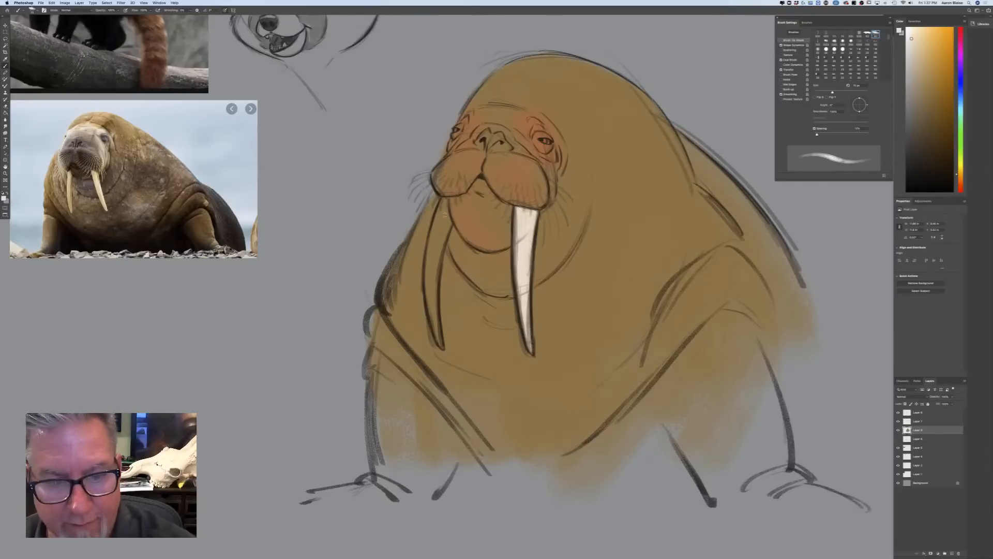
mouse_move(448, 222)
left_mouse_down()
mouse_move(445, 202)
mouse_move(429, 295)
mouse_move(441, 350)
left_mouse_up()
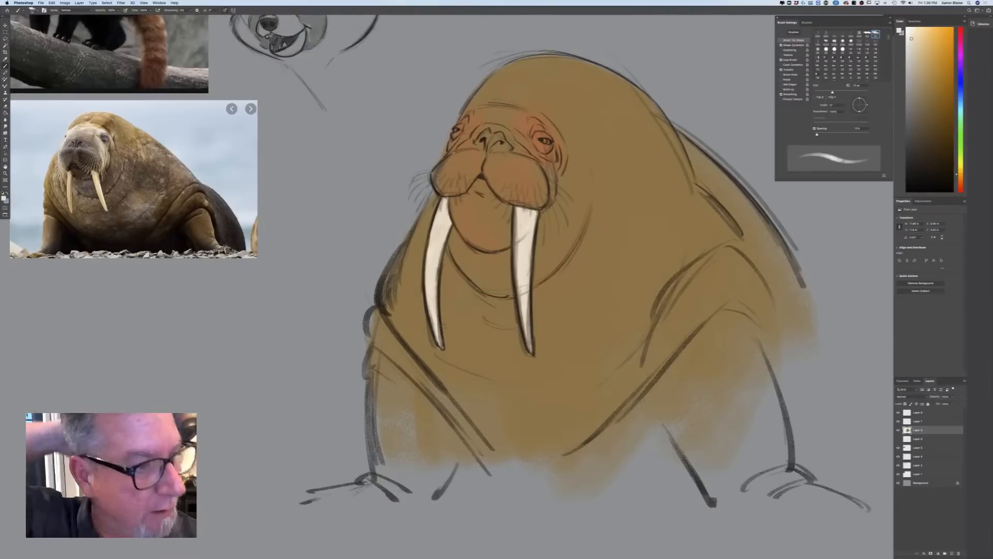
Set the foreground colour to a dark reddish brown and shade the sockets around both of the walrus's eyes
left_click(3, 198)
left_click(210, 291)
left_click(186, 257)
left_click(256, 225)
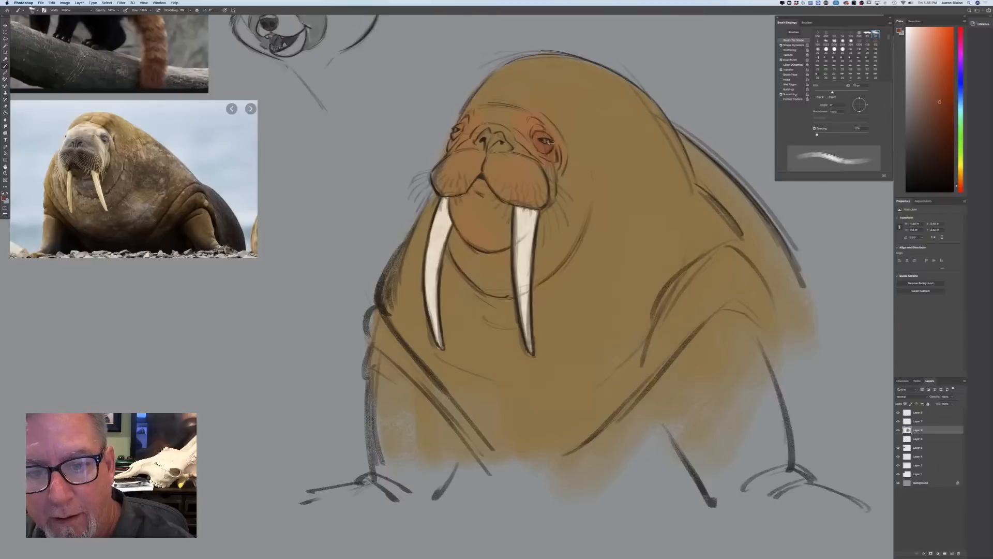
mouse_move(541, 134)
left_mouse_down()
mouse_move(550, 151)
mouse_move(549, 139)
mouse_move(537, 146)
left_mouse_up()
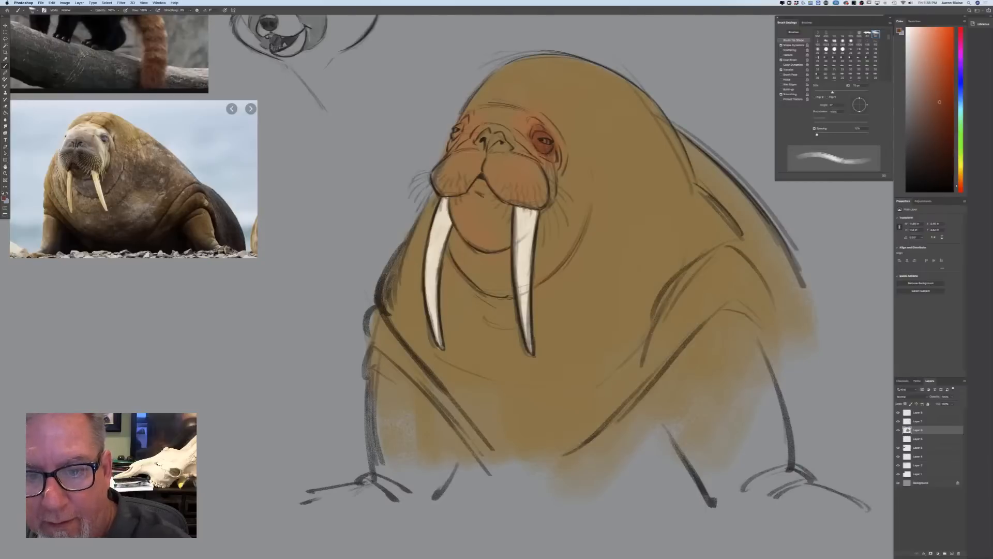
mouse_move(460, 128)
left_mouse_down()
mouse_move(457, 136)
mouse_move(465, 122)
left_mouse_up()
Enlarge the brush and darken the walrus's nose and nostrils with the reddish brown
key("bracketright")
key("bracketright")
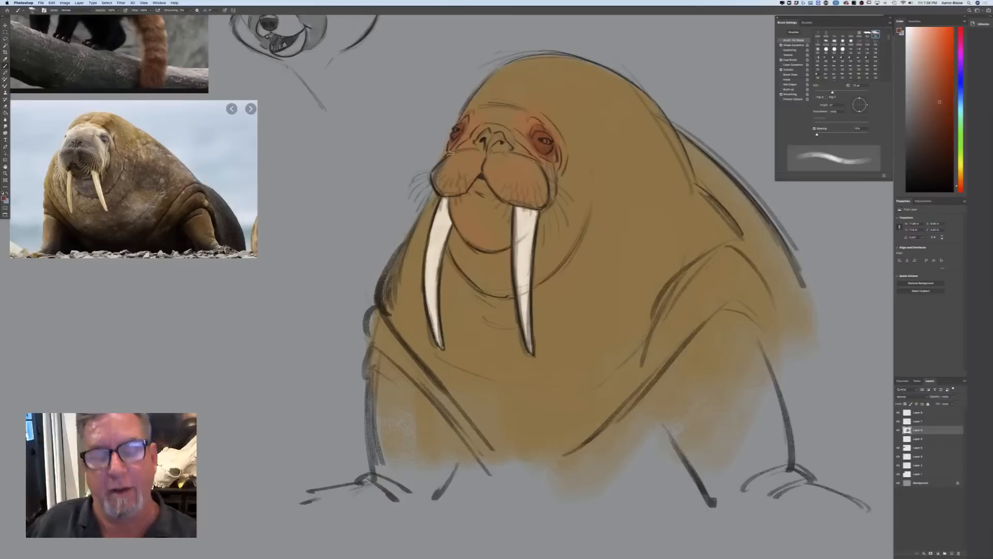
key("bracketright")
mouse_move(492, 127)
left_mouse_down()
mouse_move(501, 141)
mouse_move(486, 133)
mouse_move(473, 143)
mouse_move(504, 146)
mouse_move(482, 136)
left_mouse_up()
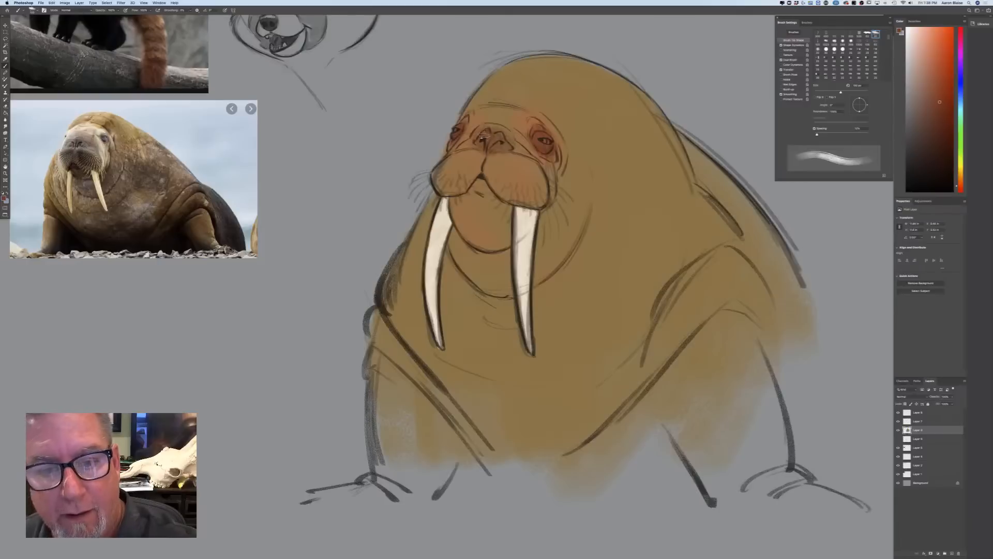
Set the foreground colour to a warm off-white and add a new layer at the top of the layer stack
left_click(5, 198)
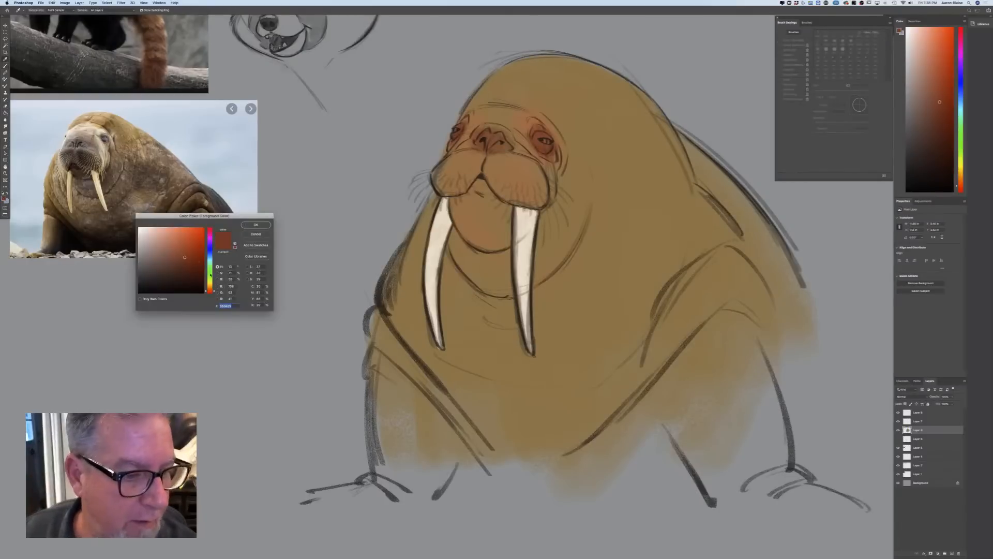
left_click(256, 225)
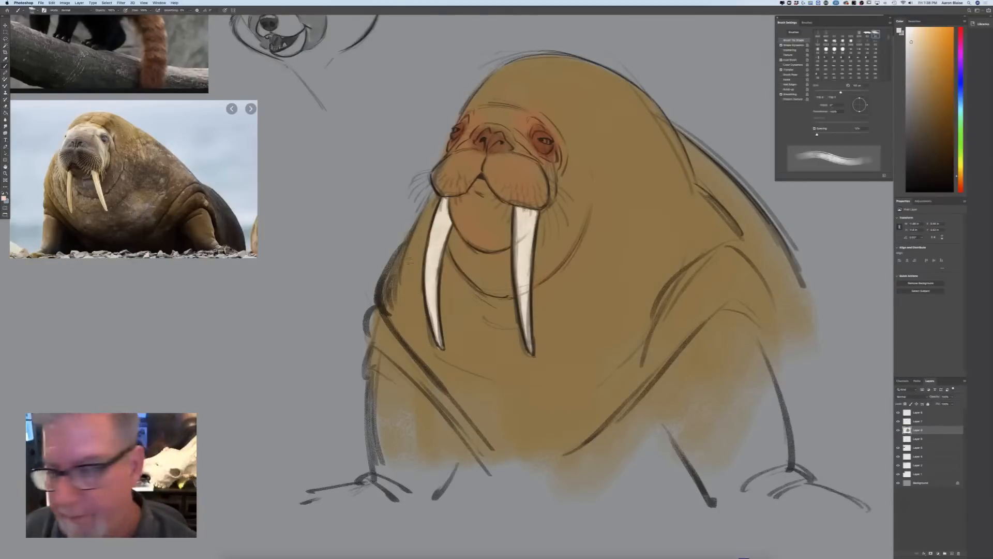
left_click(925, 413)
left_click(952, 554)
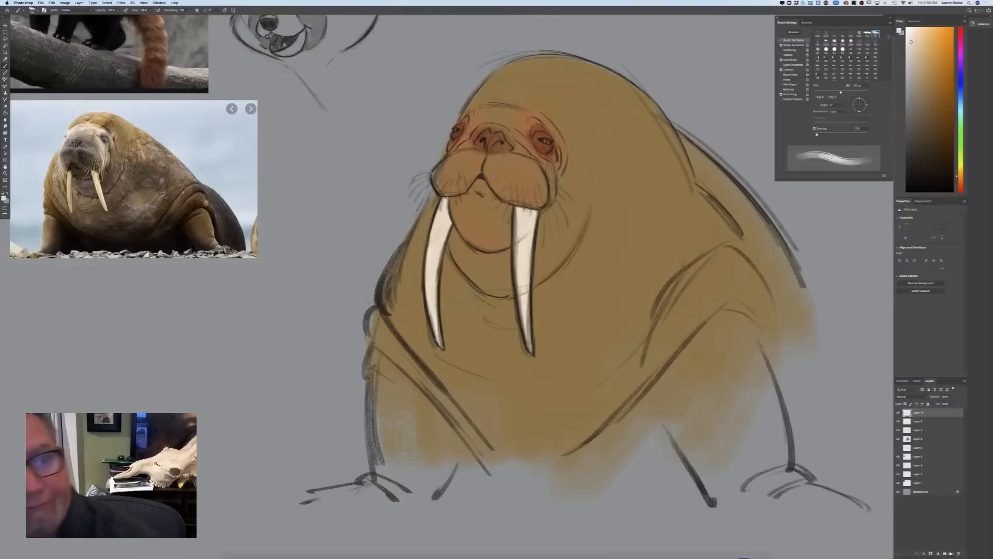
Switch to a fine line brush and draw long off-white whiskers fanning out from the edges of the muzzle
left_click(33, 10)
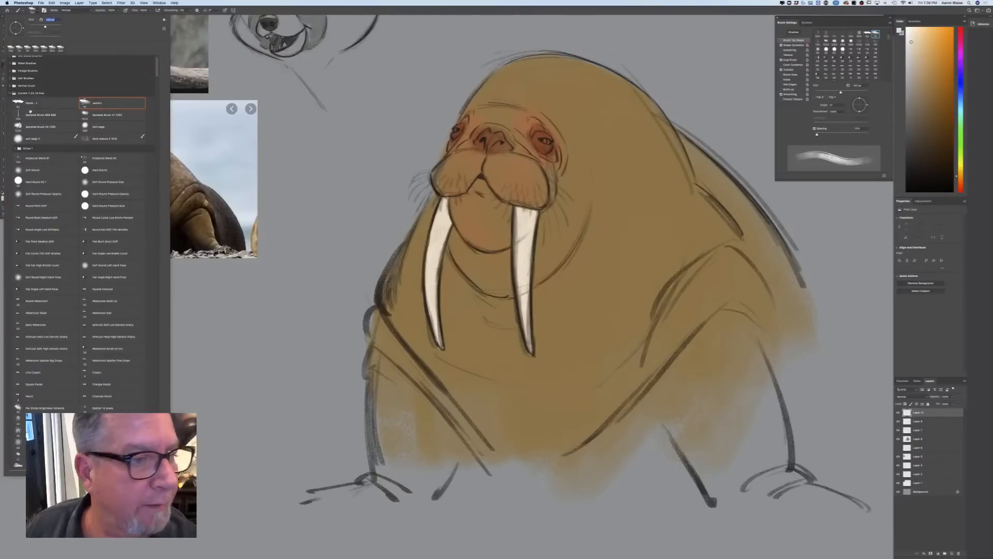
left_click(32, 103)
left_click(284, 211)
key("bracketleft")
key("bracketleft")
key("bracketleft")
key("bracketleft")
mouse_move(543, 178)
left_mouse_down()
mouse_move(577, 204)
mouse_move(570, 224)
left_mouse_up()
left_click(226, 10)
mouse_move(542, 192)
left_mouse_down()
mouse_move(561, 233)
mouse_move(548, 245)
left_mouse_up()
mouse_move(533, 199)
left_mouse_down()
mouse_move(539, 229)
mouse_move(526, 211)
mouse_move(506, 226)
mouse_move(490, 204)
mouse_move(435, 214)
left_mouse_up()
mouse_move(439, 193)
left_mouse_down()
mouse_move(425, 219)
mouse_move(407, 186)
left_mouse_up()
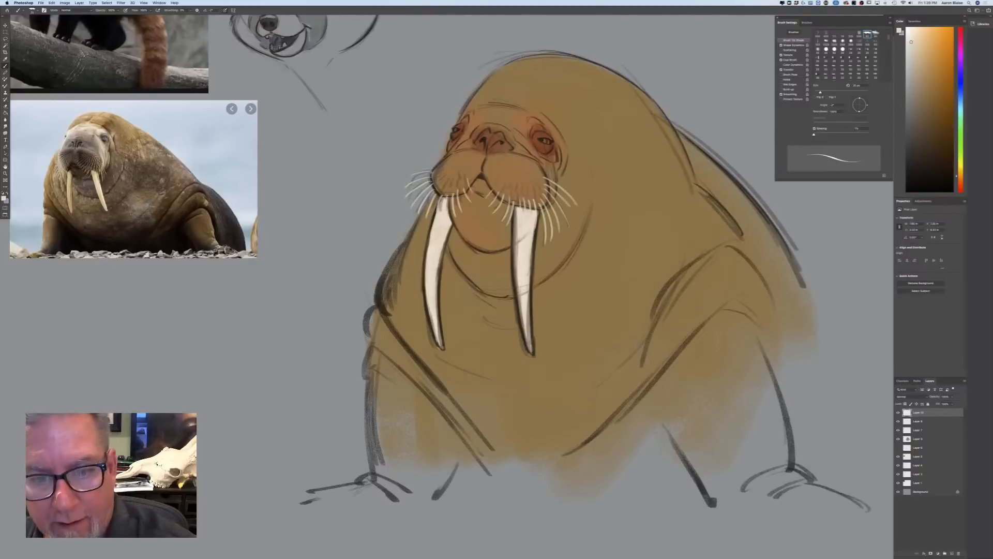
Draw shorter off-white whiskers across both muzzle pads, between the mouth and the outer whiskers
left_click_drag(538, 177, 555, 189)
mouse_move(538, 184)
left_mouse_down()
mouse_move(552, 200)
mouse_move(538, 218)
mouse_move(529, 208)
left_mouse_up()
mouse_move(519, 192)
left_mouse_down()
mouse_move(517, 210)
mouse_move(502, 203)
left_mouse_up()
mouse_move(506, 187)
left_mouse_down()
mouse_move(494, 199)
mouse_move(540, 185)
mouse_move(531, 195)
left_mouse_up()
left_click_drag(520, 182, 517, 193)
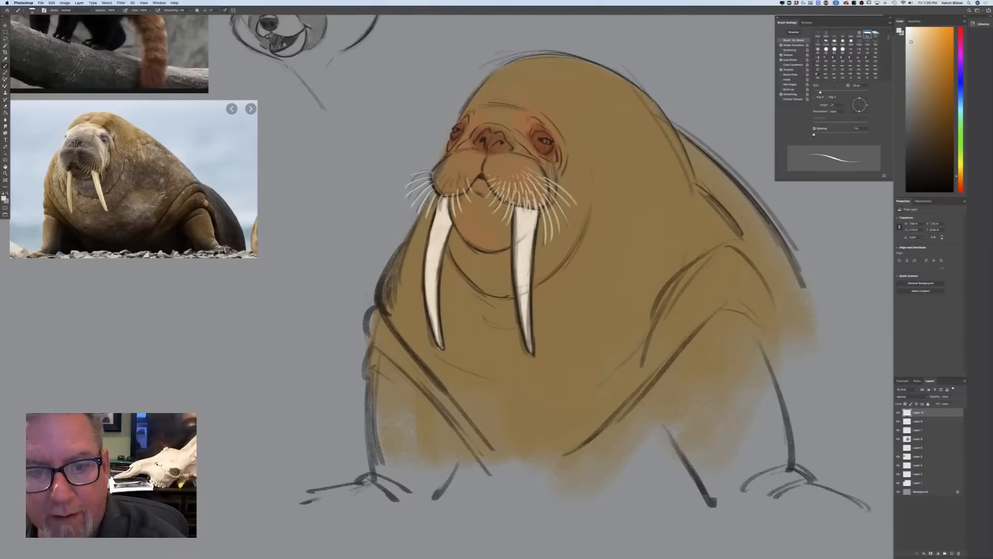
left_click_drag(437, 173, 426, 186)
left_click_drag(441, 177, 432, 199)
mouse_move(445, 186)
left_mouse_down()
mouse_move(439, 202)
mouse_move(452, 201)
left_mouse_up()
mouse_move(466, 181)
left_mouse_down()
mouse_move(460, 195)
mouse_move(438, 174)
left_mouse_up()
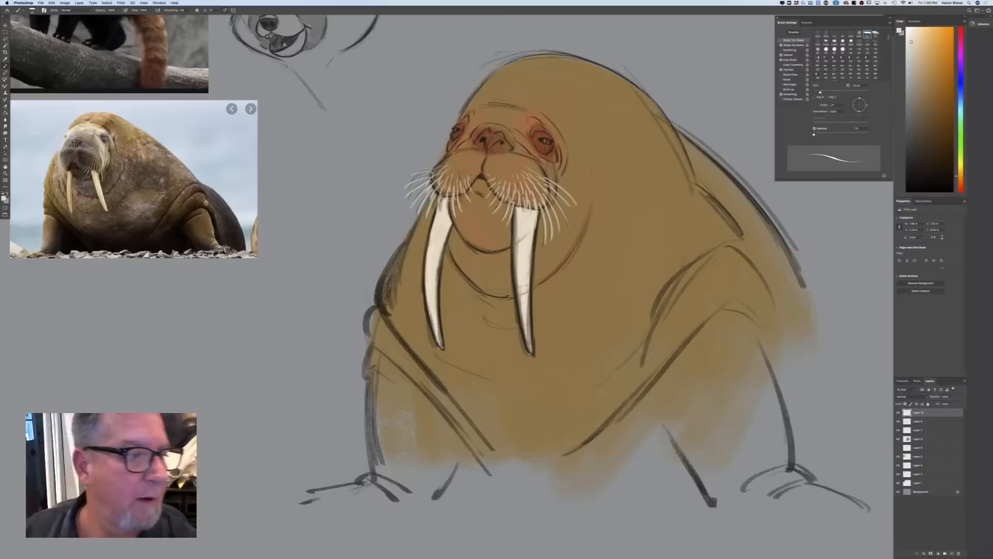
Set the foreground colour to a saturated burnt orange and colour the walrus's eyes
left_click(4, 199)
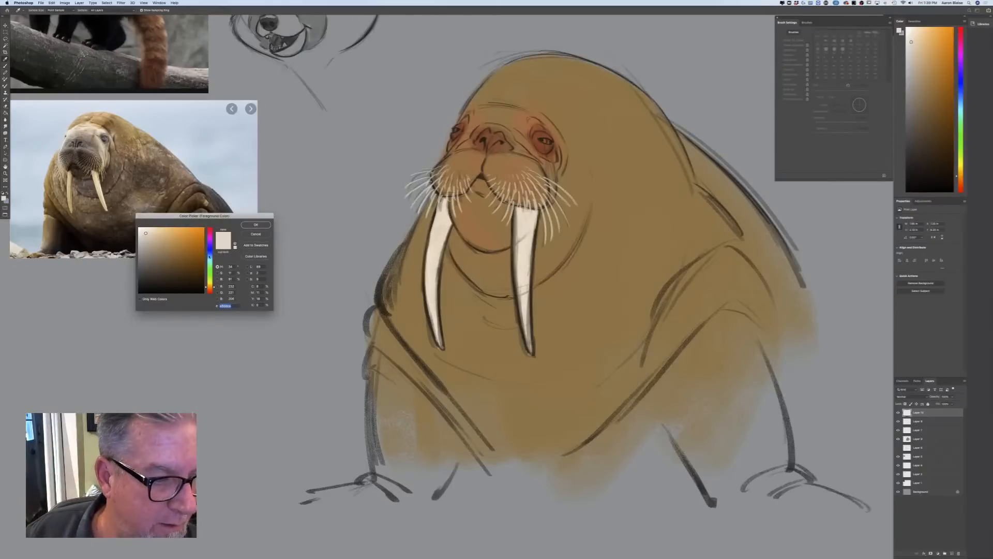
left_click(210, 255)
left_click_drag(209, 255, 210, 288)
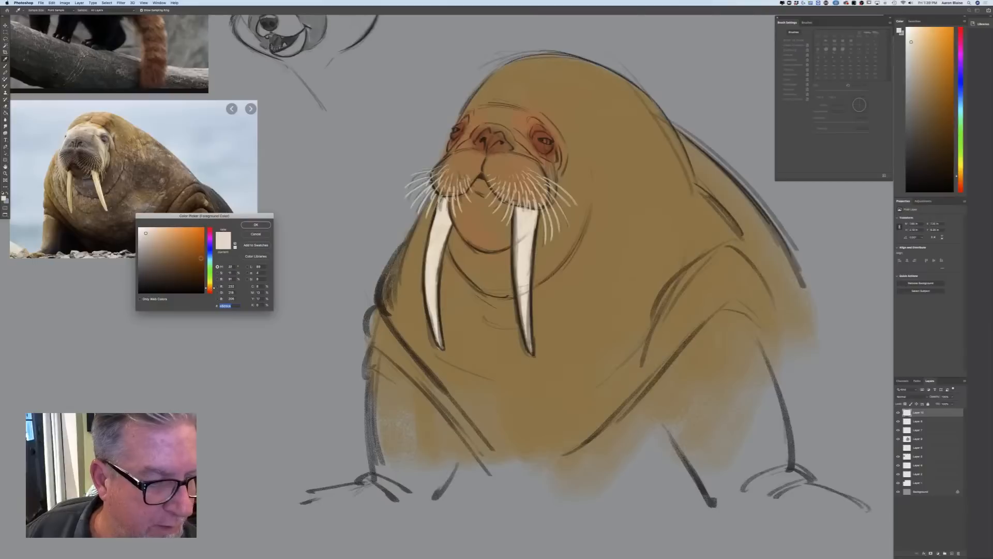
left_click(201, 256)
left_click(209, 291)
left_click(203, 249)
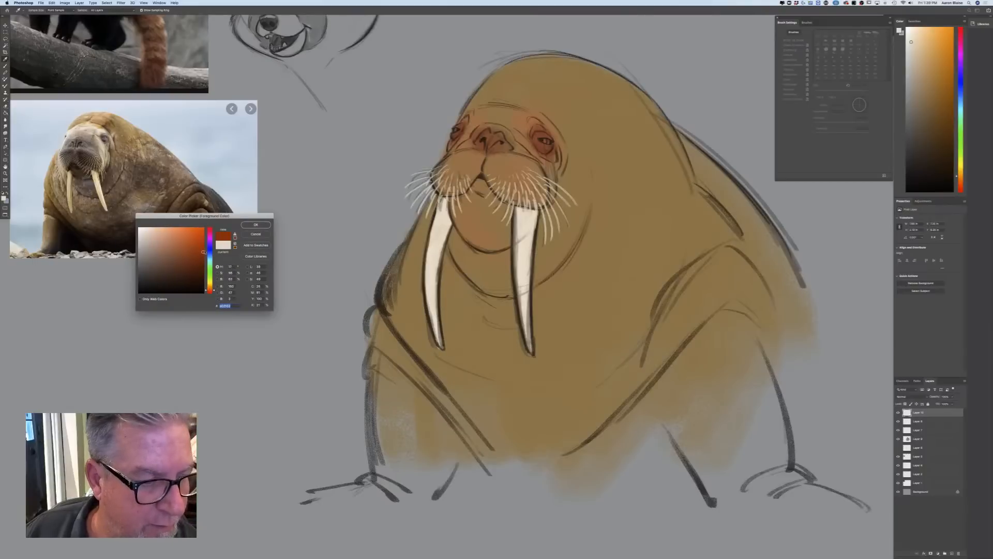
left_click(265, 224)
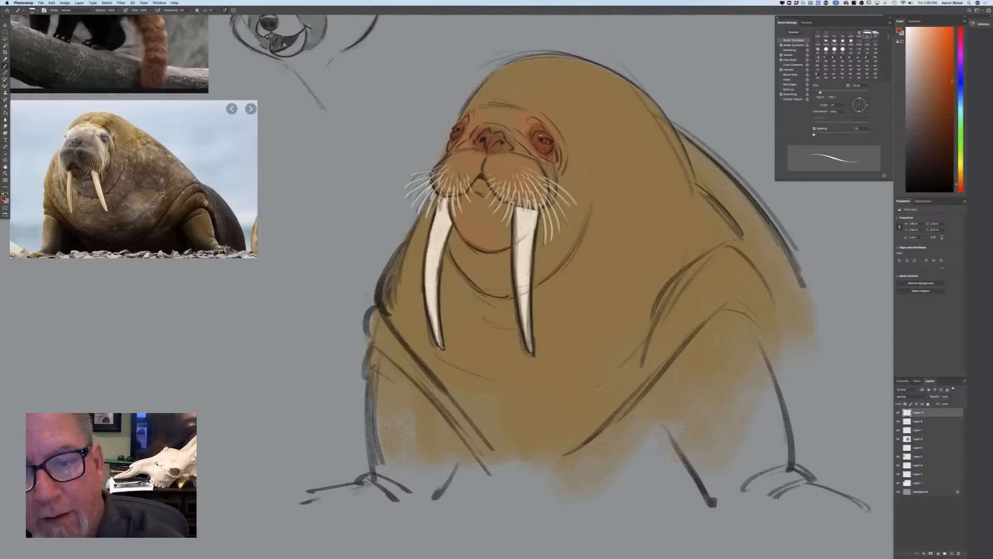
Set the foreground colour to near-white and add small highlights to the walrus's eyes
left_click(3, 198)
left_click(146, 231)
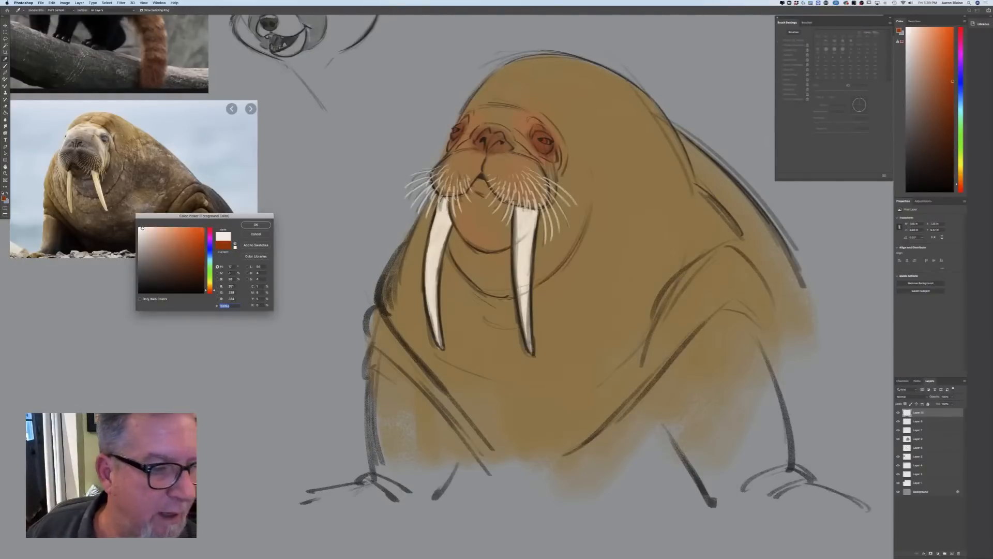
left_click(264, 224)
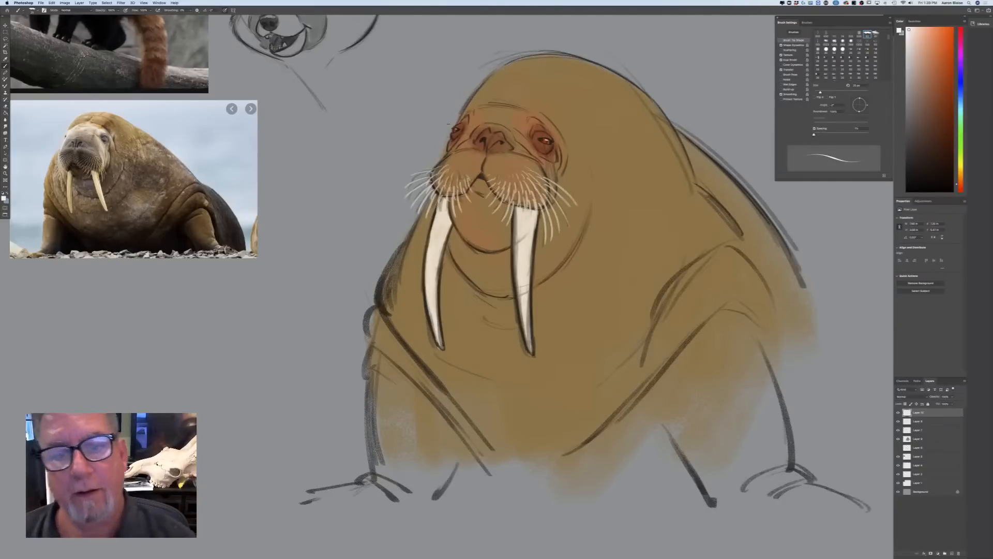
Select the walrus's line, colour and whisker layers and put them together in a group
key("super+minus")
key("super+minus")
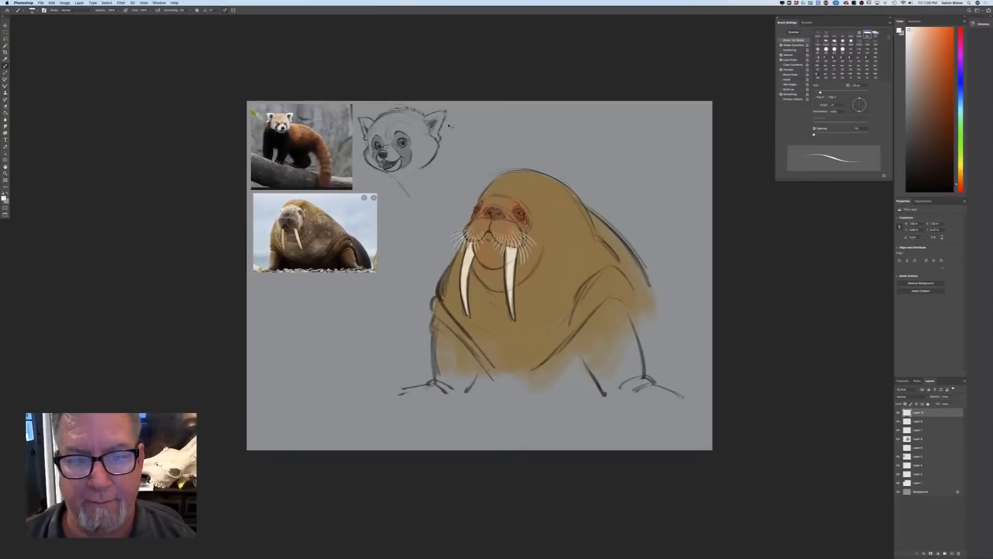
key("super+equal")
key("super+equal")
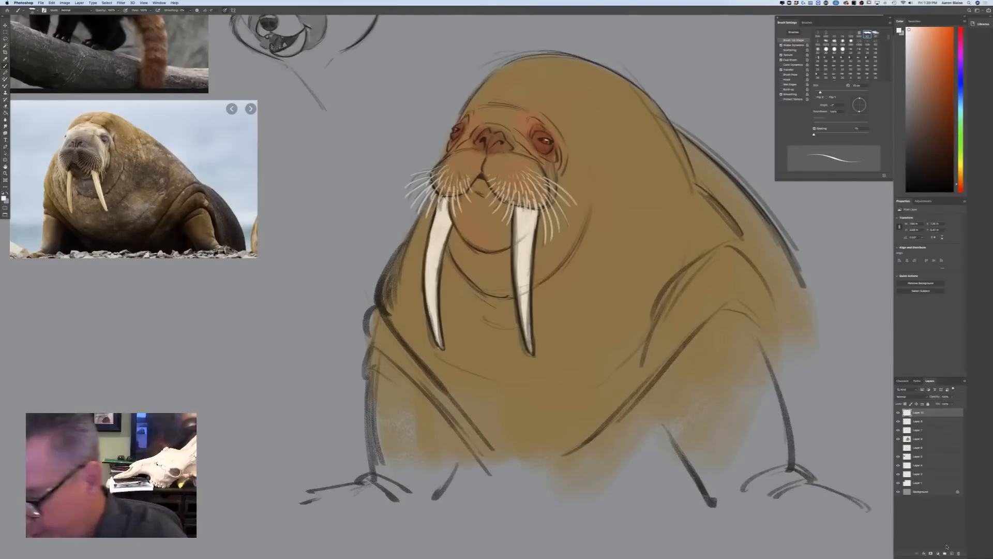
left_click(918, 439)
left_click(910, 410, "shift")
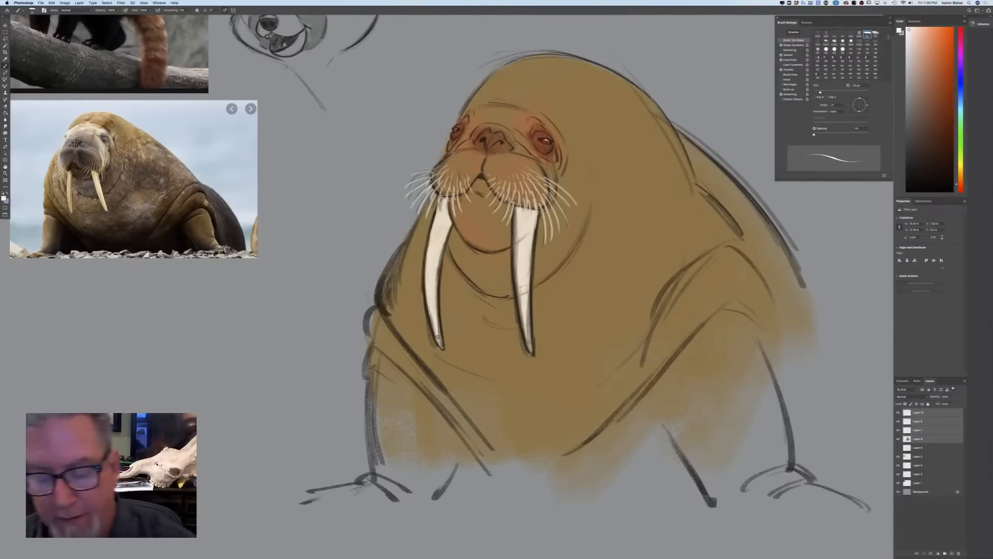
left_click(945, 553)
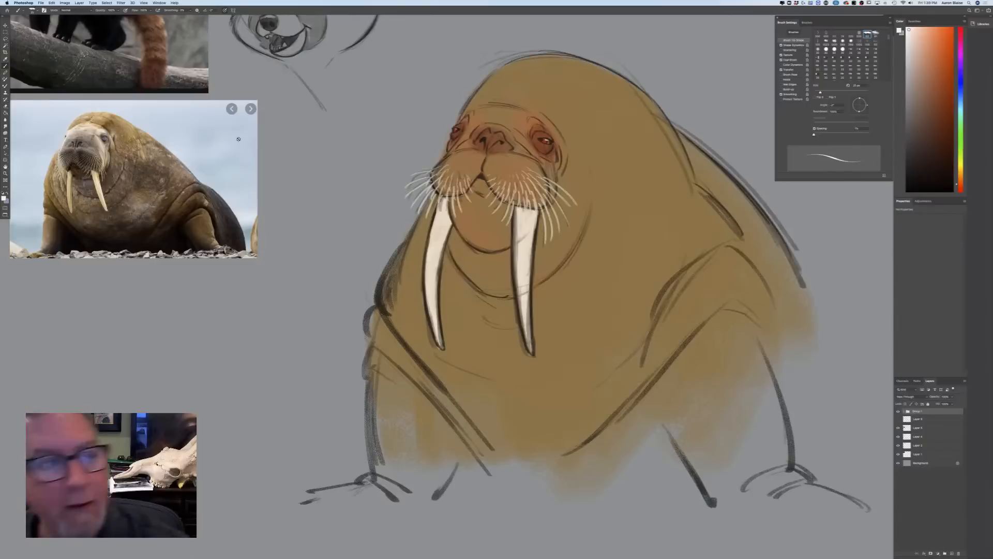
Scale the walrus group down with Free Transform, place it beside the walrus photo and return to the Brush tool
left_click(52, 2)
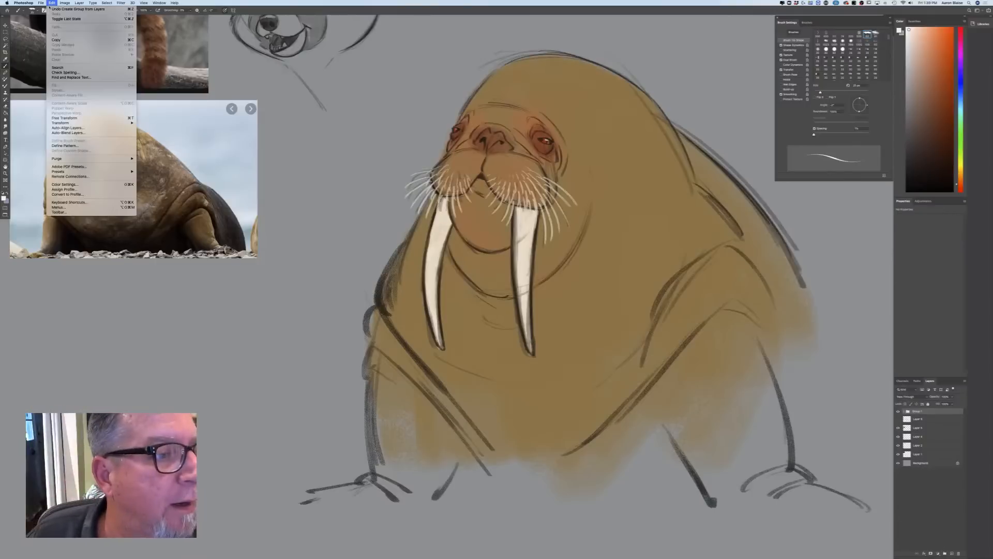
left_click(61, 119)
key("super+minus")
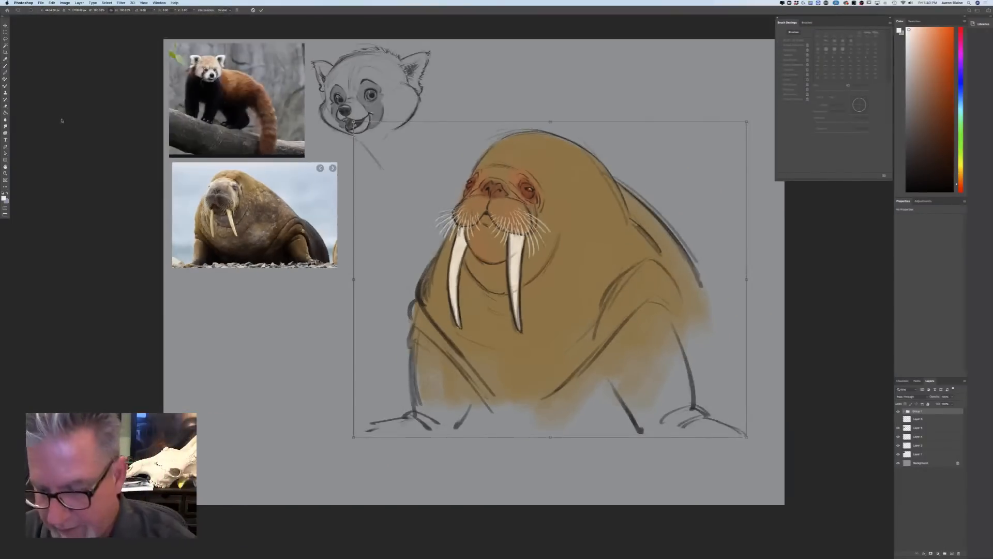
left_click_drag(747, 437, 522, 277)
left_click_drag(402, 247, 381, 274)
left_click_drag(510, 295, 497, 284)
key("Return")
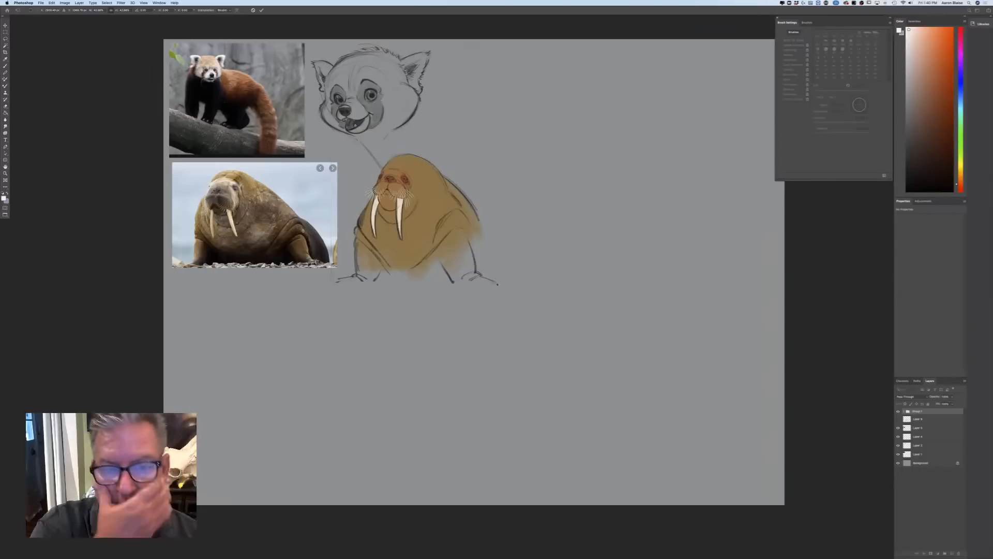
key("b")
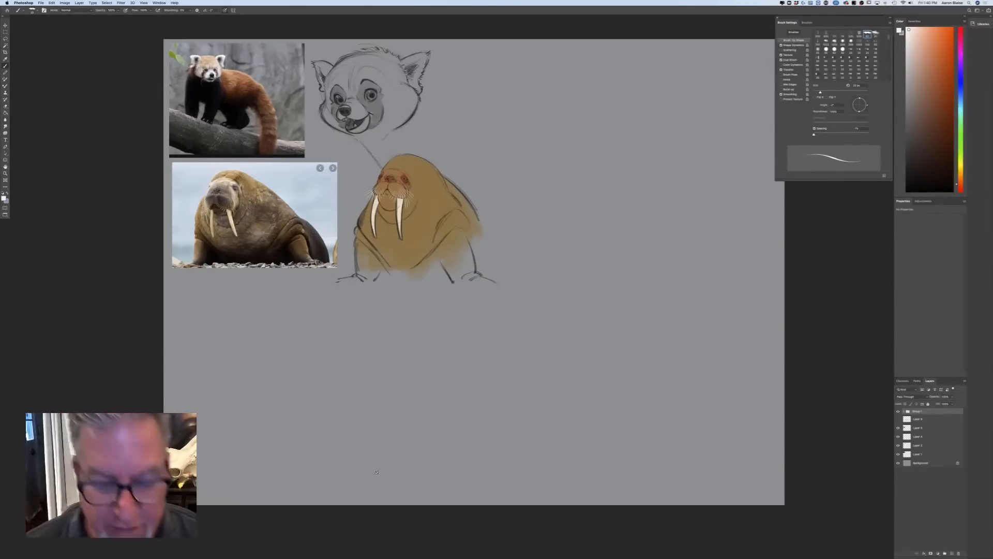
Switch to Photos, move its window over the upper part of the canvas and enlarge it
mouse_move(406, 552)
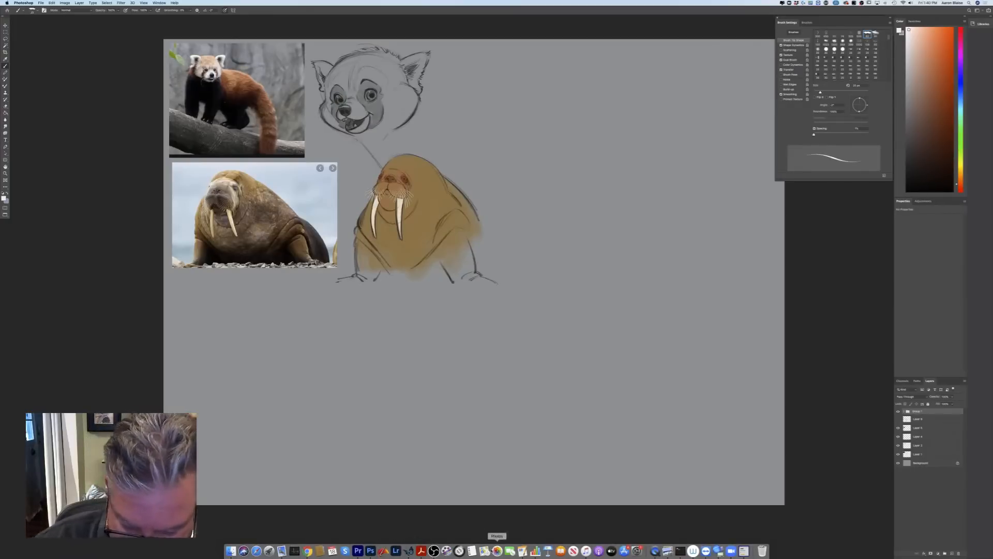
left_click(497, 550)
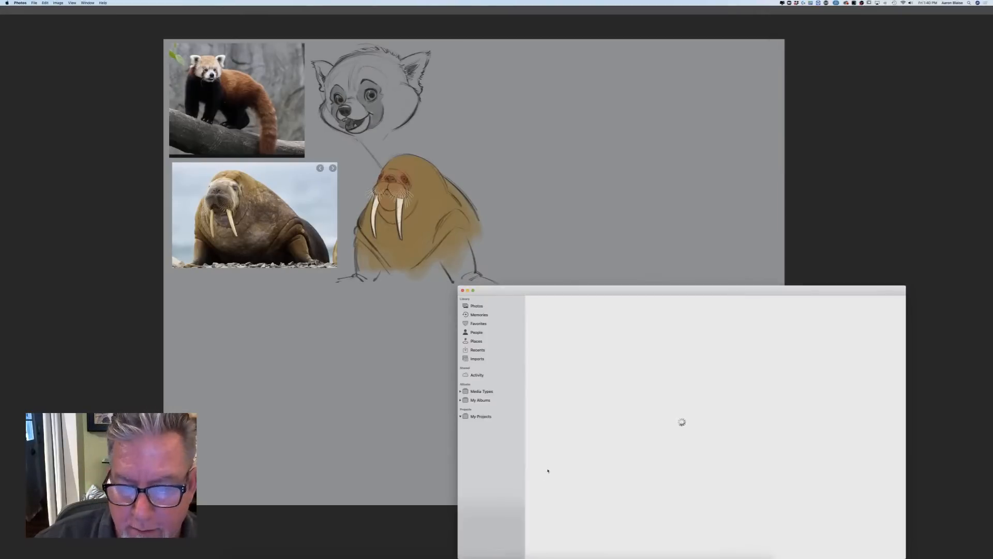
left_click_drag(558, 292, 215, 50)
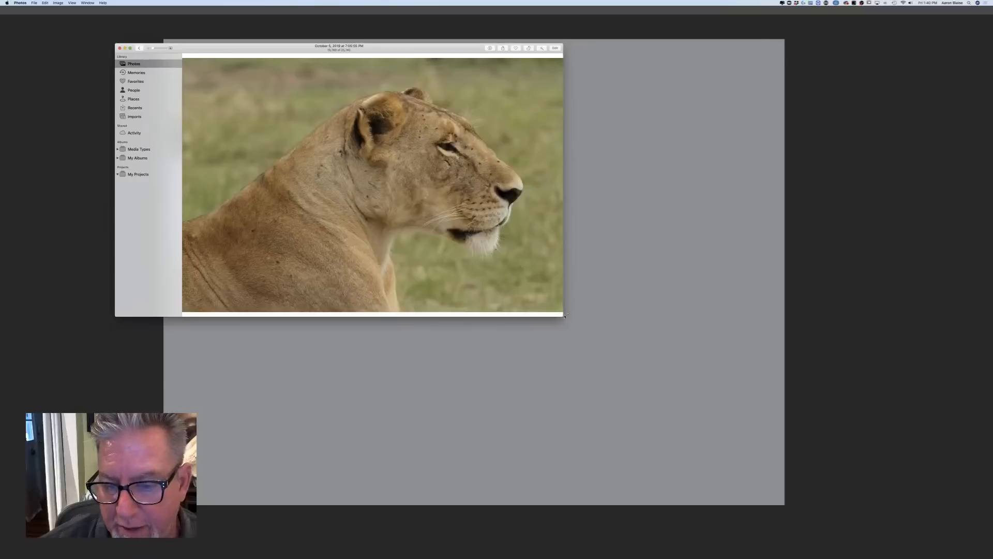
left_click_drag(561, 315, 681, 410)
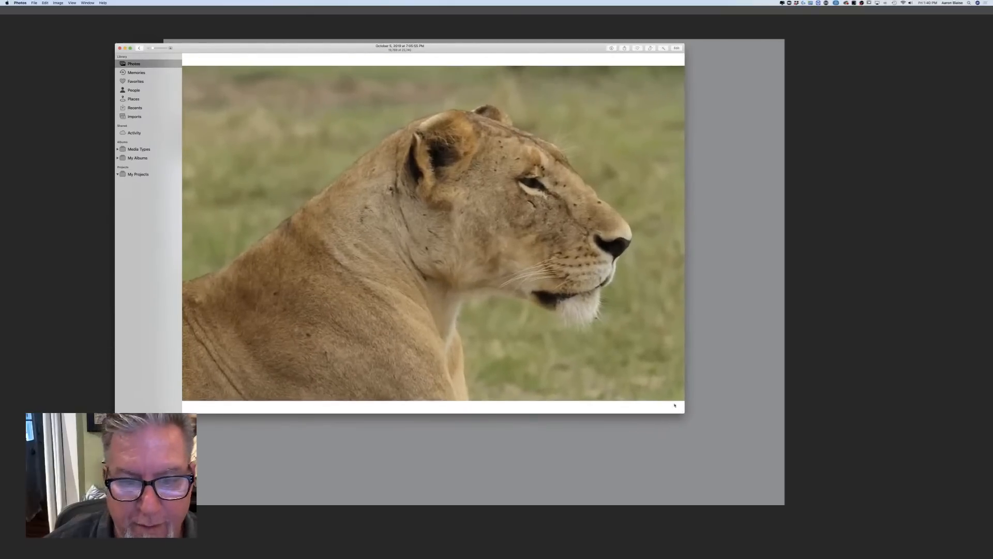
Browse the whole photo library's thumbnails for the next animal reference and close the Photos window
key("Escape")
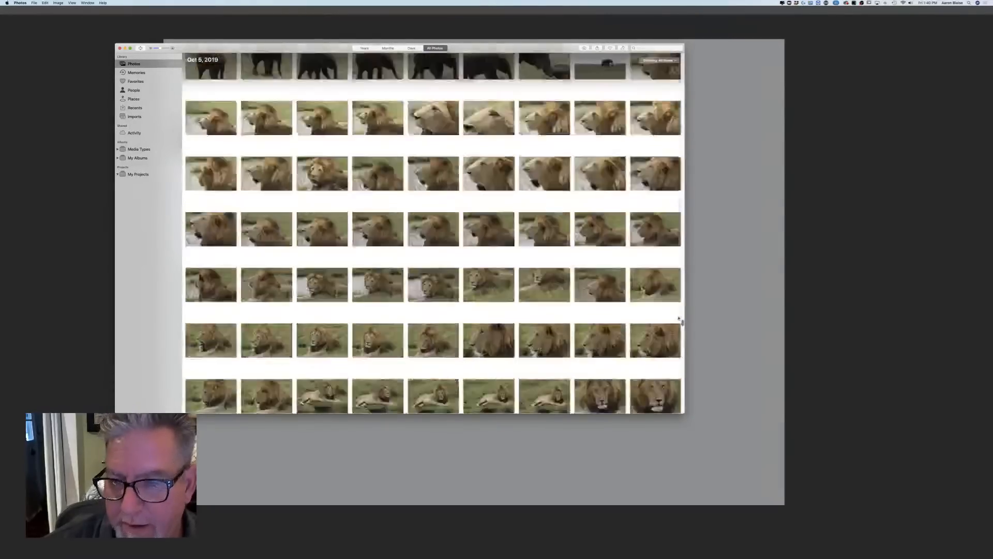
scroll(433, 233, "up", 20)
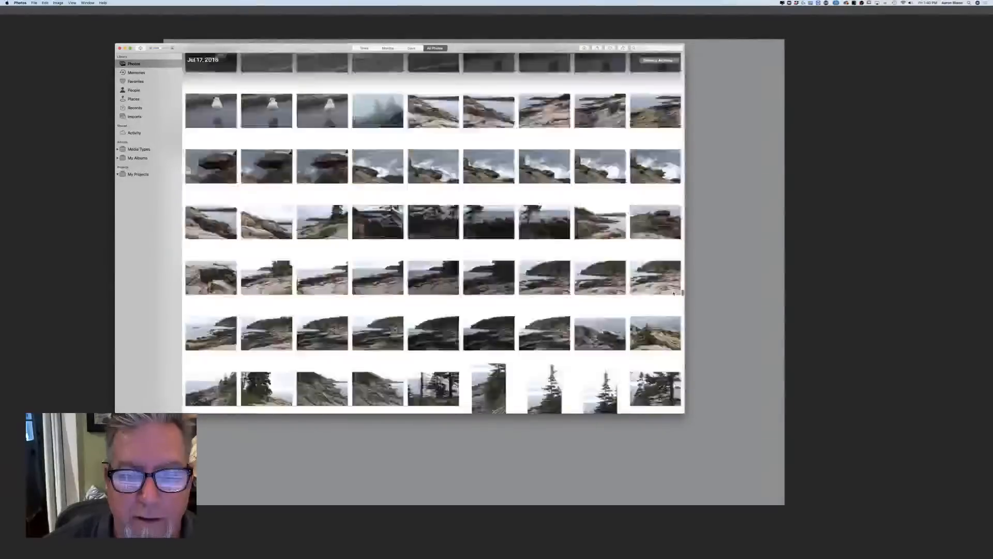
scroll(434, 233, "up", 15)
scroll(672, 284, "up", 15)
scroll(671, 279, "up", 8)
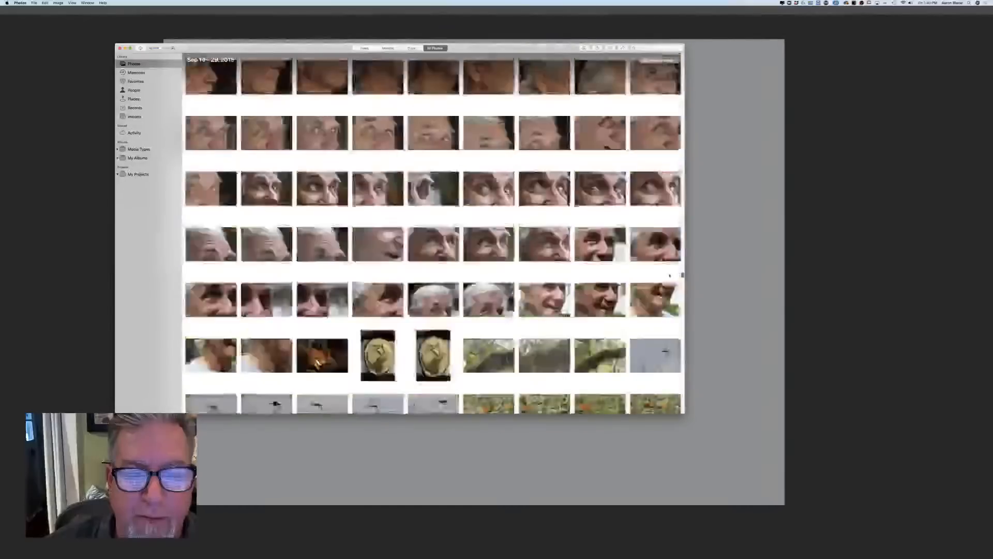
scroll(433, 233, "down", 15)
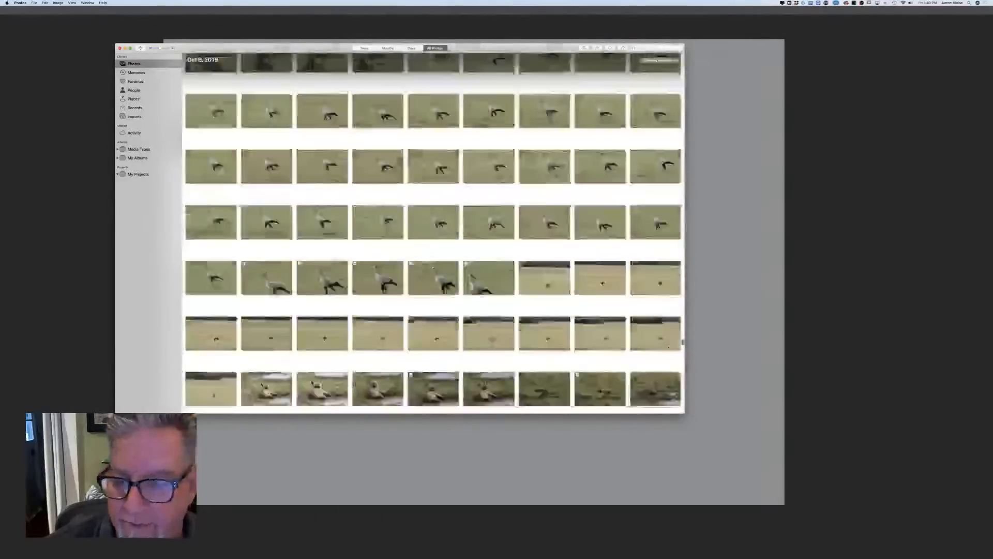
scroll(680, 191, "down", 15)
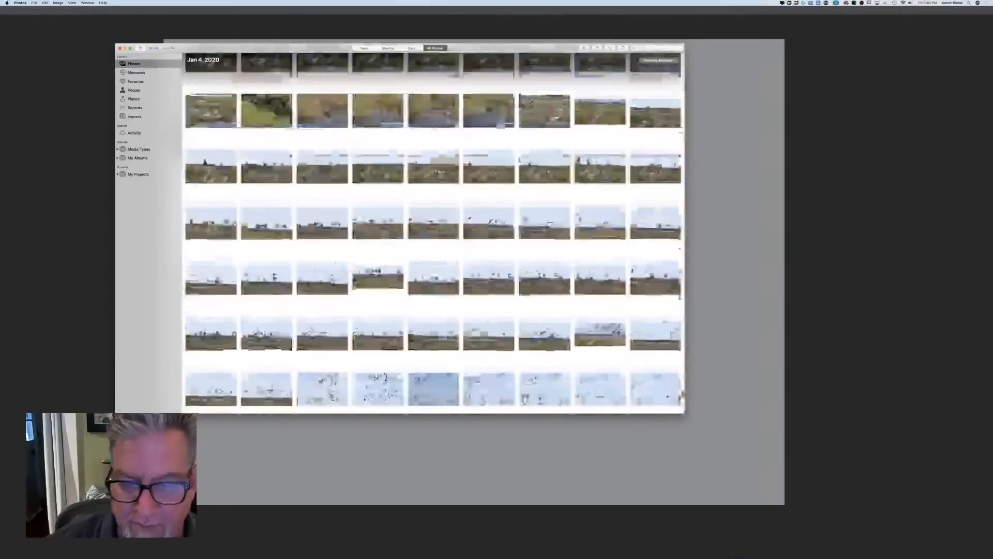
scroll(668, 399, "down", 5)
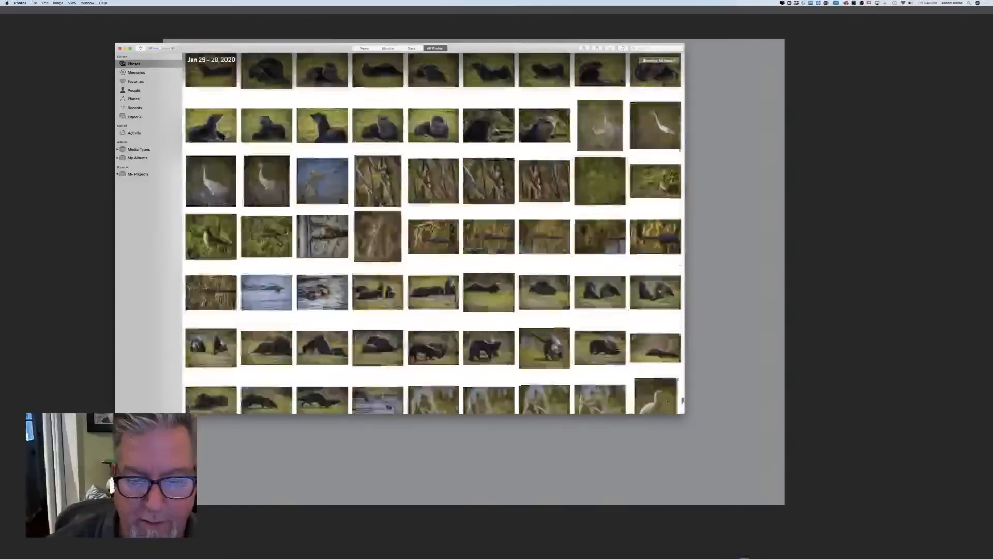
scroll(668, 404, "down", 5)
scroll(668, 409, "down", 20)
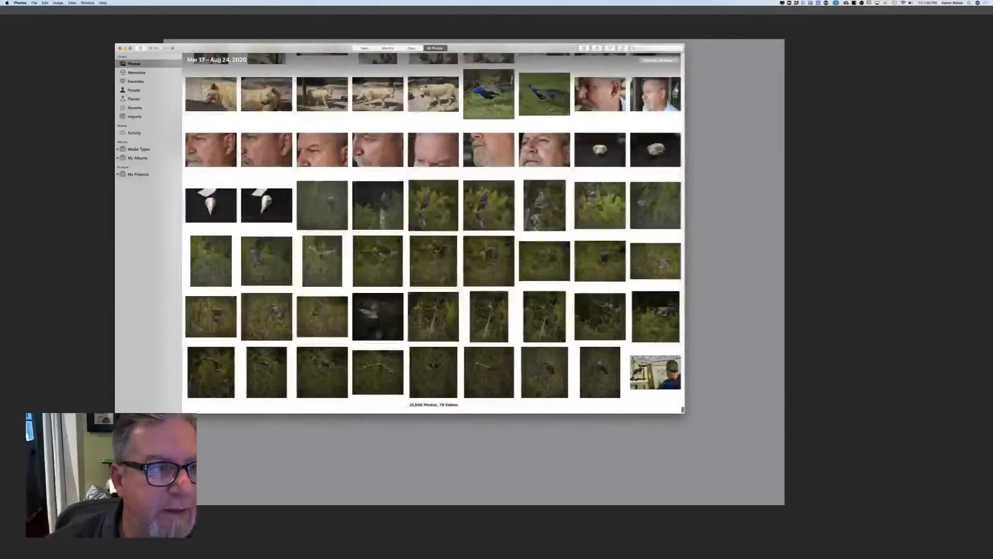
left_click(120, 48)
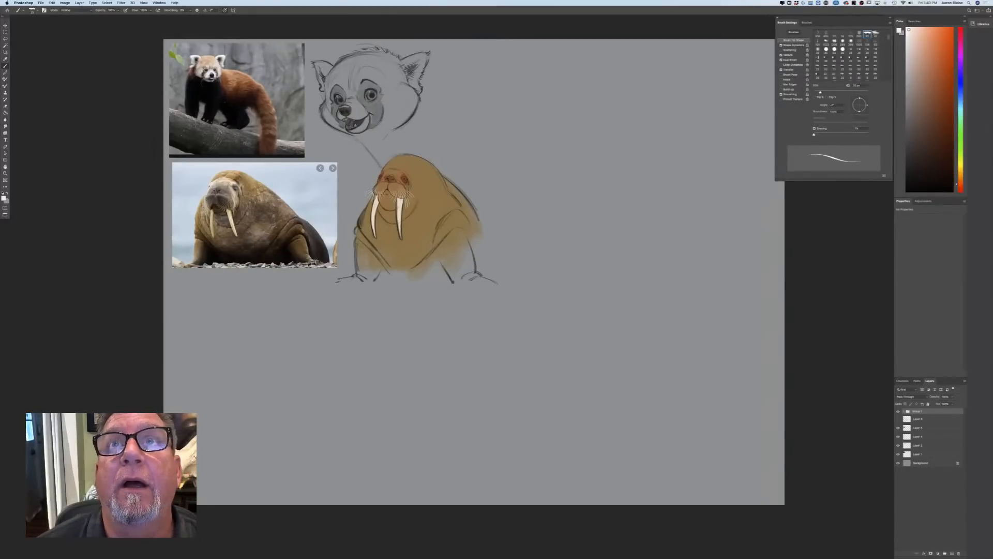
Bring the separate window with the walrus reference photo to the front
key("super+Tab")
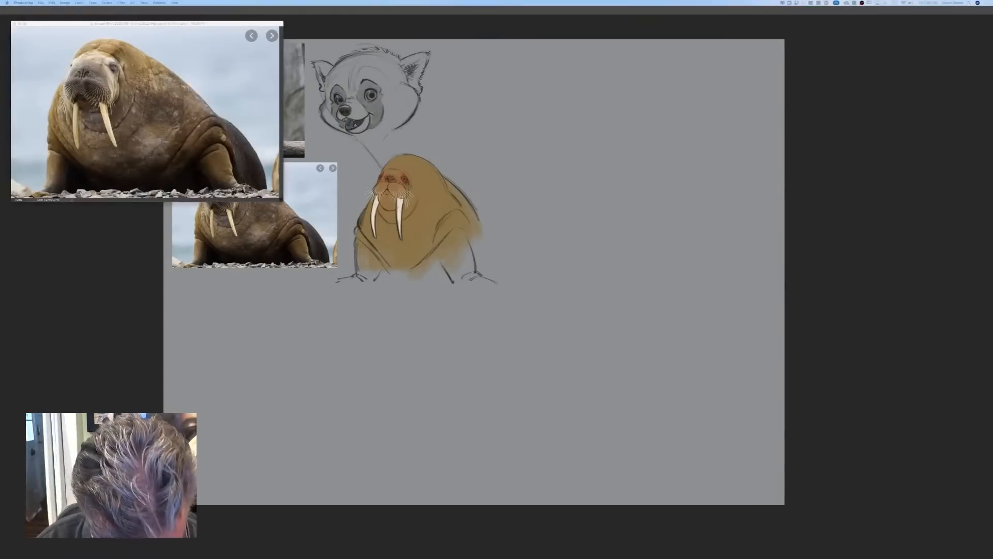
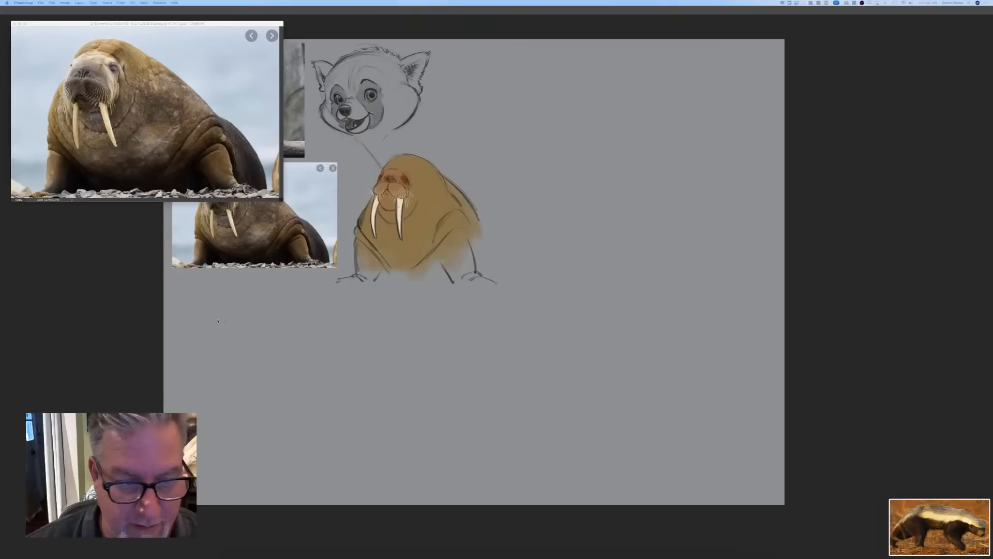
Open the three newest badger screenshots from the Desktop together
key("Tab")
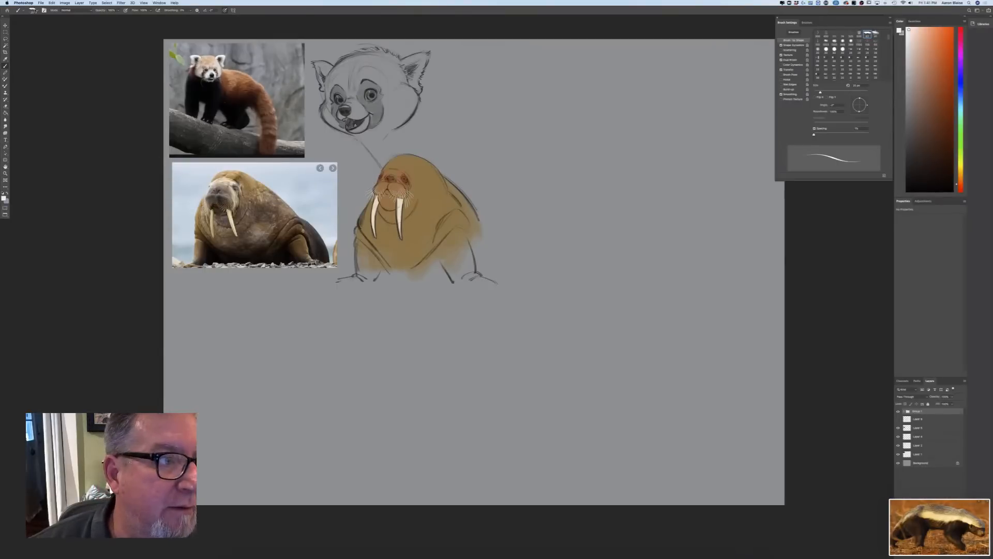
left_click(40, 4)
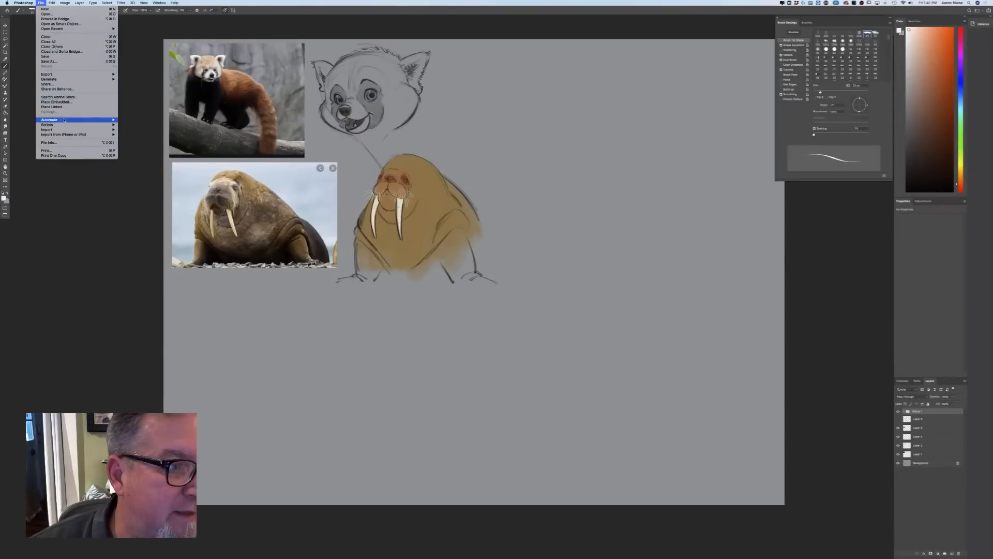
mouse_move(65, 121)
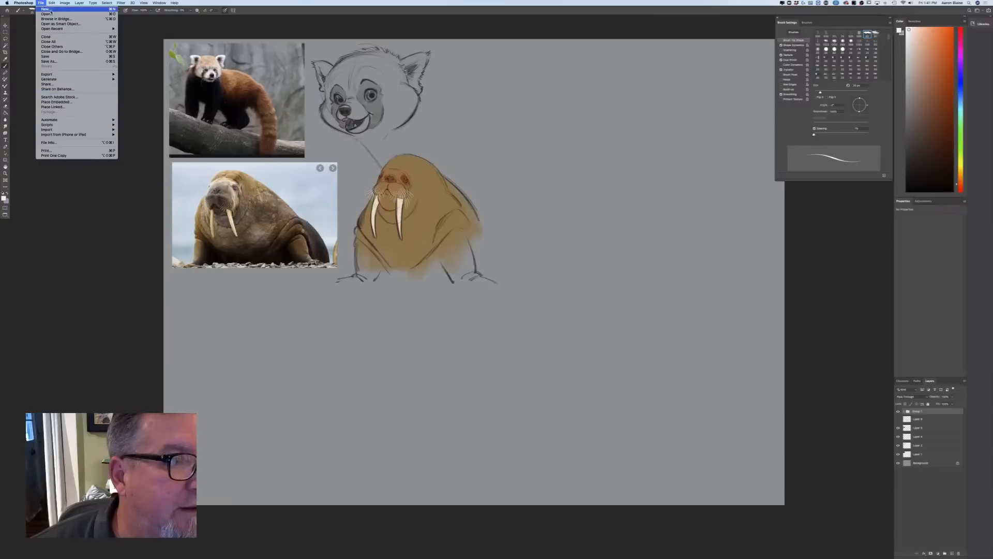
key("Escape")
key("super+o")
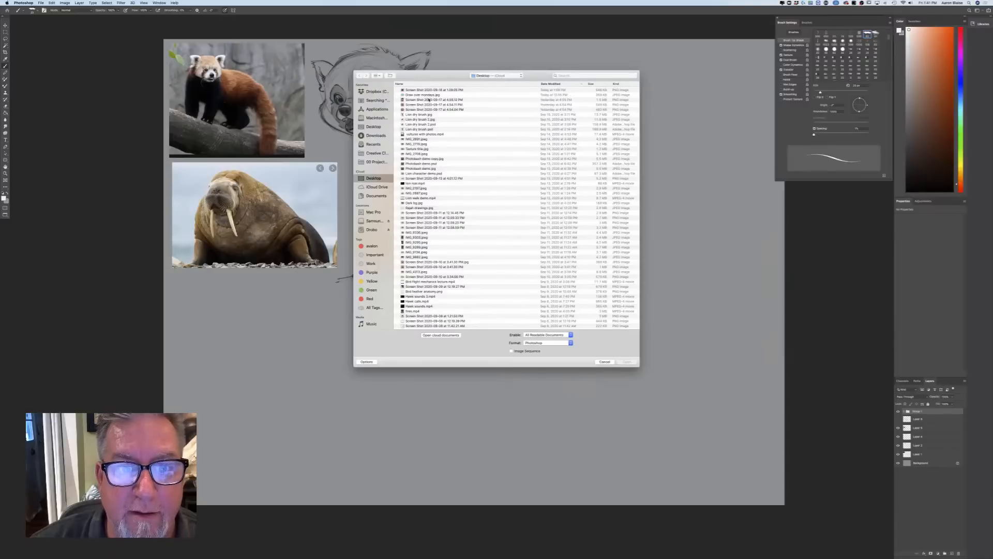
left_click(420, 91)
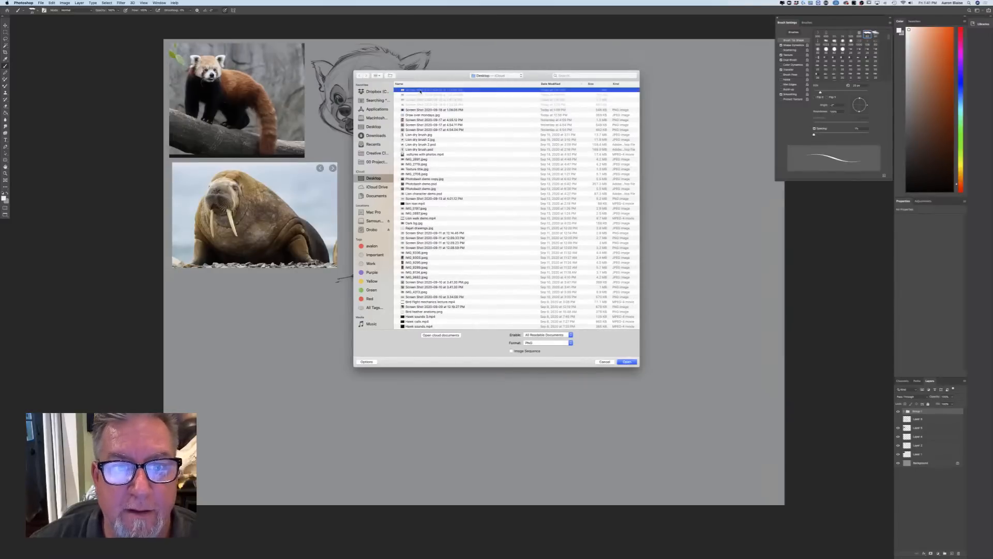
left_click(420, 101, "shift")
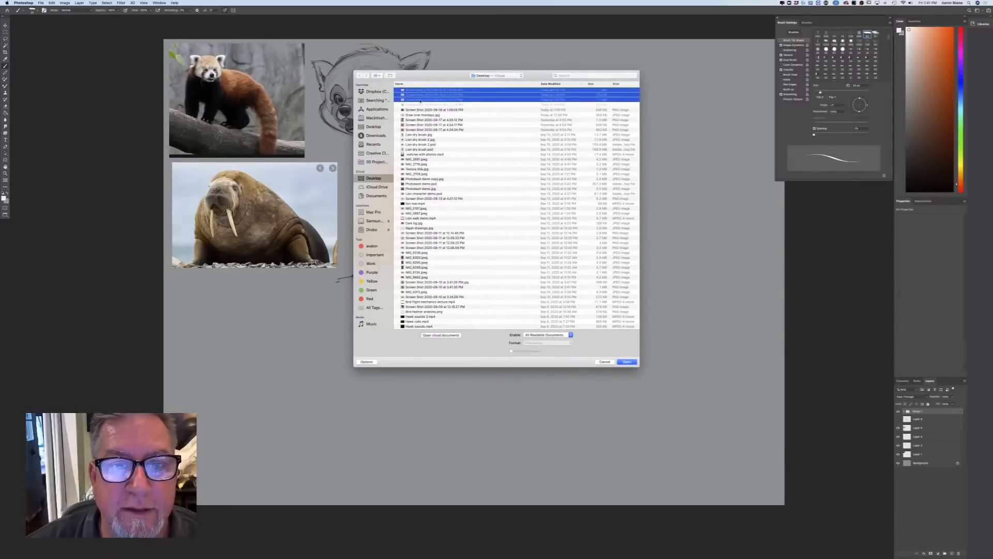
left_click(626, 361)
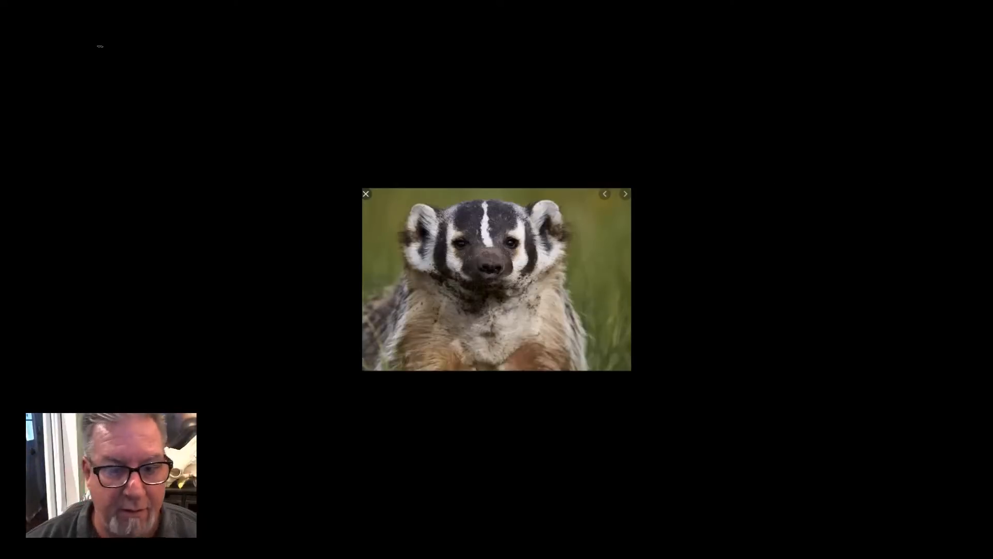
Copy the front-facing badger photo and the photo of the badger in grass onto the drawing canvas with the Move tool
key("v")
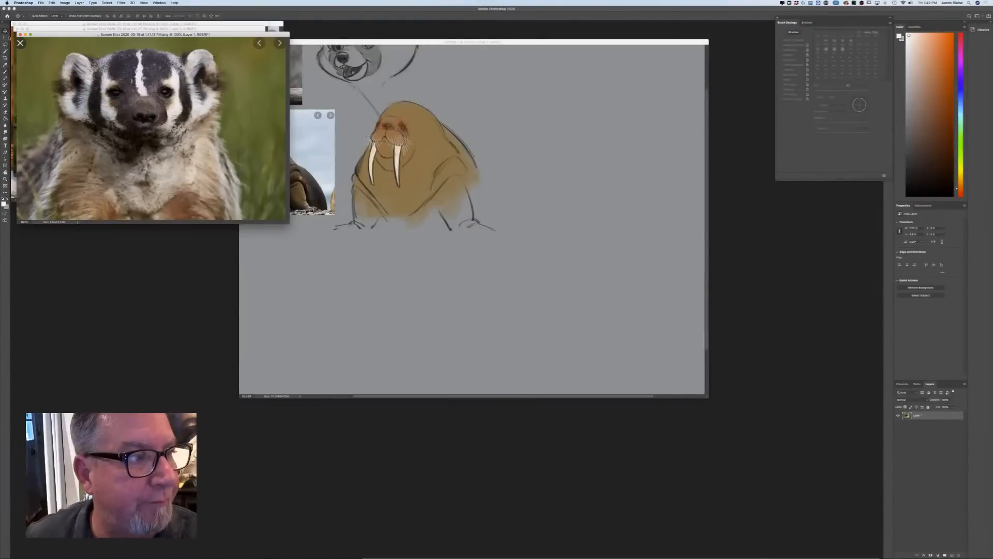
left_click_drag(138, 145, 365, 299)
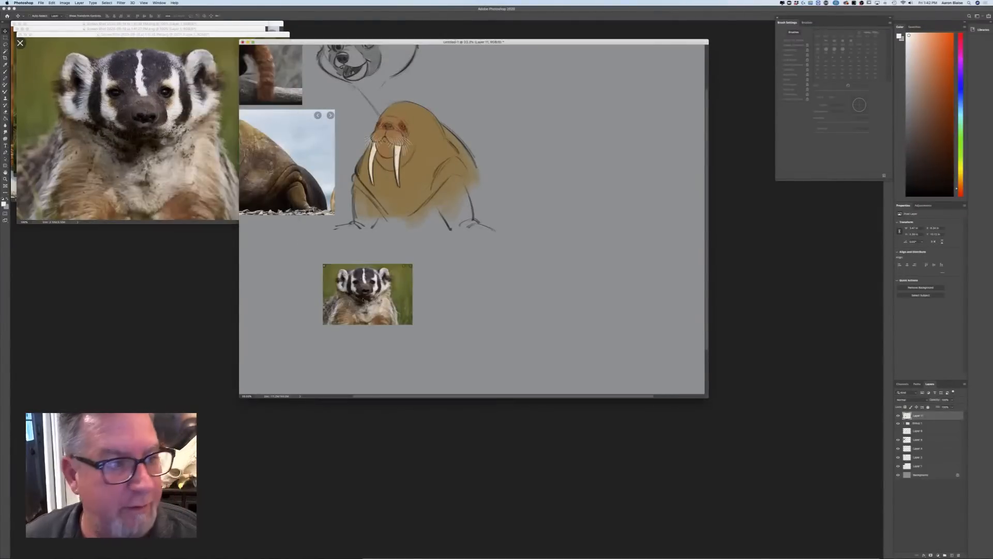
left_click_drag(80, 35, 61, 286)
left_click(38, 55)
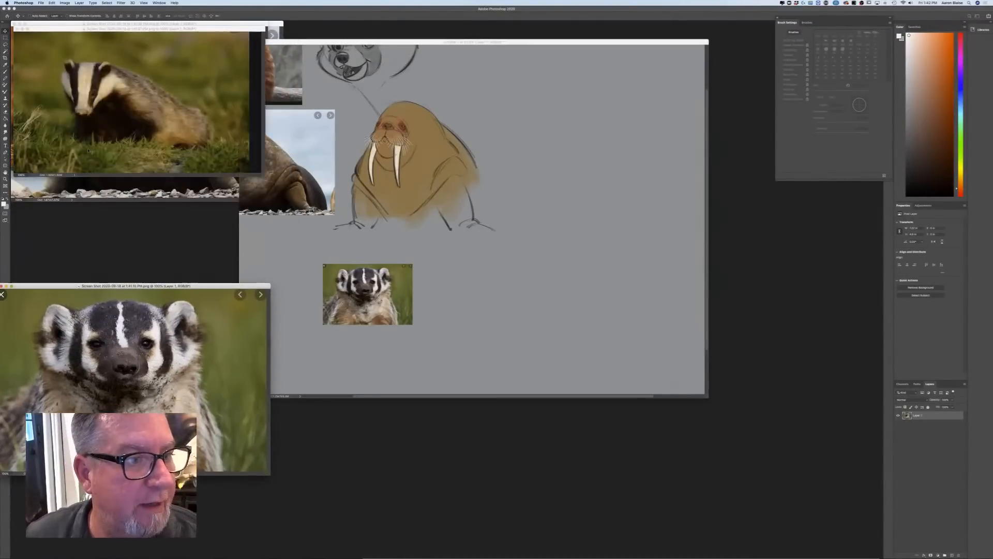
left_click_drag(38, 55, 457, 311)
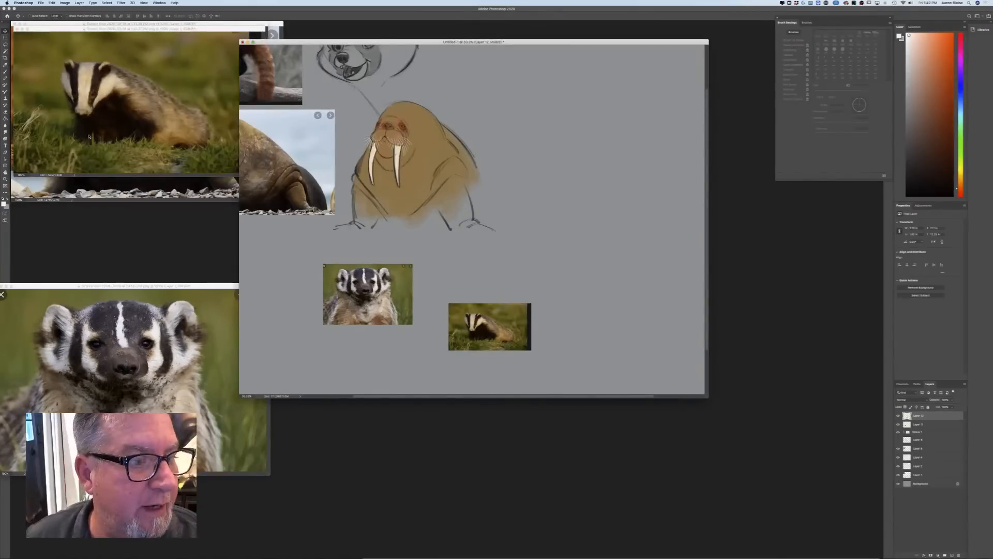
Move the overlapping reference windows aside, copy the honey badger photo onto the drawing canvas and show the canvas in full-screen mode
left_click(115, 193)
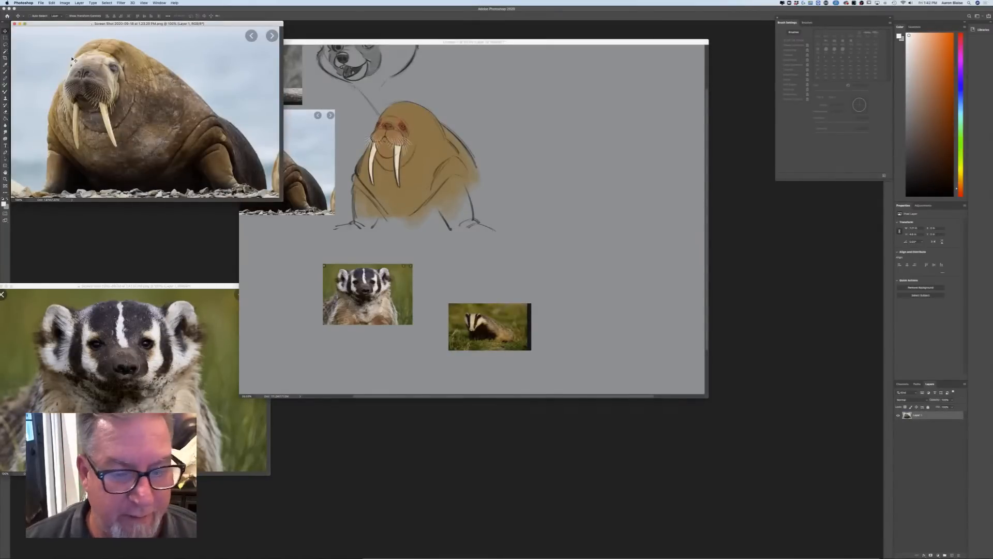
left_click_drag(124, 30, 131, 193)
left_click_drag(90, 27, 64, 243)
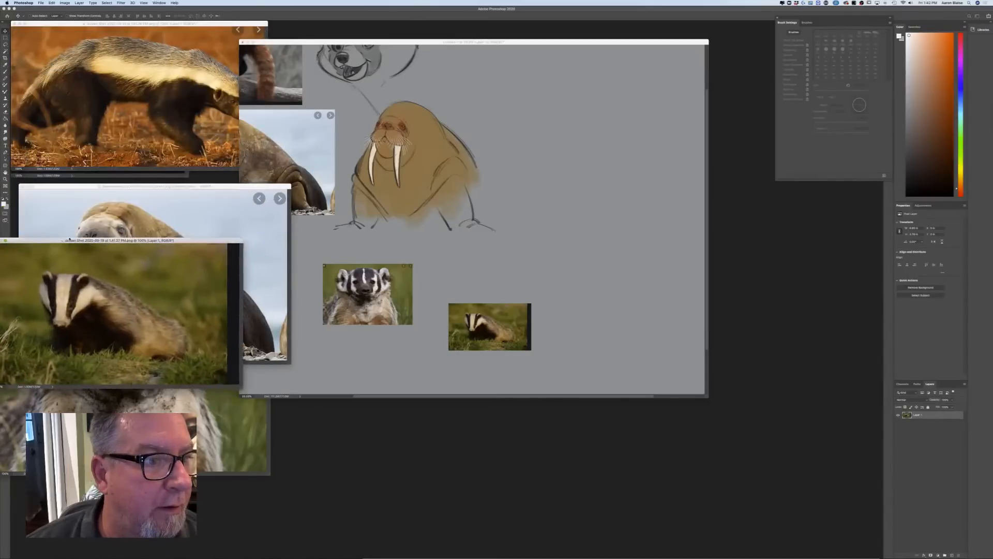
left_click_drag(105, 94, 564, 164)
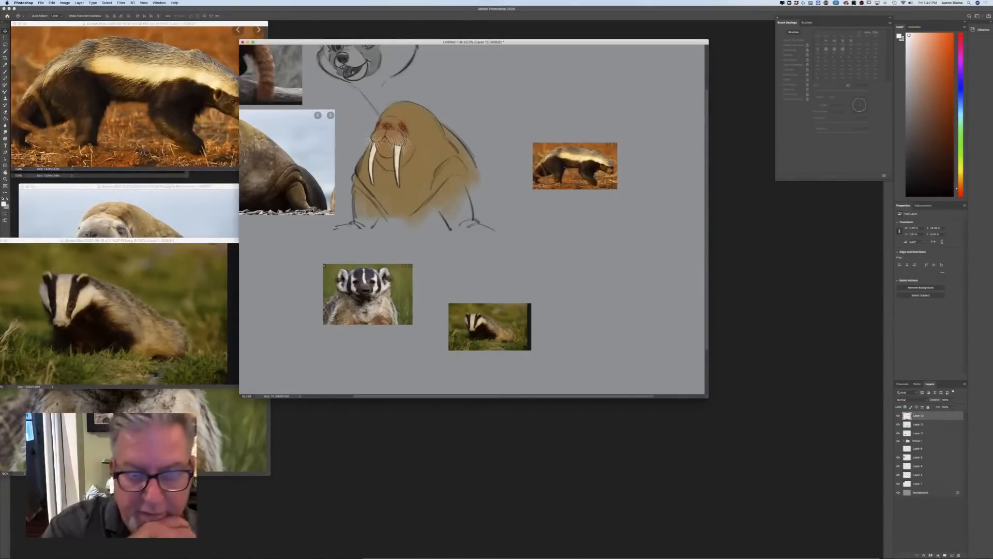
key("f")
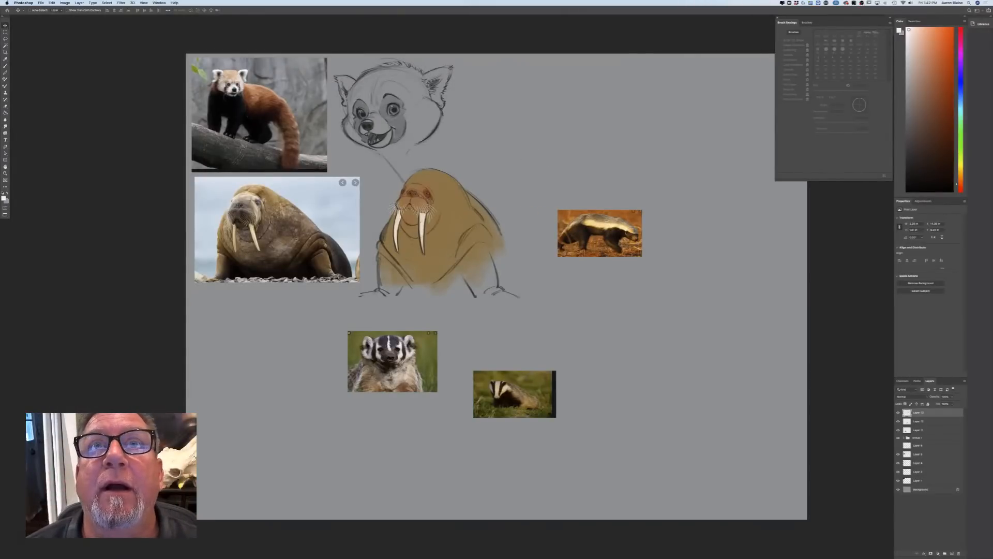
key("super+Tab")
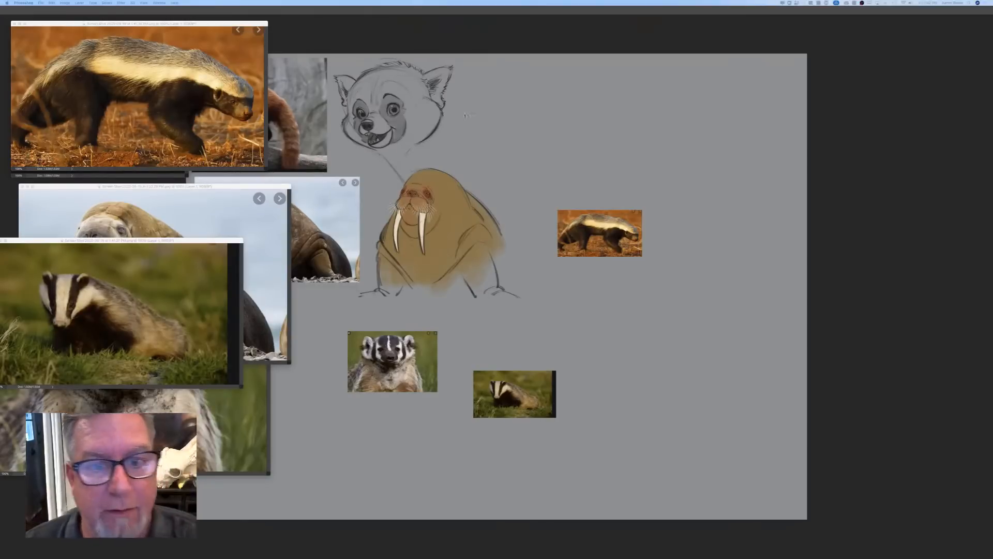
key("super+Tab")
key("f")
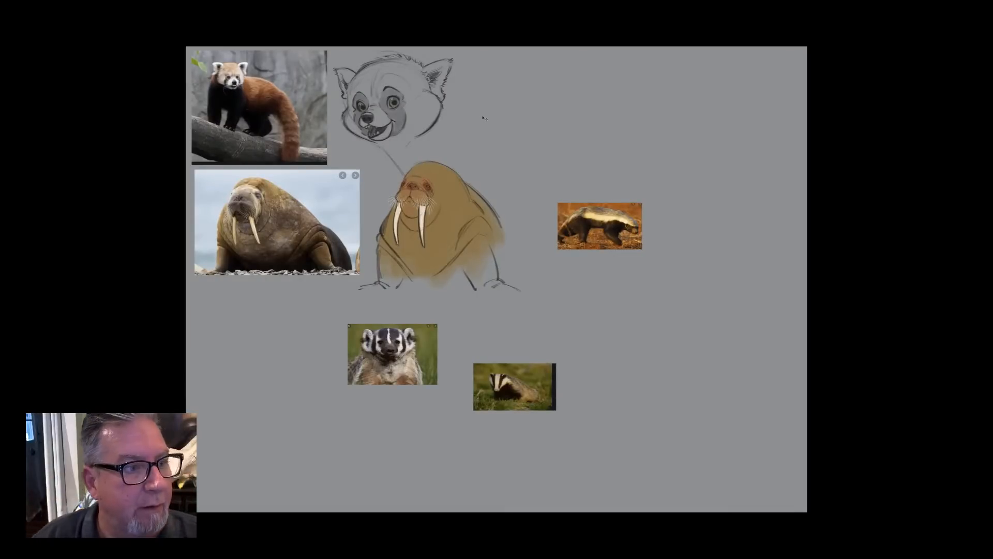
key("f")
key("f")
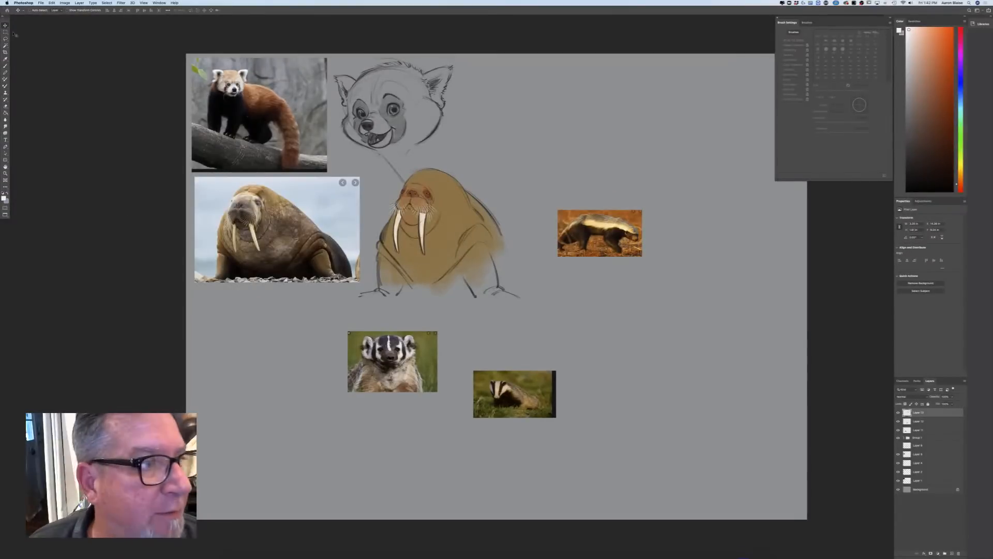
Line up the three badger photos in a column below the walrus photo, with the honey badger first and the front-facing badger last
mouse_move(580, 239)
left_mouse_down()
mouse_move(460, 364)
mouse_move(241, 342)
mouse_move(224, 327)
left_mouse_up()
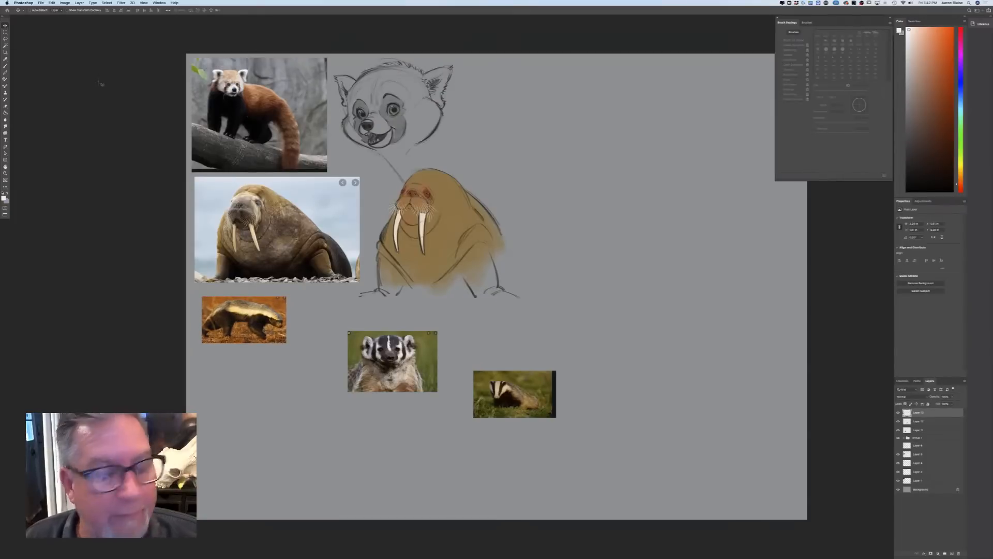
left_click_drag(495, 391, 216, 375)
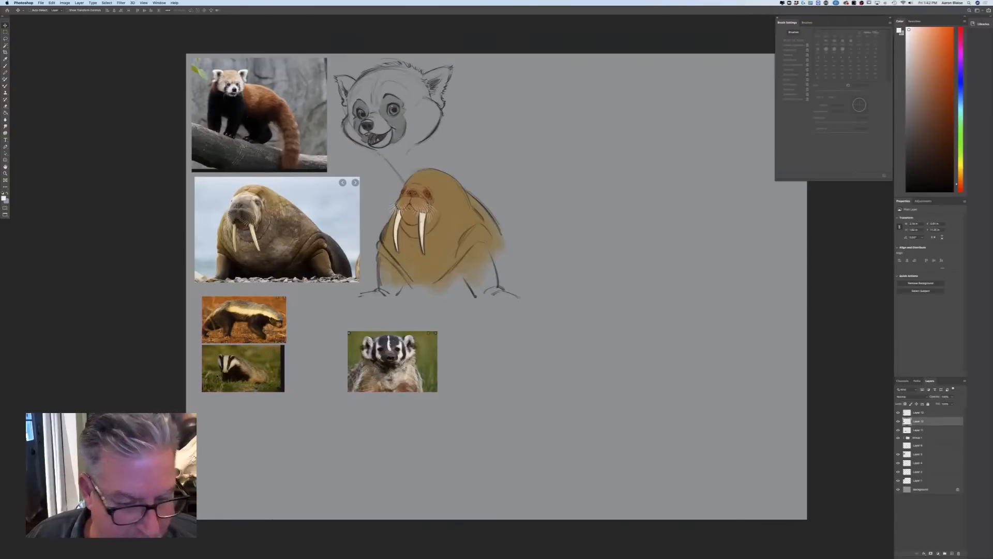
left_click(914, 413)
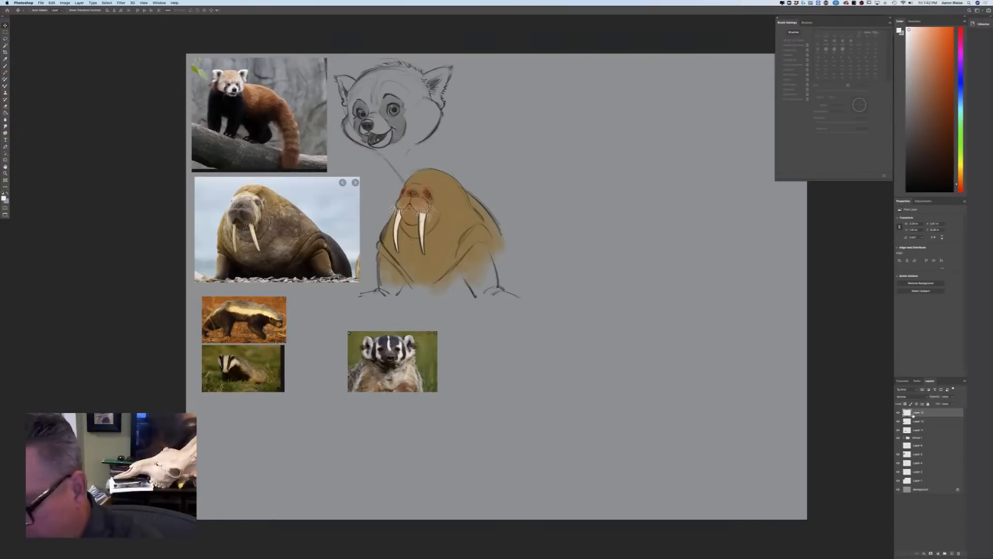
mouse_move(388, 371)
left_mouse_down()
mouse_move(339, 432)
mouse_move(245, 446)
left_mouse_up()
left_click(920, 431)
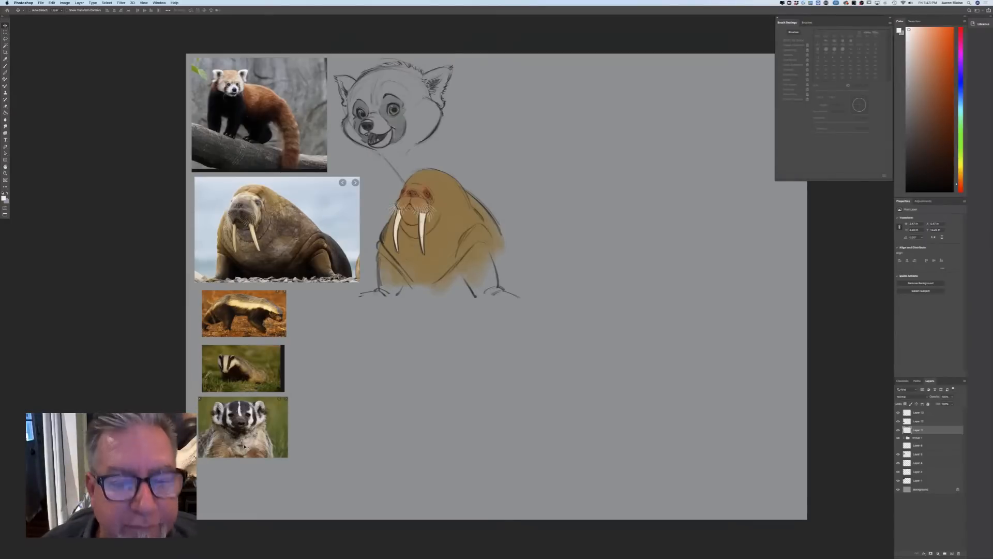
Add a new layer above the front-facing badger photo's layer and set the foreground color to a very dark brown
key("super+equal")
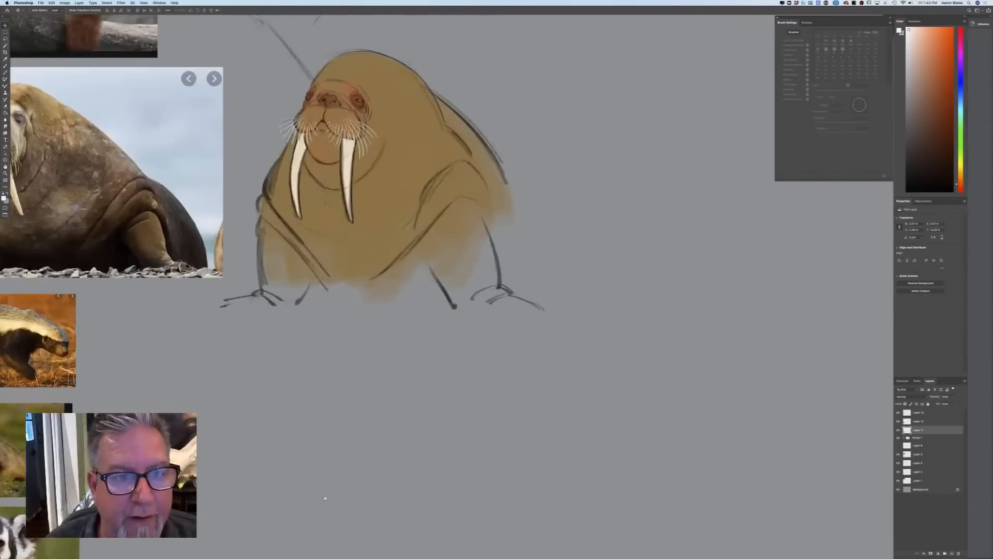
scroll(306, 499, "down", 10)
scroll(306, 499, "left", 5)
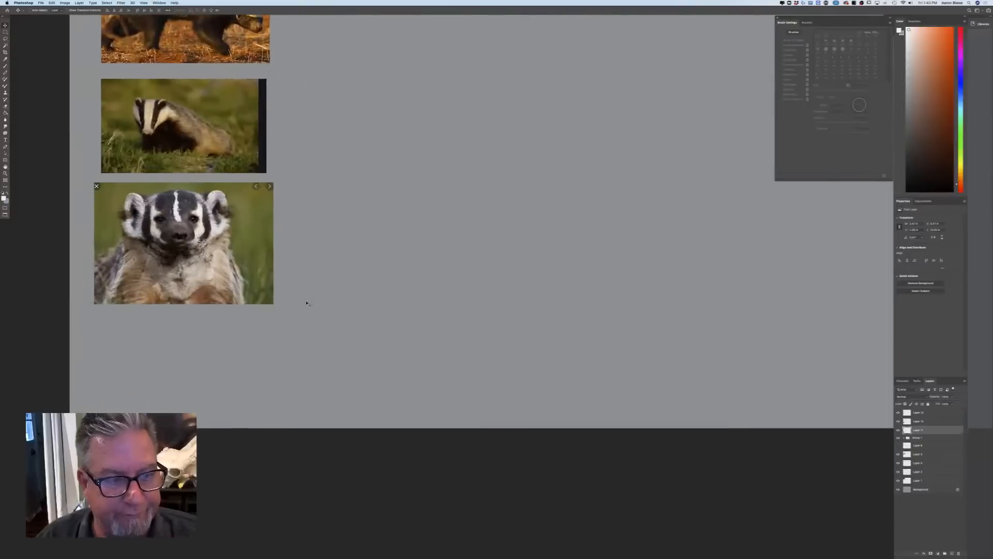
left_click(952, 553)
left_click(4, 198)
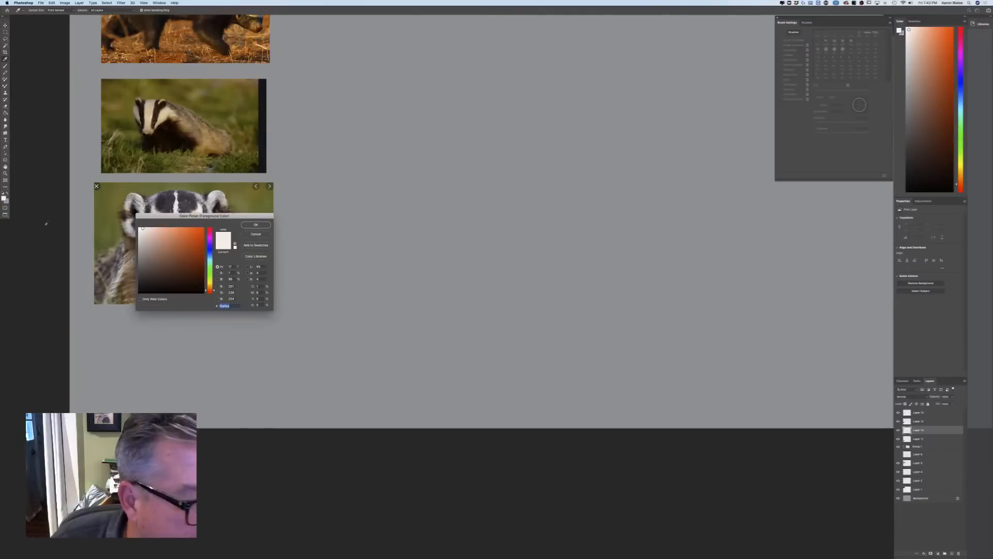
left_click_drag(210, 292, 209, 287)
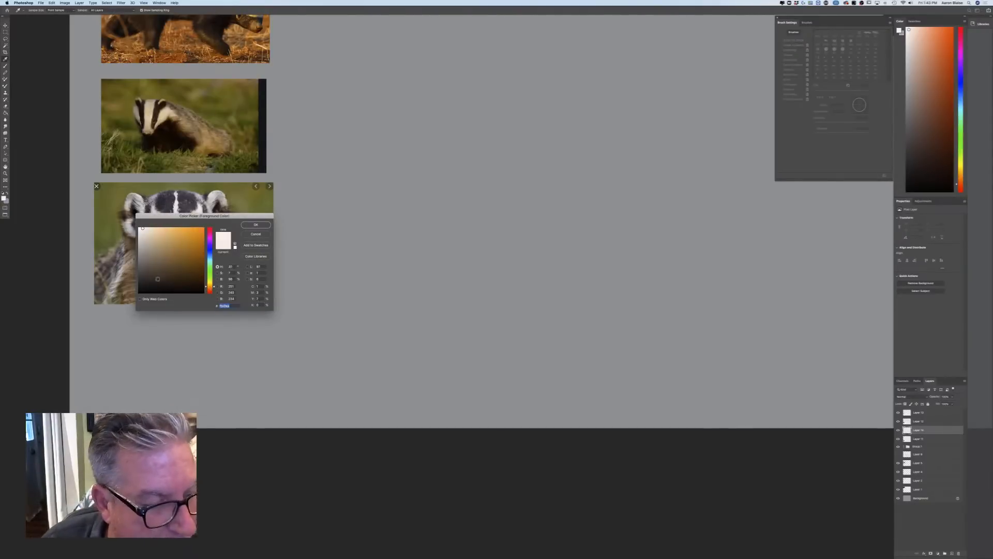
left_click(162, 286)
left_click(252, 226)
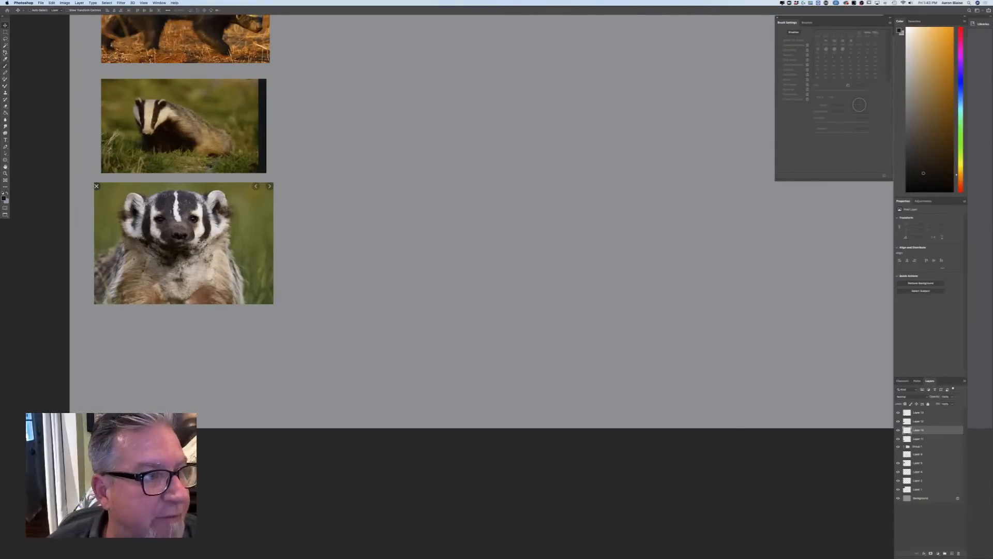
Sketch the badger's domed head, both ears, the cheek curve and the start of the muzzle with an enlarged brush beside the photos
key("b")
key("bracketright")
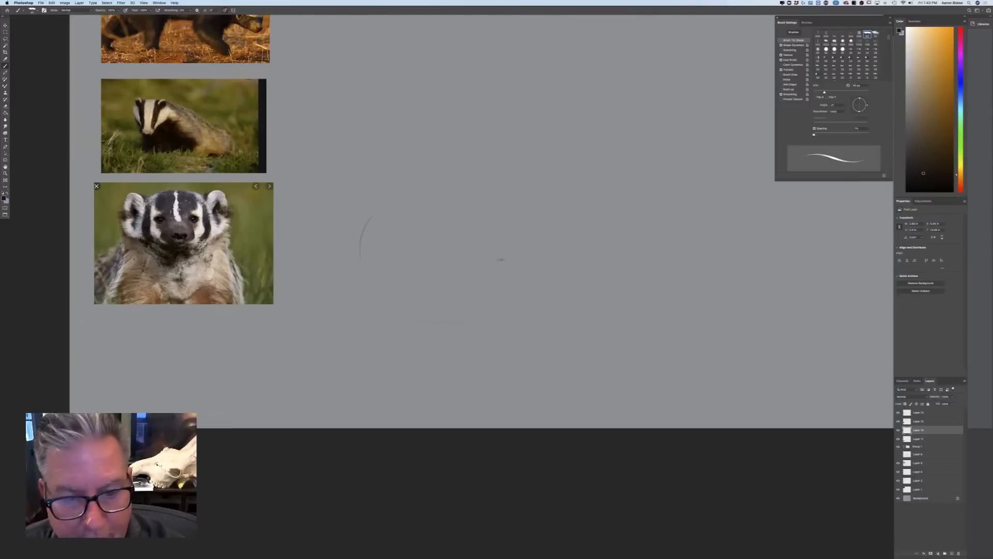
mouse_move(506, 263)
left_mouse_down()
mouse_move(412, 195)
mouse_move(362, 232)
mouse_move(352, 299)
mouse_move(372, 293)
left_mouse_up()
mouse_move(476, 211)
left_mouse_down()
mouse_move(490, 196)
mouse_move(488, 226)
mouse_move(495, 200)
mouse_move(492, 228)
mouse_move(477, 210)
mouse_move(487, 191)
left_mouse_up()
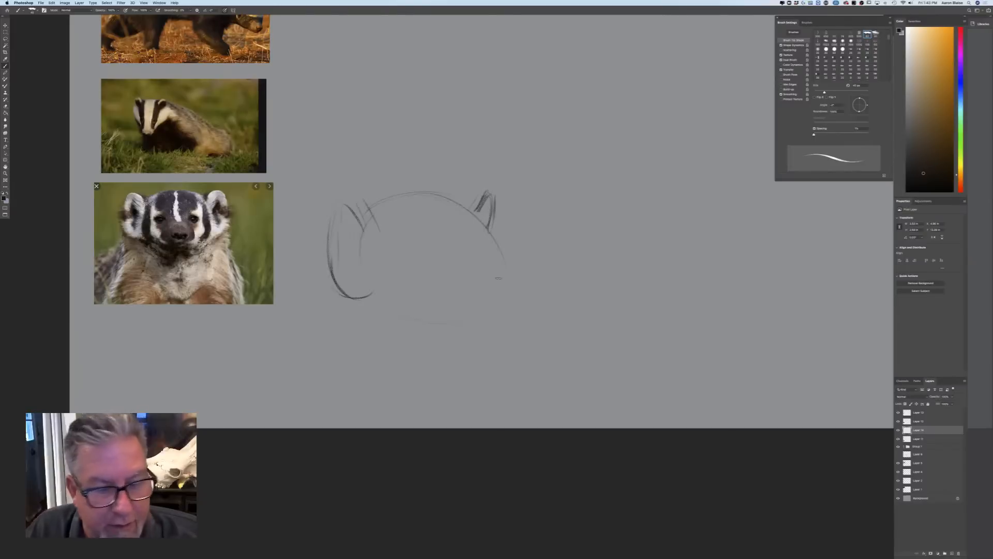
mouse_move(473, 209)
left_mouse_down()
mouse_move(402, 185)
mouse_move(371, 206)
left_mouse_up()
mouse_move(486, 233)
left_mouse_down()
mouse_move(530, 284)
mouse_move(538, 280)
left_mouse_up()
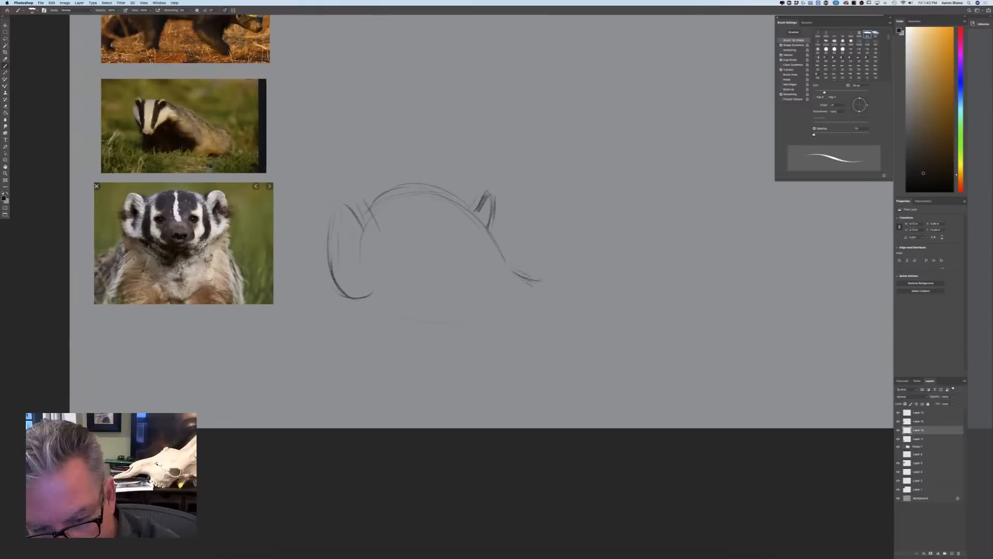
Sketch the badger's angled brow lines and both narrow, scowling eyes
mouse_move(501, 242)
left_mouse_down()
mouse_move(507, 262)
mouse_move(498, 260)
left_mouse_up()
mouse_move(470, 214)
left_mouse_down()
mouse_move(510, 247)
mouse_move(473, 266)
mouse_move(486, 257)
left_mouse_up()
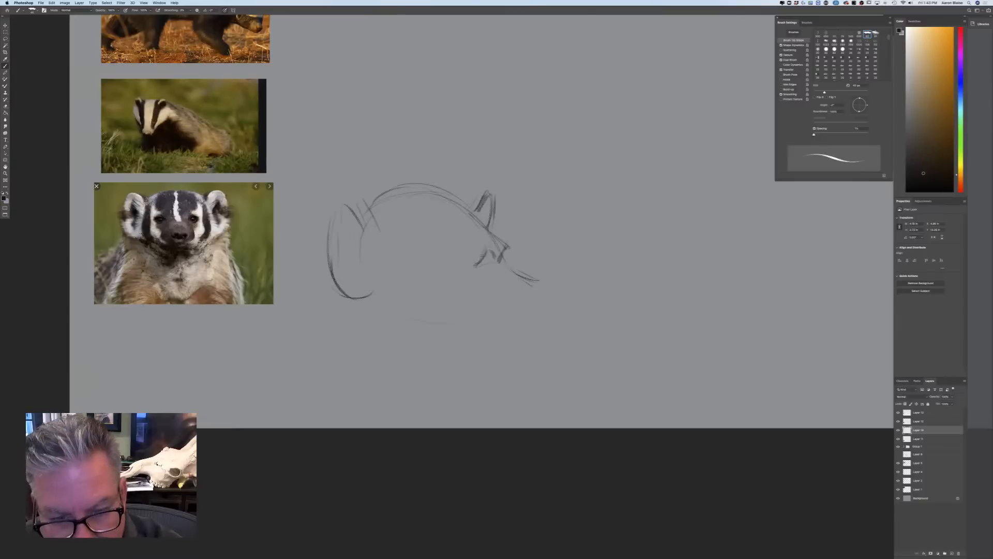
mouse_move(408, 264)
left_mouse_down()
mouse_move(468, 267)
mouse_move(443, 266)
mouse_move(507, 253)
left_mouse_up()
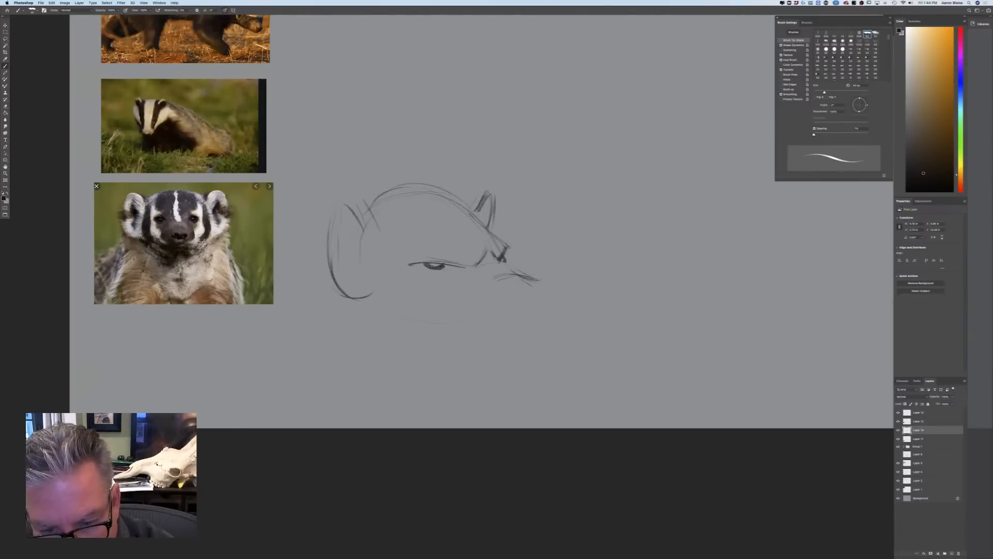
Draw the badger's nose with its nostrils at the end of the muzzle
left_click_drag(518, 283, 546, 278)
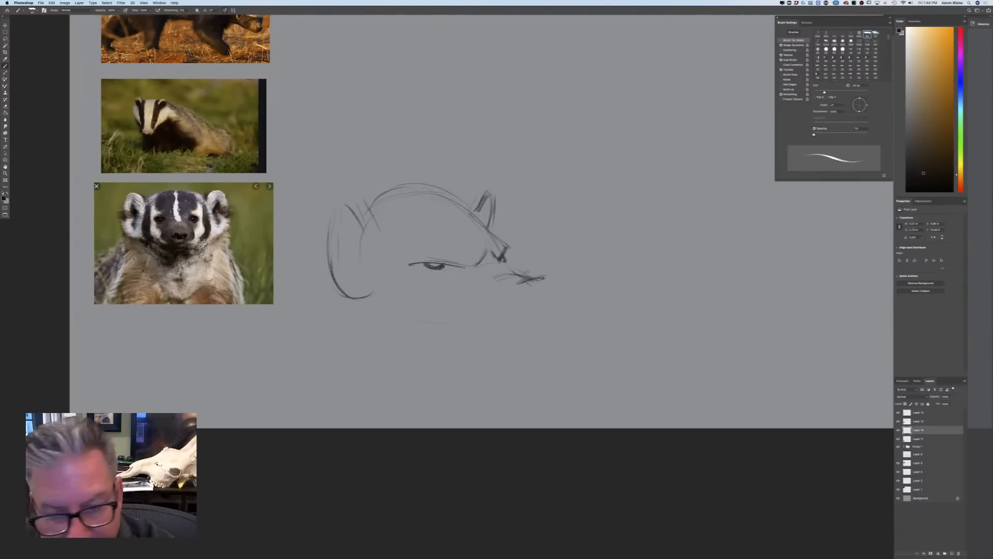
mouse_move(547, 276)
left_mouse_down()
mouse_move(541, 302)
mouse_move(510, 295)
mouse_move(532, 306)
mouse_move(515, 286)
mouse_move(527, 304)
mouse_move(550, 296)
left_mouse_up()
left_click_drag(555, 285, 542, 308)
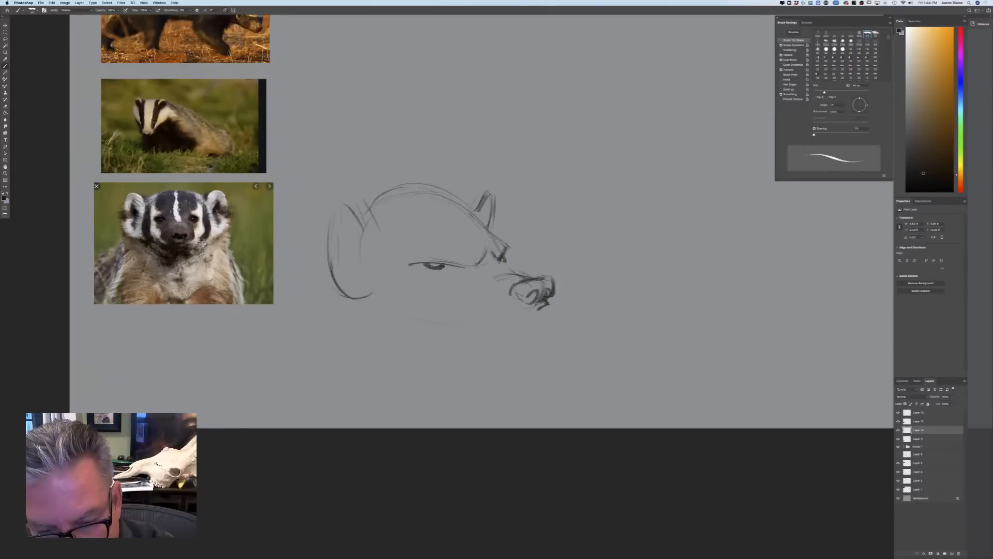
left_click_drag(516, 294, 535, 306)
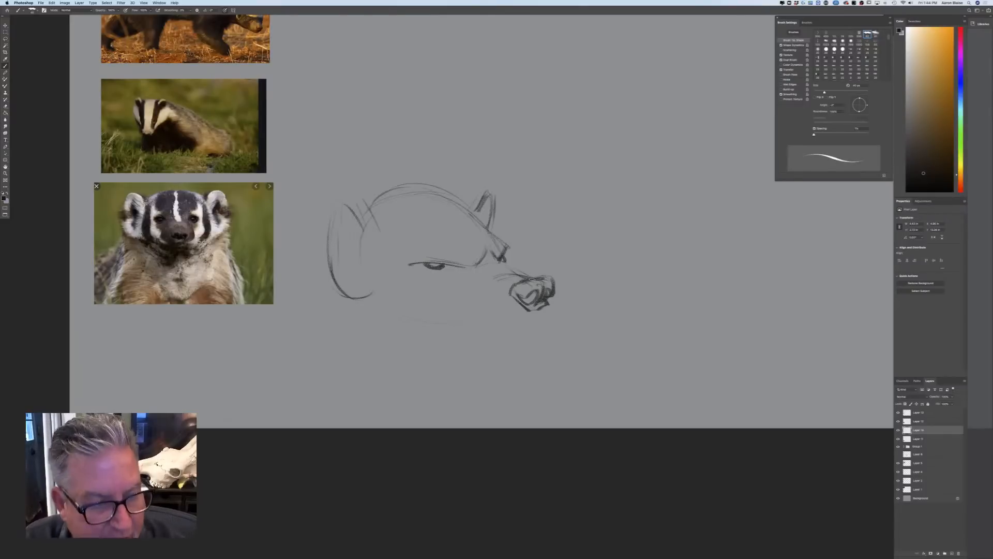
Draw the badger's mouth line under the nose, the chin tip, the lower muzzle curve and the turned-down mouth corner
left_click_drag(530, 310, 541, 308)
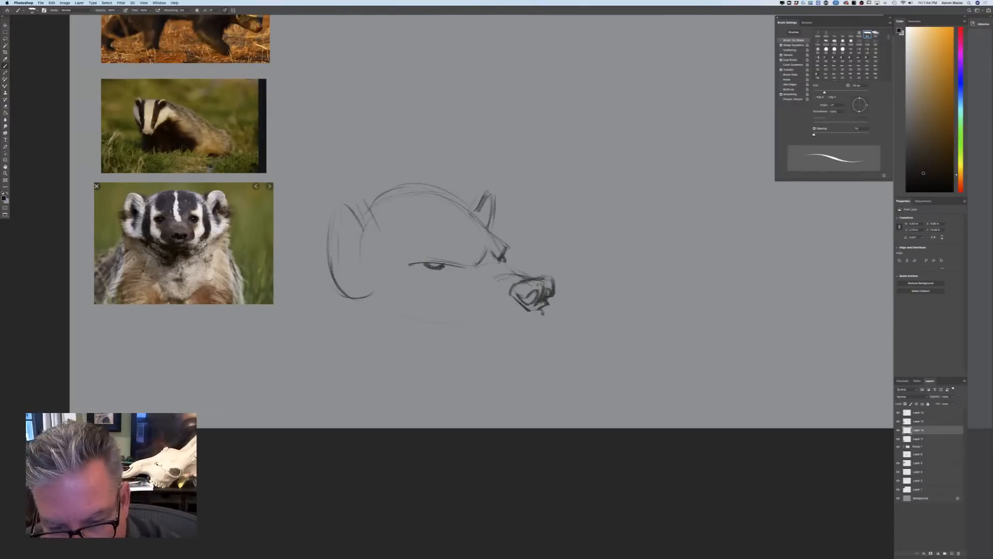
mouse_move(536, 313)
left_mouse_down()
mouse_move(565, 314)
mouse_move(543, 331)
mouse_move(538, 314)
mouse_move(450, 313)
mouse_move(508, 313)
mouse_move(501, 325)
left_mouse_up()
left_click_drag(554, 298, 547, 311)
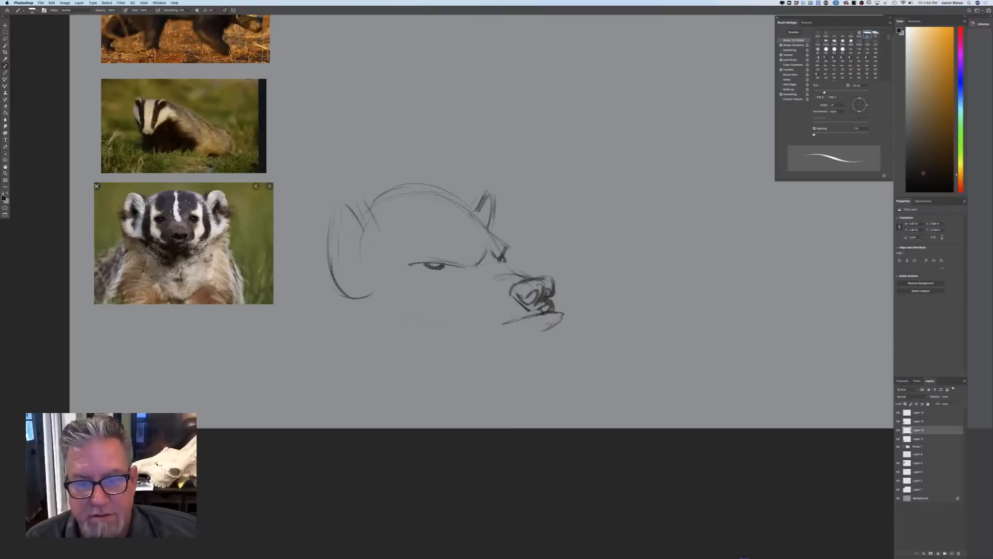
left_click_drag(452, 313, 471, 326)
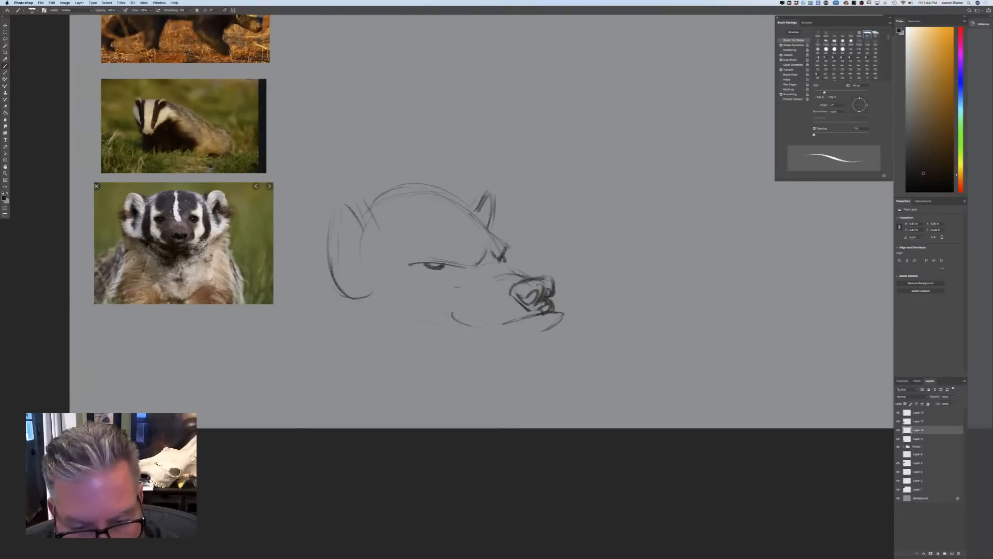
mouse_move(422, 318)
left_mouse_down()
mouse_move(449, 313)
mouse_move(410, 319)
left_mouse_up()
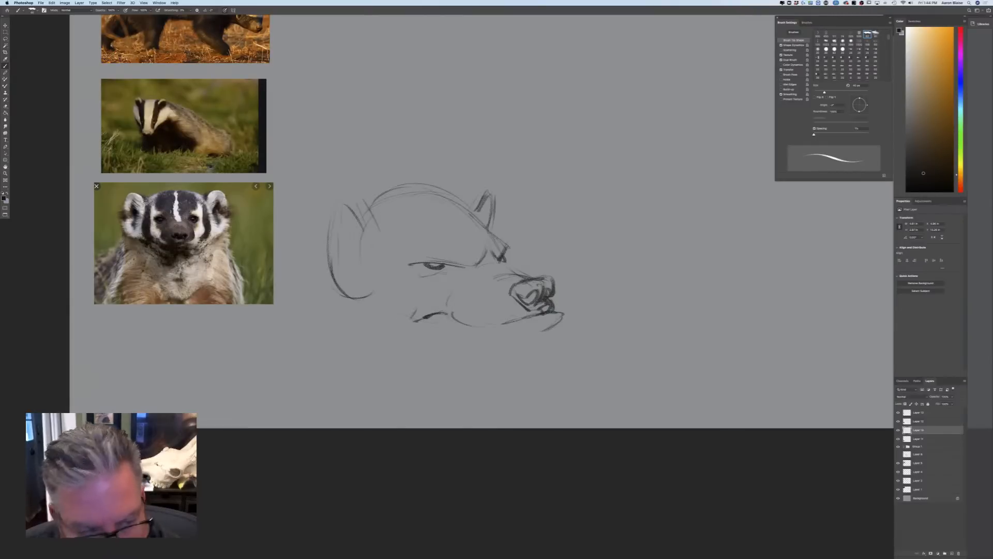
Try a near eye placed closer to the muzzle, and shade the badger's nose and nostril dark
left_click_drag(420, 265, 448, 265)
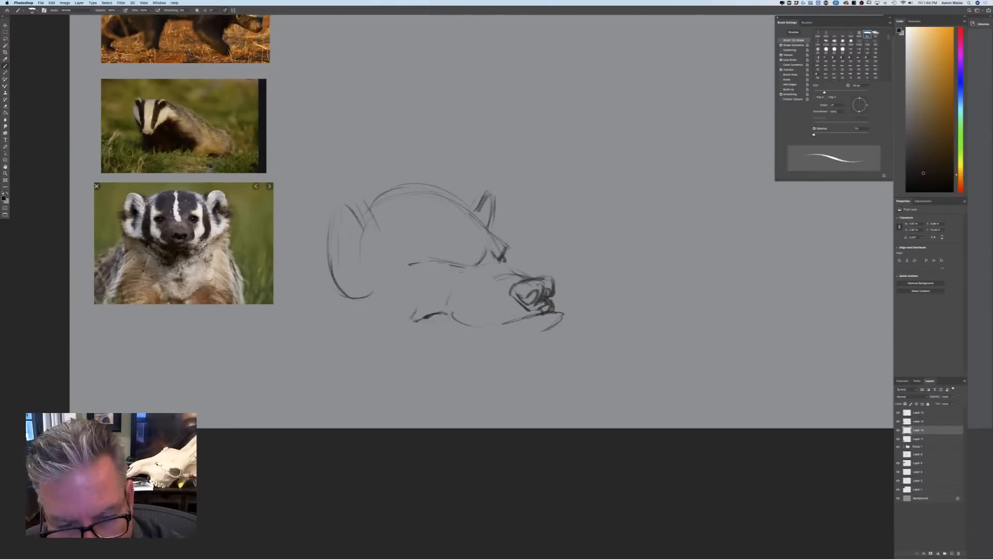
mouse_move(463, 273)
left_mouse_down()
mouse_move(443, 268)
mouse_move(480, 258)
left_mouse_up()
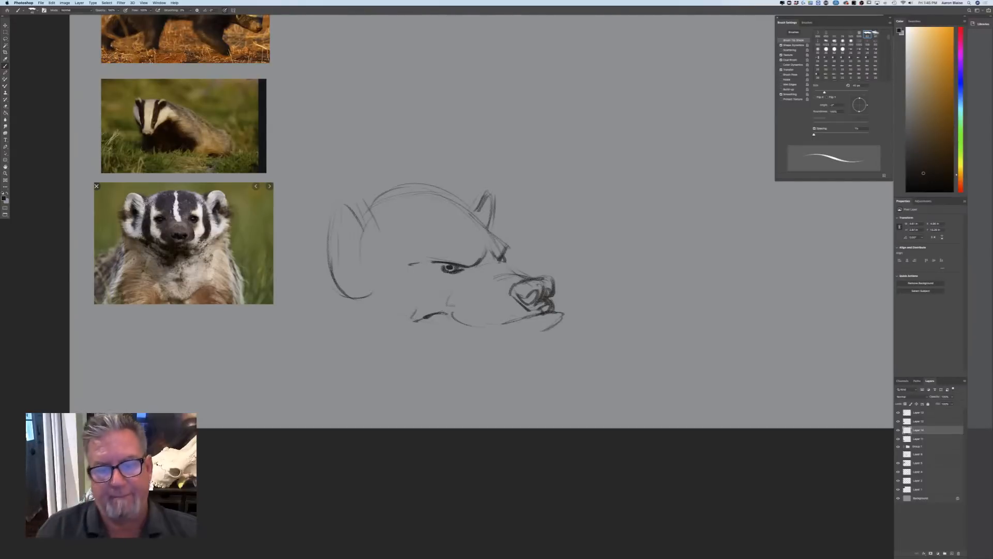
mouse_move(534, 292)
left_mouse_down()
mouse_move(527, 300)
mouse_move(550, 297)
mouse_move(539, 307)
left_mouse_up()
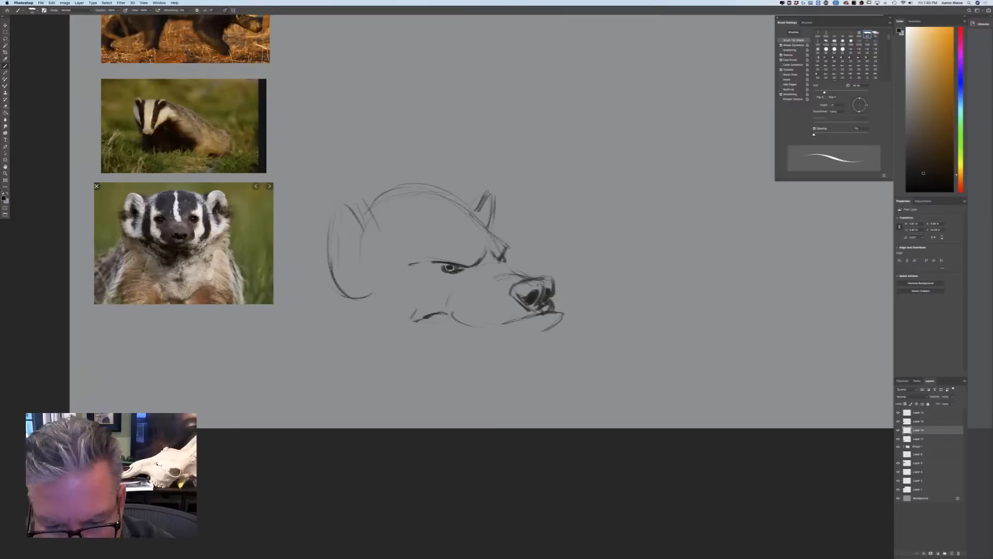
mouse_move(542, 288)
left_mouse_down()
mouse_move(552, 283)
mouse_move(534, 287)
mouse_move(533, 309)
mouse_move(521, 293)
mouse_move(459, 289)
mouse_move(435, 263)
left_mouse_up()
Roughen the crown with fur strokes and firm up the muzzle's lower contour and bridge
left_click_drag(418, 185, 463, 208)
mouse_move(368, 194)
left_mouse_down()
mouse_move(407, 191)
mouse_move(372, 190)
mouse_move(385, 180)
mouse_move(422, 184)
left_mouse_up()
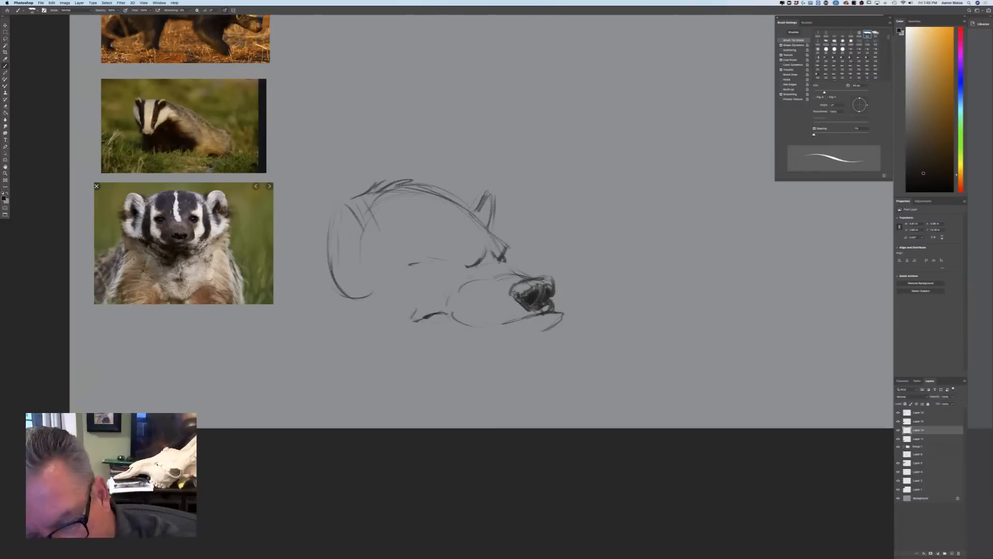
mouse_move(490, 327)
left_mouse_down()
mouse_move(534, 316)
mouse_move(458, 324)
mouse_move(438, 300)
left_mouse_up()
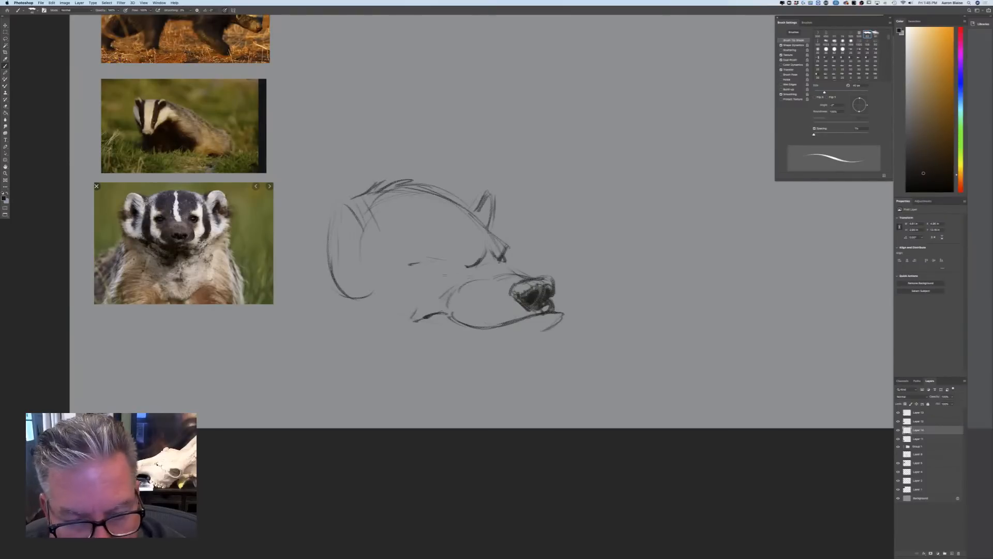
mouse_move(485, 274)
left_mouse_down()
mouse_move(463, 273)
mouse_move(499, 263)
left_mouse_up()
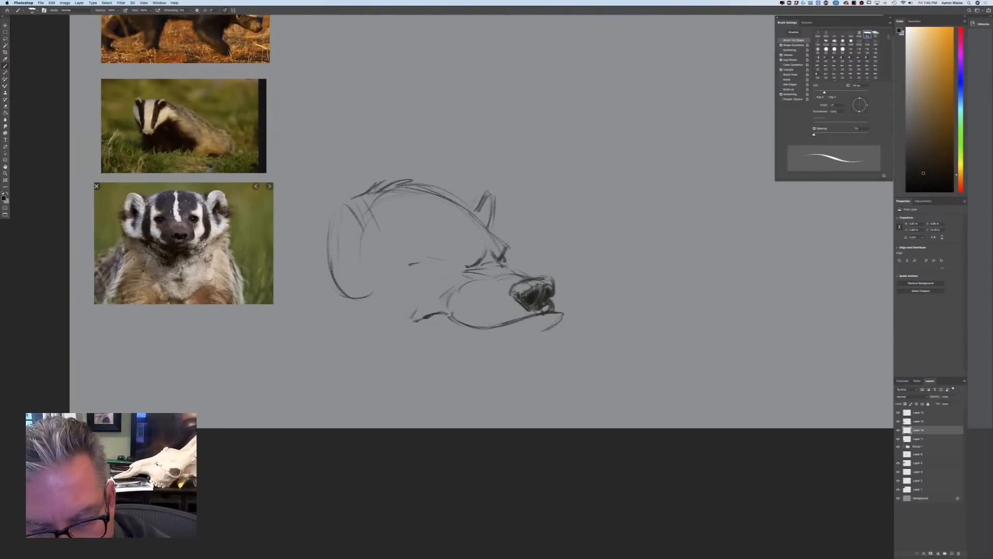
left_click_drag(503, 266, 519, 274)
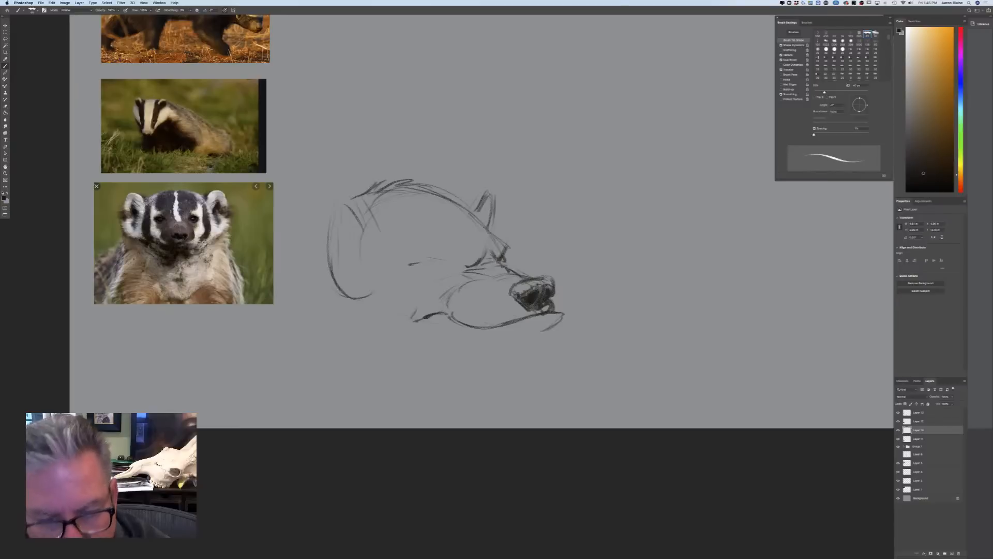
Redraw the near eye with its brow line, iris and lids, and add brow ridge lines above both eyes
mouse_move(430, 262)
left_mouse_down()
mouse_move(466, 265)
mouse_move(434, 261)
mouse_move(440, 269)
left_mouse_up()
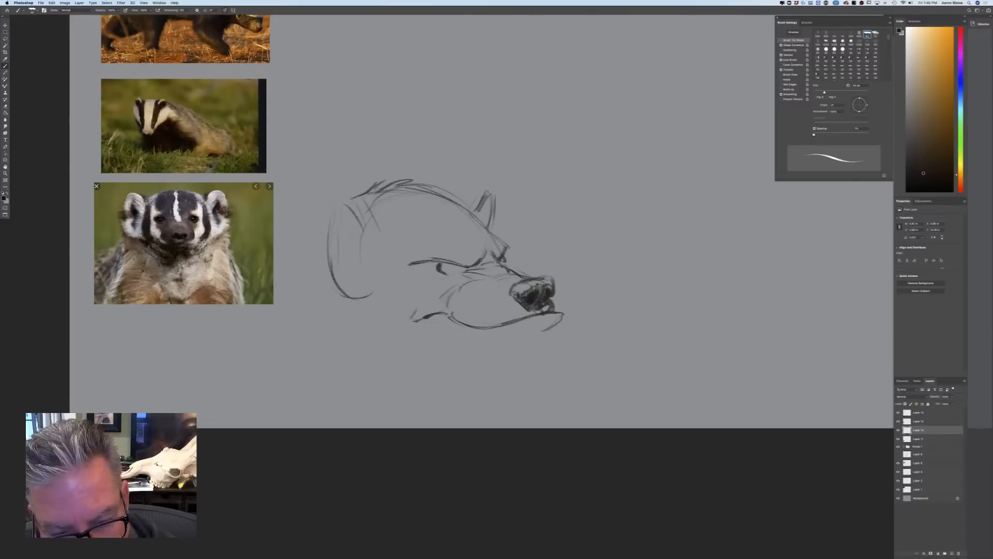
mouse_move(448, 270)
left_mouse_down()
mouse_move(464, 274)
mouse_move(430, 277)
left_mouse_up()
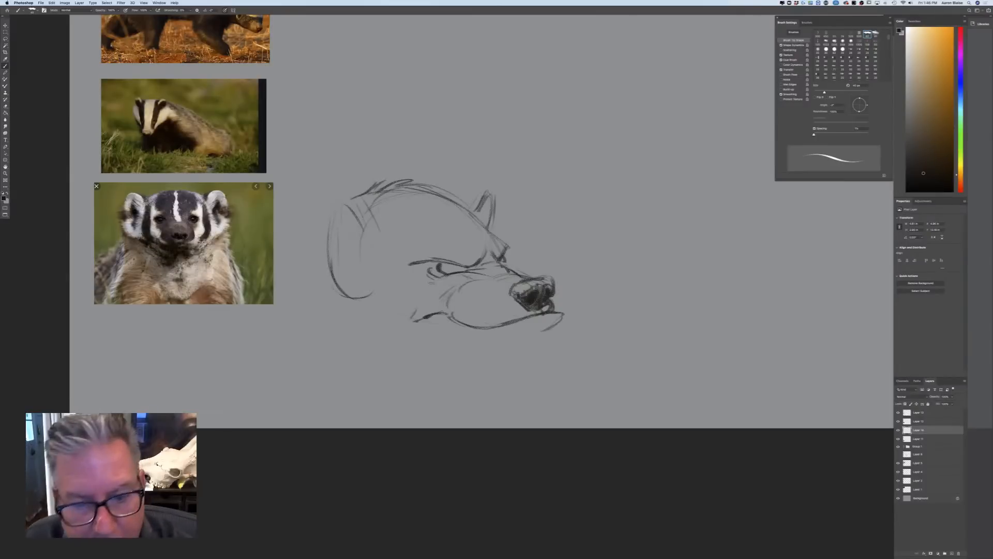
mouse_move(459, 268)
left_mouse_down()
mouse_move(468, 268)
mouse_move(418, 266)
mouse_move(440, 278)
left_mouse_up()
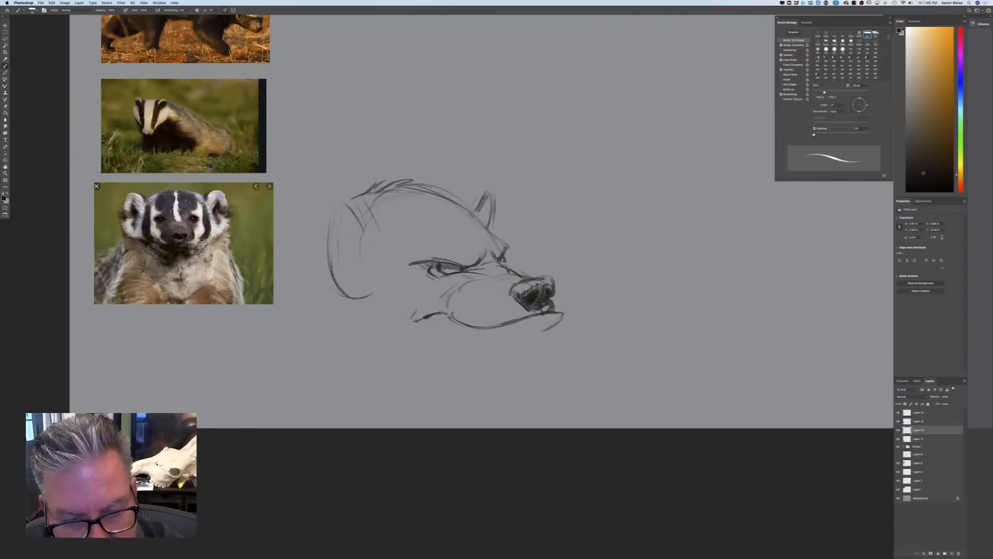
mouse_move(500, 259)
left_mouse_down()
mouse_move(506, 266)
mouse_move(515, 247)
mouse_move(440, 223)
left_mouse_up()
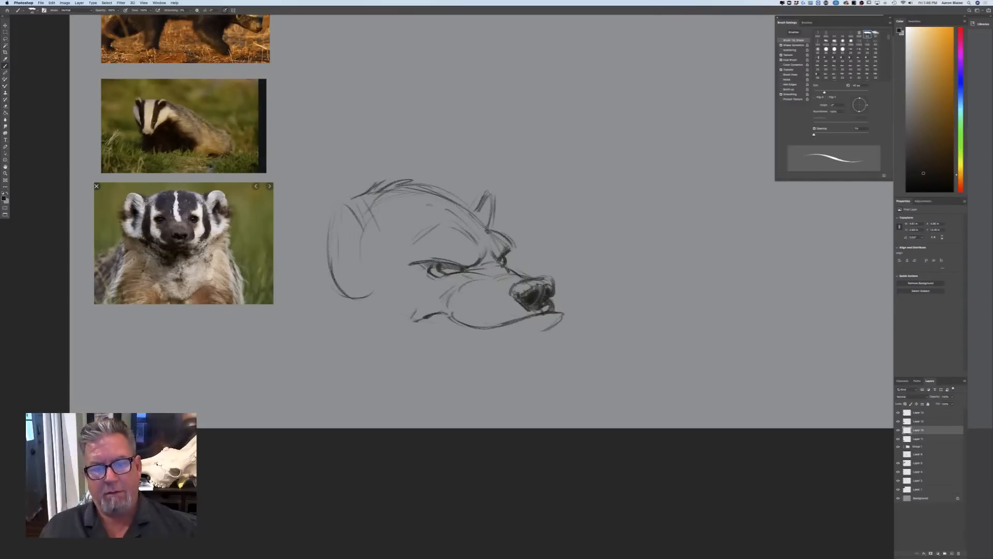
Erase the old near ear and cheek curve, and draw the lower jaw line from the chin back to the neck
mouse_move(370, 298)
left_mouse_down()
mouse_move(344, 290)
mouse_move(331, 233)
mouse_move(368, 199)
left_mouse_up()
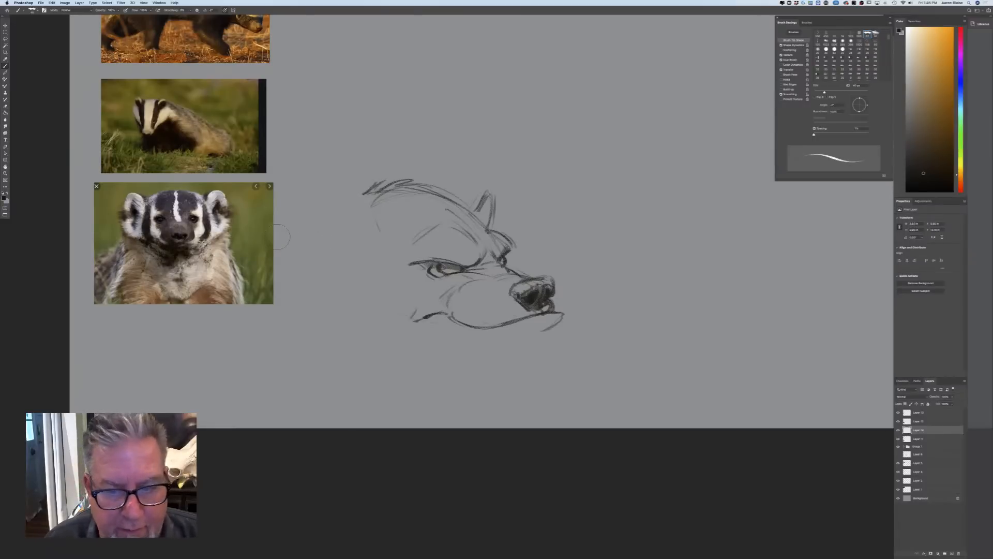
mouse_move(550, 326)
left_mouse_down()
mouse_move(484, 350)
mouse_move(394, 342)
left_mouse_up()
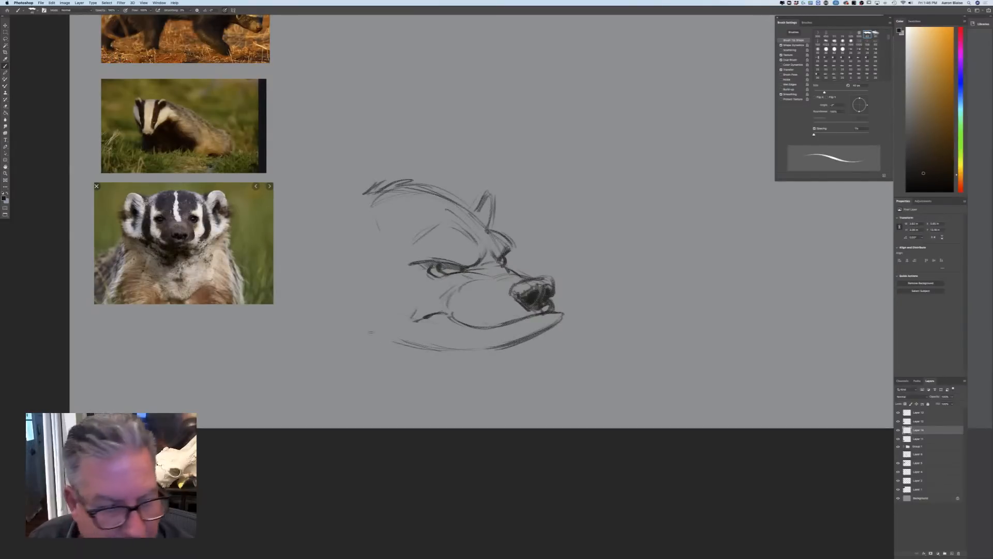
left_click_drag(315, 321, 377, 342)
mouse_move(317, 325)
left_mouse_down()
mouse_move(380, 341)
mouse_move(344, 330)
left_mouse_up()
Draw a new rounded near ear farther back on the head, connect it to the crown and strengthen the far ear
left_click_drag(354, 244, 319, 235)
left_click_drag(345, 202, 409, 183)
mouse_move(469, 210)
left_mouse_down()
mouse_move(489, 192)
mouse_move(496, 228)
left_mouse_up()
left_click_drag(307, 192, 340, 215)
mouse_move(303, 194)
left_mouse_down()
mouse_move(292, 246)
mouse_move(312, 271)
left_mouse_up()
left_click_drag(304, 203, 295, 251)
mouse_move(318, 193)
left_mouse_down()
mouse_move(347, 225)
mouse_move(339, 214)
left_mouse_up()
left_click_drag(299, 201, 330, 193)
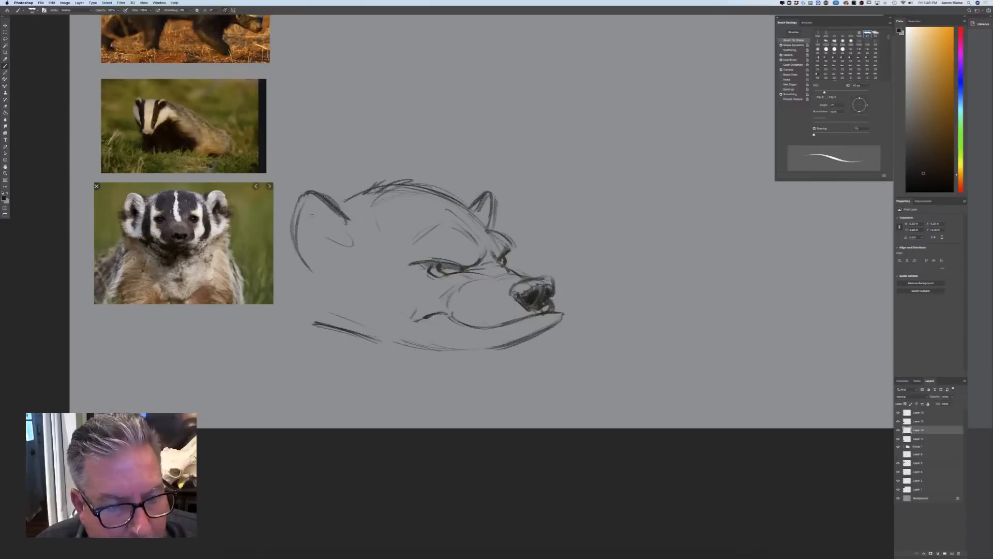
Add fur strokes inside the near ear and sketch the furry cheek edge below it
mouse_move(352, 226)
left_mouse_down()
mouse_move(324, 209)
mouse_move(328, 222)
left_mouse_up()
mouse_move(336, 236)
left_mouse_down()
mouse_move(317, 210)
mouse_move(325, 273)
mouse_move(298, 272)
mouse_move(324, 303)
left_mouse_up()
mouse_move(289, 268)
left_mouse_down()
mouse_move(323, 301)
mouse_move(306, 306)
mouse_move(371, 343)
left_mouse_up()
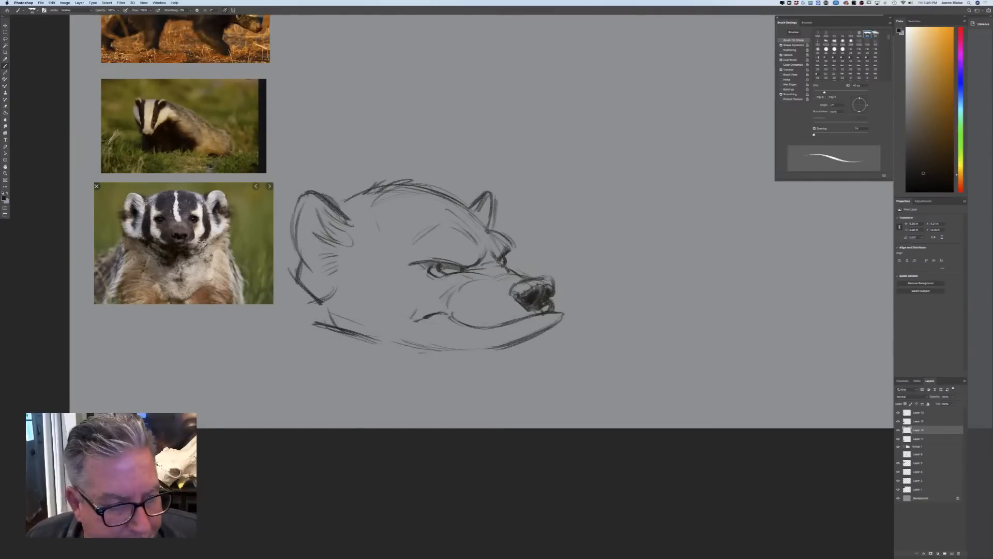
Draw a heavy curved throat line running down from beneath the badger's jaw
left_click_drag(429, 353, 407, 362)
mouse_move(450, 352)
left_mouse_down()
mouse_move(413, 368)
mouse_move(406, 386)
left_mouse_up()
mouse_move(496, 347)
left_mouse_down()
mouse_move(434, 351)
mouse_move(401, 389)
left_mouse_up()
mouse_move(445, 354)
left_mouse_down()
mouse_move(400, 401)
mouse_move(401, 393)
mouse_move(402, 408)
left_mouse_up()
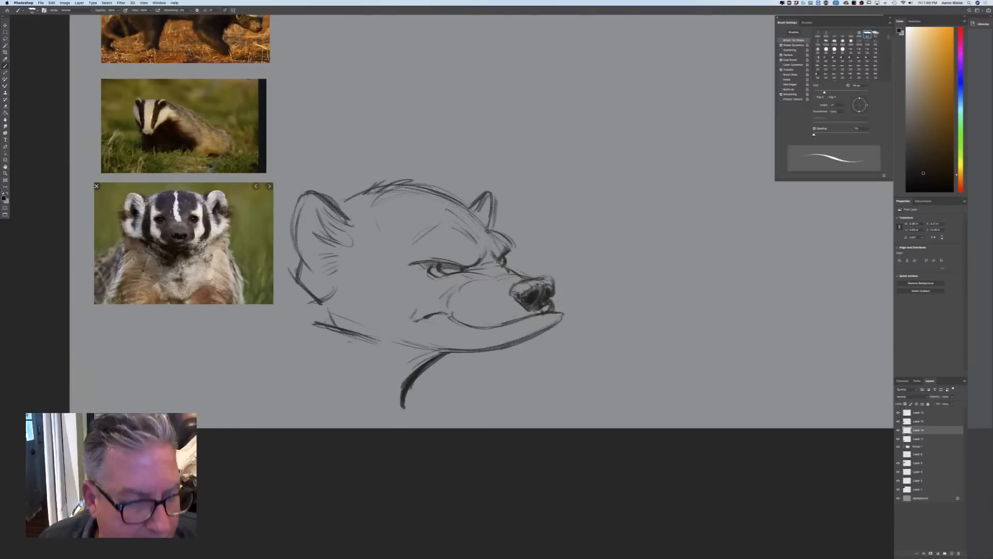
Sketch the neck and furry shoulder tufts behind the jaw, and reinforce the cheek fur below the near ear
left_click_drag(341, 344, 380, 378)
mouse_move(310, 338)
left_mouse_down()
mouse_move(355, 351)
mouse_move(312, 351)
left_mouse_up()
left_click_drag(356, 339, 309, 358)
mouse_move(296, 286)
left_mouse_down()
mouse_move(315, 325)
mouse_move(298, 330)
mouse_move(290, 393)
left_mouse_up()
mouse_move(292, 350)
left_mouse_down()
mouse_move(276, 362)
mouse_move(276, 397)
mouse_move(283, 384)
left_mouse_up()
left_click_drag(294, 211, 298, 254)
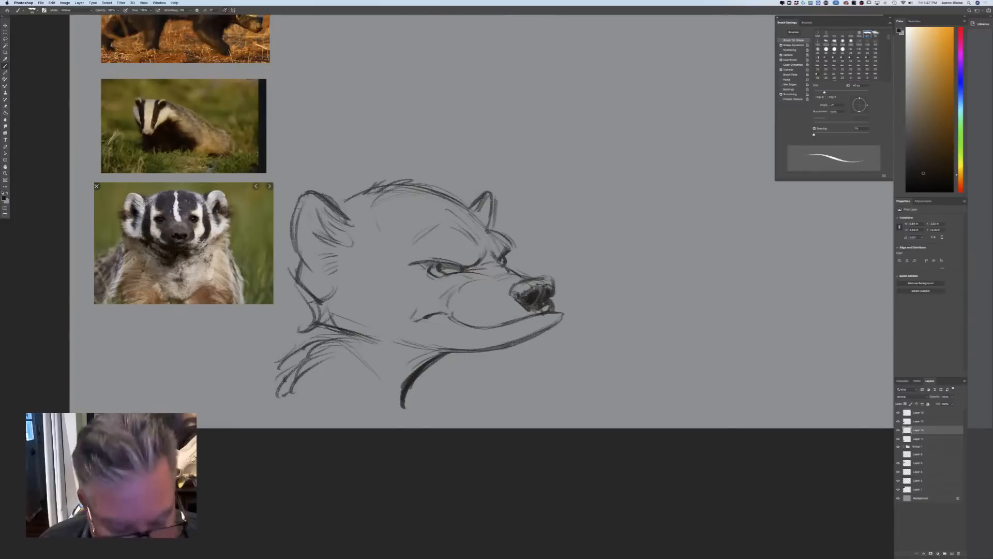
Move the badger sketch up and to the right, away from the reference photos
key("v")
mouse_move(265, 377)
left_mouse_down()
mouse_move(357, 339)
mouse_move(346, 350)
left_mouse_up()
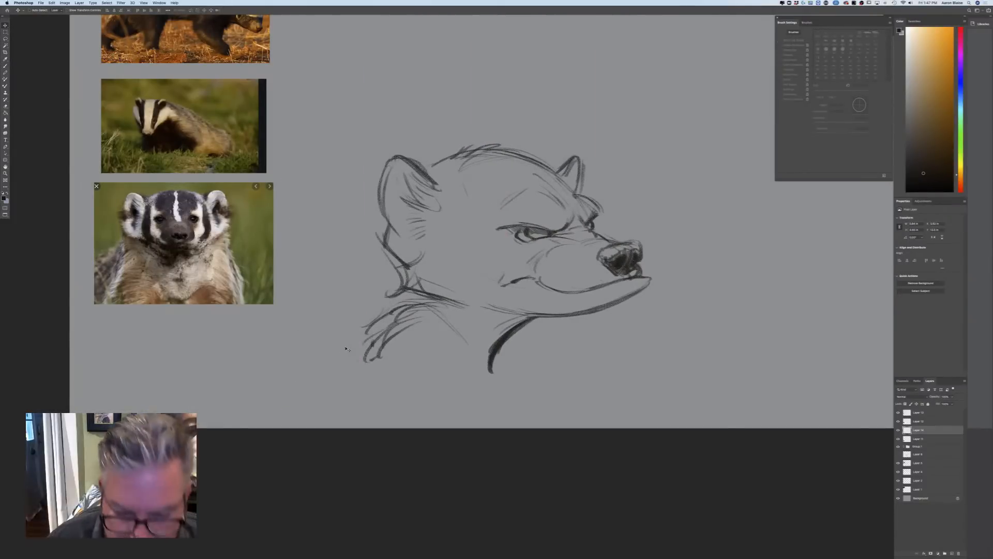
mouse_move(381, 193)
left_mouse_down()
mouse_move(324, 199)
mouse_move(303, 229)
mouse_move(390, 286)
mouse_move(442, 350)
left_mouse_up()
Brush in the arched back behind the near ear and a curved fold line on the neck
left_click(6, 66)
left_click_drag(336, 213, 293, 234)
left_click_drag(360, 220, 290, 253)
left_click_drag(412, 325, 402, 369)
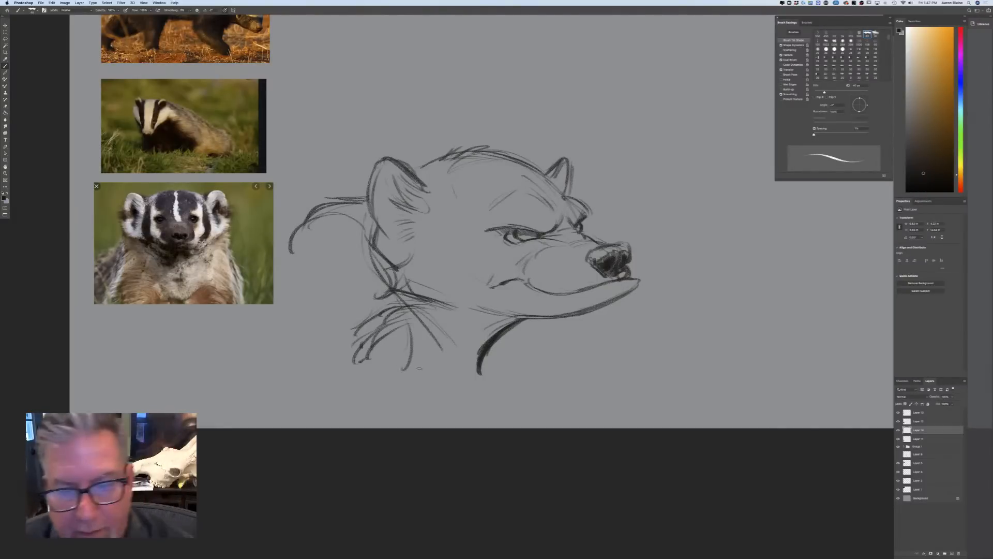
Add creases below the near eye and outline the stripe markings across the badger's forehead and crown
mouse_move(517, 247)
left_mouse_down()
mouse_move(531, 252)
mouse_move(540, 288)
left_mouse_up()
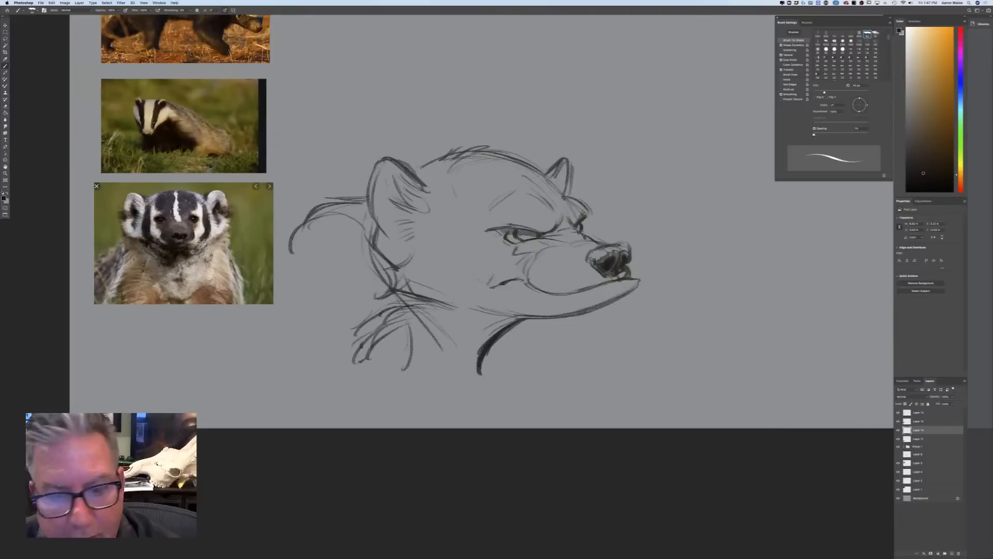
mouse_move(518, 201)
left_mouse_down()
mouse_move(501, 206)
mouse_move(461, 173)
mouse_move(426, 163)
left_mouse_up()
left_click_drag(480, 188, 495, 200)
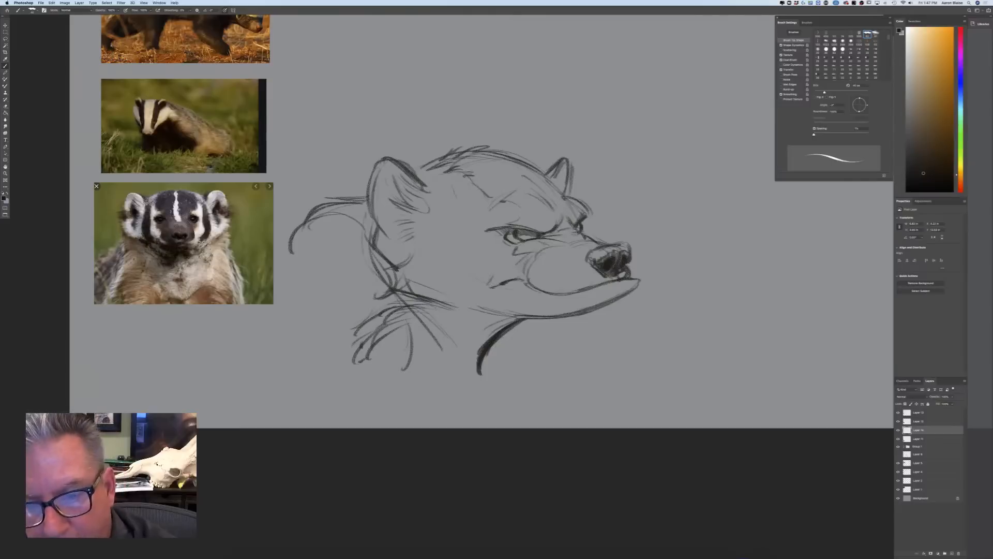
mouse_move(556, 226)
left_mouse_down()
mouse_move(564, 233)
mouse_move(534, 196)
left_mouse_up()
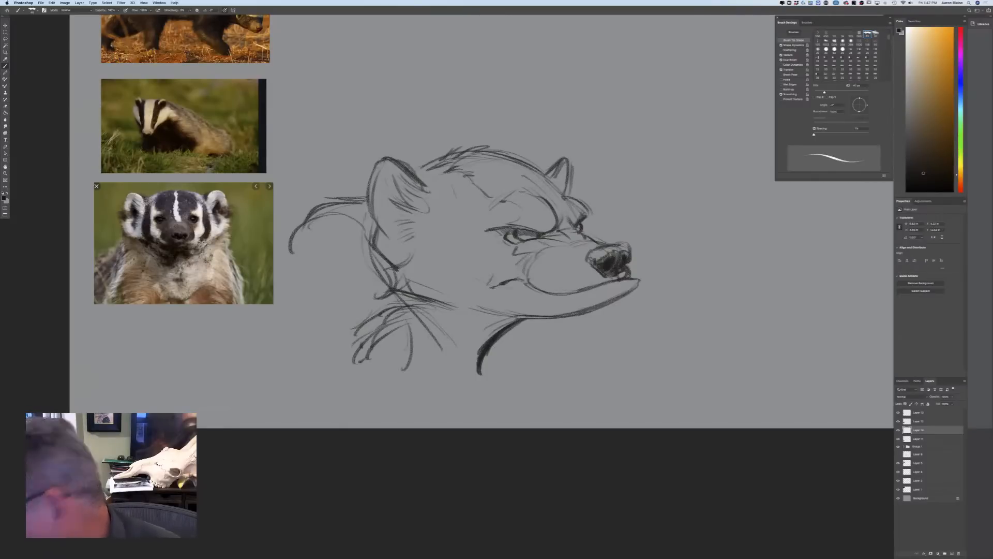
left_click_drag(535, 194, 457, 155)
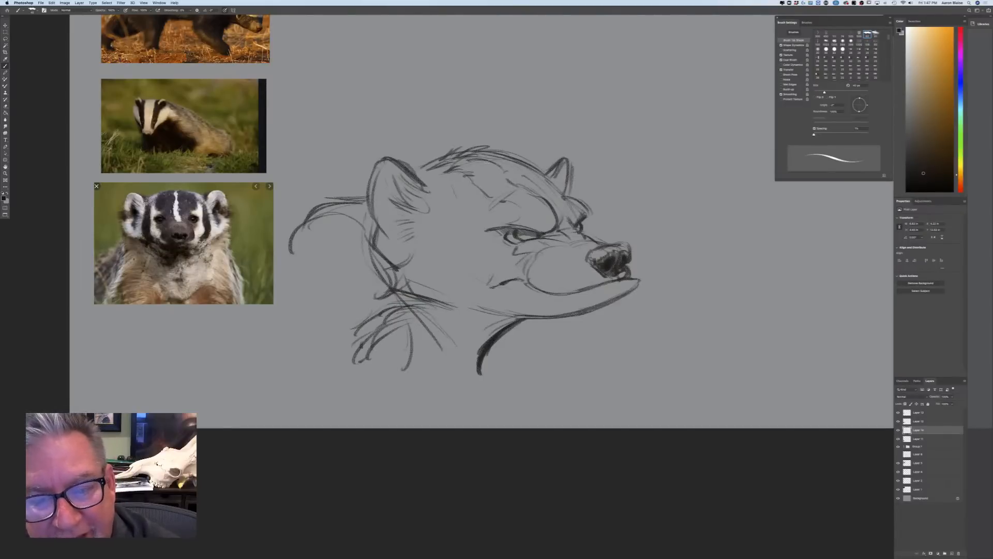
left_click_drag(569, 217, 504, 161)
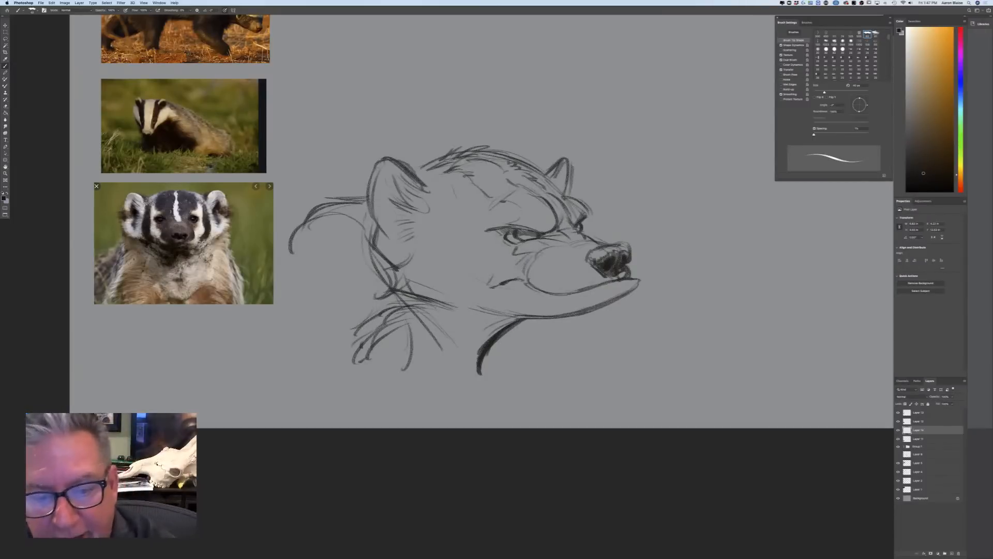
Darken both eyes, turn off the brush's pressure-controlled size and fill in the nose with dark shading
mouse_move(536, 234)
left_mouse_down()
mouse_move(516, 235)
mouse_move(530, 233)
left_mouse_up()
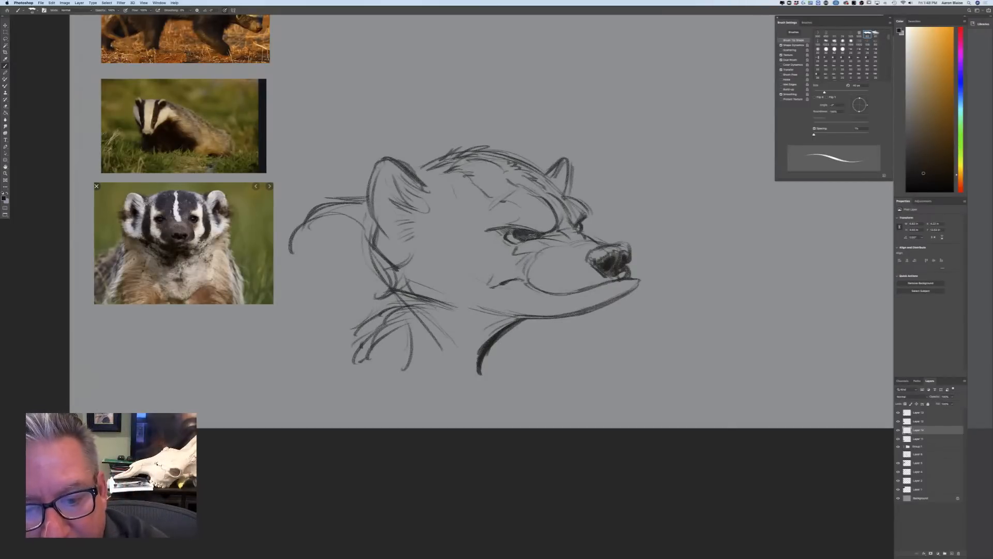
left_click_drag(586, 216, 589, 238)
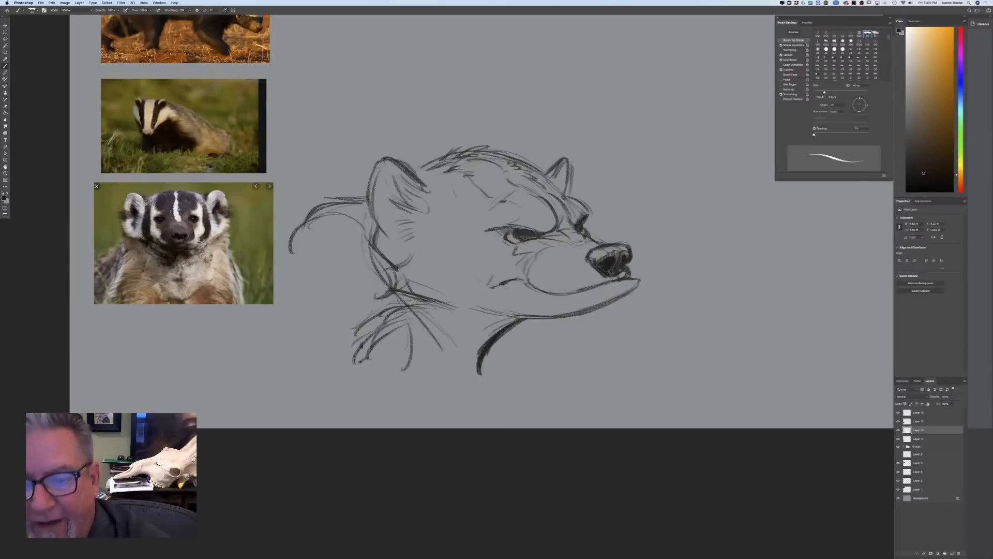
left_click(225, 11)
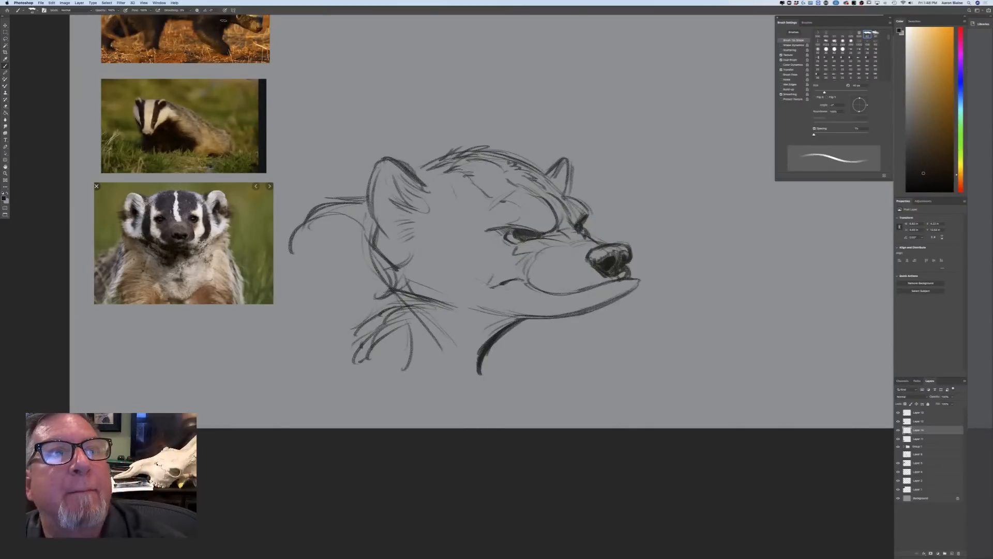
left_click_drag(623, 252, 593, 250)
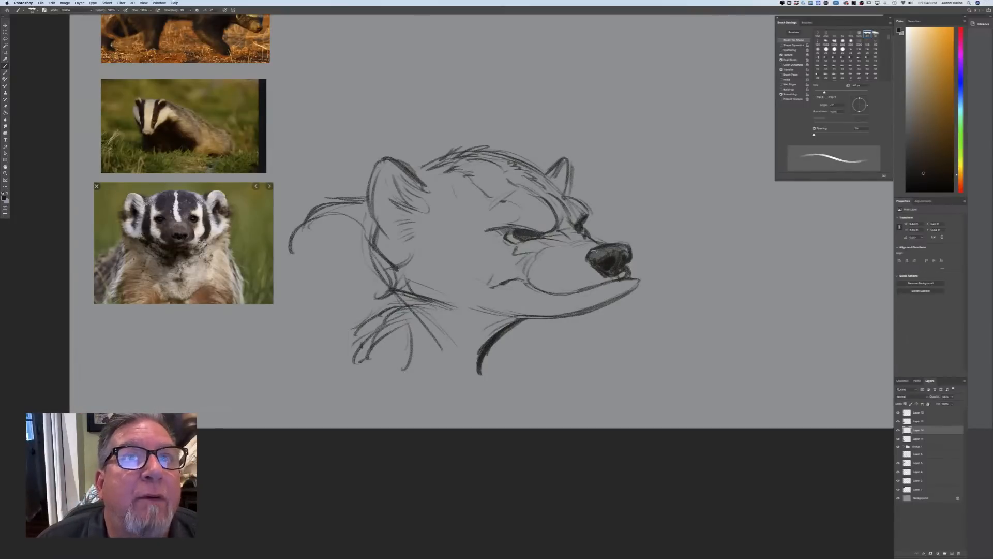
mouse_move(612, 270)
left_mouse_down()
mouse_move(621, 267)
mouse_move(594, 260)
mouse_move(607, 252)
left_mouse_up()
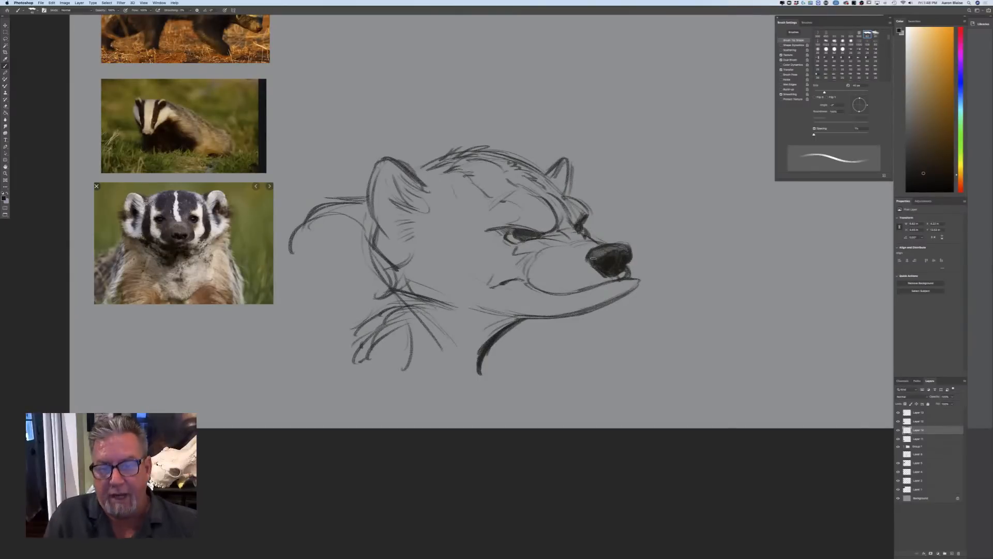
Shade the badger's muzzle, the eye surrounds, the dark stripes over the forehead and crown, and the base of the far ear
mouse_move(626, 272)
left_mouse_down()
mouse_move(575, 287)
mouse_move(541, 264)
mouse_move(540, 286)
mouse_move(567, 250)
mouse_move(592, 246)
mouse_move(556, 236)
mouse_move(517, 251)
mouse_move(511, 236)
left_mouse_up()
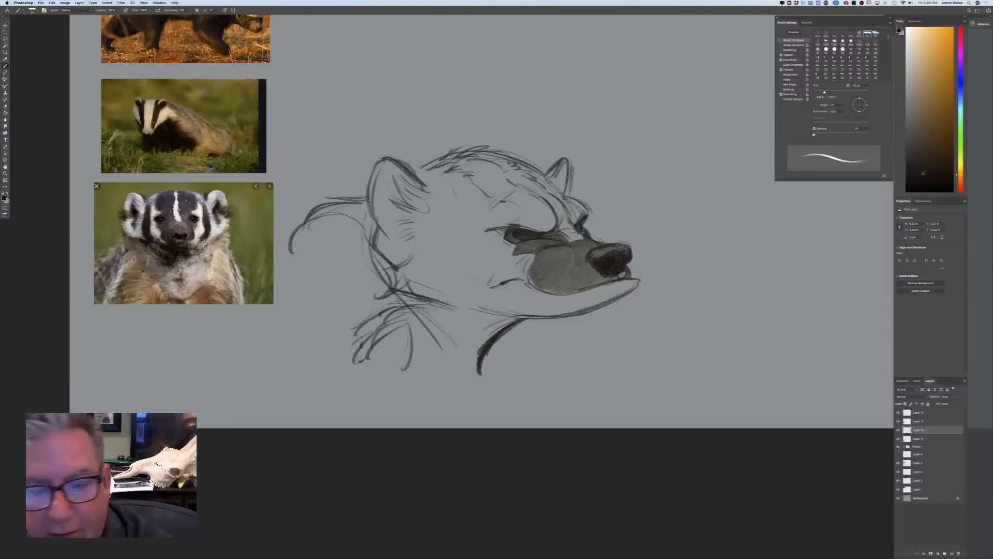
left_click_drag(570, 221, 551, 187)
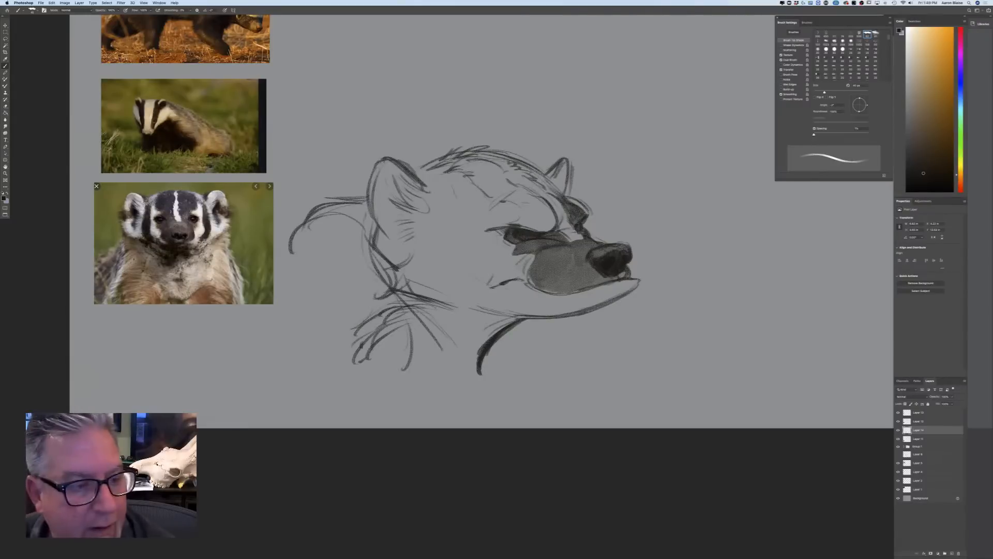
mouse_move(548, 225)
left_mouse_down()
mouse_move(536, 199)
mouse_move(526, 218)
mouse_move(515, 215)
mouse_move(536, 194)
mouse_move(479, 155)
mouse_move(434, 157)
mouse_move(417, 174)
left_mouse_up()
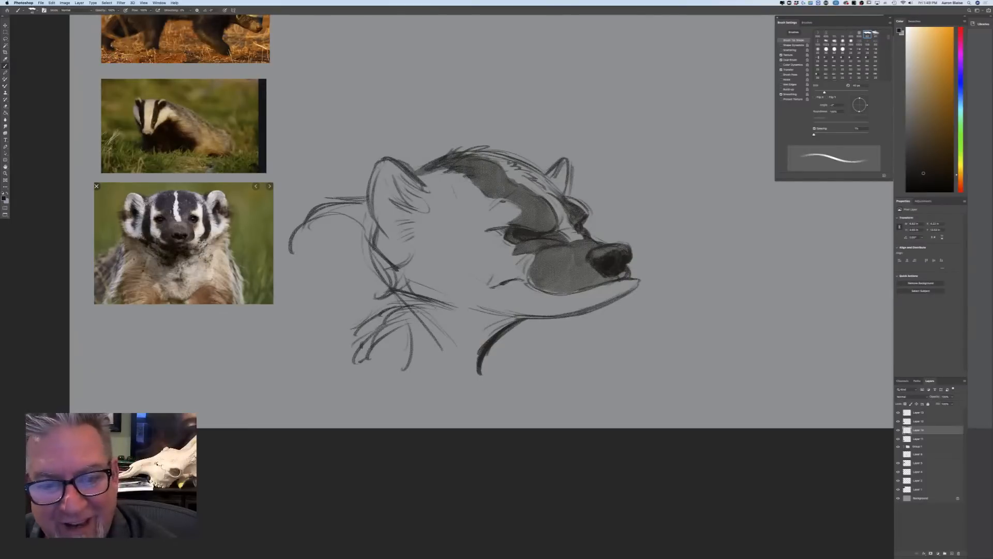
mouse_move(516, 161)
left_mouse_down()
mouse_move(458, 152)
mouse_move(539, 170)
mouse_move(555, 195)
mouse_move(580, 202)
left_mouse_up()
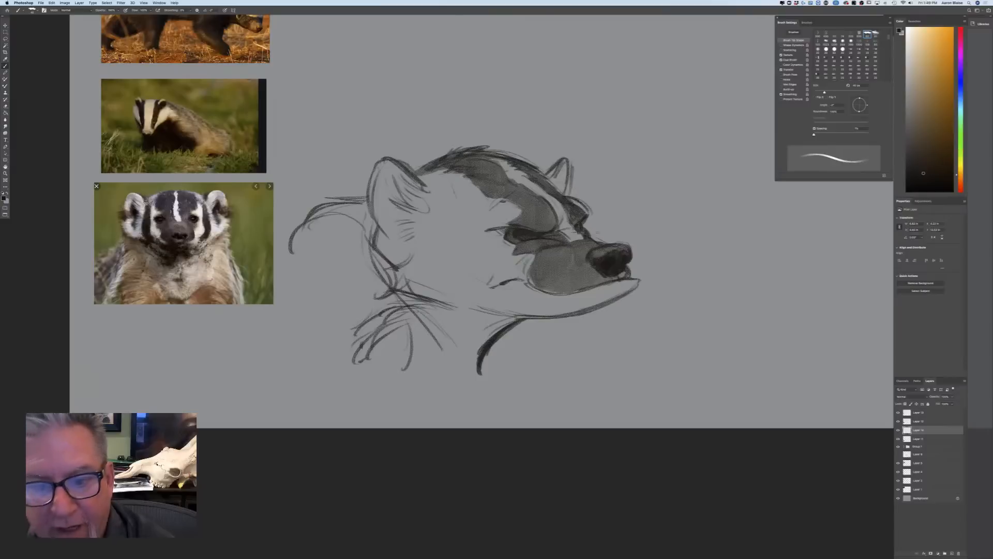
mouse_move(558, 163)
left_mouse_down()
mouse_move(547, 179)
mouse_move(534, 169)
mouse_move(558, 157)
left_mouse_up()
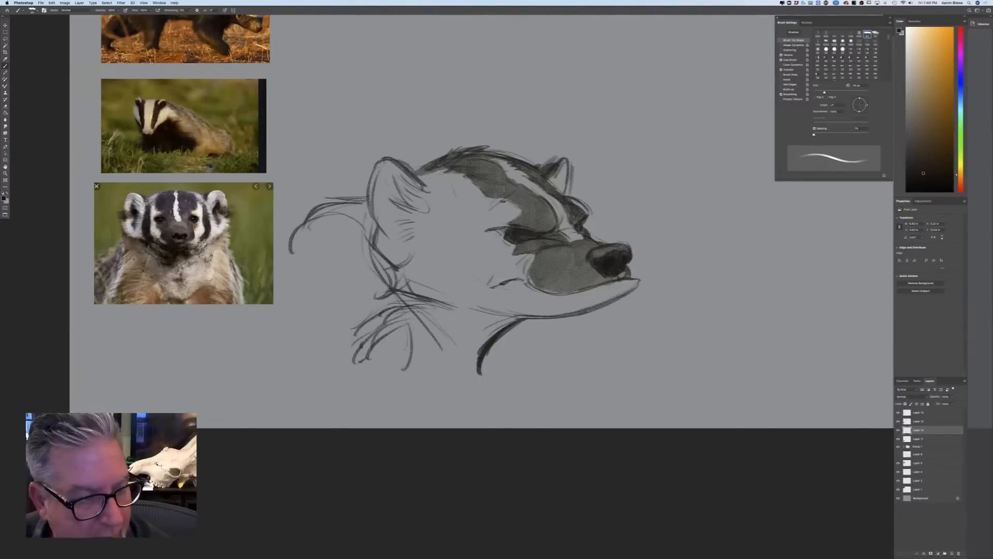
Shade the lower jaw, cheek stripe and inner near ear, hatch the back fur, and darken the muzzle around the mouth
mouse_move(632, 283)
left_mouse_down()
mouse_move(552, 304)
mouse_move(507, 293)
mouse_move(504, 300)
mouse_move(481, 278)
mouse_move(510, 280)
mouse_move(472, 259)
mouse_move(466, 226)
mouse_move(431, 181)
mouse_move(422, 189)
mouse_move(438, 235)
mouse_move(478, 305)
mouse_move(520, 315)
mouse_move(437, 249)
mouse_move(433, 271)
mouse_move(438, 232)
mouse_move(449, 247)
mouse_move(464, 217)
mouse_move(434, 193)
mouse_move(449, 193)
mouse_move(436, 177)
mouse_move(398, 205)
mouse_move(389, 177)
mouse_move(412, 220)
mouse_move(389, 226)
mouse_move(410, 231)
mouse_move(398, 243)
mouse_move(408, 248)
left_mouse_up()
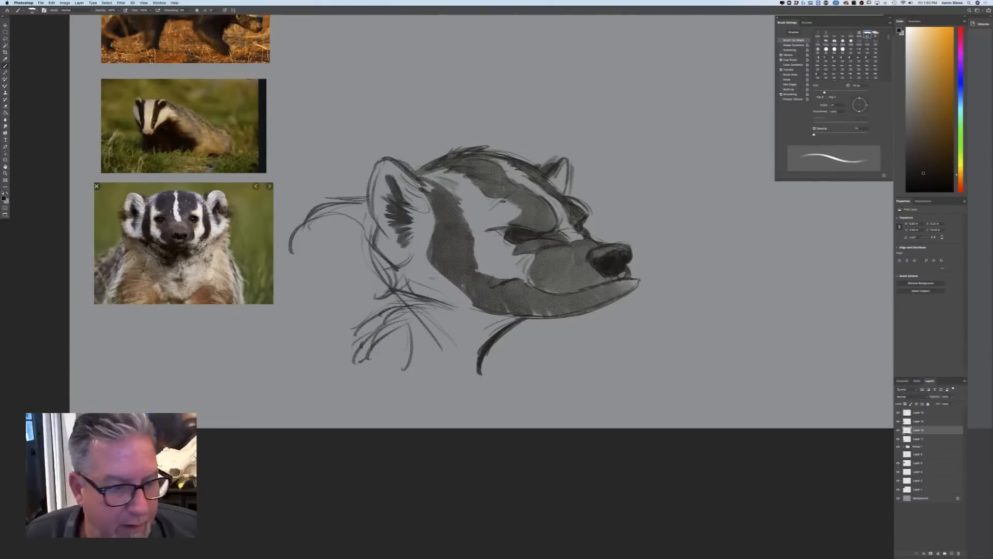
mouse_move(365, 213)
left_mouse_down()
mouse_move(377, 232)
mouse_move(361, 215)
mouse_move(313, 247)
mouse_move(355, 312)
left_mouse_up()
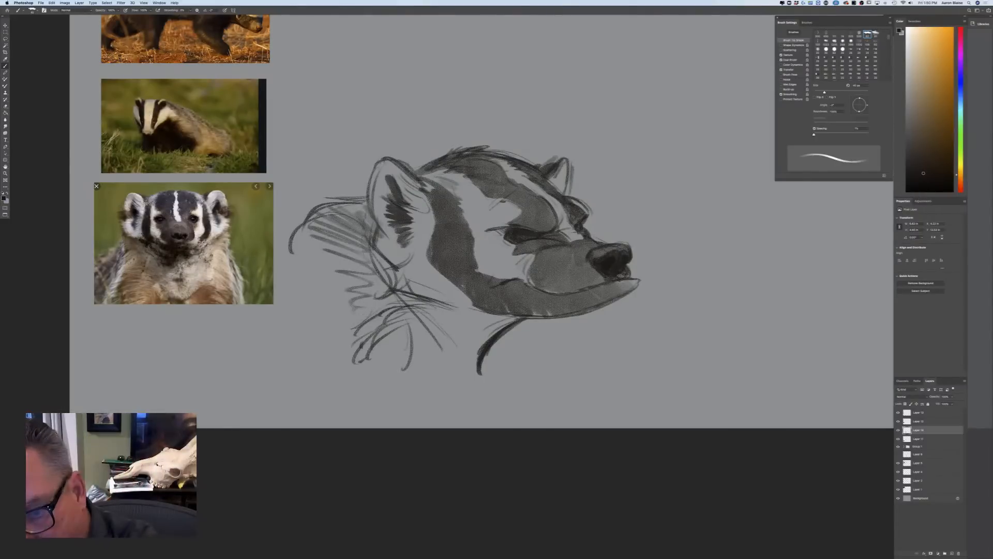
mouse_move(610, 277)
left_mouse_down()
mouse_move(580, 288)
mouse_move(574, 274)
mouse_move(589, 264)
mouse_move(544, 288)
mouse_move(536, 271)
left_mouse_up()
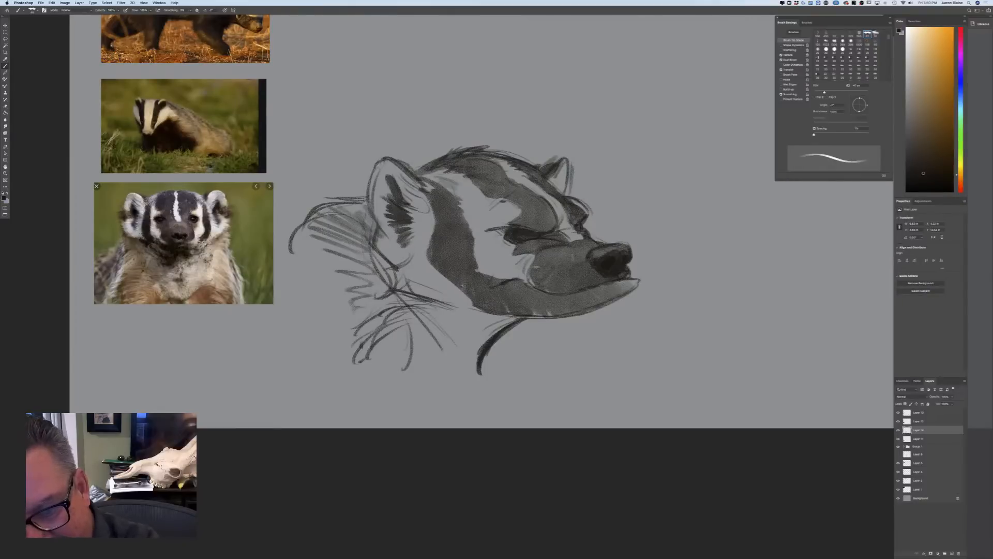
mouse_move(612, 278)
left_mouse_down()
mouse_move(624, 291)
mouse_move(594, 305)
mouse_move(542, 307)
mouse_move(500, 288)
mouse_move(531, 292)
left_mouse_up()
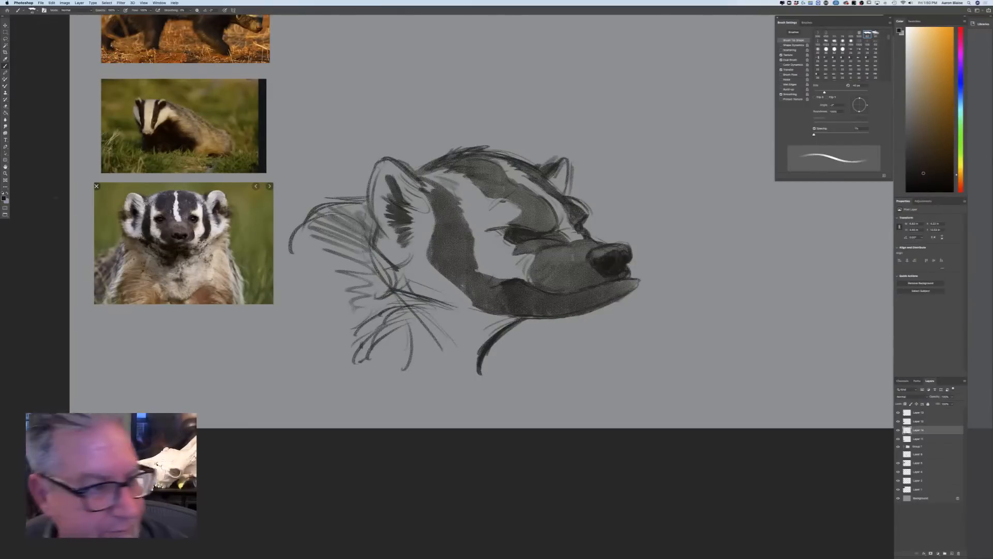
Choose a light off-white and, on a new layer above the layer group, fill the badger's pale forehead stripe and cheek band
left_click(4, 198)
left_click(142, 233)
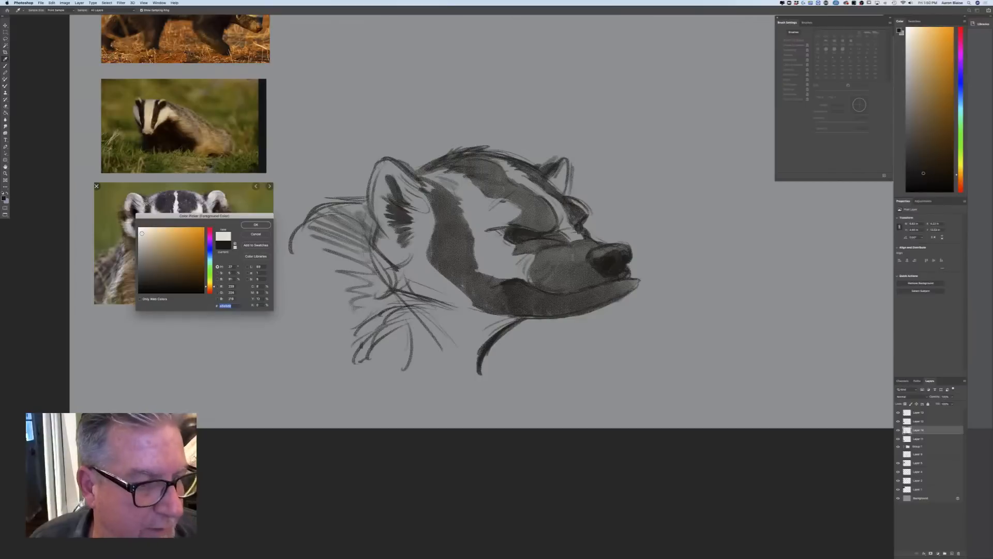
left_click(256, 225)
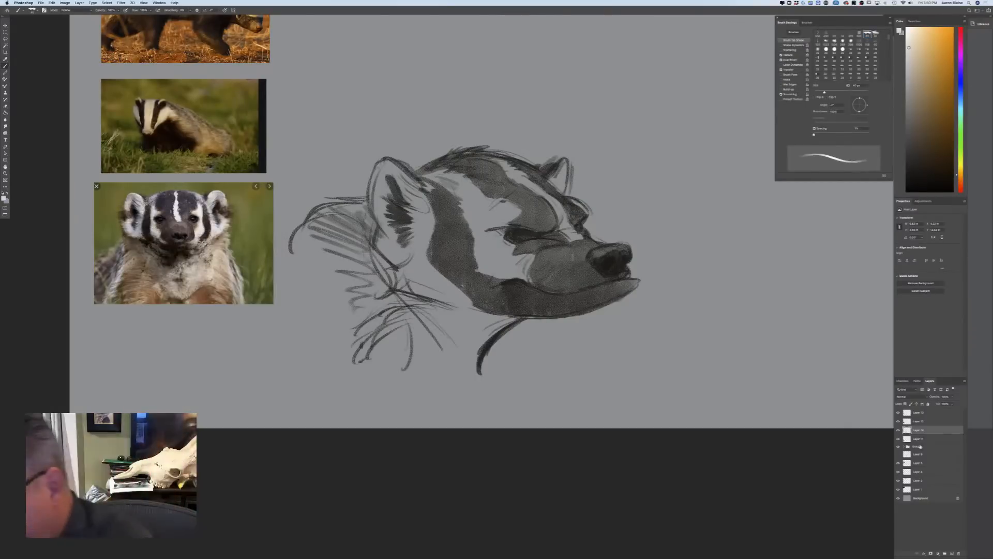
left_click(919, 447)
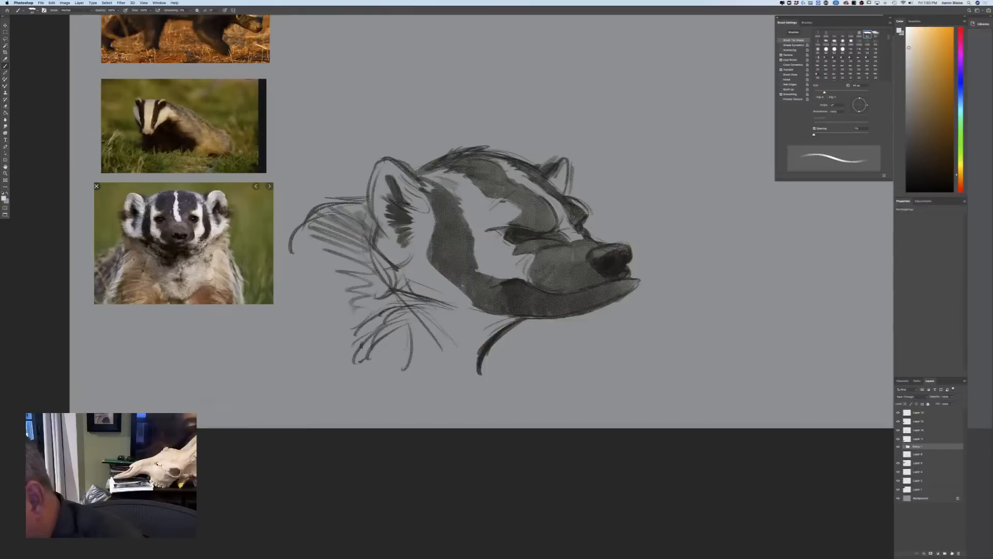
left_click(949, 553)
mouse_move(579, 239)
left_mouse_down()
mouse_move(535, 184)
mouse_move(481, 157)
left_mouse_up()
mouse_move(533, 267)
left_mouse_down()
mouse_move(499, 263)
mouse_move(489, 243)
mouse_move(496, 268)
mouse_move(492, 253)
mouse_move(479, 269)
mouse_move(504, 215)
mouse_move(476, 209)
mouse_move(481, 202)
mouse_move(451, 177)
left_mouse_up()
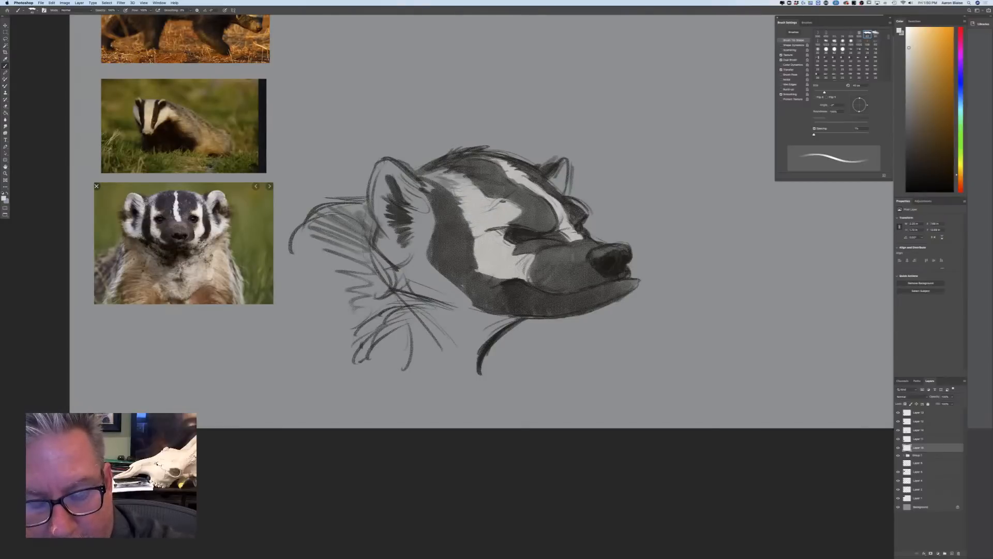
left_click_drag(470, 227, 479, 239)
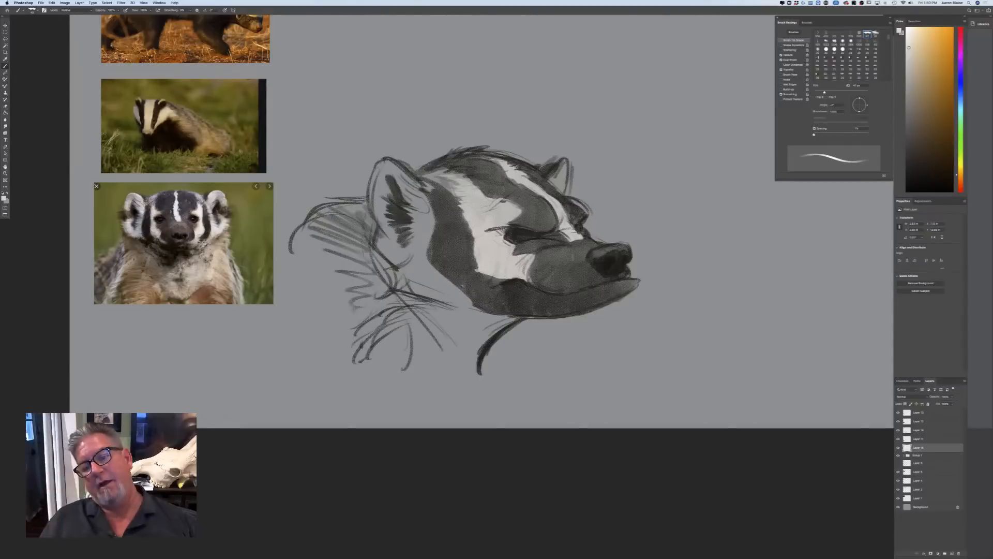
Paint off-white beside the far eye, on both ears and down the rear cheek and neck, enlarging the brush for the neck
left_click_drag(586, 213, 574, 200)
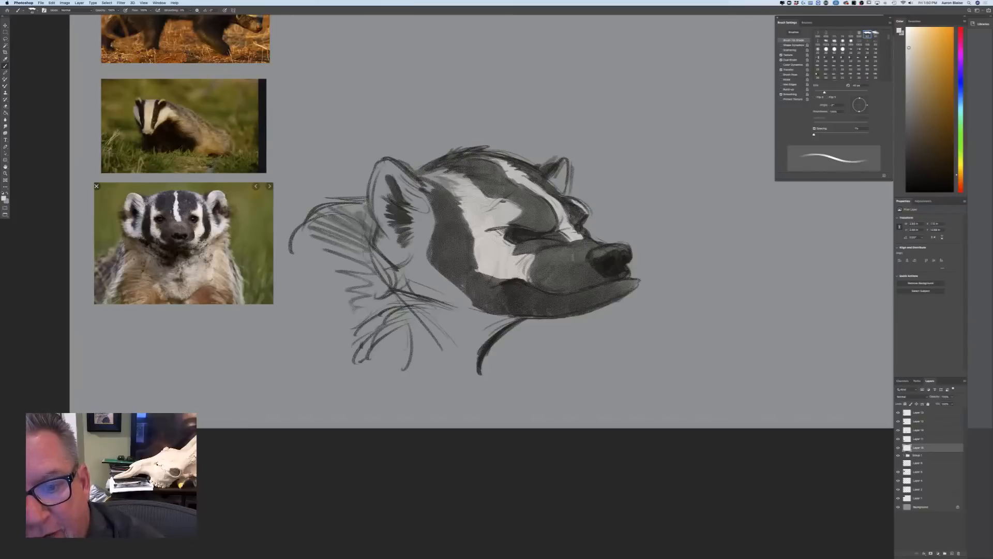
mouse_move(565, 163)
left_mouse_down()
mouse_move(562, 189)
mouse_move(550, 181)
mouse_move(560, 190)
left_mouse_up()
mouse_move(422, 195)
left_mouse_down()
mouse_move(426, 232)
mouse_move(402, 174)
mouse_move(386, 162)
mouse_move(374, 193)
mouse_move(381, 219)
mouse_move(395, 241)
mouse_move(421, 234)
mouse_move(423, 264)
mouse_move(398, 260)
mouse_move(385, 238)
mouse_move(383, 255)
mouse_move(434, 305)
mouse_move(439, 287)
mouse_move(463, 299)
mouse_move(438, 285)
mouse_move(474, 310)
mouse_move(414, 322)
mouse_move(466, 335)
mouse_move(408, 380)
left_mouse_up()
key("]")
key("]")
key("]")
key("]")
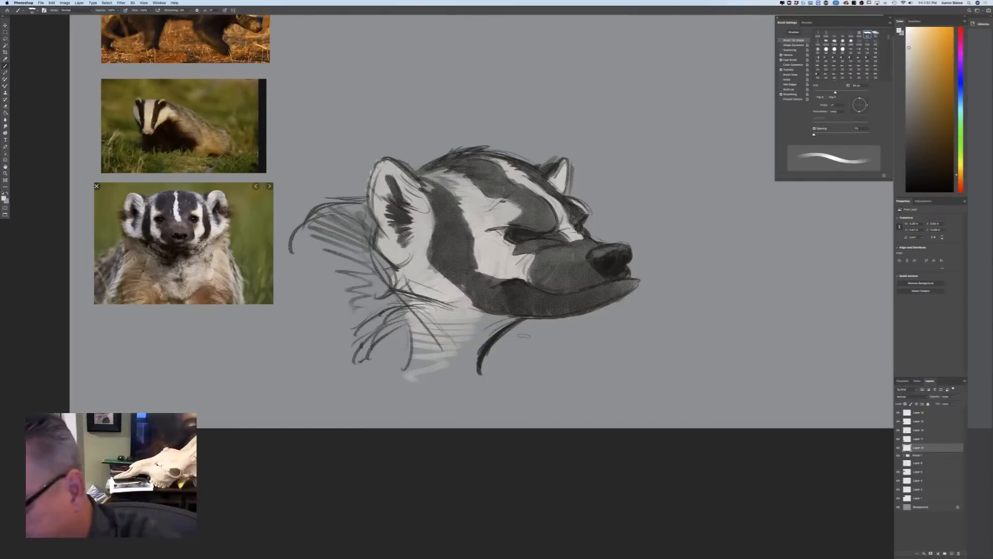
On a new top layer, paint highlights on the nose, nostril and near eye with a smaller brush using pressure-controlled size
left_click(920, 413)
left_click(952, 553)
key("[")
key("[")
key("[")
left_click_drag(617, 249, 629, 247)
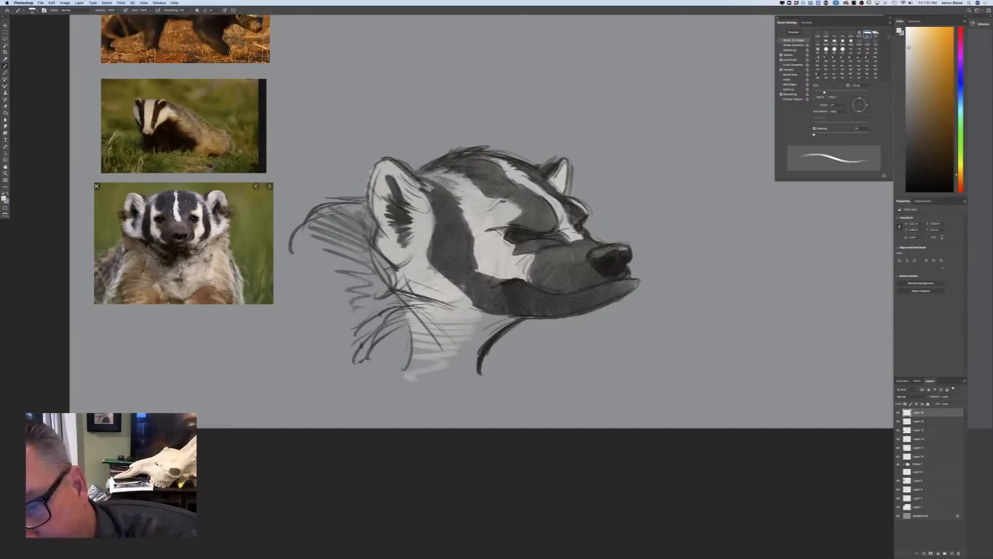
left_click(226, 11)
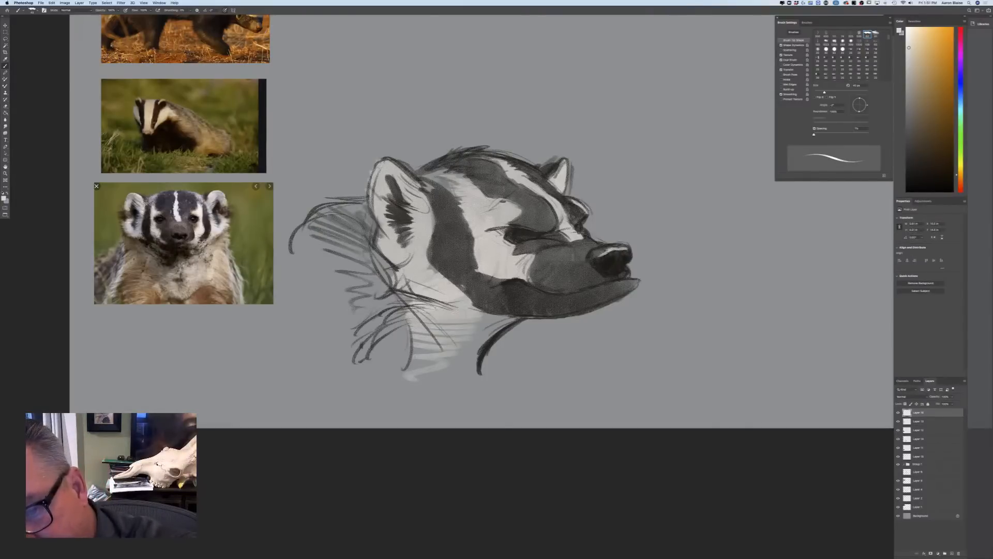
left_click_drag(617, 259, 614, 254)
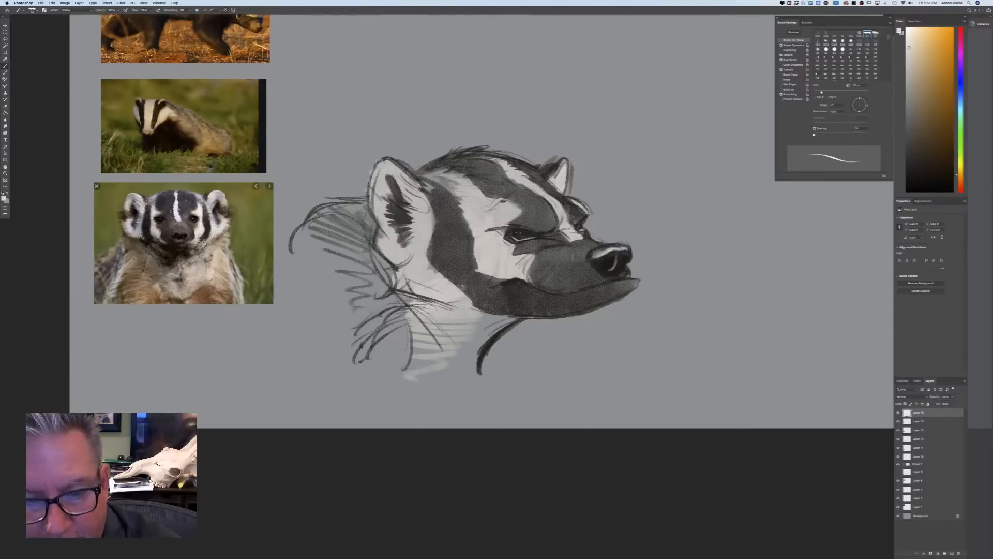
left_click_drag(518, 232, 517, 237)
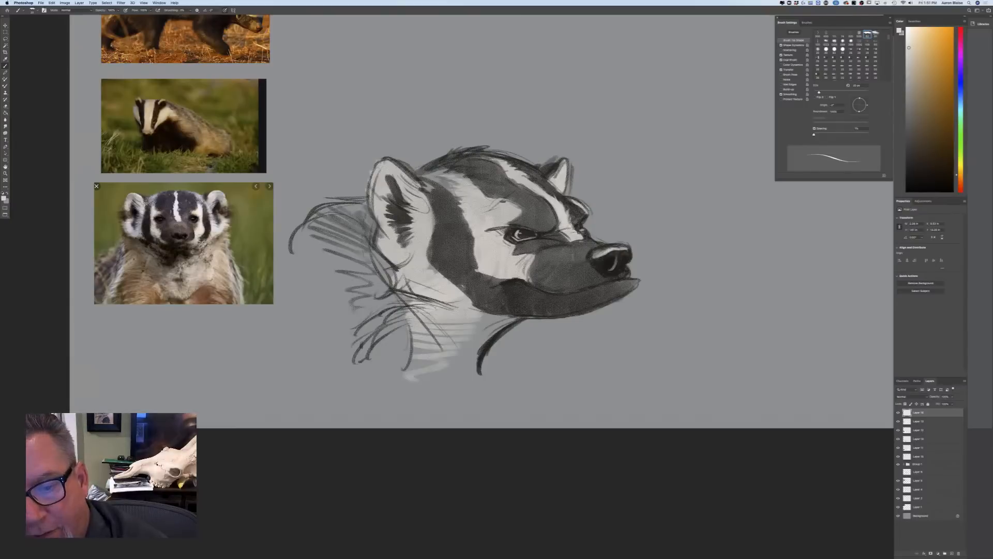
Choose a brighter white and, with a larger brush, paint highlights on the pale fur below and above the near eye
left_click(4, 198)
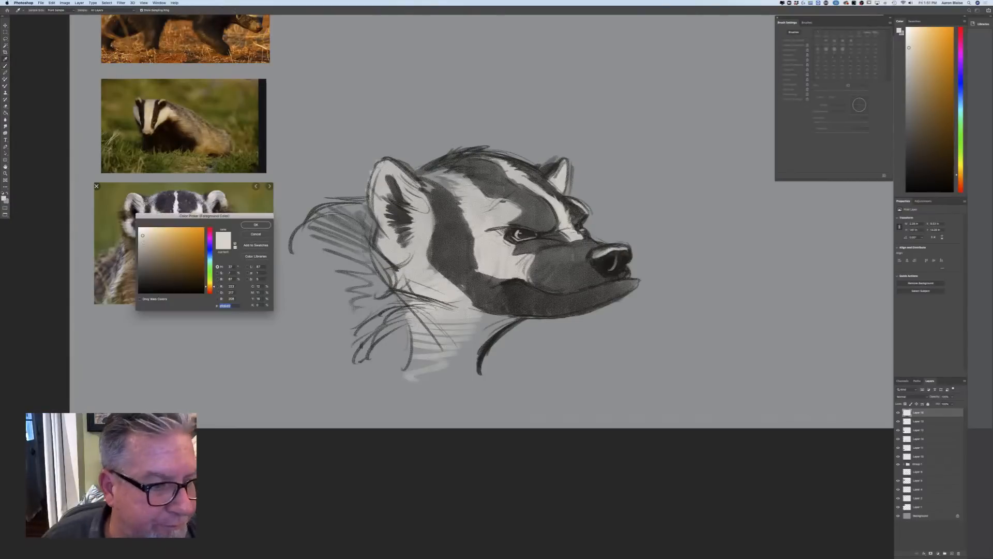
left_click(141, 230)
left_click(248, 225)
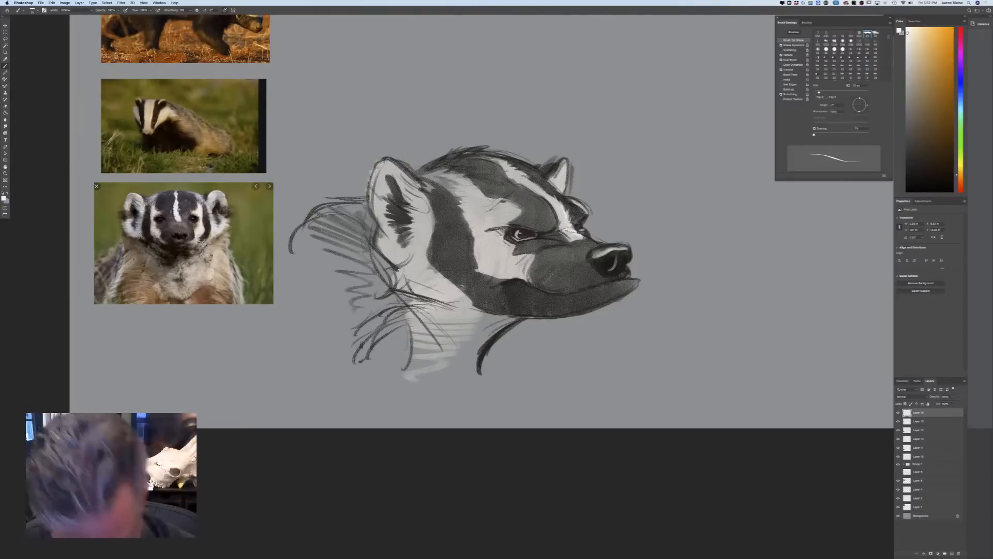
key("bracketright")
key("bracketright")
key("bracketright")
key("bracketright")
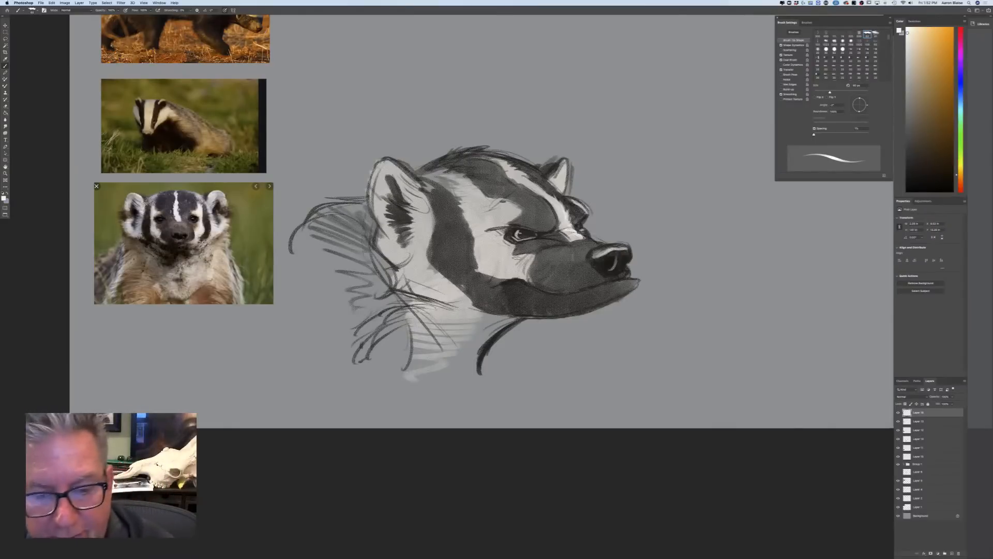
mouse_move(527, 256)
left_mouse_down()
mouse_move(514, 274)
mouse_move(509, 249)
mouse_move(500, 257)
mouse_move(488, 246)
left_mouse_up()
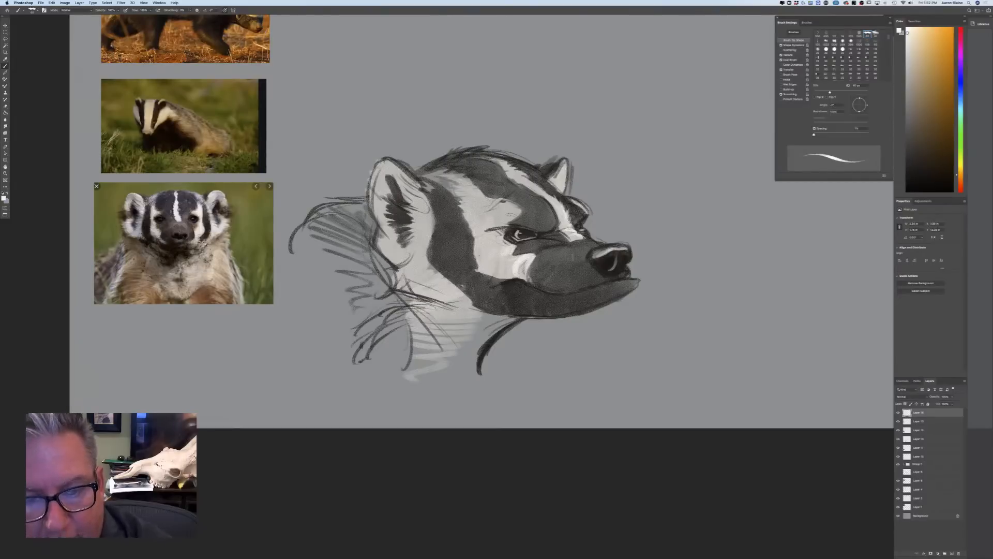
left_click_drag(504, 201, 480, 226)
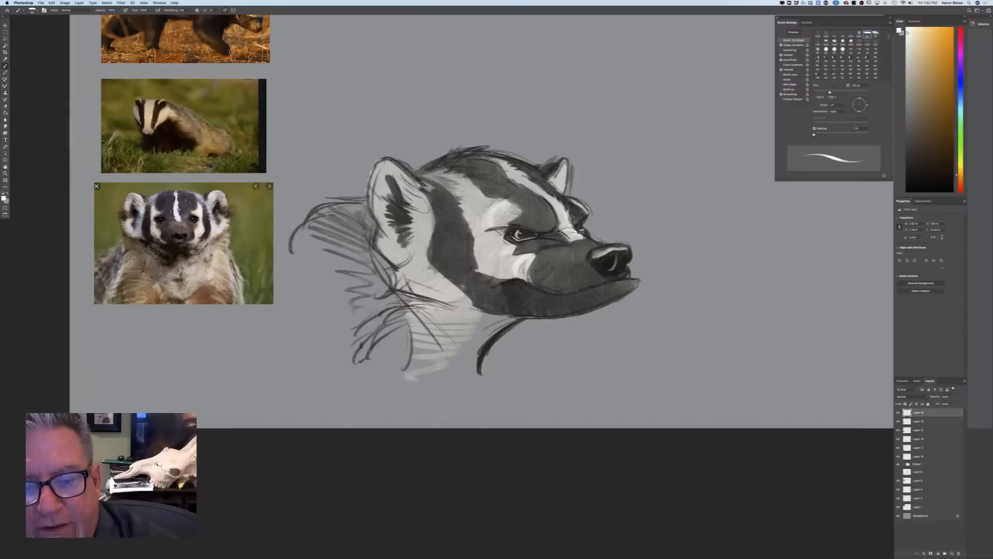
Brush short white fur strokes along the central forehead stripe and over the crown of the head
right_click(540, 195)
left_click(536, 189)
mouse_move(545, 195)
left_mouse_down()
mouse_move(568, 220)
mouse_move(557, 203)
left_mouse_up()
mouse_move(527, 183)
left_mouse_down()
mouse_move(541, 192)
mouse_move(525, 176)
left_mouse_up()
left_click_drag(504, 166, 517, 168)
mouse_move(493, 159)
left_mouse_down()
mouse_move(511, 167)
mouse_move(504, 163)
left_mouse_up()
left_click_drag(482, 154, 491, 157)
left_click_drag(469, 152, 484, 155)
mouse_move(454, 147)
left_mouse_down()
mouse_move(481, 156)
mouse_move(464, 157)
left_mouse_up()
left_click_drag(445, 149, 452, 158)
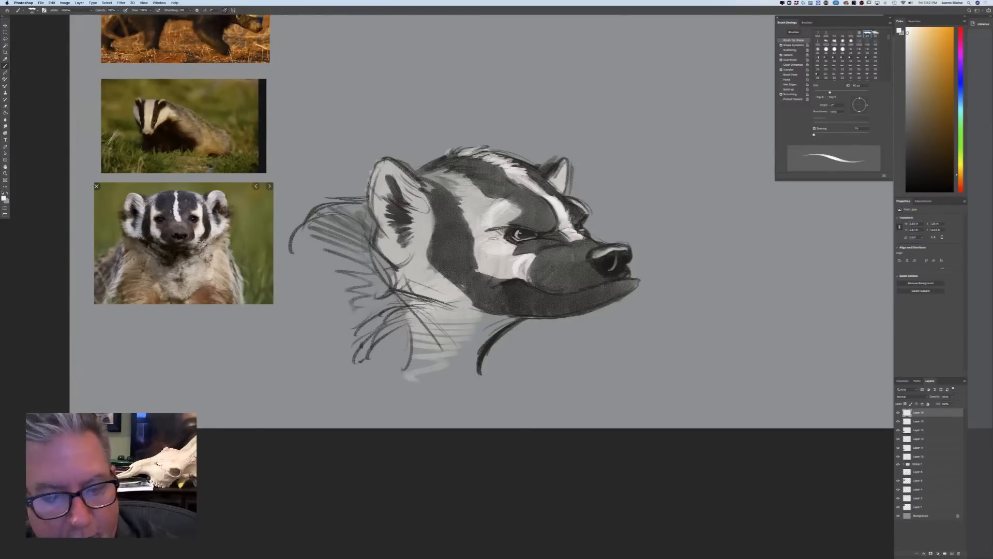
Brush white fur strokes on the rear cheek and both ears, then add fine pale whisker marks around the muzzle
mouse_move(428, 217)
left_mouse_down()
mouse_move(406, 257)
mouse_move(430, 285)
left_mouse_up()
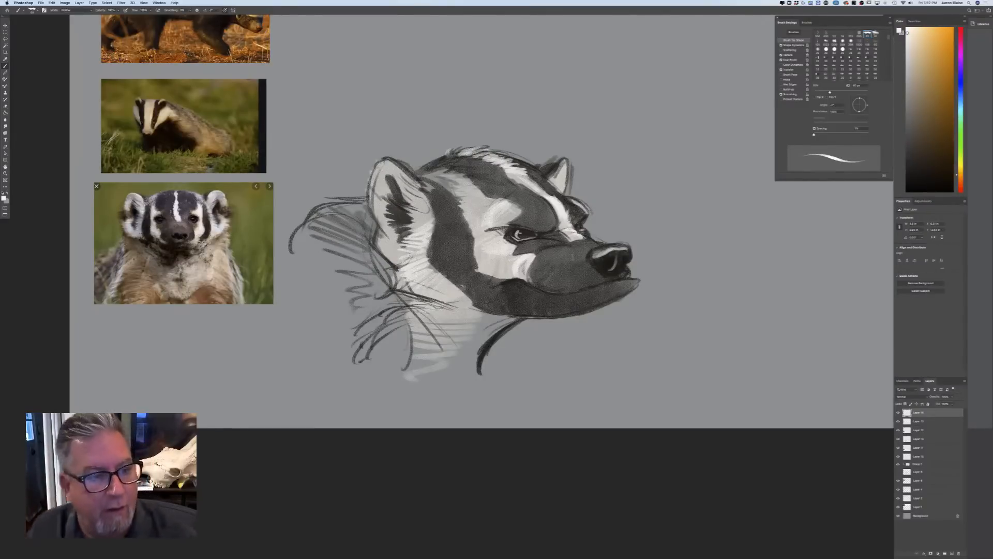
mouse_move(416, 191)
left_mouse_down()
mouse_move(406, 179)
mouse_move(422, 213)
mouse_move(401, 214)
mouse_move(424, 221)
mouse_move(403, 253)
left_mouse_up()
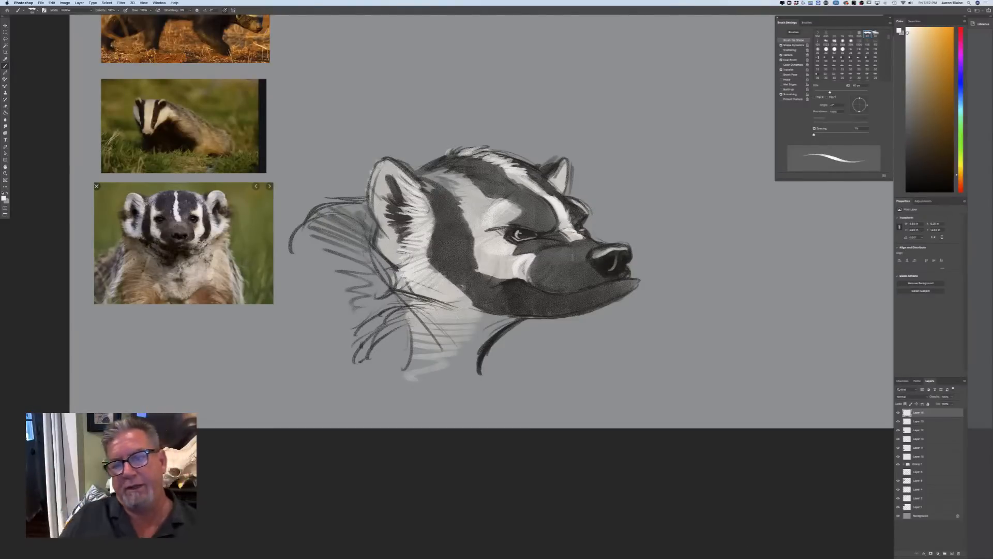
key("[")
key("[")
key("[")
mouse_move(563, 171)
left_mouse_down()
mouse_move(577, 166)
mouse_move(562, 192)
left_mouse_up()
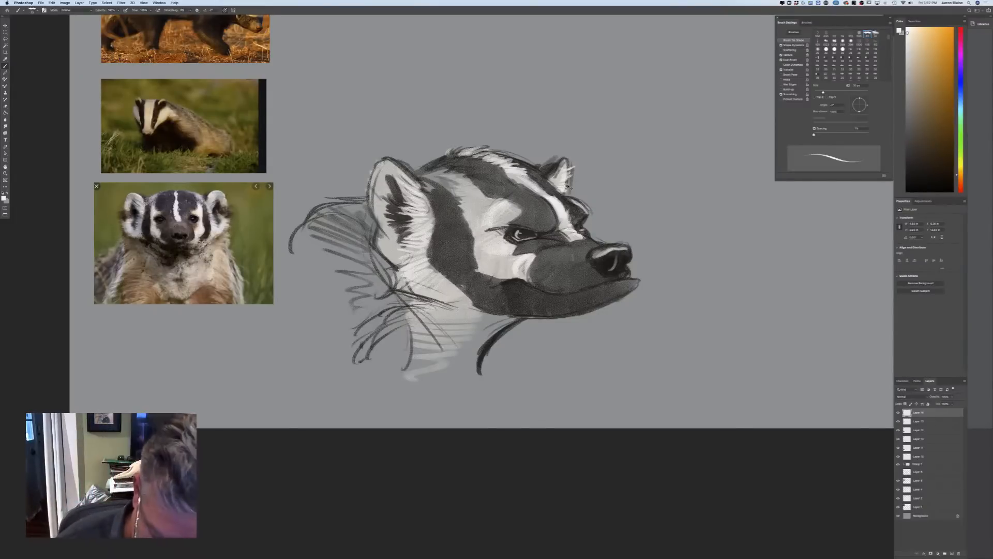
key("super+minus")
key("super+minus")
key("super+plus")
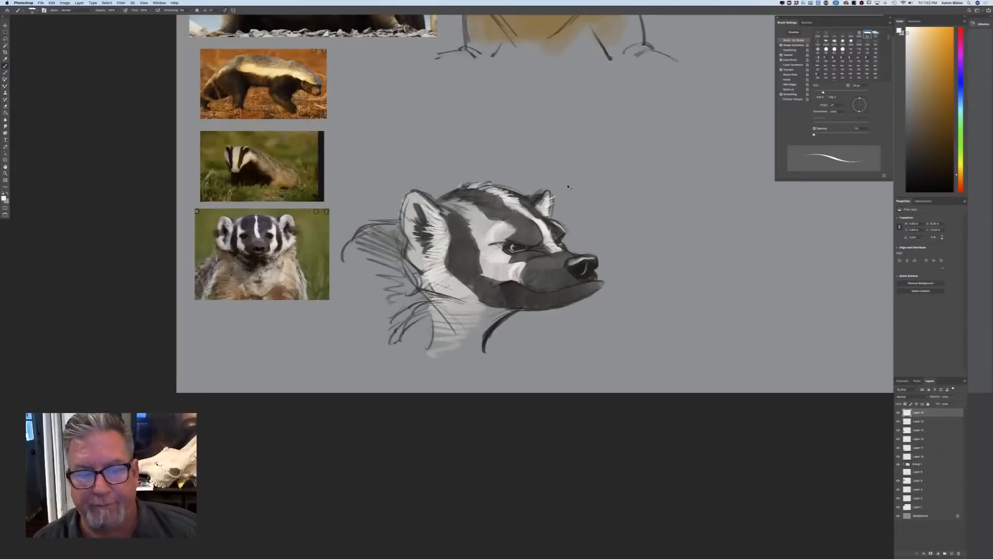
key("super+plus")
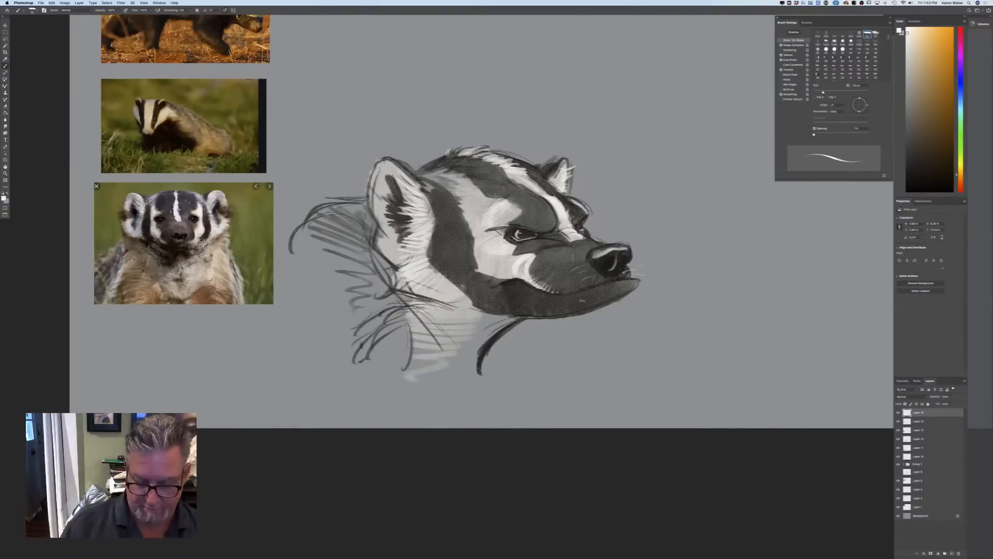
Toggle the visibility of the top four layers one at a time to check what each contains
key("super+minus")
key("super+plus")
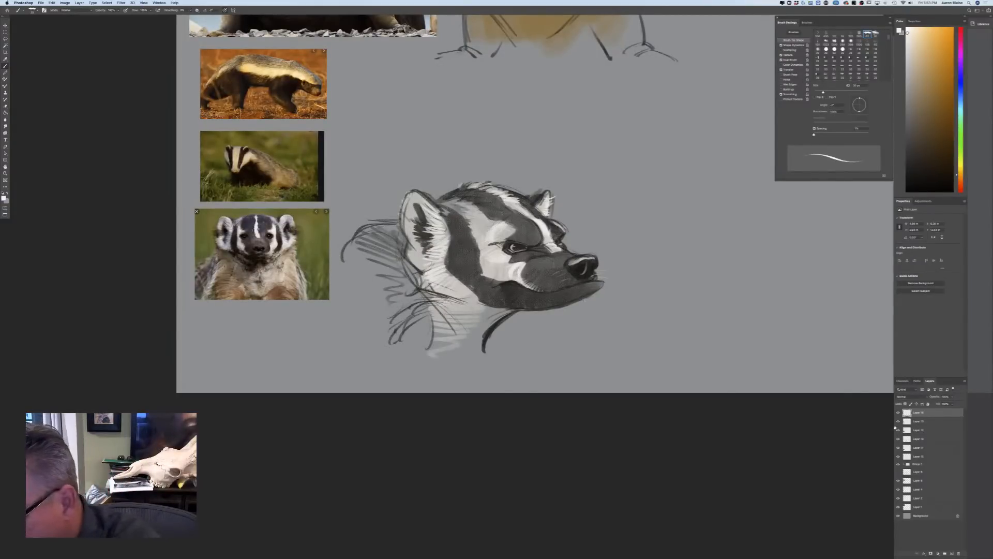
left_click(899, 413)
left_click(898, 413)
left_click(898, 422)
left_click(898, 421)
left_click(897, 430)
left_click(898, 430)
left_click(898, 439)
left_click(898, 440)
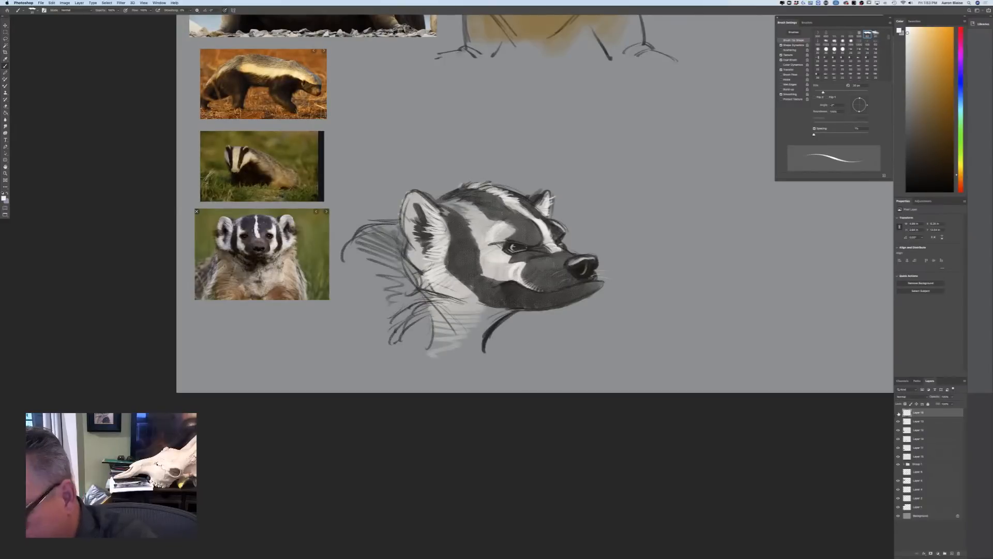
Move the white highlights layer below the dark shading layer and toggle it and the layers beneath to check their contents
left_click_drag(919, 438, 916, 443)
left_click(897, 448)
left_click(897, 449)
left_click(898, 456)
left_click(898, 458)
left_click(897, 457)
left_click(897, 457)
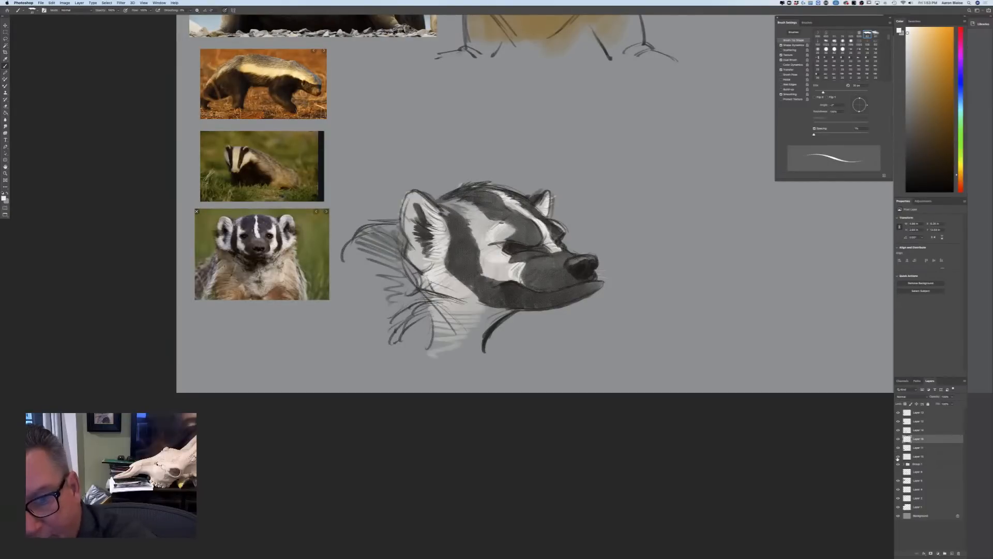
left_click(898, 439)
left_click(899, 438)
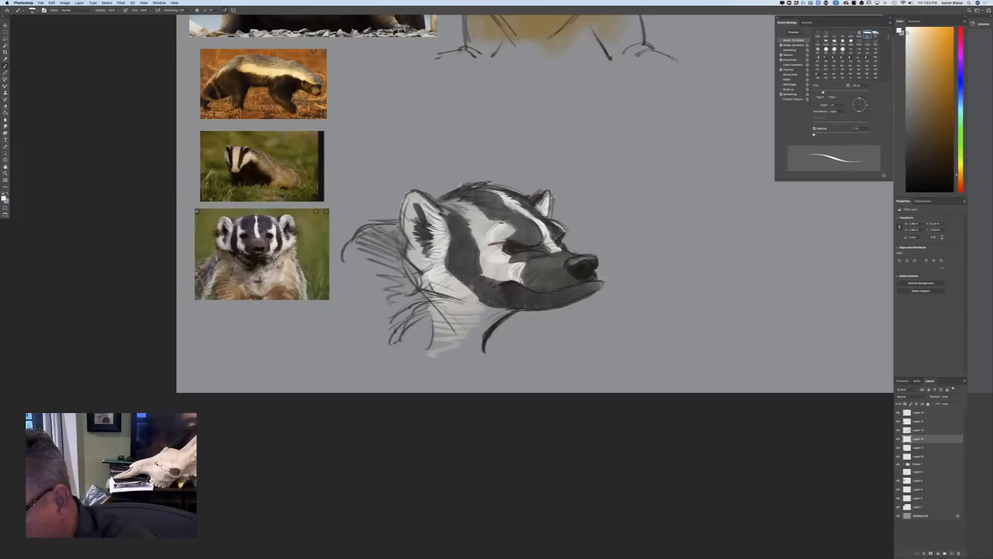
Toggle the layer beneath the selected one to check its contents, and move that layer up one place
left_click(898, 449)
left_click(898, 448)
left_click_drag(915, 448, 915, 435)
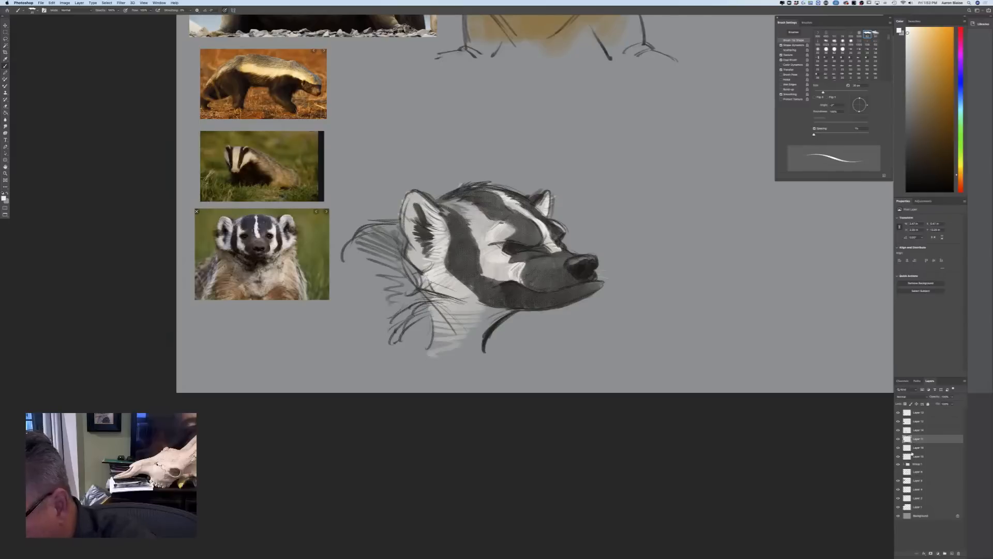
left_click(916, 457, "shift")
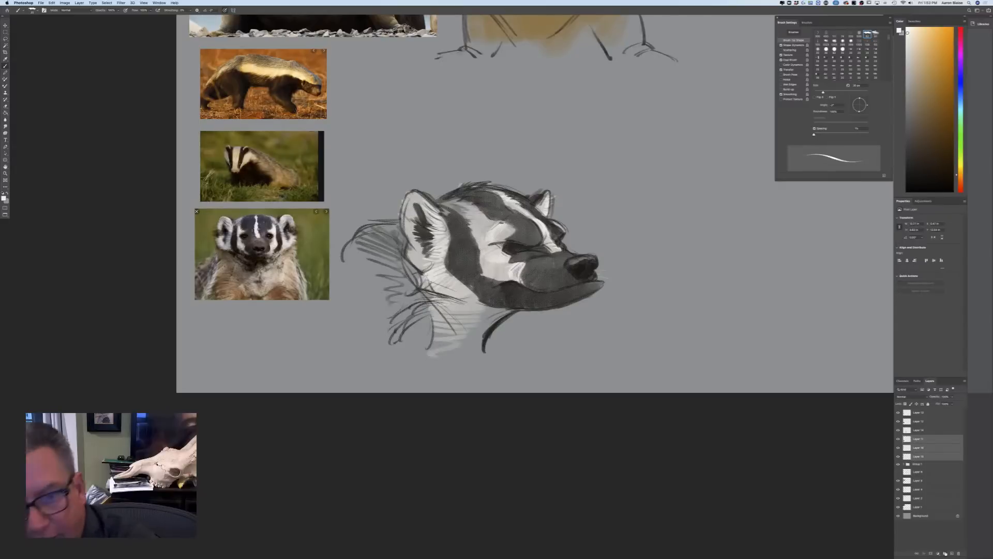
left_click(52, 3)
left_click(62, 118)
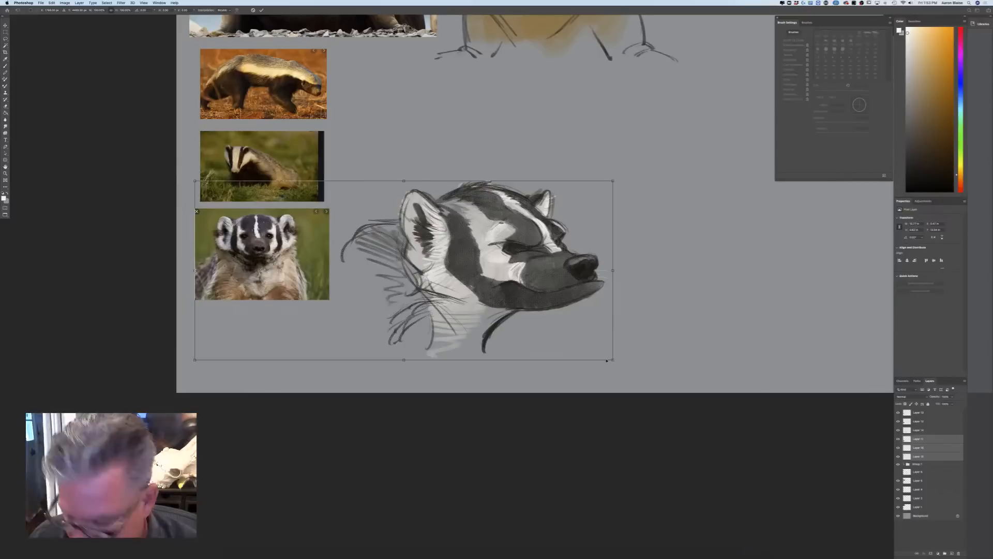
key("Return")
key("b")
Check the layer above the selected stack and reorder it so the badger head's three layers sit together
left_click(907, 448)
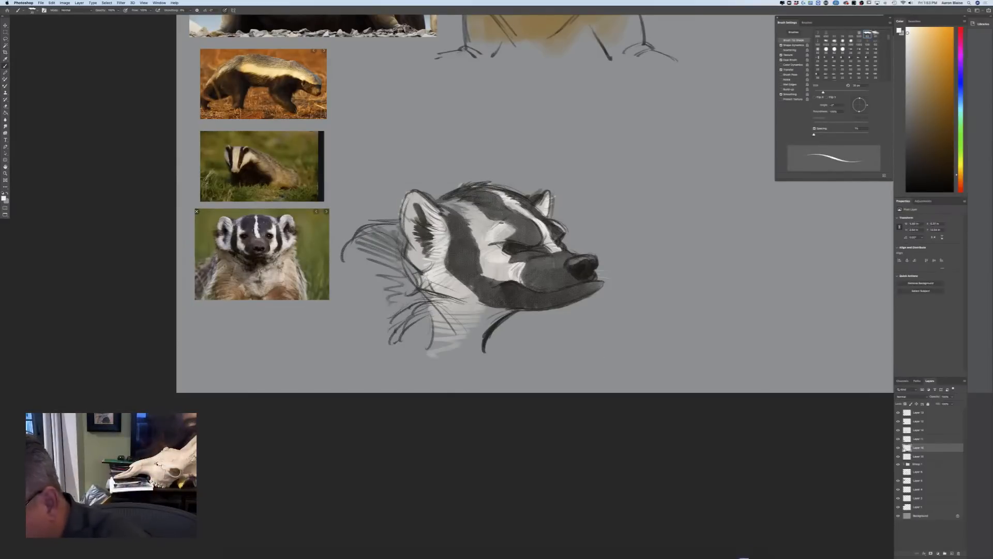
left_click(899, 430, "alt")
left_click(898, 430, "alt")
left_click(917, 439)
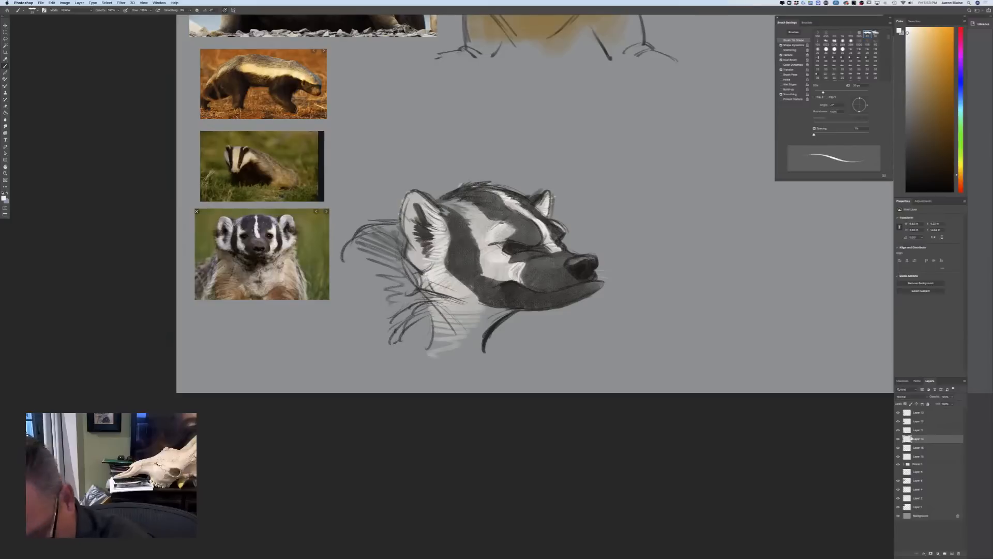
Scale the badger head's three layers down together to about two-thirds size, keeping the head beside the lowest badger photo
left_click(915, 456, "shift")
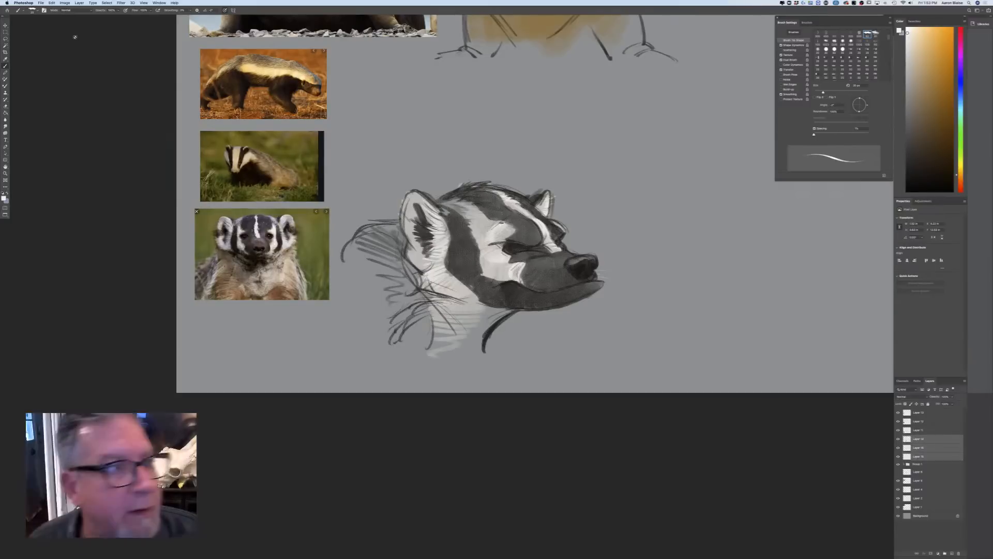
left_click(51, 2)
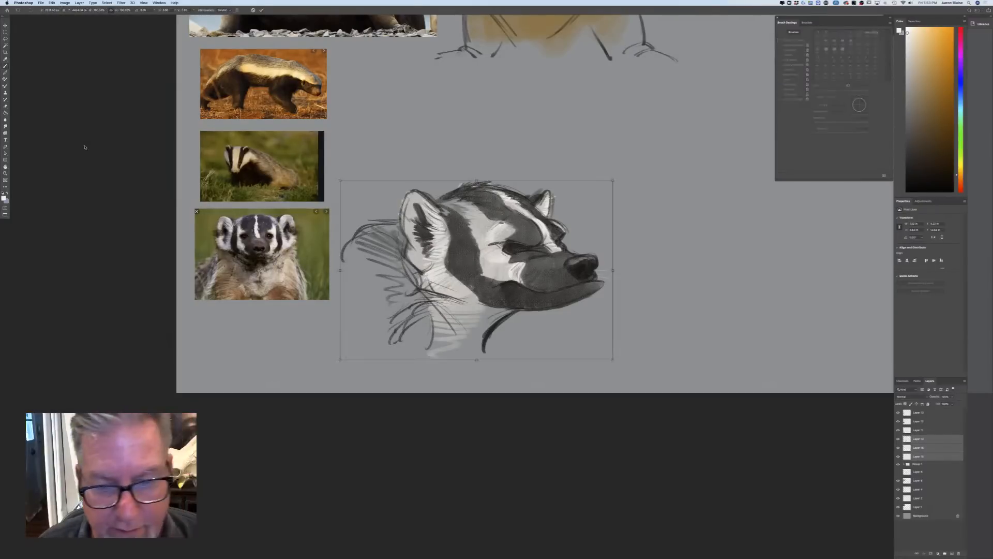
left_click_drag(611, 359, 553, 321)
mouse_move(406, 291)
left_mouse_down()
mouse_move(403, 176)
mouse_move(417, 290)
left_mouse_up()
left_click_drag(548, 323, 528, 310)
key("Return")
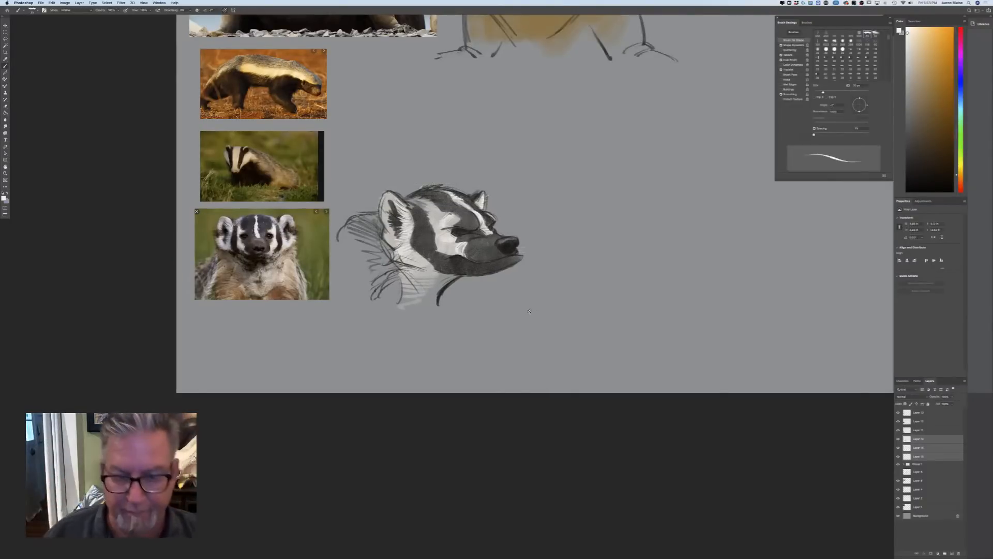
key("super+minus")
key("super+minus")
key("super+minus")
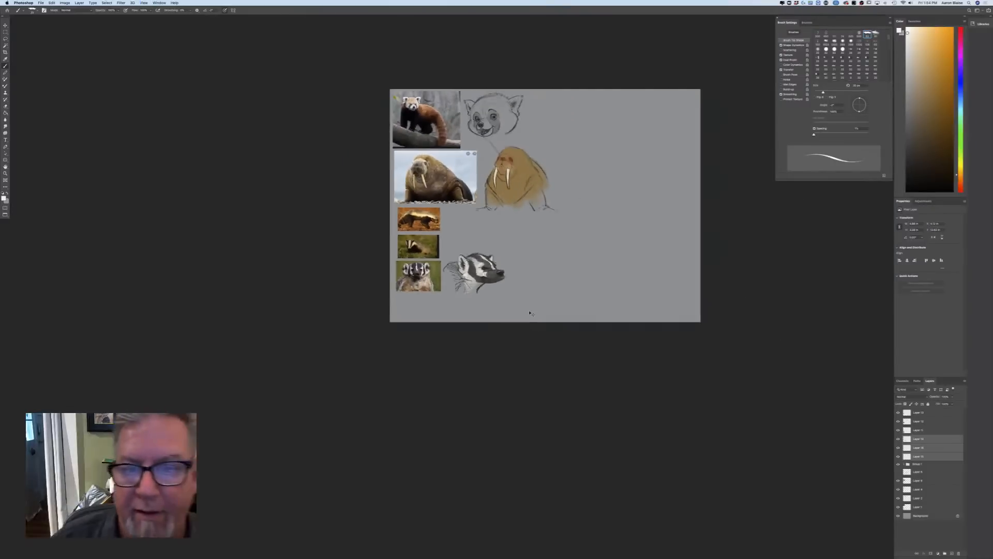
key("super+plus")
key("super+plus")
key("super+plus")
key("super+plus")
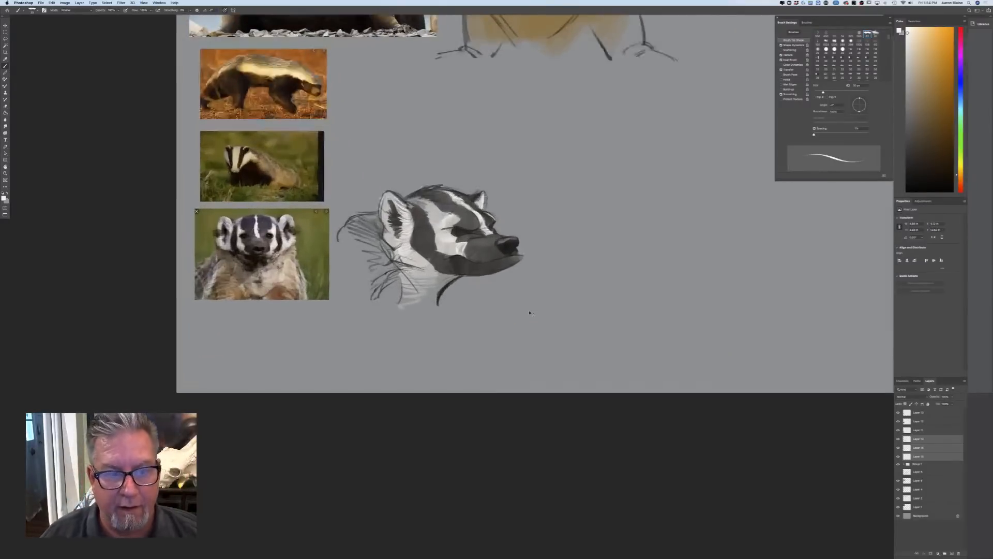
Add a new layer above all the others and enlarge the brush for a second badger sketch
left_click_drag(214, 377, 136, 390)
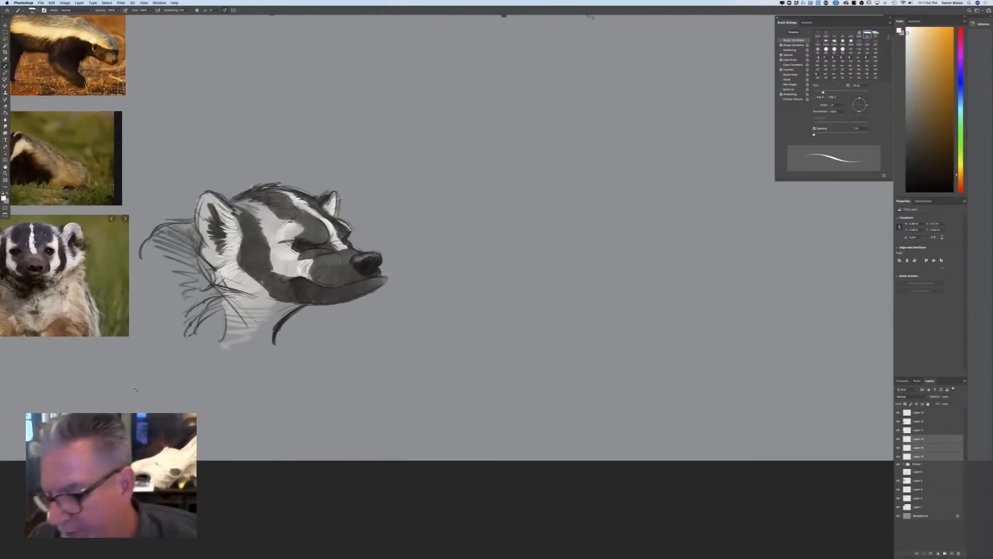
left_click(917, 414)
left_click(951, 553)
key("bracketright")
key("bracketright")
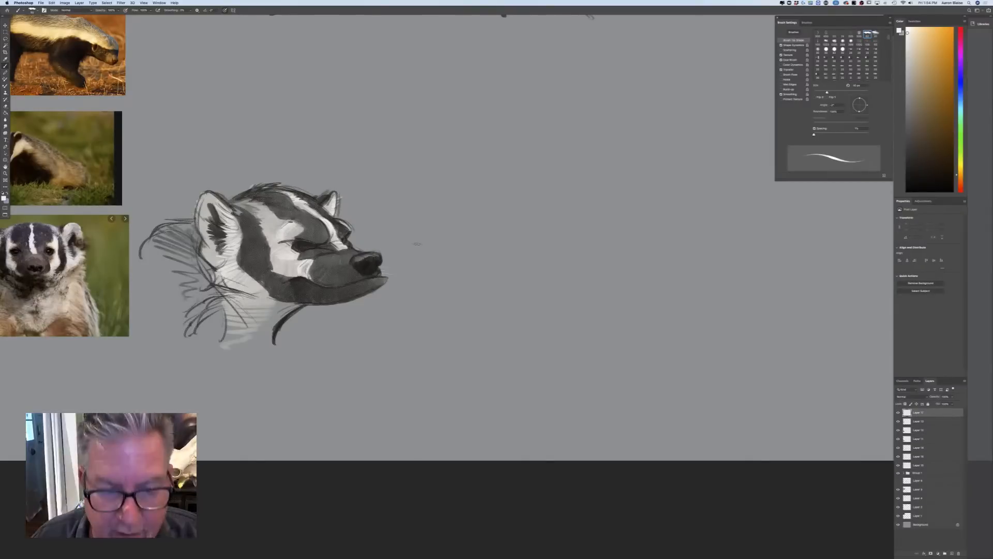
left_click_drag(274, 437, 399, 445)
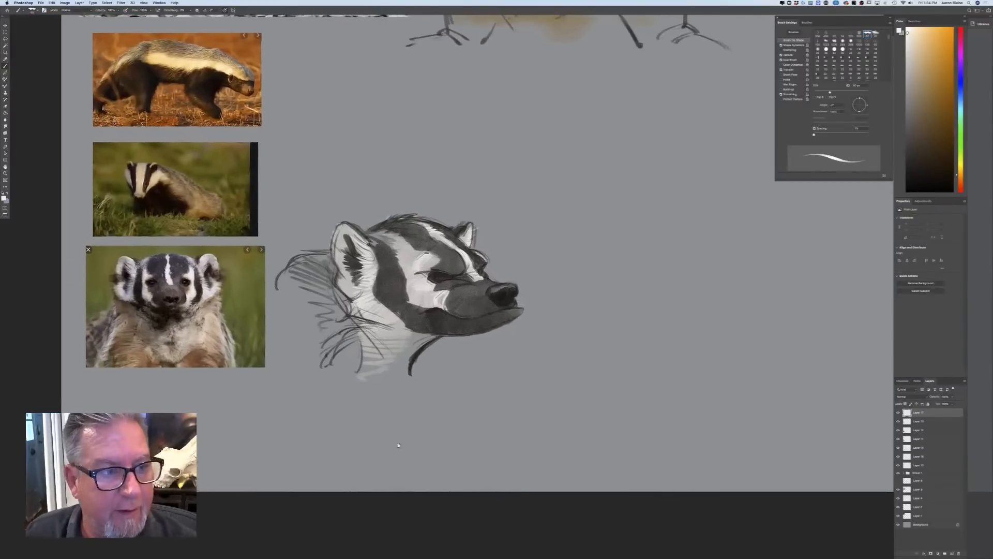
Set the brush colour to dark gray and sketch the crown and near ear of a new head above the finished badger
left_click_drag(619, 155, 597, 92)
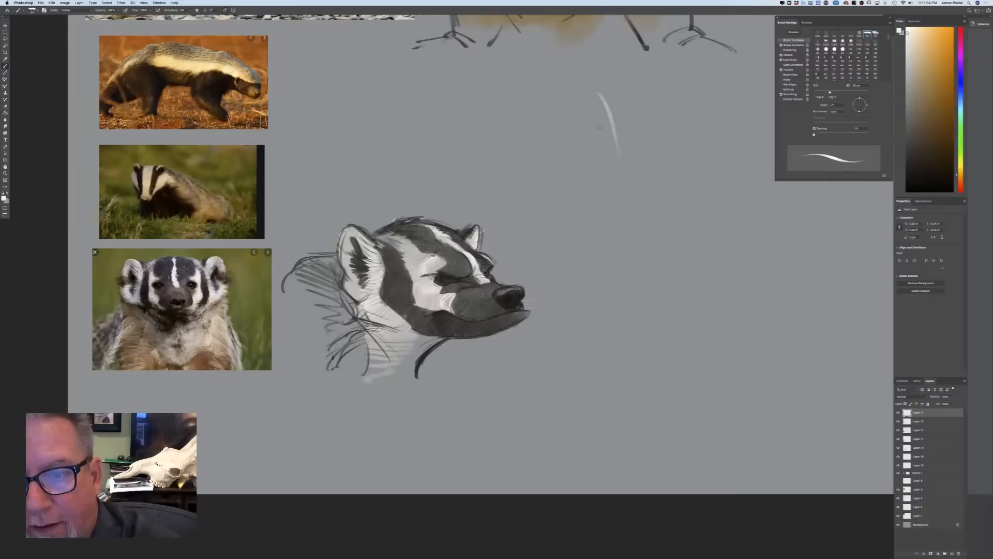
left_click(4, 197)
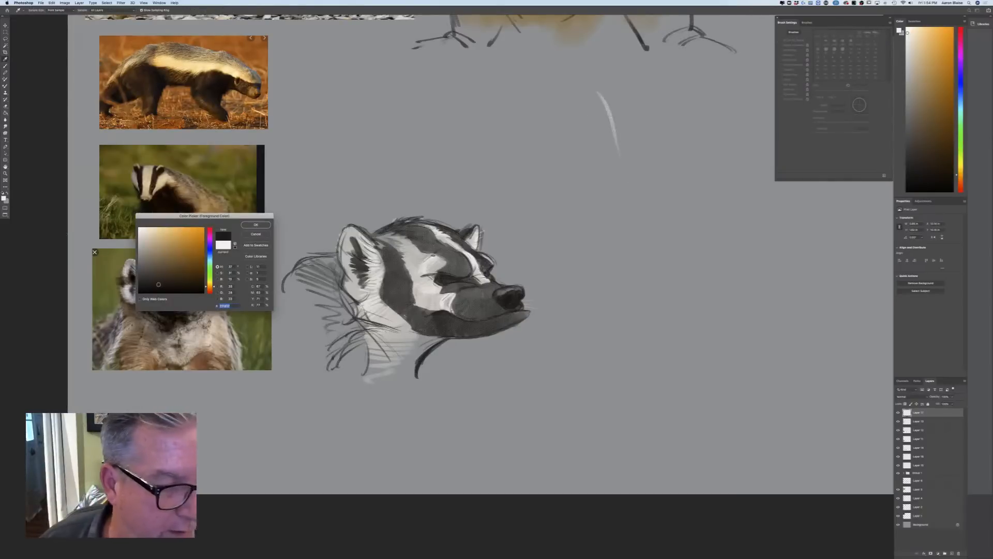
left_click(254, 225)
mouse_move(621, 149)
left_mouse_down()
mouse_move(567, 80)
mouse_move(484, 102)
left_mouse_up()
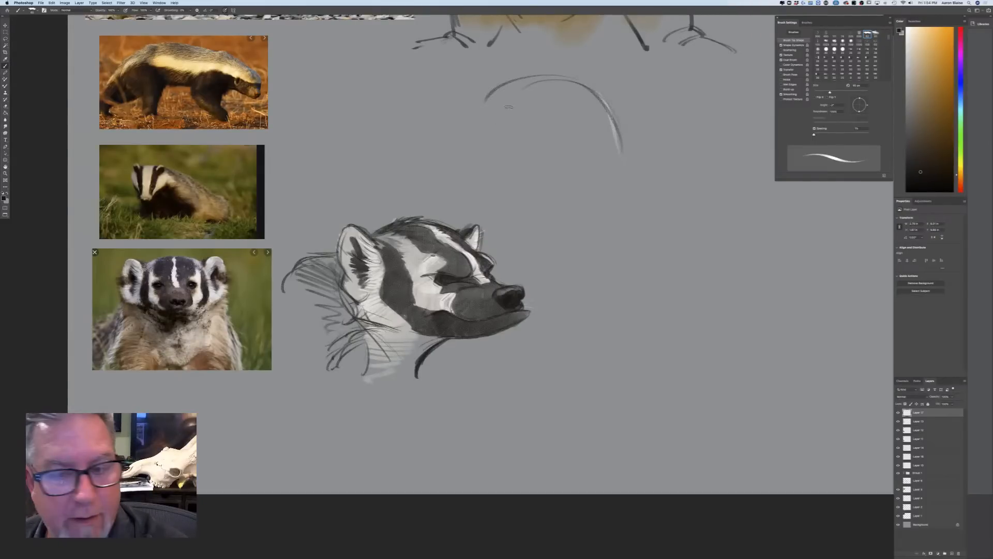
left_click_drag(508, 107, 468, 119)
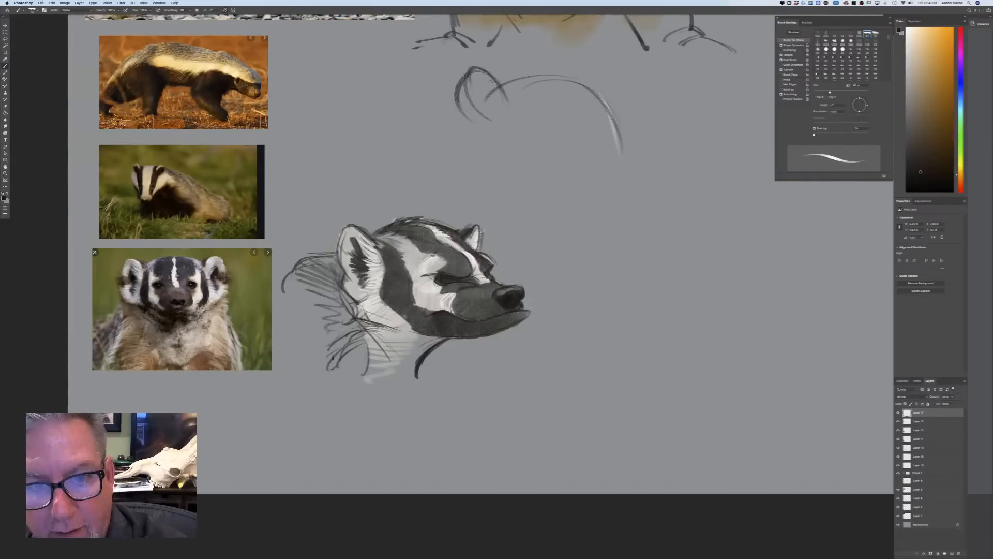
left_click_drag(492, 80, 455, 91)
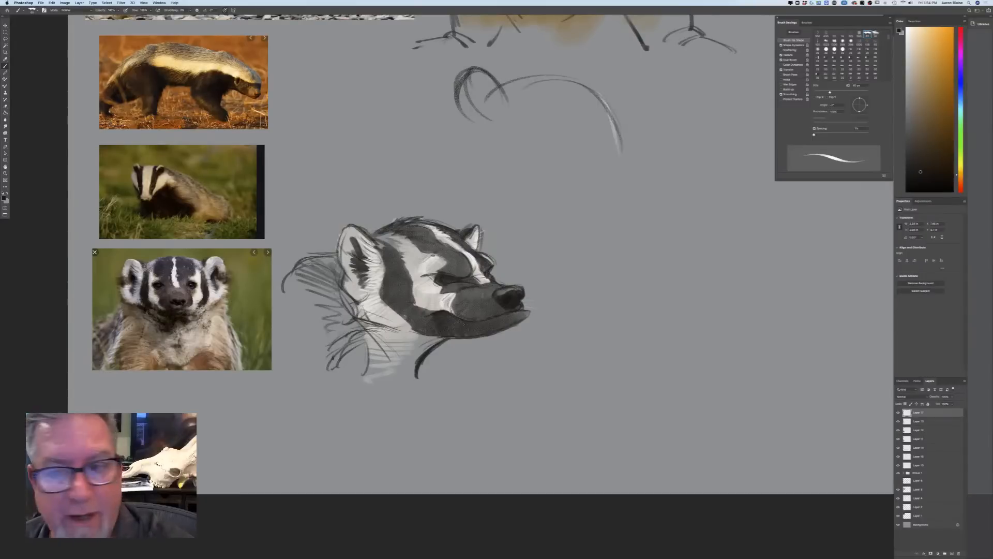
Sketch the far ear, the rear cheek curving into the jaw, and two back lines behind the near ear
mouse_move(599, 91)
left_mouse_down()
mouse_move(618, 81)
mouse_move(617, 114)
mouse_move(618, 78)
left_mouse_up()
left_click_drag(461, 159, 458, 191)
mouse_move(467, 114)
left_mouse_down()
mouse_move(449, 192)
mouse_move(520, 246)
left_mouse_up()
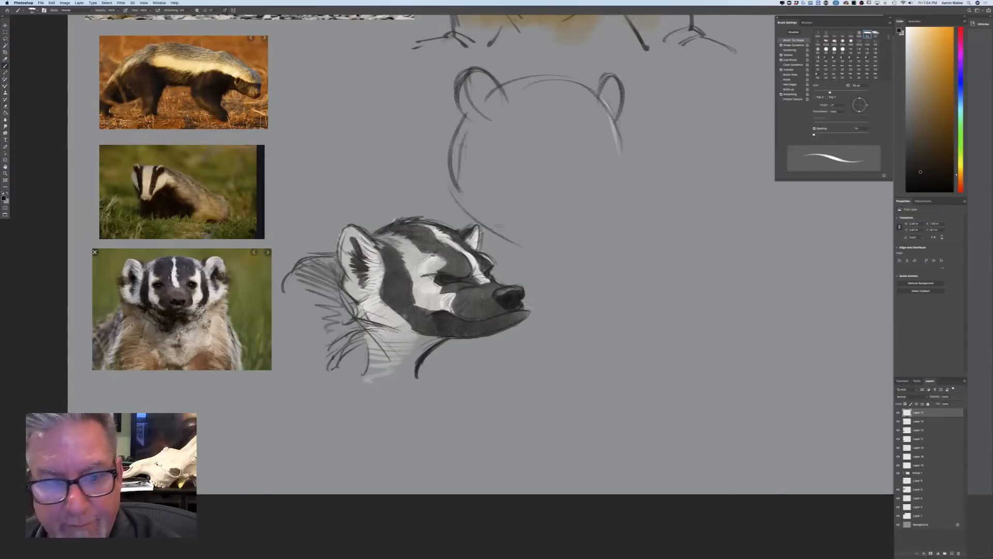
left_click_drag(466, 86, 392, 138)
left_click_drag(432, 110, 395, 149)
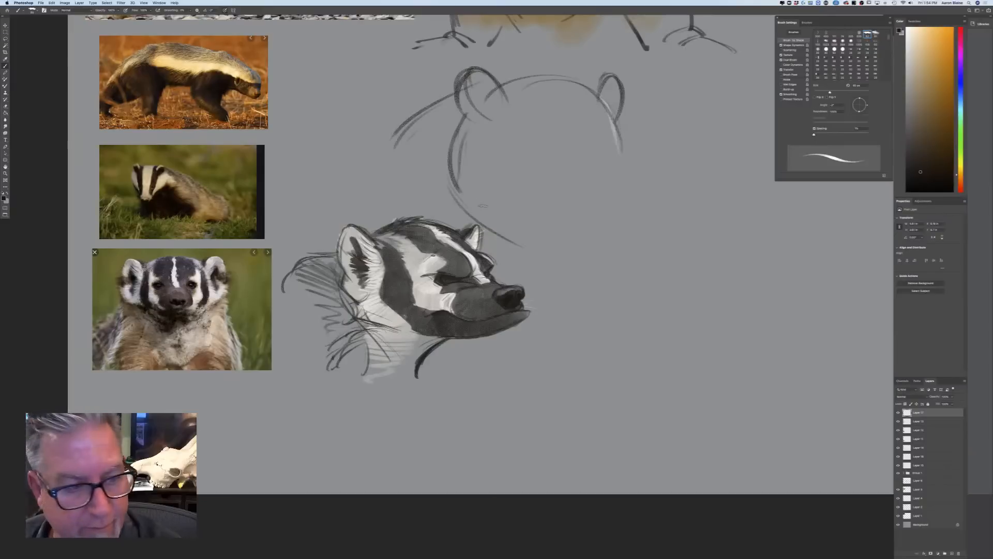
Sketch the long snout profile and rounded muzzle tip, then add the curved mouth corner and a small round near eye
left_click_drag(618, 130, 665, 230)
mouse_move(624, 191)
left_mouse_down()
mouse_move(669, 246)
mouse_move(627, 266)
mouse_move(614, 258)
left_mouse_up()
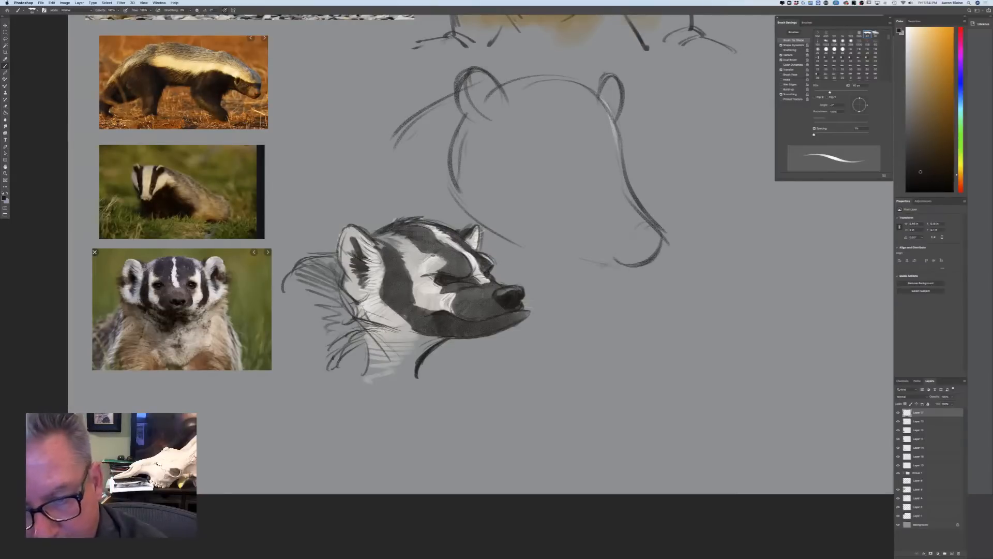
left_click_drag(542, 212, 561, 248)
mouse_move(526, 204)
left_mouse_down()
mouse_move(579, 189)
mouse_move(585, 199)
left_mouse_up()
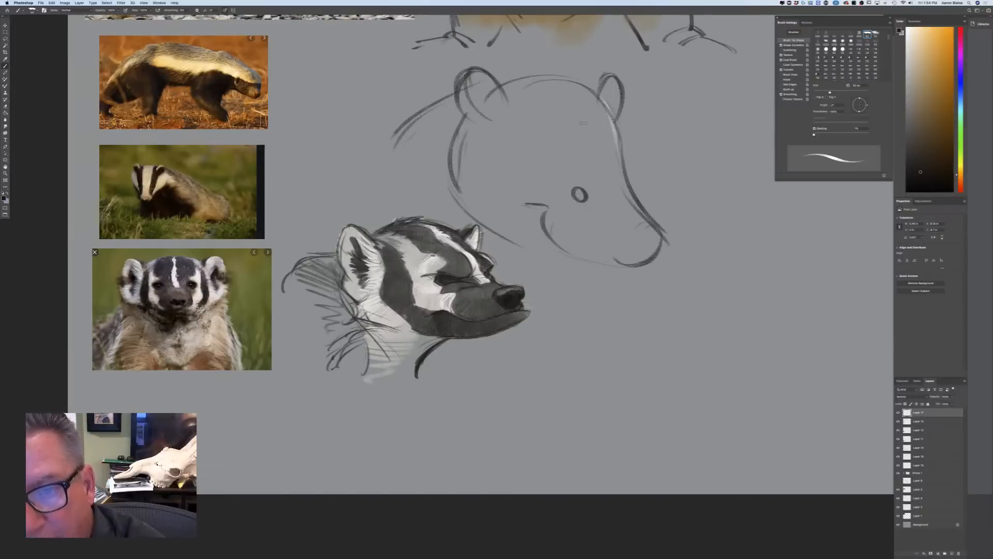
Draw the stripe lines down the forehead and snout, outline the round nose, and mark the far eye on the profile
left_click_drag(567, 84, 596, 131)
left_click_drag(605, 170, 634, 216)
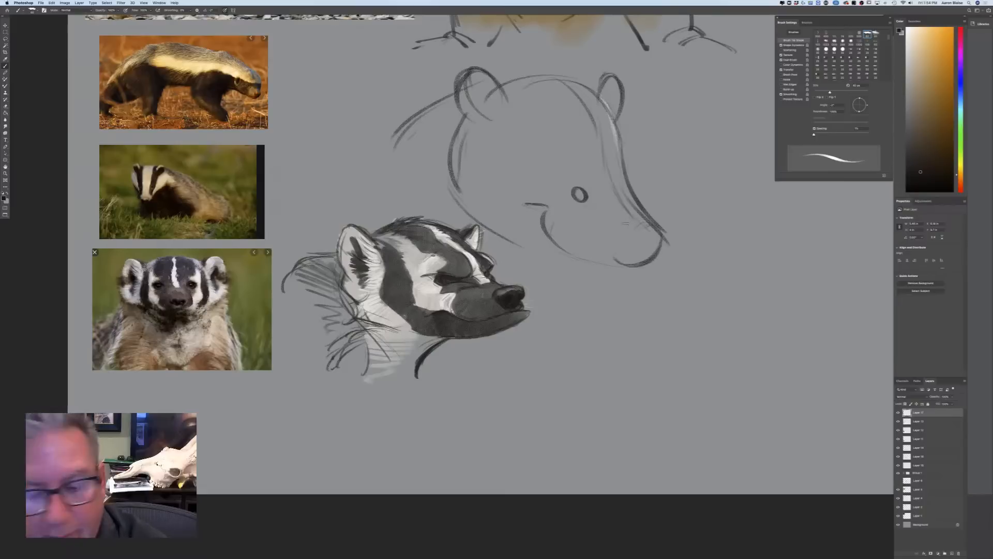
mouse_move(639, 226)
left_mouse_down()
mouse_move(616, 236)
mouse_move(625, 261)
mouse_move(644, 262)
left_mouse_up()
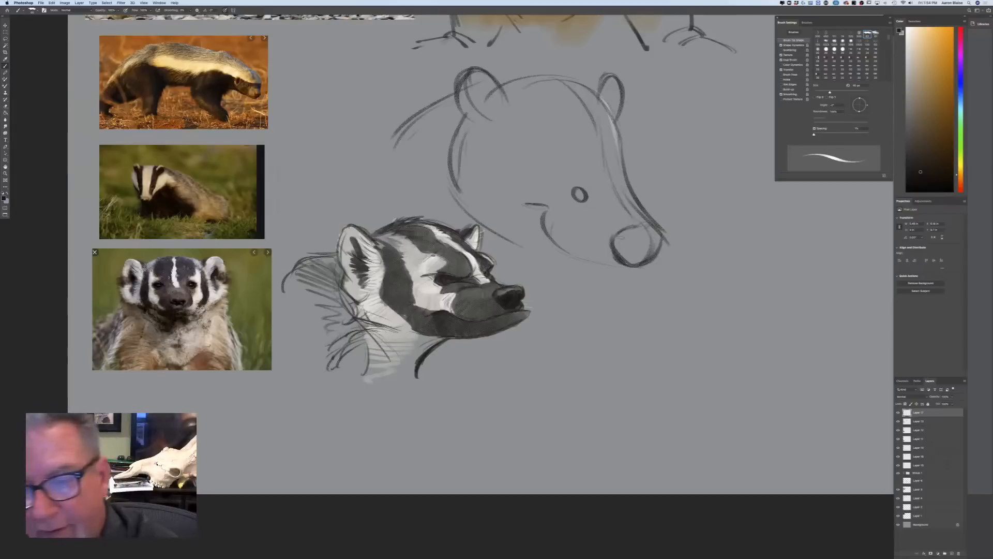
left_click_drag(628, 183, 632, 195)
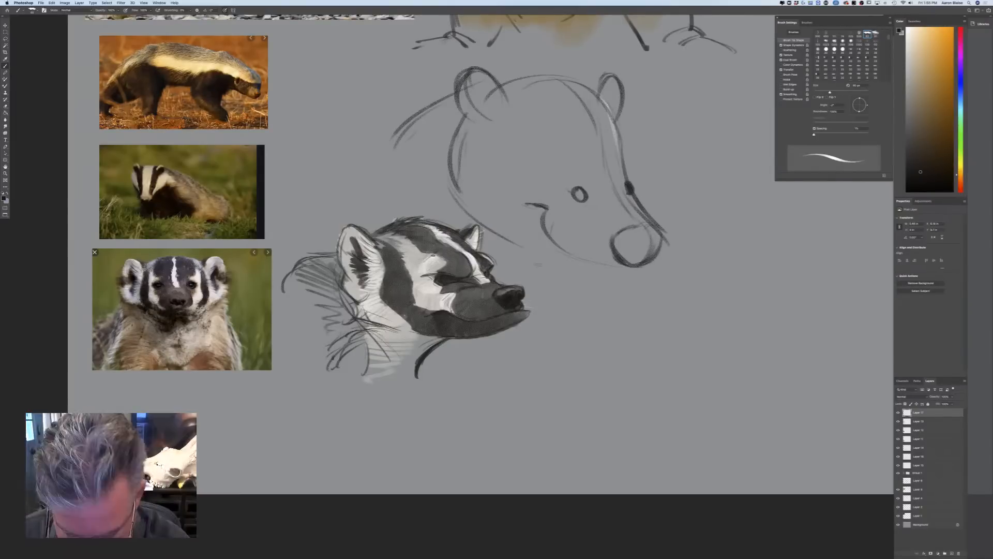
Darken the mouth line with a smaller brush, draw the nostrils, and fill in the near eye with a dark pupil
mouse_move(544, 211)
left_mouse_down()
mouse_move(542, 229)
mouse_move(604, 266)
left_mouse_up()
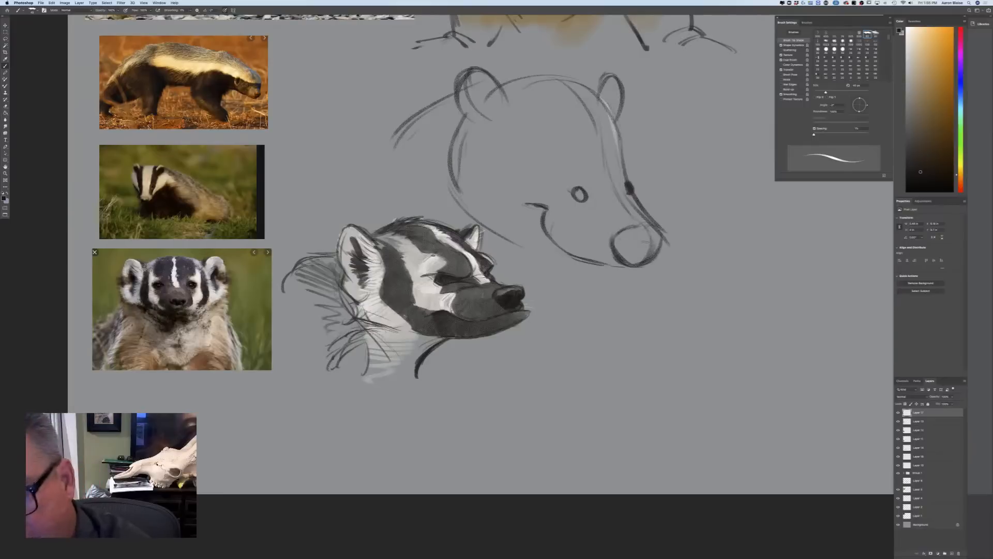
left_click_drag(616, 243, 632, 242)
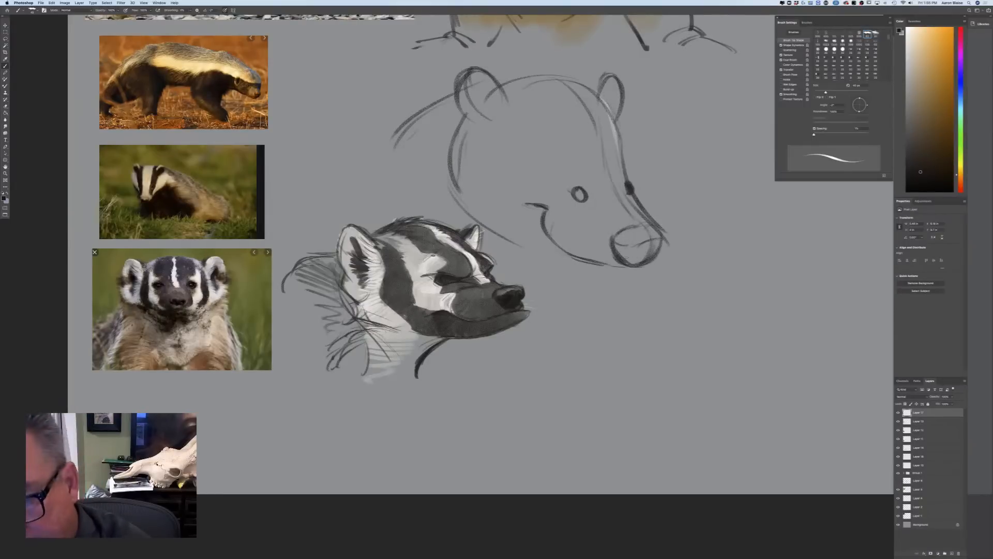
mouse_move(638, 249)
left_mouse_down()
mouse_move(622, 260)
mouse_move(656, 248)
left_mouse_up()
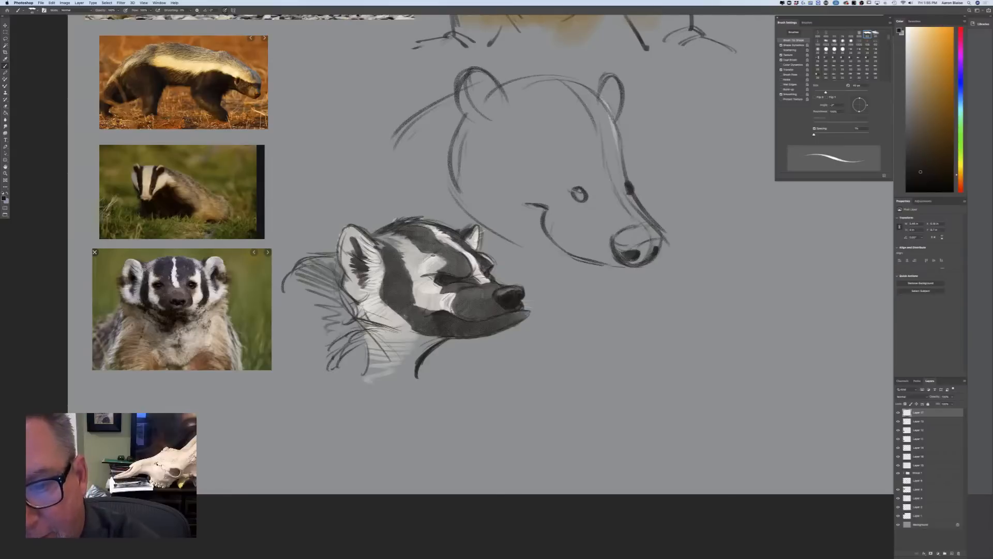
left_click_drag(575, 193, 581, 196)
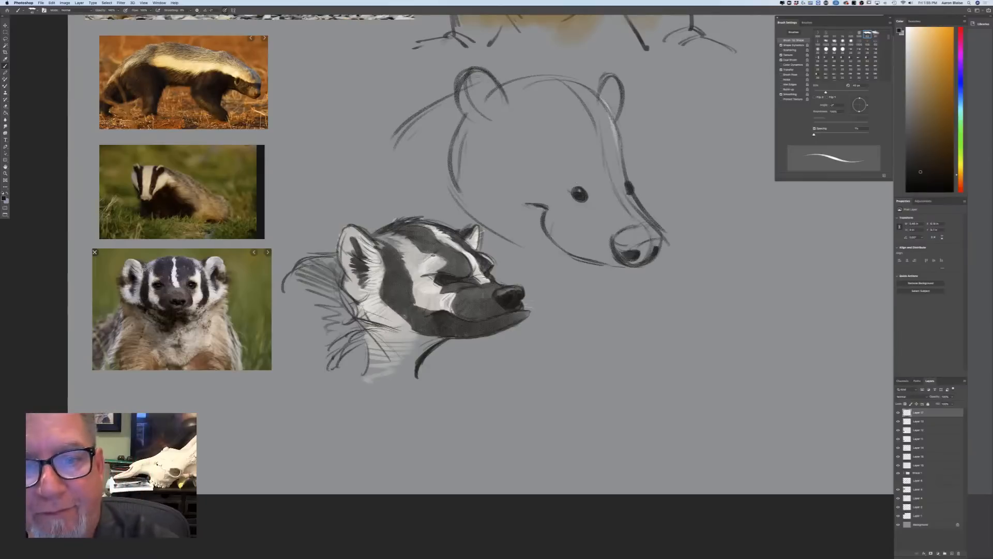
Strengthen the near ear's outline and inner rim, and add short fur ticks along the rear cheek below it
left_click_drag(479, 97, 508, 120)
left_click_drag(475, 87, 507, 120)
mouse_move(496, 79)
left_mouse_down()
mouse_move(509, 111)
mouse_move(448, 115)
left_mouse_up()
left_click_drag(458, 128, 444, 128)
left_click_drag(456, 137, 441, 134)
left_click_drag(451, 157, 435, 147)
Darken the lower jaw contour from the rear cheek forward to the underside of the nose
mouse_move(449, 187)
left_mouse_down()
mouse_move(481, 222)
mouse_move(562, 253)
left_mouse_up()
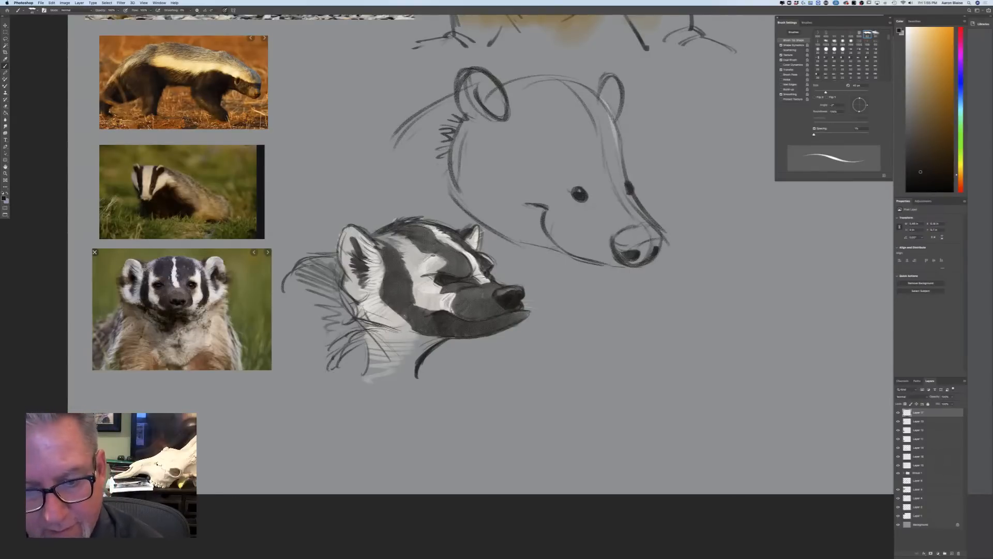
mouse_move(508, 235)
left_mouse_down()
mouse_move(556, 247)
mouse_move(494, 231)
mouse_move(638, 266)
mouse_move(591, 263)
left_mouse_up()
left_click_drag(602, 266, 627, 267)
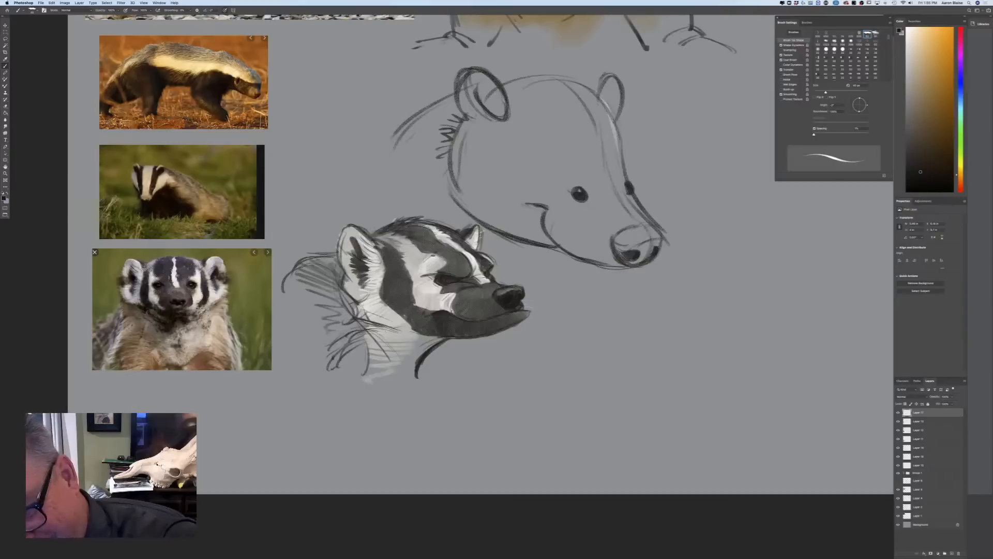
left_click_drag(566, 254, 628, 267)
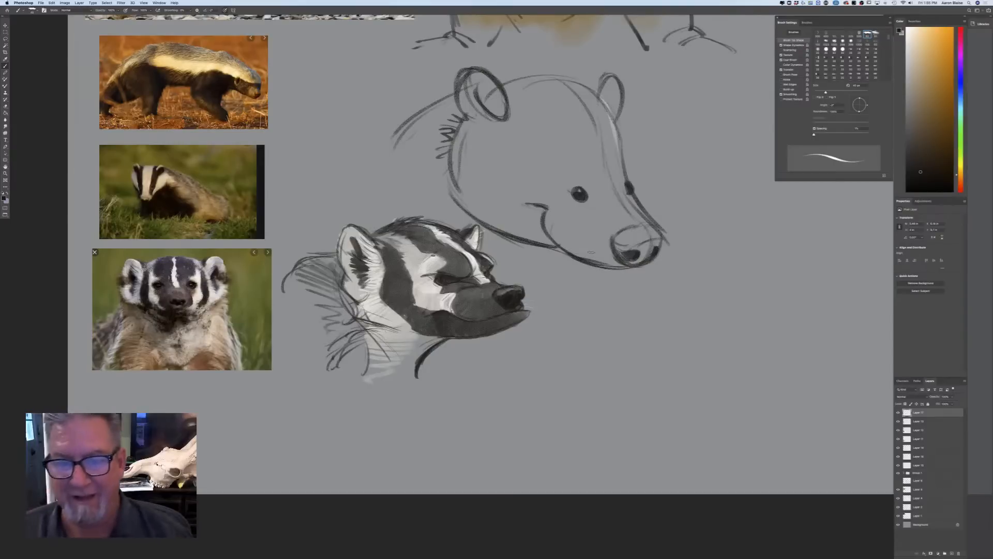
Erase the section of jaw line just behind the mouth corner with a smaller eraser
left_click_drag(556, 220, 592, 248)
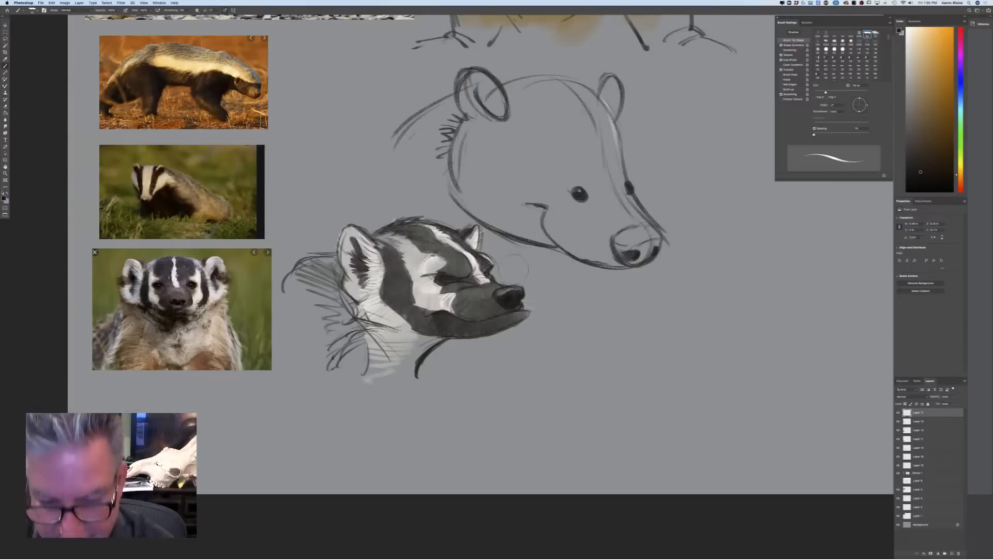
key("[")
key("[")
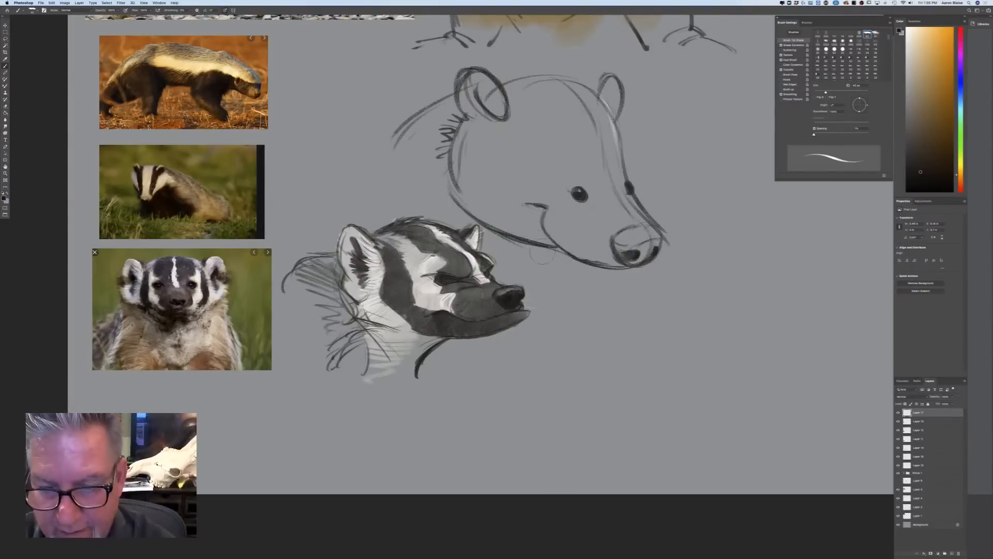
mouse_move(535, 248)
left_mouse_down()
mouse_move(574, 263)
mouse_move(600, 252)
left_mouse_up()
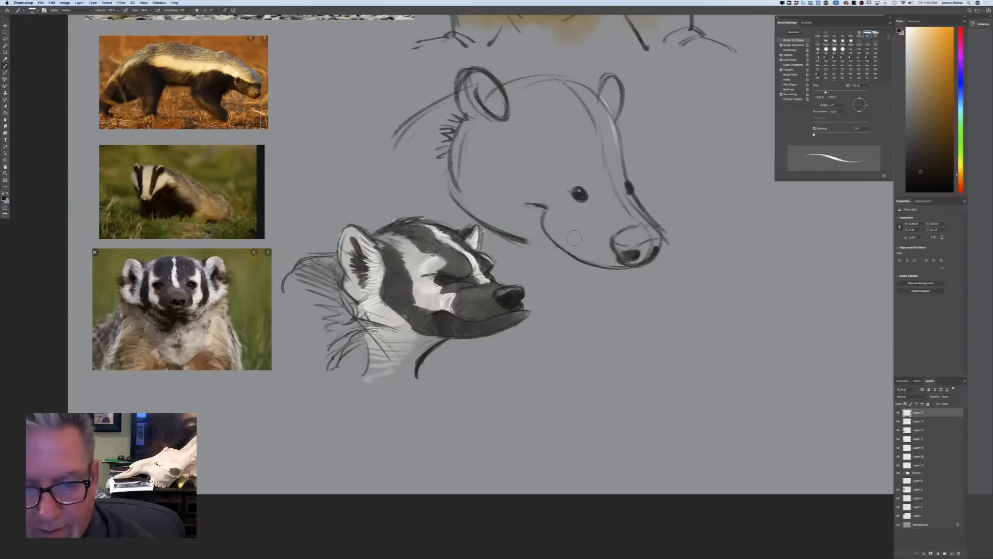
Redraw the jaw line behind the upper badger's mouth corner, strengthen the mouth crease, and shade the nose dark
left_click_drag(528, 241, 560, 247)
left_click_drag(498, 233, 551, 246)
left_click_drag(546, 208, 548, 238)
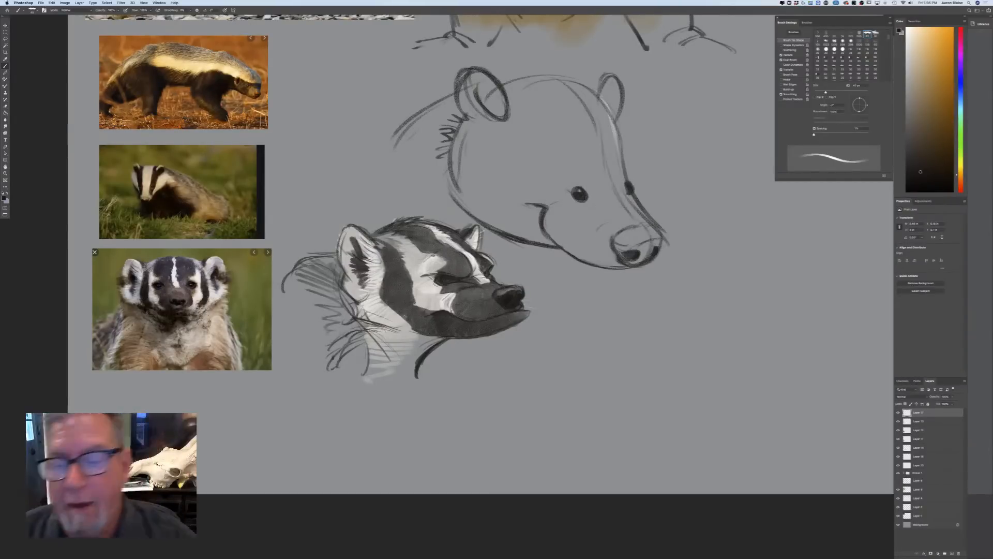
mouse_move(656, 239)
left_mouse_down()
mouse_move(651, 249)
mouse_move(617, 239)
mouse_move(642, 228)
left_mouse_up()
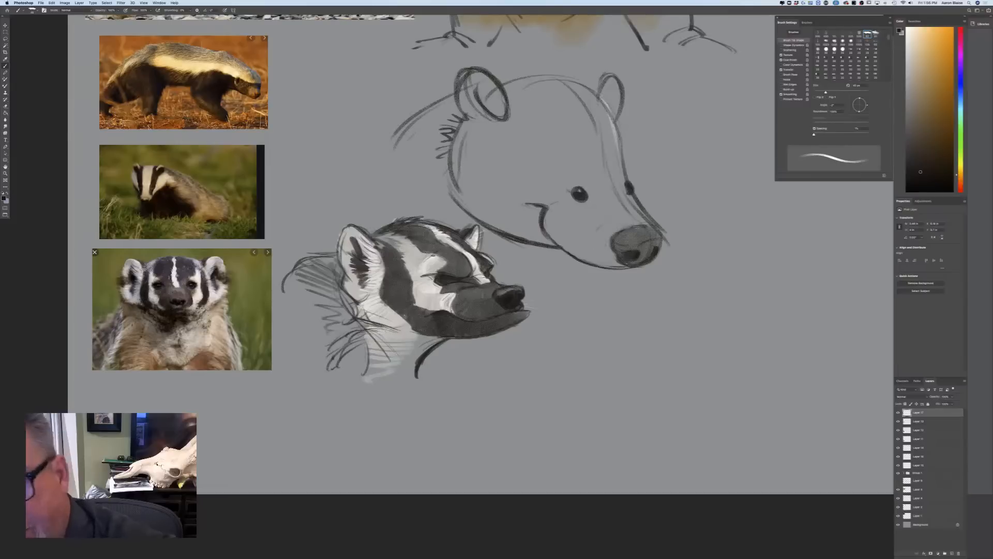
mouse_move(655, 243)
left_mouse_down()
mouse_move(622, 254)
mouse_move(616, 241)
mouse_move(628, 251)
mouse_move(655, 248)
mouse_move(630, 256)
mouse_move(655, 243)
mouse_move(638, 260)
mouse_move(655, 242)
left_mouse_up()
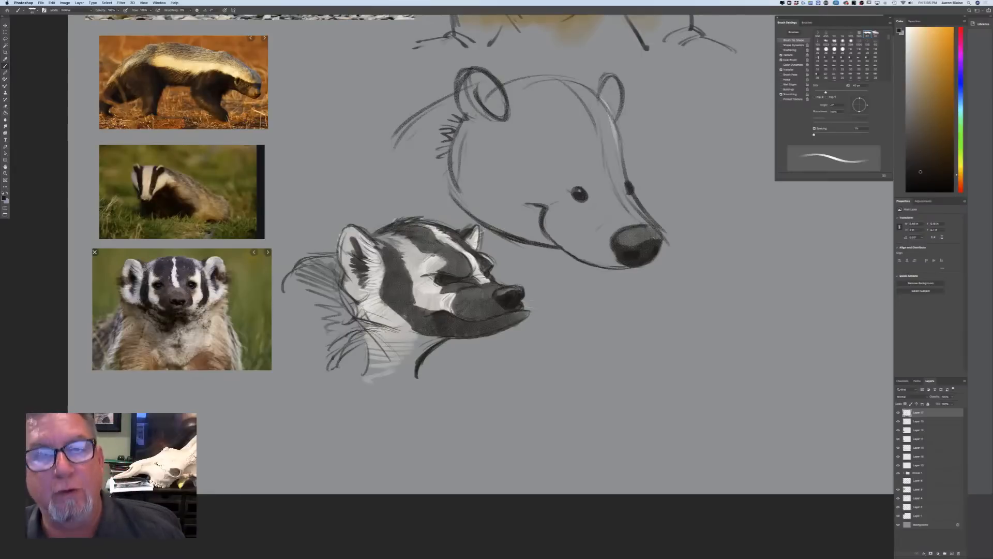
Outline and shade the dark stripe from the muzzle through the near eye to the near ear, and hatch the ear and neck
mouse_move(617, 219)
left_mouse_down()
mouse_move(591, 227)
mouse_move(590, 192)
left_mouse_up()
left_click_drag(597, 202, 586, 170)
left_click_drag(591, 222, 494, 130)
left_click_drag(564, 155, 512, 93)
left_click_drag(556, 133, 505, 86)
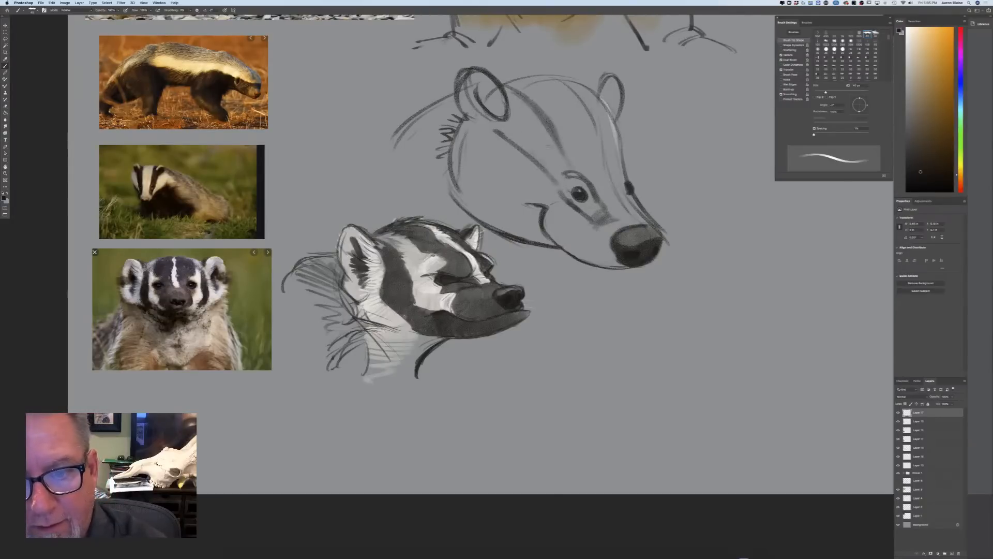
mouse_move(597, 201)
left_mouse_down()
mouse_move(592, 211)
mouse_move(575, 203)
mouse_move(580, 184)
mouse_move(531, 106)
mouse_move(507, 89)
mouse_move(505, 126)
mouse_move(478, 86)
mouse_move(489, 98)
mouse_move(468, 111)
mouse_move(484, 119)
mouse_move(463, 108)
mouse_move(475, 119)
mouse_move(460, 85)
mouse_move(448, 123)
mouse_move(414, 132)
mouse_move(394, 149)
mouse_move(398, 162)
left_mouse_up()
left_click_drag(409, 174, 395, 177)
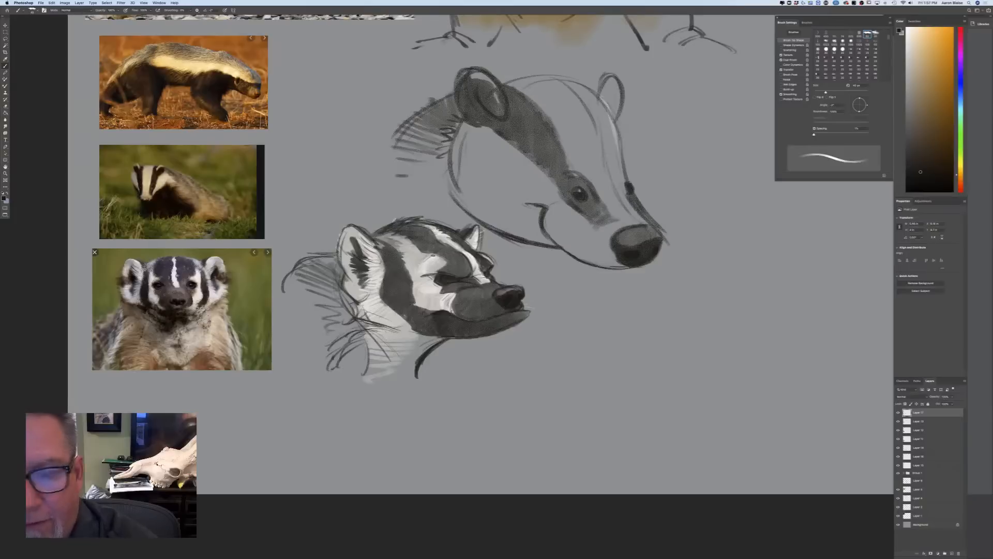
Darken the far-side stripe from the far eye up to the far ear, shade that ear, and deepen the near stripe's upper edge
left_click_drag(628, 191, 620, 160)
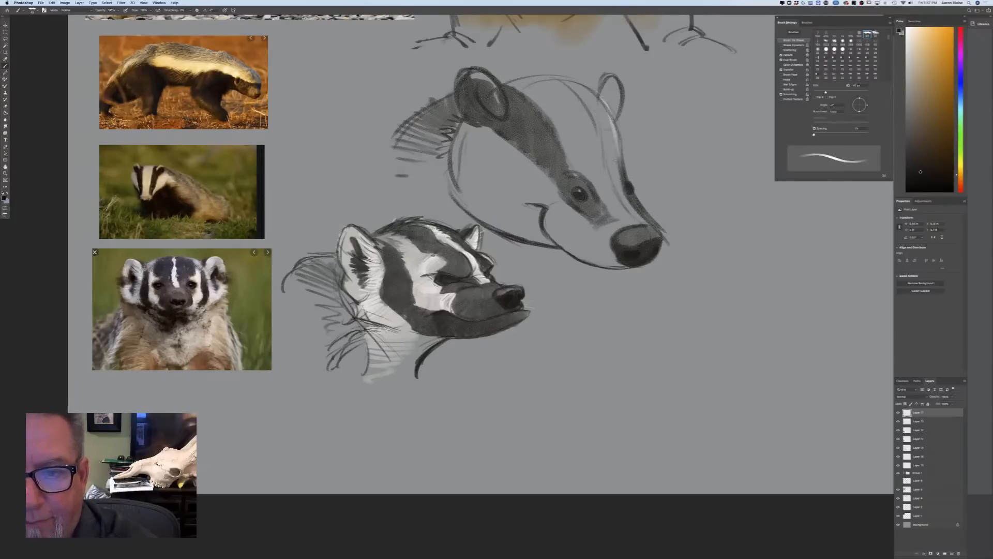
left_click_drag(615, 137, 603, 109)
mouse_move(620, 158)
left_mouse_down()
mouse_move(578, 83)
mouse_move(562, 76)
mouse_move(554, 133)
left_mouse_up()
left_click_drag(512, 91, 550, 158)
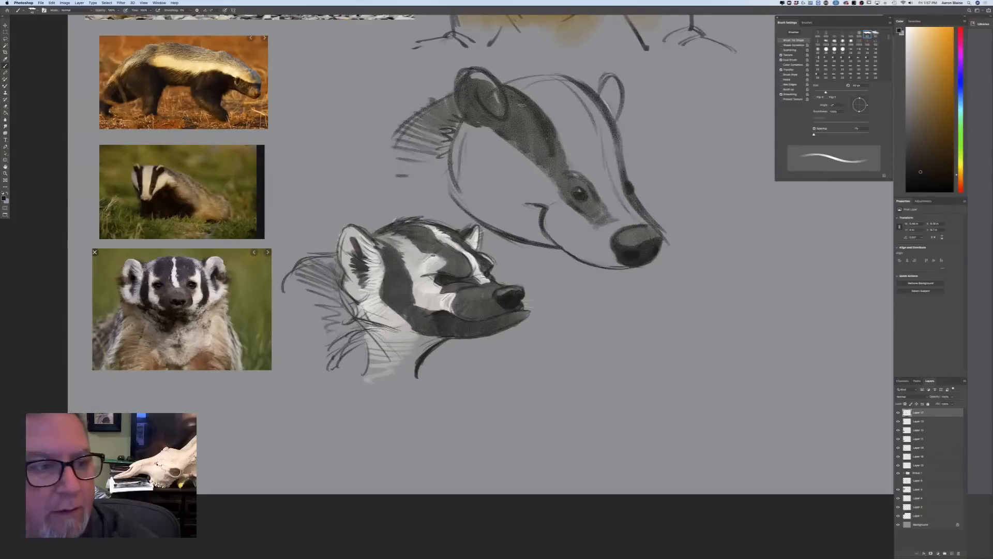
mouse_move(603, 89)
left_mouse_down()
mouse_move(614, 125)
mouse_move(619, 96)
mouse_move(619, 145)
mouse_move(589, 87)
mouse_move(595, 80)
left_mouse_up()
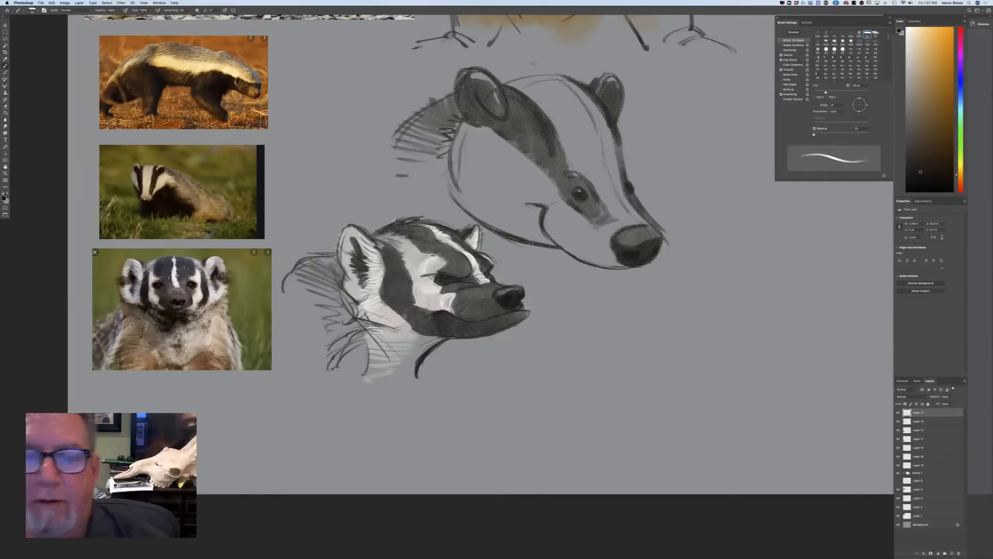
Deepen the neck hatching and near stripe, and break up the crown and ear outlines with short fur tufts
mouse_move(465, 93)
left_mouse_down()
mouse_move(445, 124)
mouse_move(393, 158)
mouse_move(414, 191)
left_mouse_up()
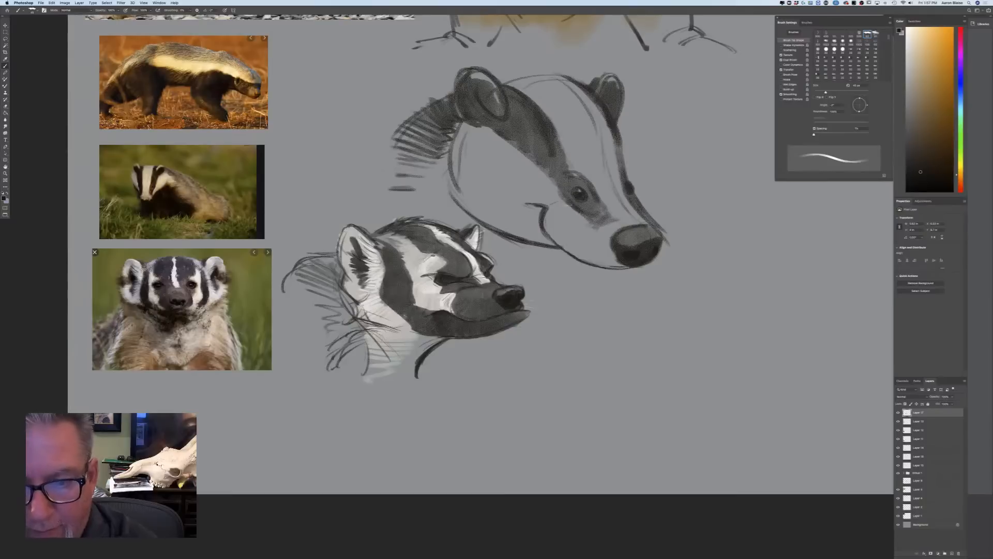
left_click_drag(558, 135, 573, 174)
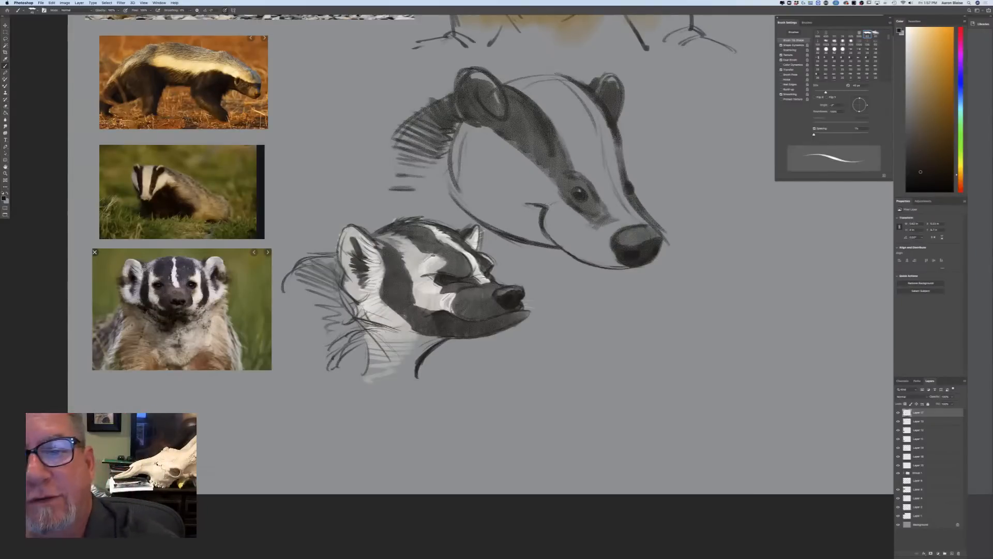
mouse_move(547, 62)
left_mouse_down()
mouse_move(565, 78)
mouse_move(542, 61)
mouse_move(528, 79)
mouse_move(612, 79)
mouse_move(628, 97)
left_mouse_up()
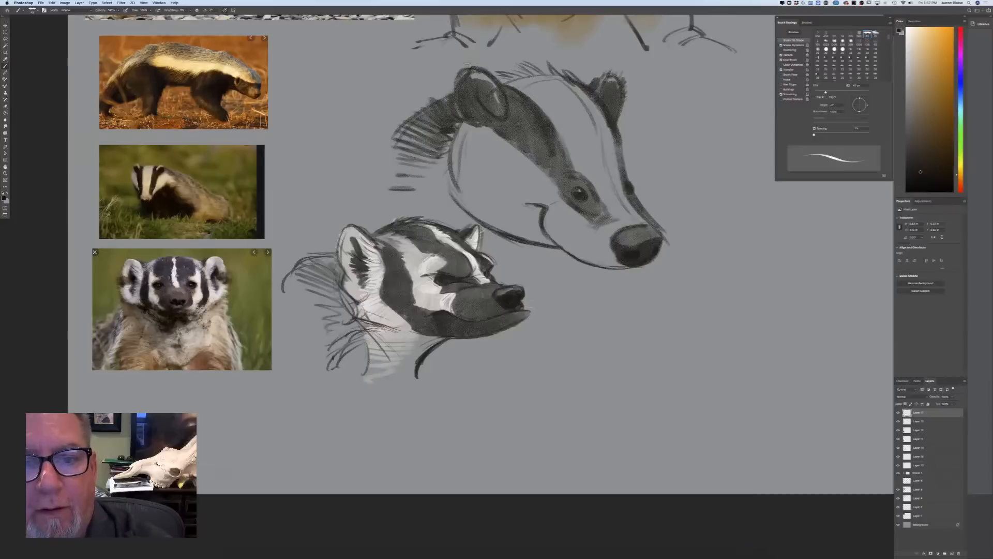
left_click_drag(486, 69, 448, 98)
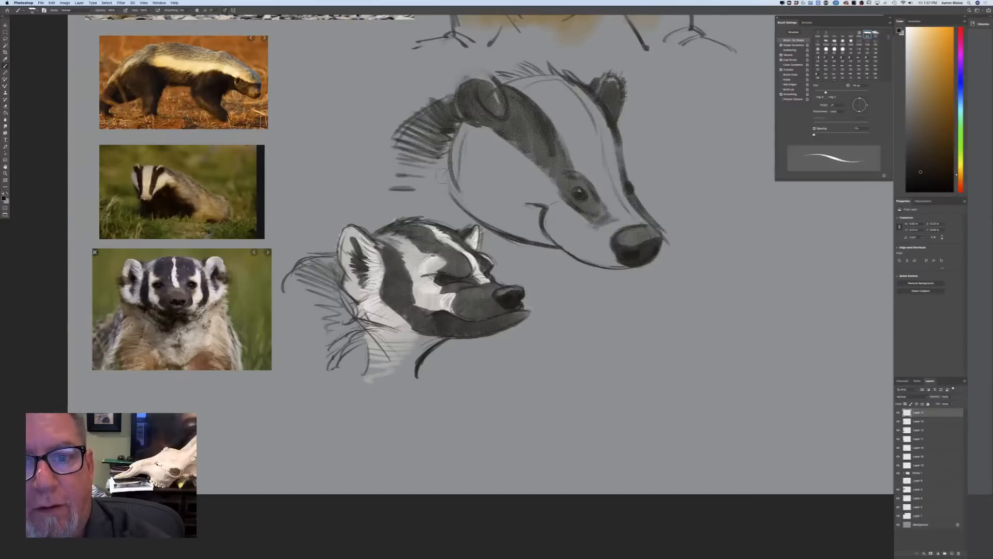
mouse_move(482, 66)
left_mouse_down()
mouse_move(495, 76)
mouse_move(479, 69)
mouse_move(454, 102)
mouse_move(460, 114)
mouse_move(477, 79)
mouse_move(484, 82)
mouse_move(477, 78)
mouse_move(461, 95)
mouse_move(492, 102)
mouse_move(472, 95)
mouse_move(463, 111)
left_mouse_up()
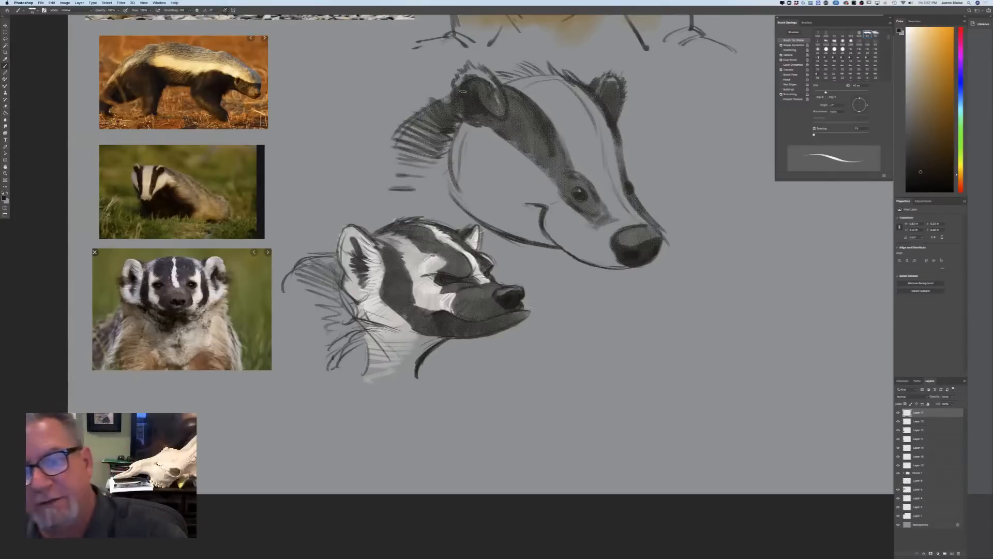
Darken the near eye's surround and brow, add a rear cheek contour, and deepen the inner near ear and stripe with a larger brush
mouse_move(594, 206)
left_mouse_down()
mouse_move(580, 205)
mouse_move(548, 169)
left_mouse_up()
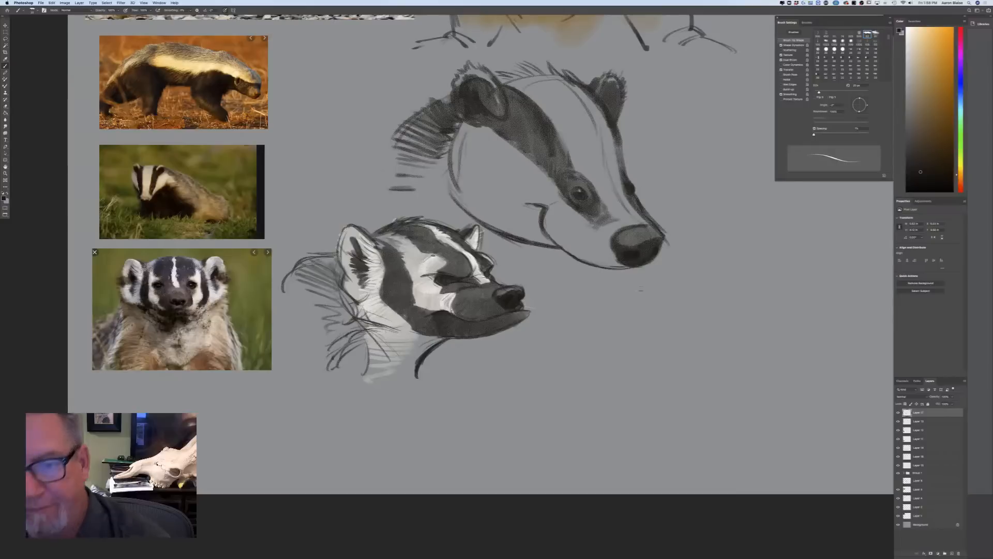
key("super+minus")
key("super+minus")
key("super+minus")
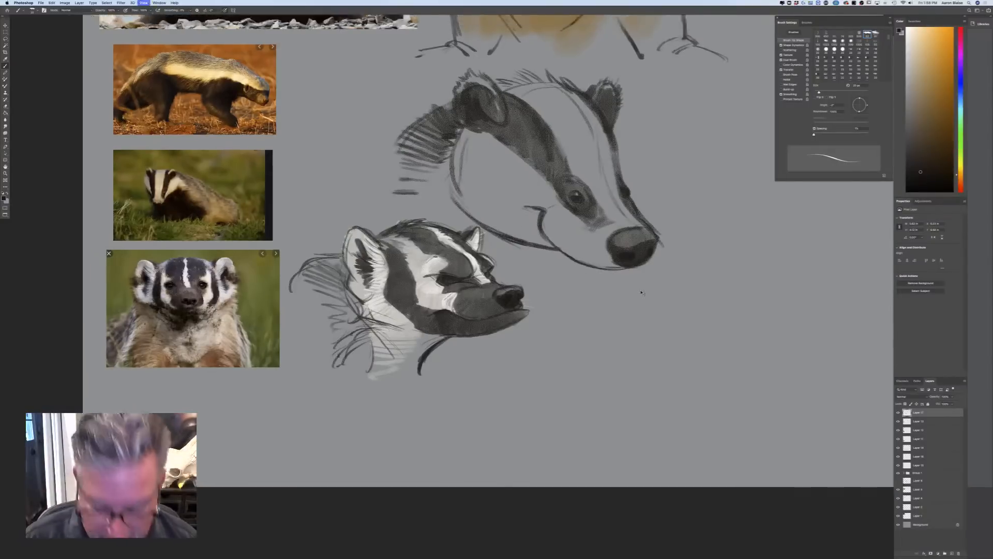
key("super+plus")
key("super+plus")
key("super+plus")
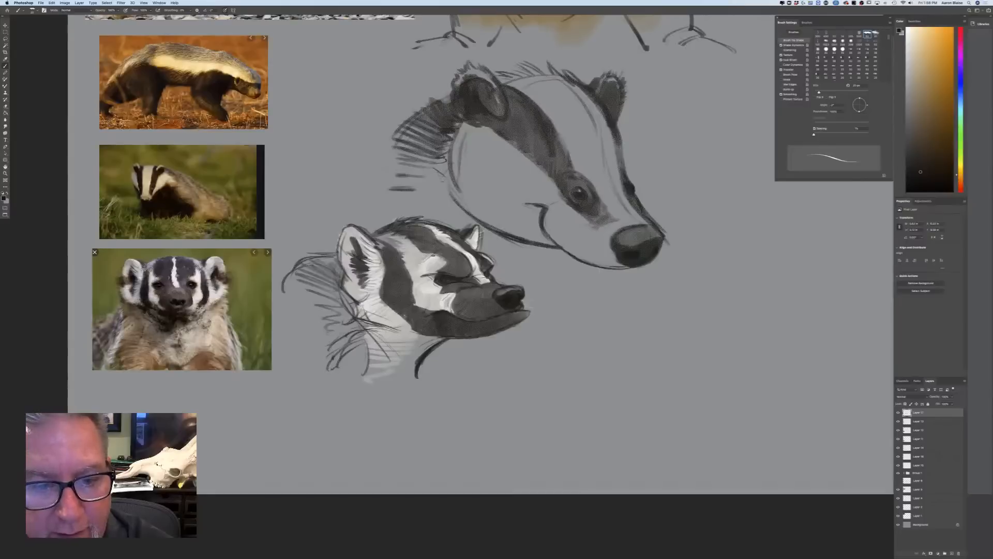
key("bracketright")
key("bracketright")
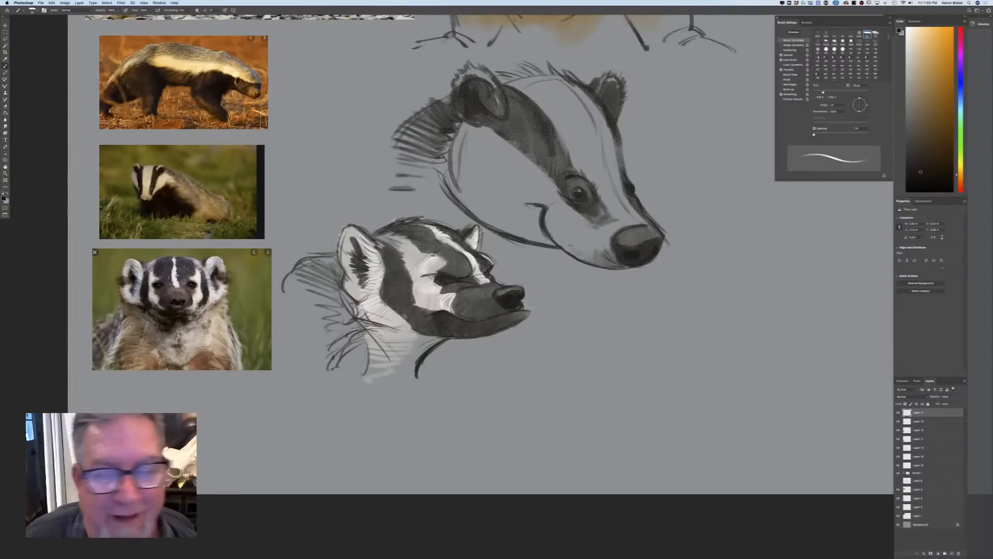
left_click_drag(501, 112, 483, 95)
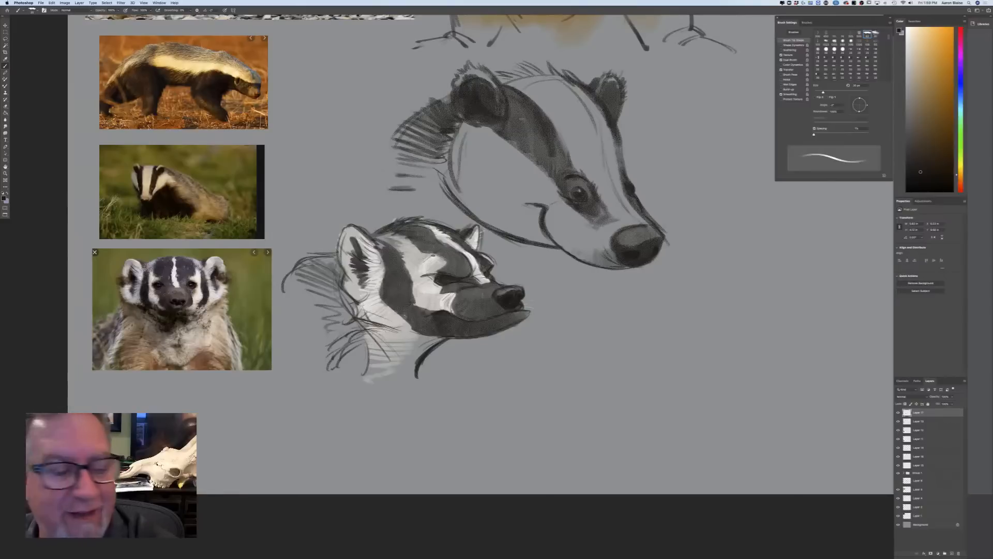
left_click_drag(506, 88, 534, 147)
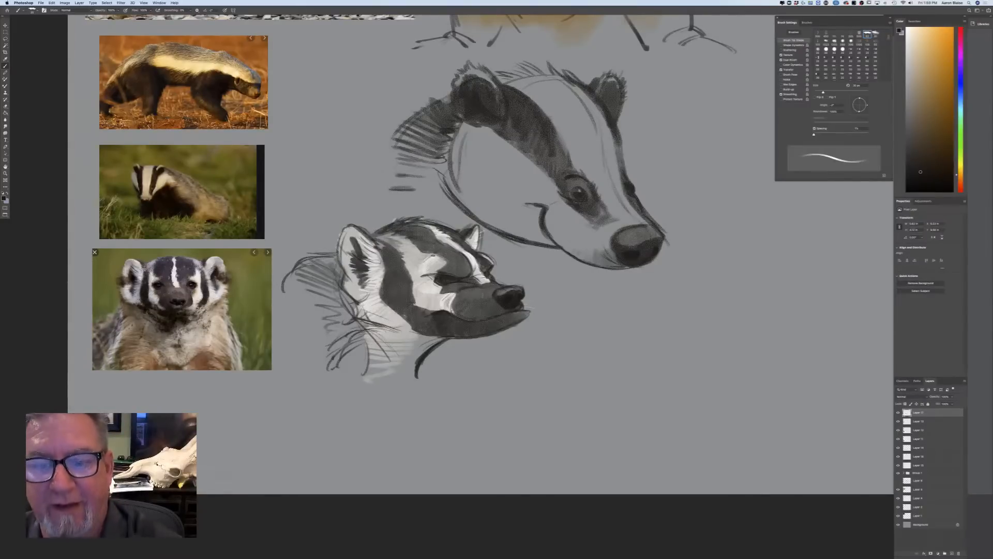
Add a new layer beneath the upper badger's sketch layer and choose a pale cream foreground colour
left_click(928, 422)
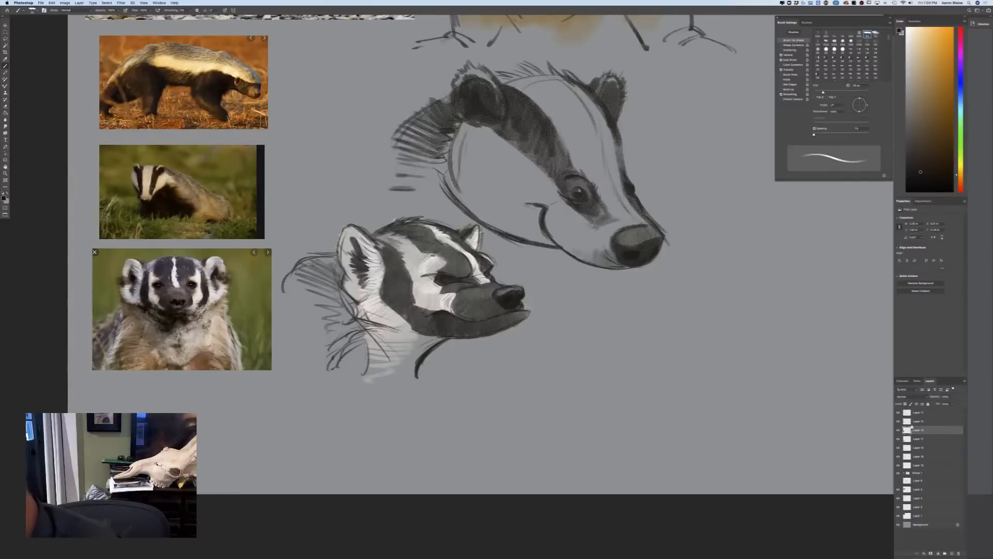
left_click(951, 553)
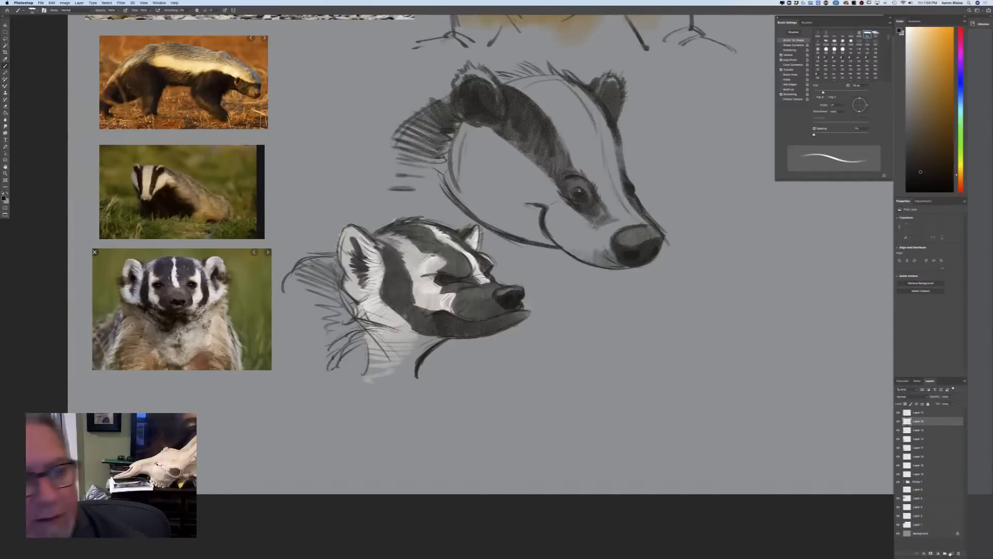
left_click(4, 198)
left_click(147, 235)
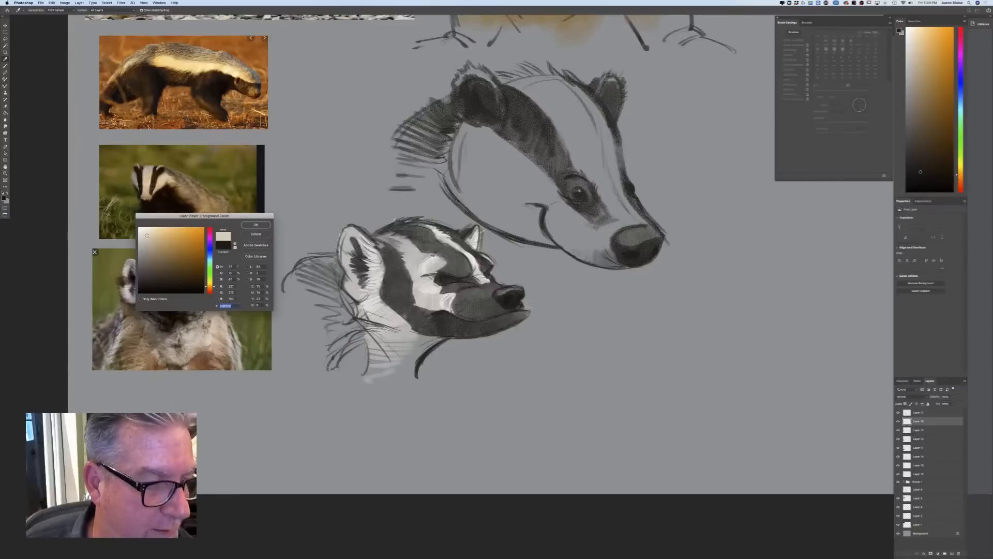
key("Return")
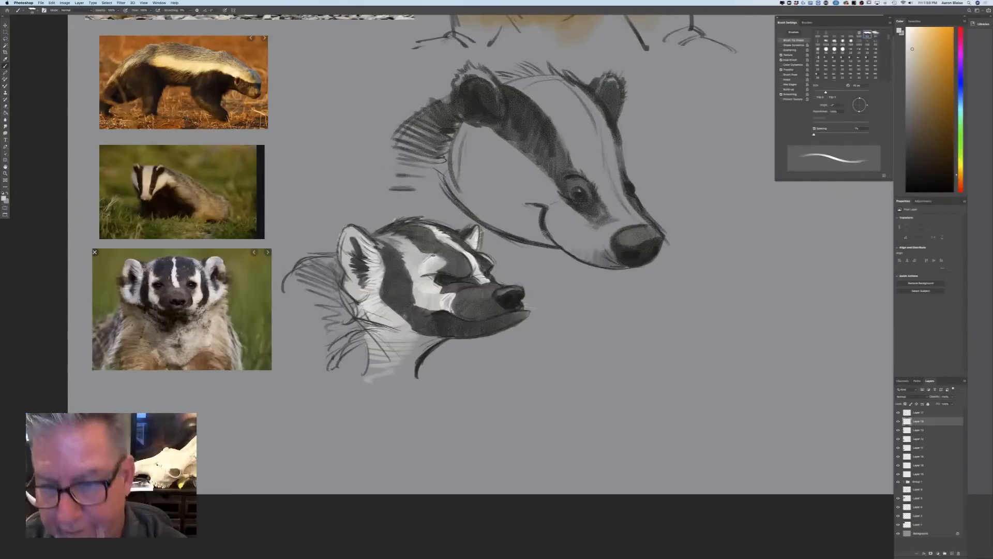
Paint the forehead stripe, cheek and muzzle pale cream, and add light fur strokes on the neck behind the cheek
mouse_move(641, 222)
left_mouse_down()
mouse_move(612, 186)
mouse_move(600, 187)
mouse_move(611, 161)
mouse_move(603, 127)
mouse_move(593, 170)
mouse_move(574, 165)
mouse_move(566, 145)
mouse_move(595, 111)
mouse_move(585, 98)
mouse_move(567, 88)
mouse_move(563, 119)
mouse_move(543, 78)
mouse_move(507, 83)
mouse_move(538, 67)
left_mouse_up()
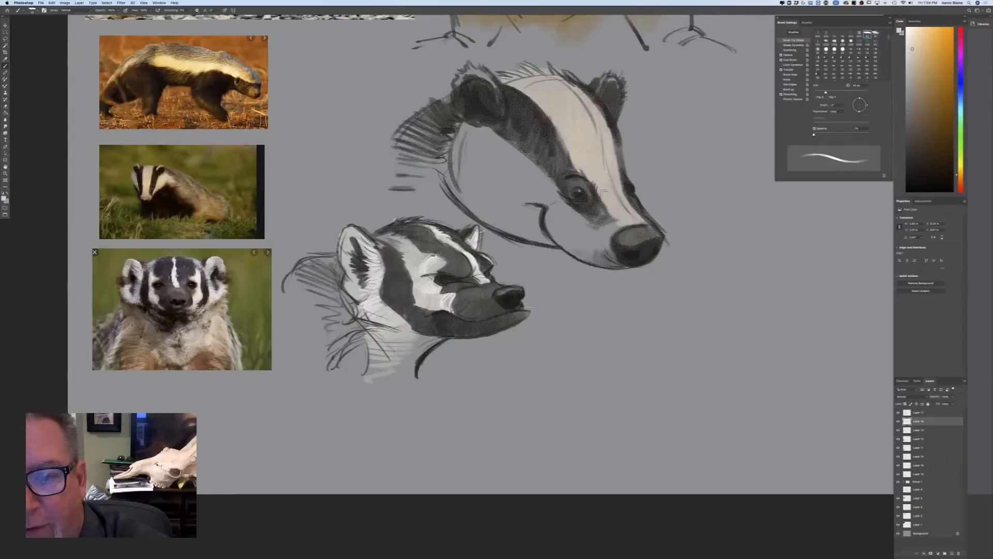
mouse_move(624, 223)
left_mouse_down()
mouse_move(600, 236)
mouse_move(599, 254)
mouse_move(569, 212)
mouse_move(564, 253)
mouse_move(538, 171)
mouse_move(476, 134)
mouse_move(466, 176)
mouse_move(518, 202)
mouse_move(455, 166)
mouse_move(530, 215)
mouse_move(544, 235)
mouse_move(506, 185)
mouse_move(492, 217)
mouse_move(472, 171)
mouse_move(465, 212)
mouse_move(456, 196)
mouse_move(517, 230)
left_mouse_up()
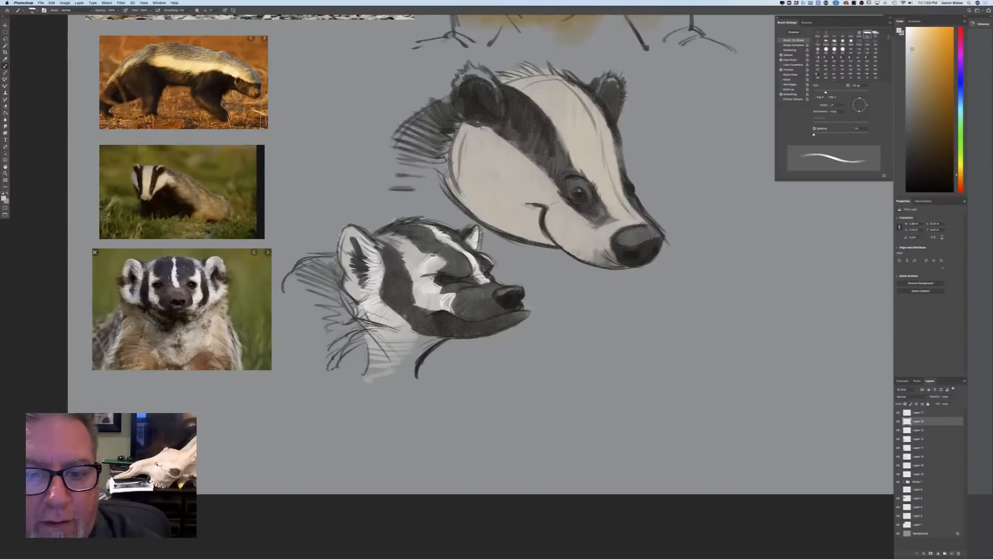
left_click_drag(443, 155, 434, 207)
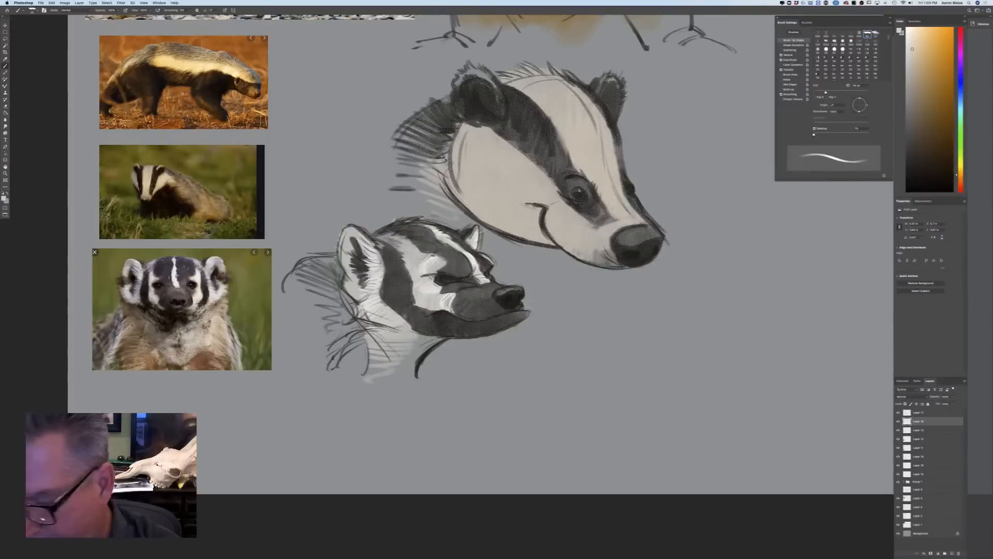
Set the foreground colour to white and add a new layer above the sketch layer
left_click(4, 198)
left_click(140, 229)
left_click(255, 224)
key("b")
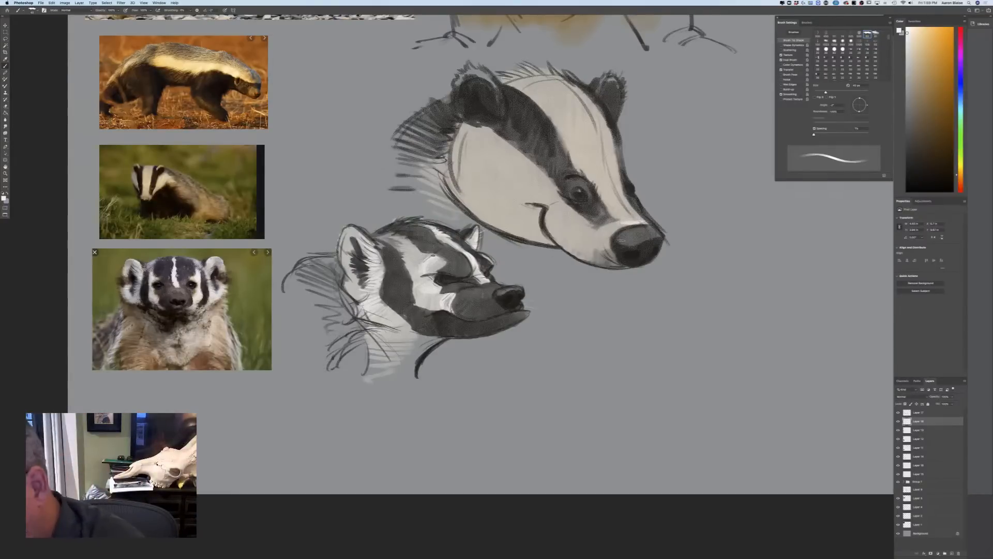
left_click(916, 414)
left_click(946, 551)
Paint white highlights above the nose and around the nostril, and dot highlights in both eyes with a smaller brush
mouse_move(637, 221)
left_mouse_down()
mouse_move(621, 220)
mouse_move(642, 238)
mouse_move(618, 241)
left_mouse_up()
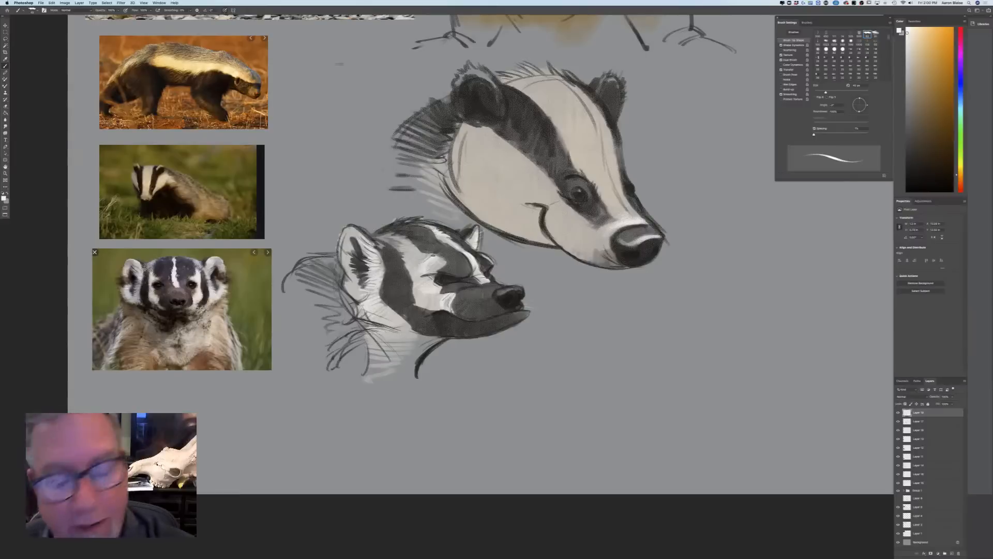
left_click_drag(640, 257, 623, 258)
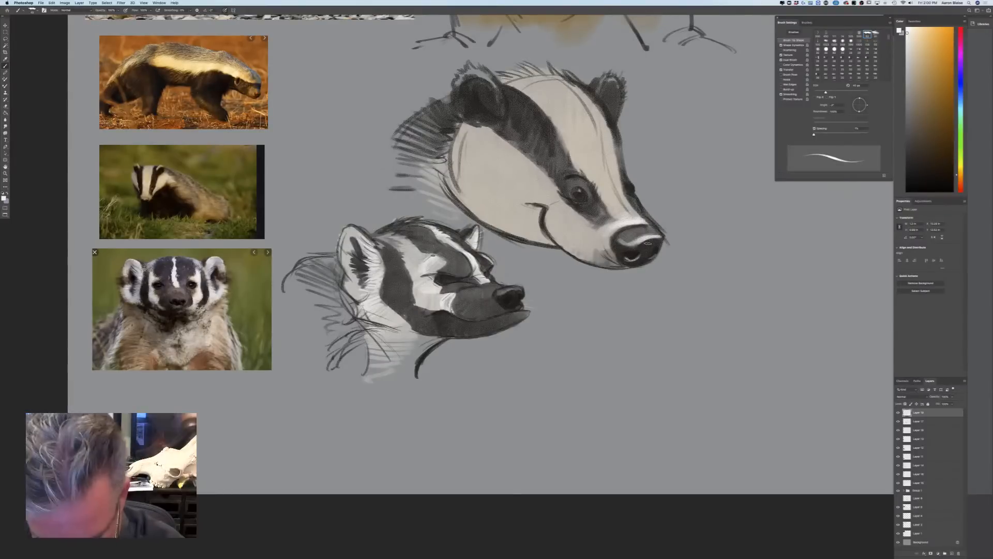
key("bracketleft")
key("bracketleft")
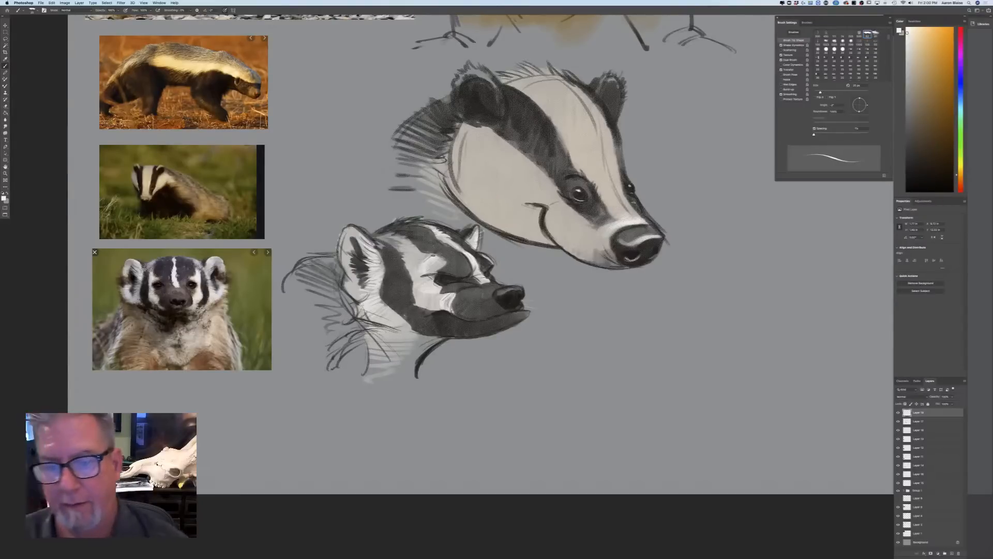
Paint white highlights with a larger brush below the near eye and along the upper cheek beneath the dark stripe
key("bracketright")
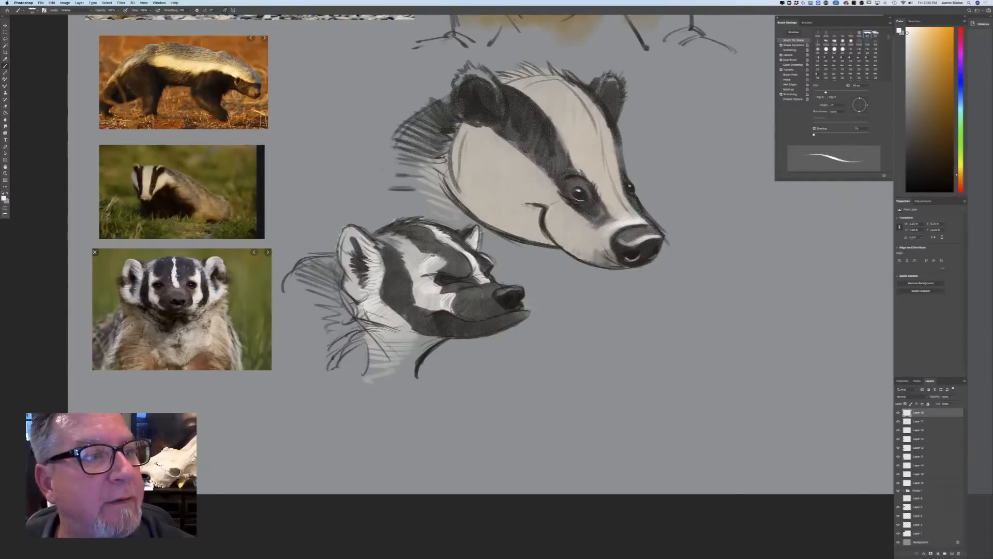
key("bracketright")
mouse_move(561, 203)
left_mouse_down()
mouse_move(554, 227)
mouse_move(575, 214)
left_mouse_up()
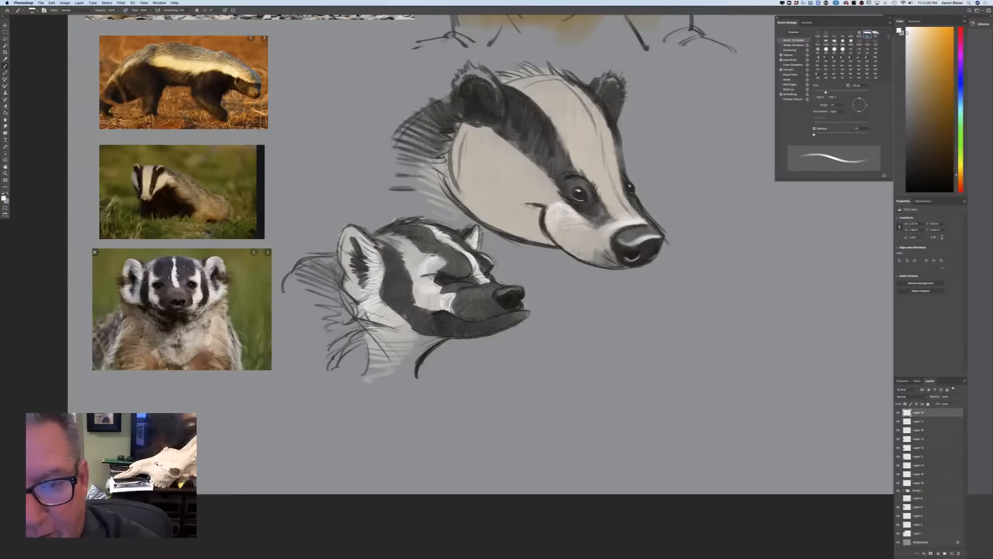
mouse_move(544, 181)
left_mouse_down()
mouse_move(517, 181)
mouse_move(518, 161)
mouse_move(487, 138)
mouse_move(509, 180)
left_mouse_up()
Brighten the forehead stripe, nose bridge and side of the muzzle with white strokes from an enlarged brush
key("]")
key("]")
key("]")
mouse_move(517, 88)
left_mouse_down()
mouse_move(558, 118)
mouse_move(510, 83)
mouse_move(590, 118)
mouse_move(595, 129)
mouse_move(561, 119)
mouse_move(573, 113)
mouse_move(603, 155)
mouse_move(564, 116)
left_mouse_up()
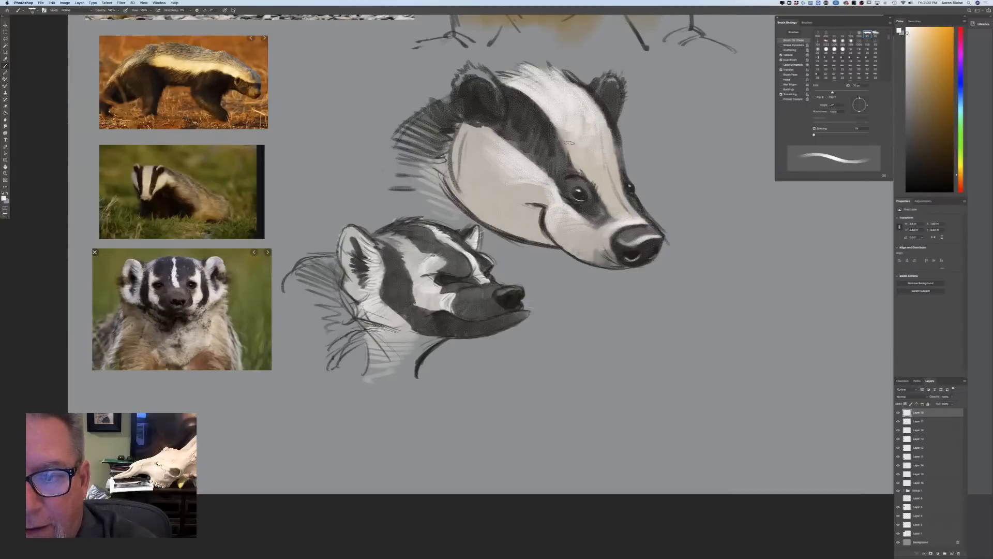
mouse_move(614, 197)
left_mouse_down()
mouse_move(637, 219)
mouse_move(610, 201)
mouse_move(616, 212)
mouse_move(629, 217)
mouse_move(600, 177)
mouse_move(613, 172)
mouse_move(612, 180)
left_mouse_up()
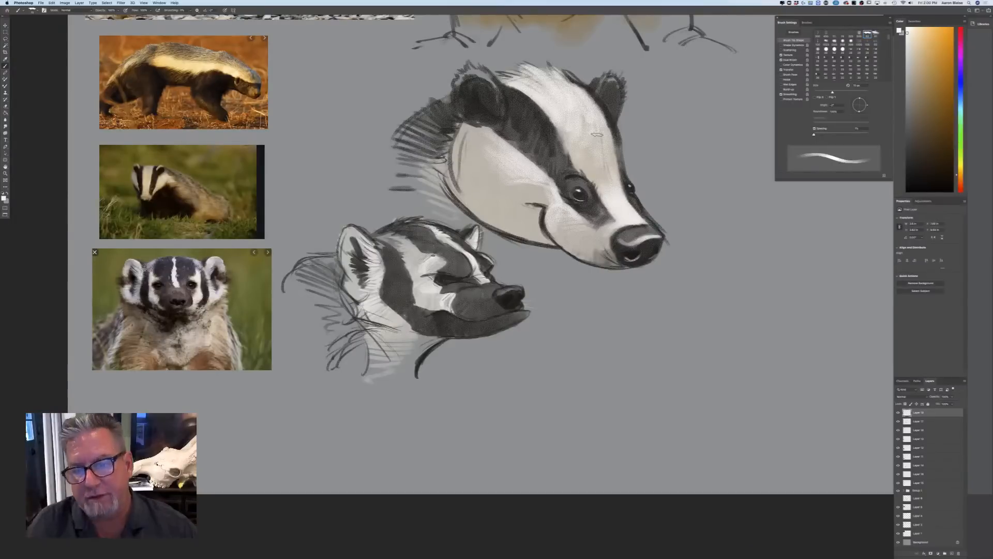
mouse_move(613, 226)
left_mouse_down()
mouse_move(595, 233)
mouse_move(613, 232)
mouse_move(600, 244)
mouse_move(559, 206)
left_mouse_up()
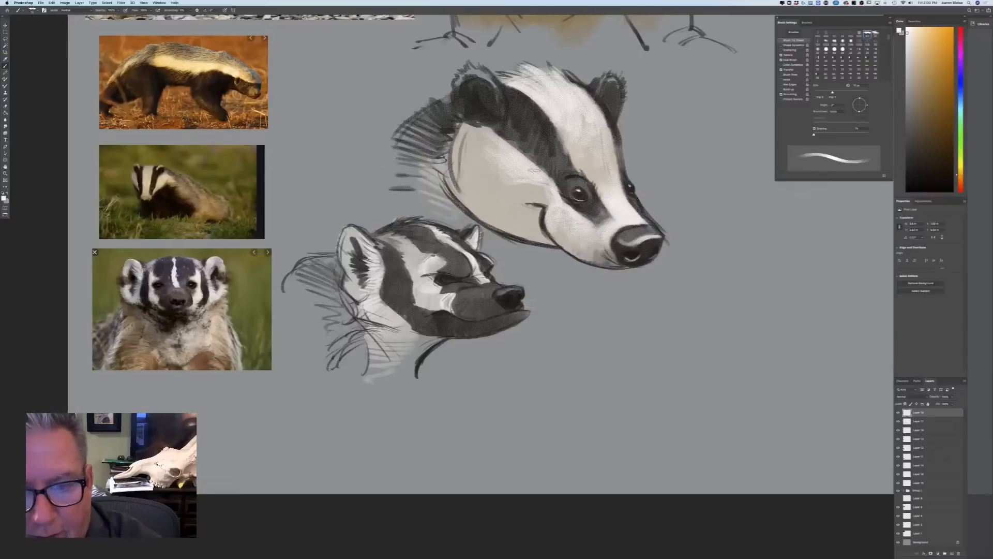
Paint white fur strokes over the upper badger's cheek and along its back edge behind the ear
mouse_move(508, 191)
left_mouse_down()
mouse_move(483, 157)
mouse_move(486, 190)
left_mouse_up()
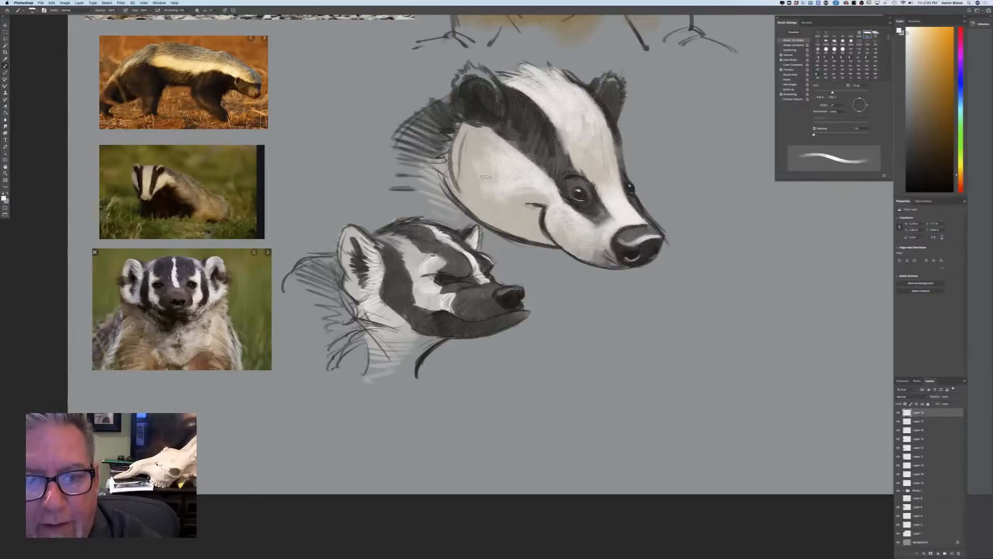
left_click_drag(464, 134, 443, 127)
mouse_move(458, 137)
left_mouse_down()
mouse_move(437, 131)
mouse_move(441, 139)
left_mouse_up()
left_click_drag(456, 144, 437, 157)
left_click_drag(451, 159, 439, 163)
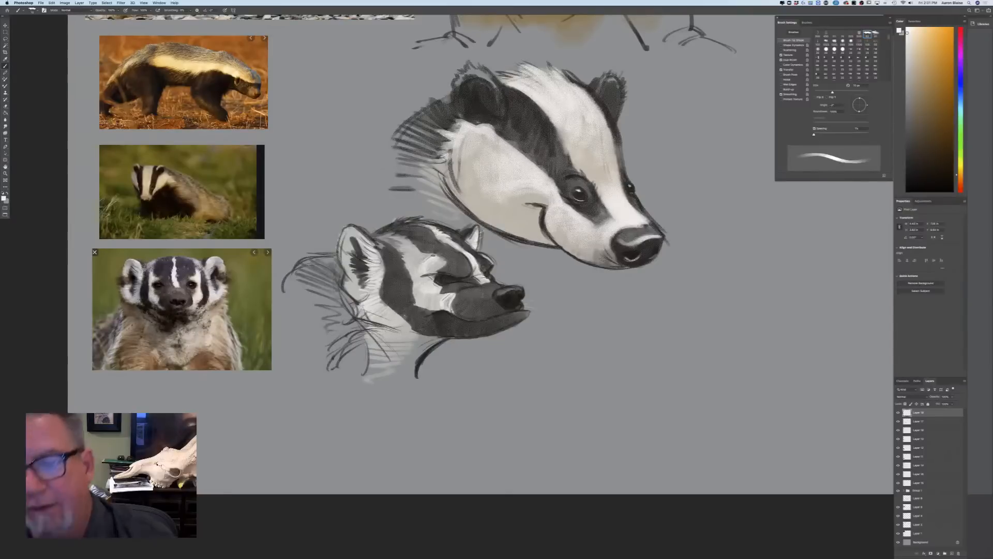
Transform the three layers of the upper badger head together, scaling it down, tilting it and placing it directly above the lower badger head
key("super+minus")
key("super+minus")
key("super+minus")
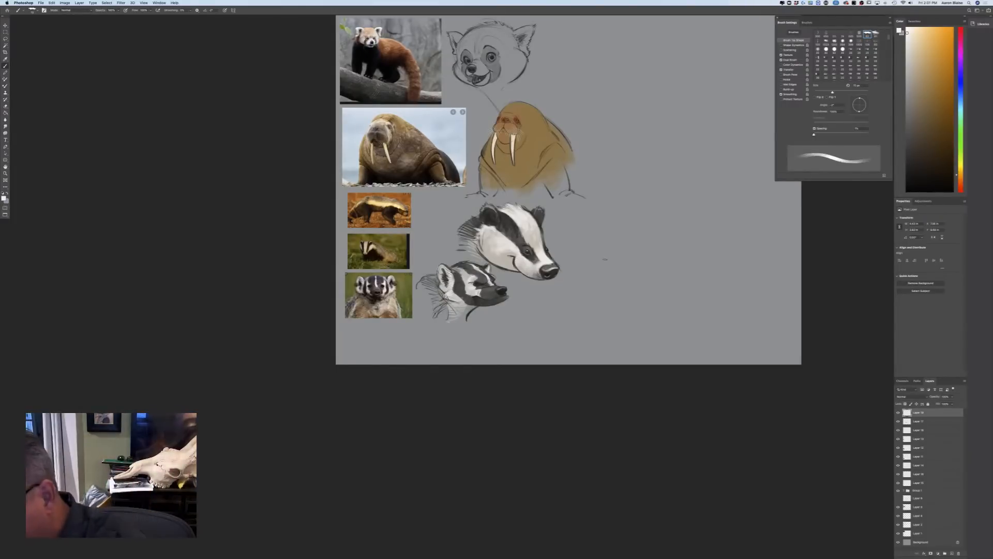
left_click(918, 430, "shift")
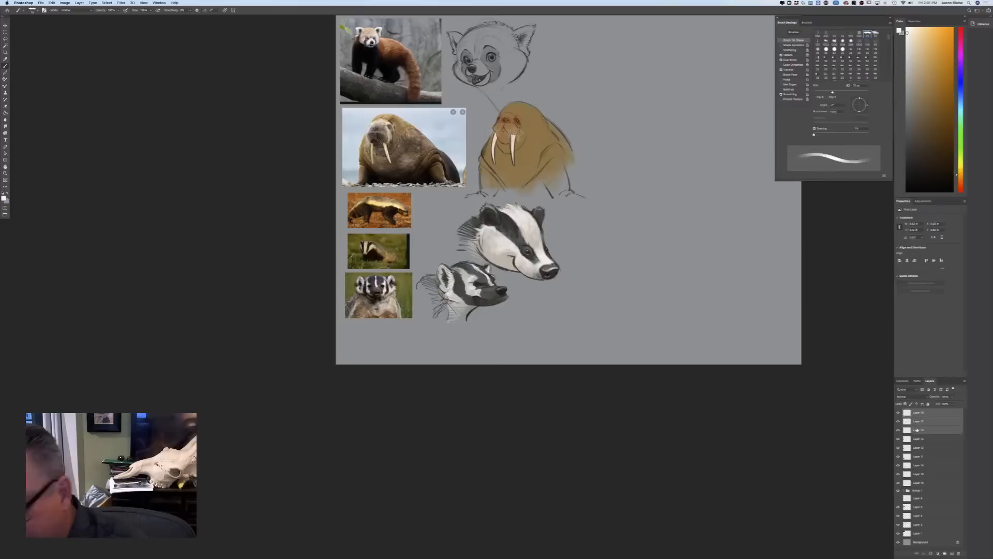
left_click(51, 3)
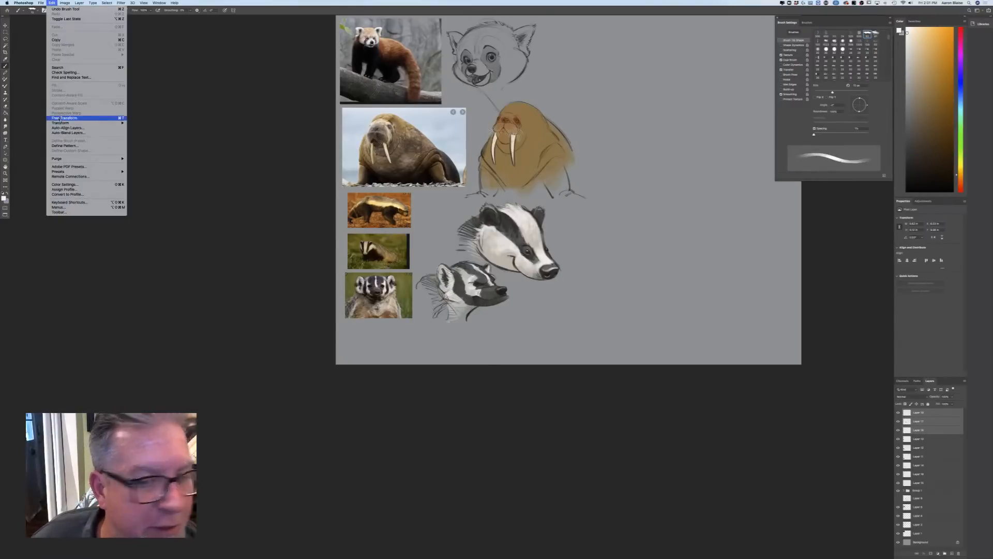
left_click(62, 118)
mouse_move(562, 281)
left_mouse_down()
mouse_move(550, 271)
mouse_move(565, 263)
left_mouse_up()
left_click_drag(465, 251, 426, 248)
left_click_drag(515, 257, 507, 253)
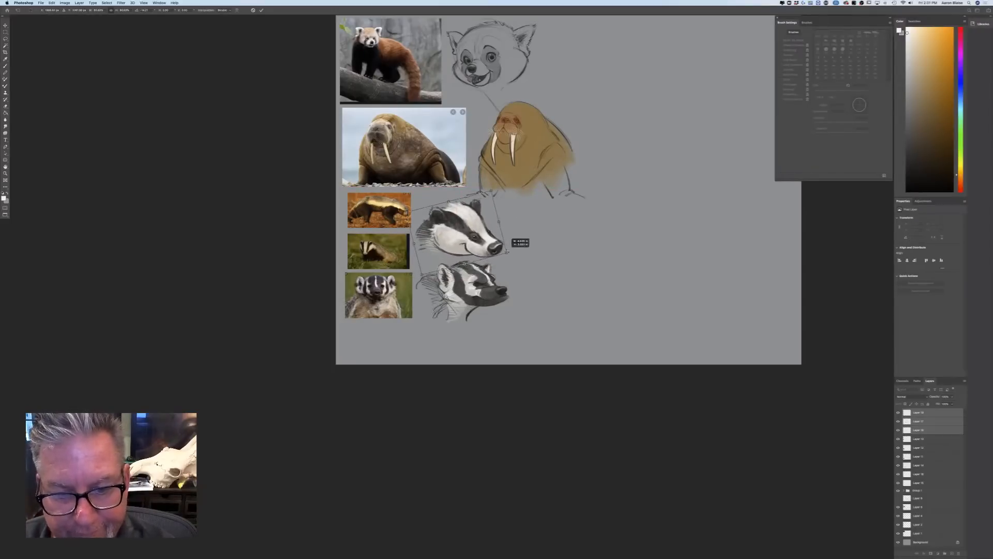
left_click_drag(416, 283, 413, 280)
left_click_drag(433, 247, 445, 247)
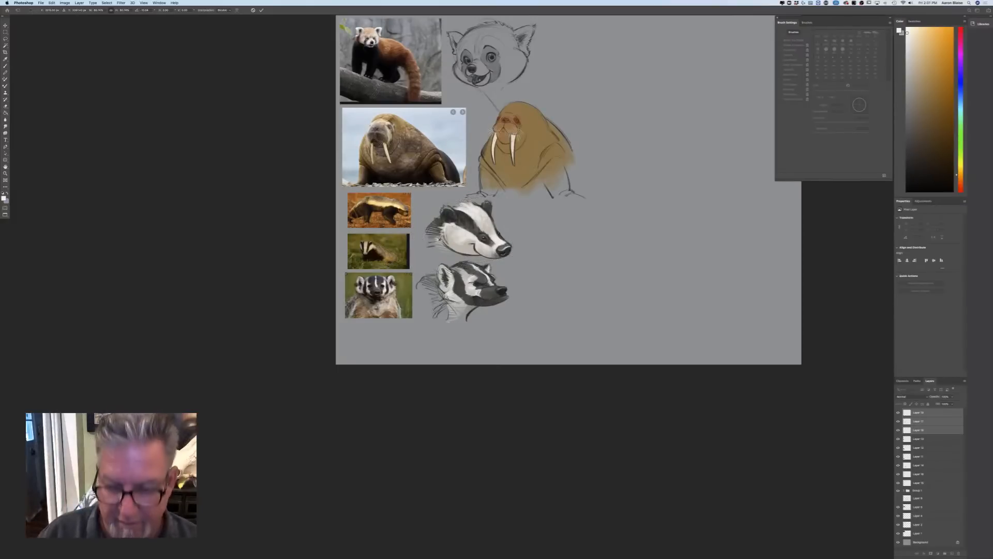
key("Return")
key("b")
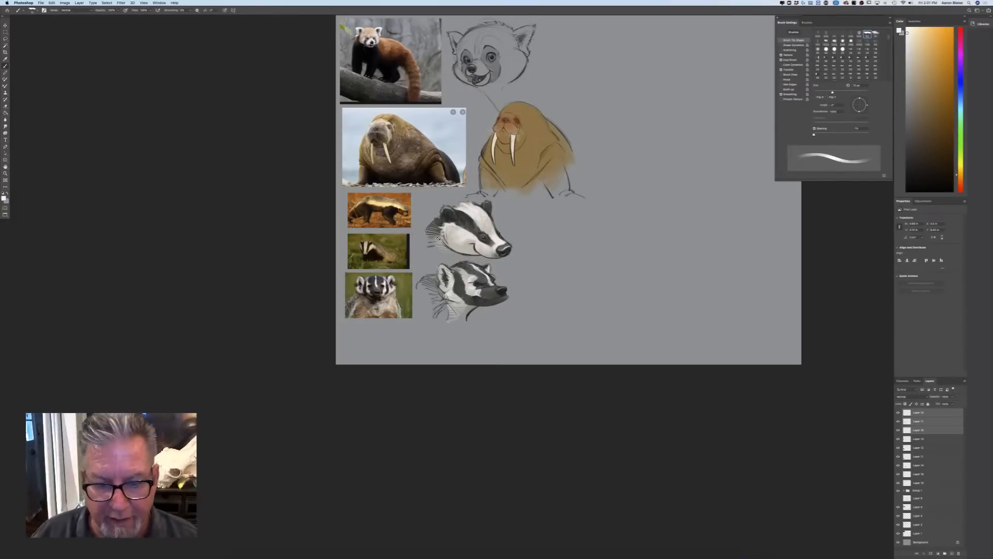
Add a new layer above the badger layers for highlights on the lower badger head
key("super+plus")
key("super+plus")
key("super+plus")
key("super+plus")
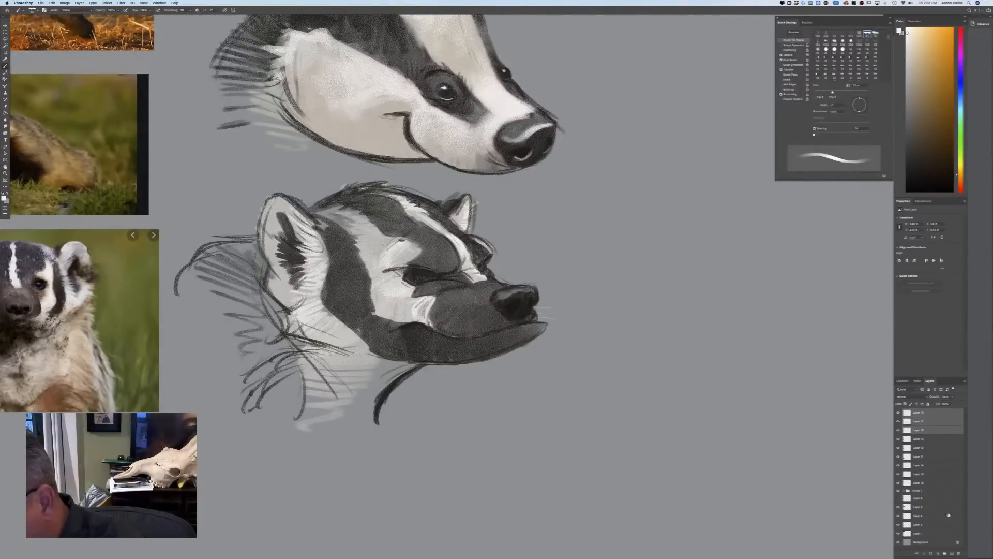
left_click(952, 552)
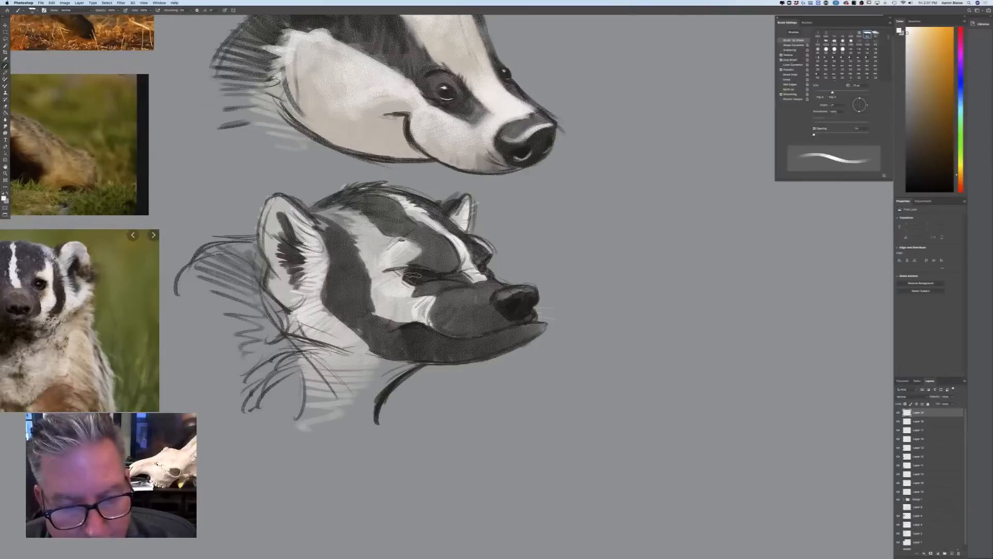
Paint white highlights on the lower badger's nose and in its near eye with progressively smaller brushes
key("bracketleft")
key("bracketleft")
key("bracketleft")
key("bracketleft")
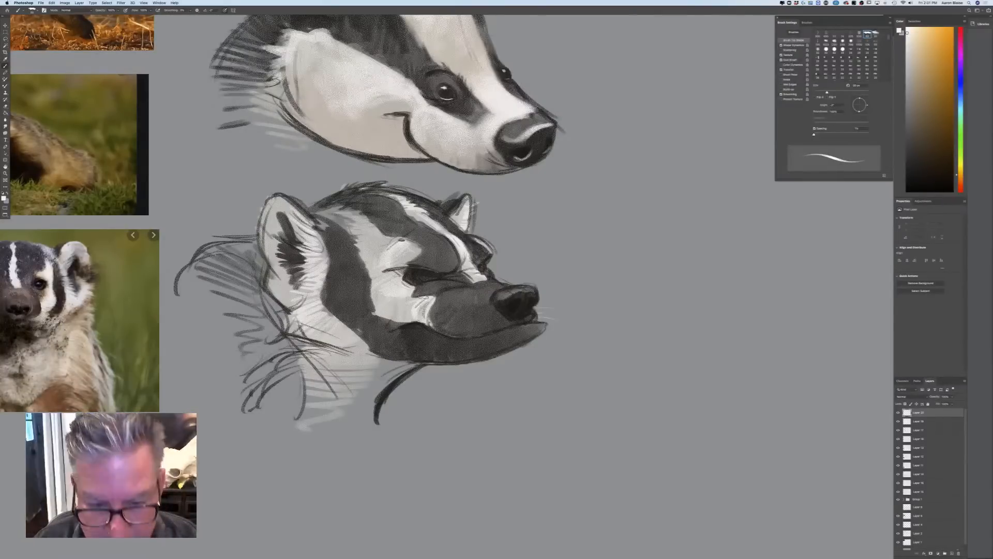
mouse_move(522, 290)
left_mouse_down()
mouse_move(533, 290)
mouse_move(505, 297)
mouse_move(514, 309)
left_mouse_up()
key("bracketleft")
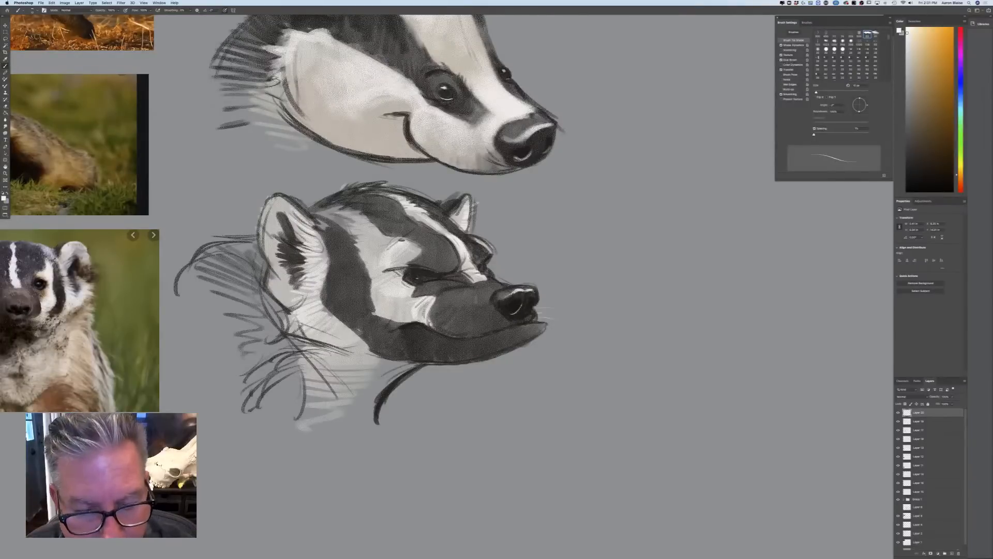
left_click_drag(422, 271, 422, 279)
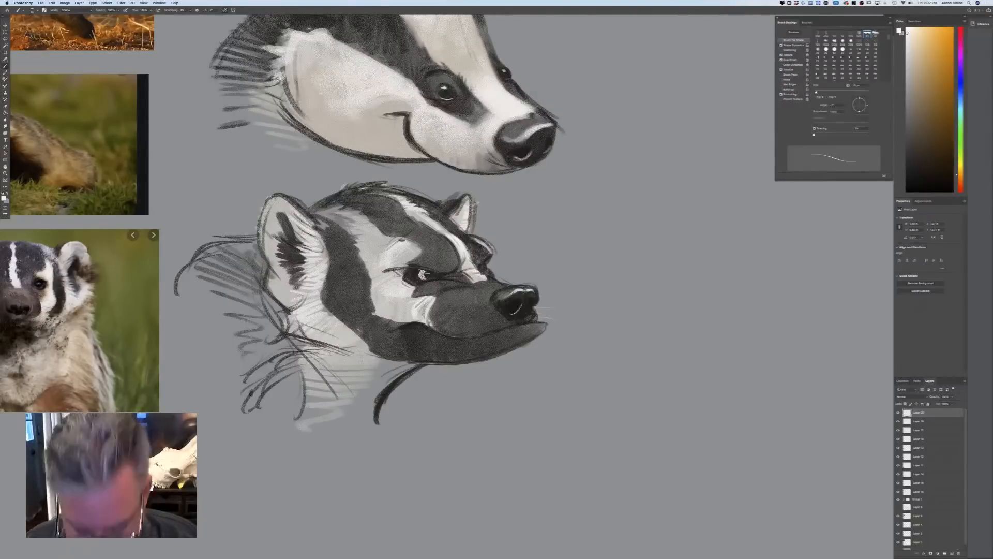
Paint white strokes around and below the lower badger's near eye towards the muzzle with a slightly larger brush
key("bracketright")
key("bracketright")
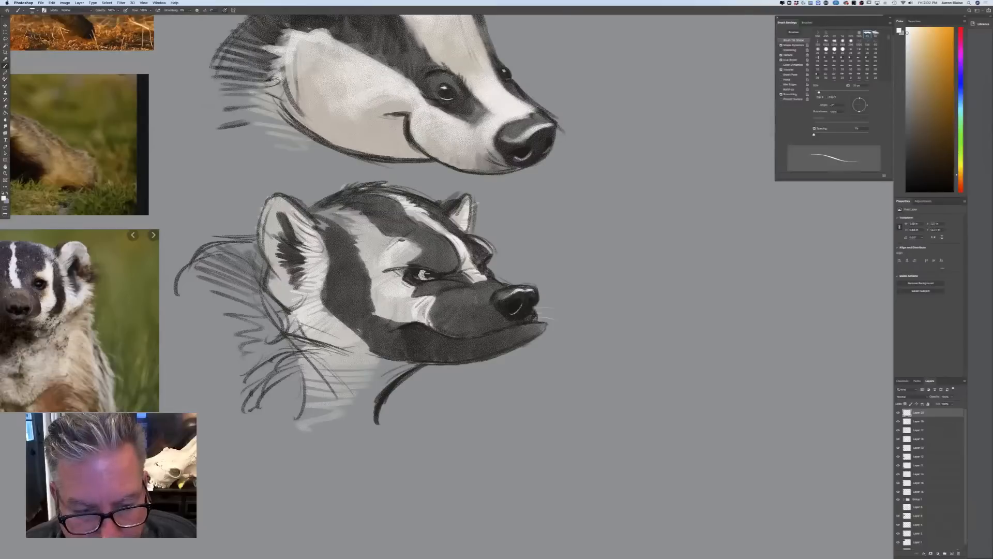
left_click_drag(420, 283, 457, 274)
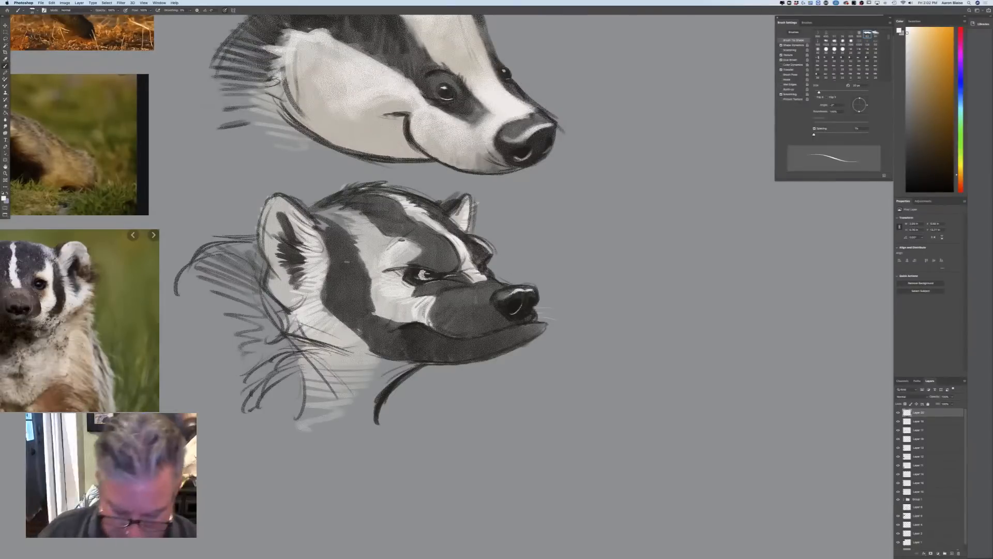
Paint light strokes across the lower badger's nose bridge, brow and far-eye area with an enlarged brush
key("super+minus")
key("super+minus")
key("super+minus")
key("super+plus")
key("super+plus")
key("super+plus")
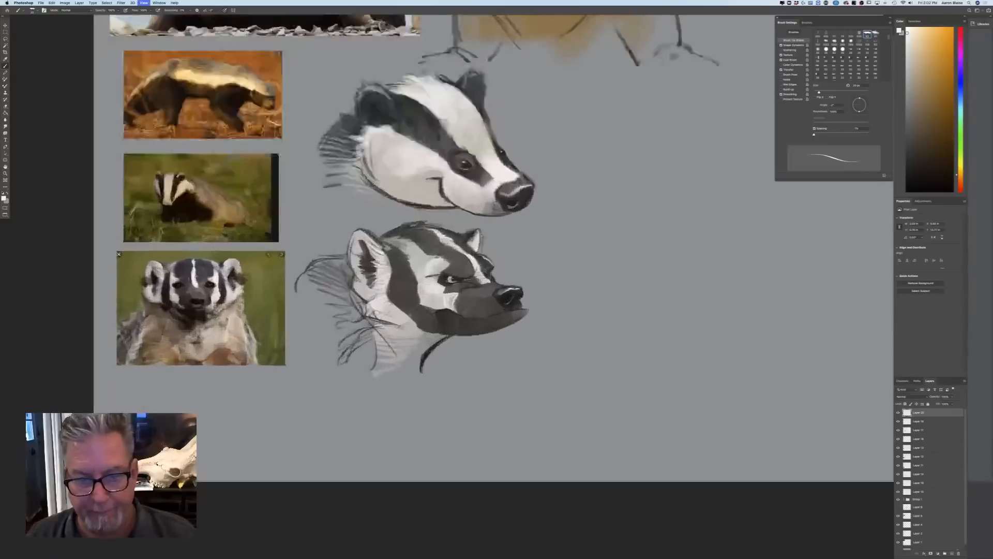
key("bracketright")
key("bracketright")
key("bracketright")
mouse_move(485, 284)
left_mouse_down()
mouse_move(496, 287)
mouse_move(498, 268)
mouse_move(425, 232)
left_mouse_up()
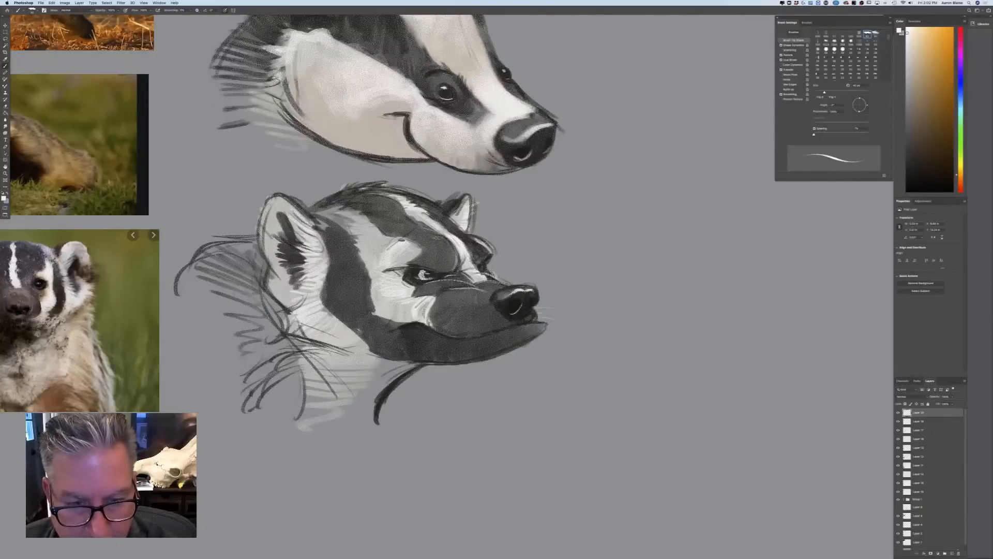
left_click_drag(491, 242, 460, 234)
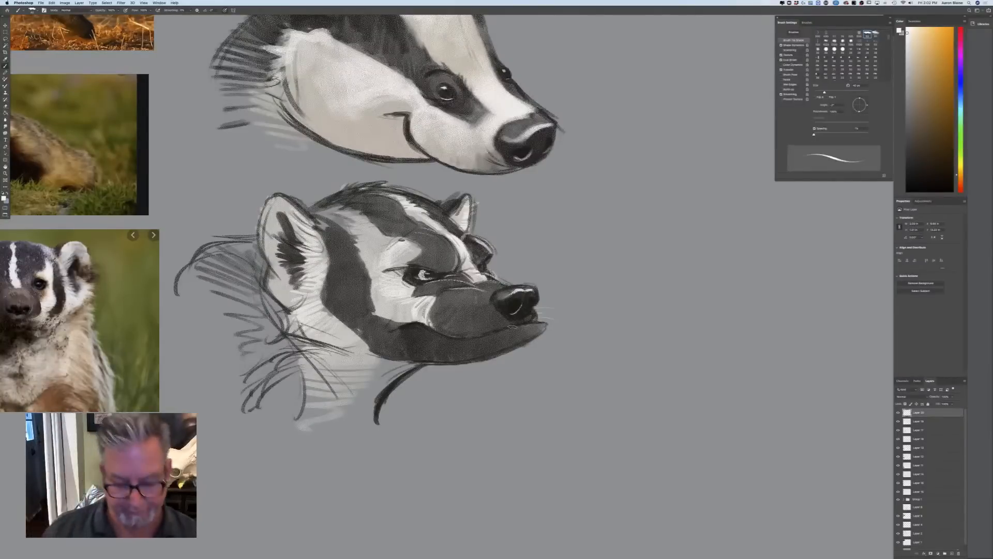
Rotate the whole canvas 90° clockwise to make it portrait
key("super+minus")
key("super+minus")
key("super+minus")
key("super+plus")
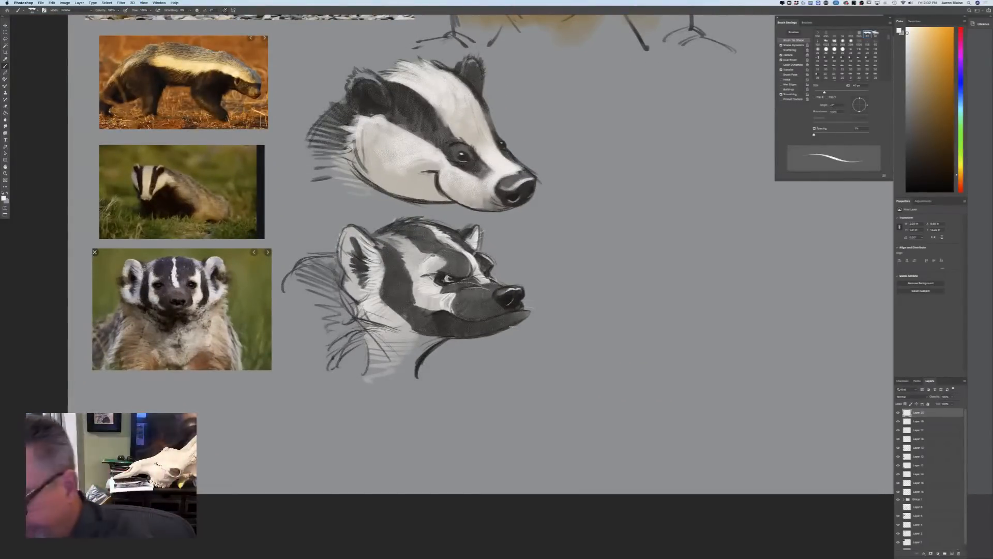
key("super+minus")
key("super+minus")
key("super+minus")
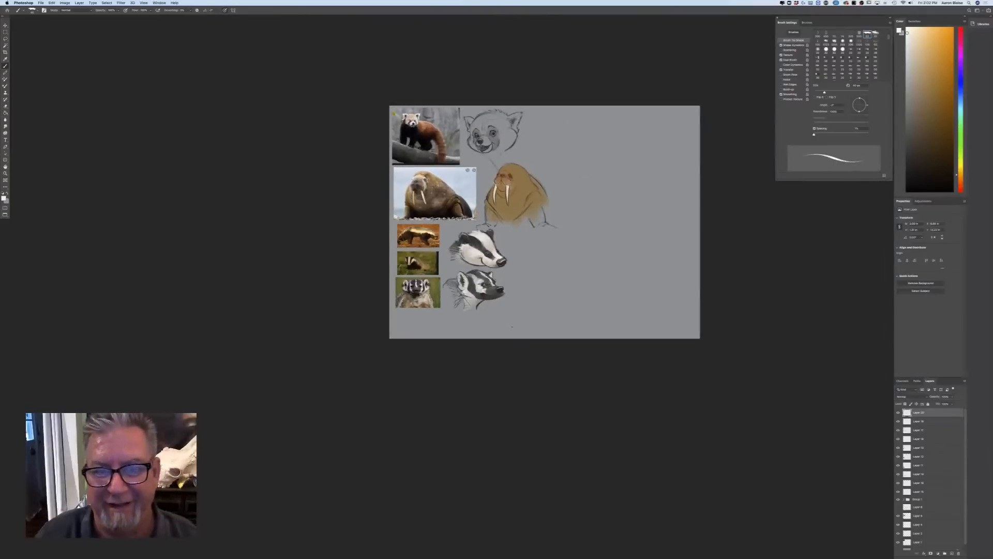
left_click_drag(250, 323, 193, 366)
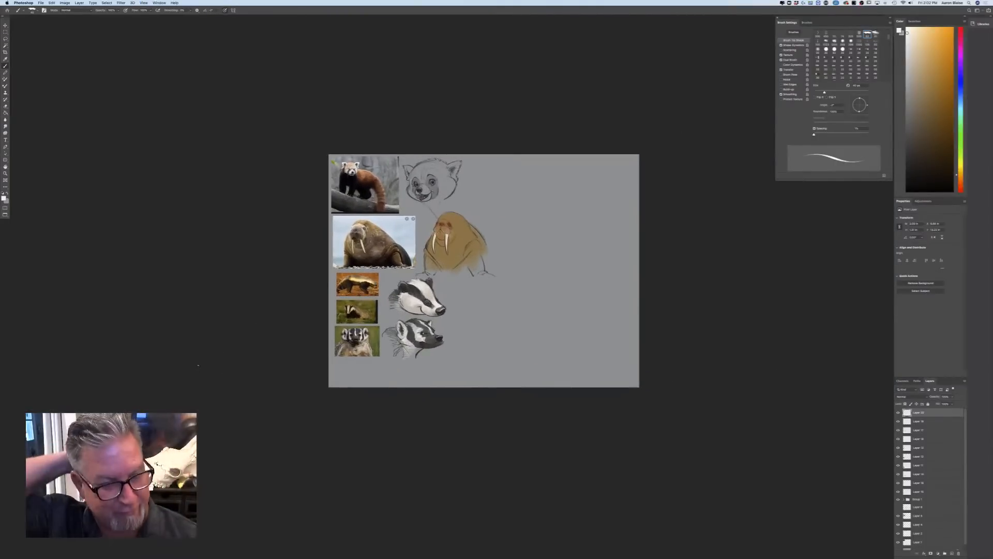
left_click(63, 4)
mouse_move(71, 53)
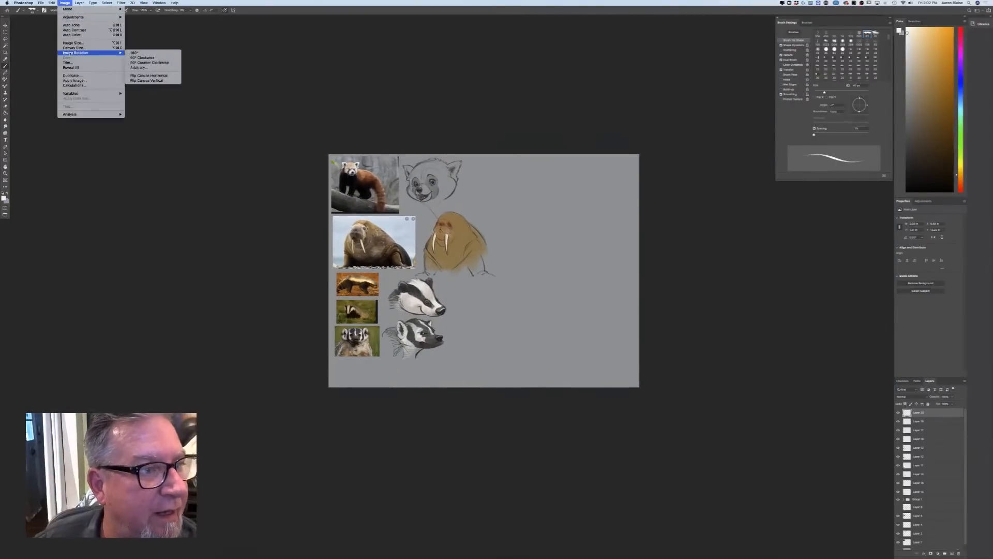
left_click(143, 57)
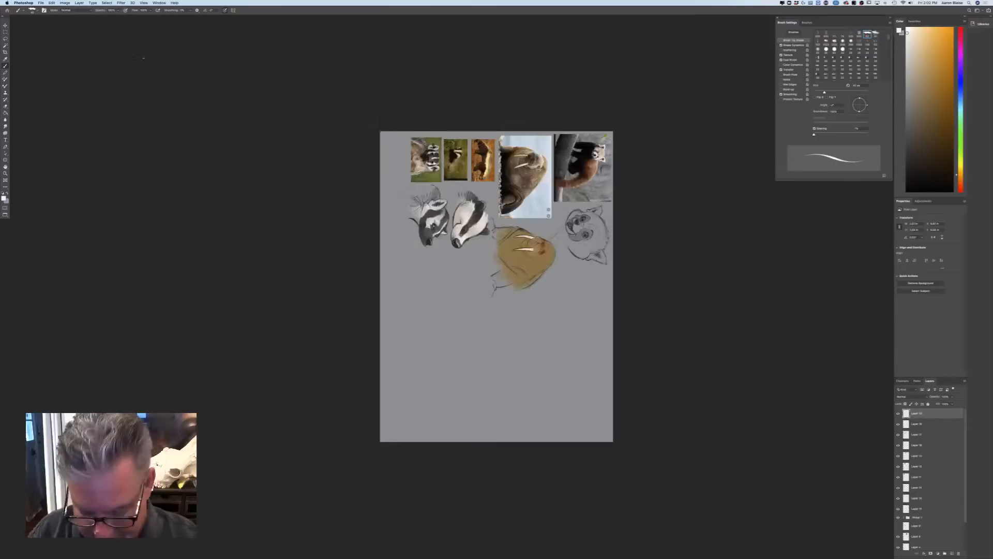
Transform all layers above the background together, turning them back upright and enlarging them to fill the portrait page
left_click_drag(963, 515, 965, 543)
left_click(920, 532)
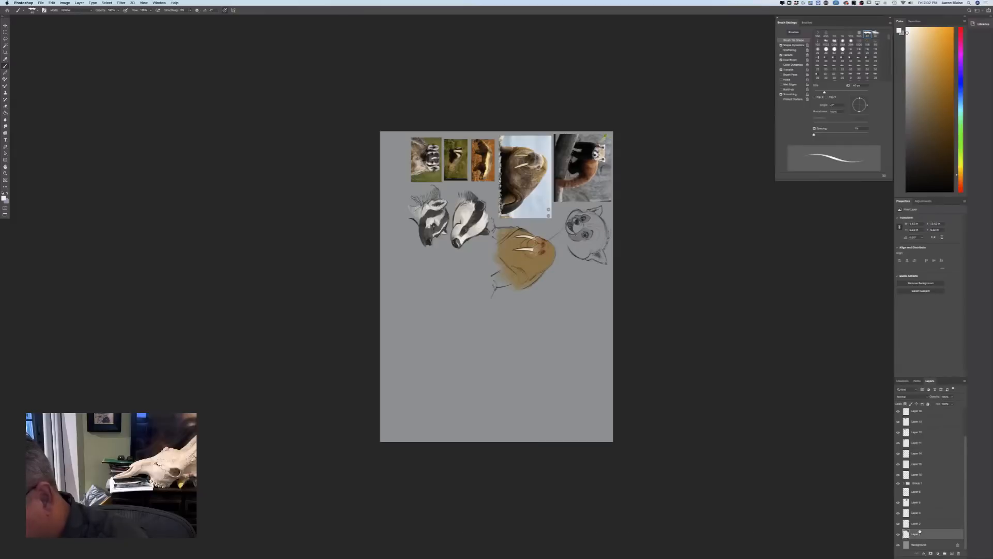
left_click_drag(963, 449, 957, 391)
left_click(917, 414, "shift")
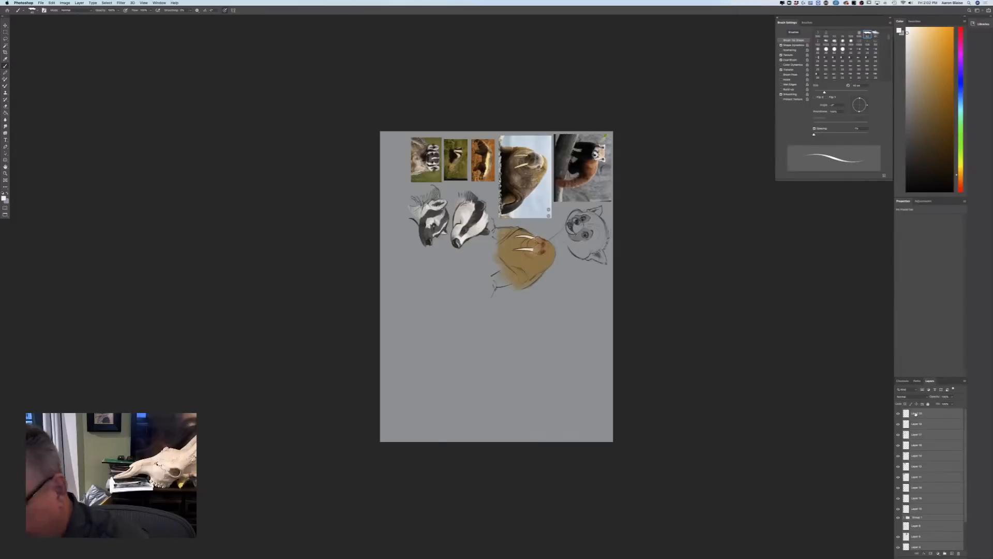
left_click(51, 3)
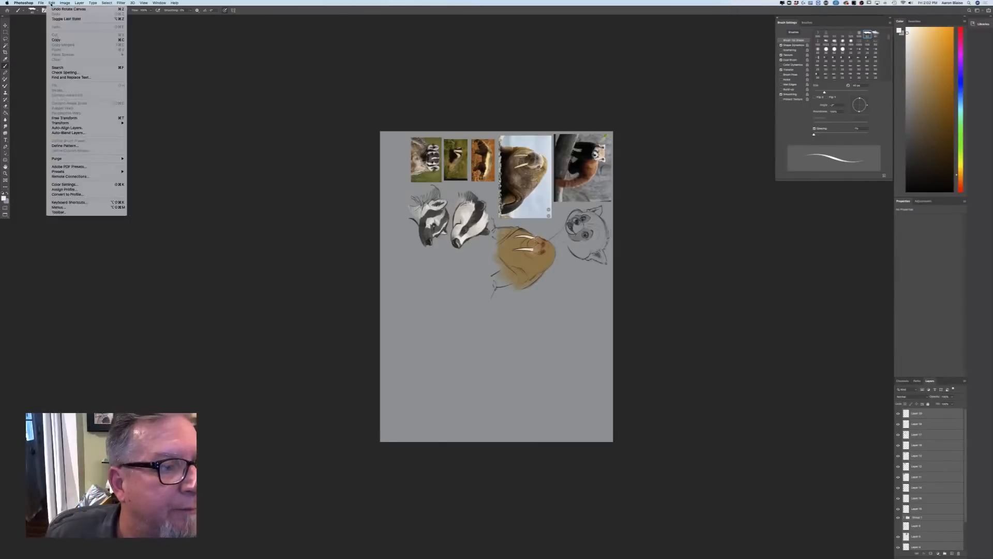
left_click(60, 118)
left_click_drag(390, 128, 363, 386)
mouse_move(391, 349)
left_mouse_down()
mouse_move(426, 315)
mouse_move(384, 352)
left_mouse_up()
left_click_drag(670, 352, 736, 456)
left_click_drag(403, 396, 396, 402)
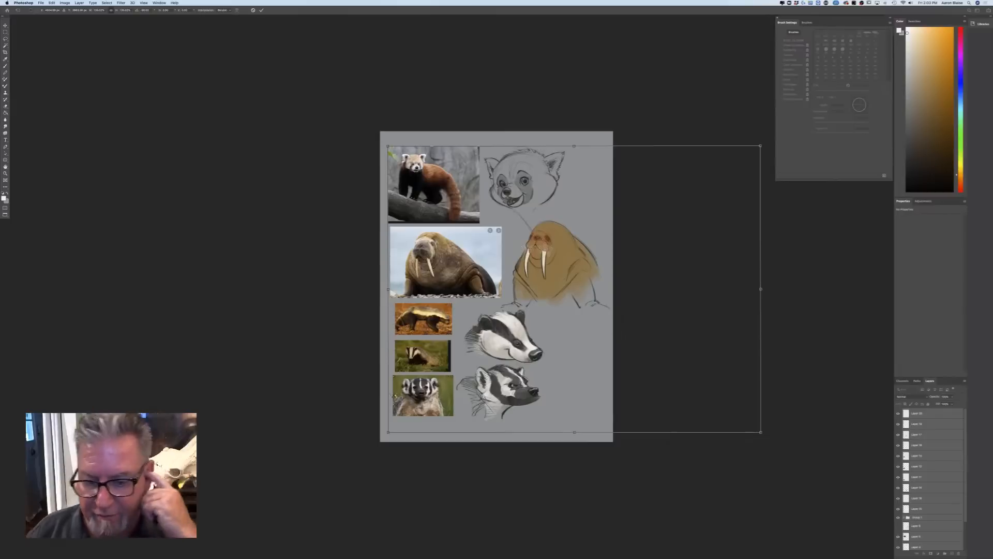
key("Return")
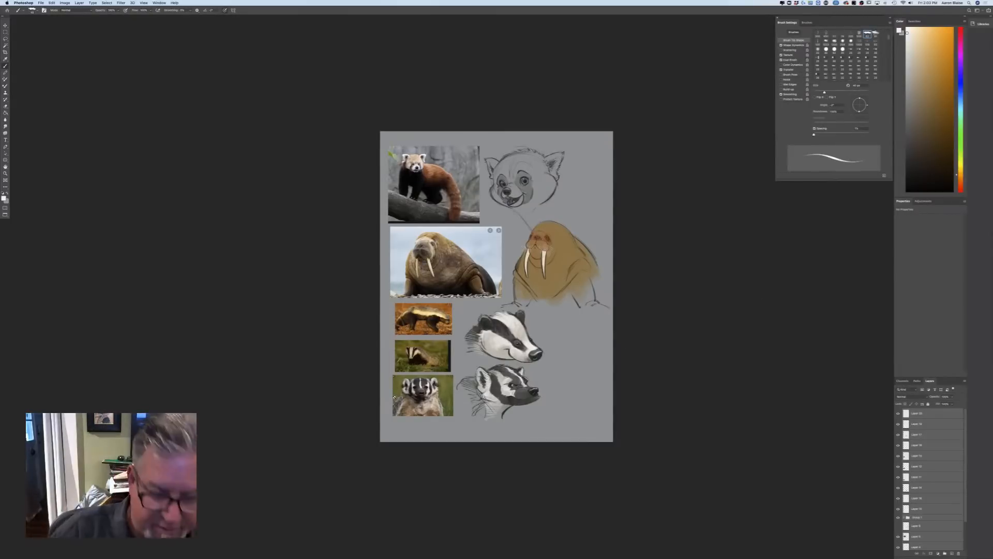
Return to the windowed view and create a new 18 × 24 inch document at 300 pixels per inch
key("f")
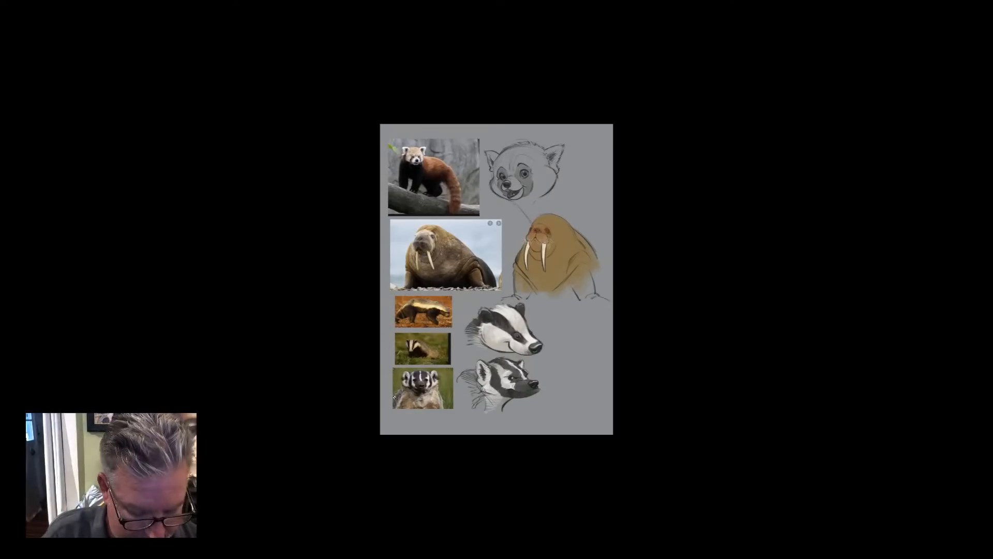
key("f")
left_click(40, 2)
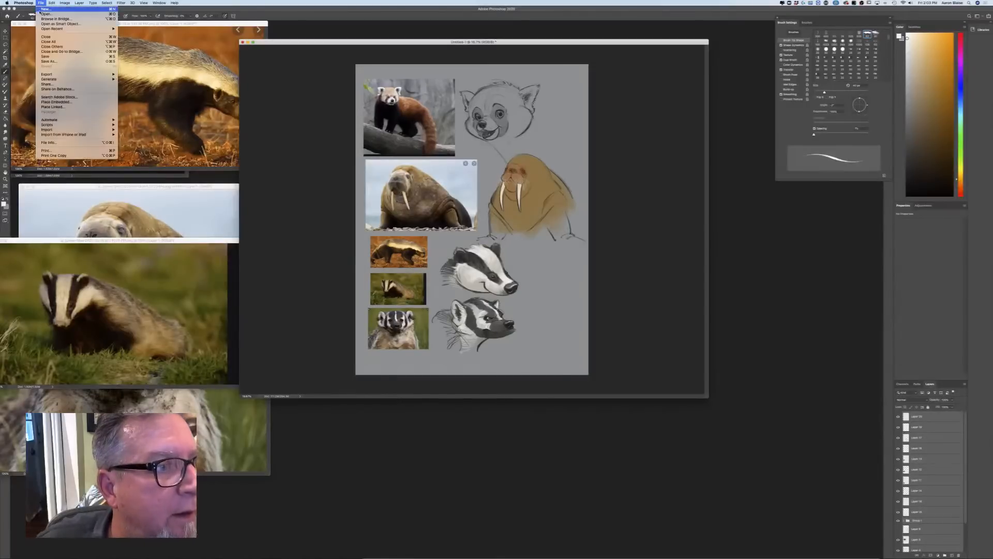
left_click(36, 10)
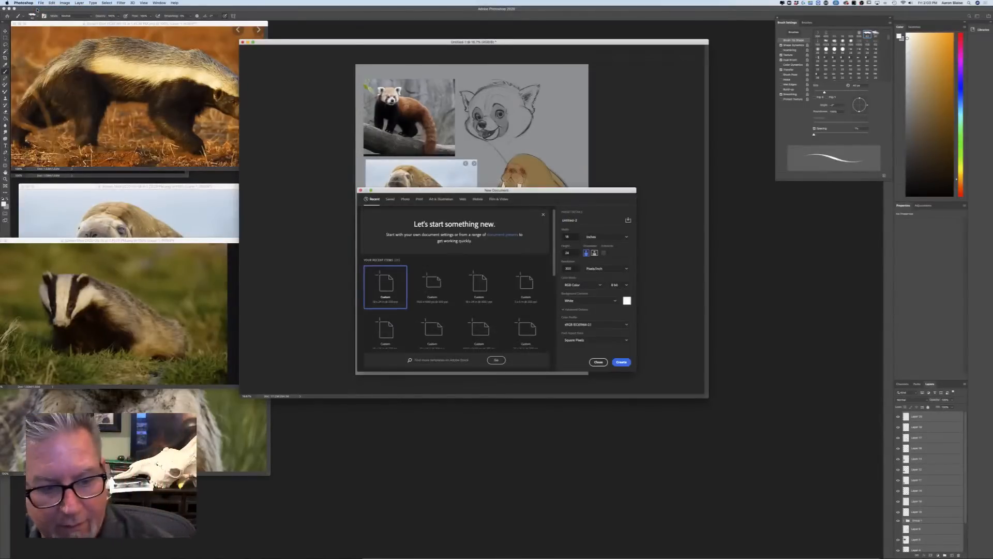
left_click(622, 362)
left_click_drag(106, 25, 472, 222)
Sample the sketch page's grey background as the foreground colour and fill the new document with it, placing its window over the sketch page
left_click(4, 204)
left_click(559, 145)
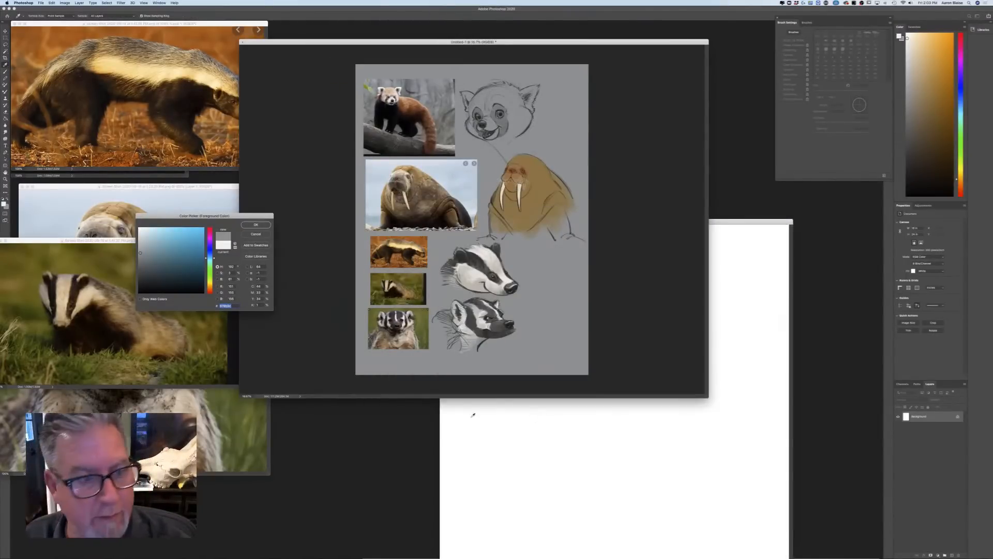
left_click(255, 225)
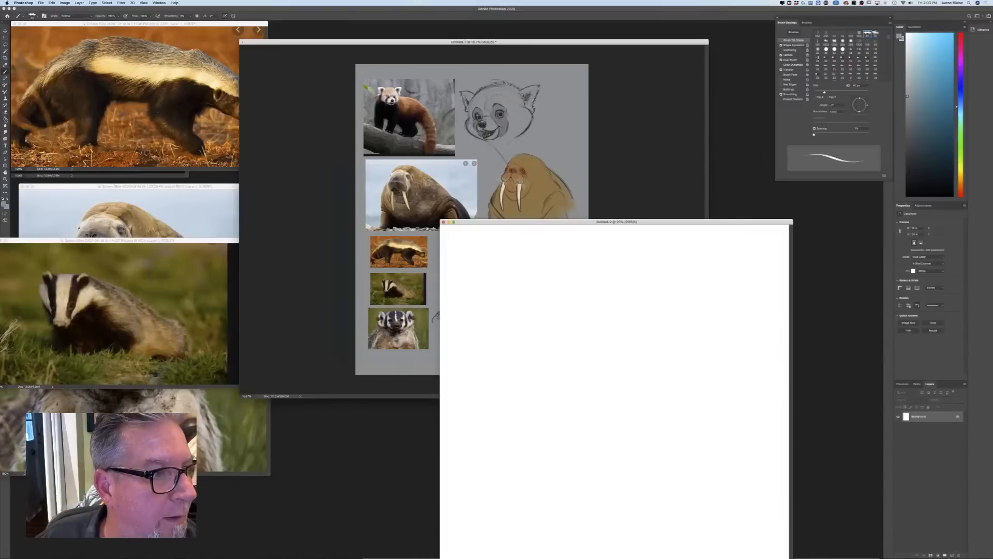
key("g")
left_click(512, 436)
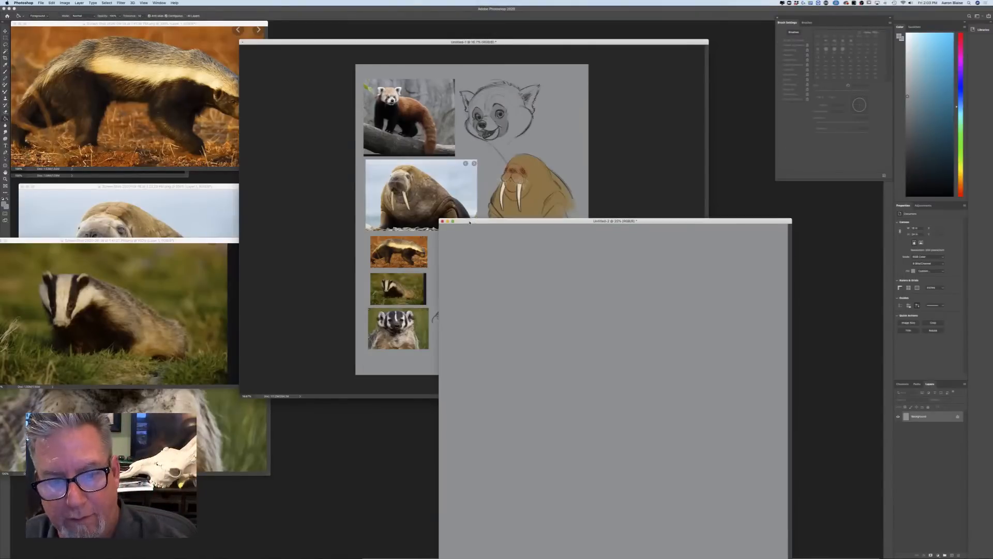
left_click_drag(469, 223, 309, 41)
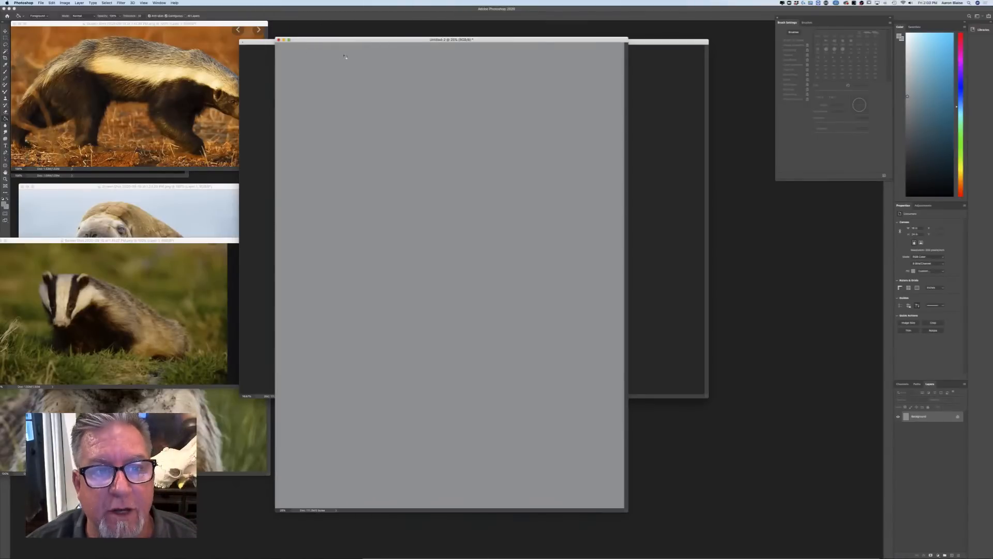
left_click_drag(346, 39, 378, 35)
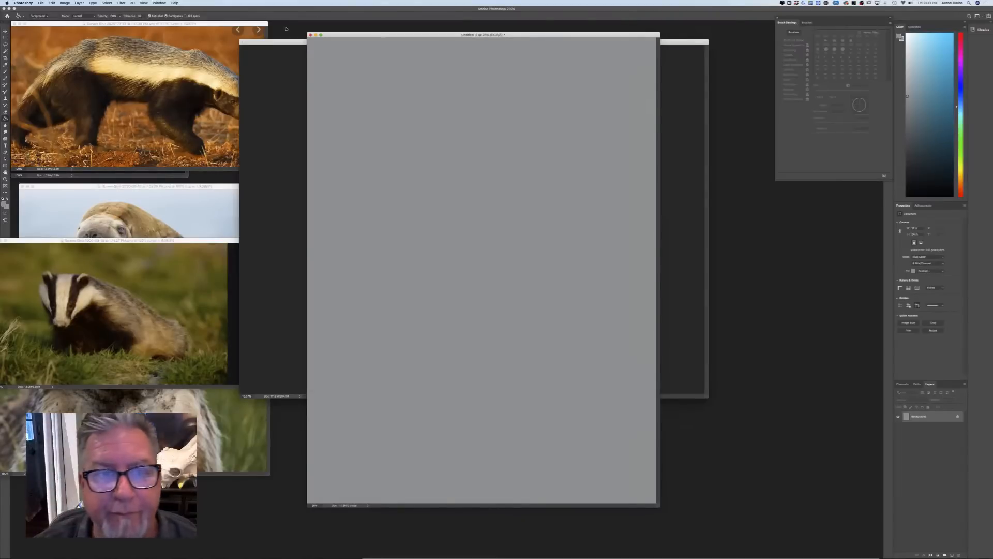
left_click_drag(367, 34, 405, 38)
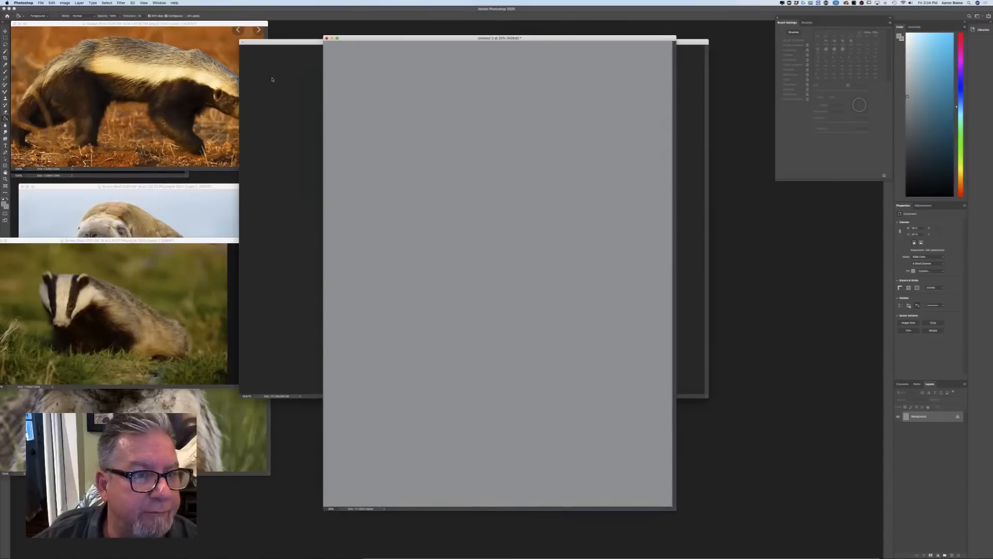
left_click_drag(358, 38, 324, 17)
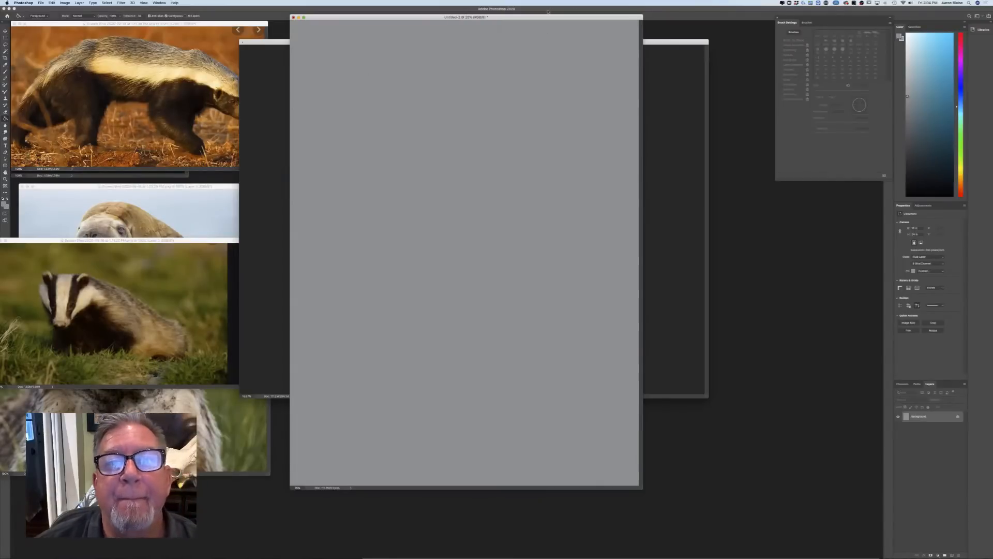
left_click_drag(538, 17, 483, 23)
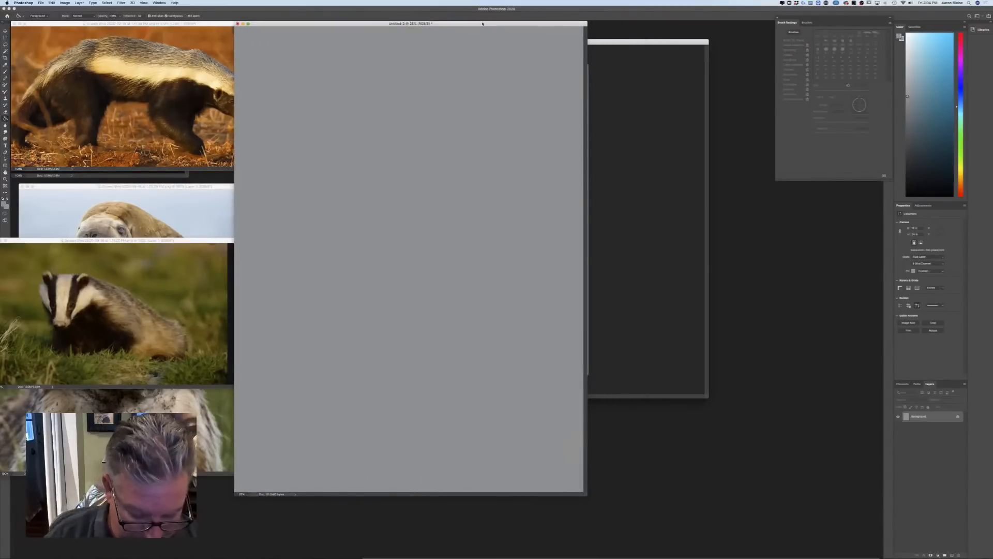
Show the blank grey page in full-screen view and bring the animal sketch page's window in front of it
key("f")
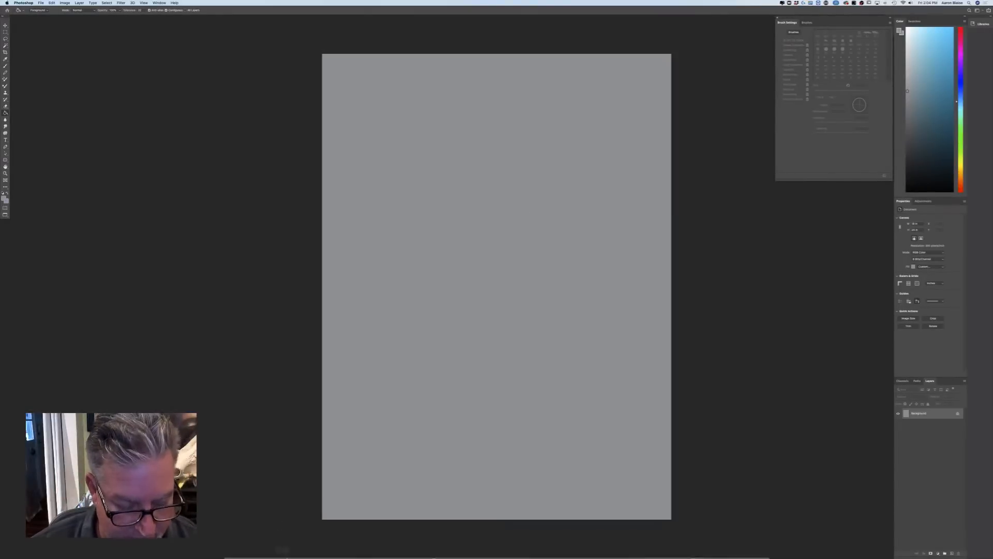
left_click(307, 549)
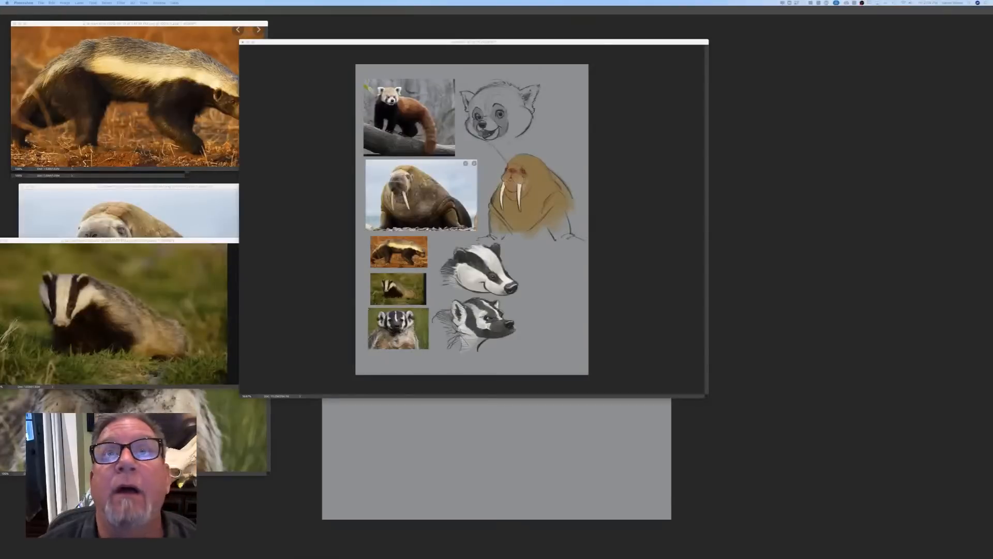
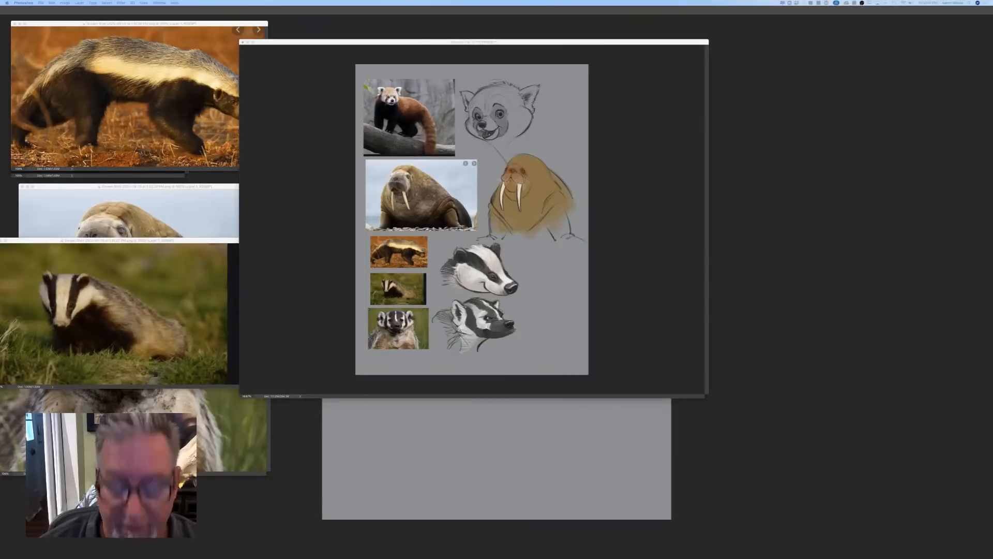
Bring the blank grey page's window in front of the animal sketch page
left_click(313, 440)
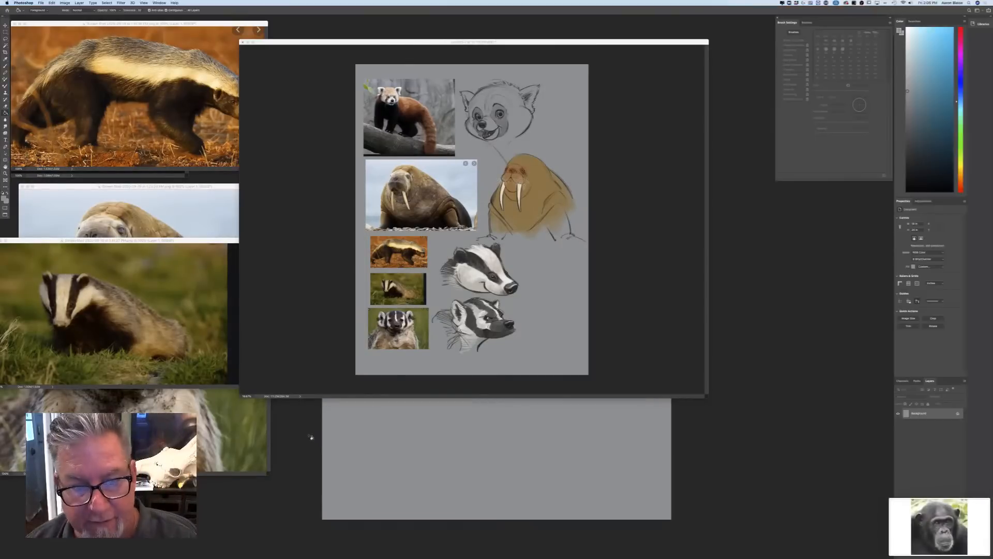
left_click(363, 442)
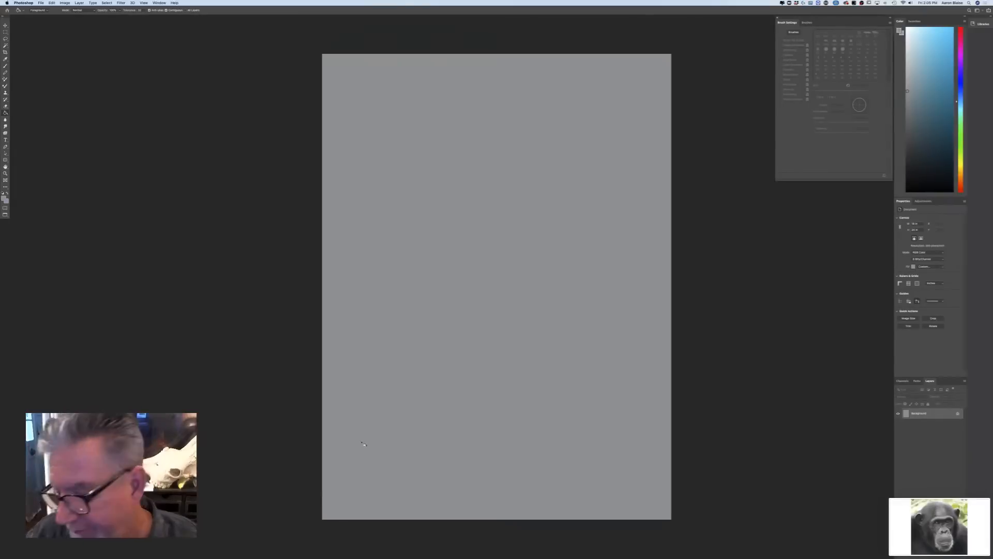
left_click(42, 4)
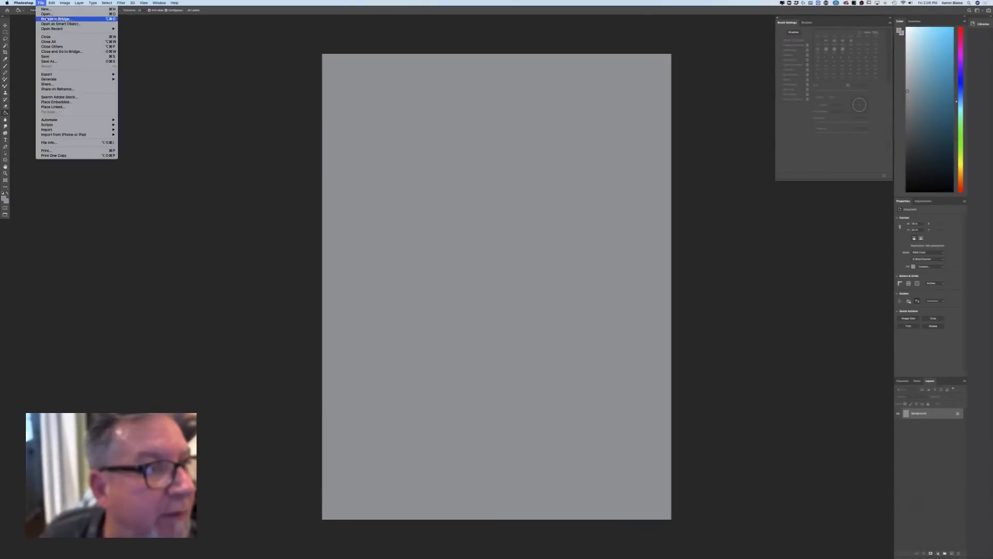
left_click(43, 18)
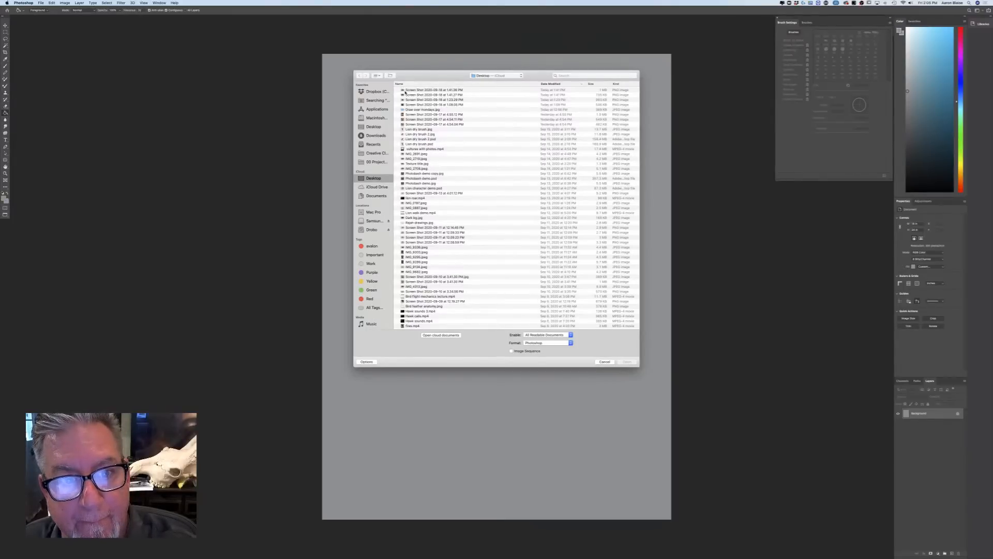
left_click(407, 91)
key("space")
key("space")
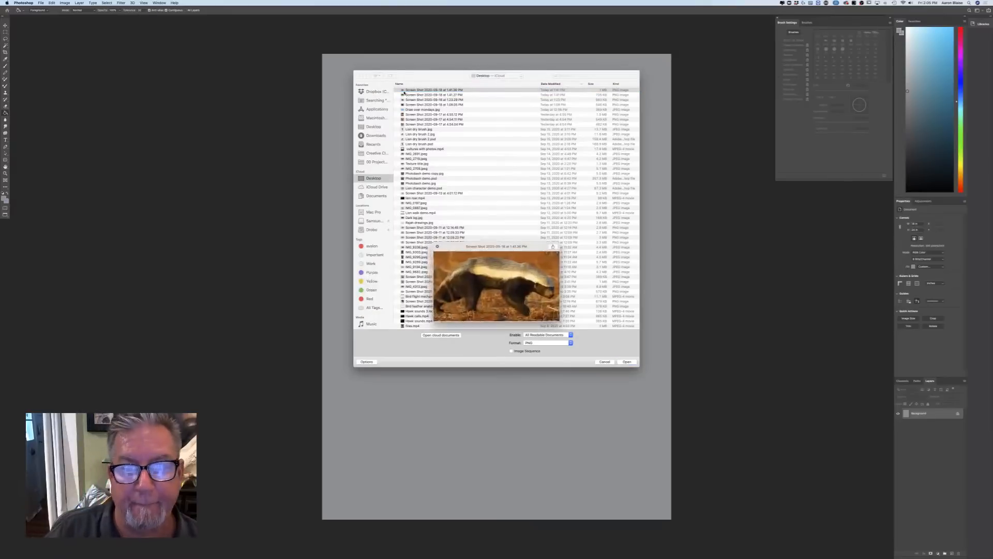
left_click(412, 95)
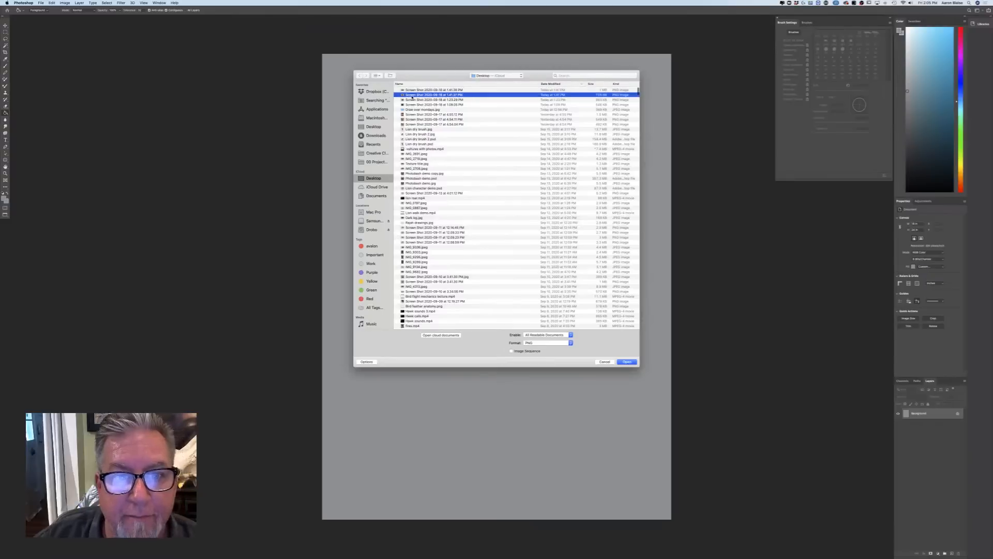
key("space")
key("space")
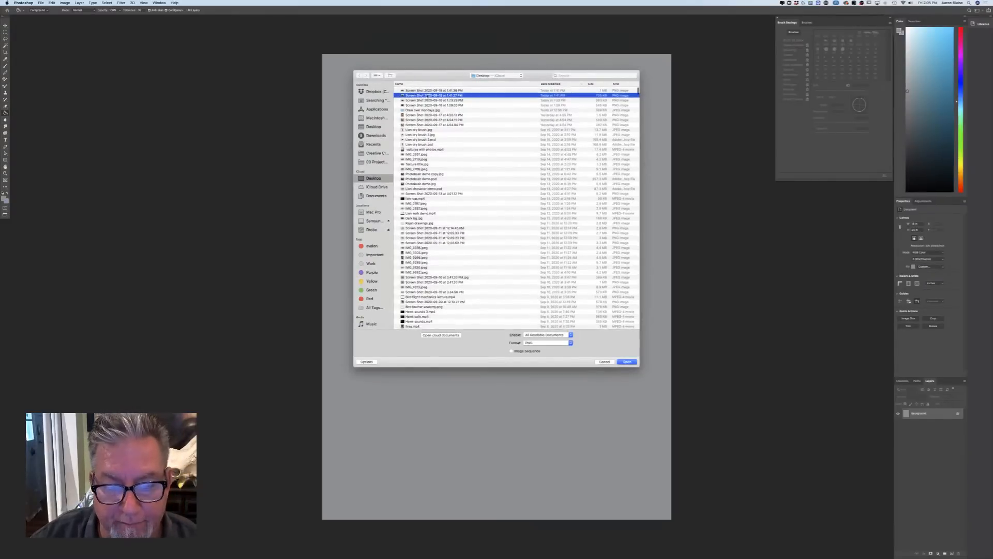
left_click(605, 362)
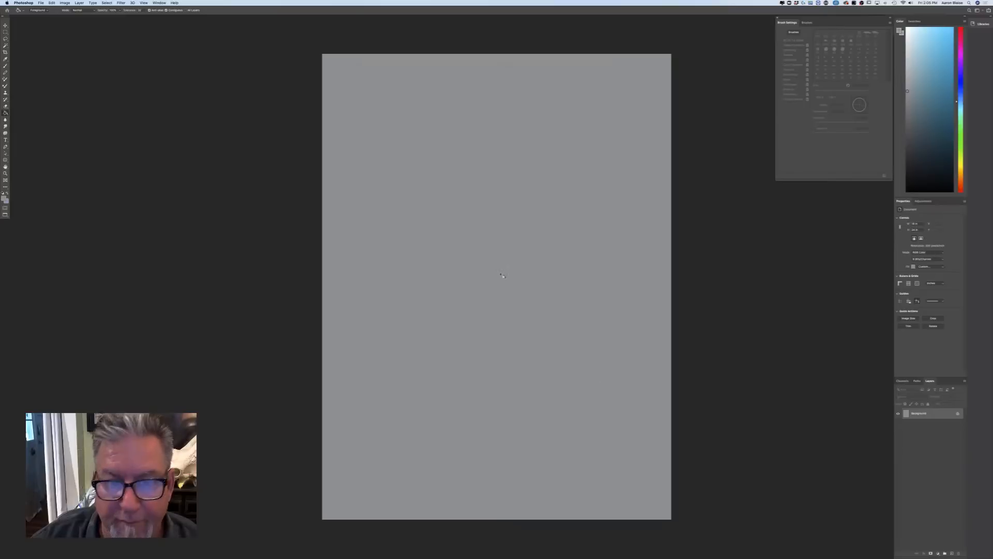
Open the two newest desktop screenshots, the adult and young chimpanzee photos, and return to the windowed view
left_click(41, 3)
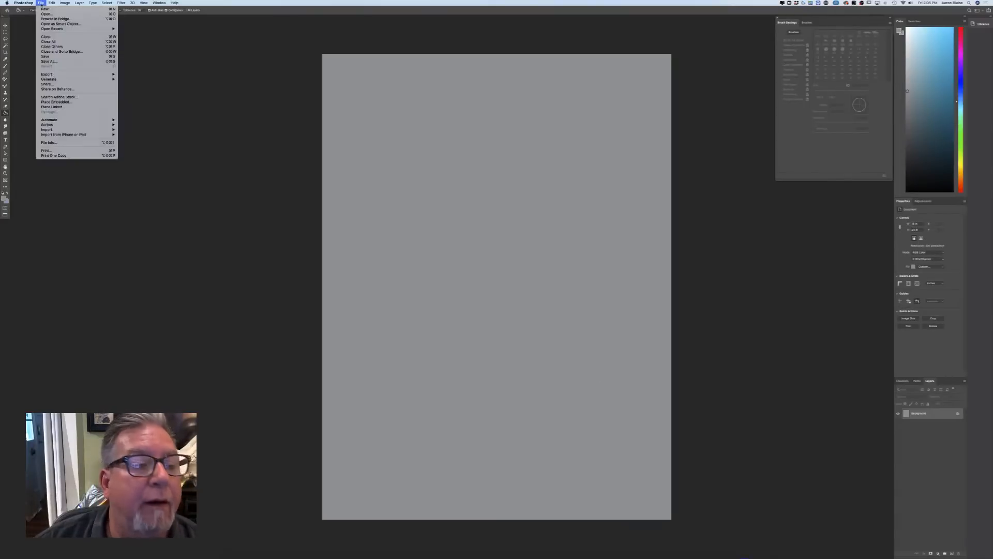
left_click(47, 14)
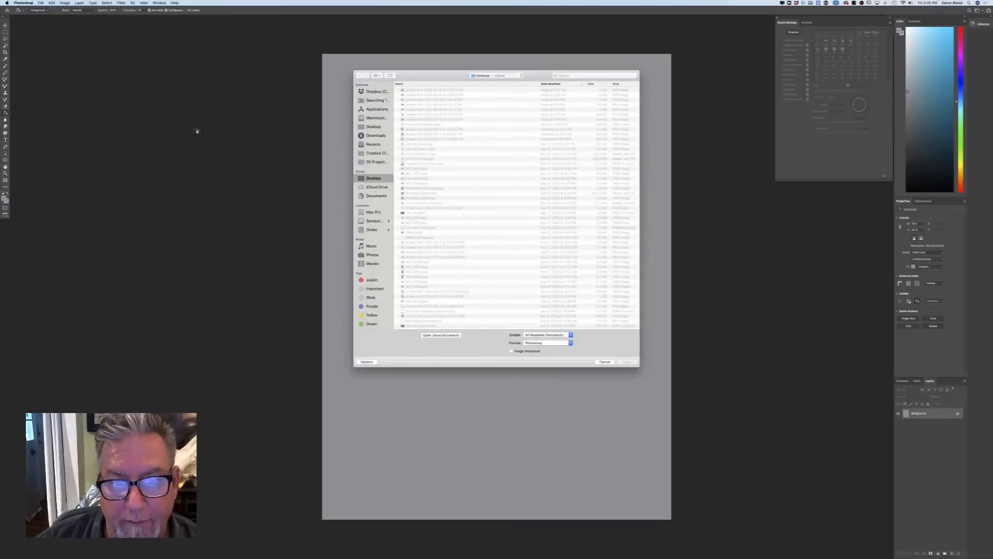
left_click(416, 90)
left_click(416, 95, "shift")
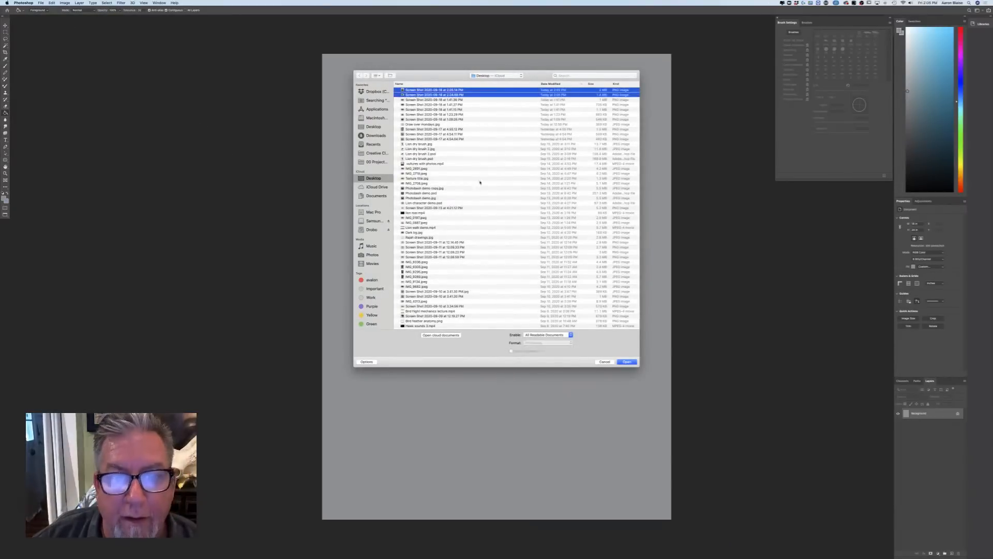
left_click(629, 361)
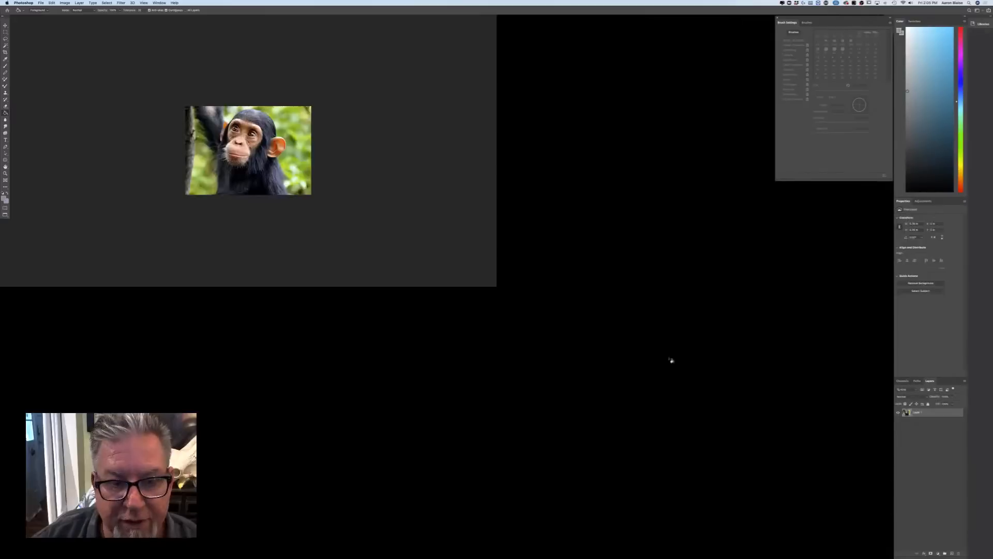
key("f")
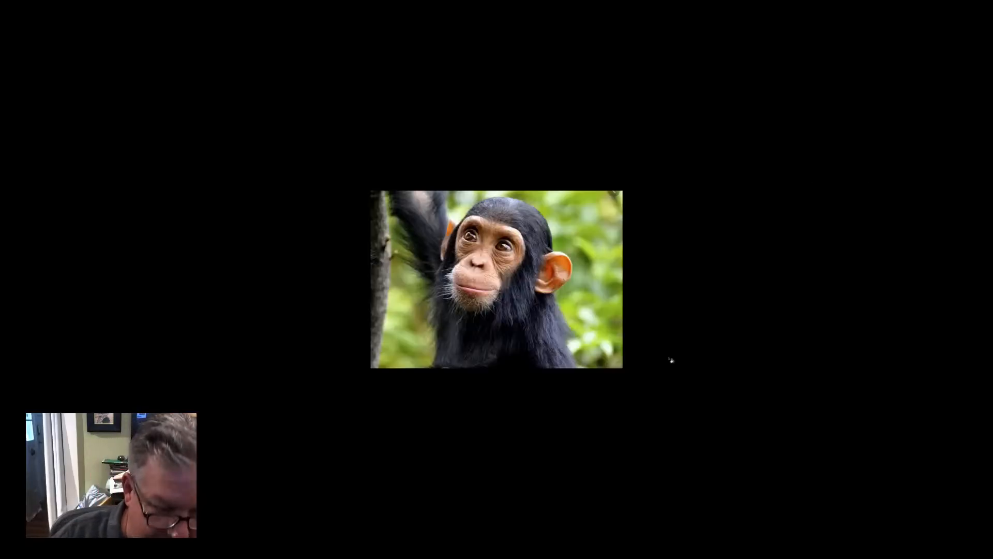
key("f")
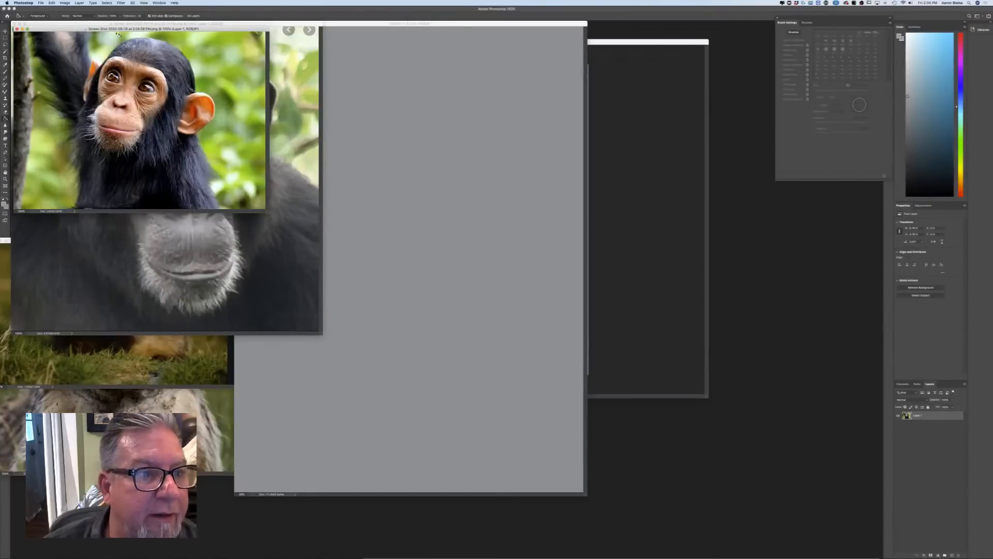
Move the young chimp's window aside and copy the adult chimp photo into the upper-left corner of the grey page
left_click_drag(146, 29, 528, 1)
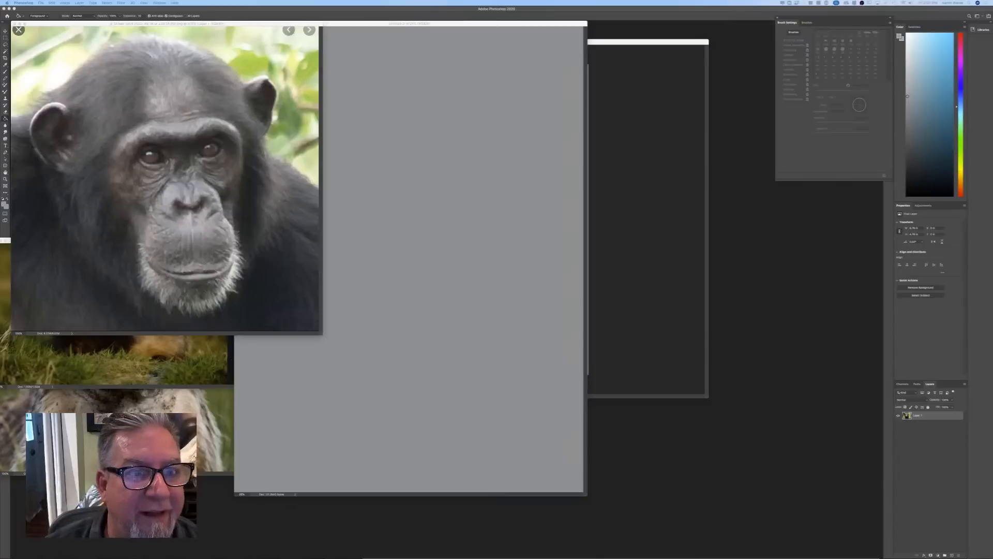
left_click_drag(301, 24, 522, 58)
key("v")
left_click_drag(378, 313, 387, 429)
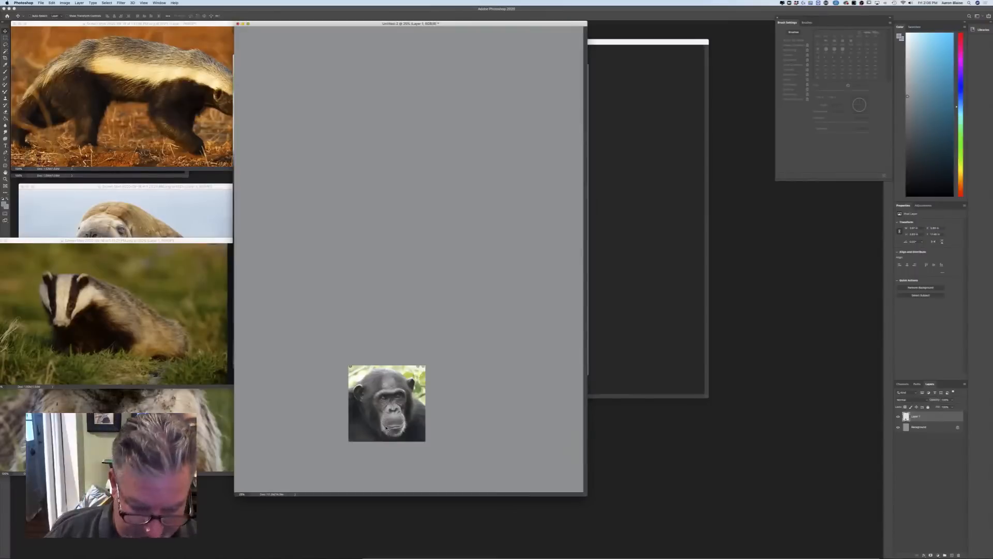
left_click_drag(366, 391, 256, 54)
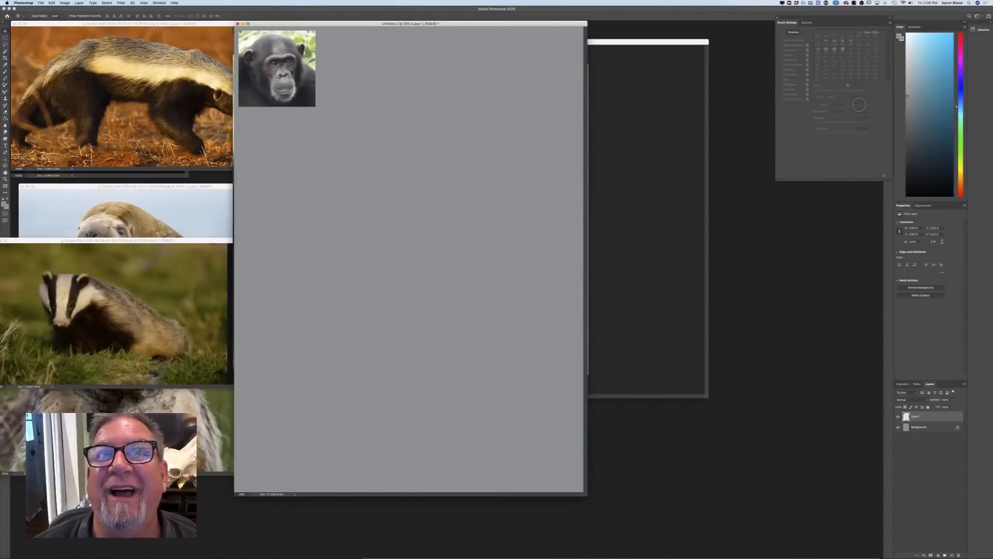
Copy the young chimp photo onto the grey page below the adult one and show the page in full-screen view
key("super+grave")
left_click_drag(282, 89, 122, 155)
left_click_drag(132, 214, 262, 140)
key("f")
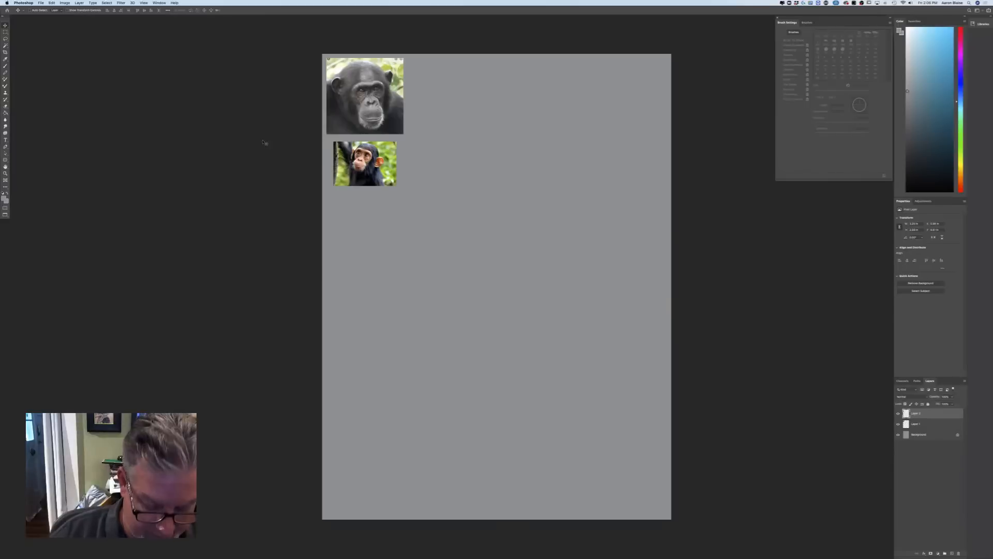
Switch to the Brush tool with a larger tip and add a new layer above the two chimp photos
key("super+equal")
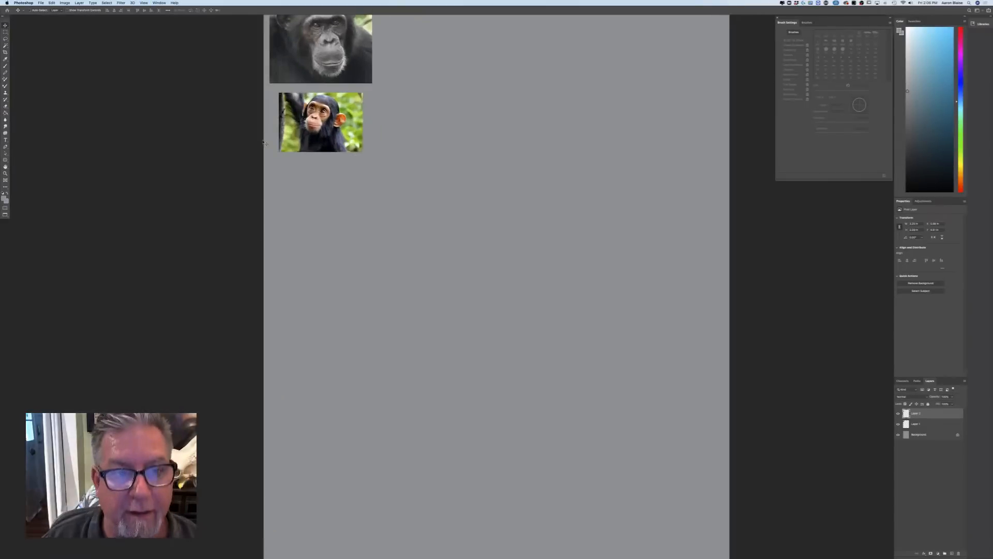
scroll(180, 287, "up", 3)
key("b")
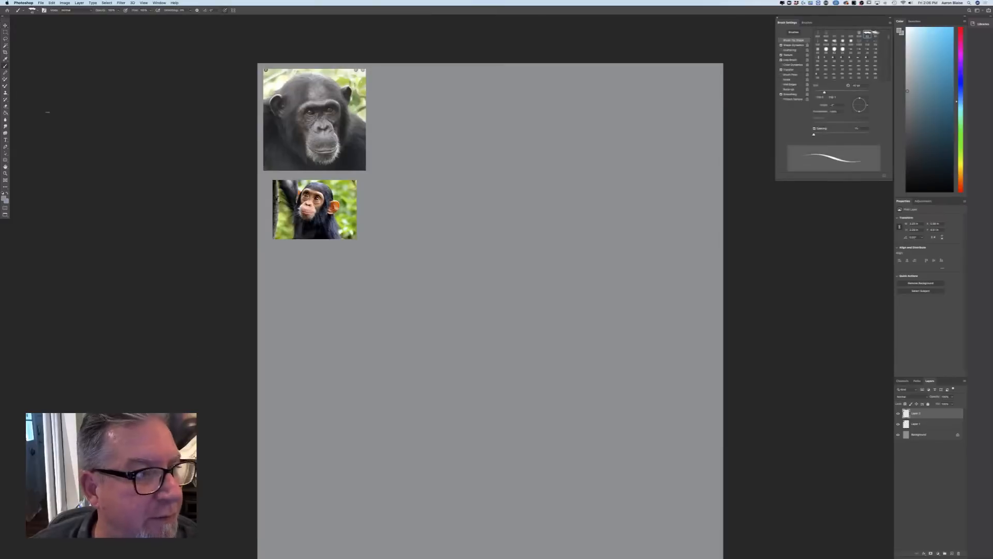
key("bracketright")
key("bracketright")
key("bracketright")
key("bracketright")
key("bracketright")
key("bracketright")
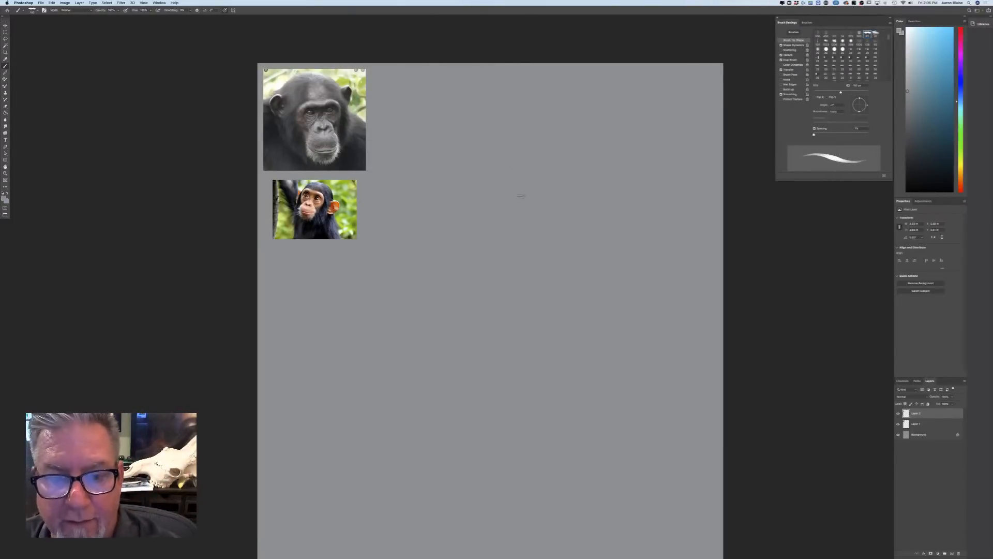
left_click(952, 553)
Set the foreground colour to a very dark brown
left_click(4, 198)
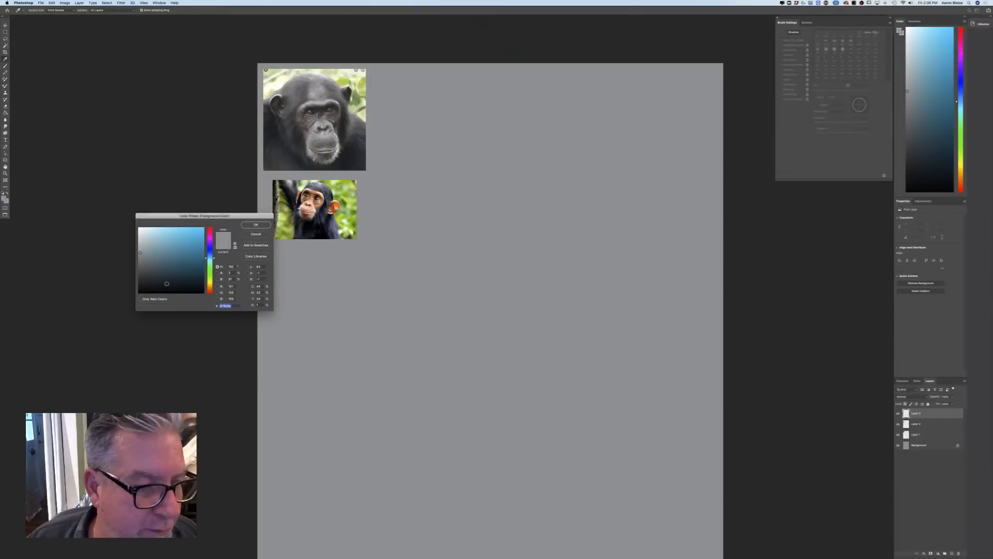
left_click(209, 289)
left_click(165, 286)
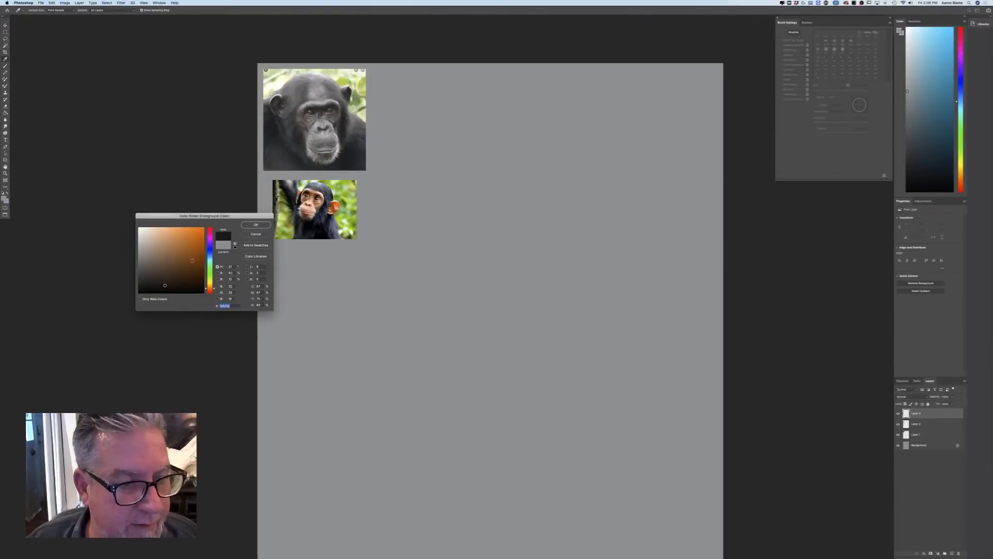
left_click(256, 225)
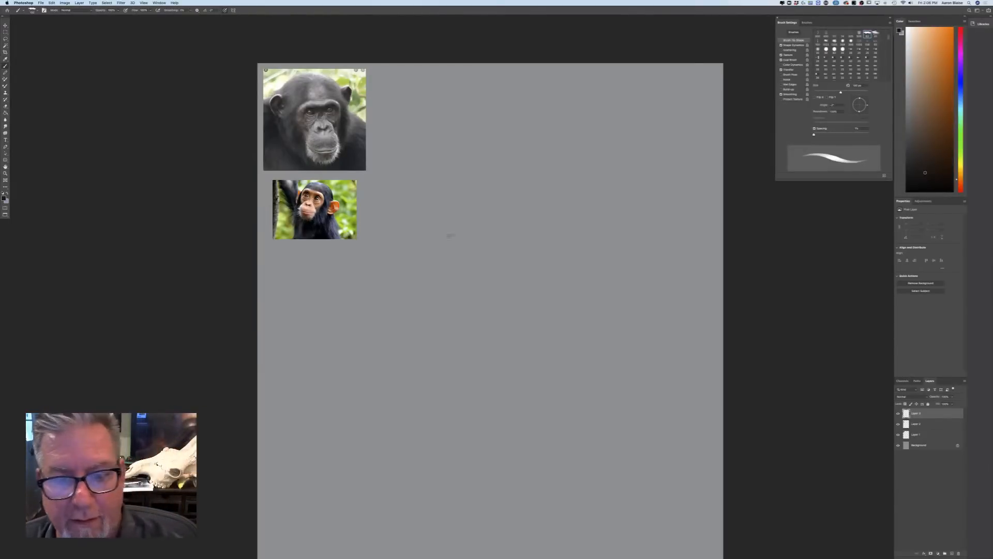
Sketch the chimp's round head, shoulder, chest line and the nearer upper arm beside the reference photos
mouse_move(533, 197)
left_mouse_down()
mouse_move(451, 175)
mouse_move(457, 255)
mouse_move(521, 183)
mouse_move(450, 168)
mouse_move(454, 257)
mouse_move(538, 212)
mouse_move(445, 223)
mouse_move(485, 149)
mouse_move(426, 211)
left_mouse_up()
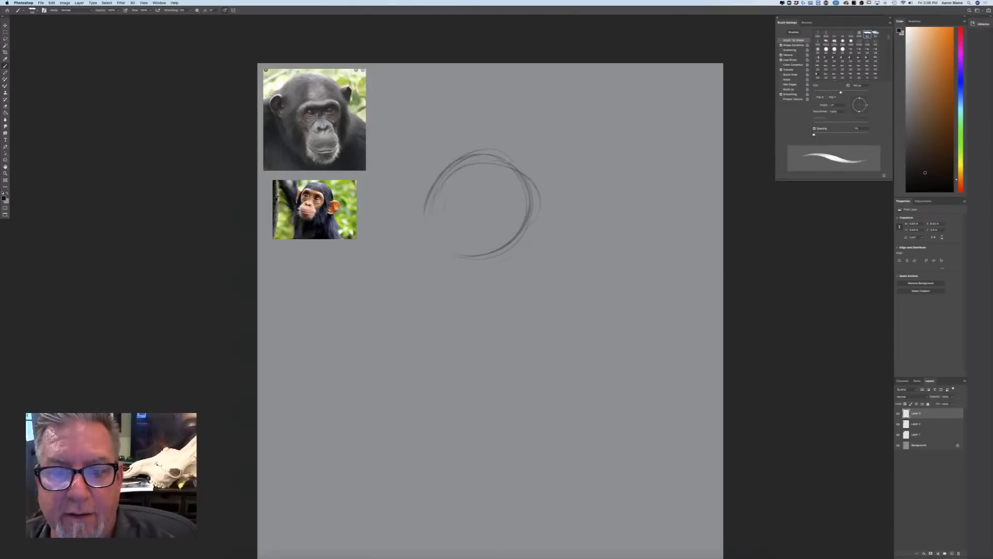
left_click_drag(507, 149, 525, 143)
left_click_drag(526, 179, 597, 174)
left_click_drag(525, 150, 556, 259)
left_click_drag(528, 226, 527, 315)
left_click_drag(598, 274, 588, 312)
left_click_drag(600, 242, 562, 334)
left_click_drag(595, 269, 574, 337)
Sketch both long arms down to the wrists and add the arched line over the shoulders and upper back
mouse_move(519, 297)
left_mouse_down()
mouse_move(495, 393)
mouse_move(512, 449)
left_mouse_up()
left_click_drag(481, 362, 530, 468)
left_click_drag(574, 338, 552, 486)
left_click_drag(565, 368, 551, 486)
left_click_drag(469, 286, 483, 318)
mouse_move(457, 263)
left_mouse_down()
mouse_move(476, 323)
mouse_move(469, 377)
left_mouse_up()
left_click_drag(475, 317, 469, 402)
mouse_move(482, 422)
left_mouse_down()
mouse_move(517, 480)
mouse_move(490, 443)
left_mouse_up()
left_click_drag(487, 443, 512, 478)
mouse_move(495, 147)
left_mouse_down()
mouse_move(517, 133)
mouse_move(544, 136)
left_mouse_up()
mouse_move(529, 150)
left_mouse_down()
mouse_move(646, 221)
mouse_move(664, 262)
left_mouse_up()
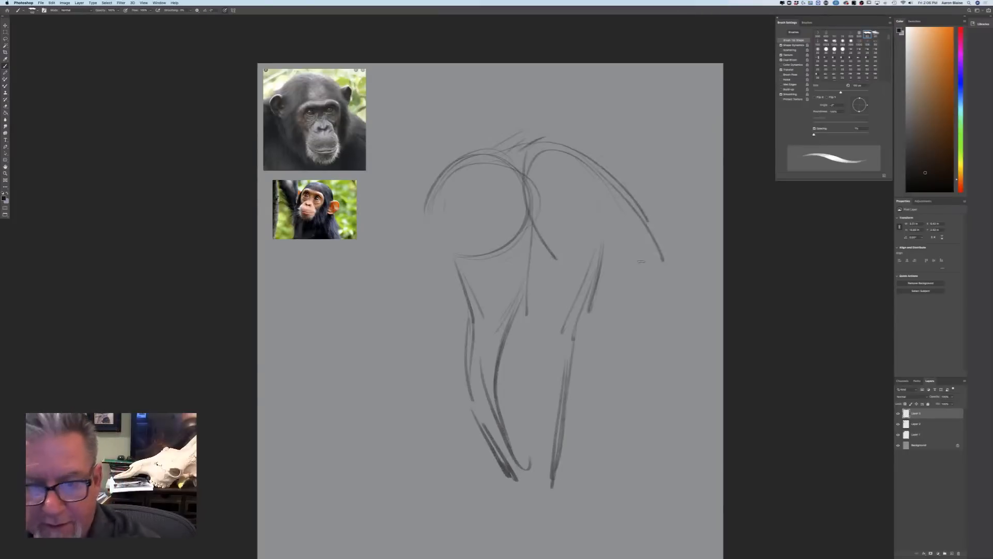
Scale the chimp sketch down to about 77% with Free Transform and move it closer to the reference photos
left_click(51, 2)
left_click(60, 118)
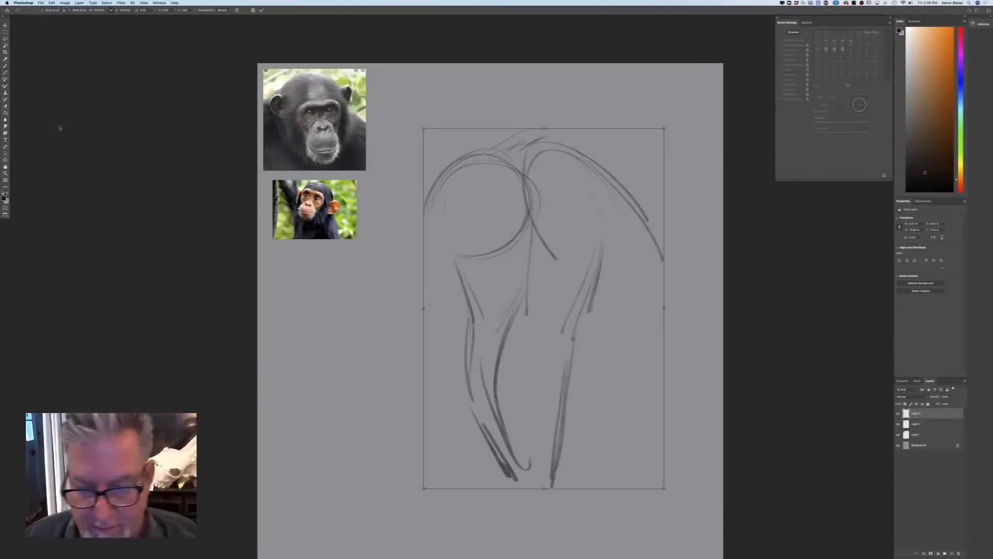
left_click_drag(665, 488, 610, 406)
mouse_move(464, 370)
left_mouse_down()
mouse_move(378, 419)
mouse_move(385, 417)
left_mouse_up()
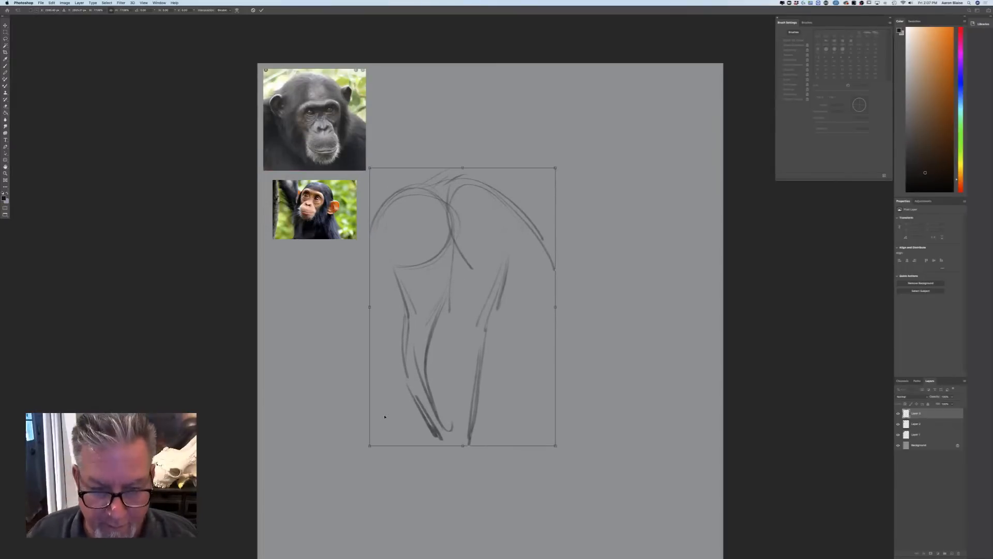
key("Return")
Extend the chimp's back downward and draw the rounded rump with the Brush tool
key("b")
key("super+plus")
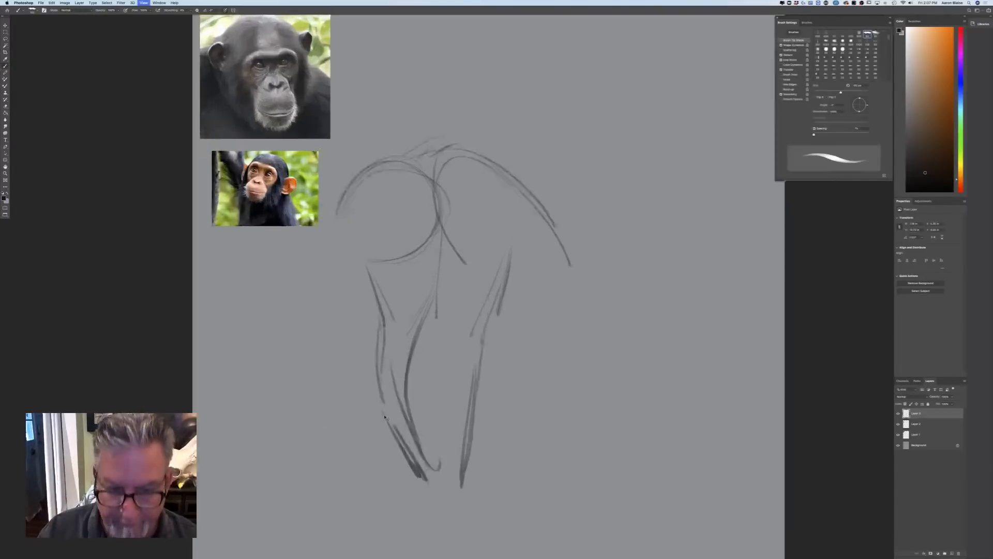
left_click_drag(383, 416, 340, 336)
mouse_move(469, 79)
left_mouse_down()
mouse_move(550, 211)
mouse_move(595, 218)
left_mouse_up()
mouse_move(550, 191)
left_mouse_down()
mouse_move(609, 231)
mouse_move(642, 277)
mouse_move(618, 321)
left_mouse_up()
left_click_drag(616, 235, 597, 325)
Sketch the nearer hind leg with a bulky thigh, bent knee and short lower leg
mouse_move(532, 291)
left_mouse_down()
mouse_move(521, 330)
mouse_move(519, 368)
left_mouse_up()
left_click_drag(625, 292, 537, 386)
left_click_drag(535, 293, 514, 364)
left_click_drag(533, 397, 549, 430)
left_click_drag(584, 365, 586, 441)
left_click_drag(517, 367, 562, 449)
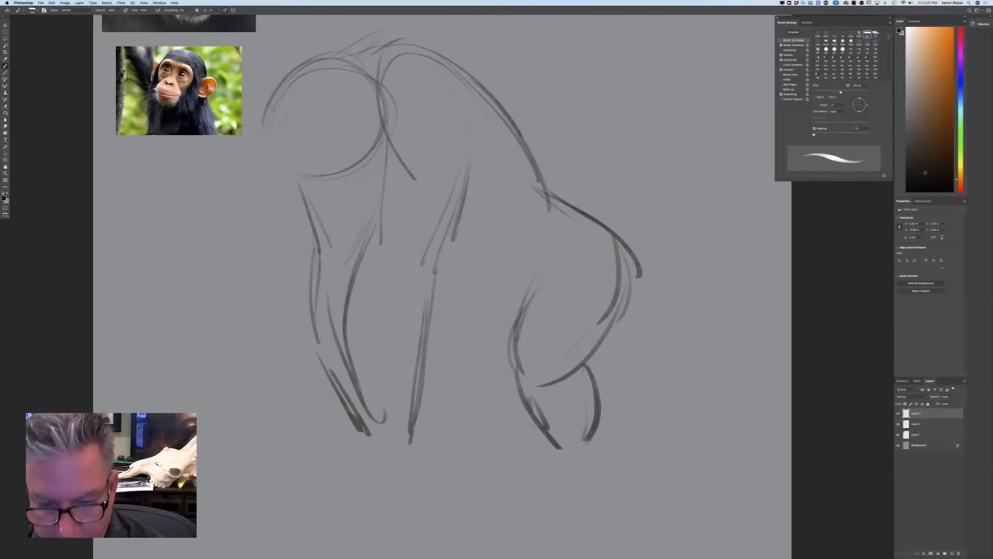
left_click_drag(528, 398, 564, 451)
Draw the belly line between arm and thigh and sketch the far hind leg beneath it
left_click_drag(517, 295, 465, 304)
mouse_move(431, 288)
left_mouse_down()
mouse_move(484, 303)
mouse_move(522, 294)
left_mouse_up()
left_click_drag(461, 313, 454, 385)
left_click_drag(461, 320, 437, 435)
left_click_drag(454, 379, 438, 439)
mouse_move(516, 385)
left_mouse_down()
mouse_move(493, 450)
mouse_move(481, 445)
left_mouse_up()
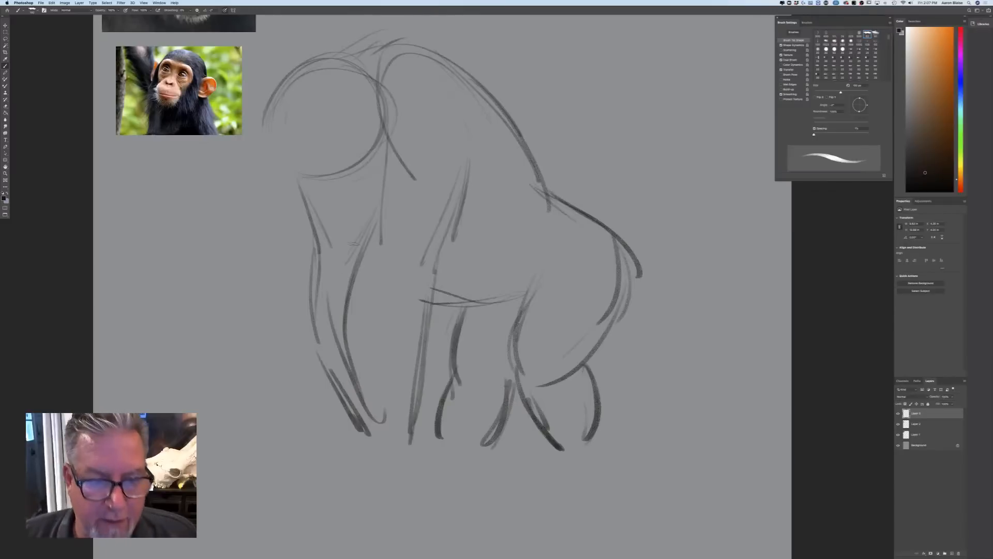
Reinforce the inner contours of both arms with darker strokes down to the wrists
left_click_drag(371, 214, 362, 414)
left_click_drag(345, 364, 388, 445)
left_click_drag(438, 259, 400, 442)
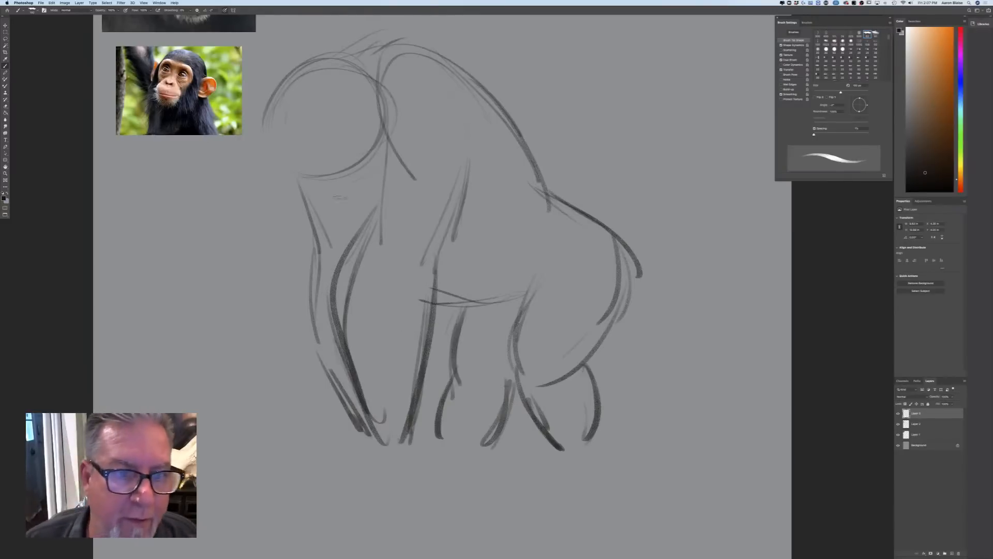
Sketch an oval muzzle overlapping the lower edge of the head circle
left_click_drag(314, 161, 332, 238)
left_click_drag(362, 190, 313, 235)
mouse_move(307, 188)
left_mouse_down()
mouse_move(321, 171)
mouse_move(336, 231)
left_mouse_up()
mouse_move(347, 155)
left_mouse_down()
mouse_move(297, 176)
mouse_move(316, 230)
left_mouse_up()
mouse_move(288, 182)
left_mouse_down()
mouse_move(326, 236)
mouse_move(298, 213)
left_mouse_up()
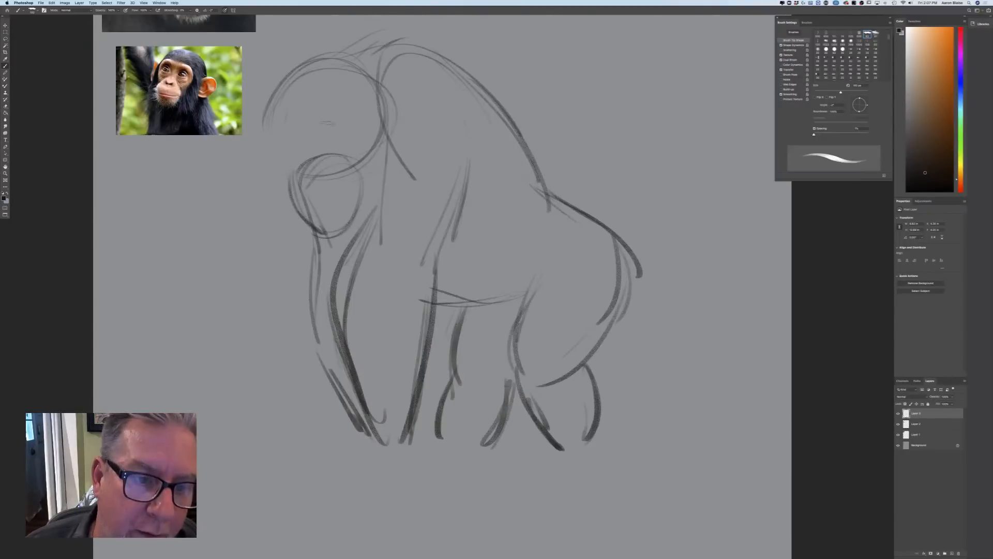
Draw the two brow ridges across the face and the nose with its nostrils above the muzzle
left_click_drag(310, 120, 306, 143)
mouse_move(275, 137)
left_mouse_down()
mouse_move(281, 155)
mouse_move(329, 123)
mouse_move(270, 134)
mouse_move(276, 150)
mouse_move(345, 128)
mouse_move(272, 137)
mouse_move(276, 154)
left_mouse_up()
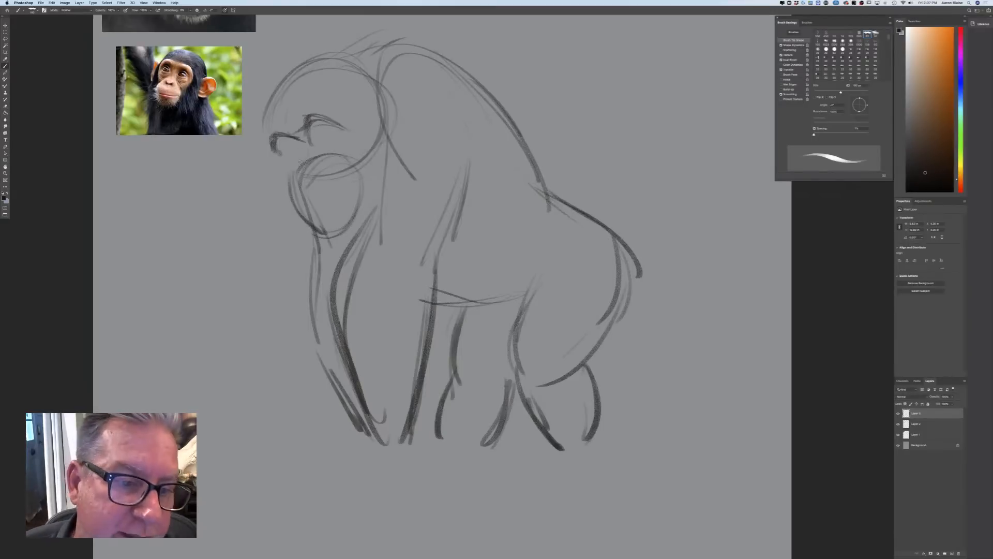
mouse_move(309, 156)
left_mouse_down()
mouse_move(309, 172)
mouse_move(334, 157)
mouse_move(300, 179)
left_mouse_up()
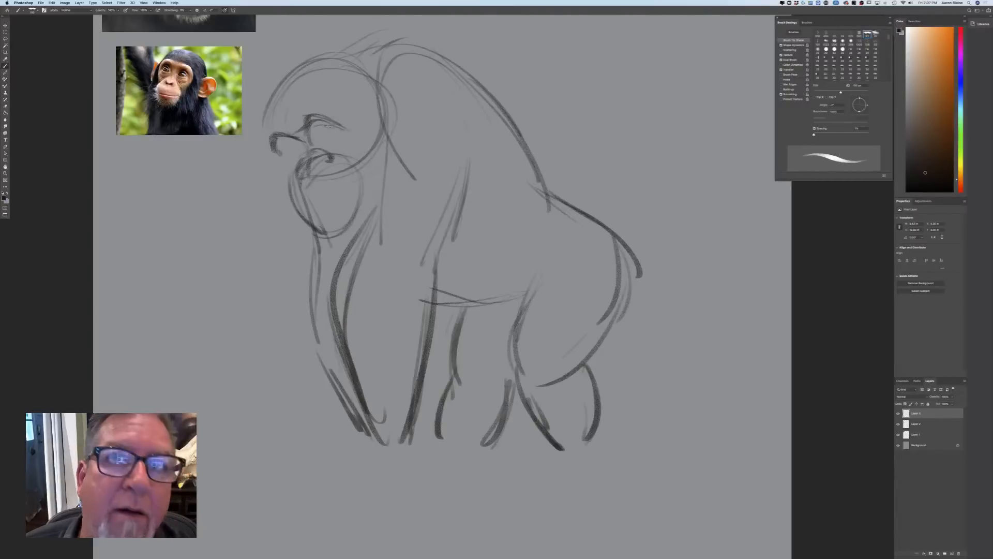
Sketch both eyes beneath the brows, darken the brows into an angry scowl and add pouches around the eyes
mouse_move(319, 142)
left_mouse_down()
mouse_move(331, 148)
mouse_move(317, 137)
mouse_move(325, 145)
mouse_move(333, 135)
mouse_move(290, 152)
left_mouse_up()
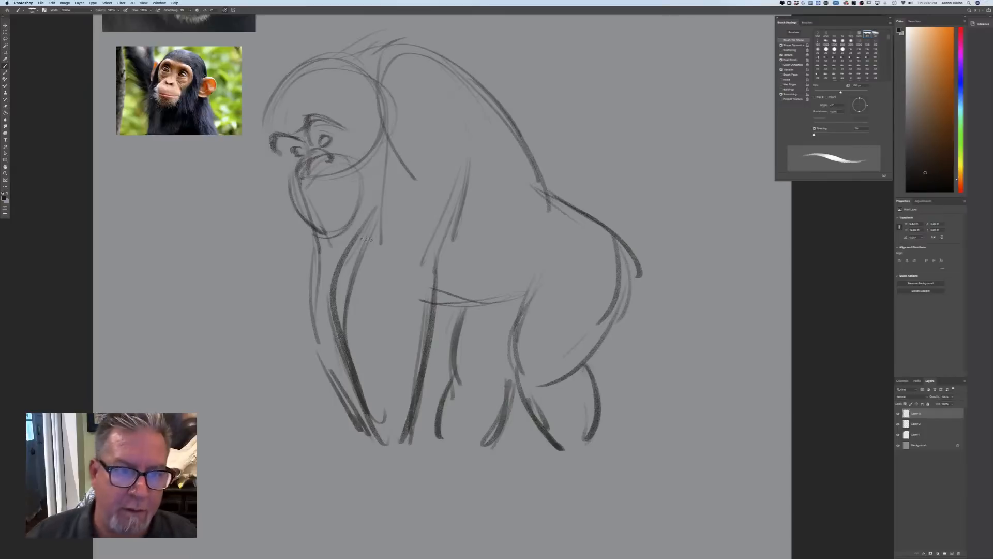
left_click_drag(325, 116, 282, 136)
mouse_move(329, 120)
left_mouse_down()
mouse_move(277, 137)
mouse_move(272, 151)
mouse_move(330, 121)
mouse_move(308, 145)
mouse_move(304, 127)
mouse_move(275, 151)
mouse_move(279, 124)
mouse_move(346, 113)
mouse_move(313, 108)
mouse_move(279, 123)
left_mouse_up()
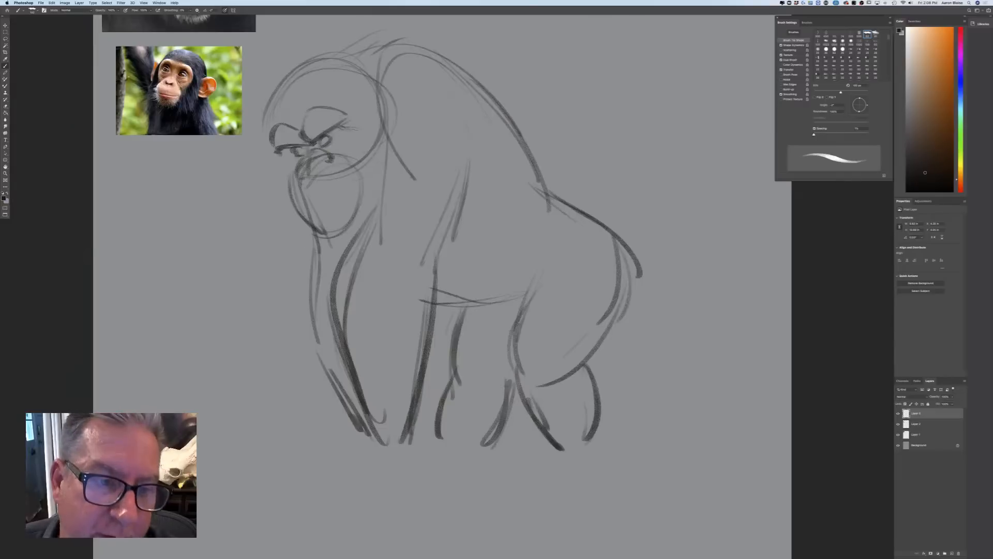
left_click_drag(343, 124, 351, 143)
mouse_move(271, 149)
left_mouse_down()
mouse_move(295, 154)
mouse_move(293, 166)
left_mouse_up()
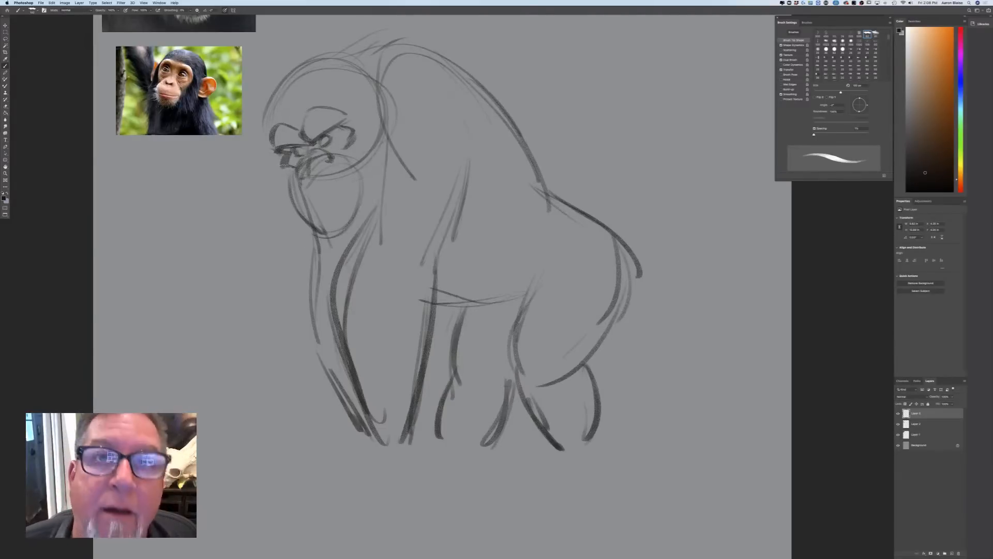
Darken the nostrils and go over the muzzle's outline, reworking its front side, the cheek edge and the rounded chin
mouse_move(310, 153)
left_mouse_down()
mouse_move(332, 163)
mouse_move(301, 179)
mouse_move(343, 165)
mouse_move(359, 176)
mouse_move(353, 211)
left_mouse_up()
left_click_drag(301, 170, 292, 205)
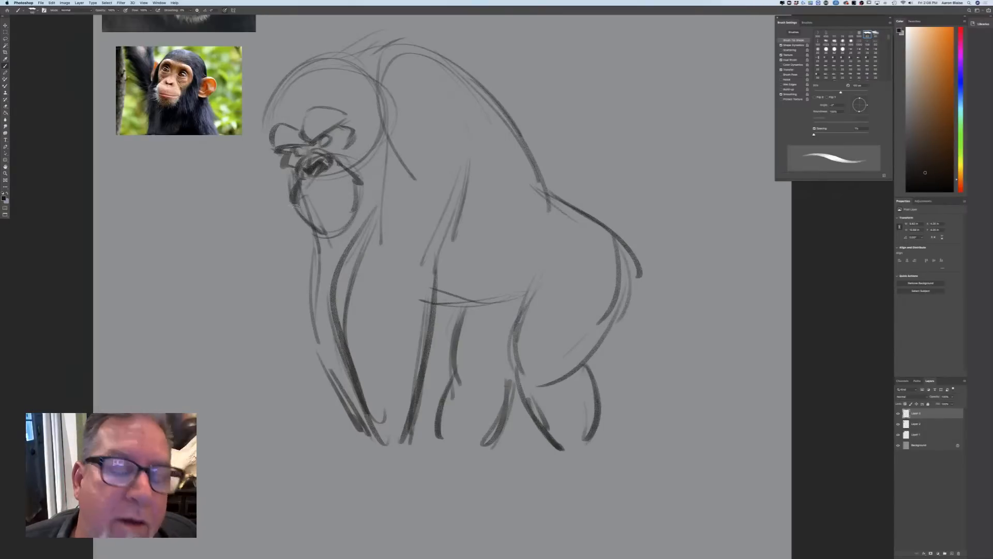
key("ctrl+z")
key("ctrl+z")
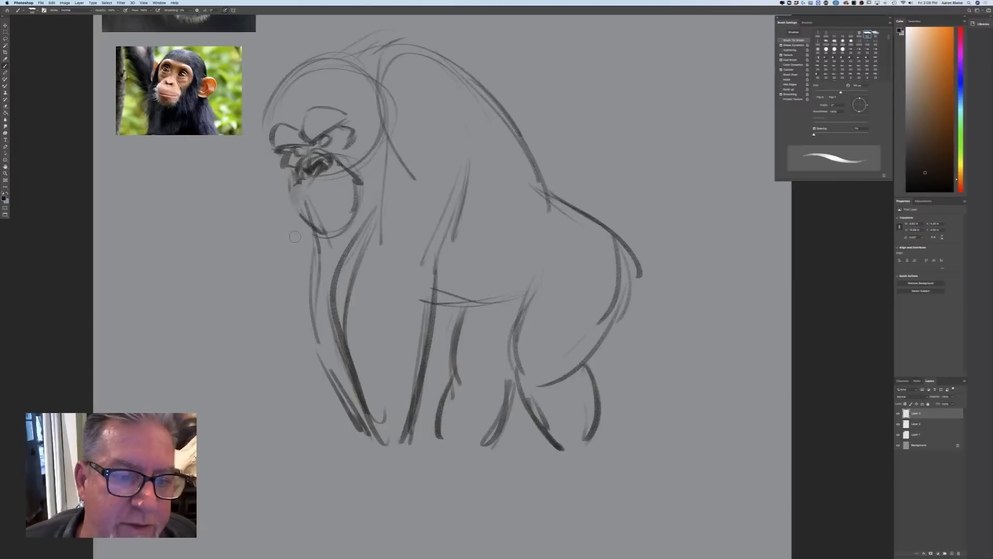
mouse_move(298, 182)
left_mouse_down()
mouse_move(291, 198)
mouse_move(313, 230)
left_mouse_up()
left_click_drag(351, 192, 314, 227)
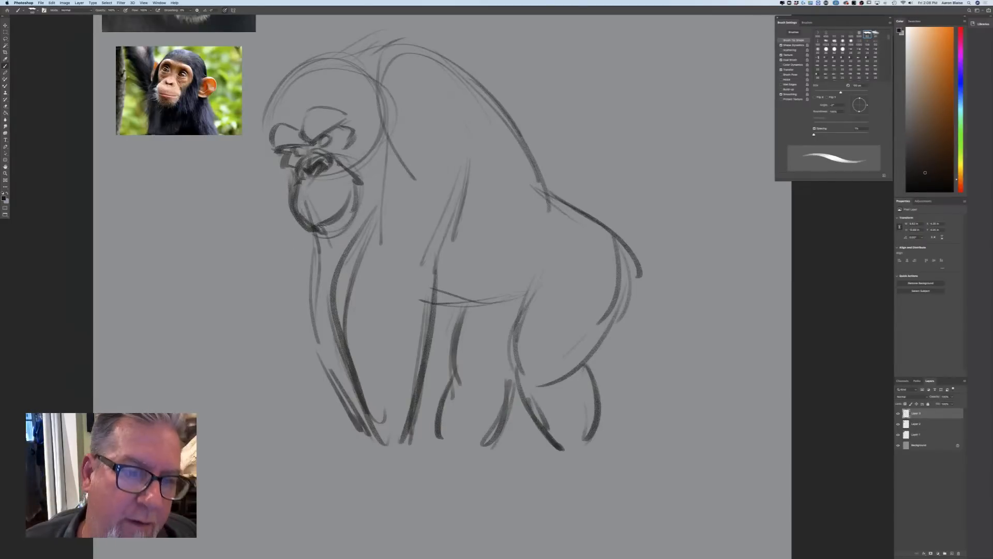
left_click_drag(346, 211, 322, 235)
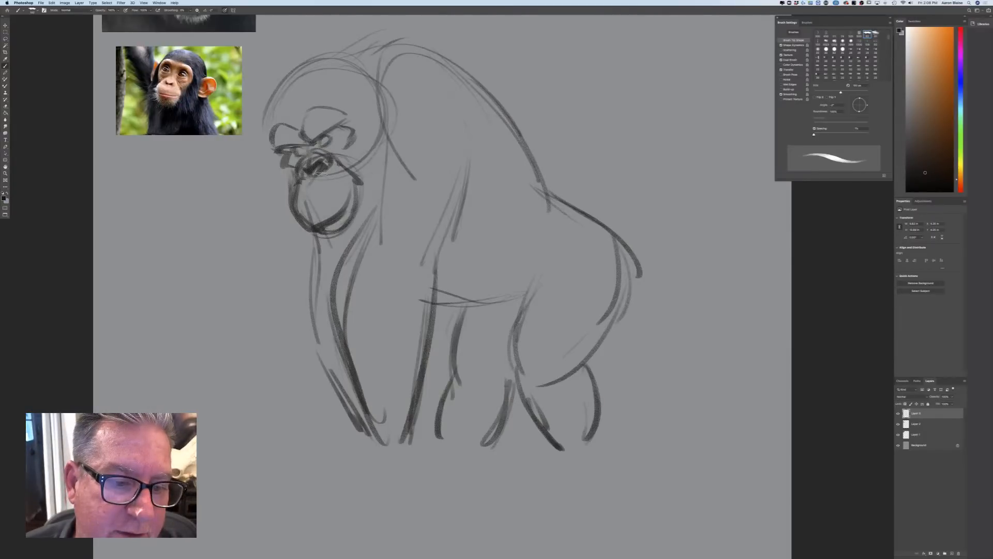
Undo the last chin strokes and redraw the muzzle with a flat, wide mouth line and a heavier rear edge
key("super+z")
key("super+z")
key("super+z")
mouse_move(314, 226)
left_mouse_down()
mouse_move(350, 211)
mouse_move(306, 230)
mouse_move(346, 218)
mouse_move(336, 218)
left_mouse_up()
mouse_move(357, 186)
left_mouse_down()
mouse_move(337, 218)
mouse_move(357, 190)
left_mouse_up()
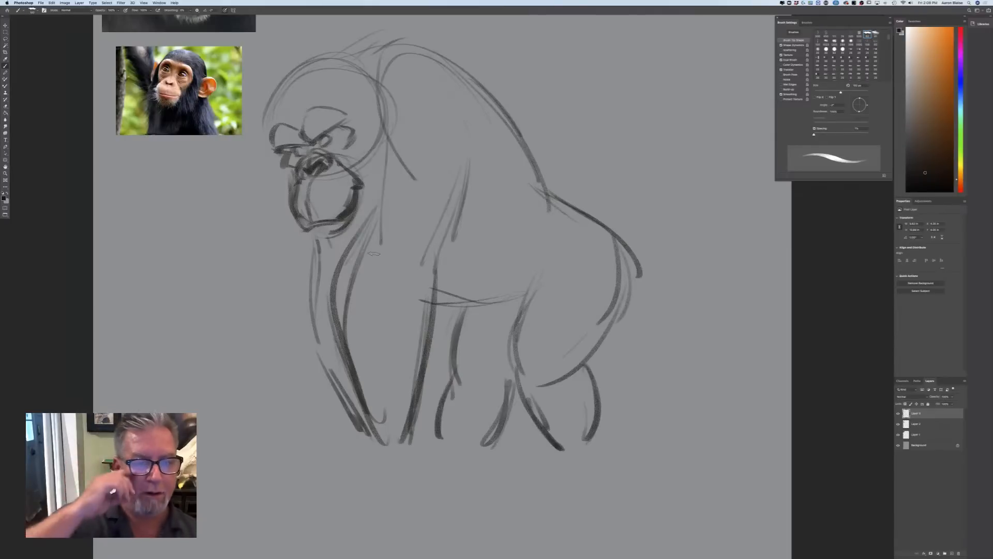
Darken the front contour of the near arm from neck to wrist and arc a line over the shoulder hump
mouse_move(376, 210)
left_mouse_down()
mouse_move(331, 297)
mouse_move(372, 412)
left_mouse_up()
left_click_drag(387, 138, 375, 206)
left_click_drag(377, 106, 487, 152)
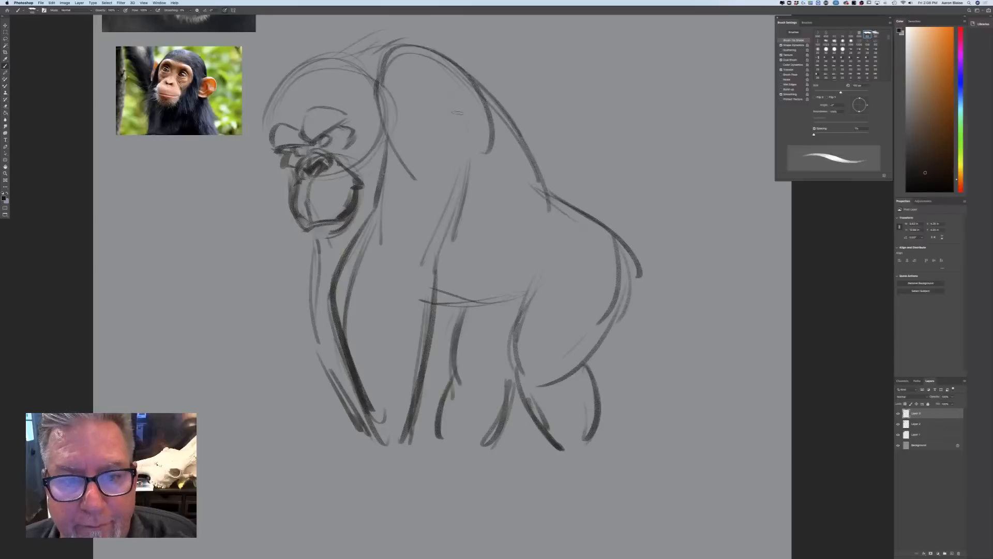
Sketch the shoulder muscle, darken the arm's rear contour down to the wrist, and extend the front forearm into a hand stroke
mouse_move(404, 153)
left_mouse_down()
mouse_move(455, 106)
mouse_move(446, 222)
left_mouse_up()
left_click_drag(478, 119, 457, 196)
left_click_drag(458, 156, 414, 220)
left_click_drag(458, 194, 426, 383)
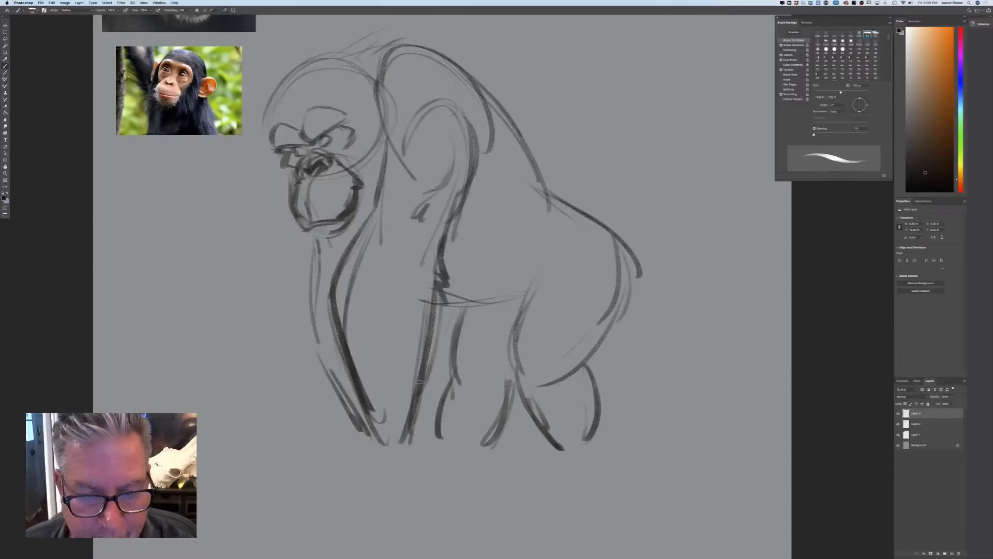
left_click_drag(447, 305, 405, 451)
mouse_move(341, 362)
left_mouse_down()
mouse_move(362, 452)
mouse_move(414, 505)
left_mouse_up()
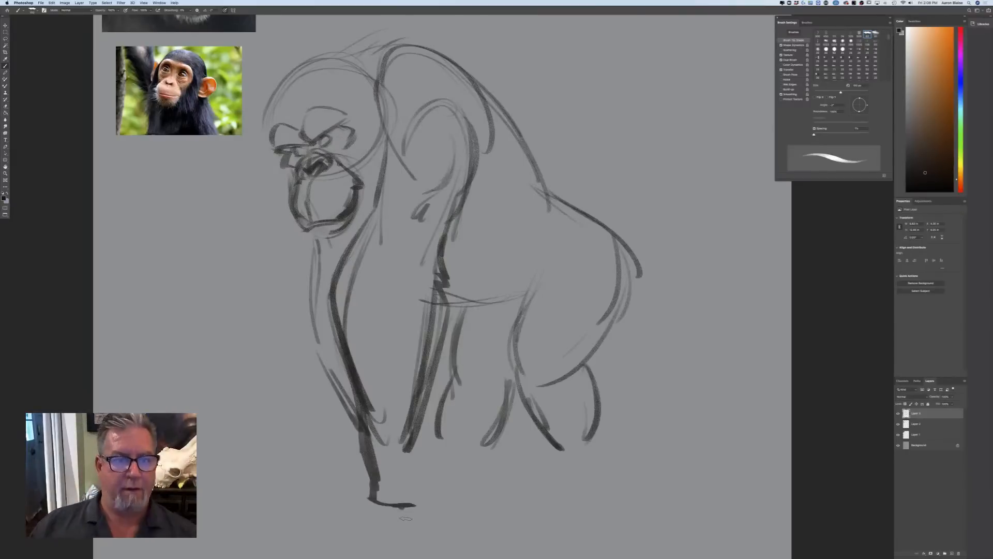
Draw the near ear as a loop at the back of the head and the far ear beyond the brow
mouse_move(360, 92)
left_mouse_down()
mouse_move(379, 59)
mouse_move(385, 71)
left_mouse_up()
mouse_move(377, 58)
left_mouse_down()
mouse_move(369, 118)
mouse_move(386, 97)
left_mouse_up()
mouse_move(265, 123)
left_mouse_down()
mouse_move(253, 101)
mouse_move(264, 111)
mouse_move(280, 161)
left_mouse_up()
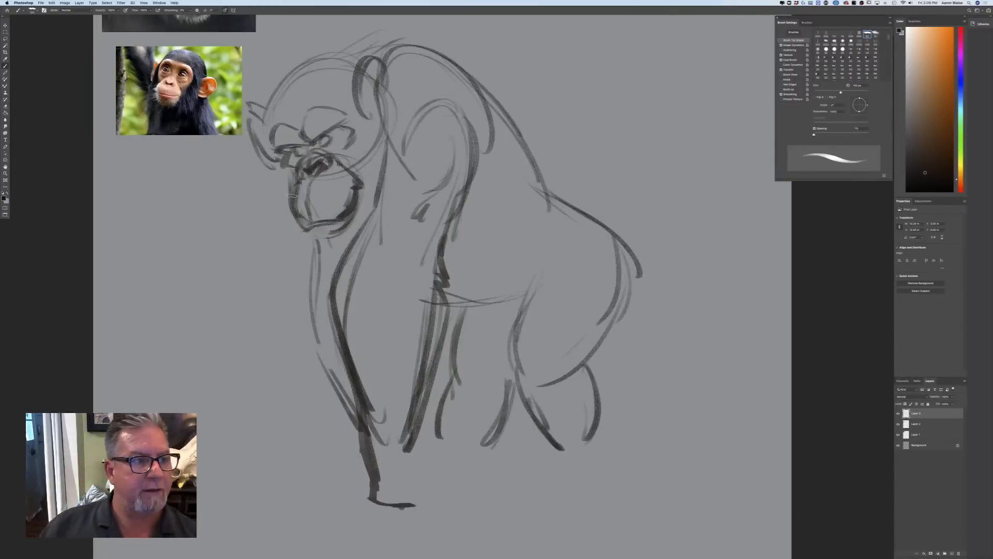
mouse_move(295, 392)
left_mouse_down()
mouse_move(346, 413)
mouse_move(335, 450)
mouse_move(356, 458)
left_mouse_up()
key("super+z")
left_click_drag(343, 443, 355, 446)
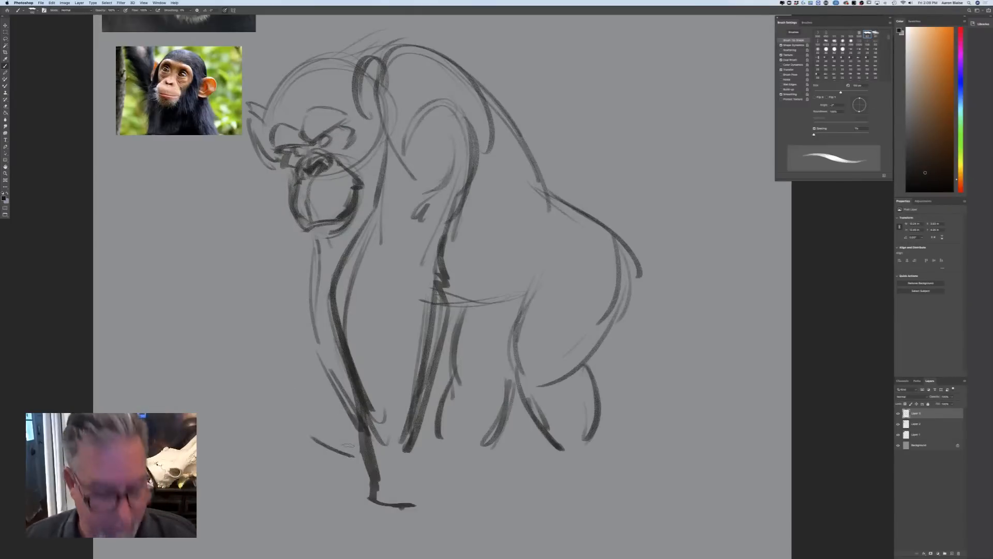
key("super+z")
key("super+z")
Move the chimpanzee sketch to the right, away from the reference photos
key("v")
left_click_drag(288, 395, 336, 395)
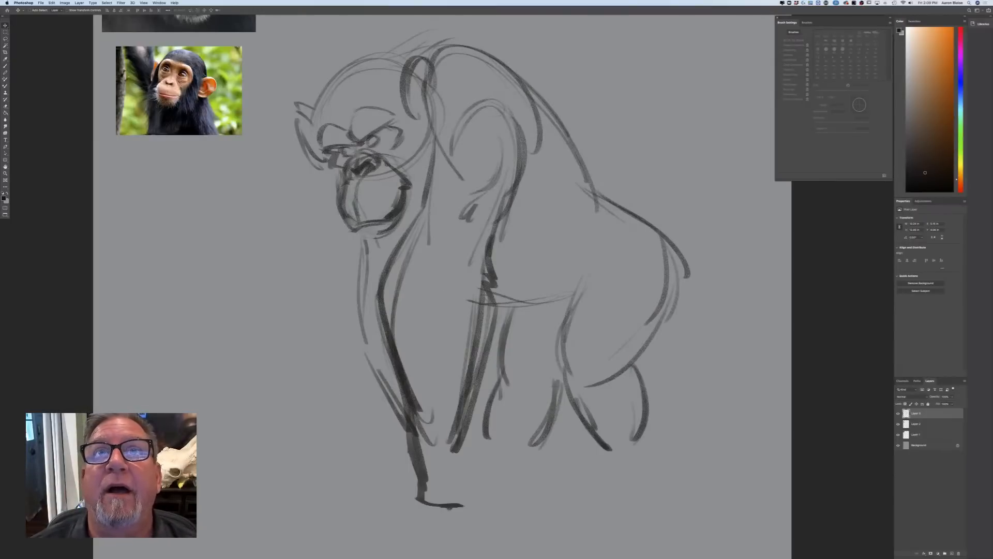
key("super+Tab")
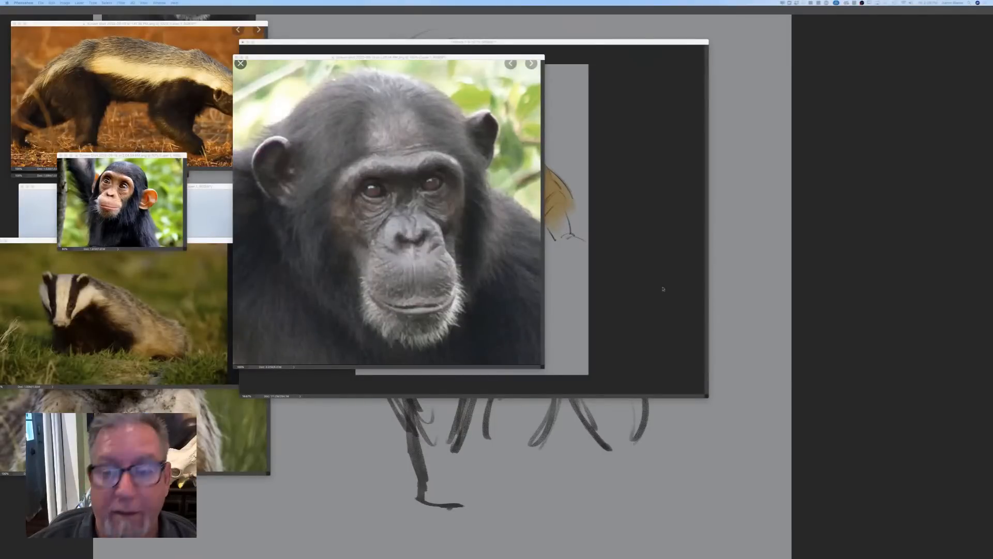
left_click(753, 320)
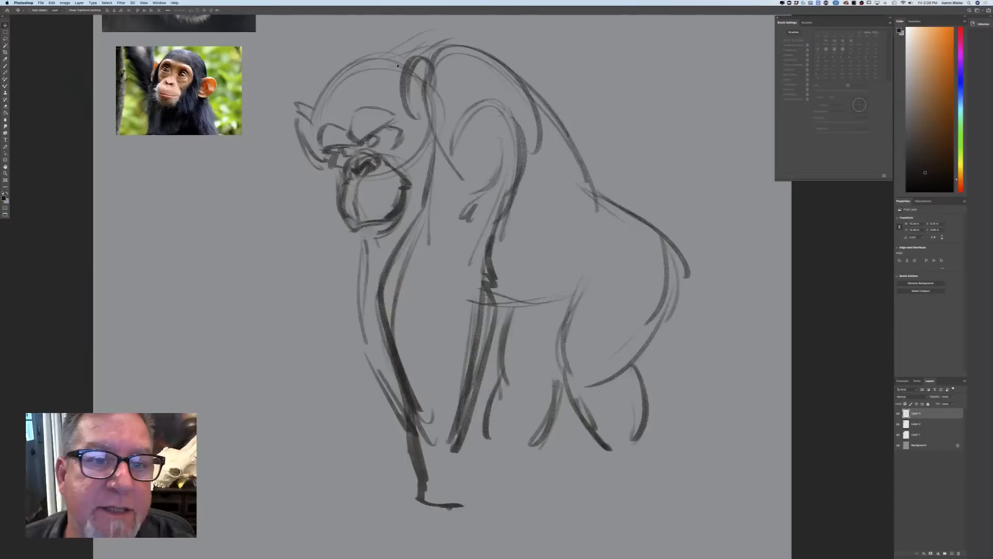
Brush spiky hair tufts along the top of the head and thicken the outline of the neck and upper back
left_click(5, 65)
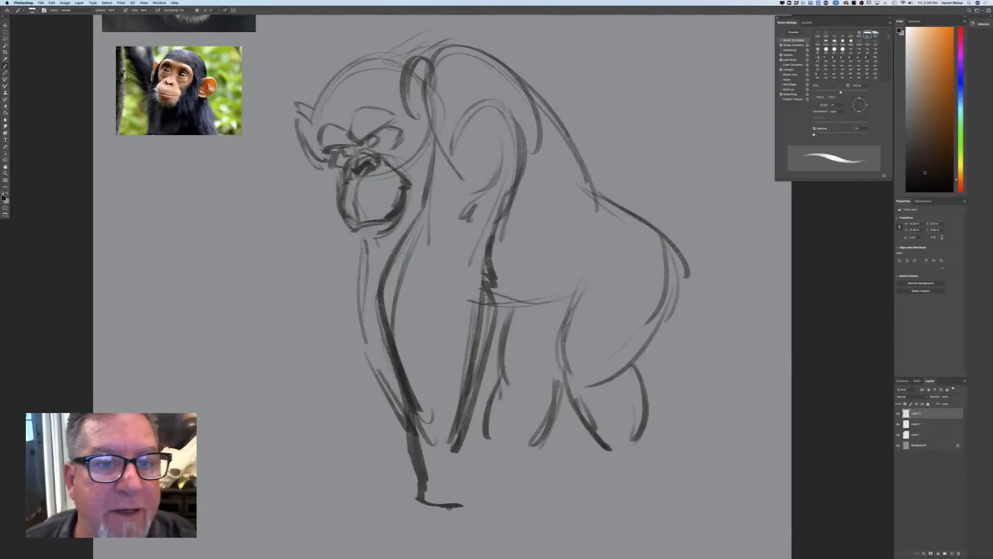
mouse_move(408, 64)
left_mouse_down()
mouse_move(367, 42)
mouse_move(383, 55)
mouse_move(358, 60)
mouse_move(352, 43)
mouse_move(328, 52)
left_mouse_up()
mouse_move(332, 78)
left_mouse_down()
mouse_move(320, 63)
mouse_move(307, 83)
mouse_move(310, 116)
left_mouse_up()
mouse_move(399, 58)
left_mouse_down()
mouse_move(472, 35)
mouse_move(543, 114)
left_mouse_up()
left_click_drag(497, 56, 541, 139)
left_click_drag(546, 98, 594, 179)
Sketch short form lines on the flank behind the arm and one beneath the belly line
mouse_move(524, 207)
left_mouse_down()
mouse_move(584, 202)
mouse_move(541, 227)
left_mouse_up()
mouse_move(562, 206)
left_mouse_down()
mouse_move(547, 239)
mouse_move(530, 242)
left_mouse_up()
left_click_drag(556, 251, 525, 252)
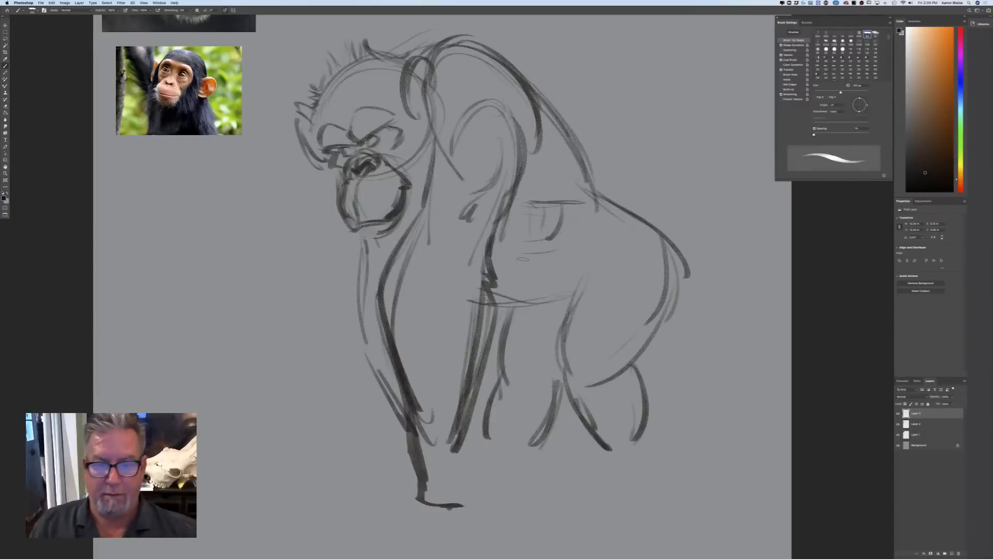
left_click_drag(500, 313, 542, 319)
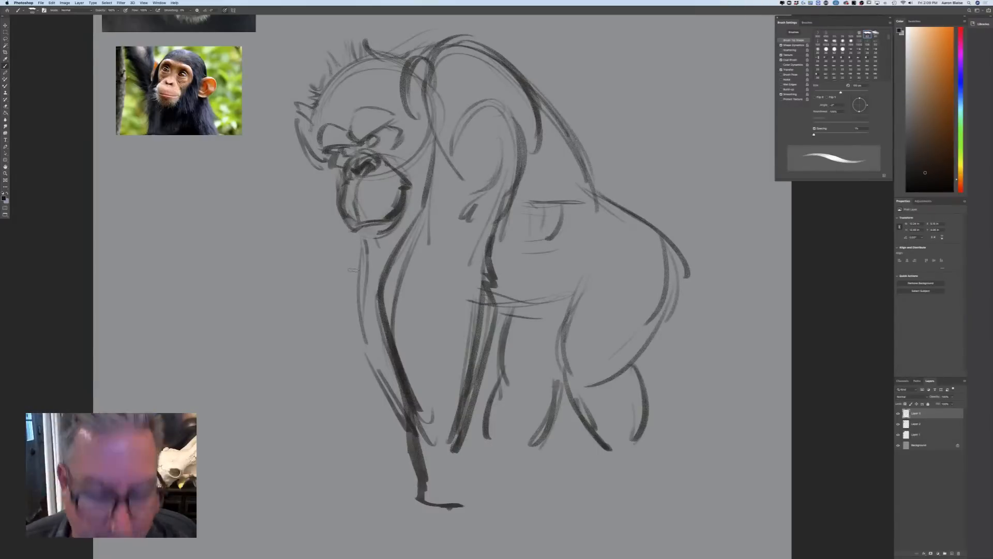
Darken the brow line and add a bold pupil to the near eye
key("super+plus")
left_click_drag(210, 395, 241, 482)
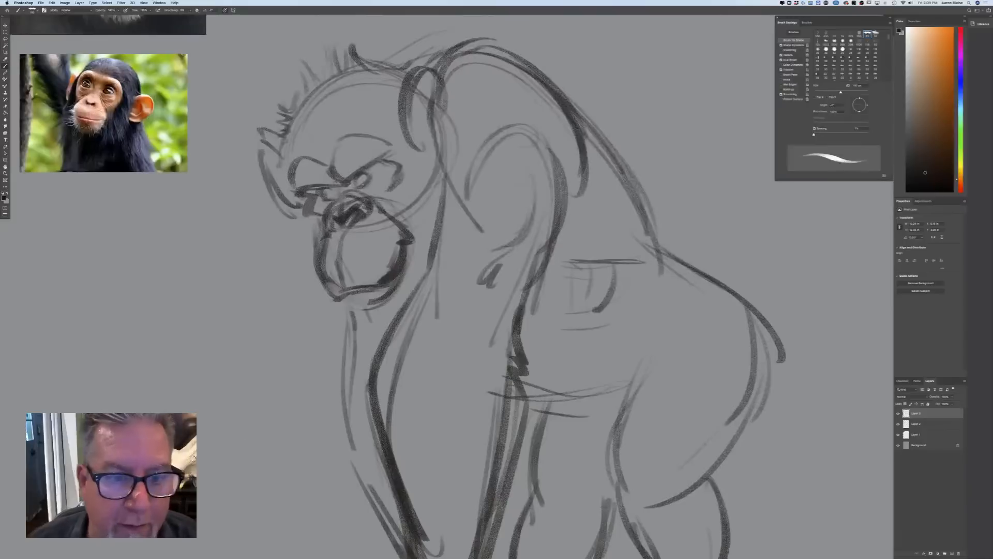
mouse_move(402, 155)
left_mouse_down()
mouse_move(361, 170)
mouse_move(349, 187)
mouse_move(331, 184)
mouse_move(365, 187)
mouse_move(313, 205)
left_mouse_up()
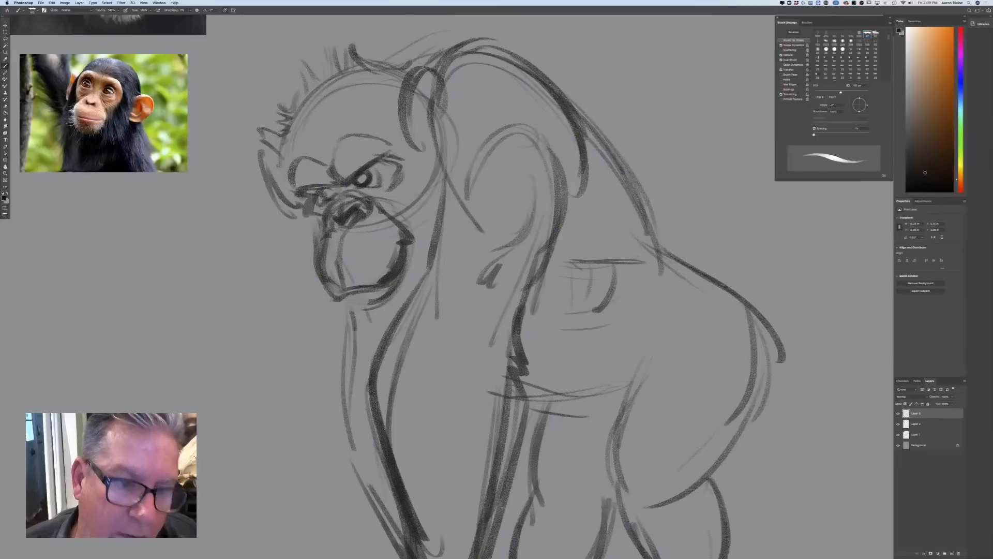
Refine both eyes, the scowling brow and the nostrils with a smaller brush
scroll(349, 233, "up", 6)
scroll(349, 233, "left", 2)
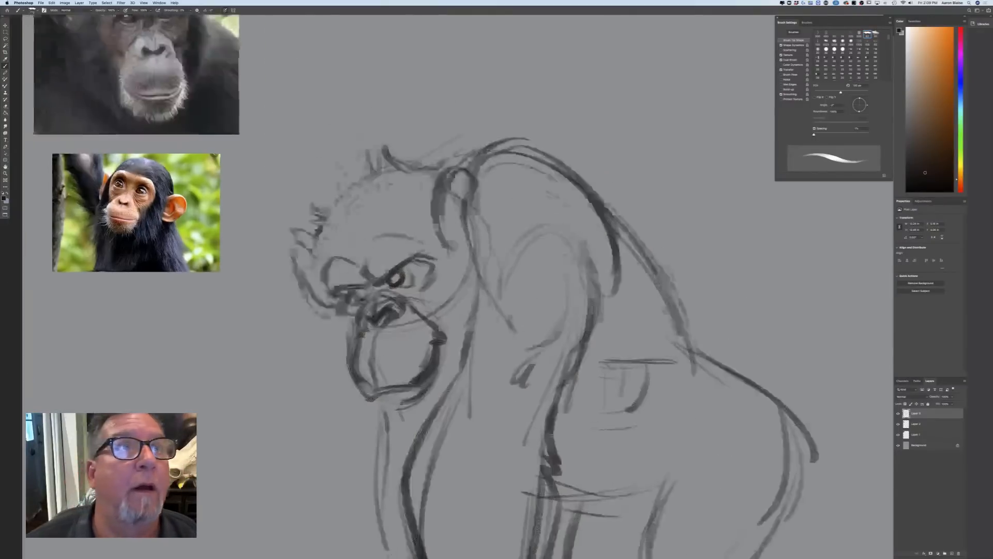
scroll(345, 231, "down", 3)
scroll(346, 224, "down", 3)
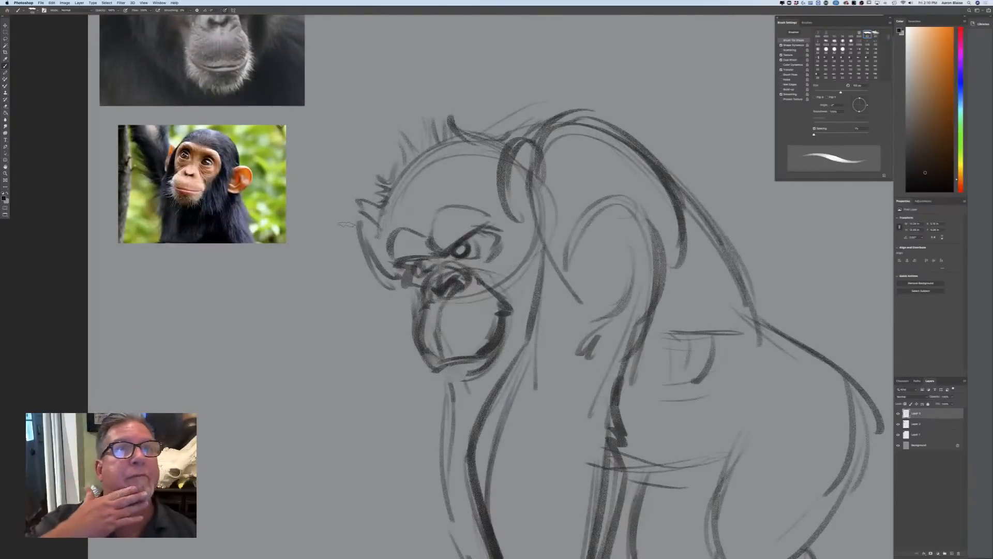
key("bracketleft")
key("bracketleft")
key("bracketleft")
key("bracketleft")
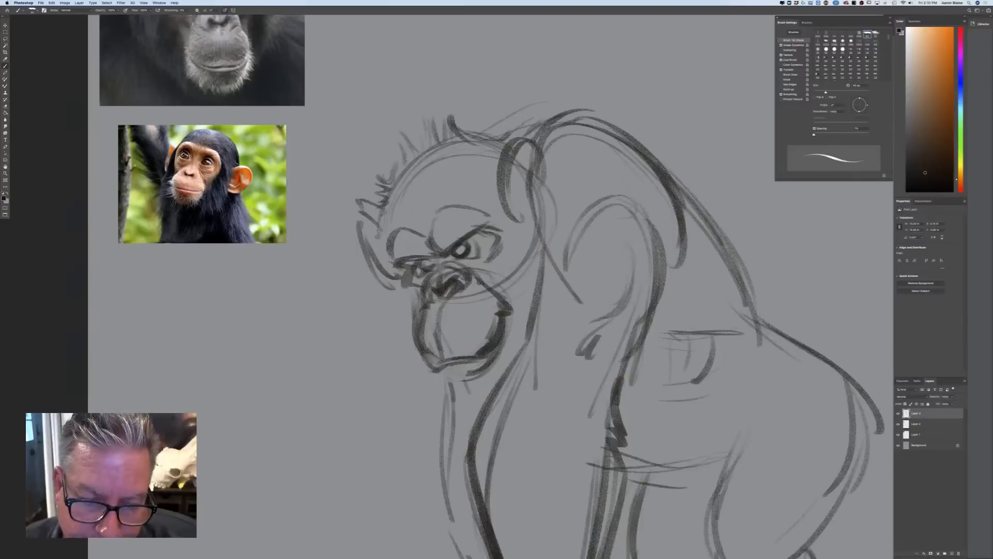
mouse_move(428, 241)
left_mouse_down()
mouse_move(437, 260)
mouse_move(394, 261)
mouse_move(501, 219)
mouse_move(445, 255)
mouse_move(474, 259)
left_mouse_up()
mouse_move(414, 266)
left_mouse_down()
mouse_move(433, 262)
mouse_move(414, 266)
mouse_move(455, 282)
mouse_move(431, 274)
mouse_move(421, 293)
mouse_move(459, 286)
left_mouse_up()
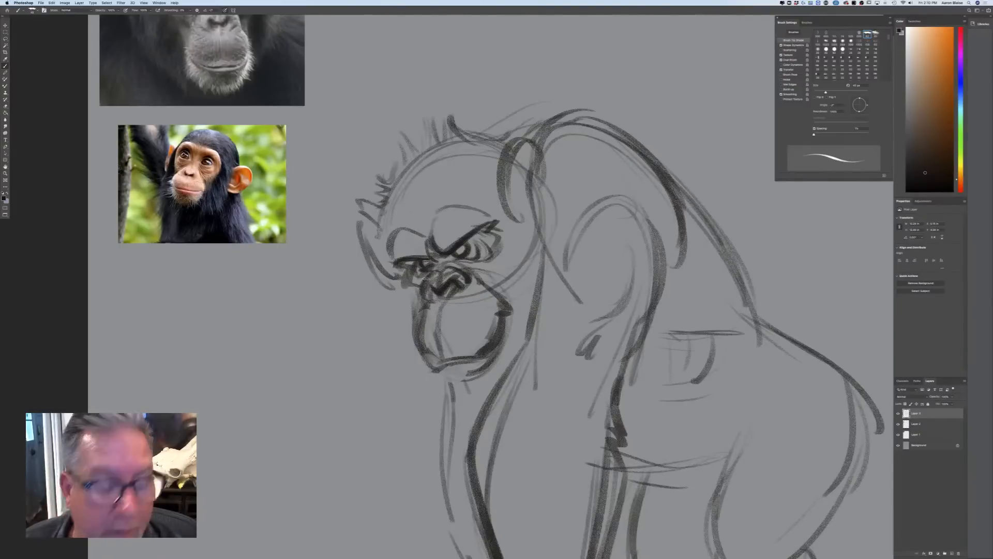
Move the adult chimpanzee photo on Layer 1 to just below the young chimpanzee photo
left_click_drag(207, 356, 223, 429)
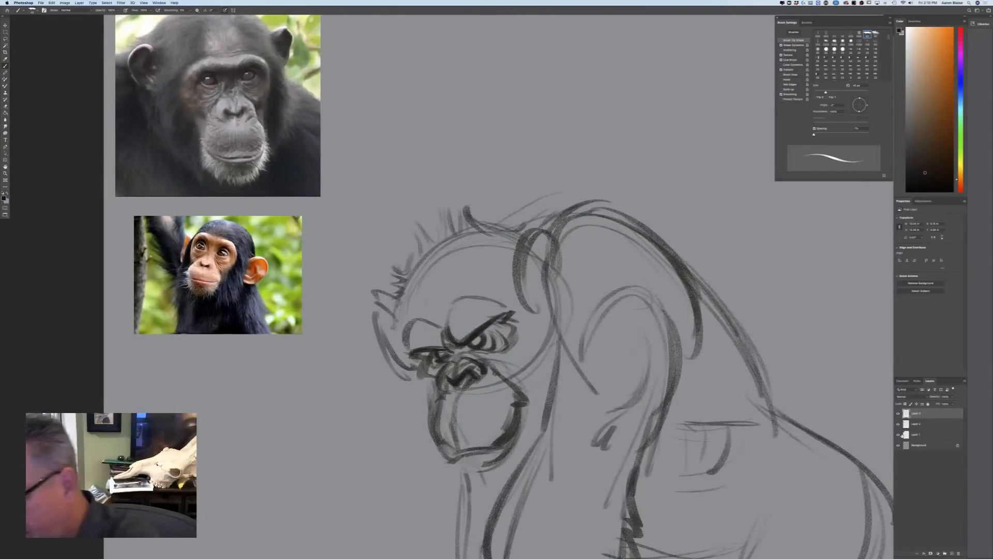
left_click(913, 434)
left_click_drag(219, 147, 224, 467)
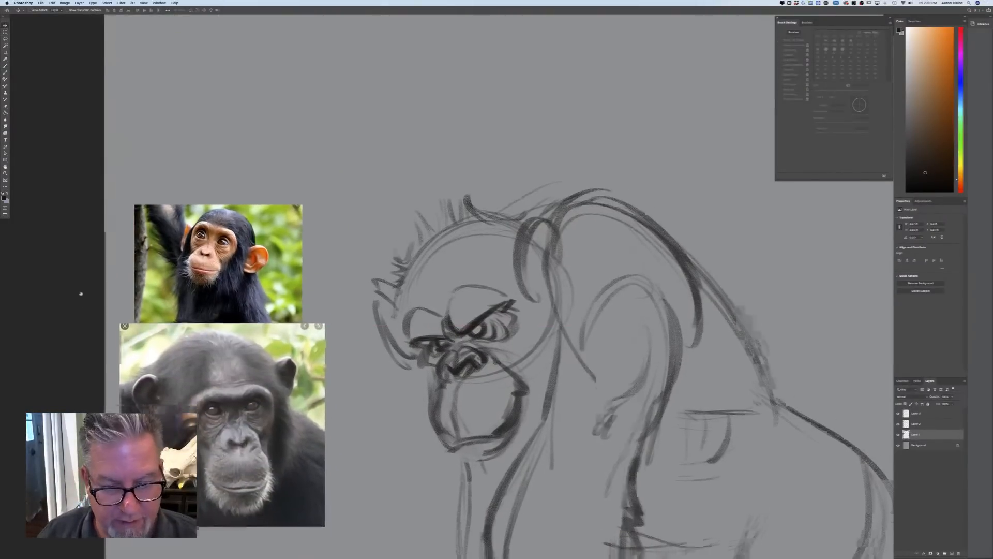
left_click_drag(83, 306, 82, 125)
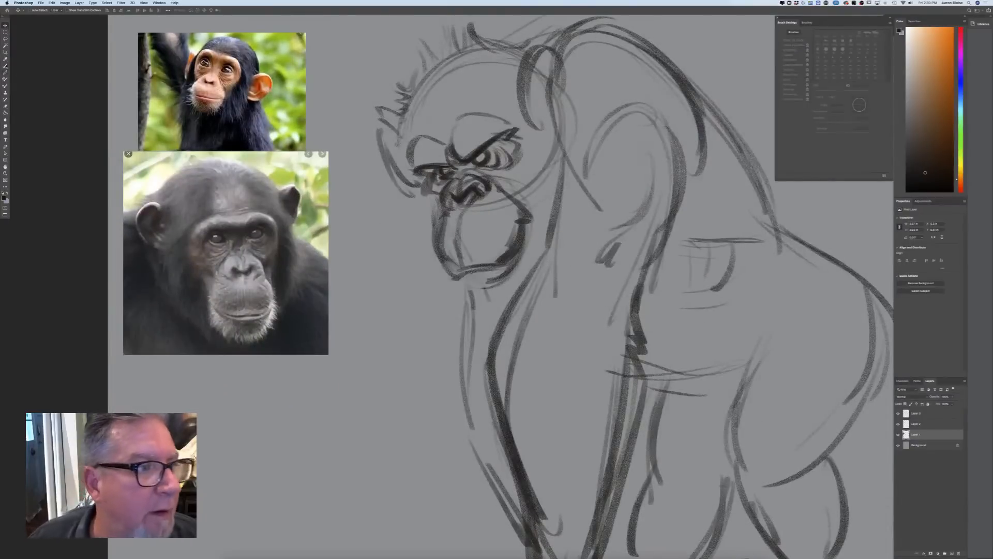
Brush the face's edge from the near brow down the cheek to the jaw, and outline the far cheek
key("b")
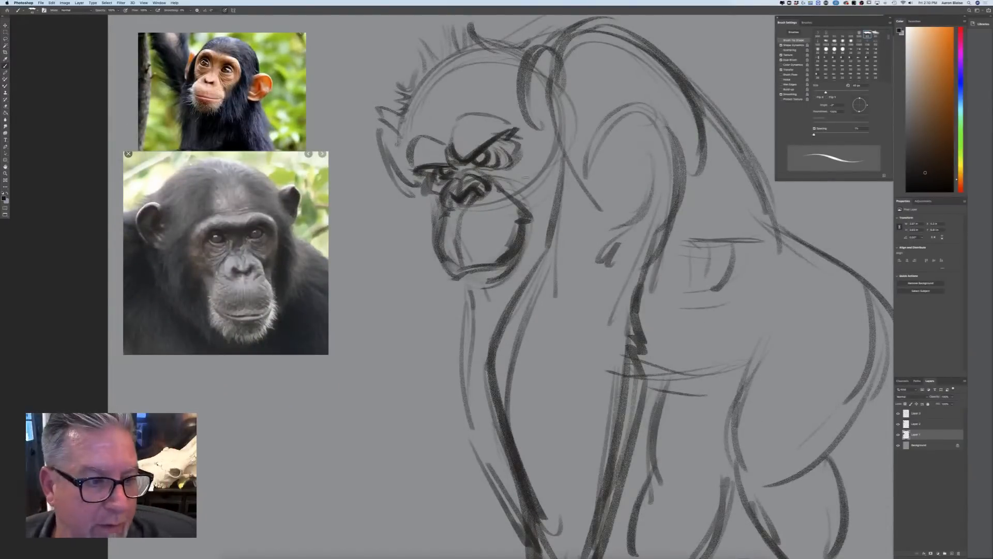
mouse_move(523, 124)
left_mouse_down()
mouse_move(560, 142)
mouse_move(556, 206)
mouse_move(533, 251)
left_mouse_up()
left_click_drag(553, 190, 530, 272)
left_click_drag(551, 192, 528, 260)
mouse_move(423, 179)
left_mouse_down()
mouse_move(419, 209)
mouse_move(435, 223)
mouse_move(414, 193)
left_mouse_up()
mouse_move(412, 195)
left_mouse_down()
mouse_move(457, 241)
mouse_move(464, 268)
left_mouse_up()
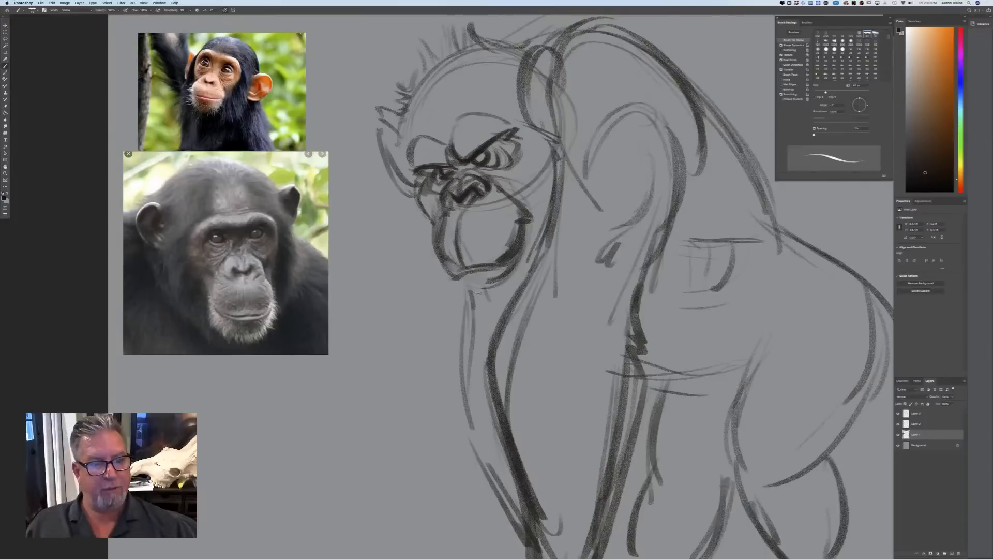
Darken the front edge of the muzzle and add a lower lip with short whiskers along the chin
mouse_move(441, 211)
left_mouse_down()
mouse_move(433, 237)
mouse_move(454, 275)
left_mouse_up()
left_click_drag(436, 238, 457, 278)
left_click_drag(434, 240, 455, 280)
mouse_move(522, 200)
left_mouse_down()
mouse_move(503, 283)
mouse_move(465, 297)
mouse_move(490, 296)
left_mouse_up()
mouse_move(506, 284)
left_mouse_down()
mouse_move(501, 293)
mouse_move(510, 287)
left_mouse_up()
left_click_drag(522, 270, 517, 277)
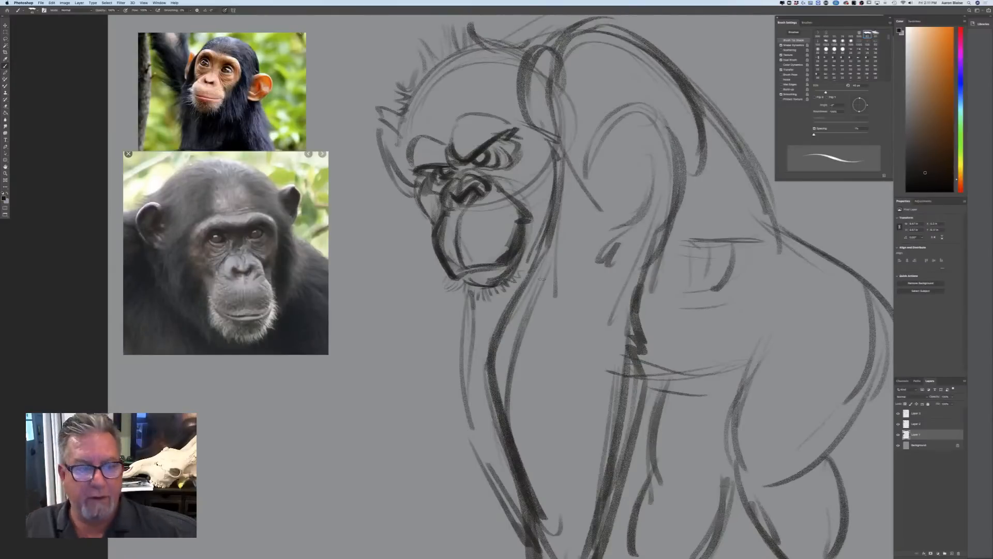
Touch up the eyes and nose bridge, and draw curved contour lines across the forehead above the brows
mouse_move(480, 154)
left_mouse_down()
mouse_move(429, 188)
mouse_move(444, 186)
left_mouse_up()
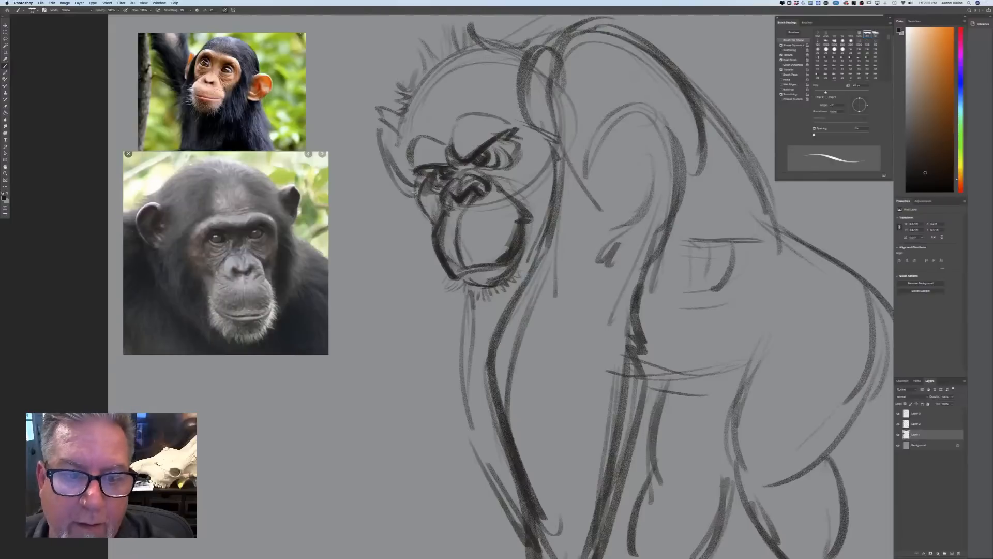
left_click_drag(417, 141, 412, 173)
left_click_drag(408, 135, 405, 153)
left_click_drag(462, 81, 423, 122)
left_click_drag(447, 81, 446, 137)
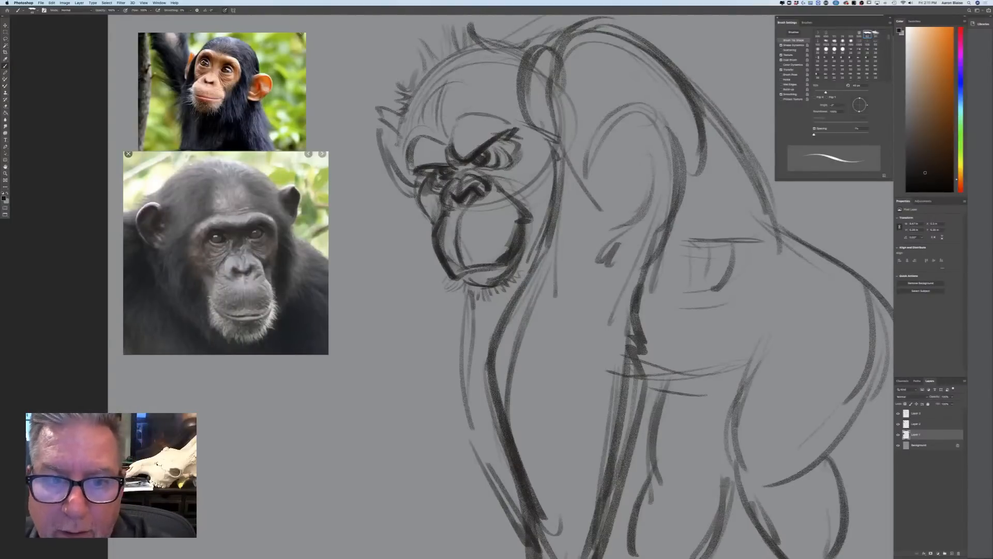
Add short hair strokes along the front hairline and fine wrinkles on the forehead above the brows
left_click_drag(444, 54, 433, 87)
left_click_drag(437, 69, 413, 93)
left_click_drag(422, 91, 407, 102)
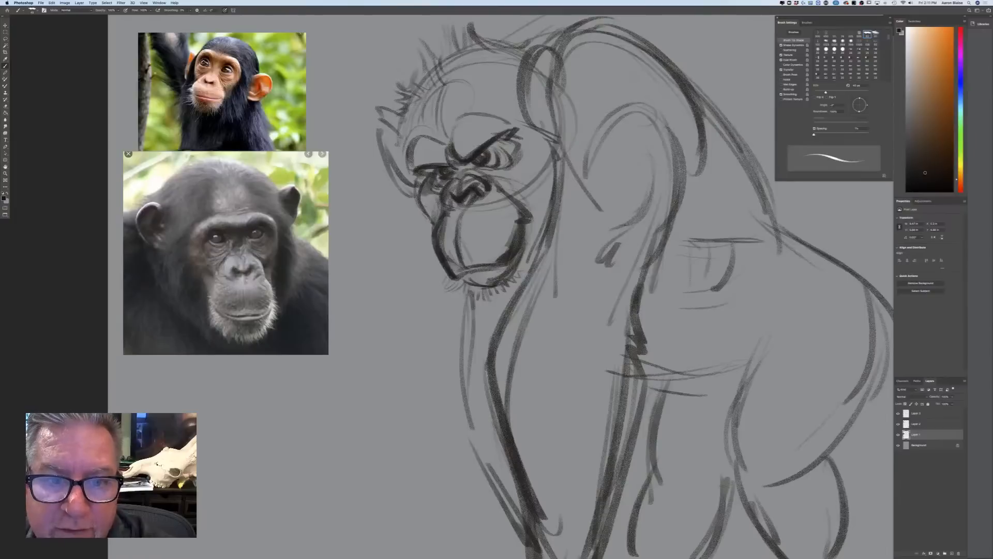
mouse_move(470, 77)
left_mouse_down()
mouse_move(462, 86)
mouse_move(479, 90)
mouse_move(479, 115)
left_mouse_up()
left_click_drag(412, 126, 401, 134)
Darken the near ear's outline, define its inner fold and add short hair strokes beneath it
left_click_drag(552, 78, 556, 118)
mouse_move(560, 54)
left_mouse_down()
mouse_move(579, 35)
mouse_move(521, 87)
mouse_move(545, 119)
left_mouse_up()
mouse_move(523, 120)
left_mouse_down()
mouse_move(544, 124)
mouse_move(552, 140)
left_mouse_up()
mouse_move(526, 65)
left_mouse_down()
mouse_move(527, 112)
mouse_move(553, 48)
mouse_move(532, 103)
mouse_move(534, 75)
mouse_move(530, 116)
left_mouse_up()
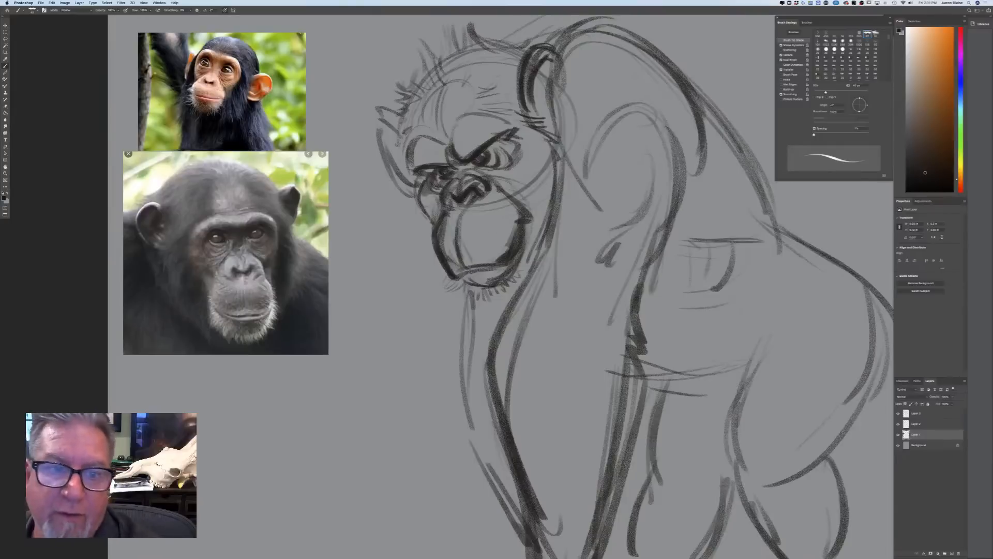
Outline the far ear with its tip, darken the far cheek beside the nose, and touch up the mouth line
mouse_move(371, 119)
left_mouse_down()
mouse_move(398, 129)
mouse_move(398, 147)
mouse_move(375, 121)
mouse_move(363, 127)
mouse_move(414, 189)
left_mouse_up()
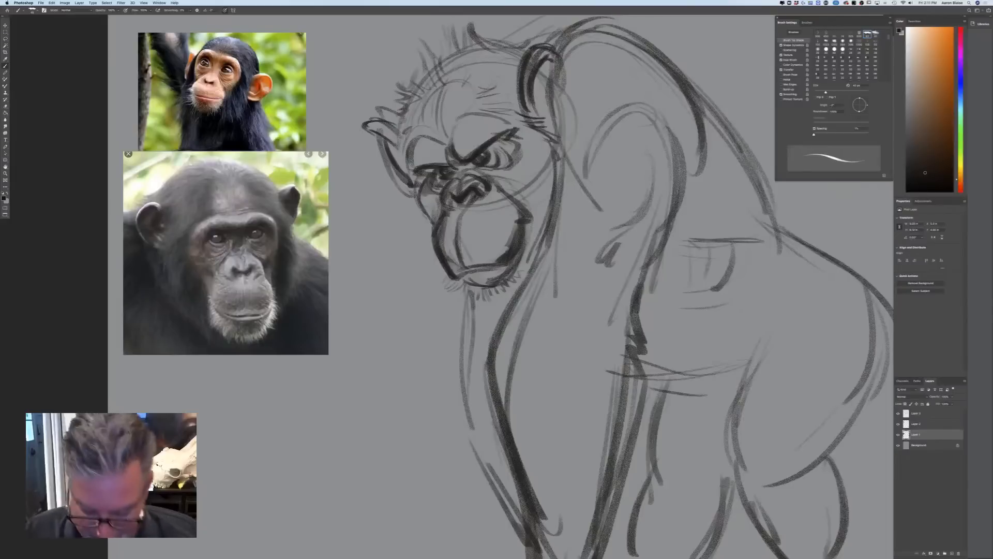
left_click_drag(417, 188, 431, 227)
left_click_drag(416, 175, 410, 194)
mouse_move(416, 178)
left_mouse_down()
mouse_move(412, 197)
mouse_move(434, 224)
left_mouse_up()
key("super+minus")
key("super+minus")
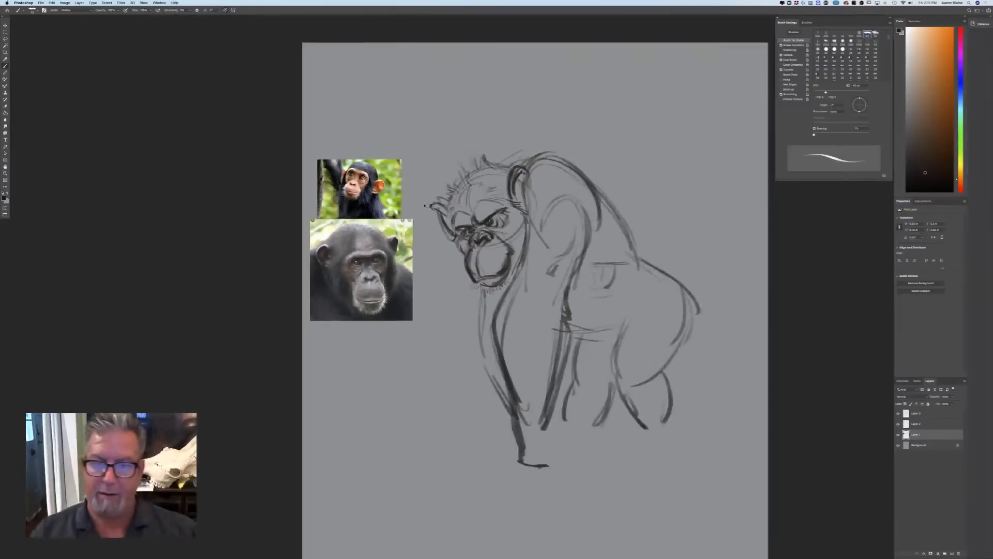
key("super+plus")
key("super+plus")
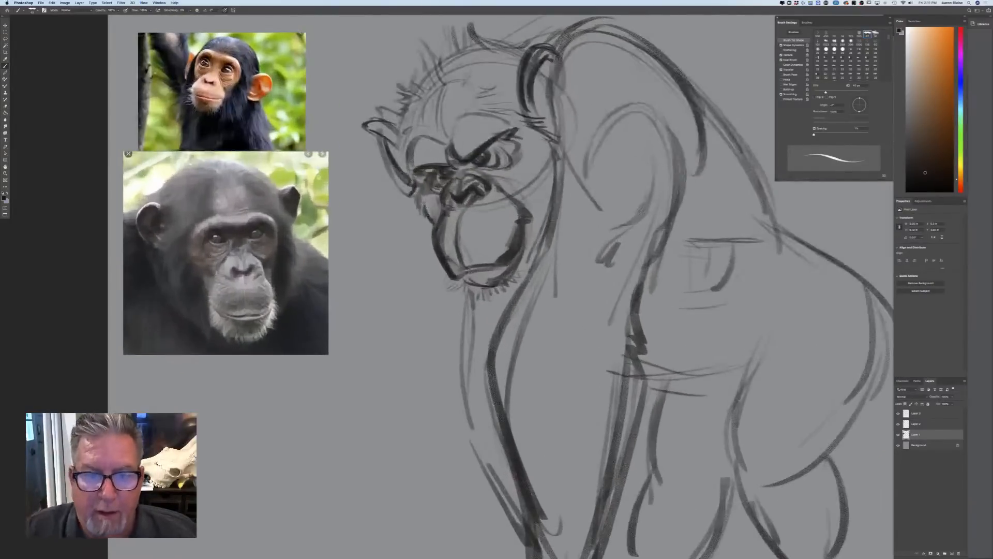
mouse_move(464, 276)
left_mouse_down()
mouse_move(514, 265)
mouse_move(497, 282)
left_mouse_up()
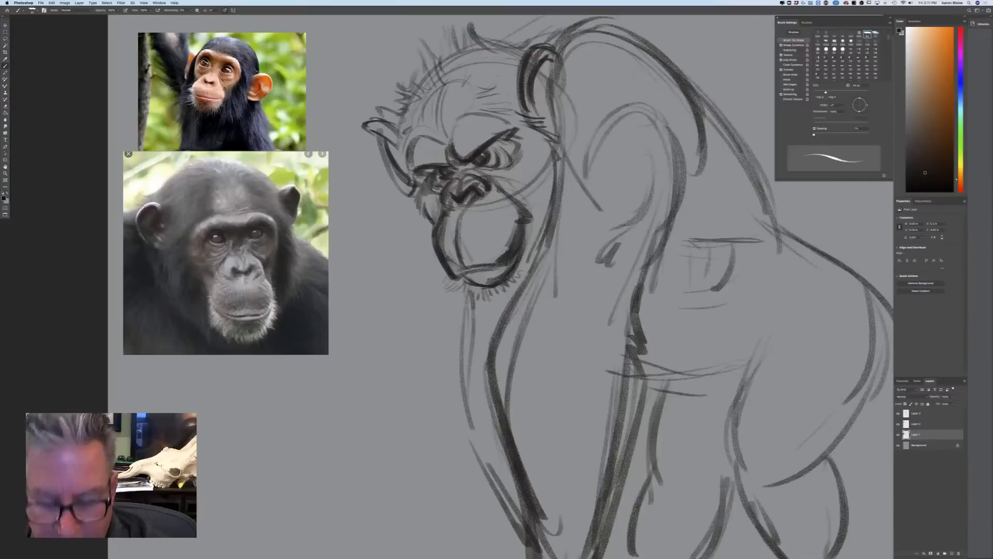
Toggle the visibility of the selected layer to check which strokes and reference photo it holds
key("super+minus")
key("super+minus")
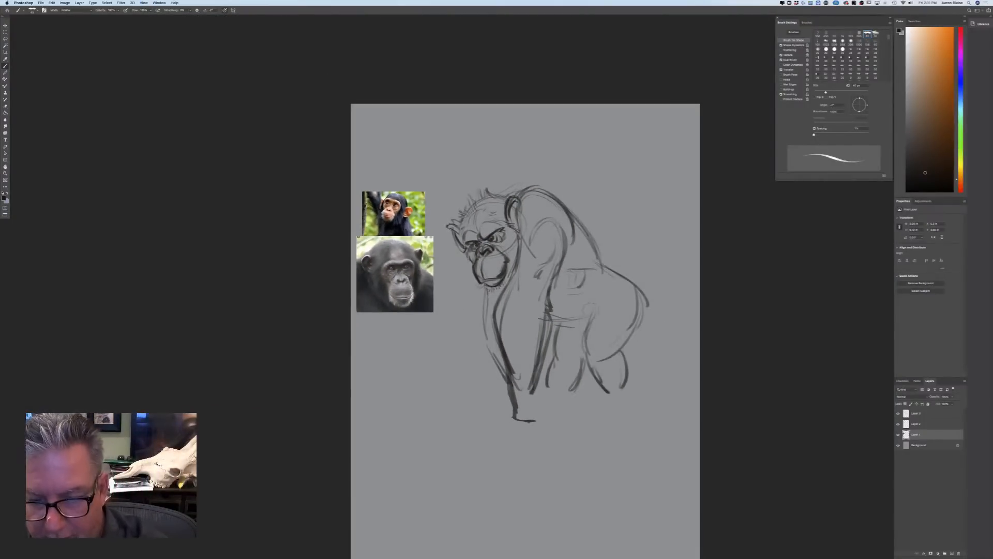
left_click(898, 434)
left_click(898, 435)
left_click(897, 435)
left_click(897, 435)
left_click(898, 435)
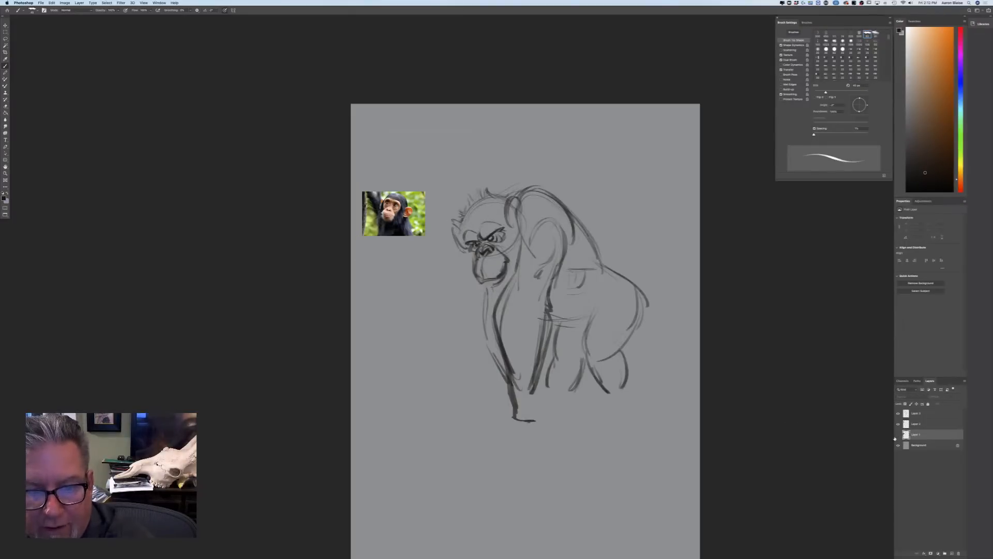
left_click(898, 435)
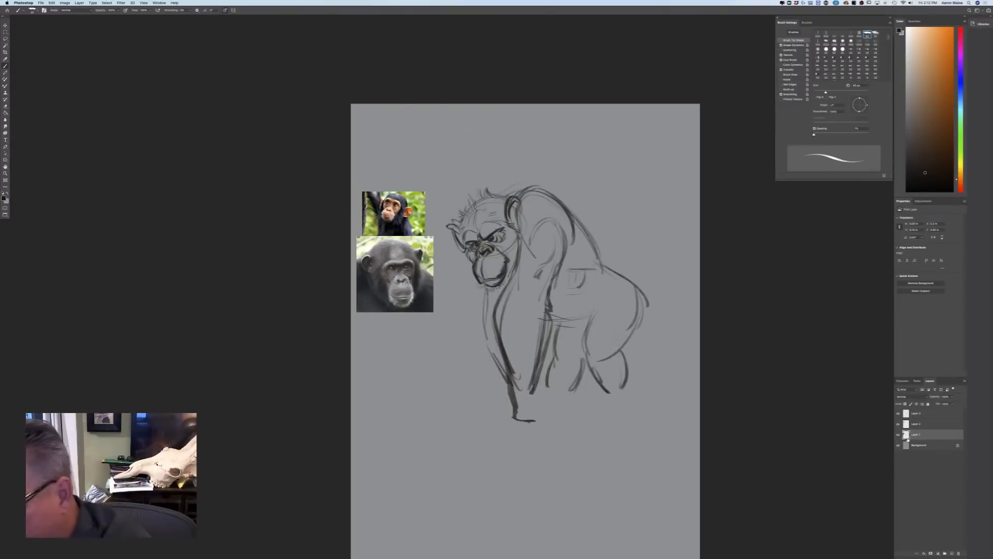
Undo the recent detail strokes that were drawn on the reference photo's layer
key("super+z")
key("super+z")
key("super+z")
key("super+z")
key("super+z")
key("super+z")
key("super+z")
key("super+z")
key("super+z")
key("super+z")
key("super+z")
key("super+z")
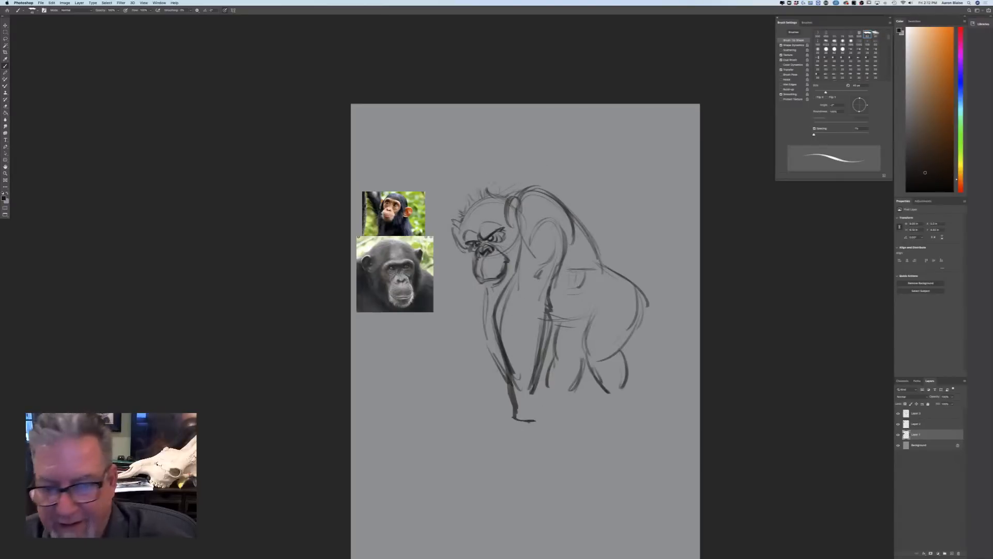
Lower the opacity of the topmost sketch layer to a faint guide and add a new layer above it
left_click(931, 413)
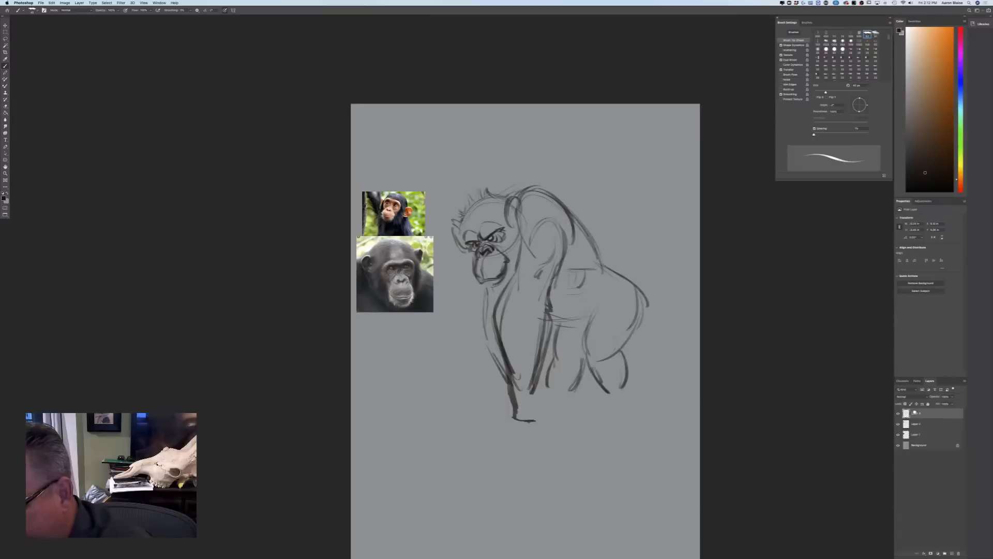
left_click(951, 397)
left_click_drag(942, 404, 936, 403)
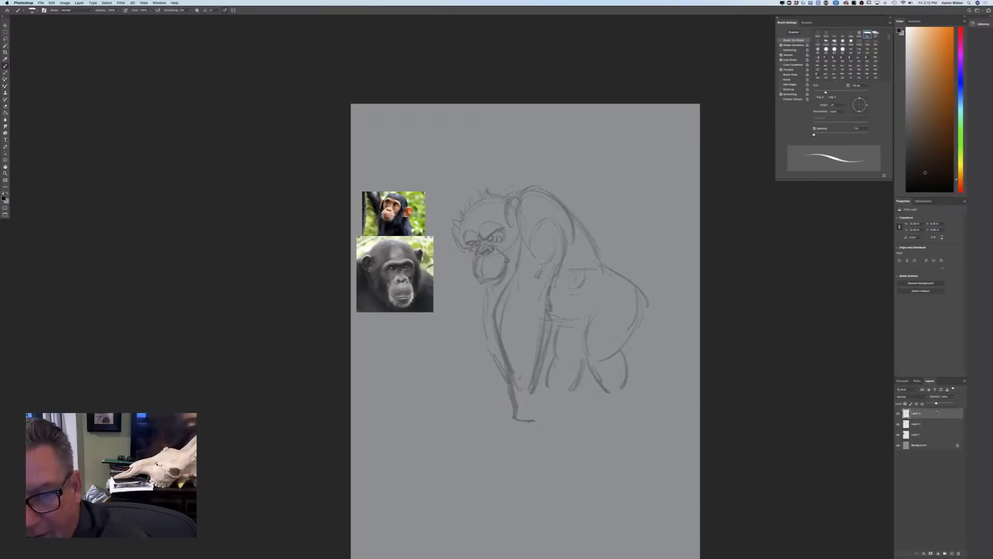
left_click(952, 551)
Outline the near ear and the tip of the far ear over the faded sketch with a slightly larger brush
key("super+equal")
key("super+equal")
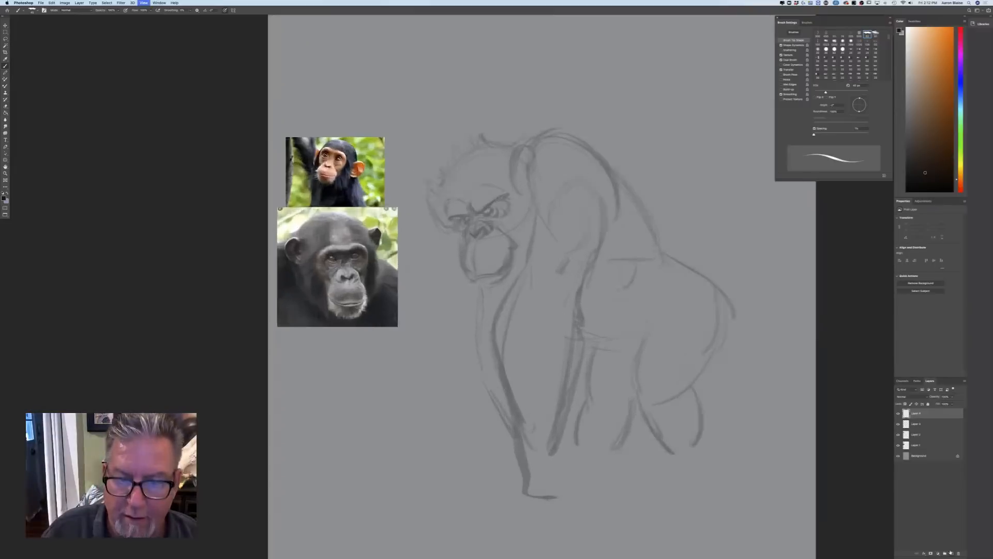
key("bracketright")
key("bracketright")
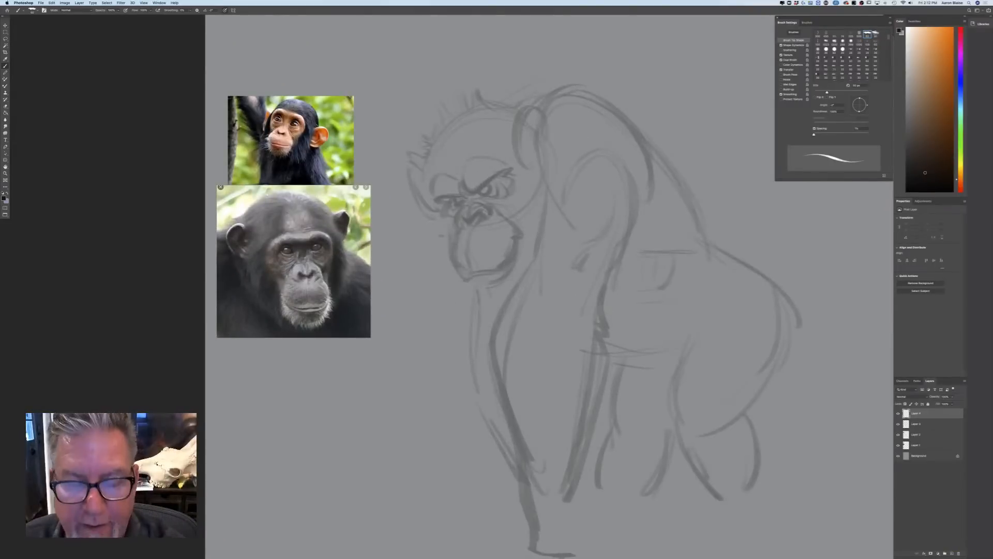
mouse_move(525, 113)
left_mouse_down()
mouse_move(554, 119)
mouse_move(520, 165)
mouse_move(540, 191)
left_mouse_up()
left_click_drag(550, 127, 538, 187)
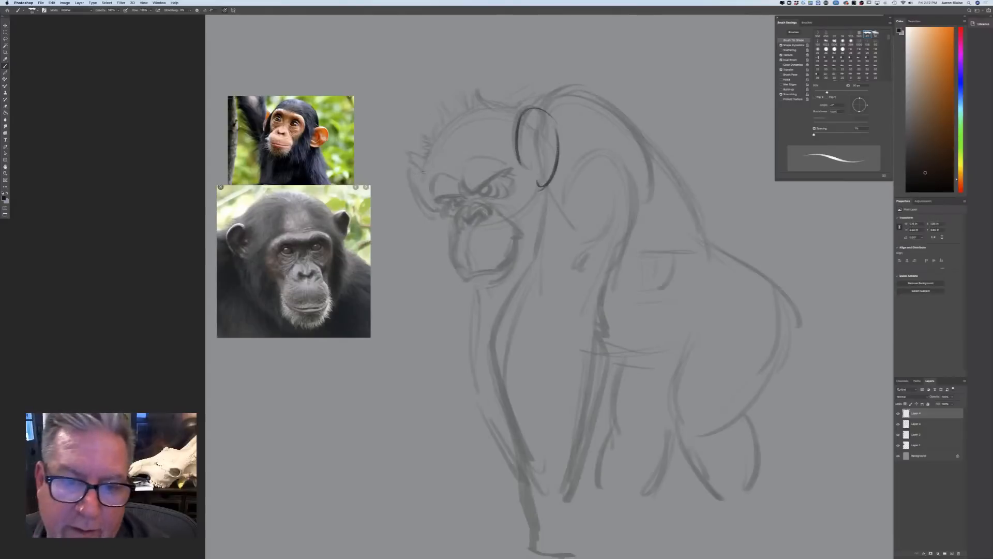
mouse_move(400, 156)
left_mouse_down()
mouse_move(408, 183)
mouse_move(400, 160)
left_mouse_up()
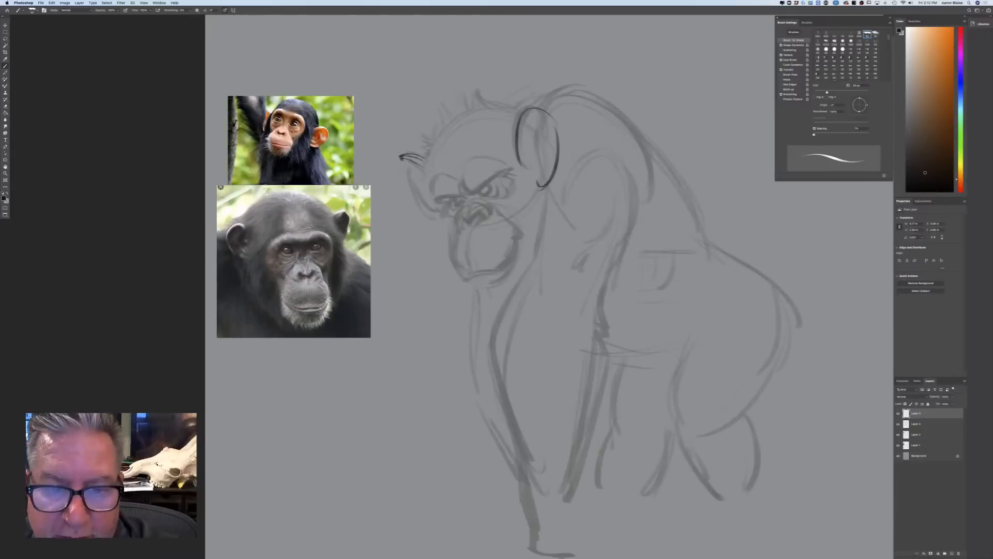
Draw the scowling brow lines, the near eye and the creases at the nose bridge
left_click_drag(497, 176, 457, 197)
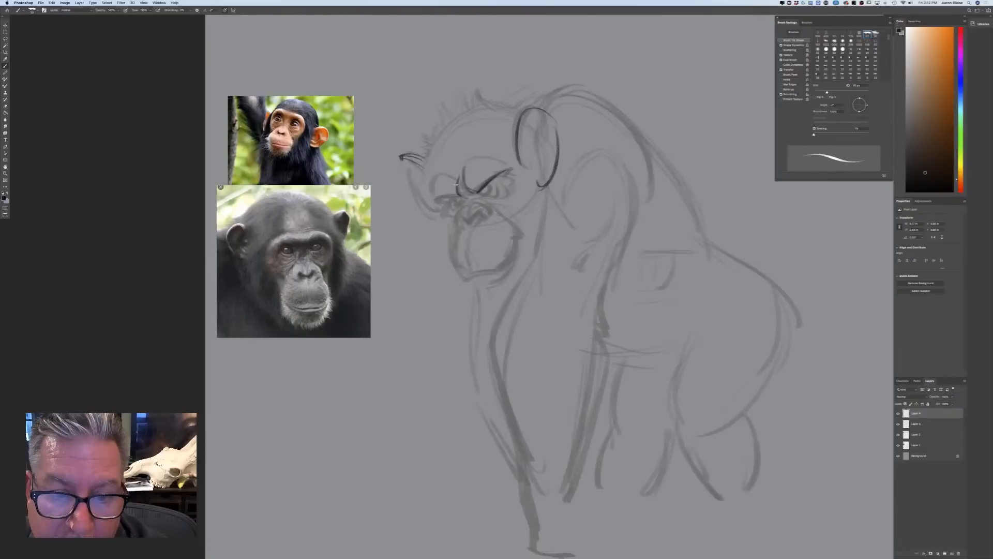
left_click_drag(464, 193, 434, 199)
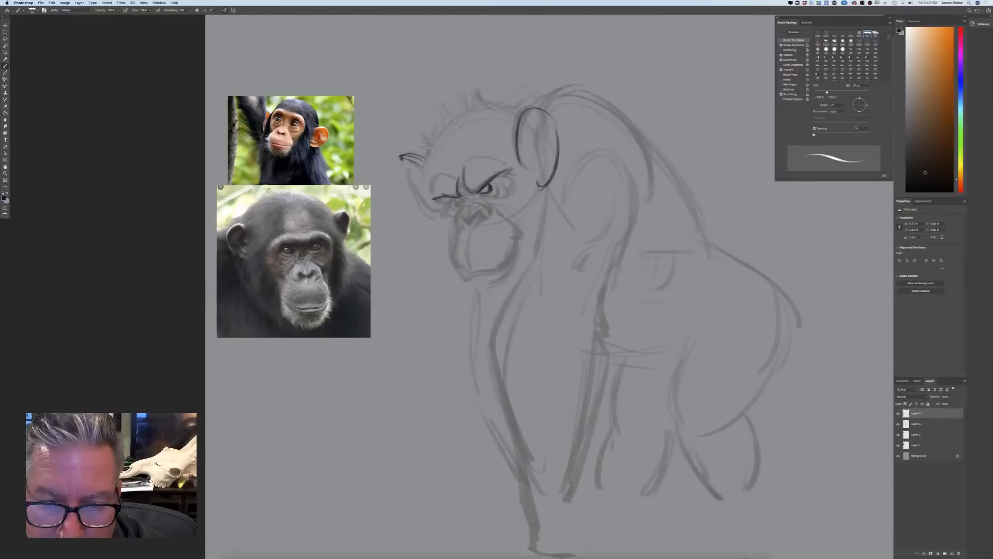
left_click_drag(499, 187, 481, 196)
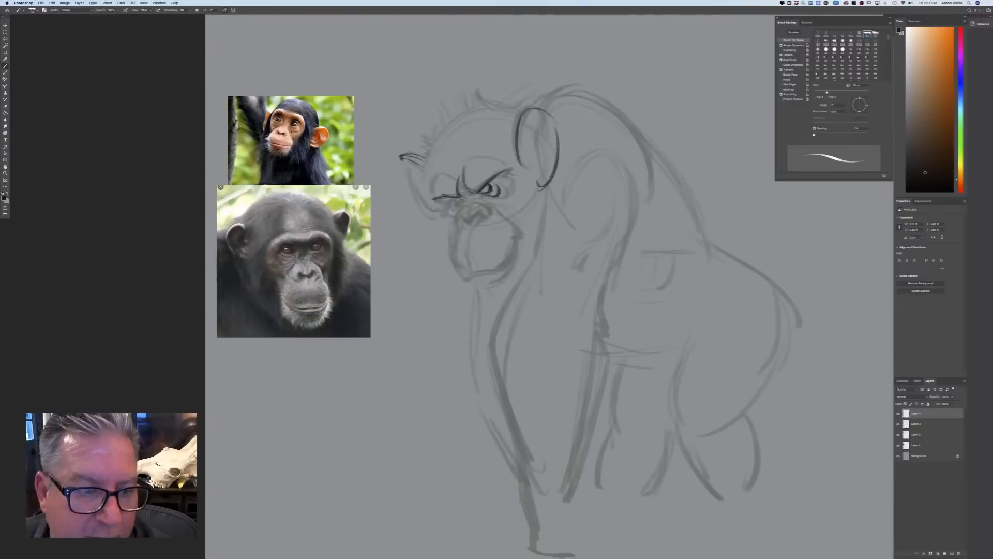
left_click_drag(464, 192, 471, 201)
Define the far eye, and add the curved fold under the near eye and the lines at its outer corner
key("super+plus")
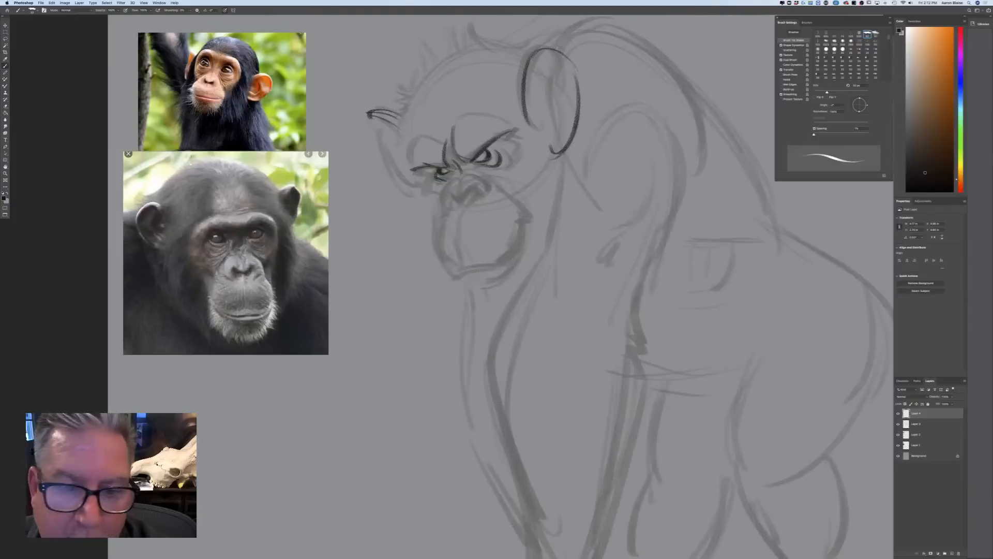
left_click_drag(437, 176, 437, 188)
mouse_move(487, 170)
left_mouse_down()
mouse_move(513, 159)
mouse_move(507, 169)
left_mouse_up()
left_click_drag(507, 133, 513, 142)
mouse_move(508, 140)
left_mouse_down()
mouse_move(527, 150)
mouse_move(517, 166)
left_mouse_up()
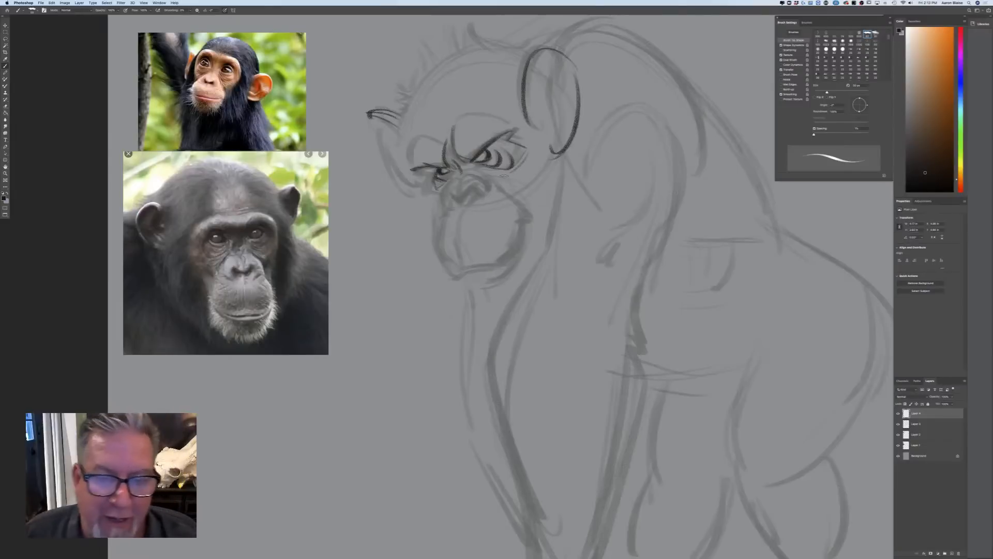
Draw the nose with both nostrils using a smaller brush, and line the front edge of the muzzle
left_click_drag(461, 184, 459, 203)
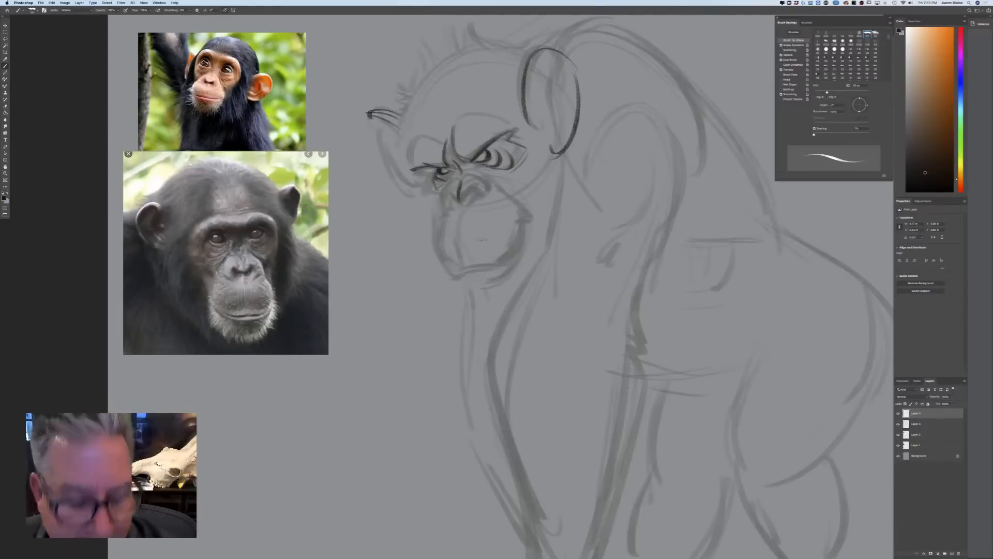
key("bracketleft")
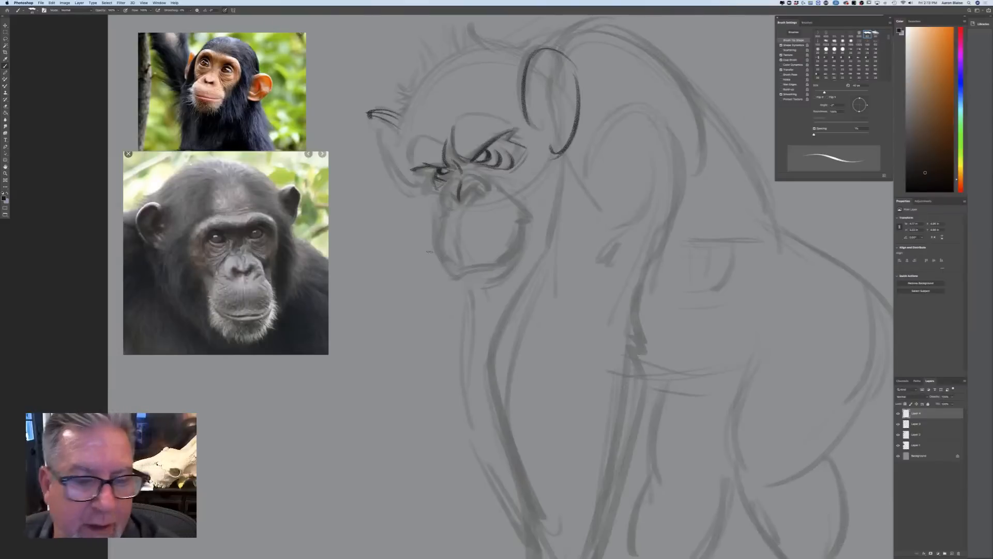
mouse_move(465, 178)
left_mouse_down()
mouse_move(488, 182)
mouse_move(482, 200)
mouse_move(495, 187)
left_mouse_up()
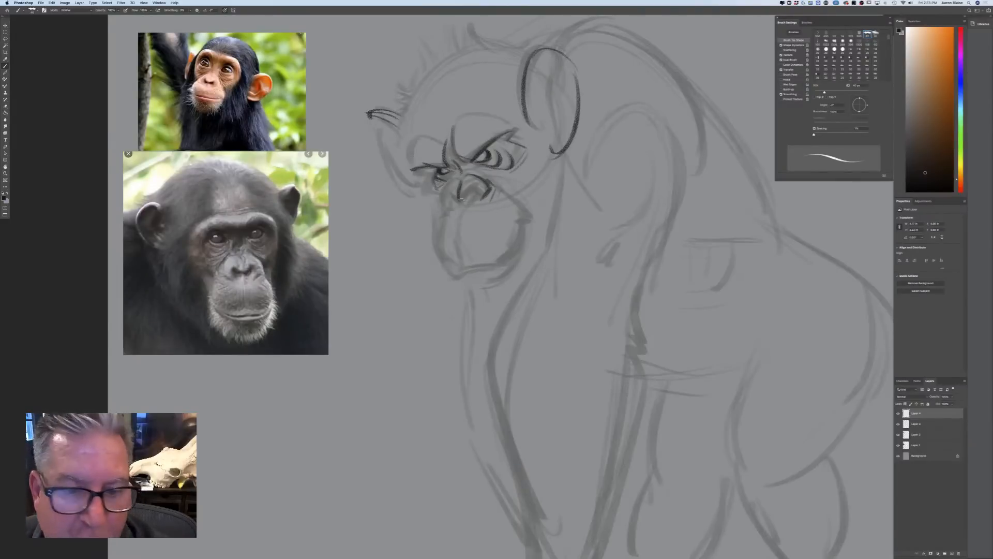
left_click_drag(462, 199, 459, 202)
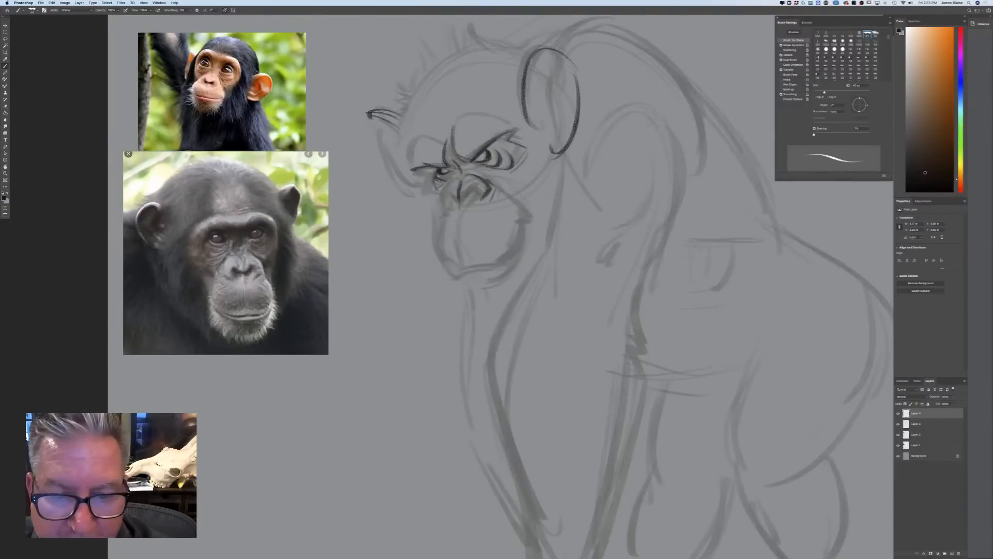
mouse_move(450, 192)
left_mouse_down()
mouse_move(457, 200)
mouse_move(452, 194)
left_mouse_up()
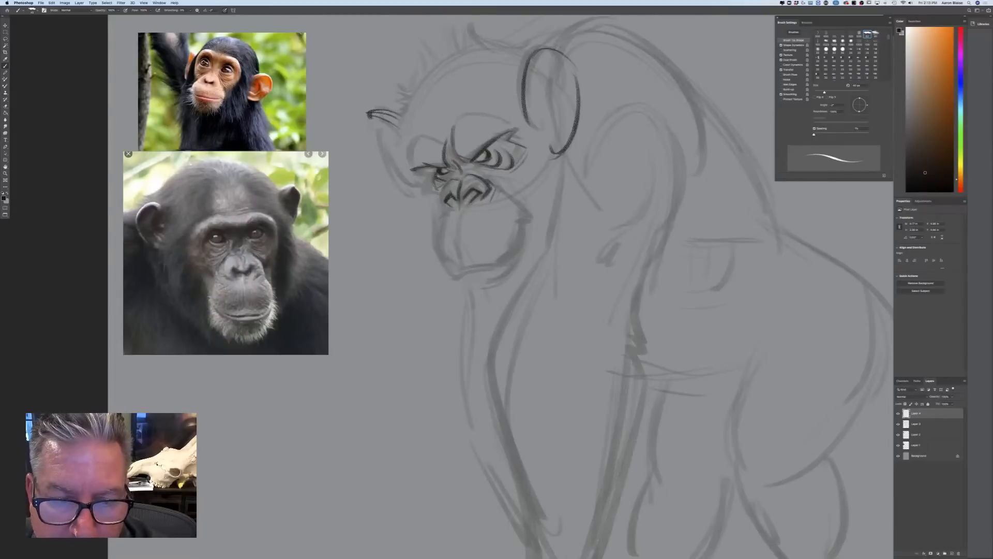
left_click_drag(451, 182, 440, 202)
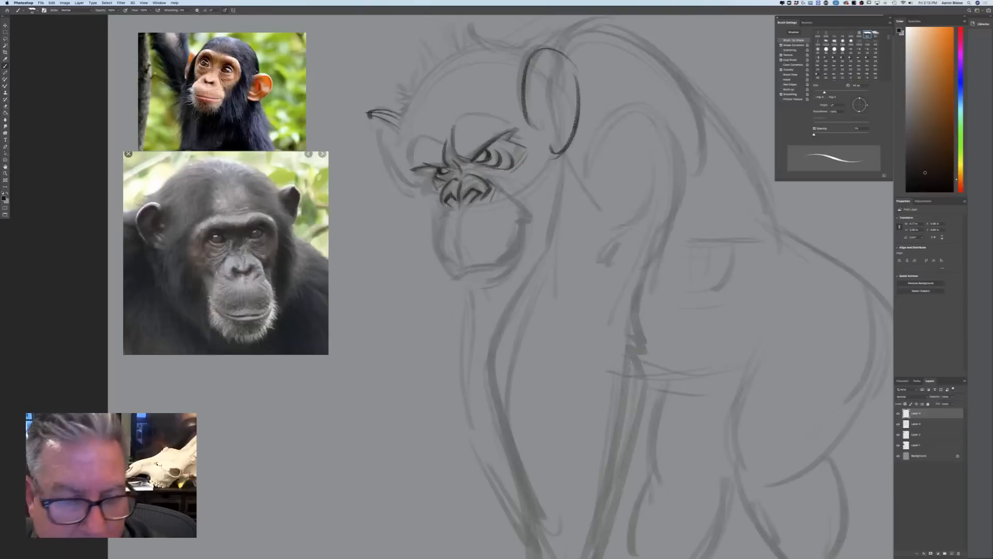
mouse_move(442, 208)
left_mouse_down()
mouse_move(435, 257)
mouse_move(455, 288)
left_mouse_up()
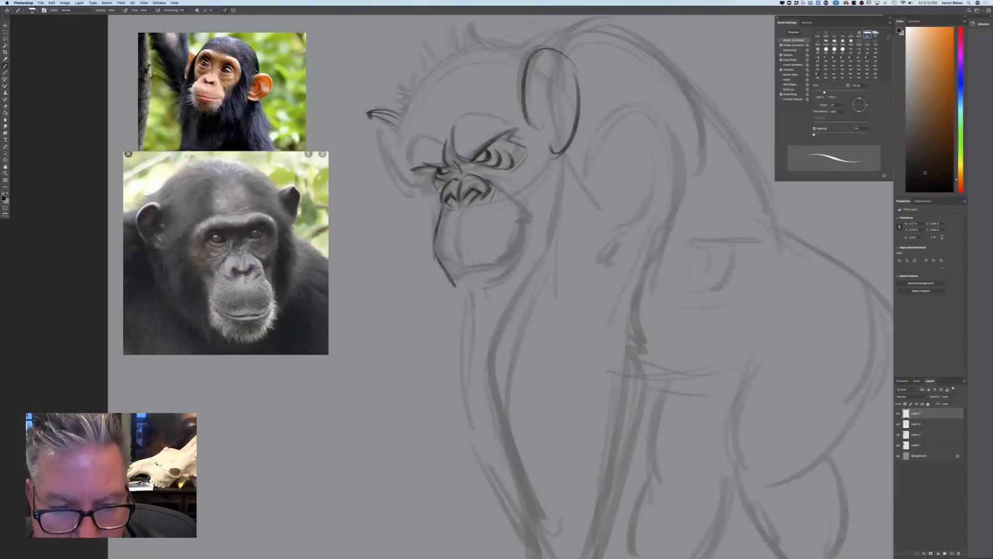
left_click_drag(435, 253, 455, 288)
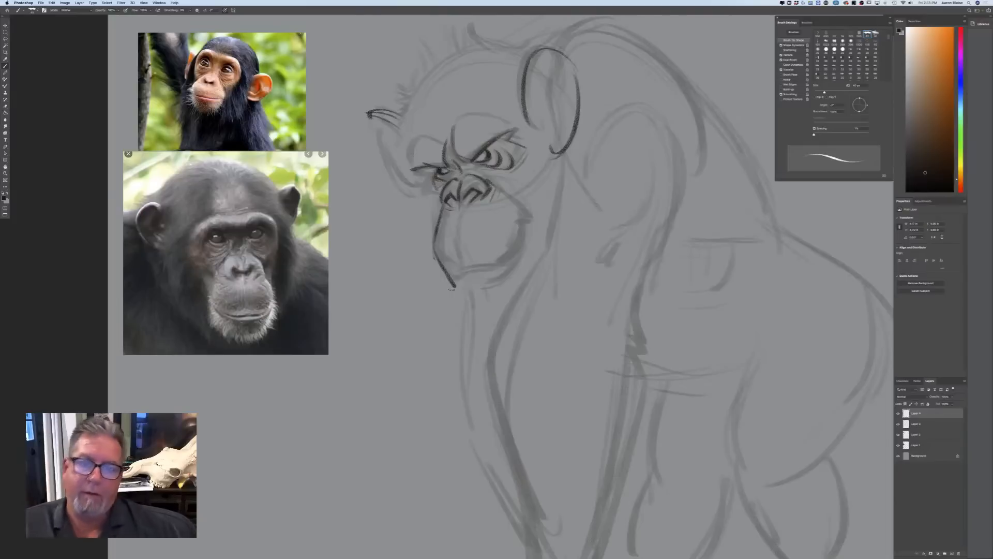
Darken the near eye's pupil and outline the curved brow ridges above both eyes
left_click_drag(484, 153, 483, 156)
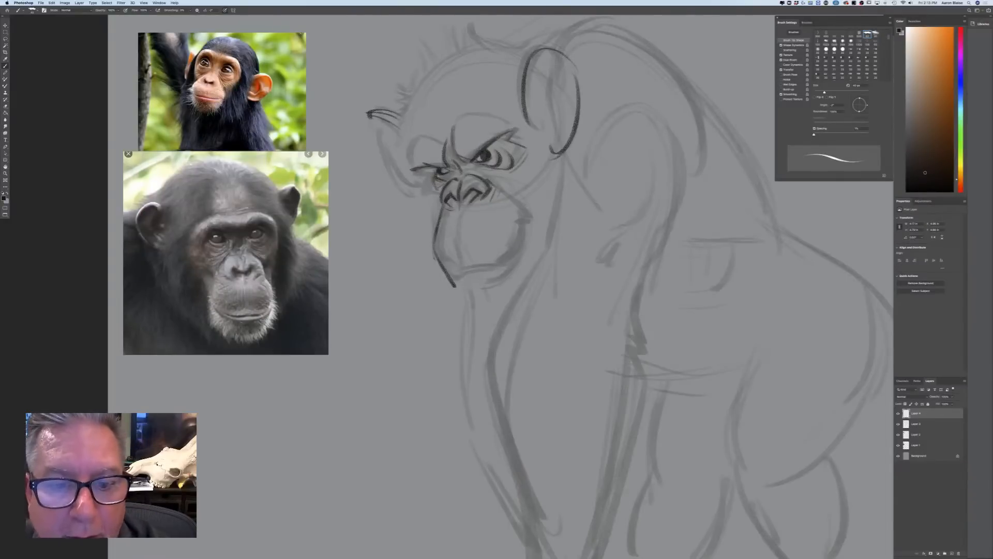
left_click_drag(483, 157, 484, 160)
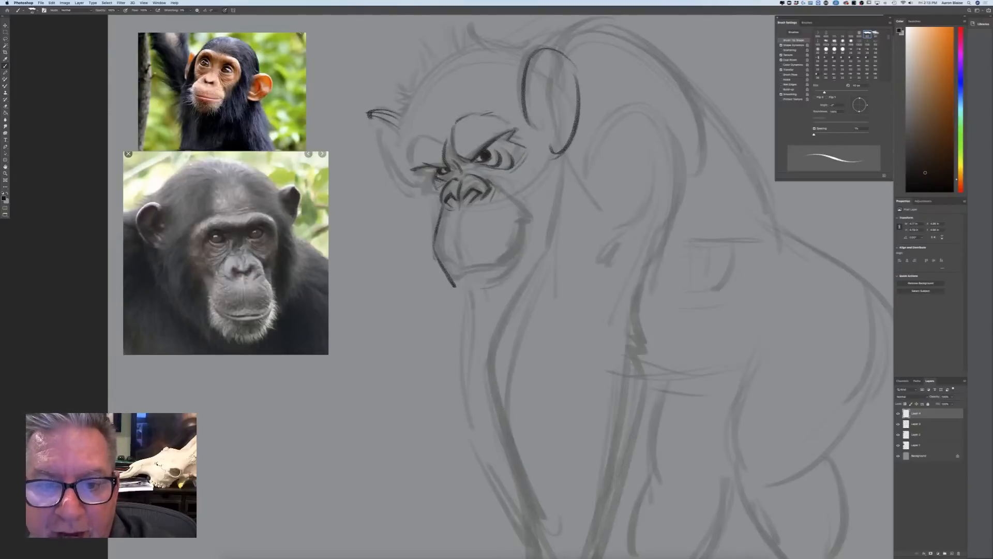
mouse_move(422, 133)
left_mouse_down()
mouse_move(444, 142)
mouse_move(405, 160)
mouse_move(412, 174)
mouse_move(427, 170)
left_mouse_up()
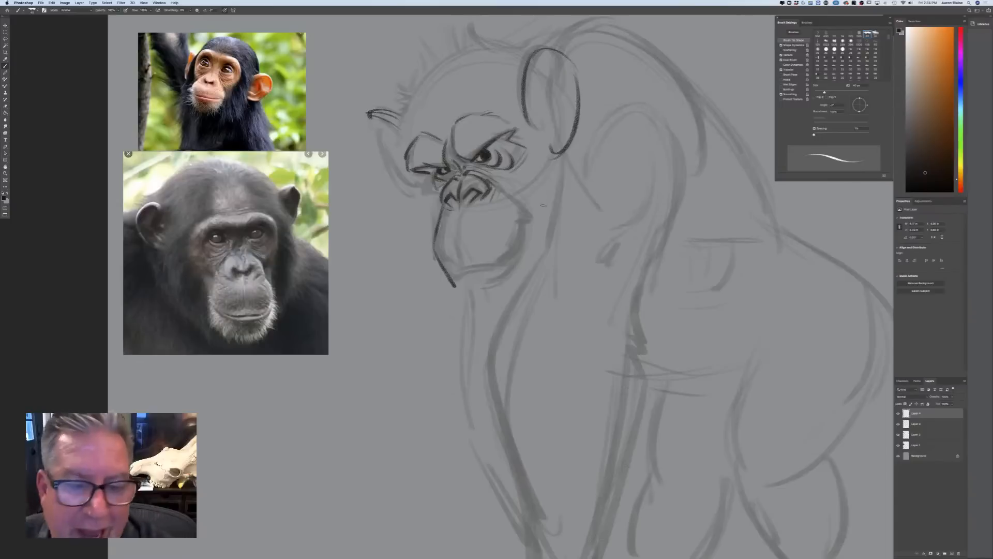
Thicken the muzzle's front edge and start its upper rear contour beside the near nostril
mouse_move(459, 213)
left_mouse_down()
mouse_move(460, 272)
mouse_move(433, 250)
mouse_move(454, 286)
left_mouse_up()
left_click_drag(433, 256, 455, 290)
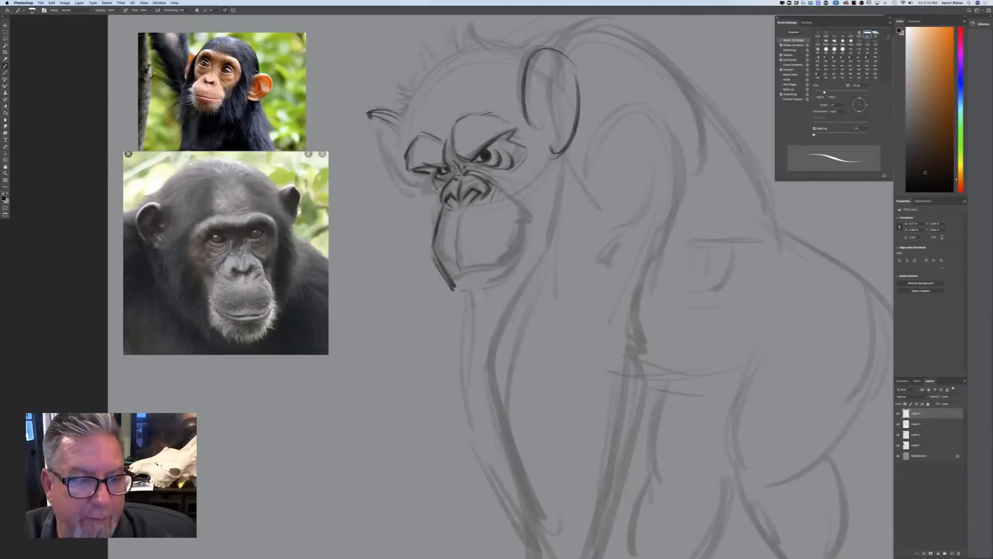
left_click_drag(498, 187, 520, 213)
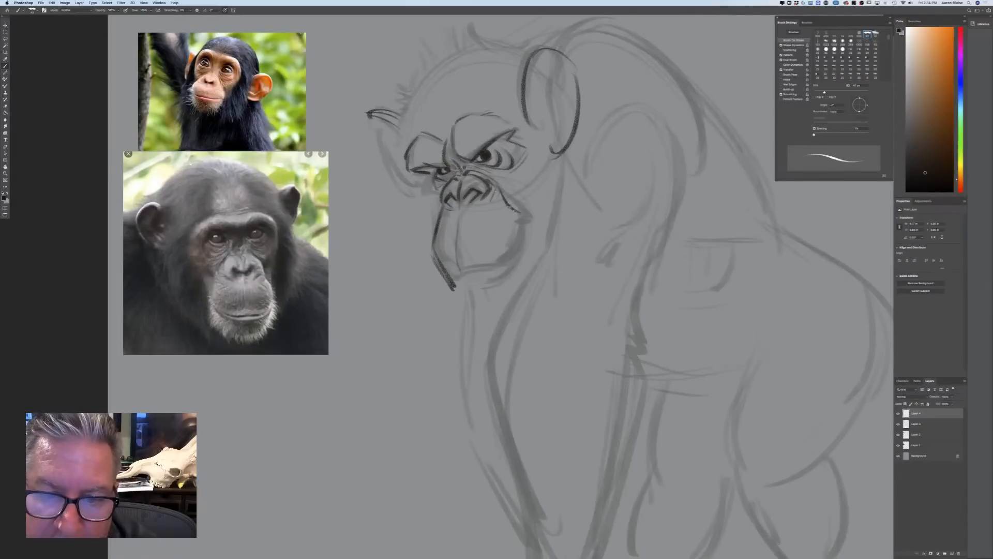
Draw the cheek contours beside both eyes and outline the rear edge of the muzzle down toward the chin
left_click_drag(529, 161, 510, 189)
left_click_drag(522, 178, 507, 204)
left_click_drag(530, 148, 512, 189)
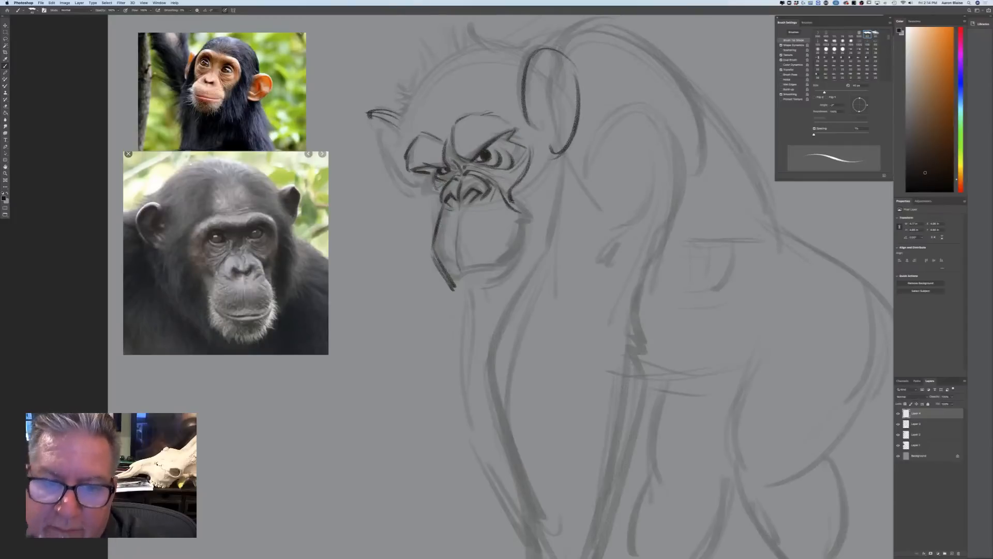
left_click_drag(429, 176, 440, 200)
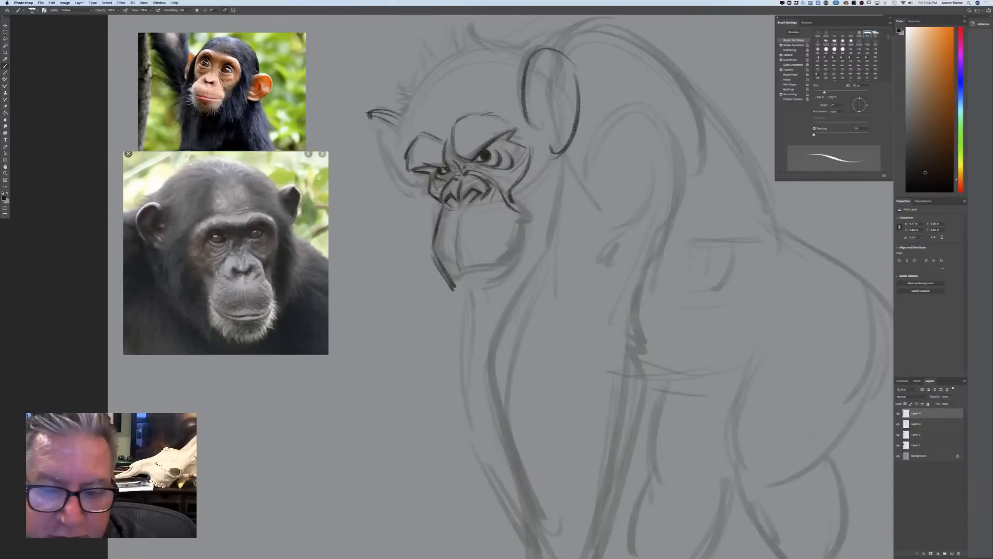
mouse_move(510, 207)
left_mouse_down()
mouse_move(525, 225)
mouse_move(504, 275)
left_mouse_up()
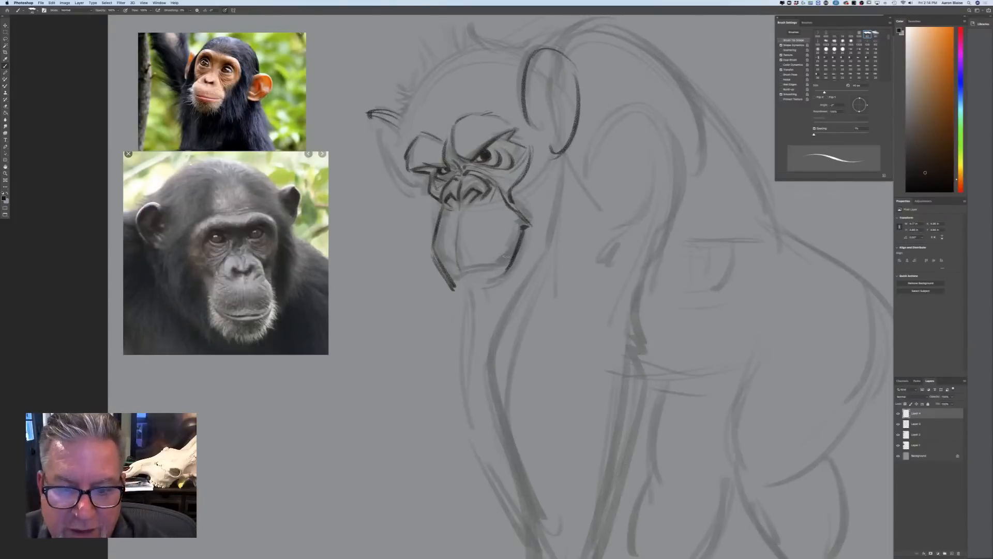
Draw the lower lip and chin beneath the muzzle, and line the outer cheek contours on both sides of the face
left_click_drag(474, 277, 491, 280)
left_click_drag(495, 275, 471, 278)
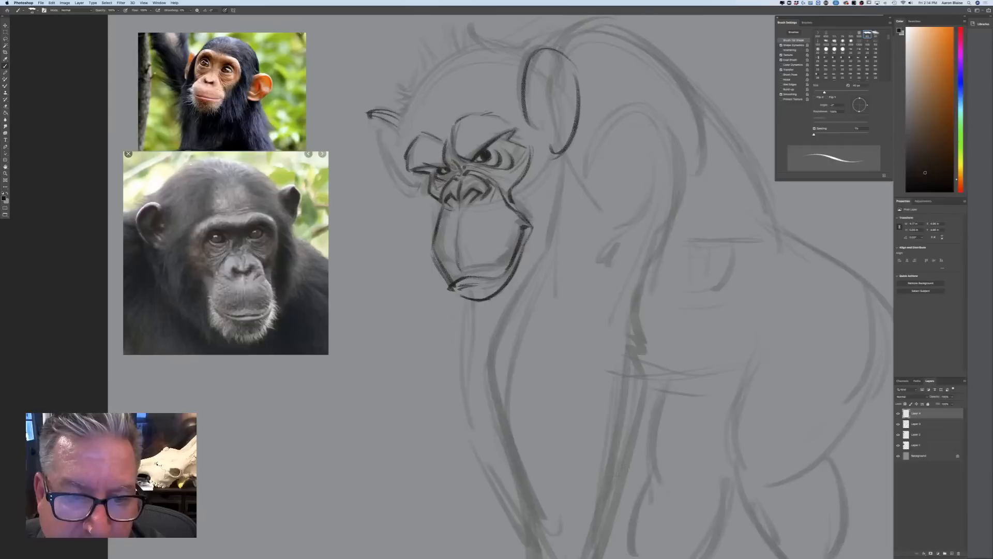
mouse_move(424, 184)
left_mouse_down()
mouse_move(418, 204)
mouse_move(436, 221)
left_mouse_up()
mouse_move(529, 110)
left_mouse_down()
mouse_move(564, 170)
mouse_move(540, 226)
left_mouse_up()
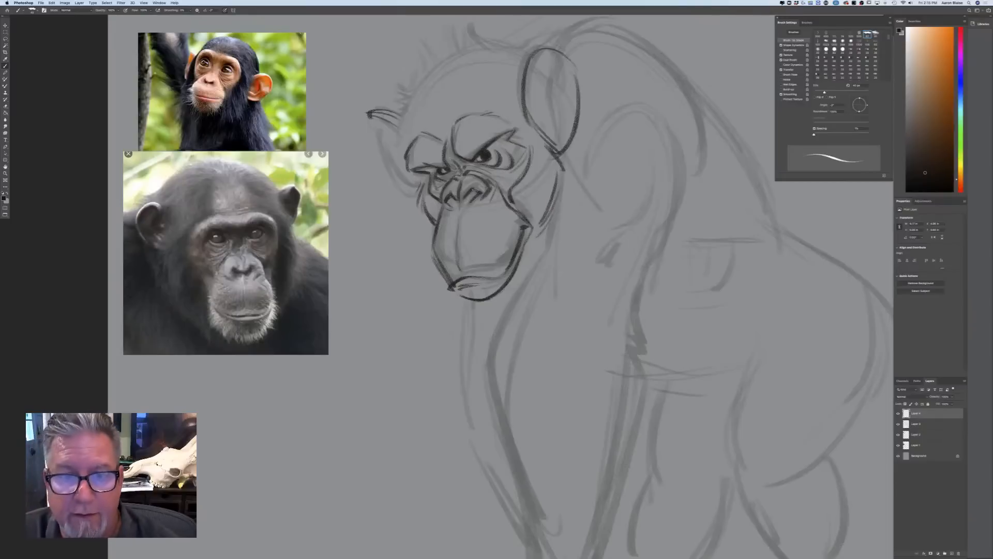
Refine the brow ridges with short strokes above the eyes and sketch the forehead's curved contours up toward the hairline
left_click_drag(518, 124, 493, 116)
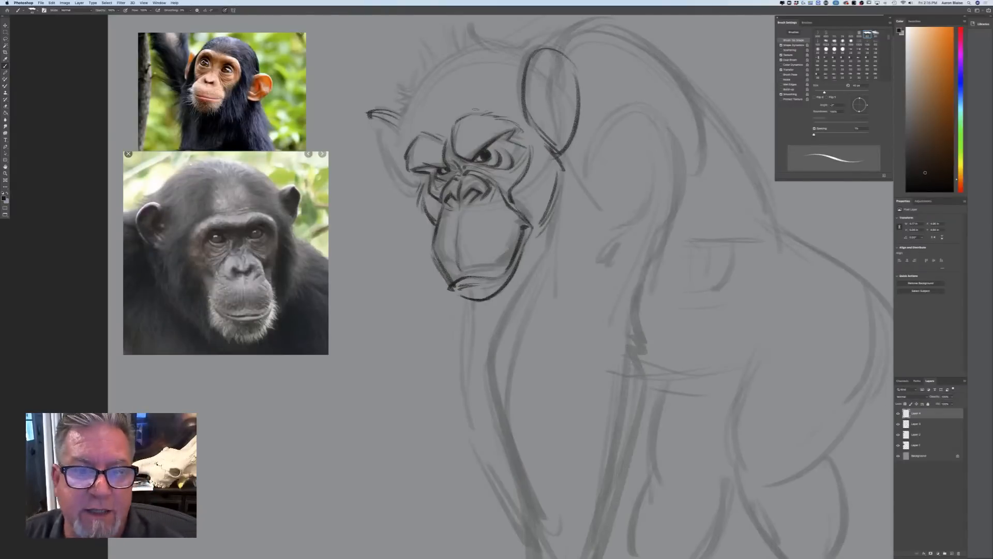
left_click_drag(464, 118, 453, 139)
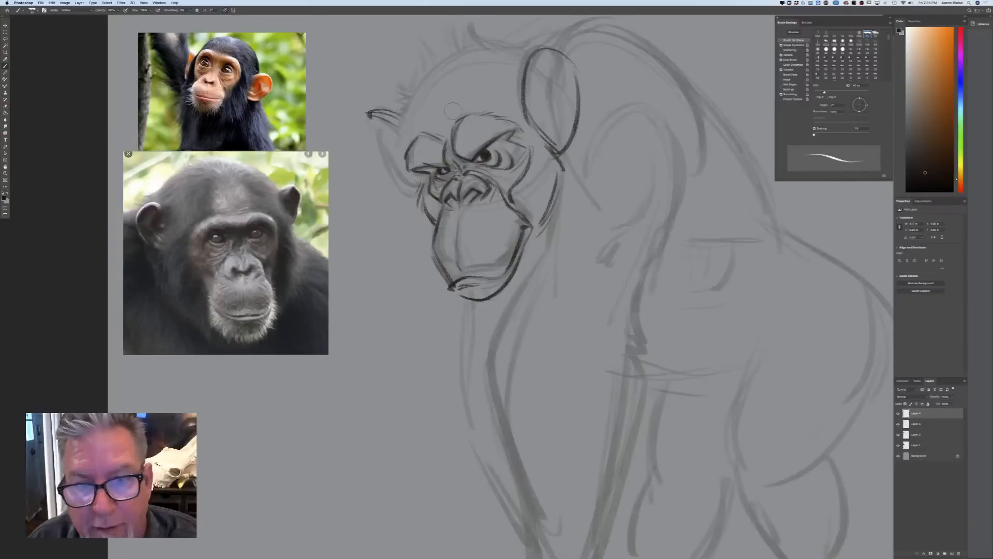
key("super+z")
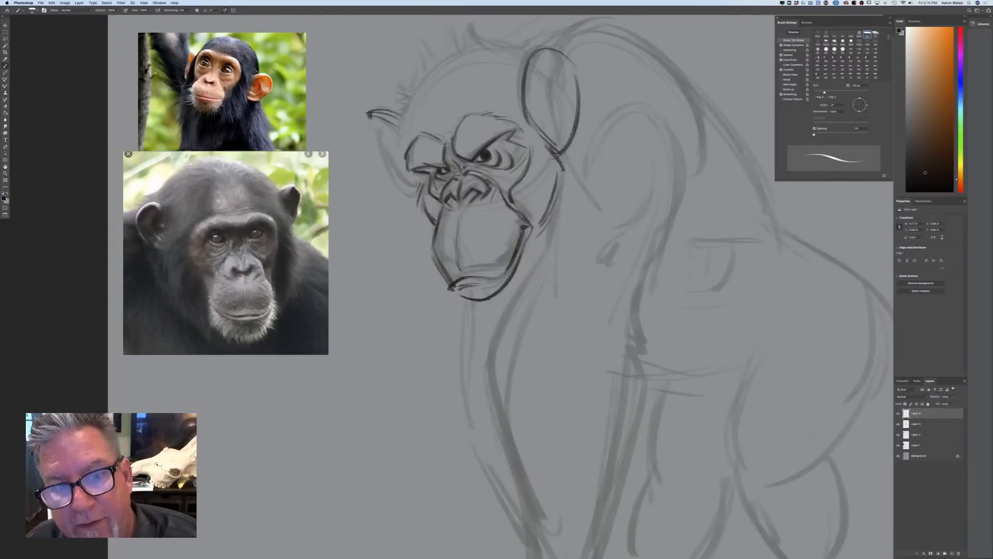
left_click_drag(469, 115, 455, 140)
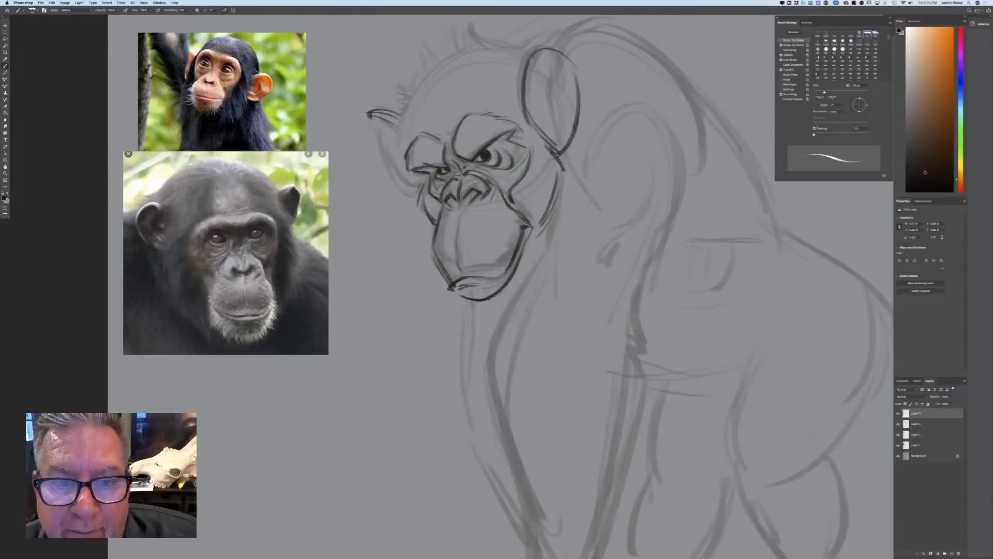
left_click_drag(453, 92, 446, 131)
mouse_move(477, 88)
left_mouse_down()
mouse_move(483, 107)
mouse_move(429, 127)
left_mouse_up()
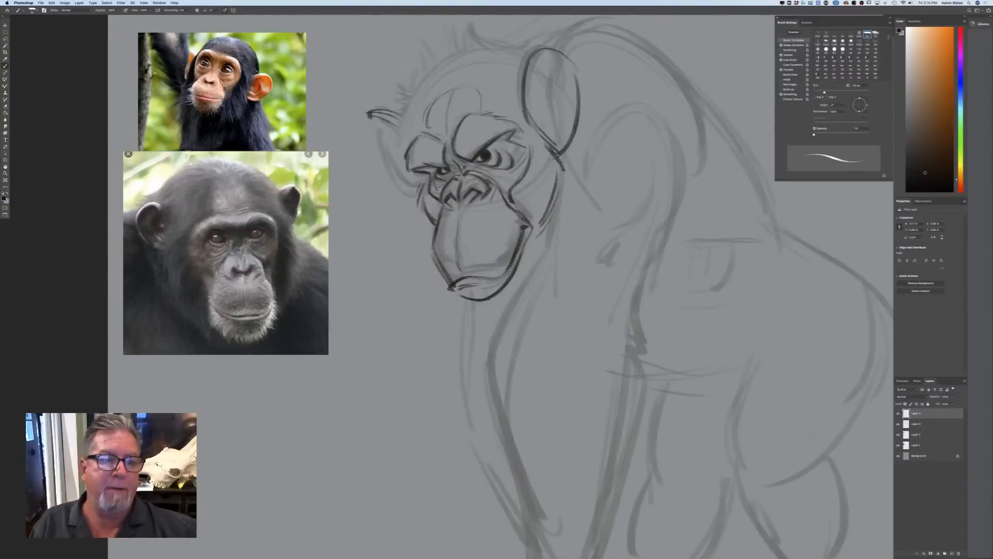
Draw short hair strokes along the front hairline, down the far temple, and over the crown toward the near ear
mouse_move(449, 83)
left_mouse_down()
mouse_move(458, 46)
mouse_move(451, 77)
mouse_move(439, 75)
left_mouse_up()
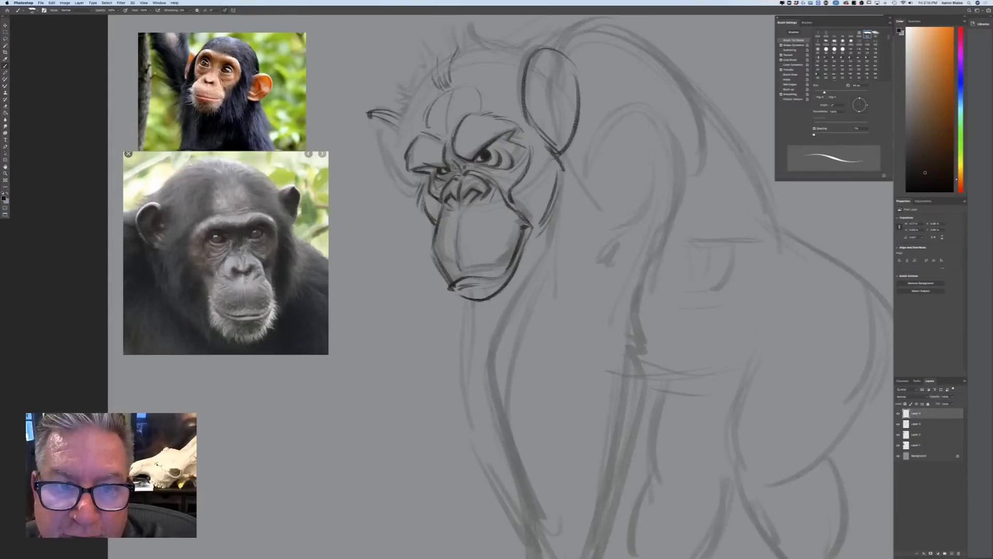
mouse_move(429, 98)
left_mouse_down()
mouse_move(418, 88)
mouse_move(408, 102)
left_mouse_up()
mouse_move(421, 107)
left_mouse_down()
mouse_move(406, 104)
mouse_move(406, 112)
mouse_move(402, 96)
mouse_move(398, 156)
mouse_move(413, 179)
left_mouse_up()
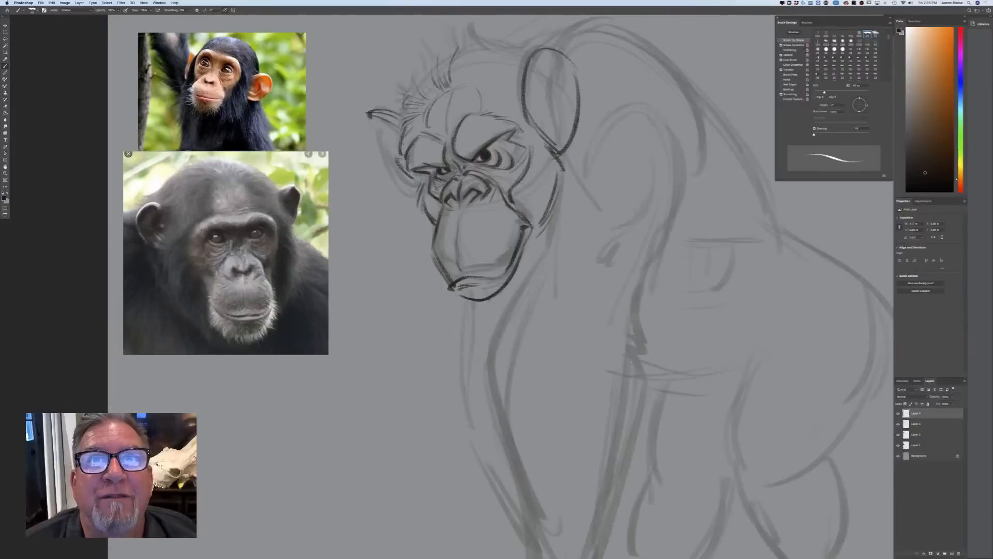
mouse_move(460, 49)
left_mouse_down()
mouse_move(482, 40)
mouse_move(482, 50)
left_mouse_up()
mouse_move(456, 82)
left_mouse_down()
mouse_move(461, 60)
mouse_move(489, 51)
left_mouse_up()
mouse_move(471, 72)
left_mouse_down()
mouse_move(491, 58)
mouse_move(514, 58)
mouse_move(512, 68)
left_mouse_up()
left_click_drag(484, 79, 504, 74)
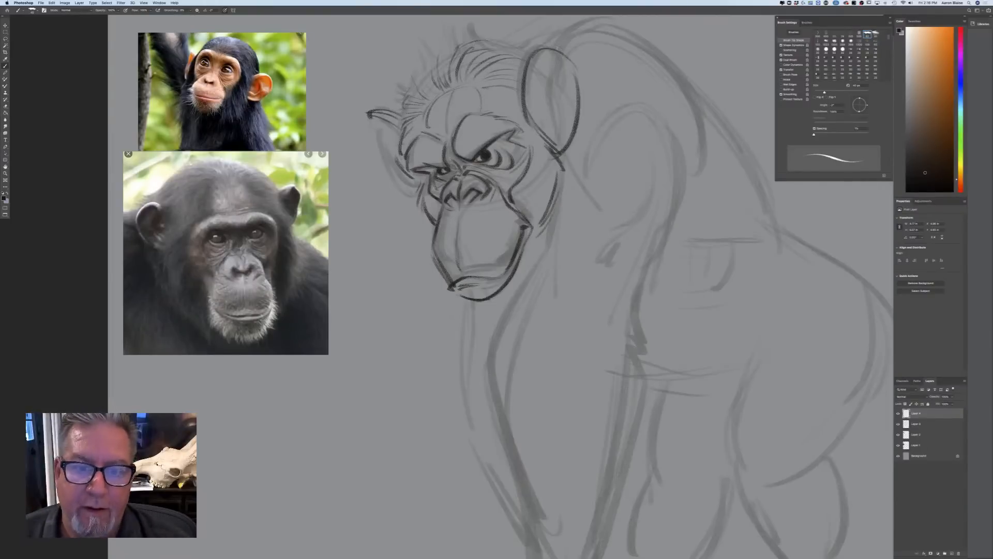
Add hair strokes from the near temple across the lower ear and darken the forehead hairline
mouse_move(503, 96)
left_mouse_down()
mouse_move(536, 116)
mouse_move(551, 144)
left_mouse_up()
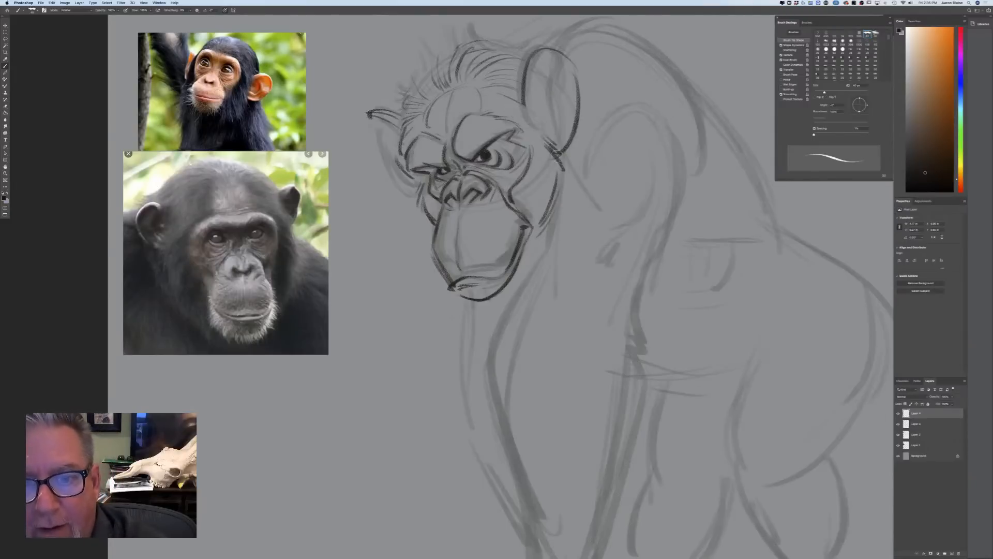
mouse_move(486, 95)
left_mouse_down()
mouse_move(560, 118)
mouse_move(564, 157)
mouse_move(491, 97)
left_mouse_up()
mouse_move(472, 81)
left_mouse_down()
mouse_move(486, 91)
mouse_move(463, 89)
left_mouse_up()
left_click_drag(457, 79, 462, 91)
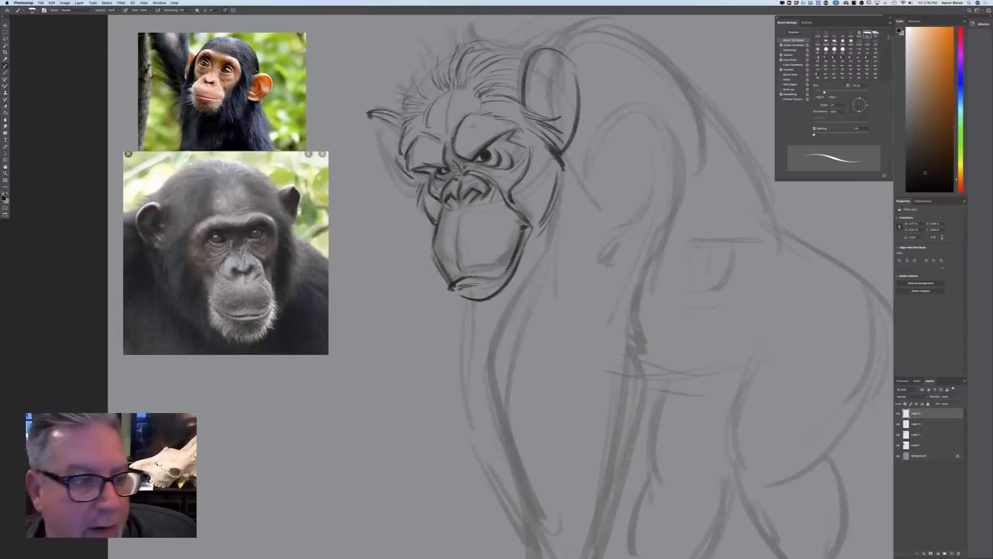
Add a crease above the far brow and wrinkles on the upper muzzle, and firm up the mouth line
mouse_move(448, 130)
left_mouse_down()
mouse_move(461, 108)
mouse_move(417, 131)
left_mouse_up()
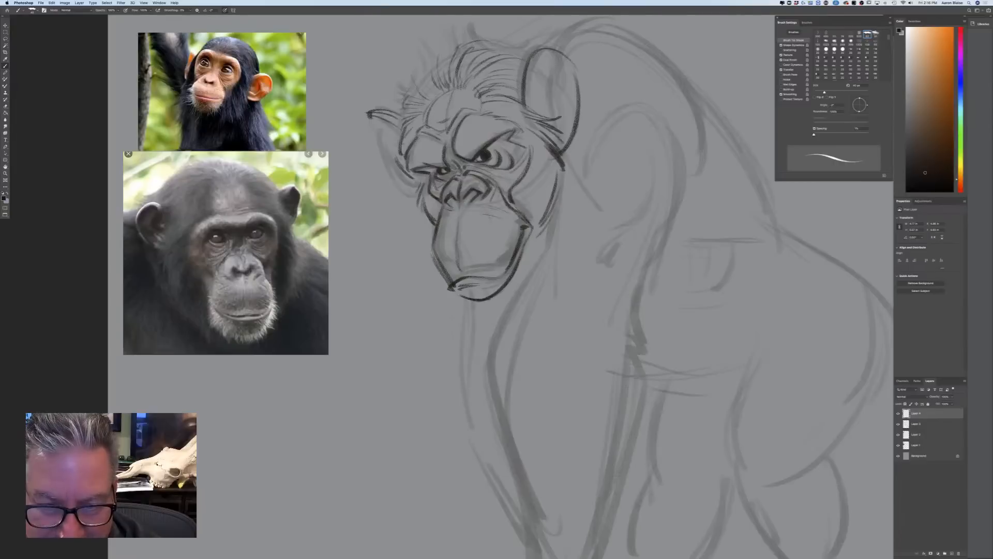
left_click_drag(502, 212, 510, 227)
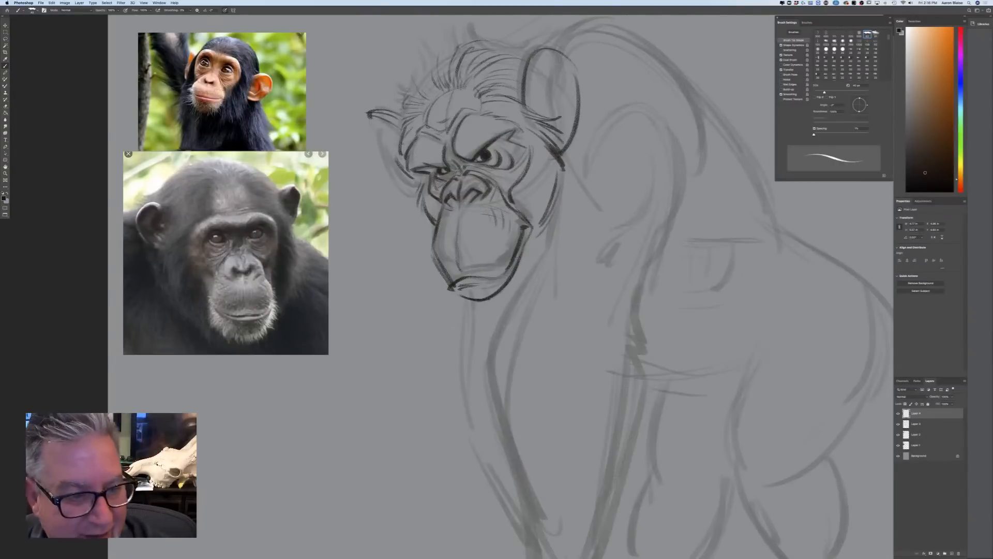
left_click_drag(508, 269, 454, 283)
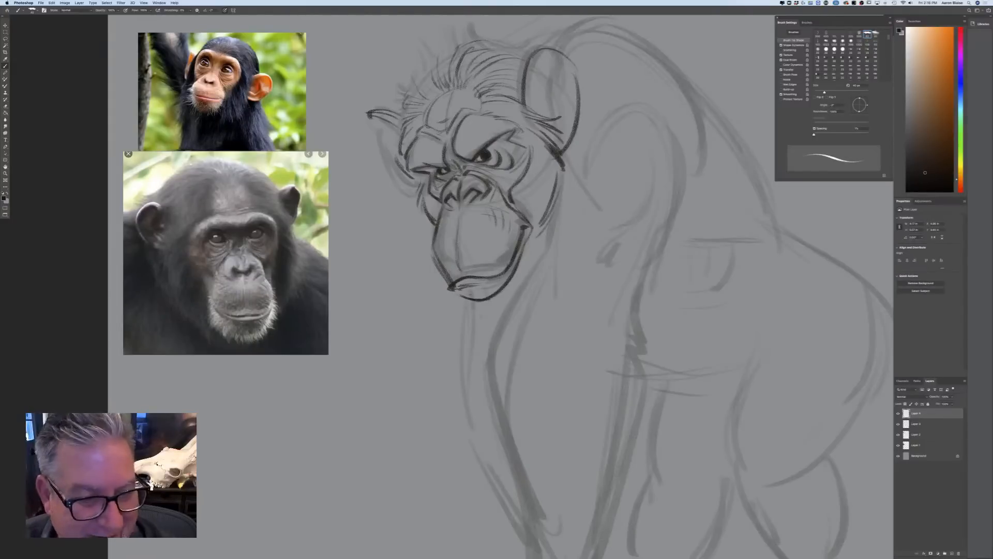
Draw short whiskers around the chin and along both sides of the lower jaw
left_click_drag(439, 266, 429, 271)
mouse_move(441, 274)
left_mouse_down()
mouse_move(428, 277)
mouse_move(448, 312)
mouse_move(483, 316)
mouse_move(508, 303)
left_mouse_up()
left_click_drag(511, 283, 522, 285)
mouse_move(518, 274)
left_mouse_down()
mouse_move(527, 280)
mouse_move(534, 261)
left_mouse_up()
left_click_drag(526, 248, 536, 251)
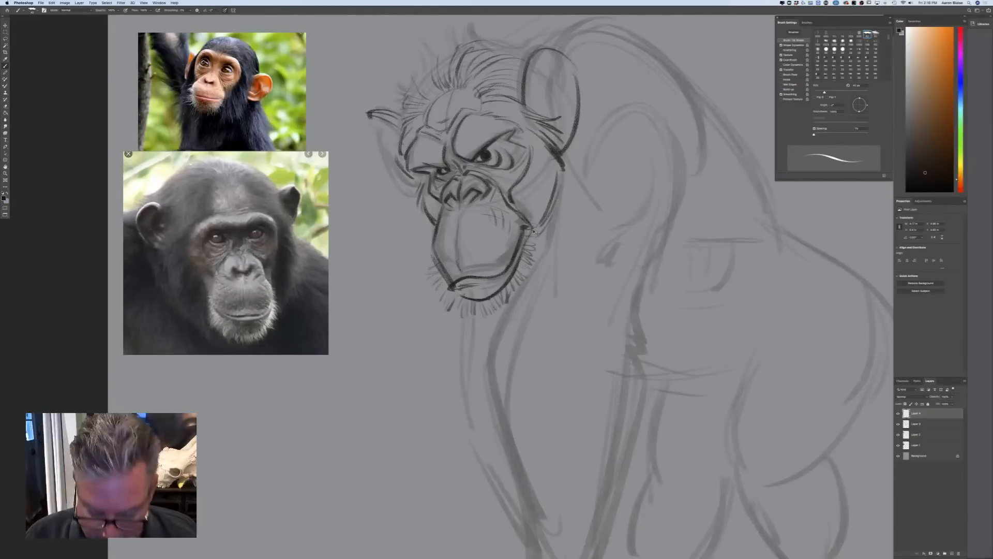
Complete the far ear's outline down to the side of the face
key("super+minus")
key("super+minus")
key("super+minus")
key("super+plus")
key("super+plus")
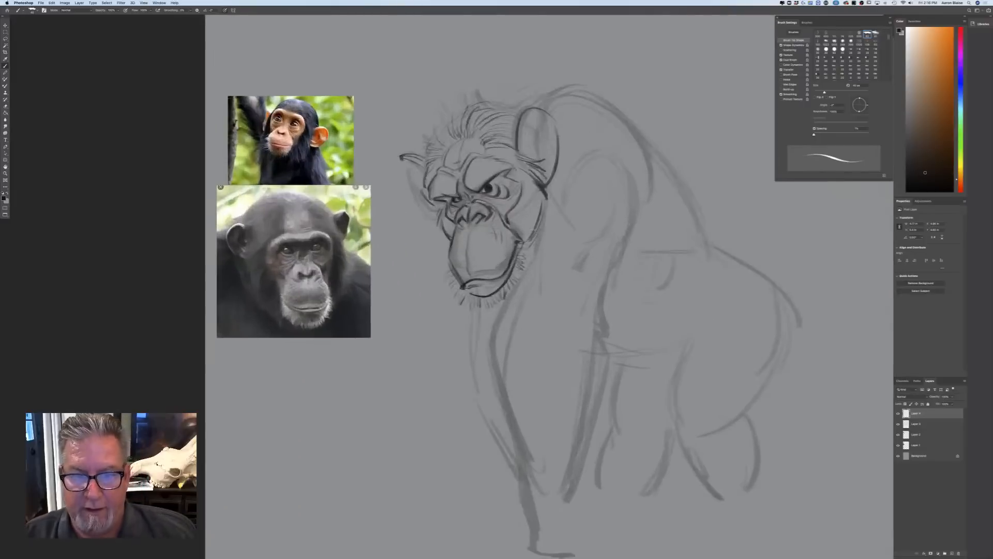
key("super+minus")
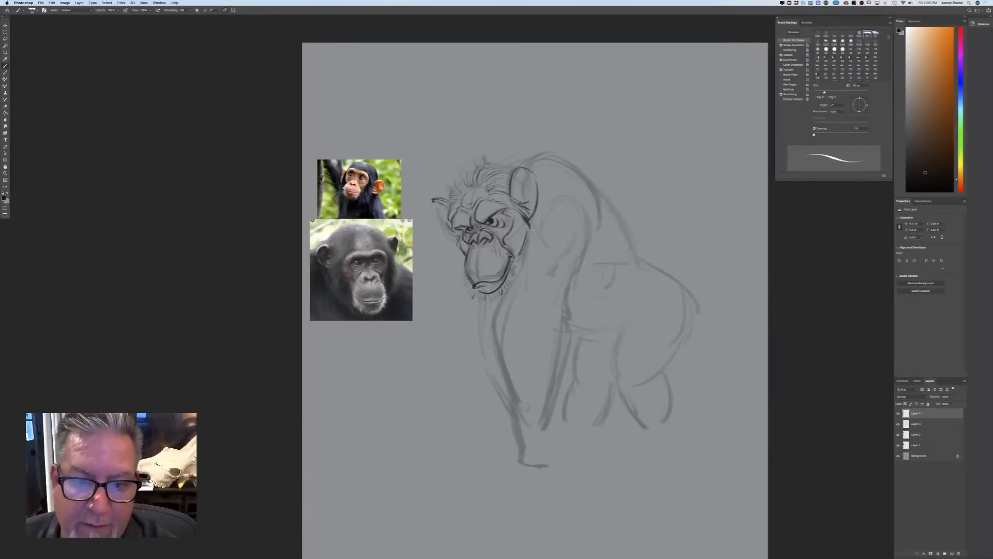
left_click_drag(438, 210, 460, 235)
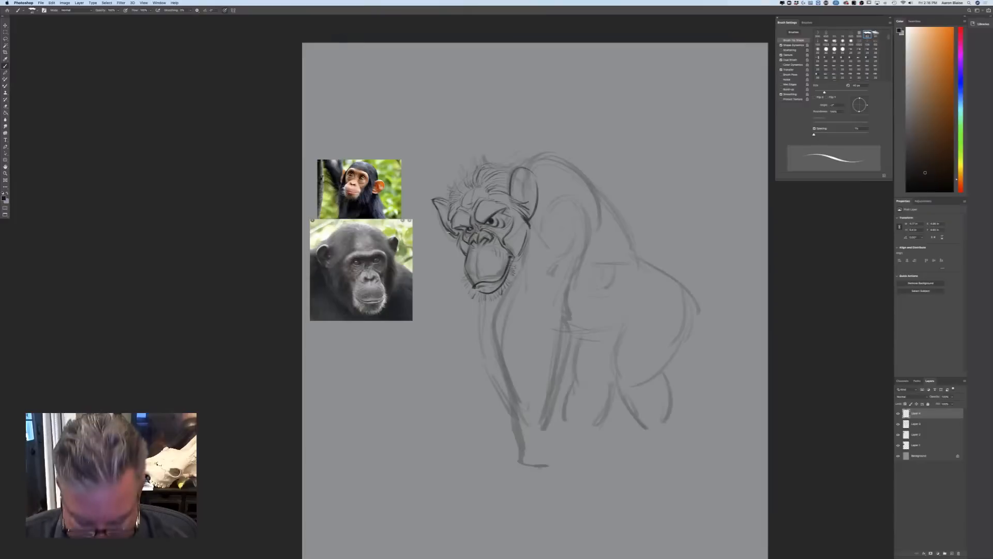
Select the faded sketch layer and, with a larger brush, rough in the crown, the hunched upper back and the neck edge
key("super+plus")
key("bracketright")
key("bracketright")
key("bracketright")
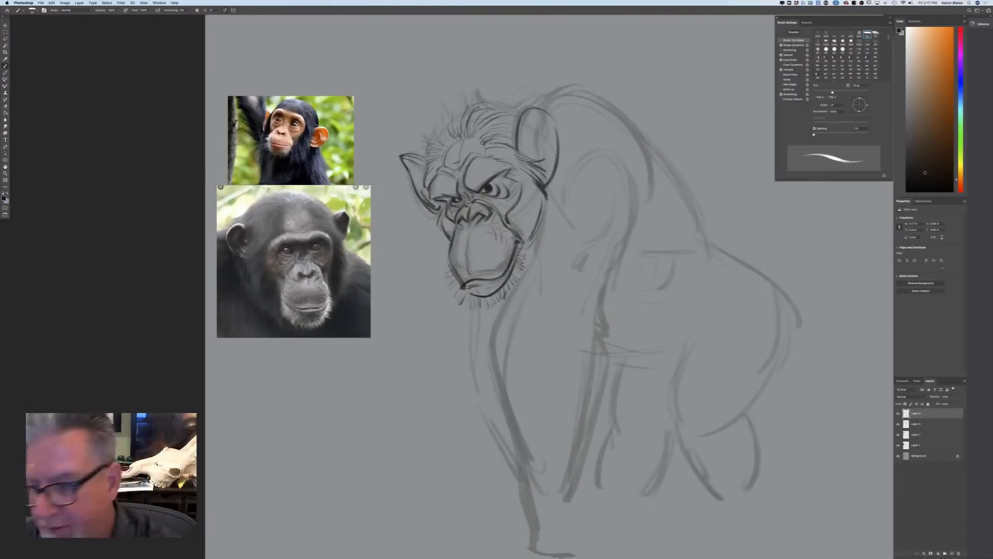
left_click(918, 424)
key("bracketright")
key("bracketright")
key("bracketright")
key("bracketright")
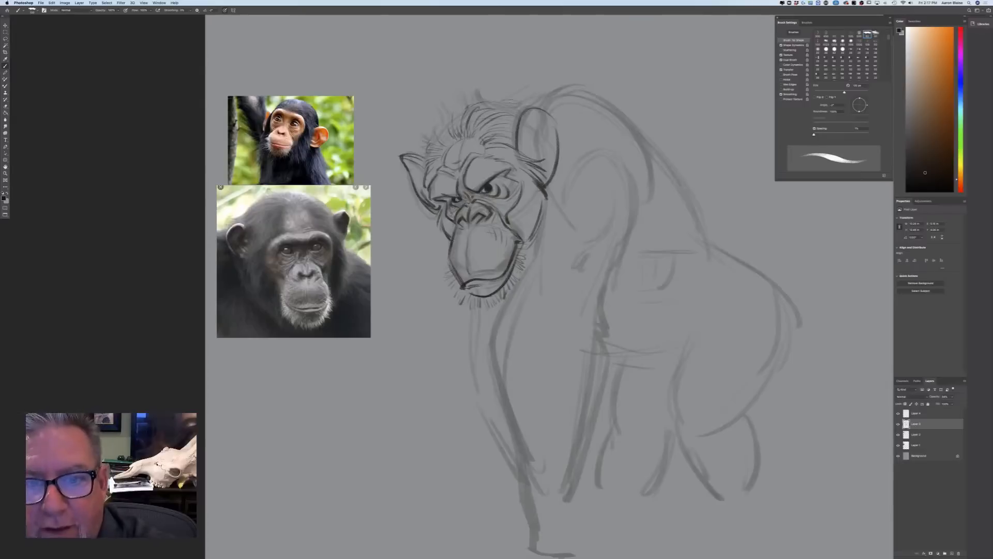
mouse_move(521, 98)
left_mouse_down()
mouse_move(507, 108)
mouse_move(575, 80)
mouse_move(668, 147)
left_mouse_up()
mouse_move(495, 94)
left_mouse_down()
mouse_move(450, 101)
mouse_move(439, 132)
left_mouse_up()
mouse_move(530, 98)
left_mouse_down()
mouse_move(564, 87)
mouse_move(662, 147)
left_mouse_up()
mouse_move(580, 94)
left_mouse_down()
mouse_move(552, 119)
mouse_move(538, 266)
left_mouse_up()
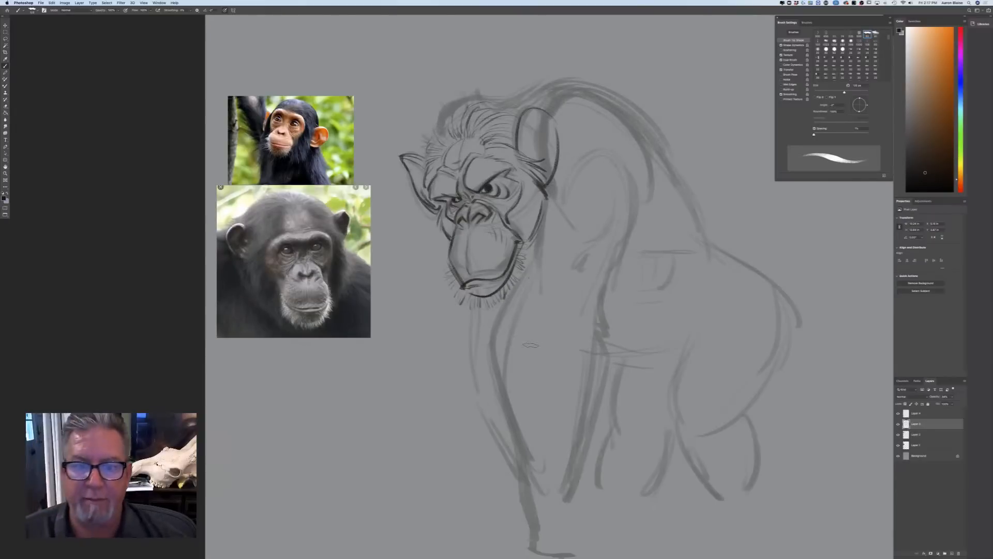
Extend the rough back line over the lower back and down around the rump
mouse_move(653, 160)
left_mouse_down()
mouse_move(663, 201)
mouse_move(711, 266)
left_mouse_up()
mouse_move(705, 226)
left_mouse_down()
mouse_move(723, 282)
mouse_move(796, 320)
left_mouse_up()
mouse_move(722, 268)
left_mouse_down()
mouse_move(792, 360)
mouse_move(780, 408)
left_mouse_up()
Sketch the near arm's elbow and thicken the contours of its upper arm and forearm
left_click_drag(305, 387, 271, 265)
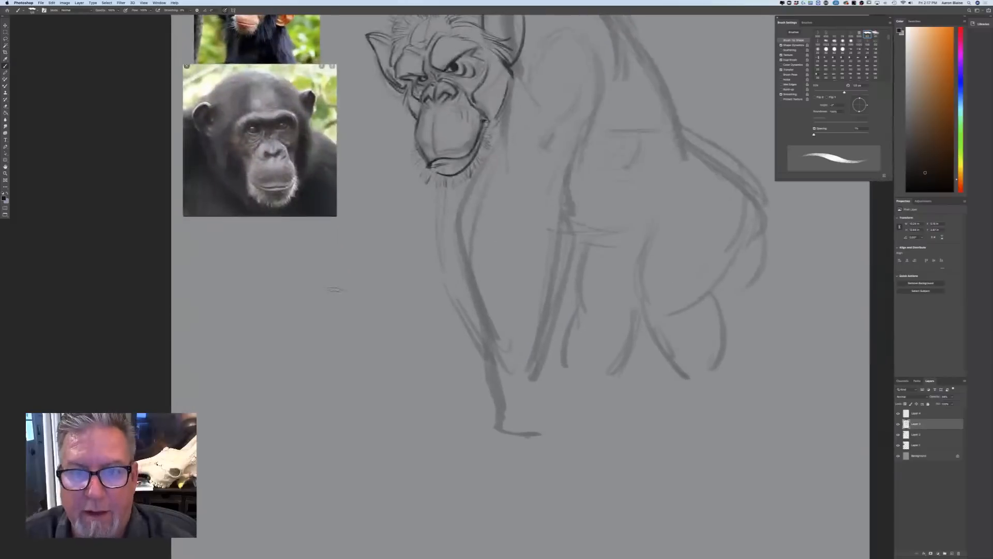
mouse_move(538, 155)
left_mouse_down()
mouse_move(542, 207)
mouse_move(562, 176)
left_mouse_up()
left_click_drag(526, 219, 563, 213)
left_click_drag(540, 181, 556, 193)
left_click_drag(547, 168, 557, 178)
mouse_move(475, 187)
left_mouse_down()
mouse_move(496, 139)
mouse_move(453, 249)
mouse_move(509, 400)
left_mouse_up()
mouse_move(569, 223)
left_mouse_down()
mouse_move(534, 411)
mouse_move(501, 368)
left_mouse_up()
left_click_drag(436, 240, 460, 309)
Block in the near hand's wrist and curled knuckles resting on the ground
left_click_drag(509, 386, 503, 414)
mouse_move(485, 371)
left_mouse_down()
mouse_move(506, 460)
mouse_move(523, 472)
mouse_move(563, 472)
left_mouse_up()
left_click_drag(503, 474, 570, 469)
mouse_move(573, 469)
left_mouse_down()
mouse_move(579, 438)
mouse_move(561, 427)
left_mouse_up()
mouse_move(573, 431)
left_mouse_down()
mouse_move(566, 450)
mouse_move(539, 434)
left_mouse_up()
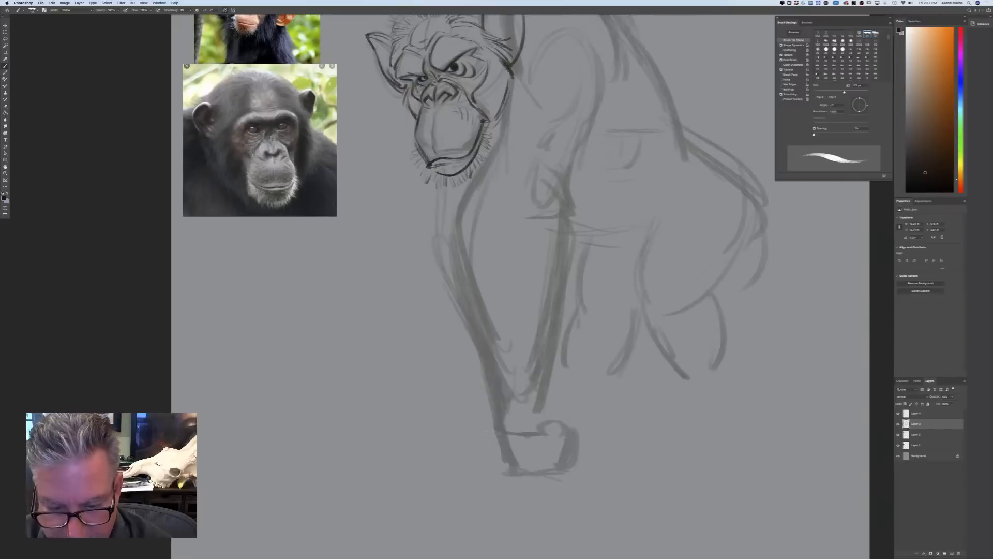
Sketch the far arm from below the chin to the wrist and block in its hand on the ground
left_click_drag(431, 206, 420, 247)
left_click_drag(429, 188, 421, 235)
left_click_drag(434, 170, 418, 260)
left_click_drag(416, 230, 444, 361)
mouse_move(417, 298)
left_mouse_down()
mouse_move(440, 374)
mouse_move(439, 431)
left_mouse_up()
left_click_drag(478, 397, 446, 388)
mouse_move(448, 392)
left_mouse_down()
mouse_move(434, 473)
mouse_move(422, 476)
mouse_move(500, 473)
mouse_move(491, 472)
left_mouse_up()
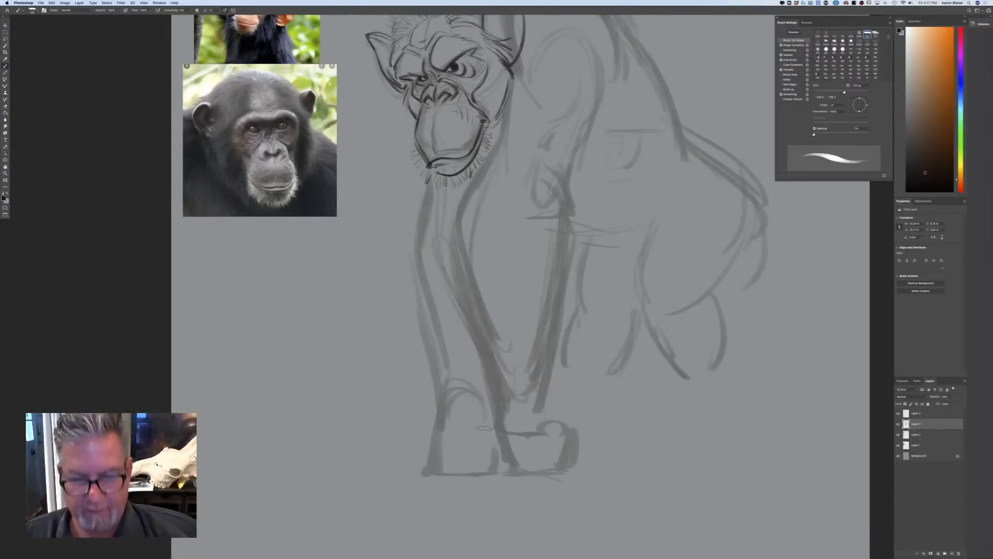
Erase the old belly, rump and hind legs from the rough sketch
key("super+0")
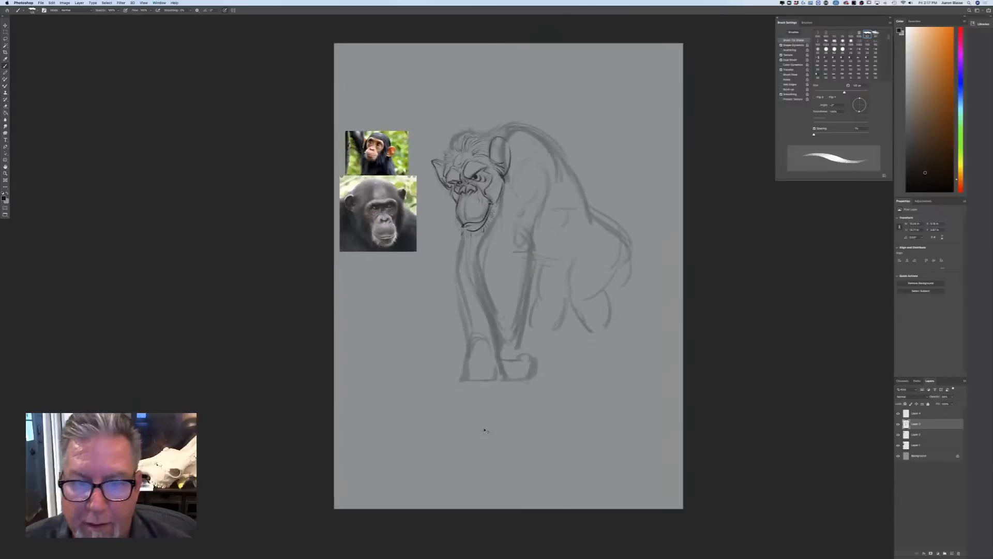
key("super+equal")
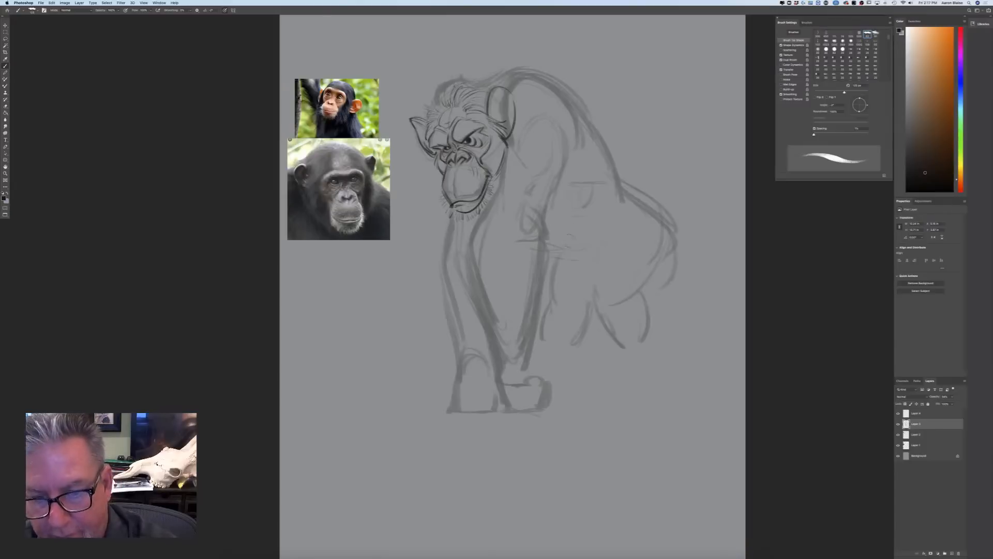
left_click_drag(550, 321, 650, 315)
left_click_drag(661, 207, 675, 272)
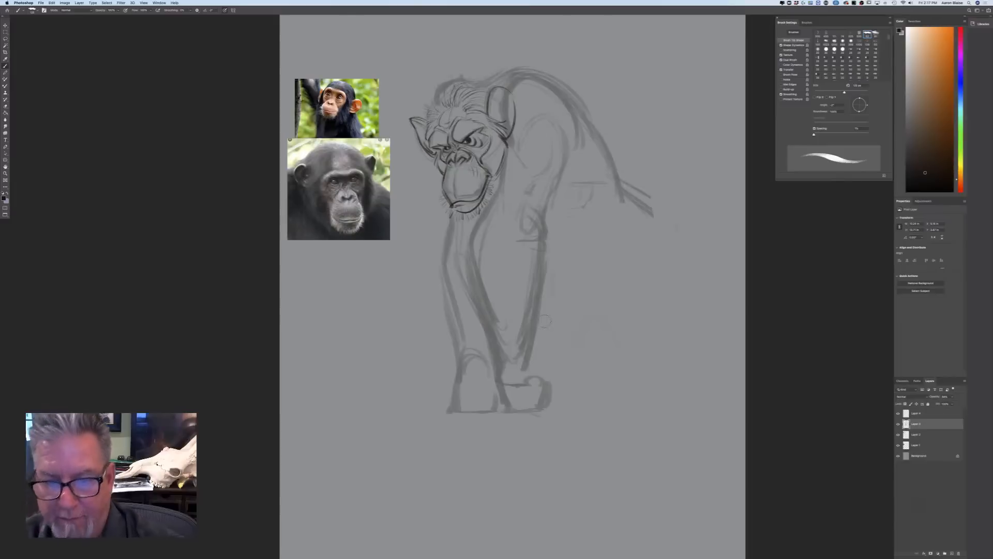
Redraw the lower back, rump and near thigh closer to the arms, and start the front of the shin
mouse_move(609, 163)
left_mouse_down()
mouse_move(624, 231)
mouse_move(672, 276)
mouse_move(667, 308)
mouse_move(639, 341)
left_mouse_up()
mouse_move(665, 278)
left_mouse_down()
mouse_move(652, 325)
mouse_move(636, 299)
mouse_move(603, 300)
mouse_move(588, 354)
mouse_move(618, 360)
left_mouse_up()
mouse_move(595, 304)
left_mouse_down()
mouse_move(584, 348)
mouse_move(604, 398)
left_mouse_up()
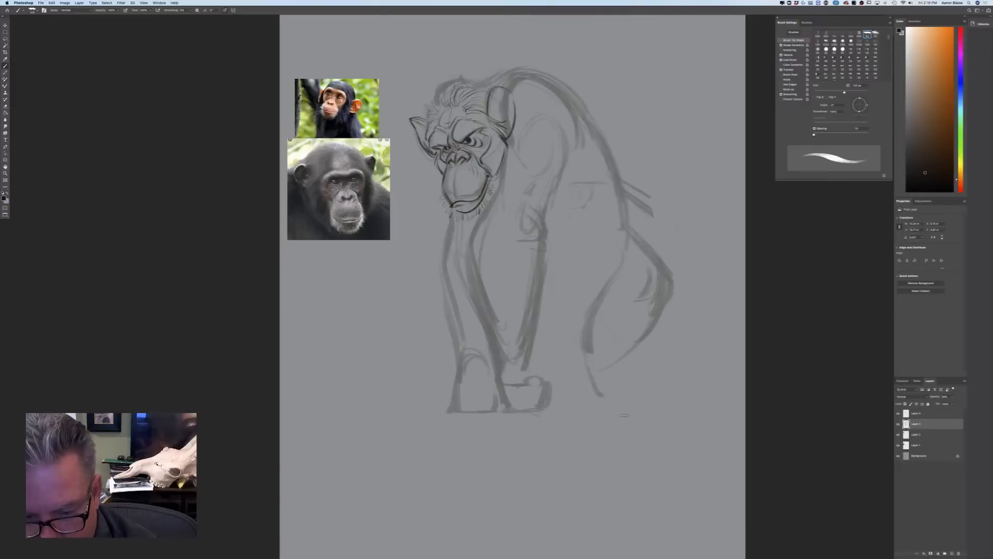
Sketch the near lower leg and flat foot, and add the belly line with the far hind leg and foot behind it
left_click_drag(633, 355, 665, 408)
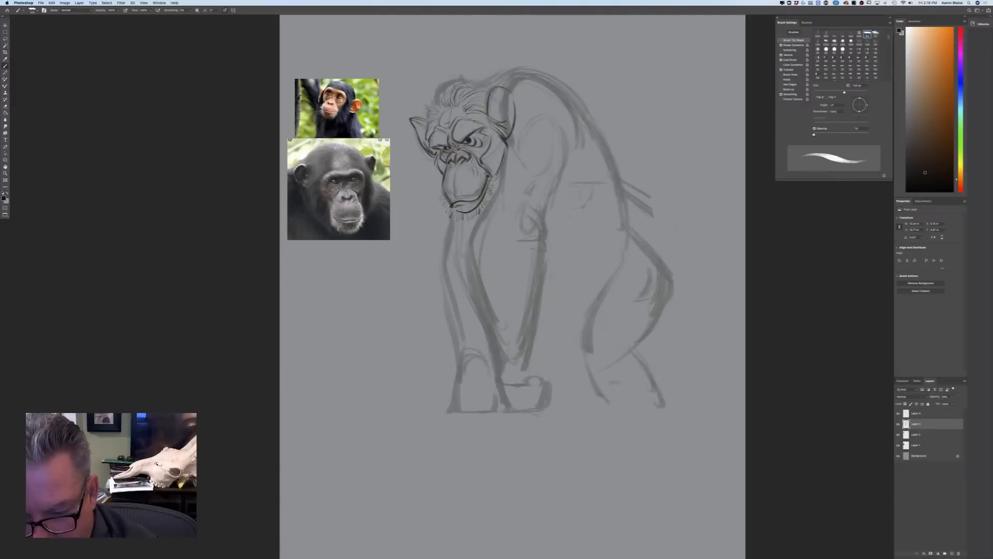
mouse_move(596, 412)
left_mouse_down()
mouse_move(651, 414)
mouse_move(632, 417)
left_mouse_up()
left_click_drag(654, 315, 628, 351)
left_click_drag(585, 354, 608, 403)
left_click_drag(633, 353, 669, 412)
mouse_move(615, 393)
left_mouse_down()
mouse_move(647, 408)
mouse_move(589, 410)
left_mouse_up()
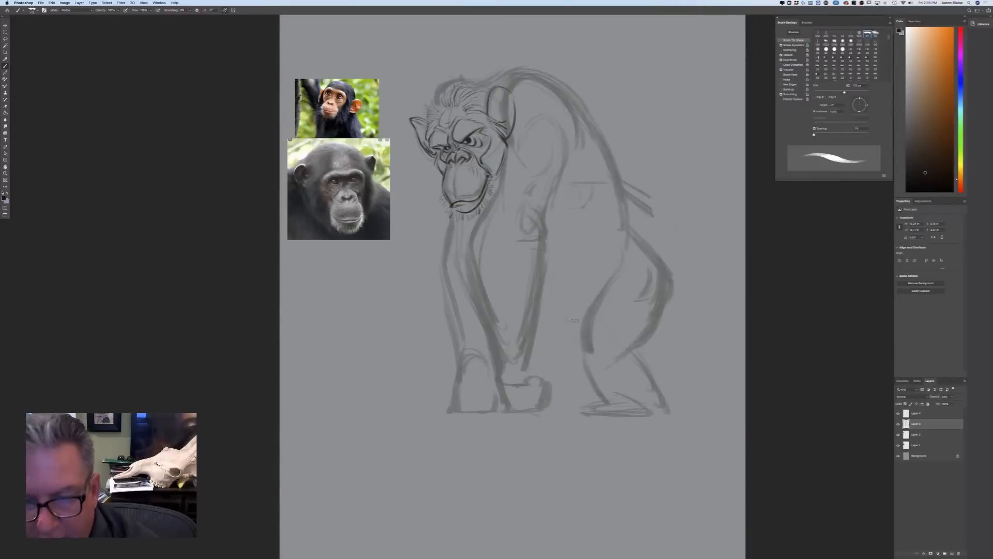
mouse_move(562, 288)
left_mouse_down()
mouse_move(560, 344)
mouse_move(551, 312)
mouse_move(549, 334)
mouse_move(565, 351)
mouse_move(564, 395)
mouse_move(559, 359)
mouse_move(595, 399)
left_mouse_up()
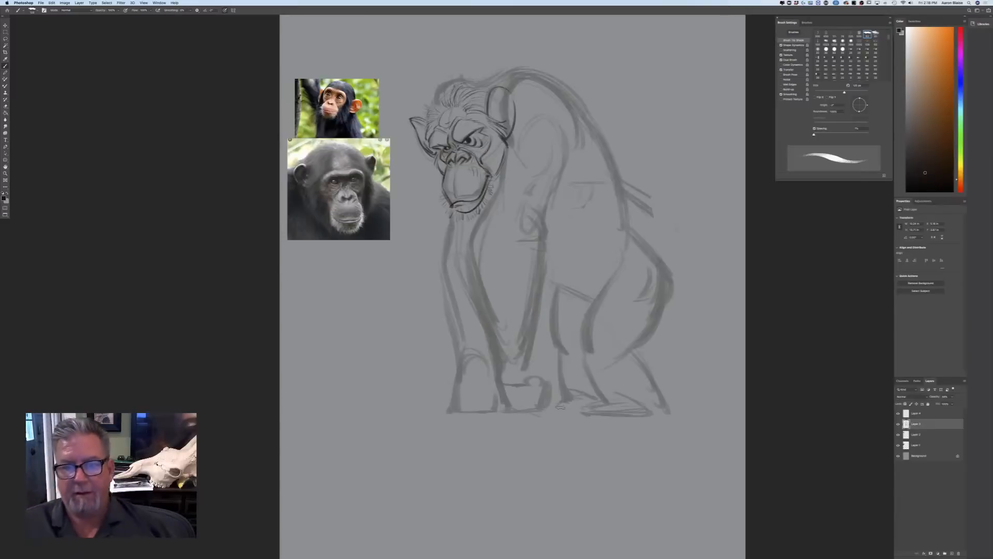
mouse_move(561, 398)
left_mouse_down()
mouse_move(549, 408)
mouse_move(580, 413)
mouse_move(543, 410)
left_mouse_up()
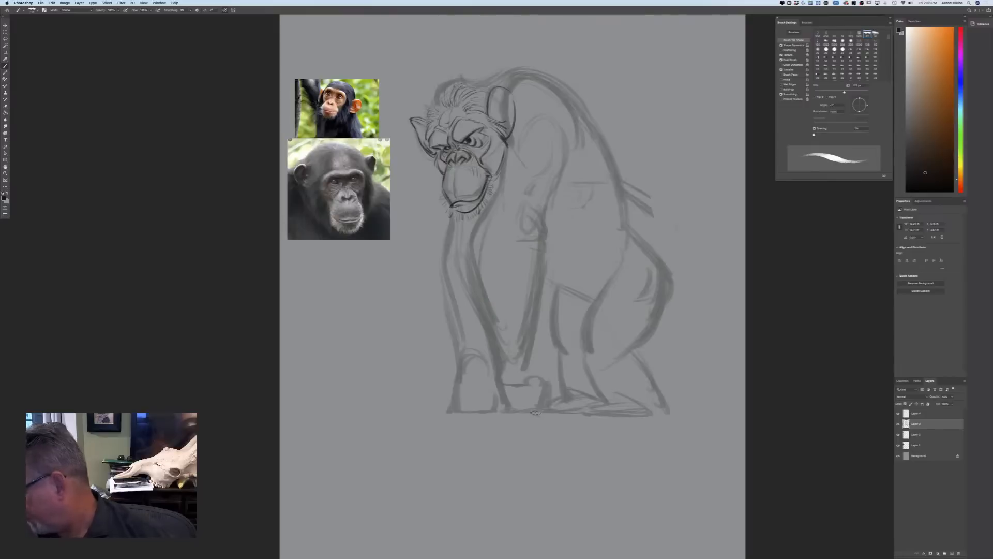
Strengthen the near shoulder and arm contours, and rework the far arm's outline and the near wrist
left_click_drag(563, 128, 548, 203)
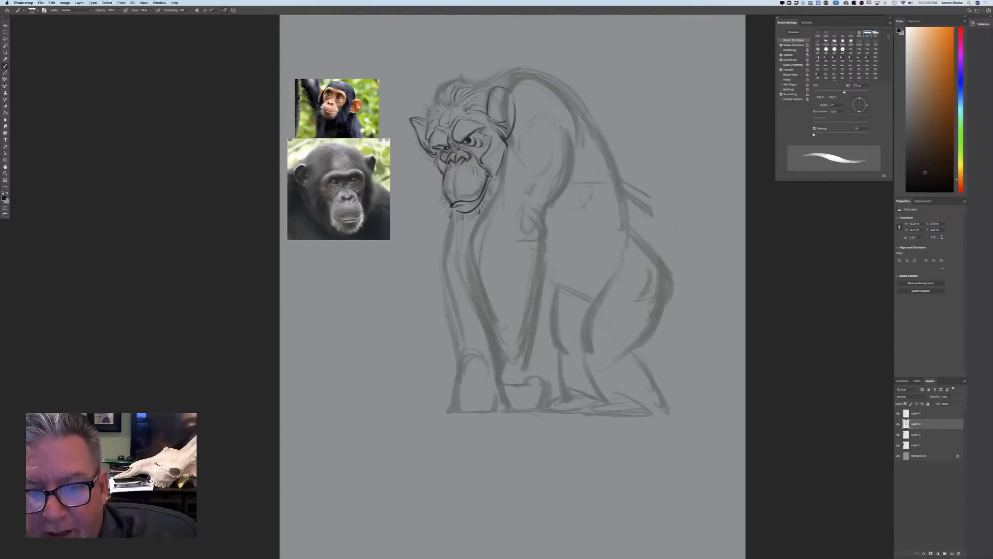
left_click_drag(543, 238, 549, 285)
mouse_move(500, 179)
left_mouse_down()
mouse_move(478, 219)
mouse_move(504, 343)
left_mouse_up()
mouse_move(449, 216)
left_mouse_down()
mouse_move(436, 259)
mouse_move(447, 331)
mouse_move(496, 384)
mouse_move(531, 391)
left_mouse_up()
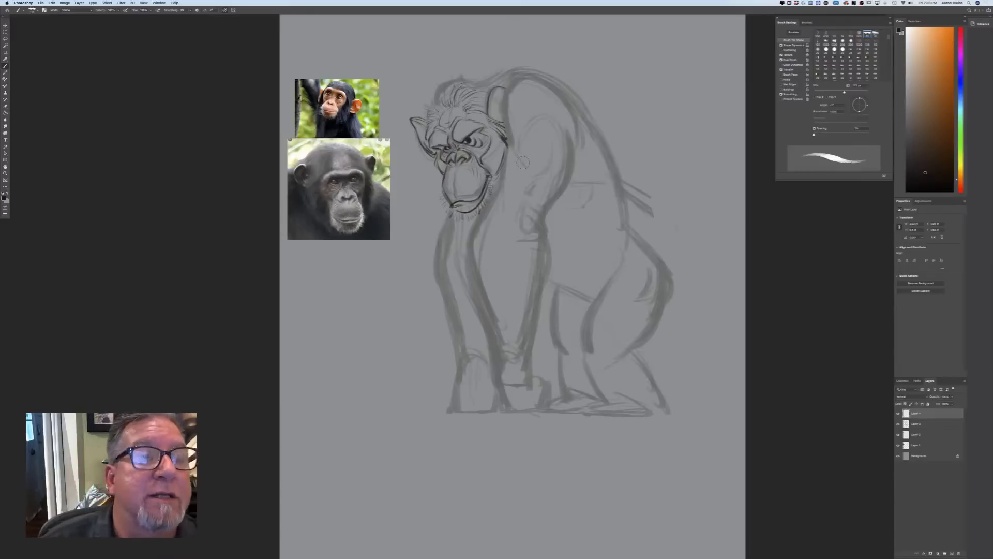
Draw clean, ragged fur contours over the nape, shoulder hump and upper back with a smaller dark brush
key("super+plus")
left_click_drag(523, 162, 531, 338)
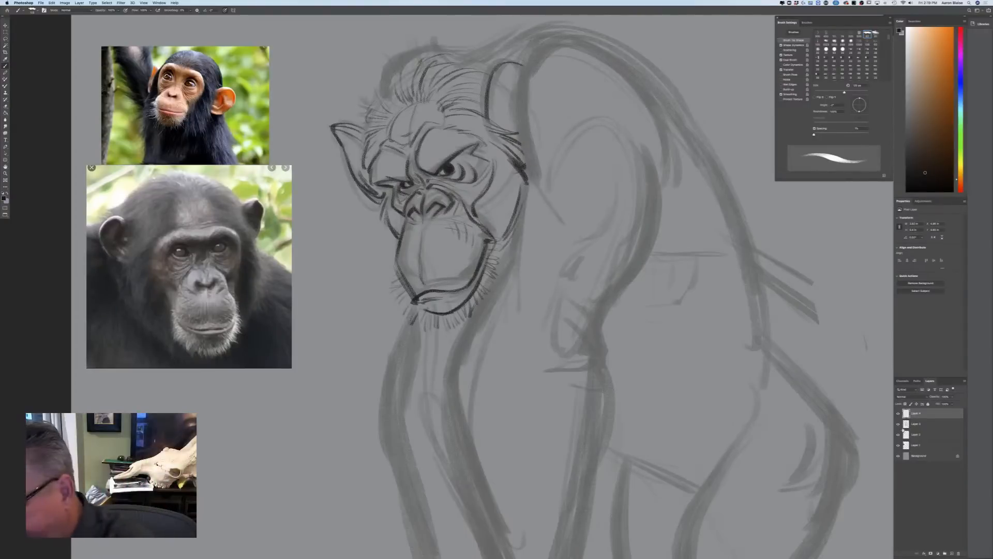
key("bracketleft")
key("bracketleft")
key("bracketleft")
key("bracketleft")
key("bracketleft")
key("bracketleft")
key("bracketleft")
key("bracketleft")
key("bracketleft")
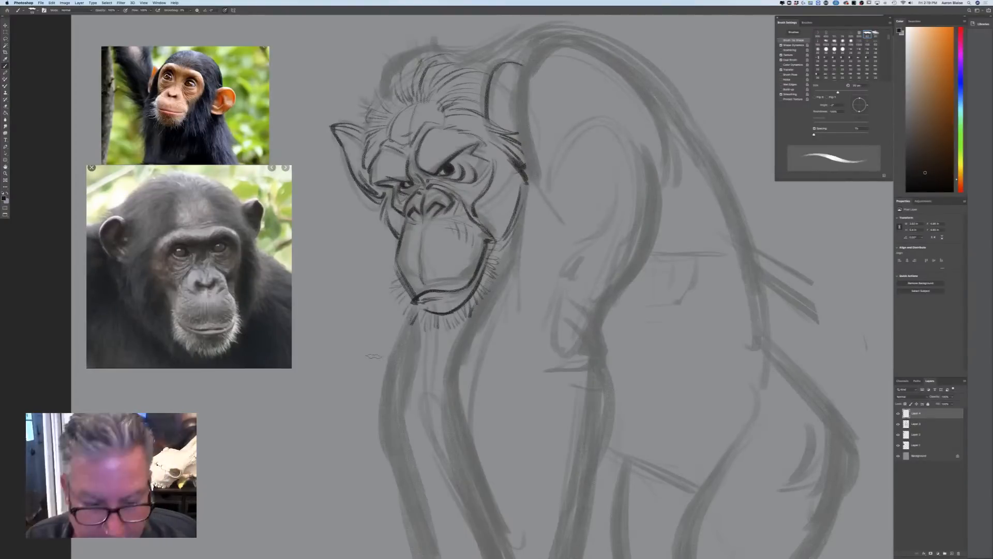
mouse_move(425, 54)
left_mouse_down()
mouse_move(451, 58)
mouse_move(393, 81)
mouse_move(366, 123)
left_mouse_up()
left_click_drag(366, 104, 360, 144)
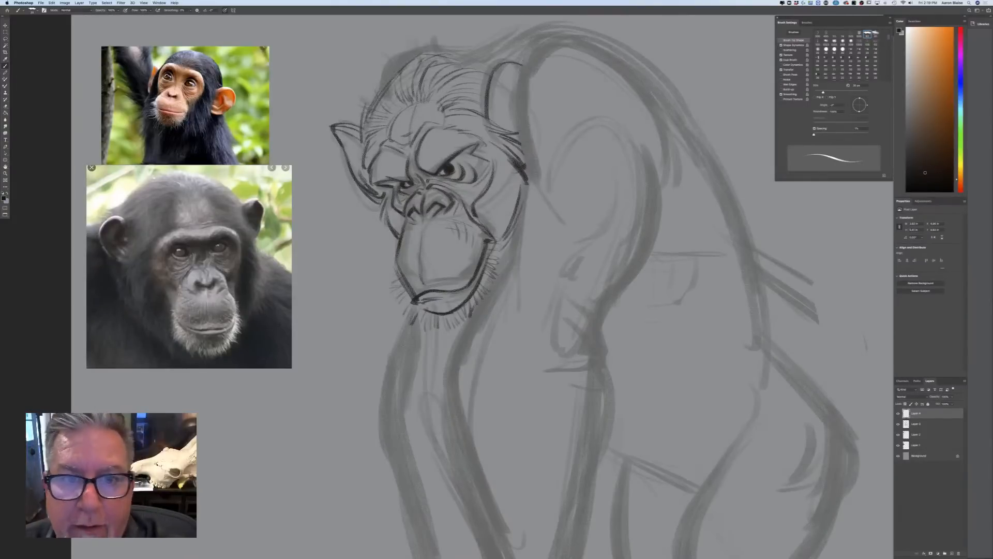
mouse_move(463, 56)
left_mouse_down()
mouse_move(490, 38)
mouse_move(573, 20)
mouse_move(603, 27)
mouse_move(640, 46)
mouse_move(696, 129)
left_mouse_up()
left_click_drag(644, 70, 713, 159)
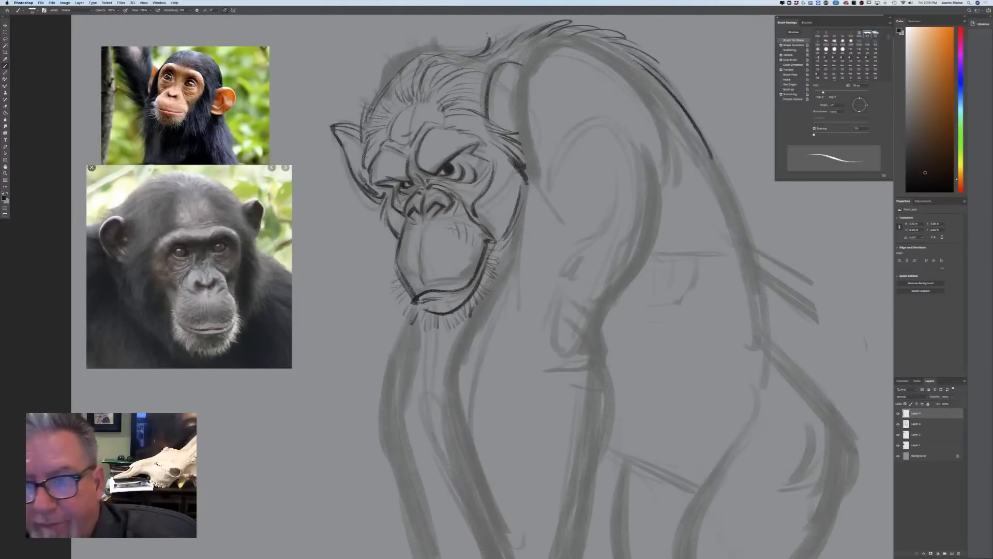
key("super+minus")
key("super+minus")
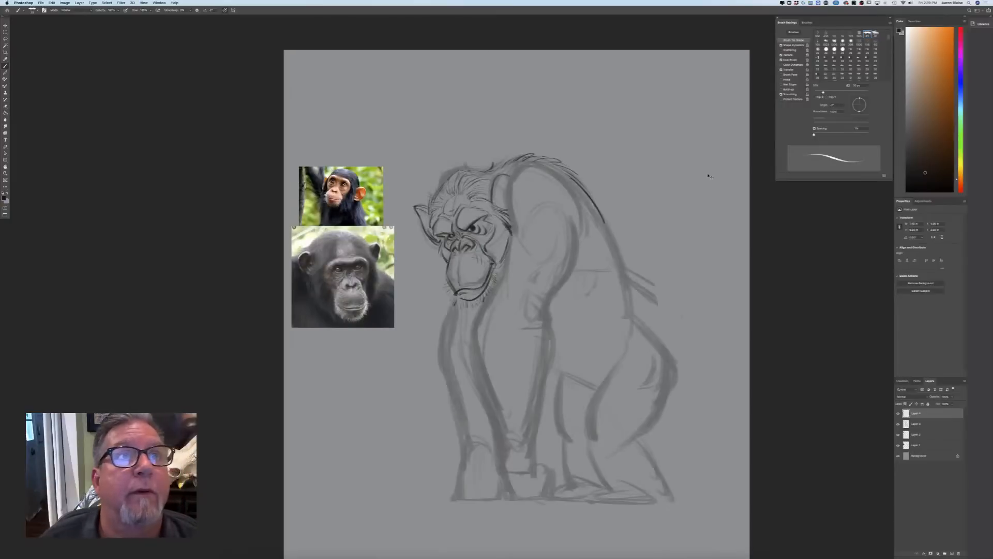
Add dark tufts of hair along the crown and the side of the chimpanzee's head
key("super+plus")
left_click_drag(116, 343, 87, 355)
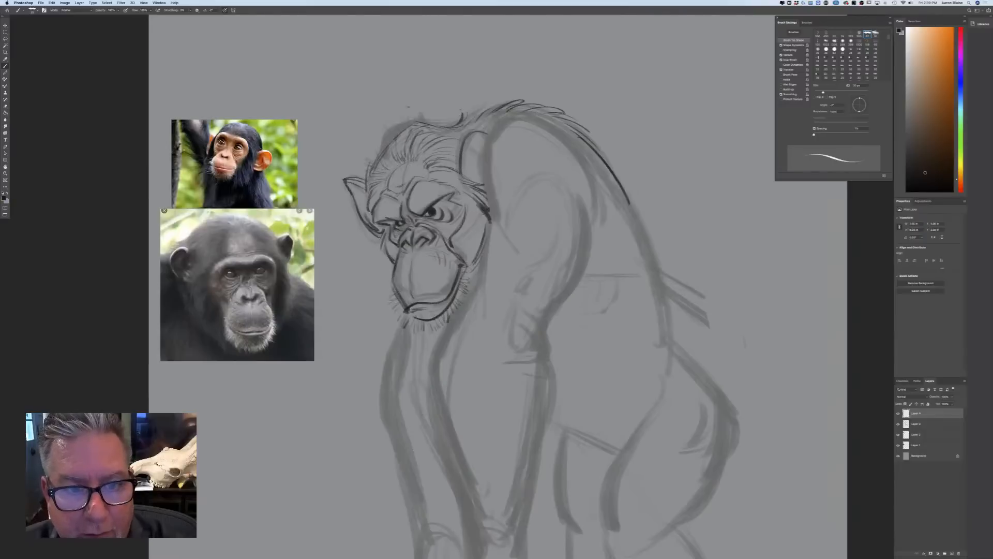
mouse_move(412, 127)
left_mouse_down()
mouse_move(376, 167)
mouse_move(395, 162)
mouse_move(378, 170)
left_mouse_up()
mouse_move(404, 110)
left_mouse_down()
mouse_move(417, 120)
mouse_move(385, 124)
left_mouse_up()
left_click_drag(397, 123, 378, 152)
Draw the shoulder edge behind the jaw and the ragged chest fur running from below the chin between the arms
mouse_move(489, 137)
left_mouse_down()
mouse_move(494, 205)
mouse_move(473, 289)
mouse_move(437, 336)
left_mouse_up()
mouse_move(465, 307)
left_mouse_down()
mouse_move(430, 340)
mouse_move(427, 416)
left_mouse_up()
left_click_drag(440, 357, 445, 442)
left_click_drag(437, 397, 456, 460)
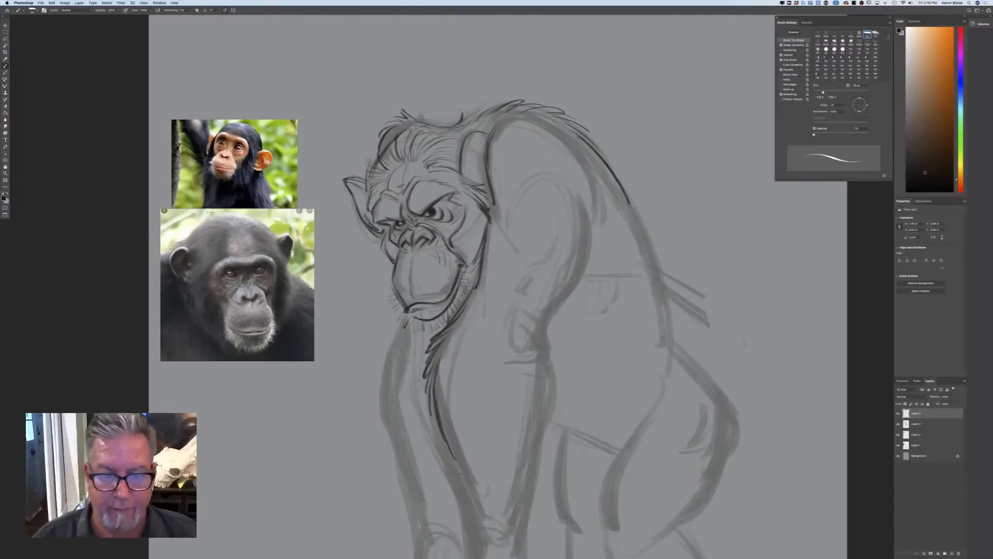
Draw the fur behind the near armpit, the back of the upper arm and the shaggy tufts at the elbow
mouse_move(592, 201)
left_mouse_down()
mouse_move(595, 242)
mouse_move(609, 258)
left_mouse_up()
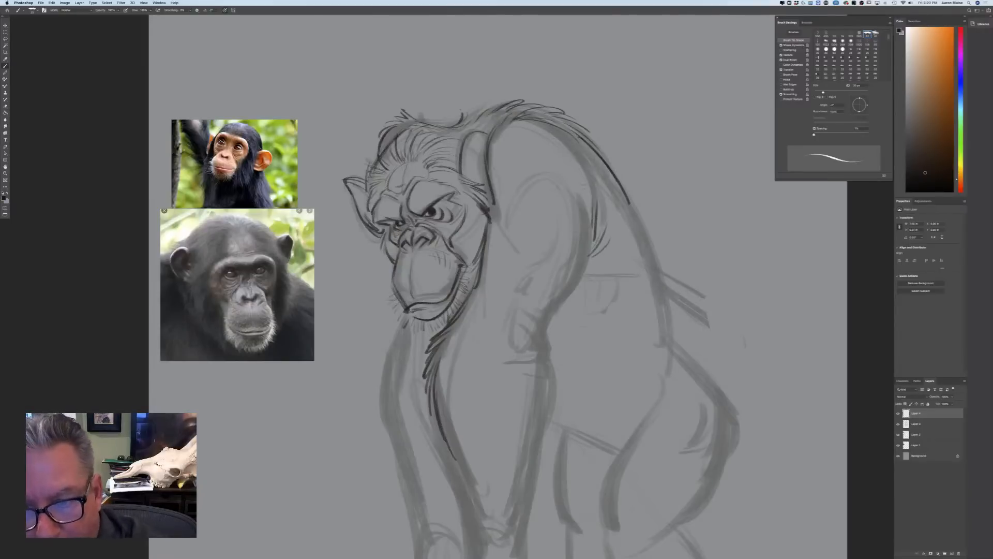
mouse_move(589, 220)
left_mouse_down()
mouse_move(588, 273)
mouse_move(550, 319)
left_mouse_up()
mouse_move(567, 234)
left_mouse_down()
mouse_move(550, 266)
mouse_move(562, 241)
mouse_move(525, 280)
left_mouse_up()
mouse_move(551, 316)
left_mouse_down()
mouse_move(546, 356)
mouse_move(574, 381)
mouse_move(569, 414)
left_mouse_up()
left_click_drag(547, 378, 563, 422)
mouse_move(550, 385)
left_mouse_down()
mouse_move(553, 436)
mouse_move(510, 314)
left_mouse_up()
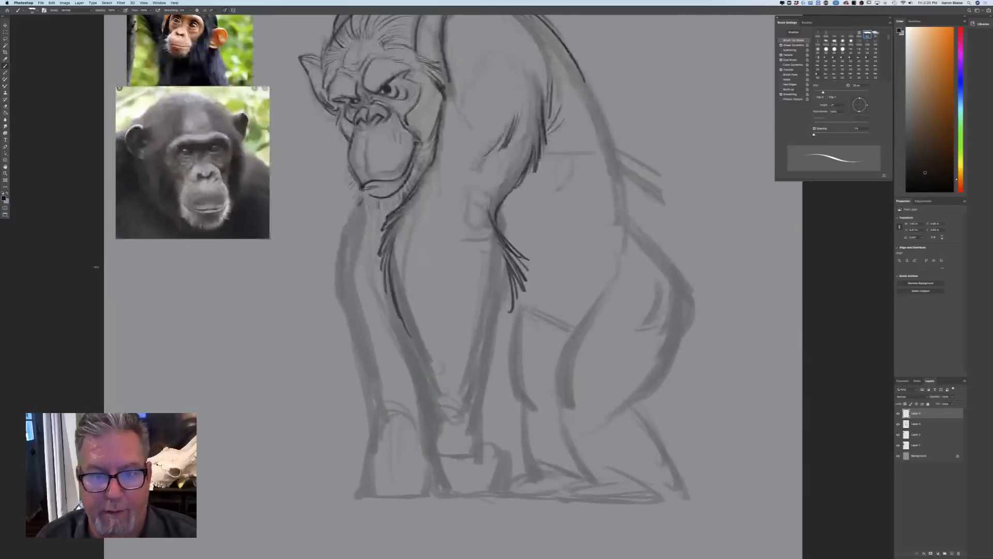
Define the near forearm with inner-elbow creases, a back contour down to the wrist, and long fur strokes inside
left_click_drag(466, 209, 461, 248)
left_click_drag(464, 204, 454, 253)
mouse_move(511, 283)
left_mouse_down()
mouse_move(507, 334)
mouse_move(480, 382)
left_mouse_up()
left_click_drag(507, 310, 483, 409)
left_click_drag(407, 299, 478, 383)
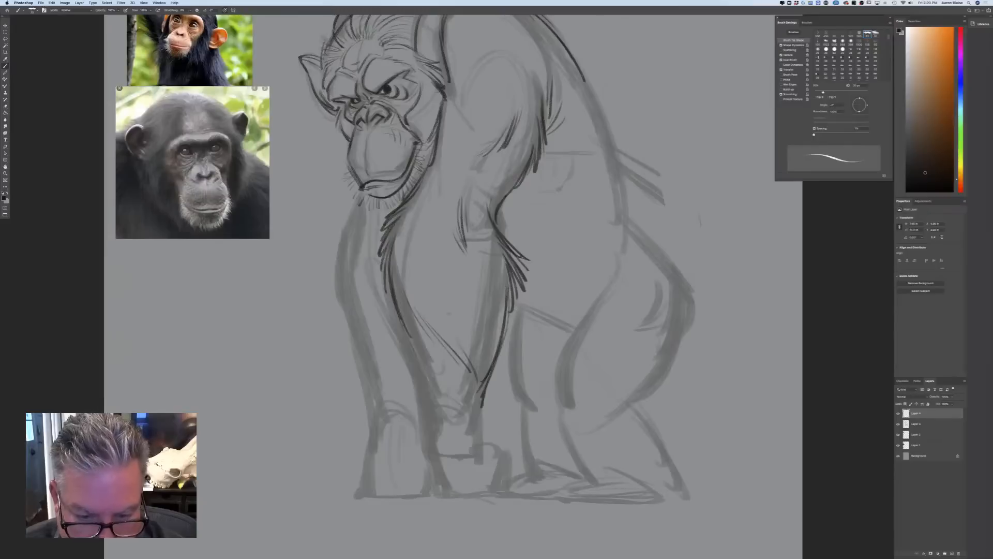
mouse_move(459, 252)
left_mouse_down()
mouse_move(481, 277)
mouse_move(485, 362)
mouse_move(443, 395)
mouse_move(449, 416)
left_mouse_up()
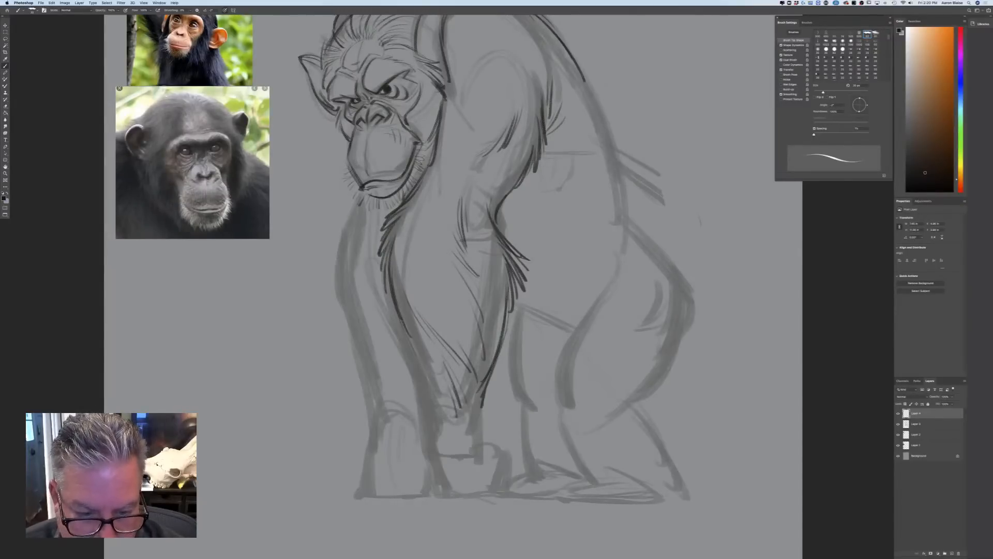
Draw the far arm's inner edge down to the wrist and its furry outer contour from the shoulder
left_click_drag(401, 326, 419, 398)
left_click_drag(409, 359, 422, 433)
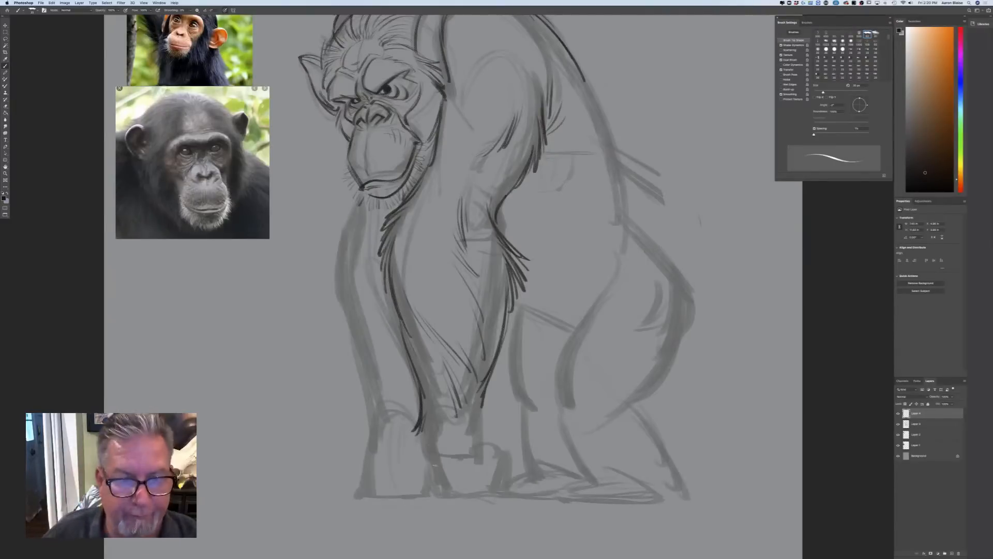
mouse_move(357, 187)
left_mouse_down()
mouse_move(329, 241)
mouse_move(335, 310)
left_mouse_up()
mouse_move(348, 266)
left_mouse_down()
mouse_move(336, 317)
mouse_move(360, 361)
left_mouse_up()
left_click_drag(351, 303, 373, 388)
left_click_drag(348, 326, 374, 410)
key("super+0")
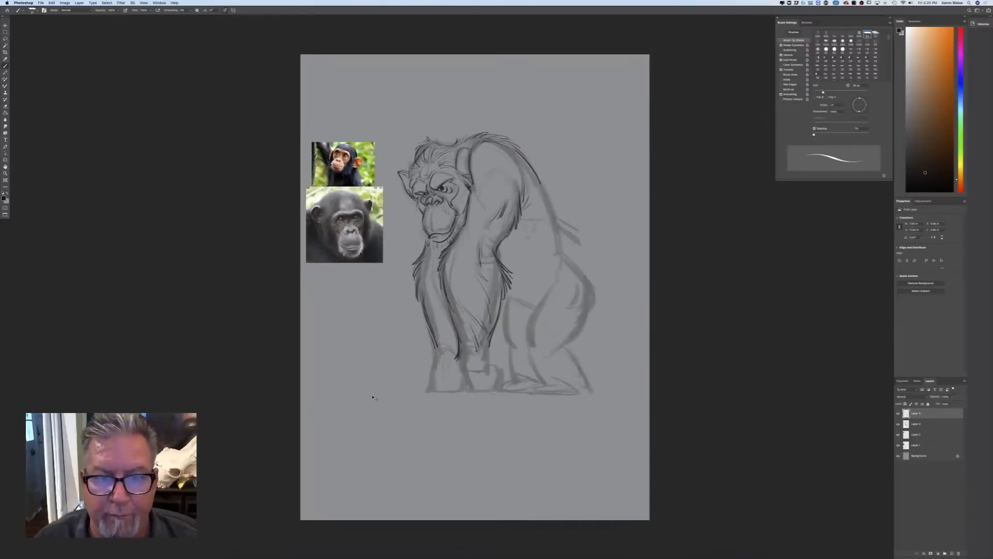
key("super+plus")
key("super+plus")
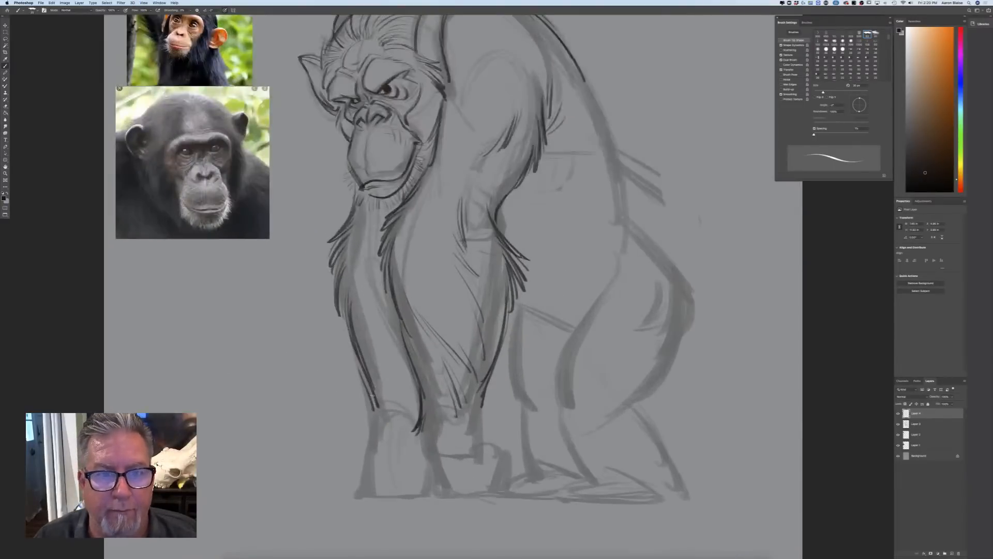
Add a new layer beneath the two uppermost sketch layers and choose a dark blue-grey foreground colour
left_click(917, 434)
left_click(952, 553)
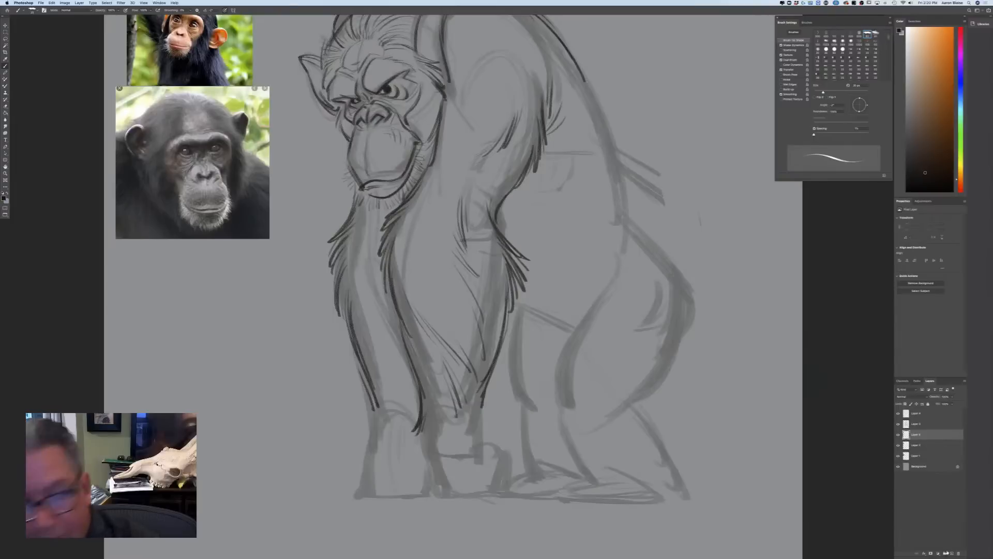
left_click(4, 198)
left_click_drag(210, 260, 210, 253)
left_click_drag(150, 267, 150, 273)
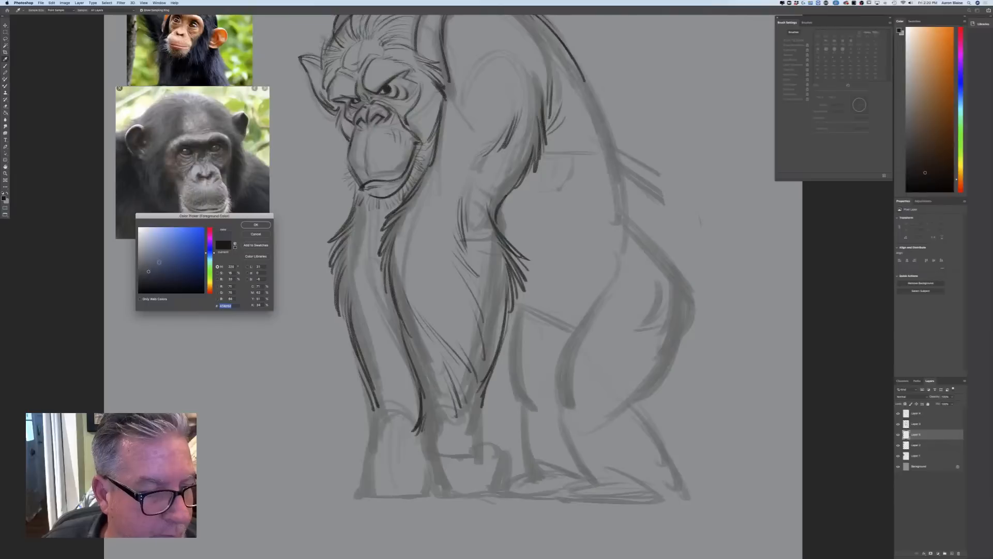
left_click(243, 225)
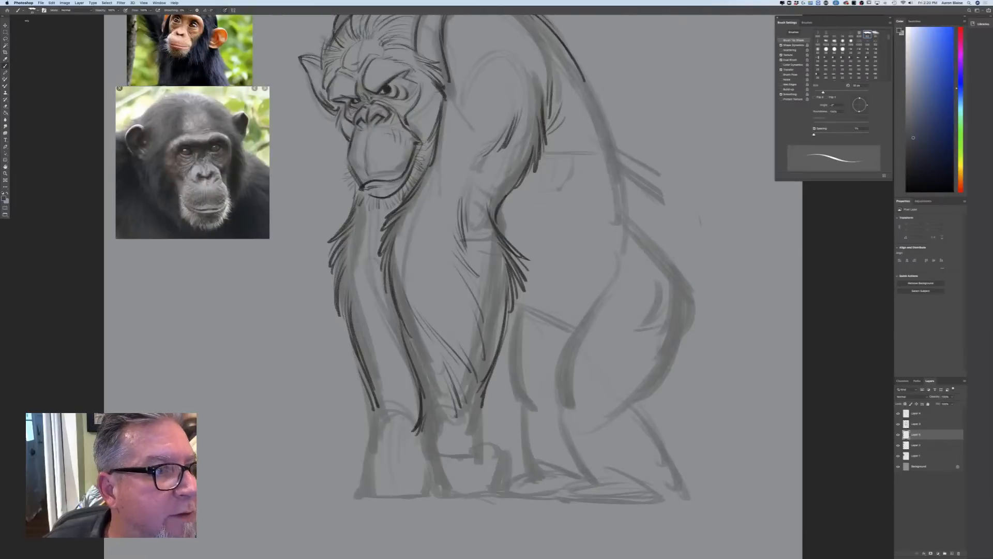
Switch to a soft, grainy textured brush preset and enlarge it for filling in the body
left_click(33, 10)
left_click(92, 104)
left_click(358, 271)
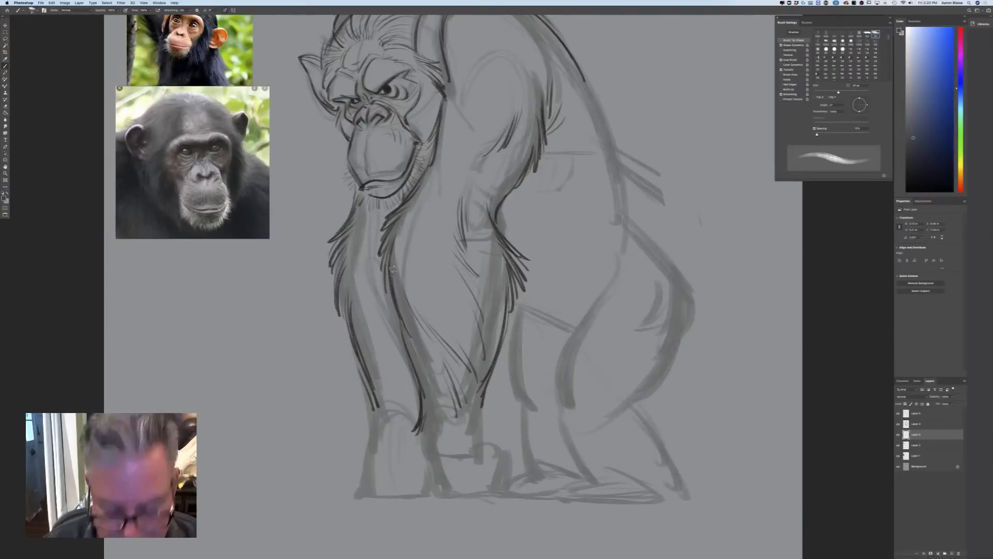
left_click(224, 10)
key("bracketright")
key("bracketright")
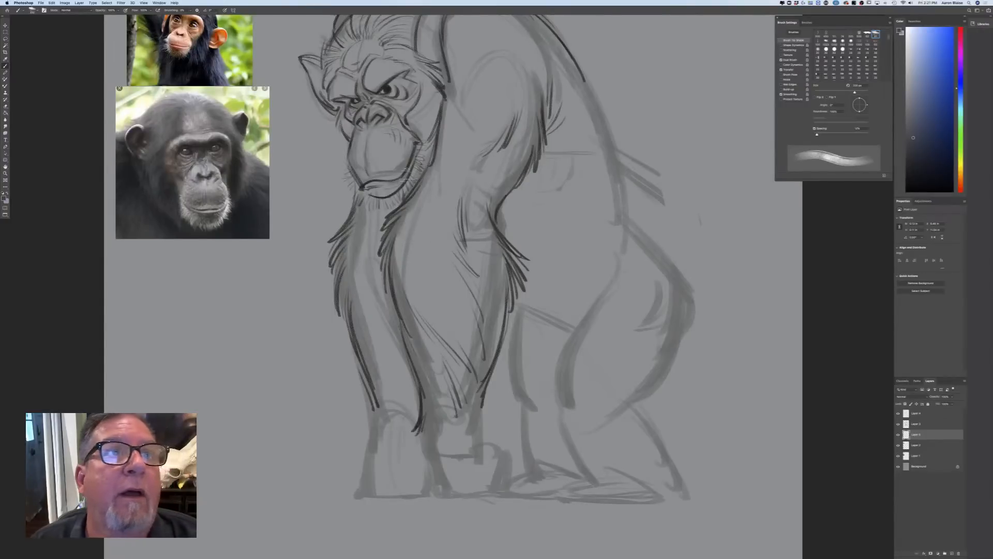
Paint dark blue-grey over the near shoulder, upper arm, upper back and head with a large textured brush
left_click_drag(176, 299, 162, 362)
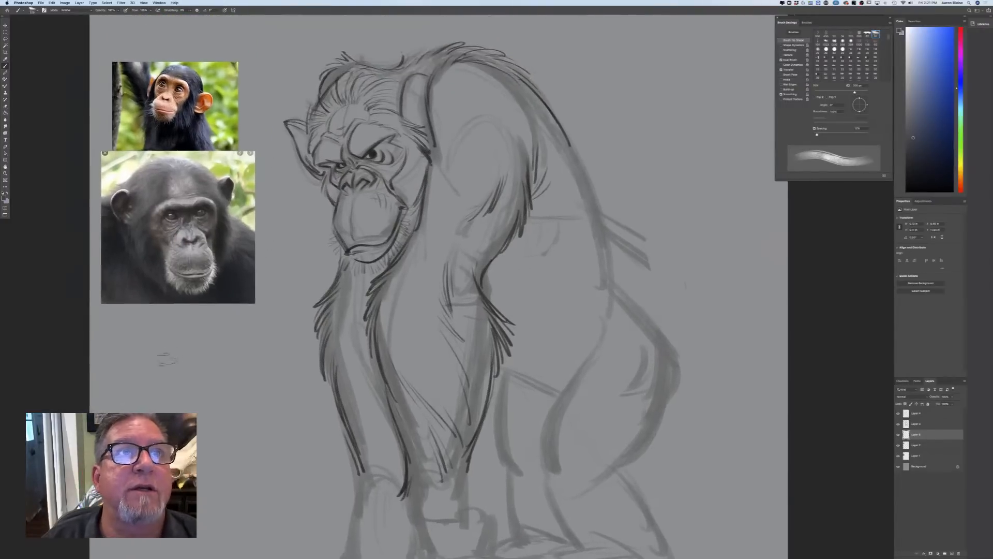
mouse_move(417, 119)
left_mouse_down()
mouse_move(409, 212)
mouse_move(386, 202)
mouse_move(414, 69)
mouse_move(401, 83)
mouse_move(466, 57)
mouse_move(562, 165)
mouse_move(521, 148)
left_mouse_up()
key("bracketright")
key("bracketright")
key("bracketright")
key("bracketright")
key("bracketright")
key("bracketright")
key("bracketright")
mouse_move(487, 98)
left_mouse_down()
mouse_move(507, 150)
mouse_move(450, 171)
mouse_move(497, 156)
mouse_move(471, 170)
left_mouse_up()
mouse_move(395, 119)
left_mouse_down()
mouse_move(409, 218)
mouse_move(380, 155)
mouse_move(357, 228)
mouse_move(362, 119)
left_mouse_up()
mouse_move(362, 207)
left_mouse_down()
mouse_move(357, 93)
mouse_move(383, 72)
mouse_move(357, 70)
mouse_move(326, 124)
left_mouse_up()
left_click_drag(350, 80, 322, 137)
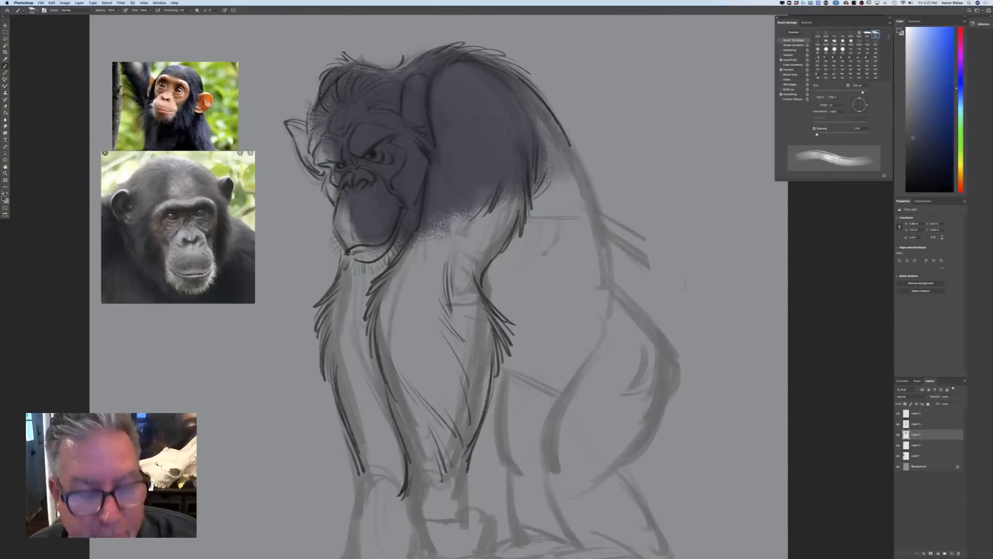
Fill the crown and the far ear with dark blue-grey using a smaller textured brush
key("bracketleft")
key("bracketleft")
mouse_move(367, 80)
left_mouse_down()
mouse_move(339, 70)
mouse_move(323, 153)
mouse_move(296, 128)
mouse_move(317, 164)
mouse_move(294, 132)
left_mouse_up()
key("bracketleft")
key("bracketleft")
key("bracketleft")
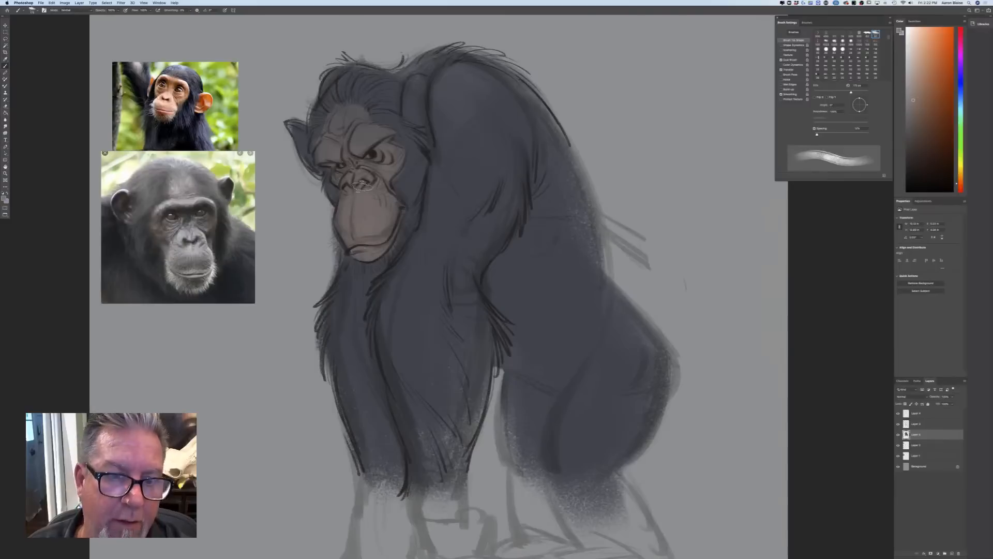
Choose a pale blue-grey and paint short, light beard hairs along the jaw and chin with a smaller brush
left_click(5, 199)
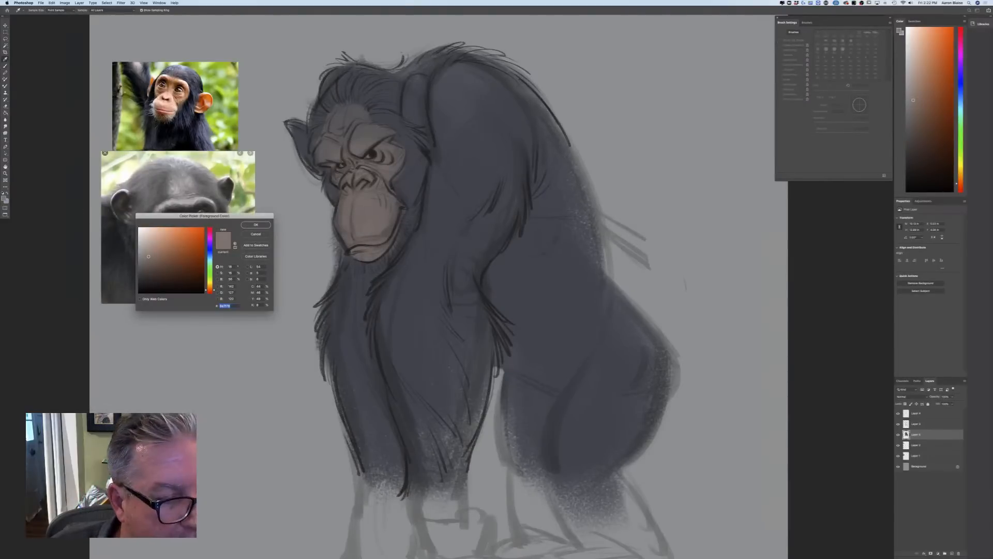
left_click(209, 256)
left_click_drag(148, 247, 146, 237)
left_click(249, 225)
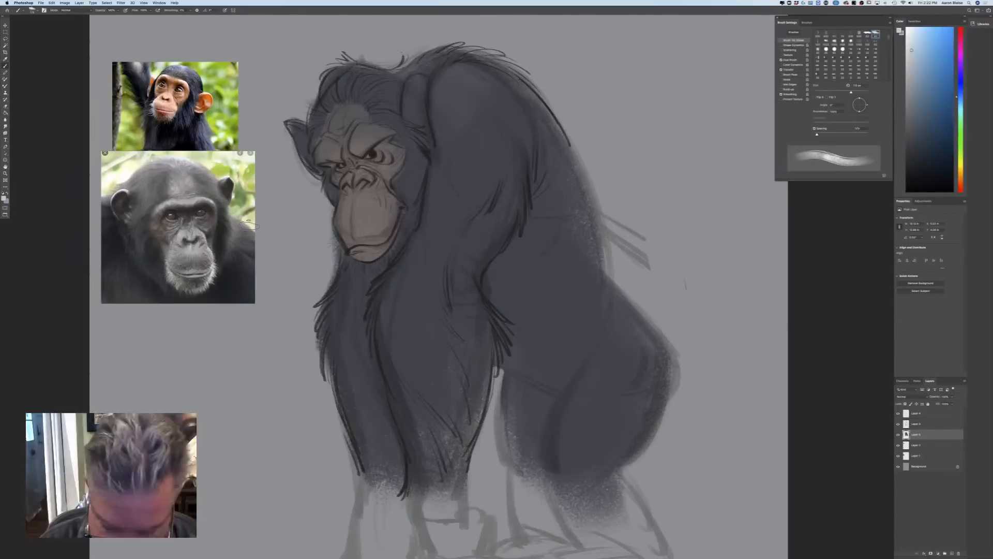
key("bracketleft")
key("bracketleft")
key("bracketleft")
key("bracketleft")
key("bracketleft")
key("bracketleft")
mouse_move(403, 210)
left_mouse_down()
mouse_move(403, 243)
mouse_move(378, 270)
mouse_move(369, 256)
mouse_move(361, 271)
mouse_move(353, 261)
mouse_move(345, 270)
mouse_move(334, 230)
left_mouse_up()
left_click_drag(370, 266, 348, 253)
mouse_move(400, 220)
left_mouse_down()
mouse_move(405, 214)
mouse_move(388, 248)
mouse_move(365, 262)
left_mouse_up()
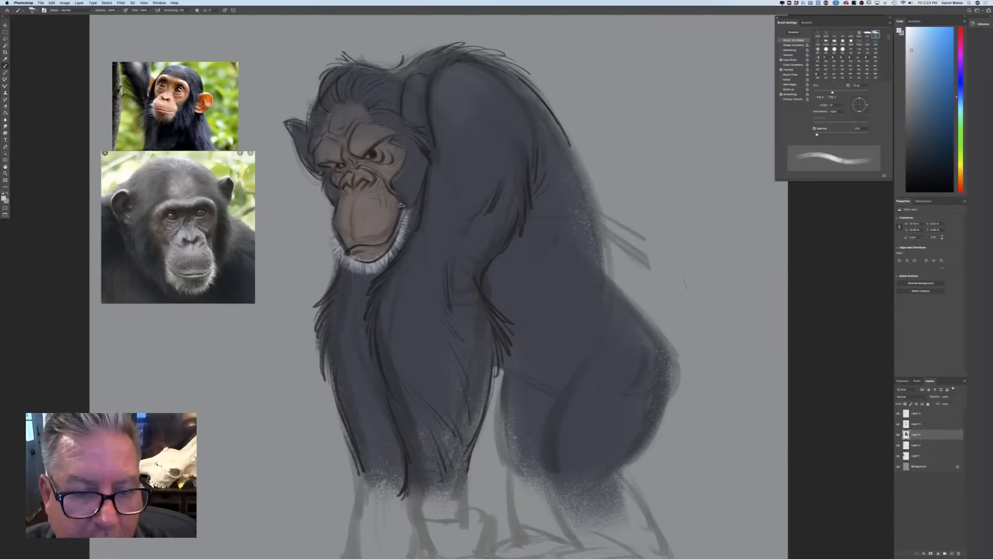
Choose a muted red and tint the skin around the eyes, nose and muzzle, enlarging the brush for softer colour
left_click(5, 198)
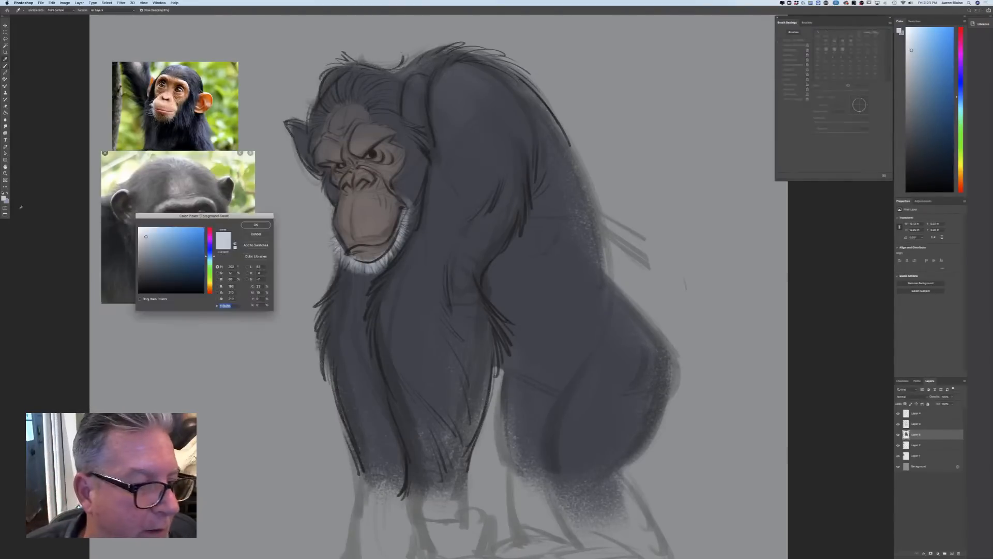
left_click_drag(210, 290, 210, 294)
left_click(174, 255)
left_click(255, 224)
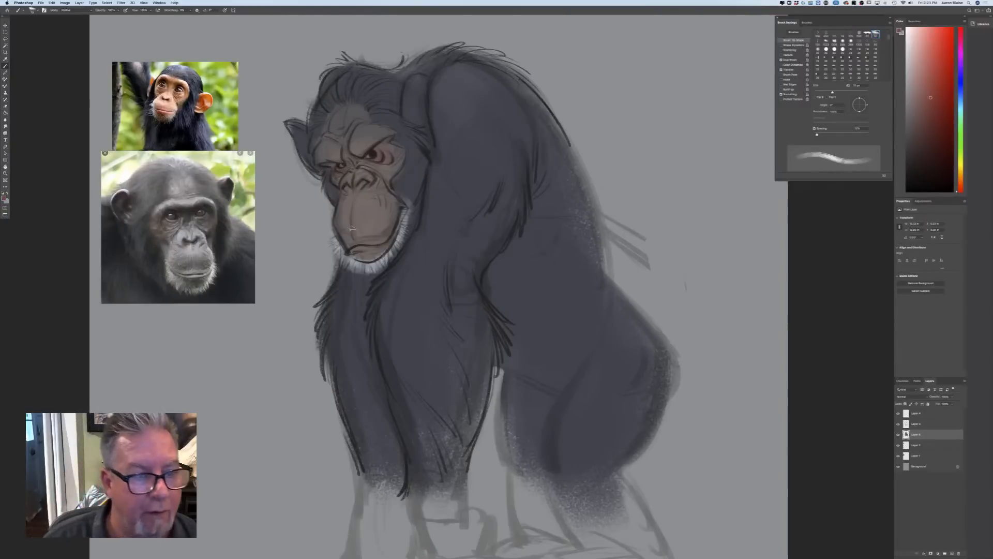
key("bracketright")
key("bracketright")
key("bracketright")
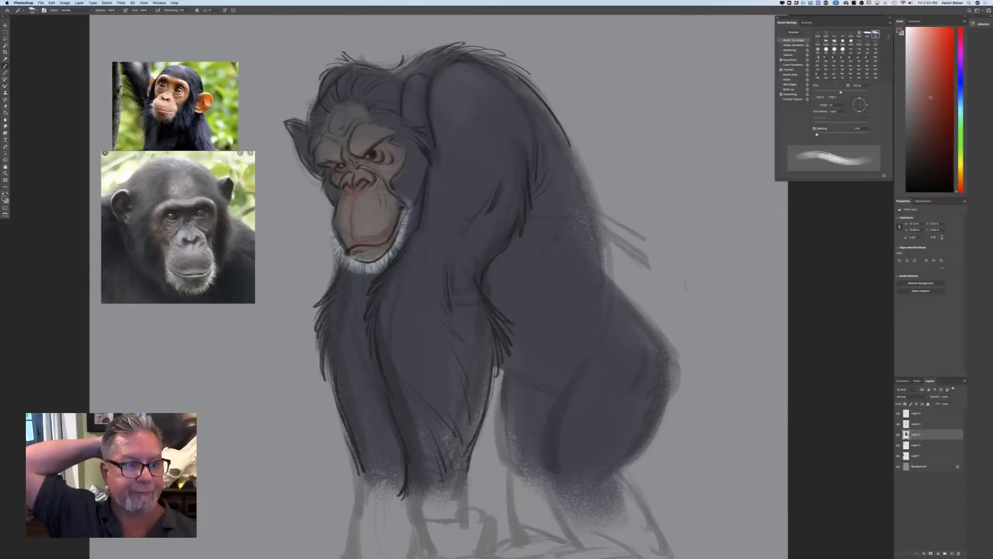
Choose a saturated orange foreground colour and add a new layer at the top of the layer stack
left_click(4, 198)
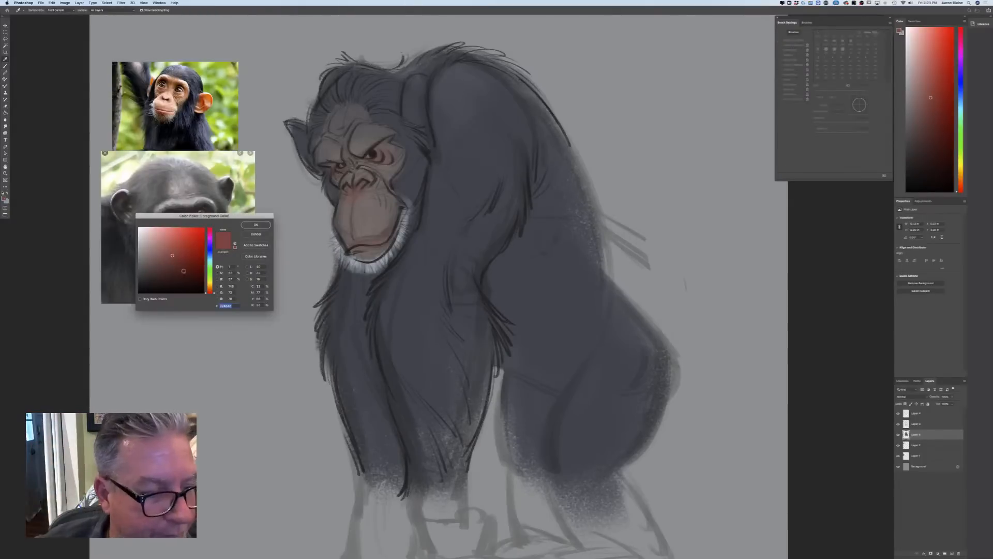
left_click(209, 290)
left_click(201, 247)
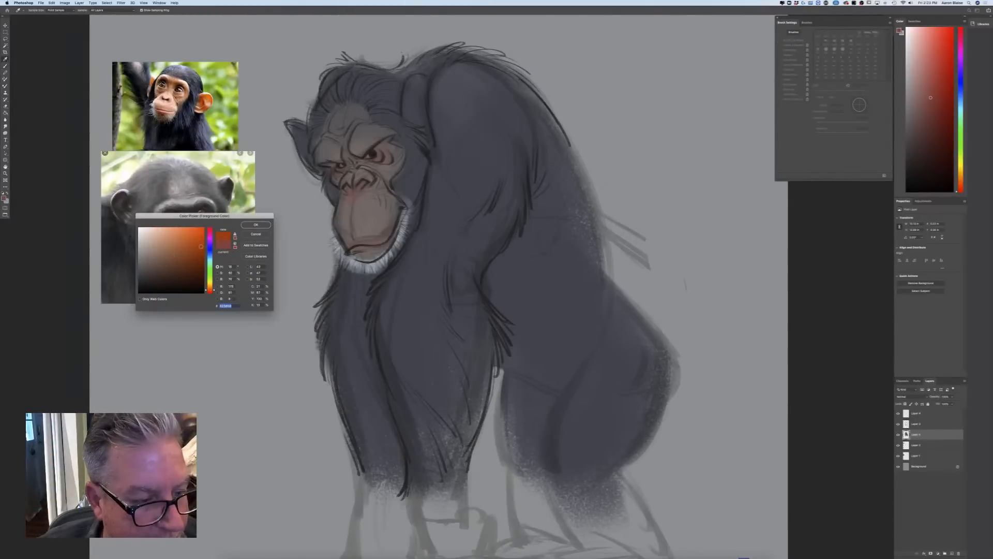
left_click(255, 224)
key("alt+]")
key("alt+]")
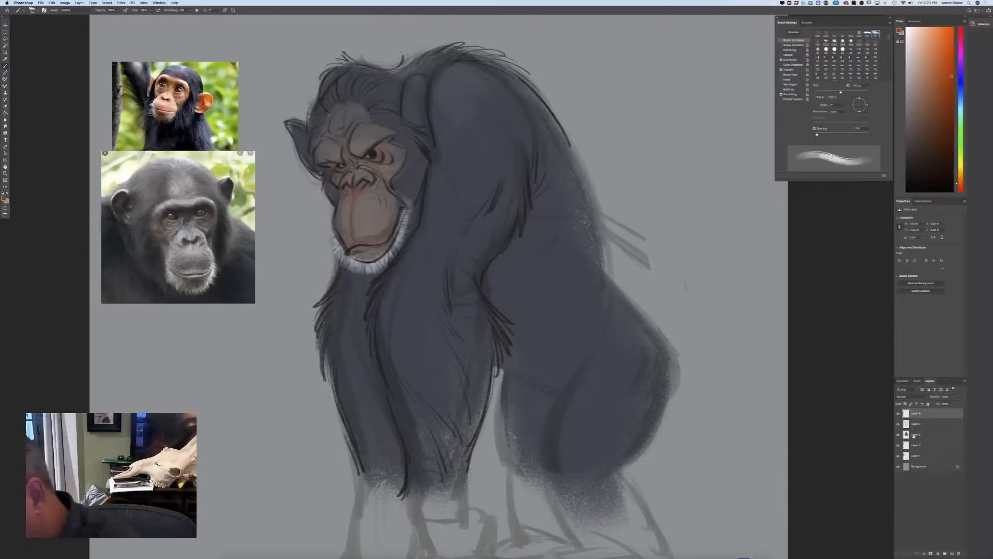
left_click(946, 552)
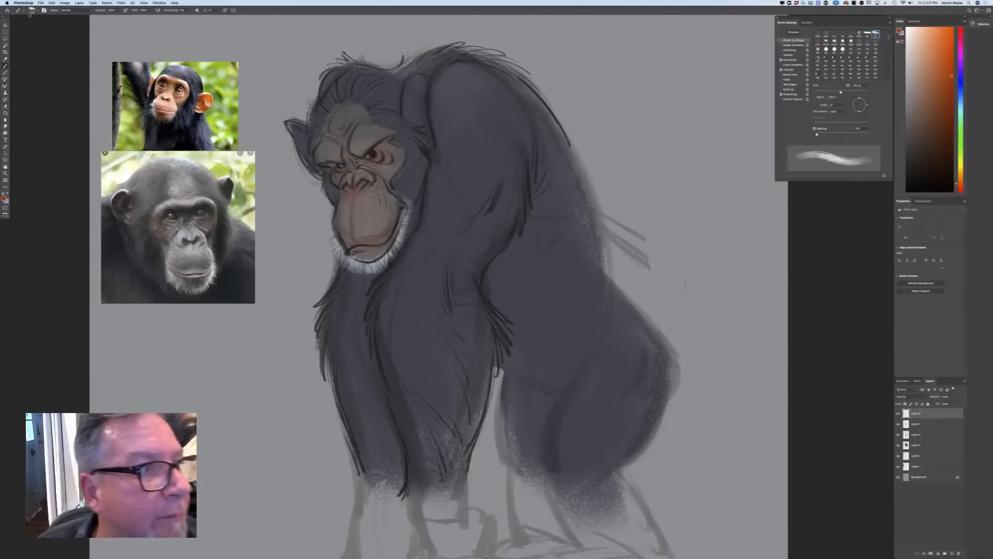
Switch to a smooth tapered brush, reduce its size, and paint the near eye's iris orange
left_click(32, 9)
left_click(360, 176)
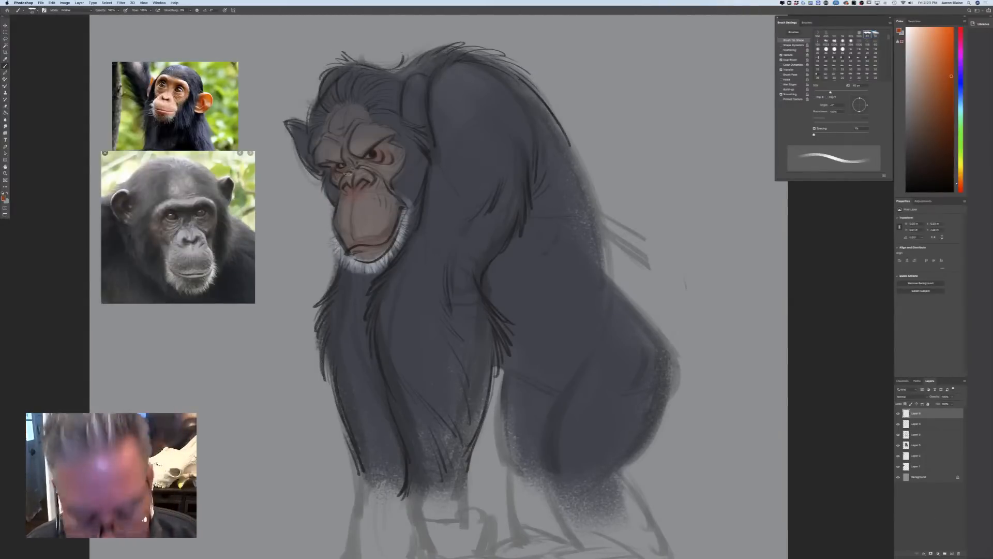
key("bracketleft")
key("bracketleft")
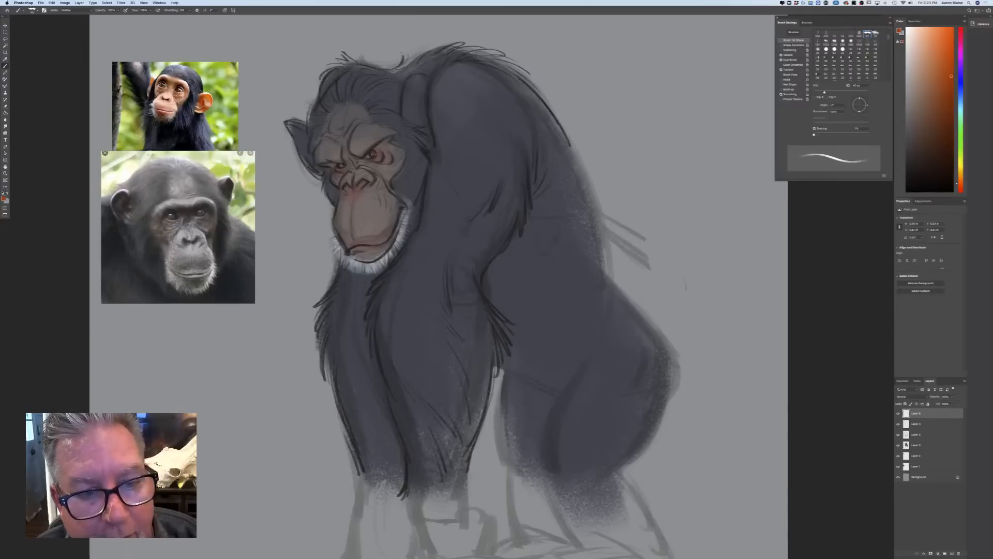
left_click(373, 153)
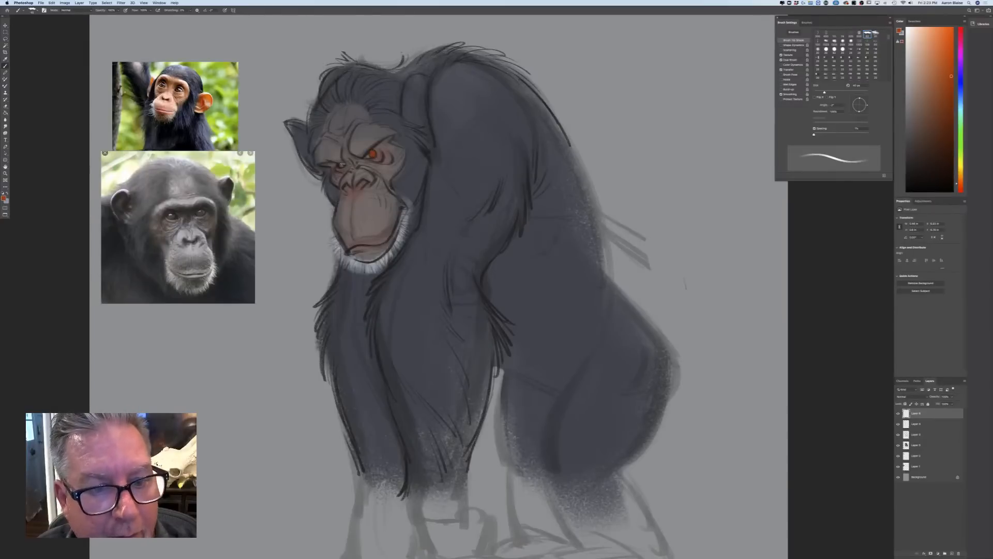
Finish the orange on the far eye's iris and choose near-black as the foreground colour, with pen pressure controlling brush size
left_click_drag(341, 165, 339, 162)
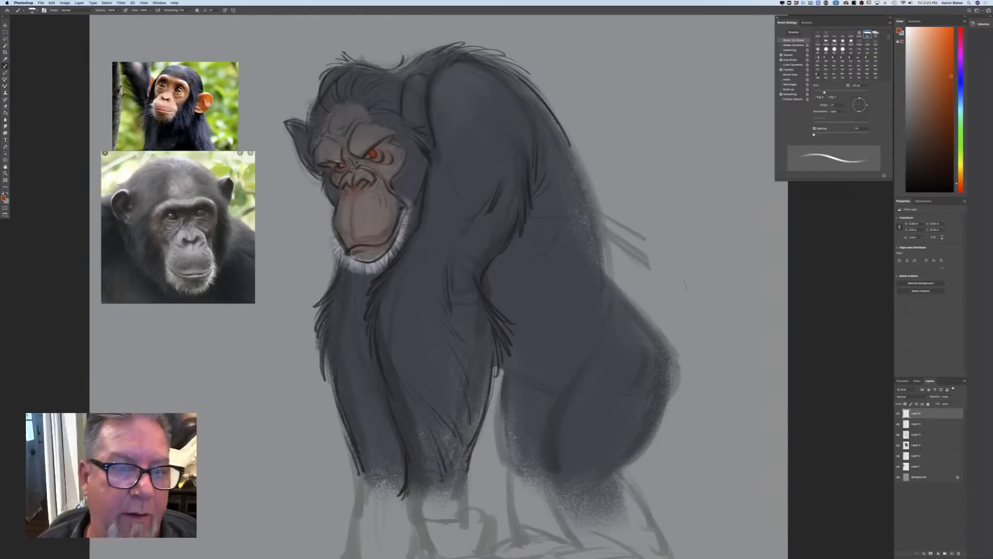
left_click(4, 199)
left_click(160, 288)
left_click(255, 226)
left_click(225, 10)
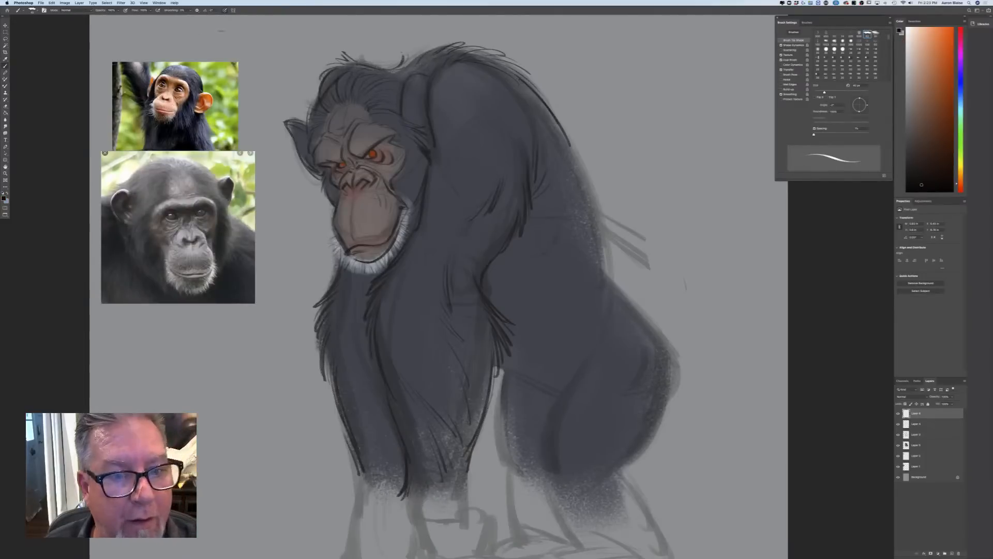
Paint small dark pupils and rims in both orange eyes with a smaller brush
key("super+plus")
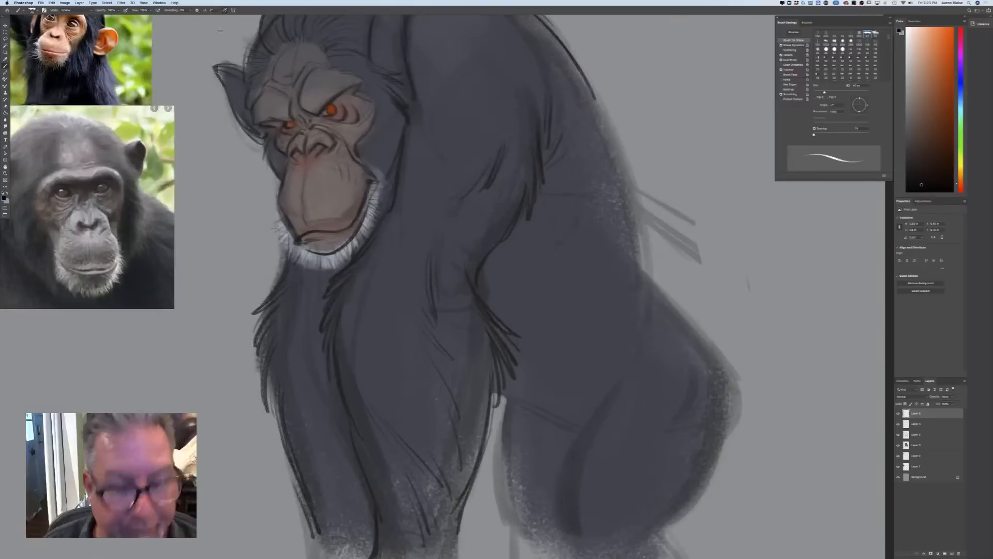
key("bracketleft")
key("bracketleft")
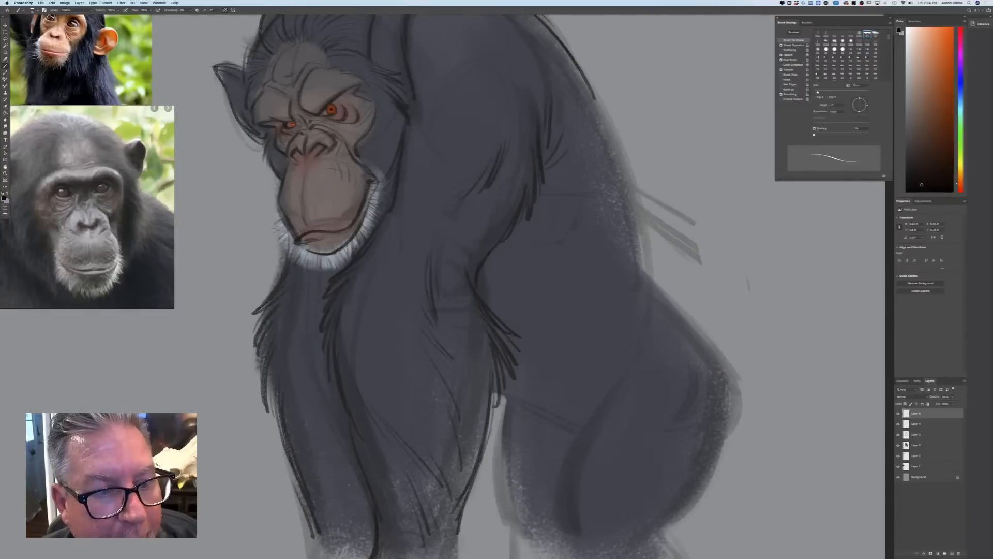
left_click_drag(181, 419, 291, 472)
key("super+plus")
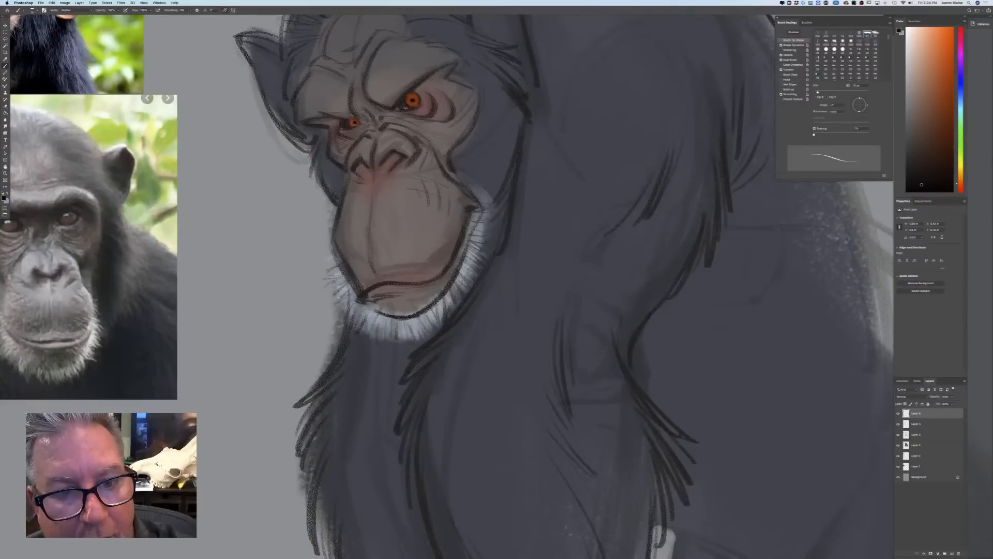
key("ctrl+0")
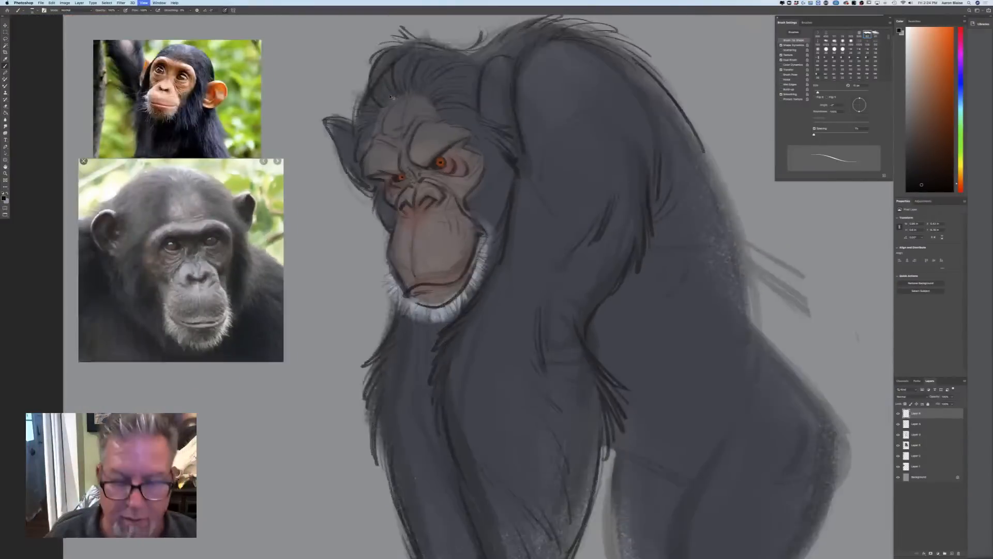
key("ctrl+plus")
key("ctrl+plus")
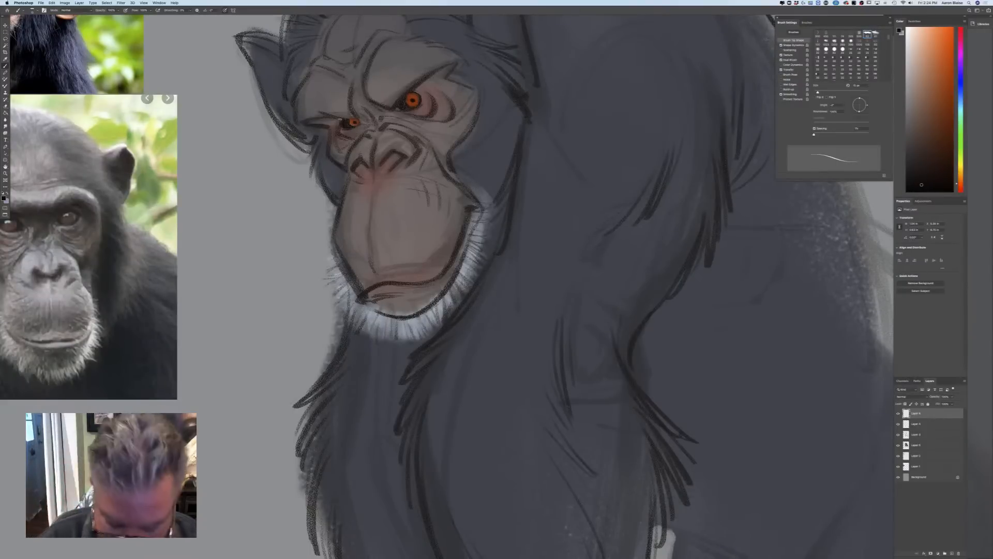
key("super+minus")
key("super+minus")
key("super+minus")
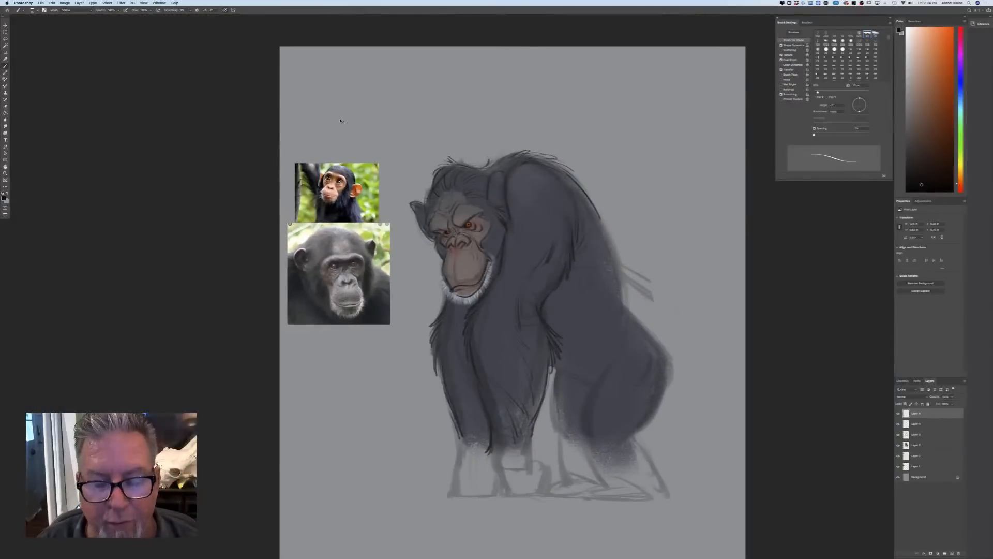
key("super+plus")
key("super+plus")
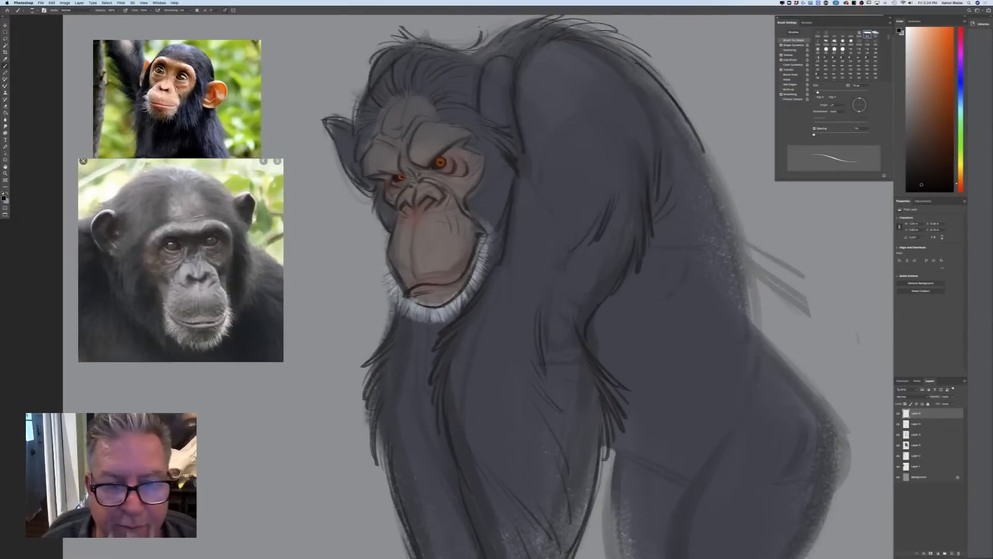
Choose a light warm grey foreground colour and enlarge the brush
left_click(5, 197)
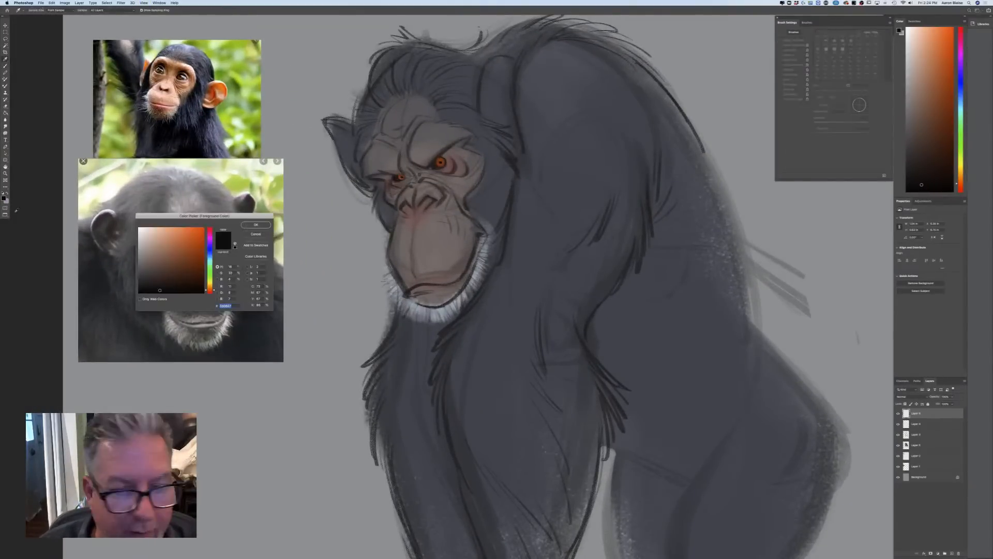
left_click(148, 263)
left_click(145, 251)
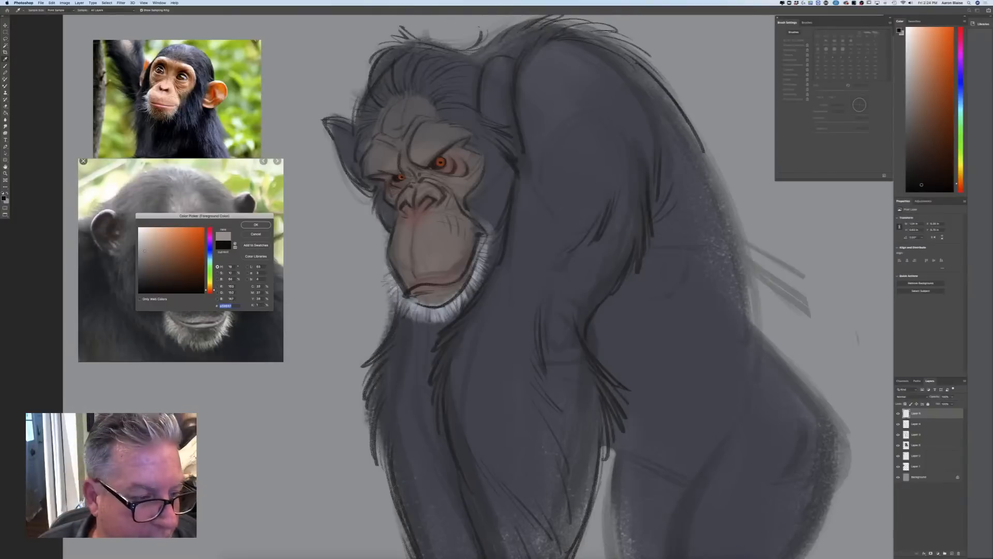
left_click(253, 226)
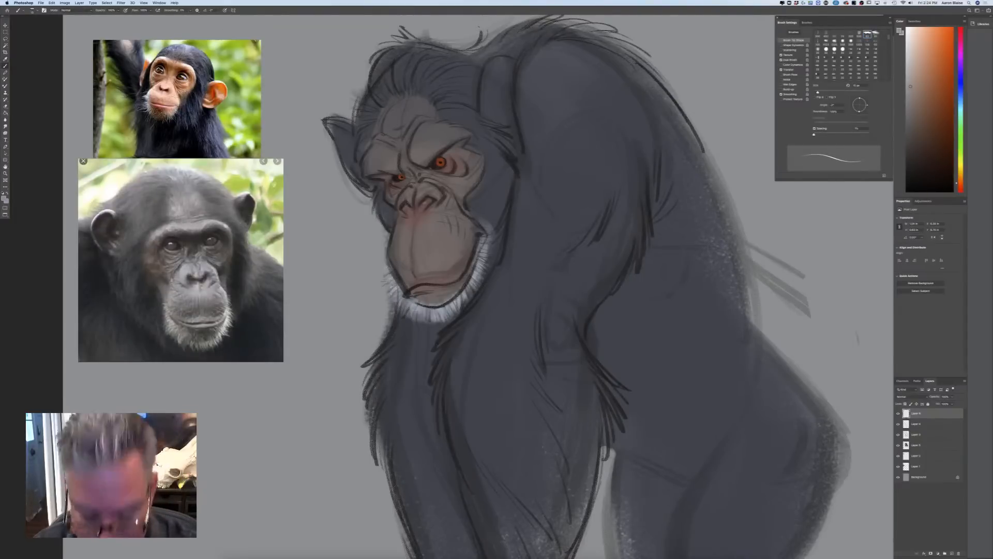
key("bracketright")
key("bracketright")
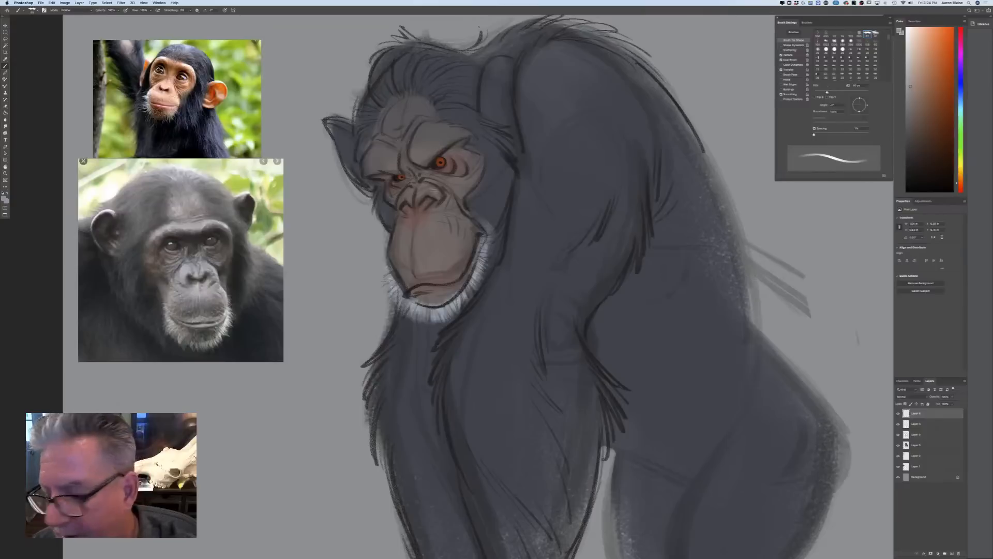
Select the chimpanzee's fur colour layer and choose a medium light blue foreground colour
left_click(912, 445)
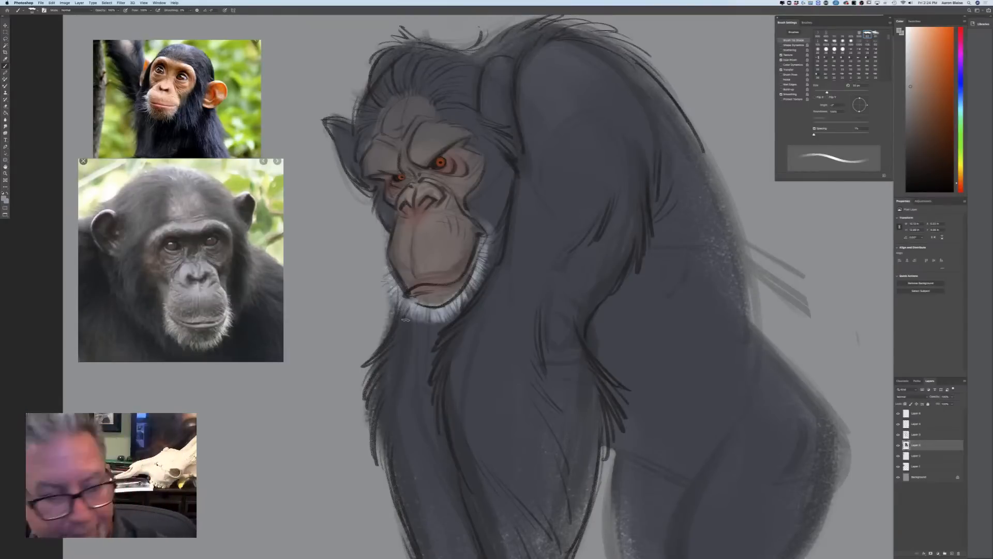
left_click(4, 197)
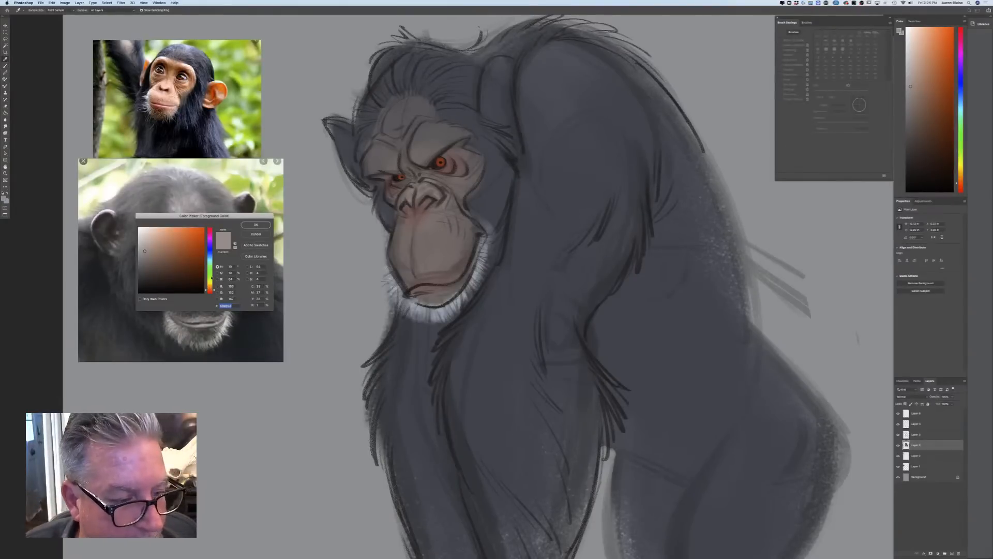
left_click(209, 254)
left_click(163, 239)
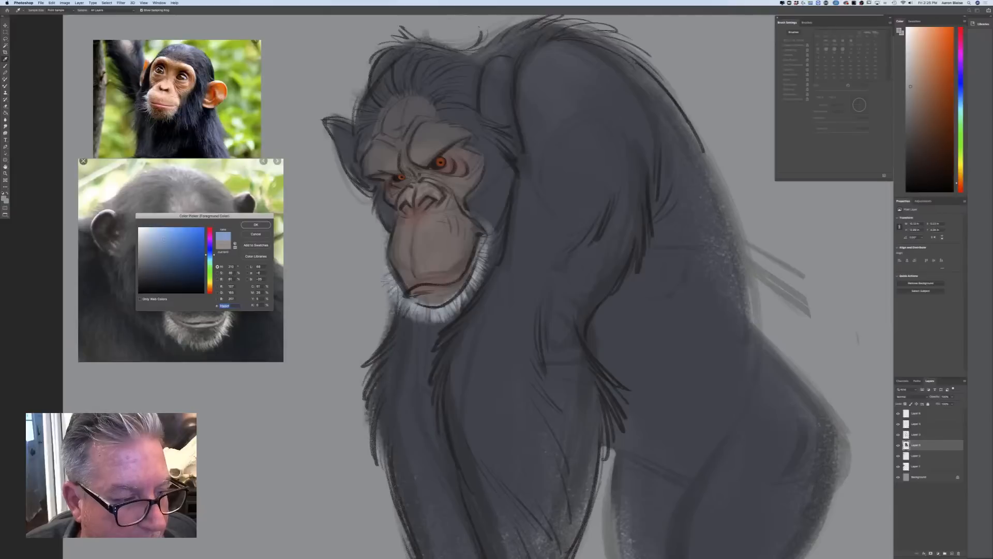
left_click(255, 225)
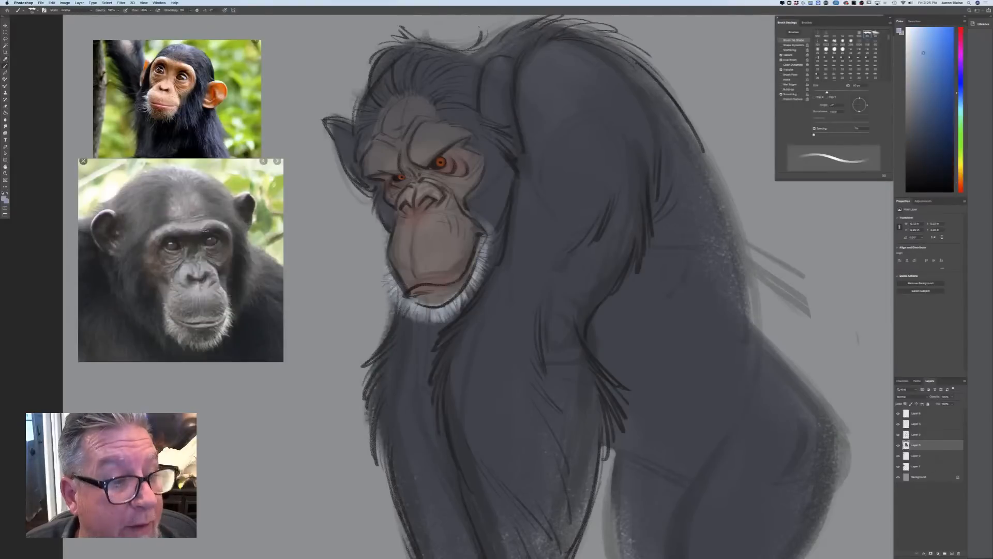
left_click(6, 199)
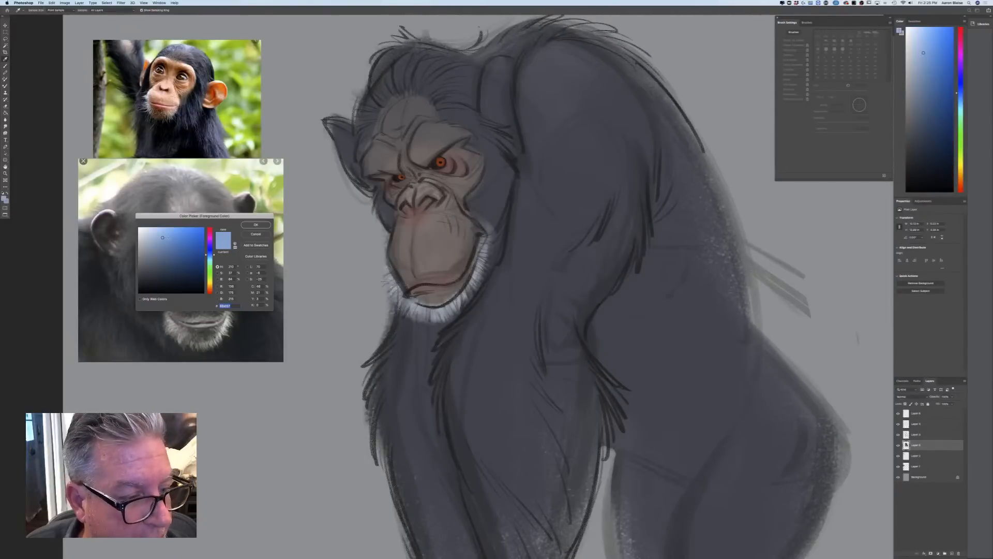
left_click(256, 225)
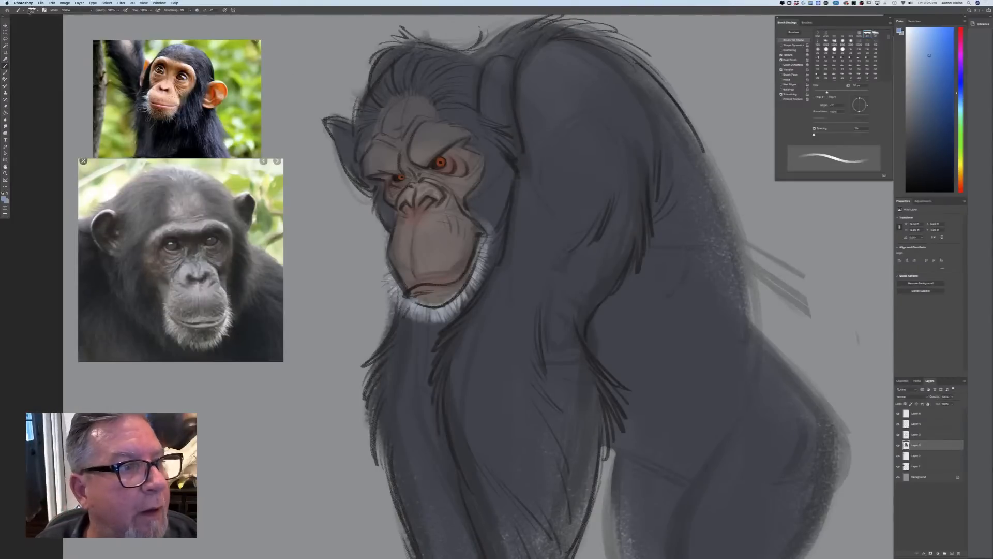
Switch to a soft round brush, test it with a blue dab on the empty background above the head, and reduce its size
left_click(35, 12)
left_click(86, 127)
left_click(318, 31)
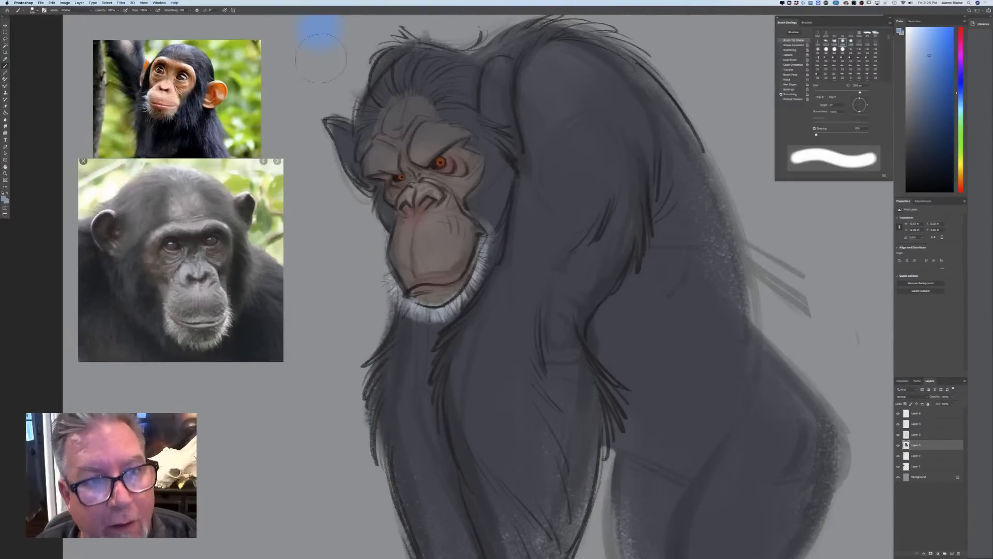
key("bracketleft")
key("bracketleft")
key("bracketleft")
key("bracketleft")
key("bracketleft")
key("bracketleft")
key("bracketleft")
key("bracketleft")
key("bracketleft")
key("bracketleft")
key("bracketleft")
key("bracketleft")
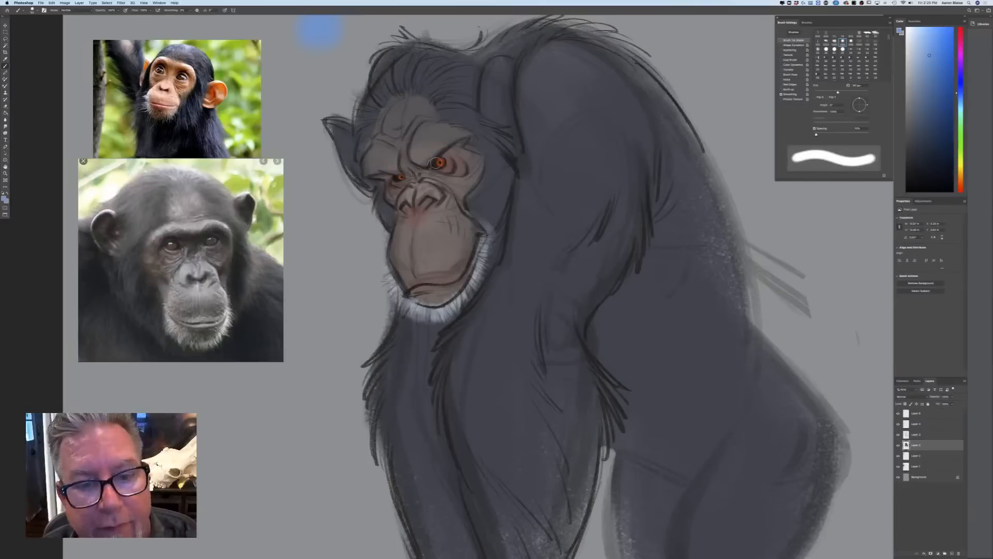
Lower the brush opacity, enable pressure-controlled size, add a new layer at the top of the stack, and lightly tint the eyes blue
left_click(118, 11)
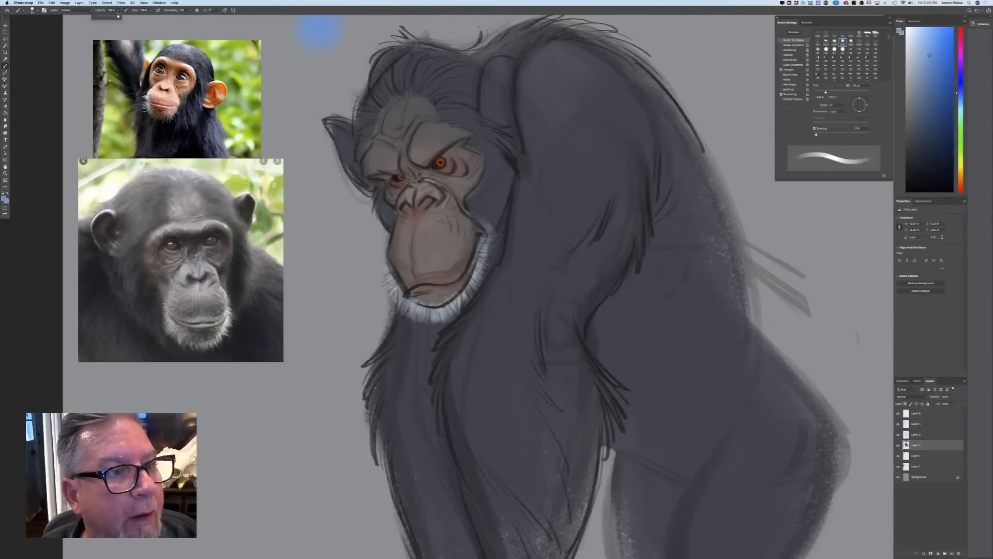
left_click(224, 10)
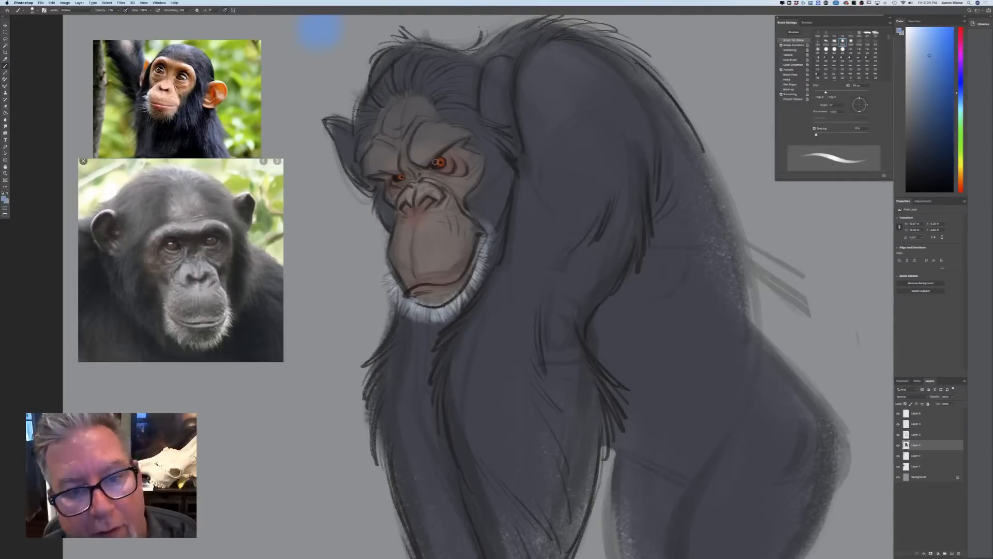
key("bracketright")
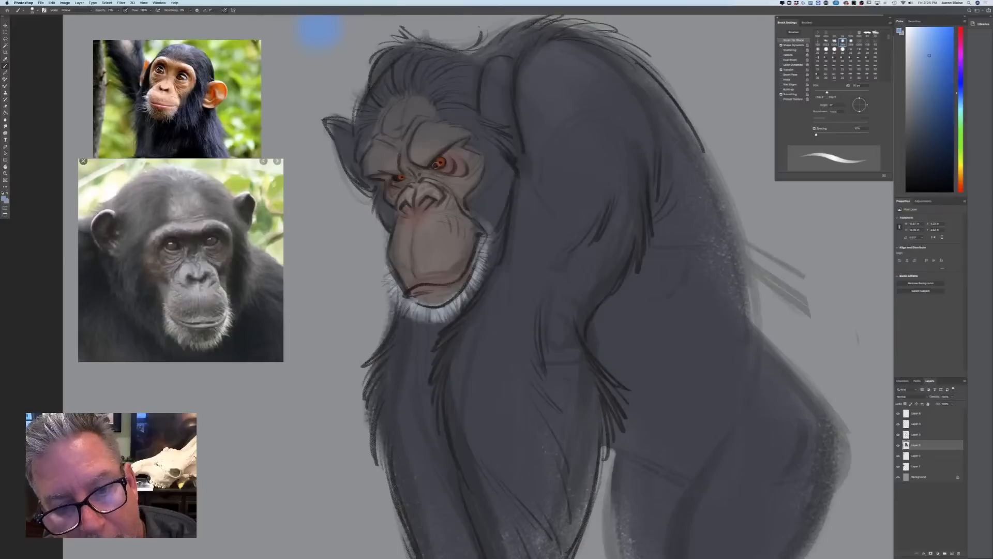
left_click(916, 414)
left_click(952, 553)
left_click_drag(439, 162, 386, 185)
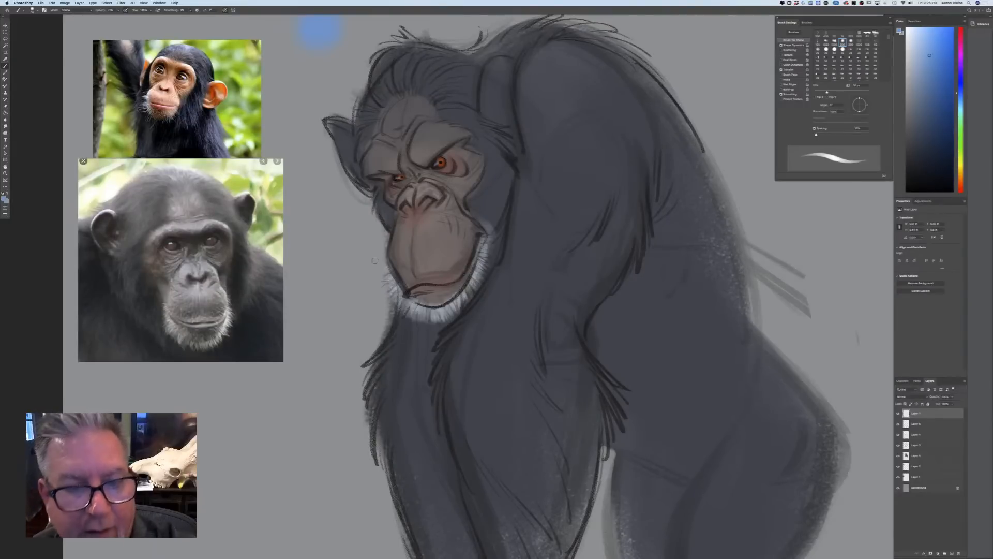
Choose near-white and paint soft highlights around the nose, eyes and lower lip with an adjusted brush size
left_click(4, 198)
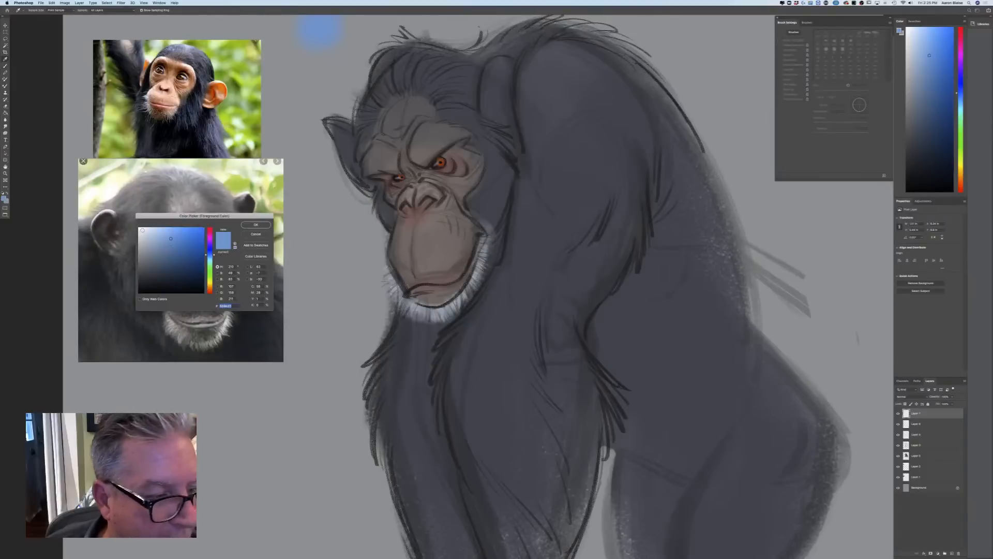
left_click(143, 229)
left_click(252, 226)
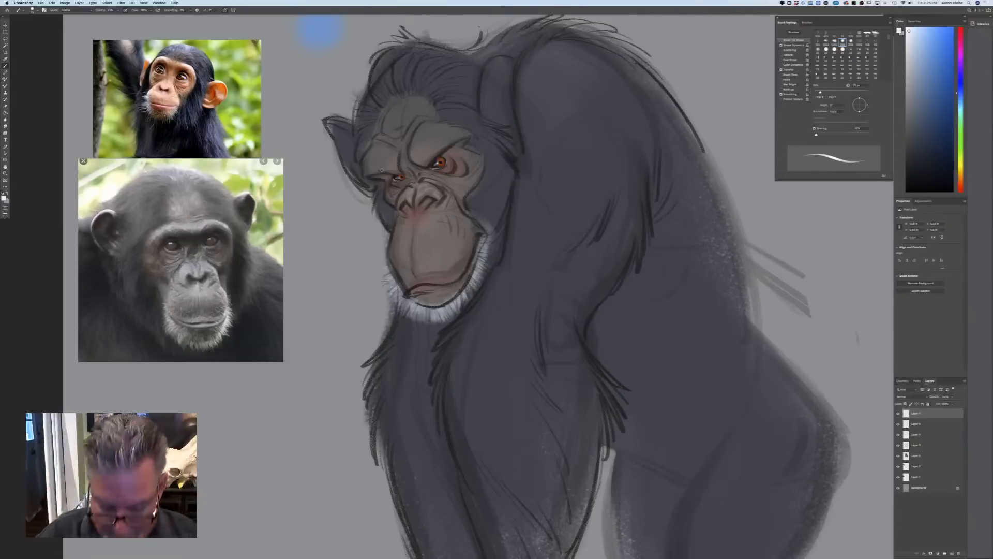
key("bracketright")
key("bracketright")
key("bracketright")
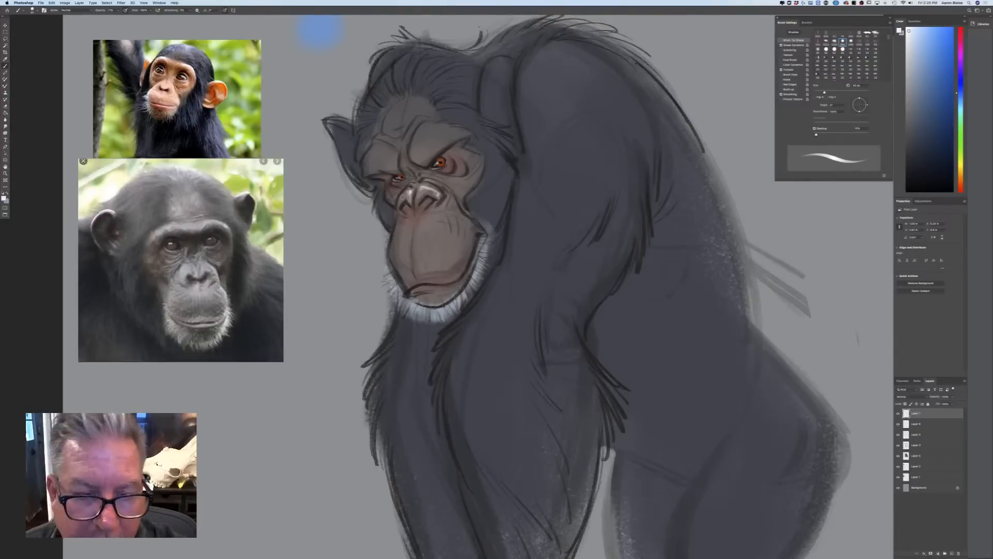
mouse_move(423, 178)
left_mouse_down()
mouse_move(448, 191)
mouse_move(430, 176)
mouse_move(460, 166)
left_mouse_up()
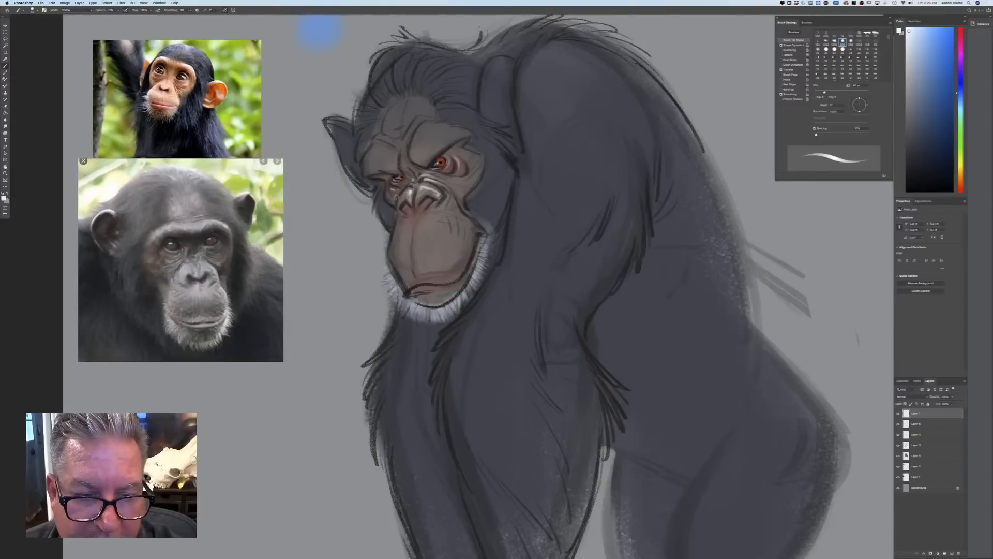
left_click_drag(416, 291, 446, 286)
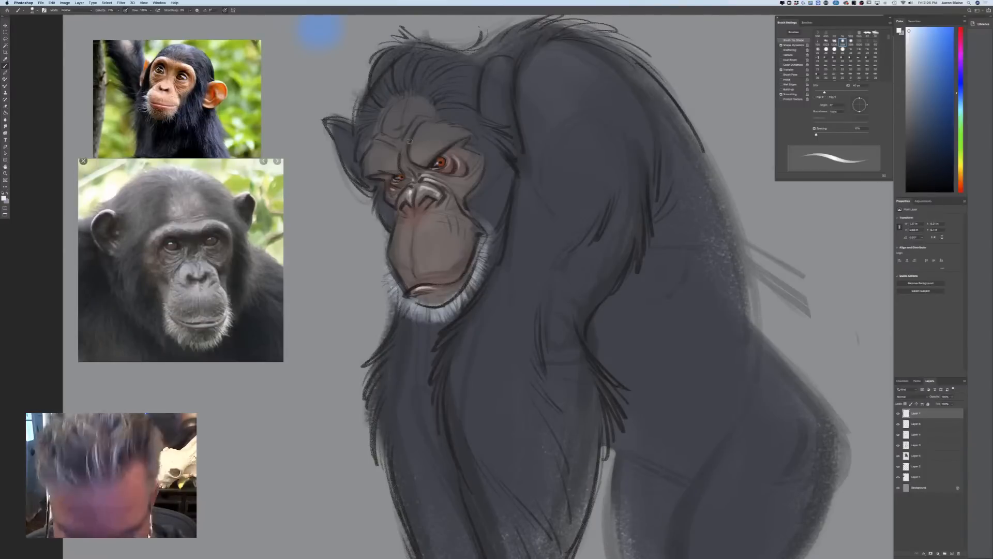
Enlarge the brush and paint broader pale highlights on the brow ridges, eyelids and cheek
key("bracketright")
key("bracketright")
key("bracketright")
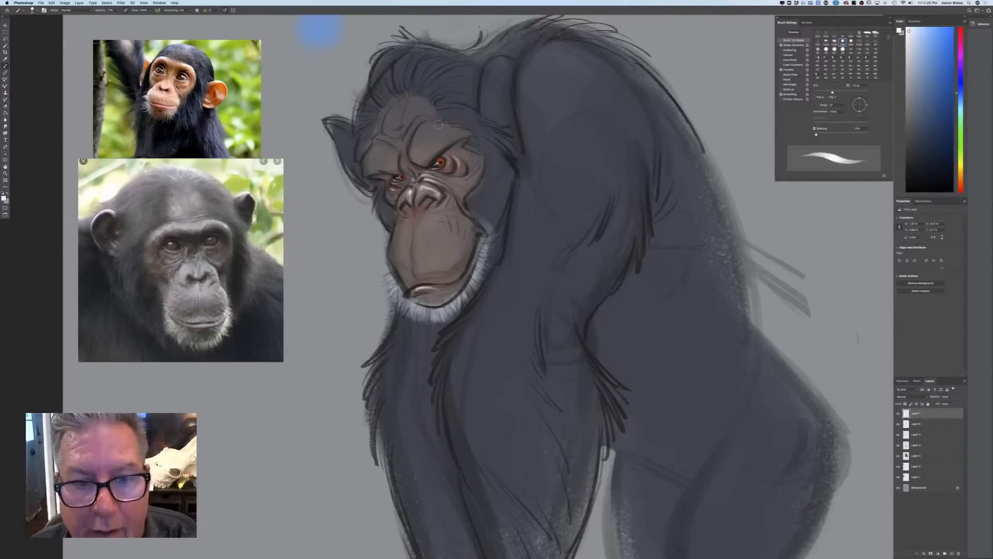
left_click_drag(428, 131, 415, 147)
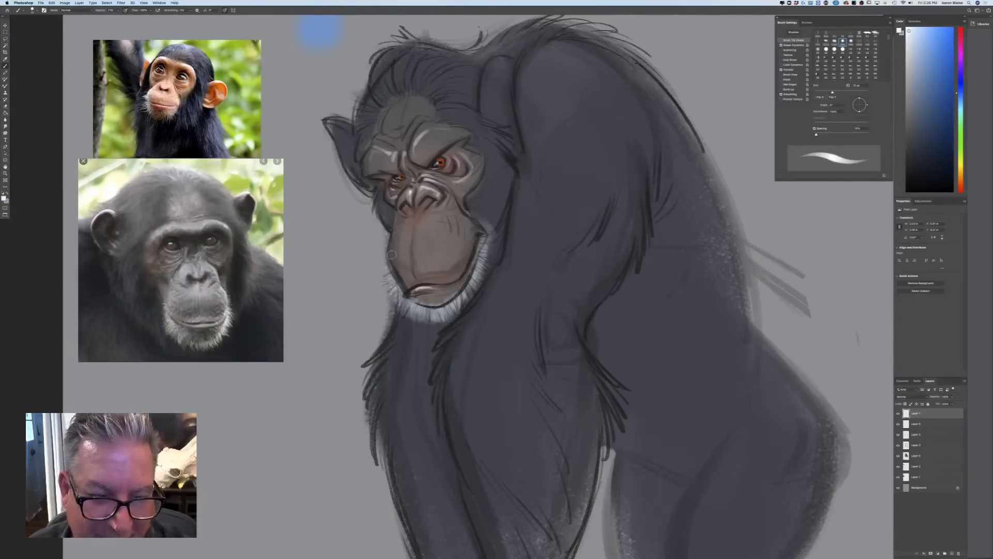
Add a new layer at the top of the stack, set its blend mode to Multiply, and choose a muted grey-blue
key("super+0")
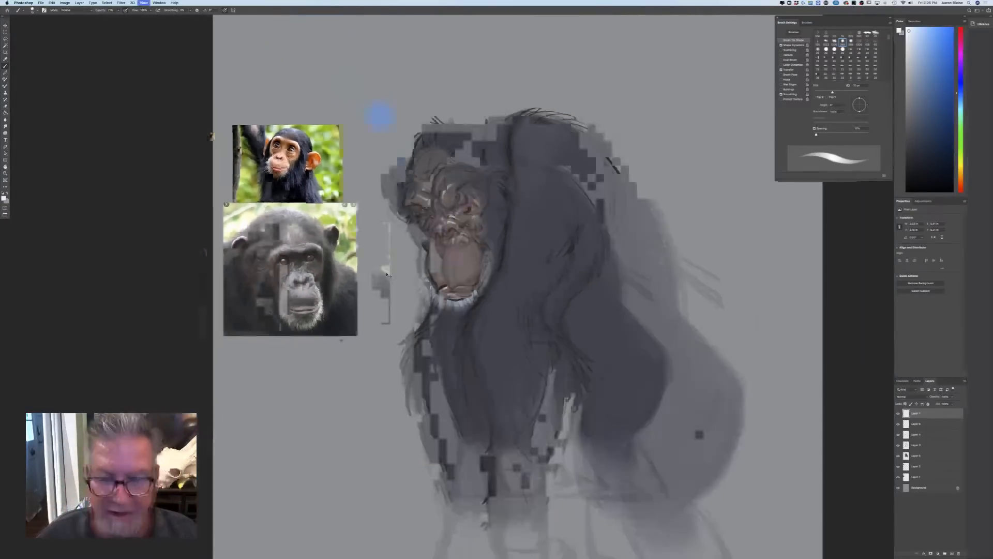
key("super+1")
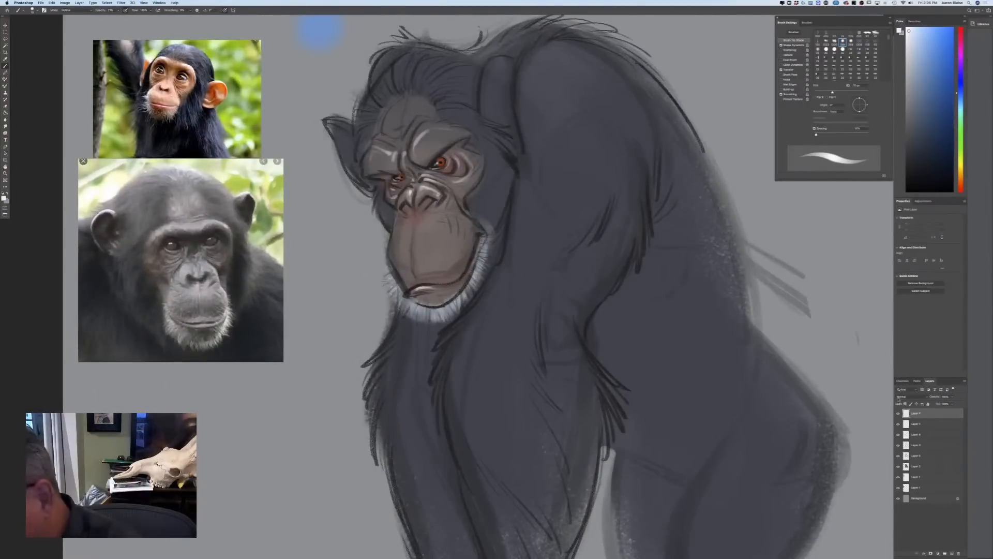
left_click(905, 397)
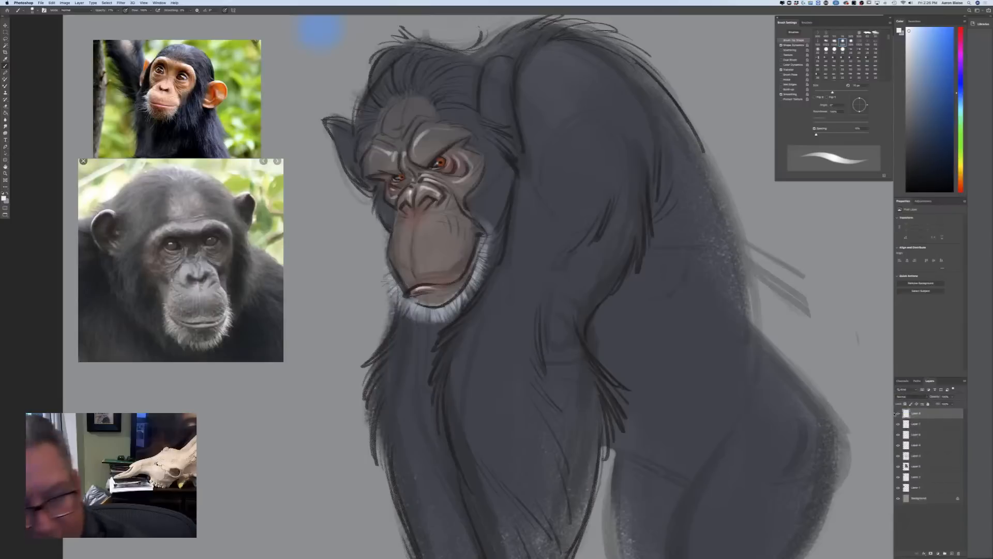
left_click(898, 411)
left_click(5, 197)
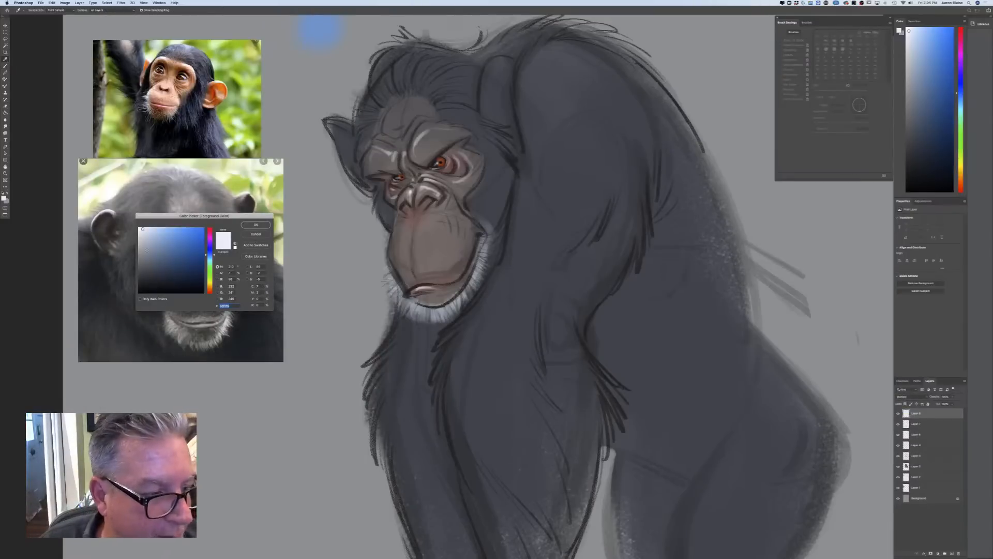
left_click(255, 224)
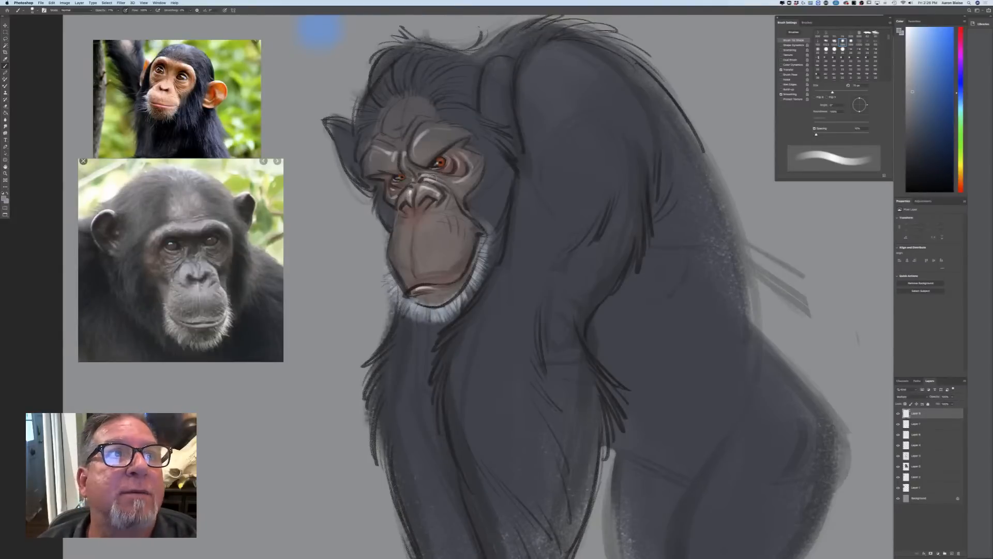
Shade beneath the brow ridge around the chimp's nearer eye with a smaller brush, adjusting the brush size
key("bracketleft")
key("bracketleft")
key("bracketleft")
key("bracketleft")
key("bracketleft")
left_click_drag(462, 142, 440, 161)
key("bracketright")
key("bracketright")
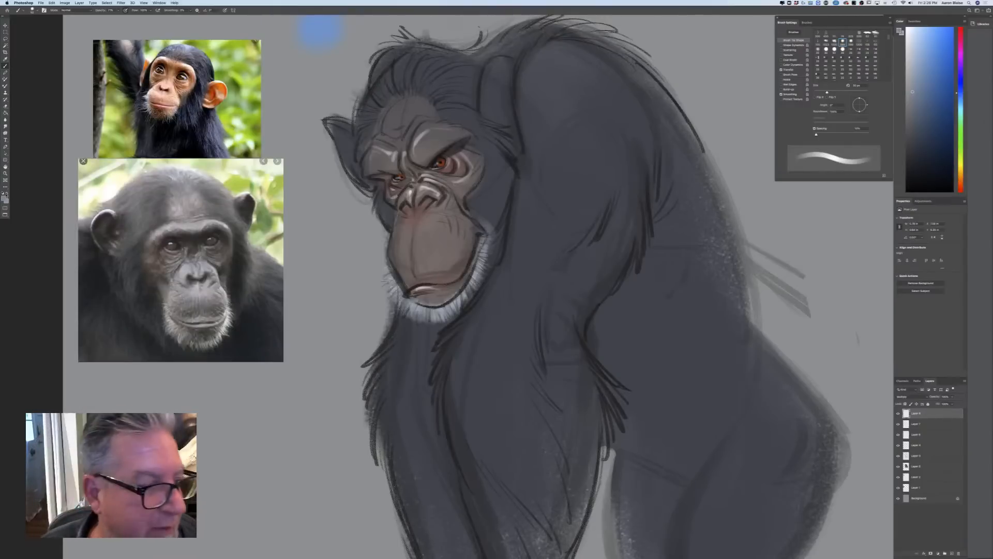
Choose a slightly darker grey-blue and deepen the shadows in both eye sockets and across the bridge of the nose
left_click(4, 199)
left_click(255, 225)
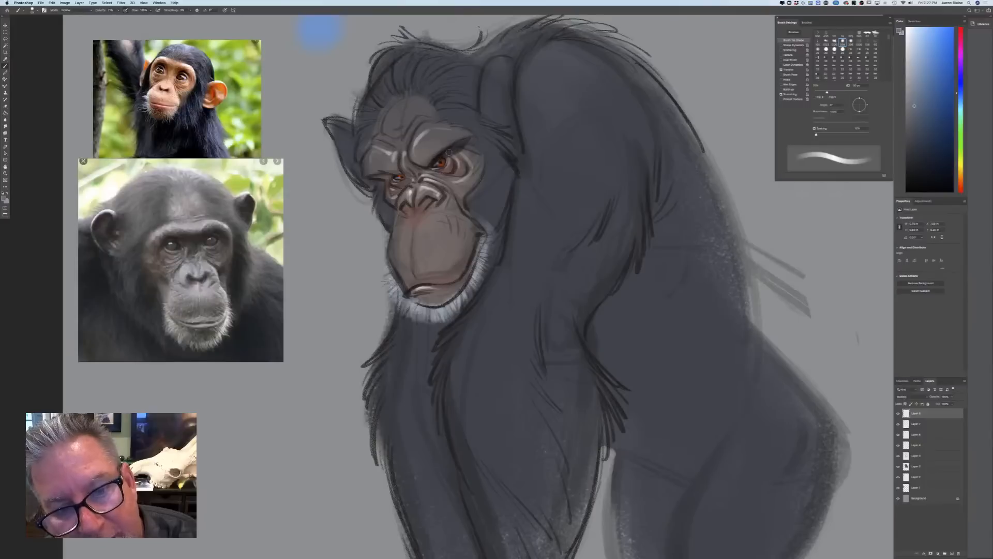
mouse_move(439, 160)
left_mouse_down()
mouse_move(464, 138)
mouse_move(413, 159)
left_mouse_up()
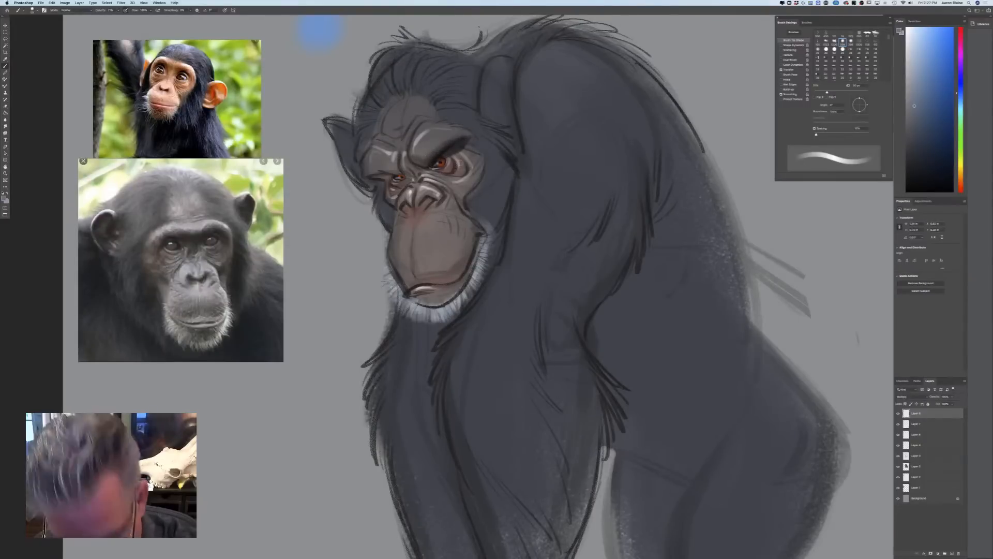
key("bracketleft")
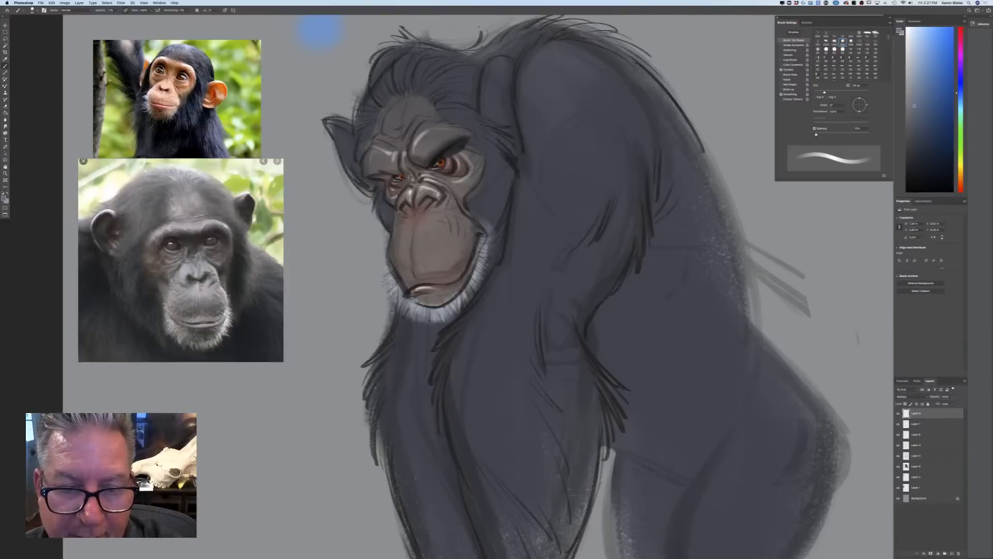
mouse_move(424, 168)
left_mouse_down()
mouse_move(411, 178)
mouse_move(374, 173)
mouse_move(386, 174)
mouse_move(378, 179)
mouse_move(391, 172)
mouse_move(365, 166)
mouse_move(400, 180)
left_mouse_up()
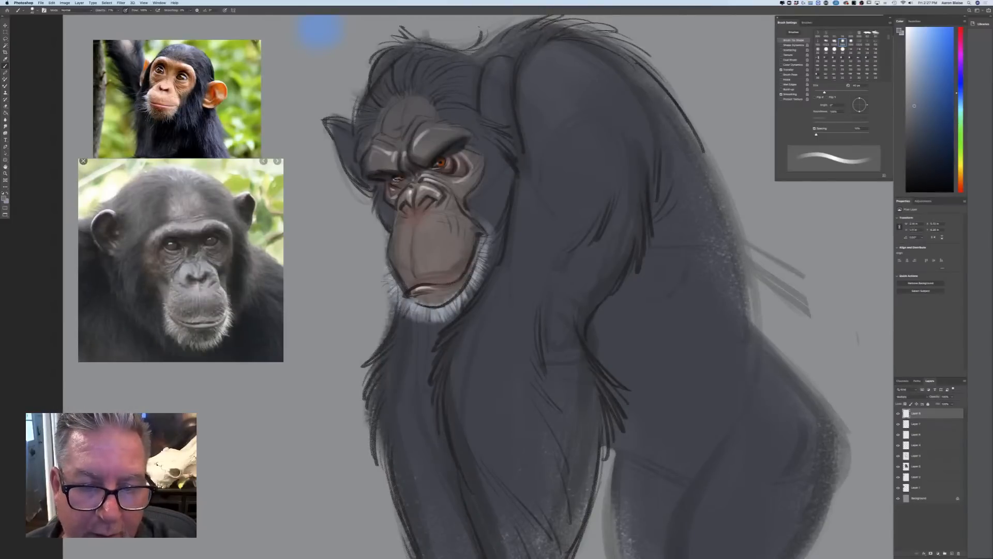
Shade the outer cheek and the shadowed side of the muzzle down toward the mouth with a slightly larger brush
mouse_move(477, 171)
left_mouse_down()
mouse_move(476, 141)
mouse_move(451, 195)
mouse_move(475, 178)
mouse_move(485, 151)
mouse_move(455, 193)
mouse_move(470, 215)
left_mouse_up()
key("]")
key("]")
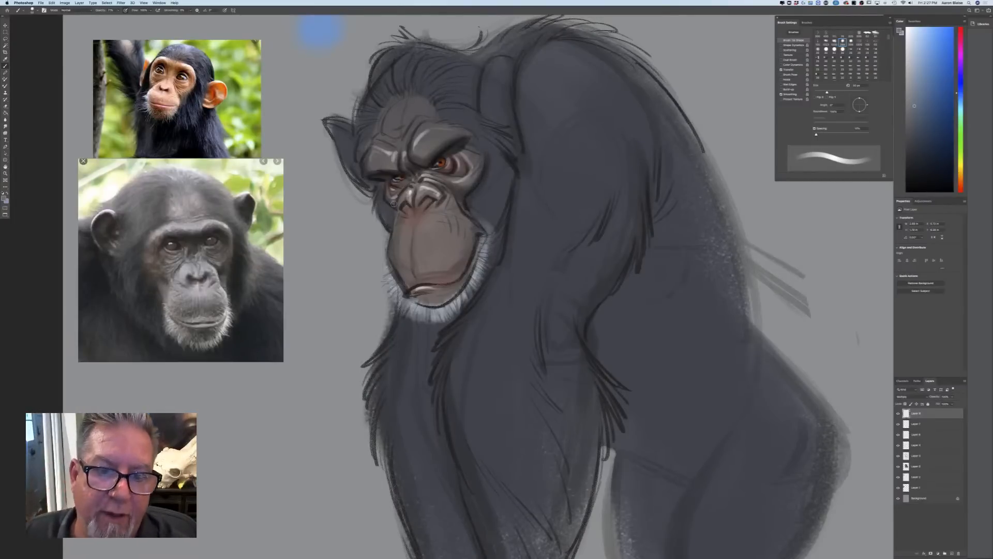
left_click_drag(468, 215, 462, 266)
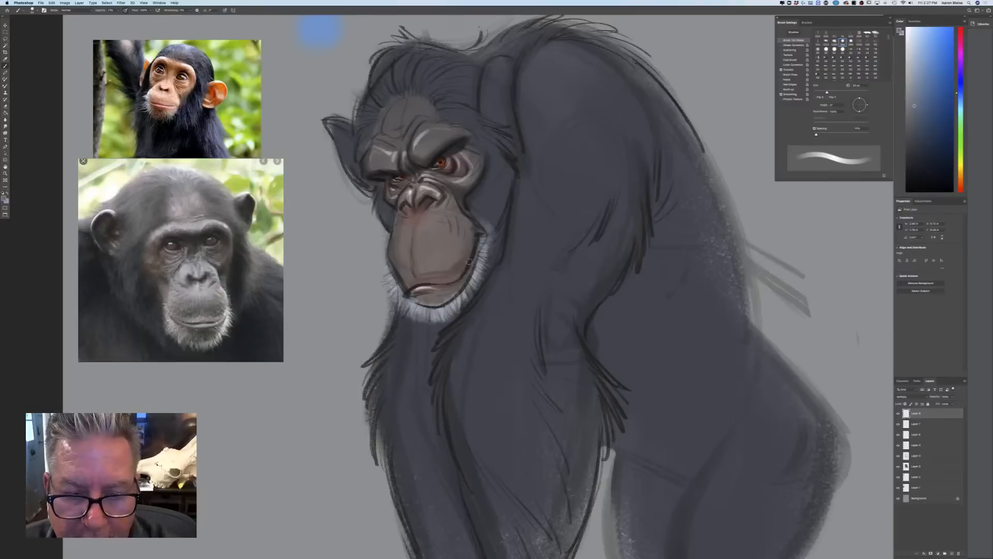
mouse_move(460, 212)
left_mouse_down()
mouse_move(467, 239)
mouse_move(450, 275)
left_mouse_up()
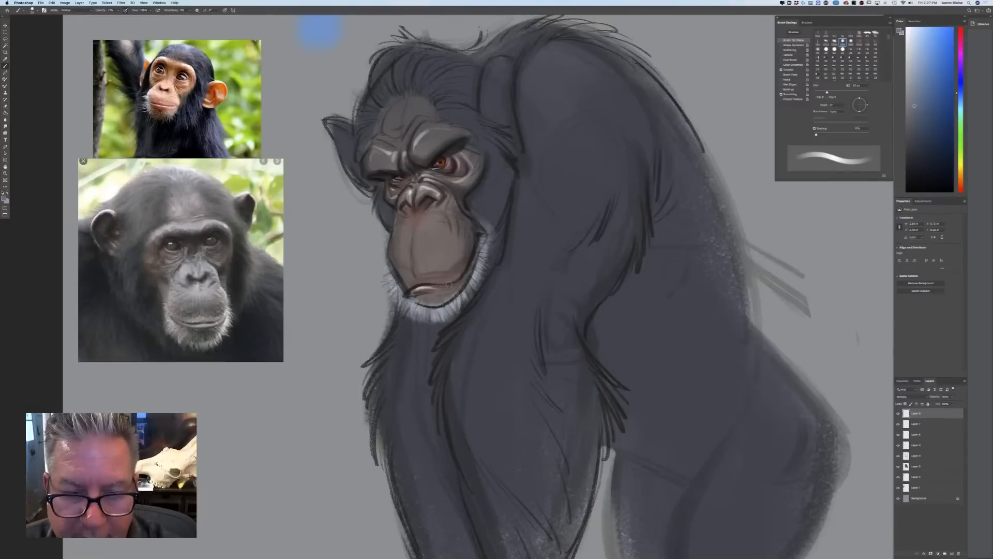
Darken the jaw, the side of the head, the near ear and the hairline above the forehead, enlarging the brush for broad strokes
left_click_drag(476, 211, 475, 289)
left_click_drag(501, 241, 481, 272)
left_click_drag(508, 161, 490, 228)
key("bracketright")
key("bracketright")
key("bracketright")
key("bracketright")
key("bracketright")
left_click_drag(501, 191, 492, 220)
mouse_move(506, 158)
left_mouse_down()
mouse_move(488, 251)
mouse_move(472, 121)
mouse_move(508, 146)
mouse_move(477, 119)
left_mouse_up()
left_click_drag(499, 72, 501, 122)
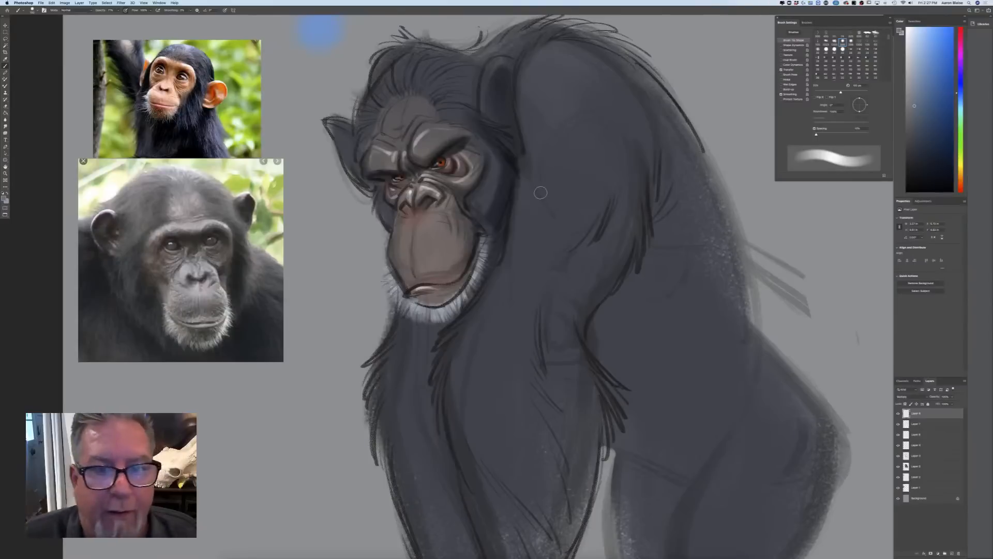
left_click_drag(418, 95, 440, 113)
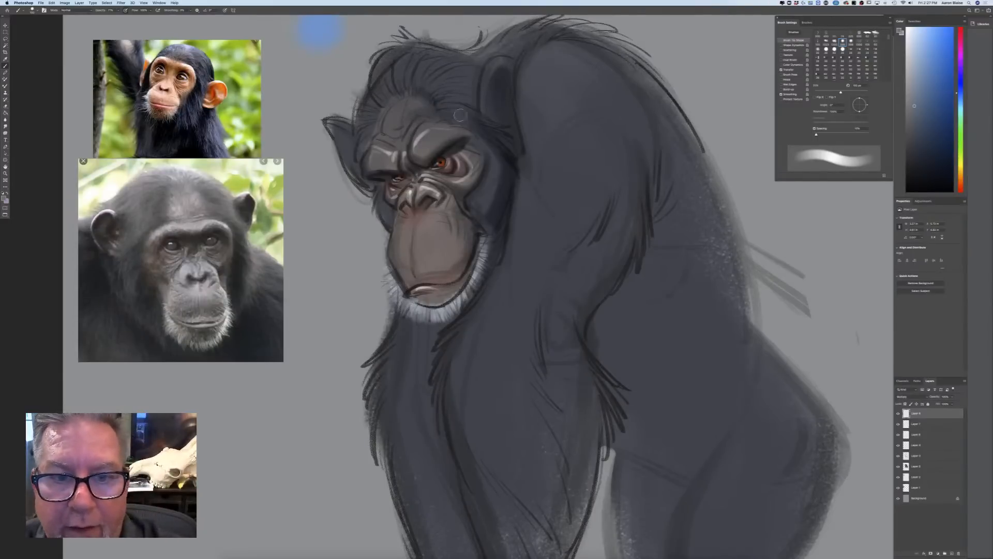
Select the layer below the shadow layer, choose a light grey-blue, and paint light strokes across the crown hair with a smaller brush
left_click(913, 424)
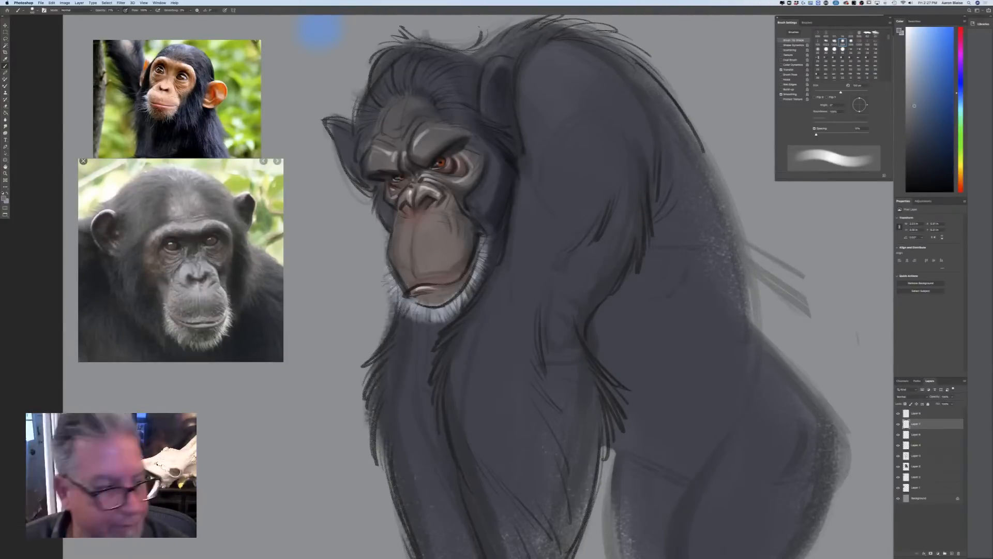
left_click(6, 198)
left_click(145, 235)
left_click(256, 225)
key("bracketleft")
key("bracketleft")
key("bracketleft")
mouse_move(450, 114)
left_mouse_down()
mouse_move(411, 64)
mouse_move(392, 71)
mouse_move(365, 122)
left_mouse_up()
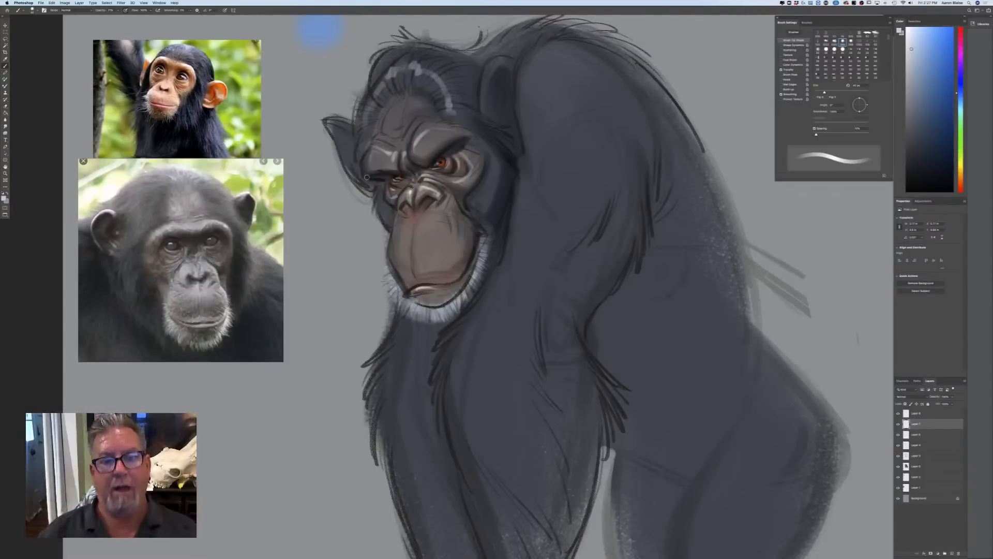
On the Multiply shadow layer, use a medium grey-blue and a larger brush to shade the white beard, lower lip and side of the muzzle
left_click(913, 412)
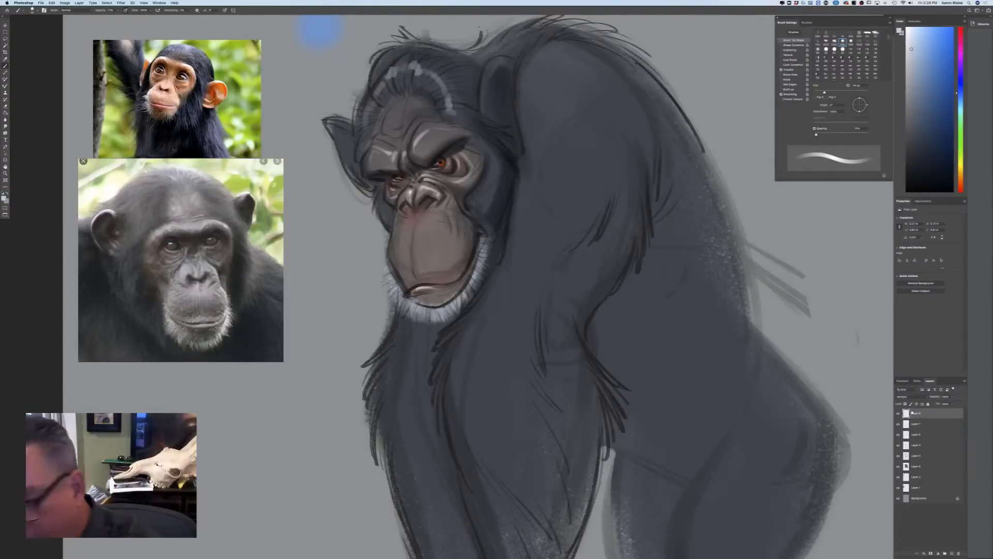
left_click(5, 198)
left_click(151, 257)
left_click(256, 225)
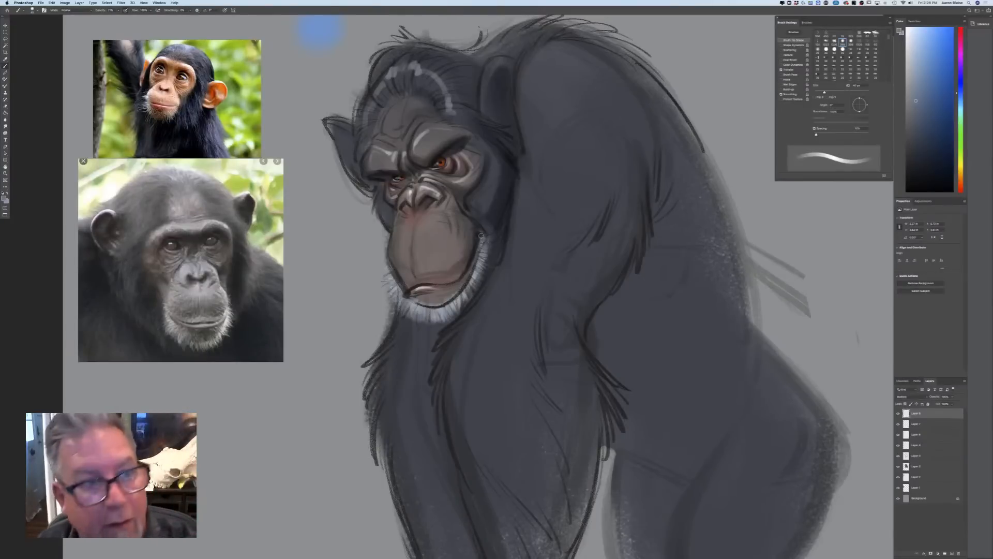
left_click_drag(485, 240, 474, 268)
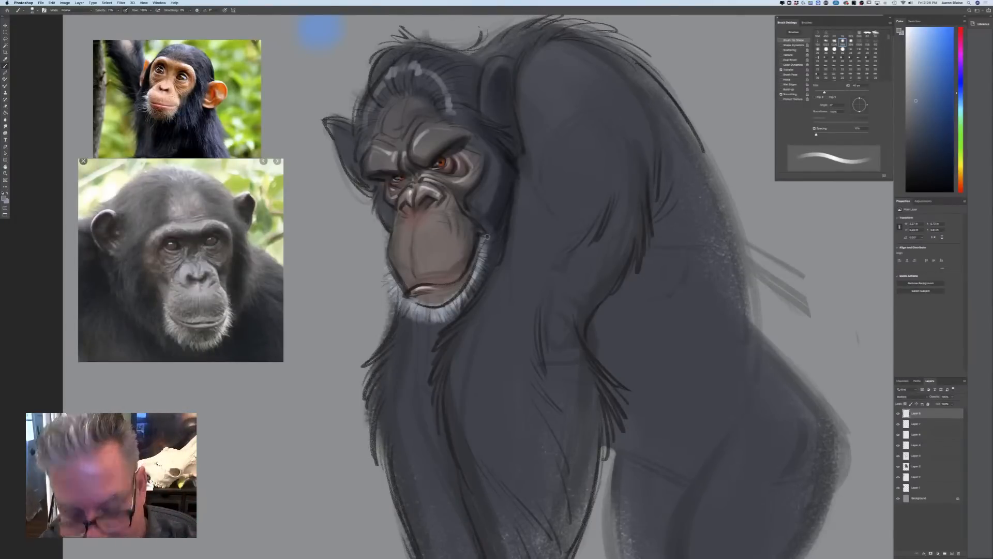
key("bracketright")
key("bracketright")
key("bracketright")
mouse_move(489, 236)
left_mouse_down()
mouse_move(453, 315)
mouse_move(407, 317)
left_mouse_up()
mouse_move(462, 273)
left_mouse_down()
mouse_move(451, 295)
mouse_move(426, 301)
mouse_move(469, 277)
mouse_move(437, 302)
mouse_move(459, 289)
mouse_move(415, 303)
left_mouse_up()
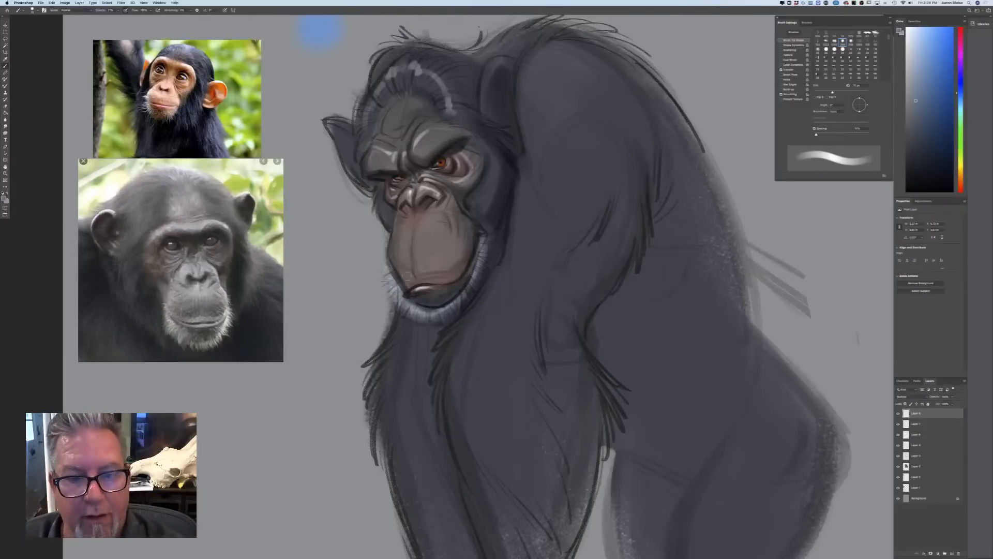
left_click_drag(471, 231, 453, 272)
mouse_move(470, 220)
left_mouse_down()
mouse_move(456, 273)
mouse_move(477, 233)
mouse_move(467, 258)
left_mouse_up()
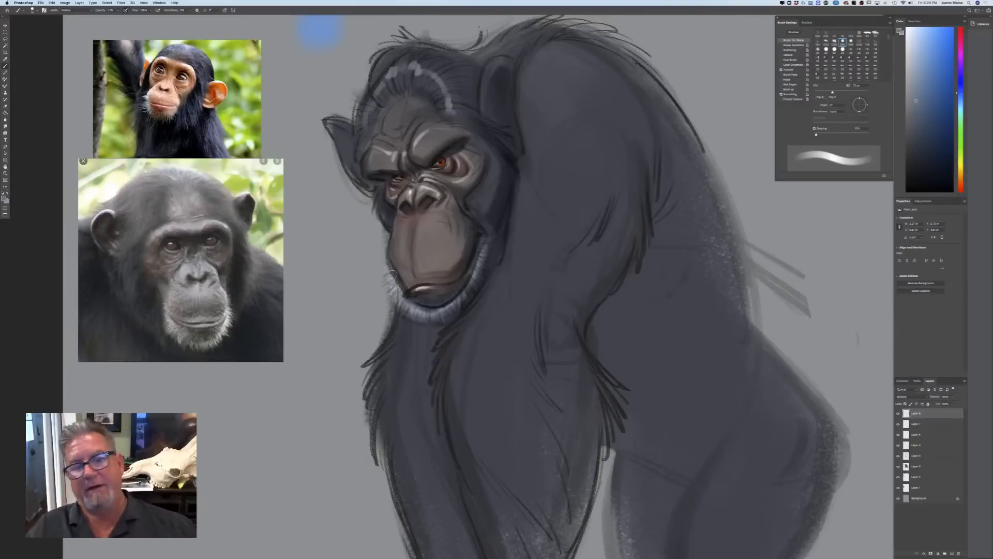
Add a new top layer in Overlay mode and choose a pale warm tan for the brush
left_click(952, 553)
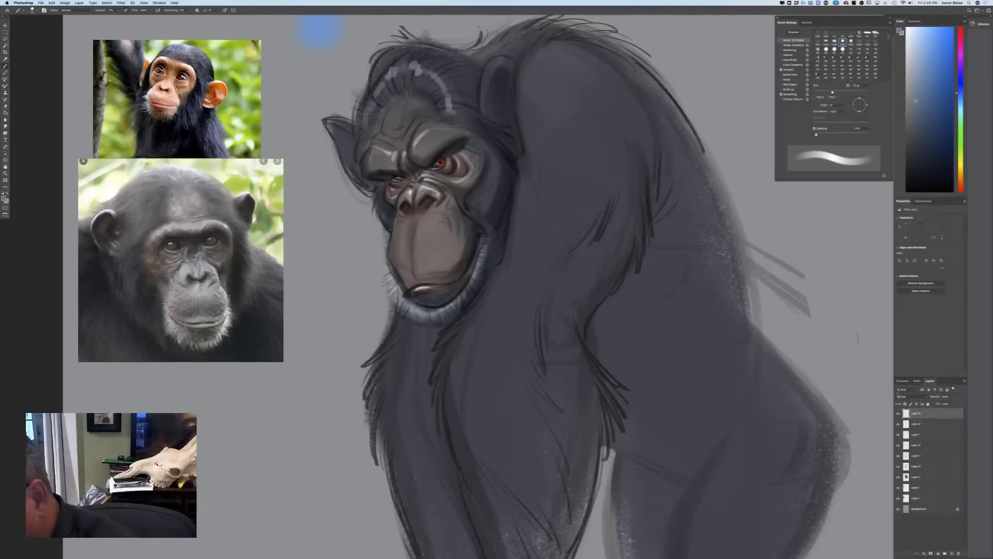
left_click(911, 396)
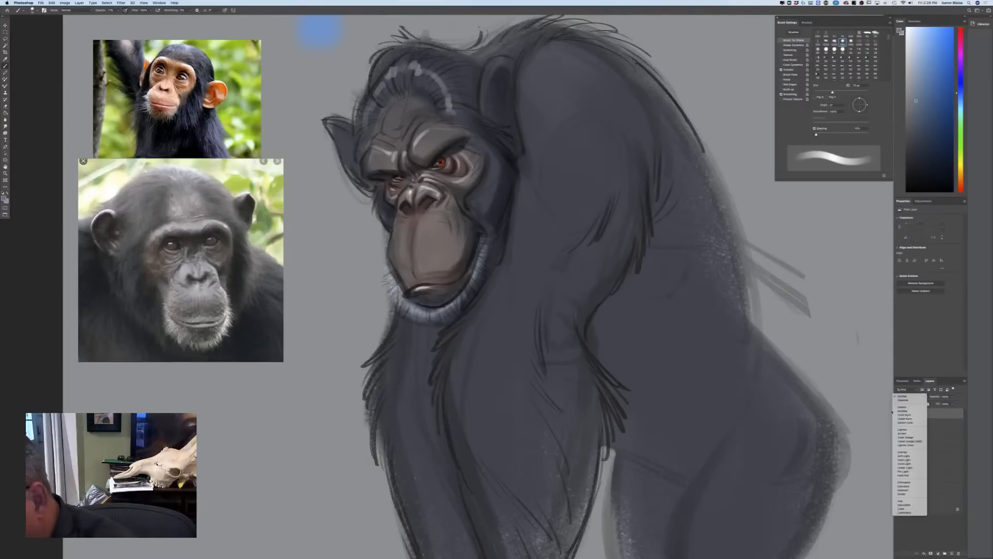
left_click(897, 452)
left_click(4, 199)
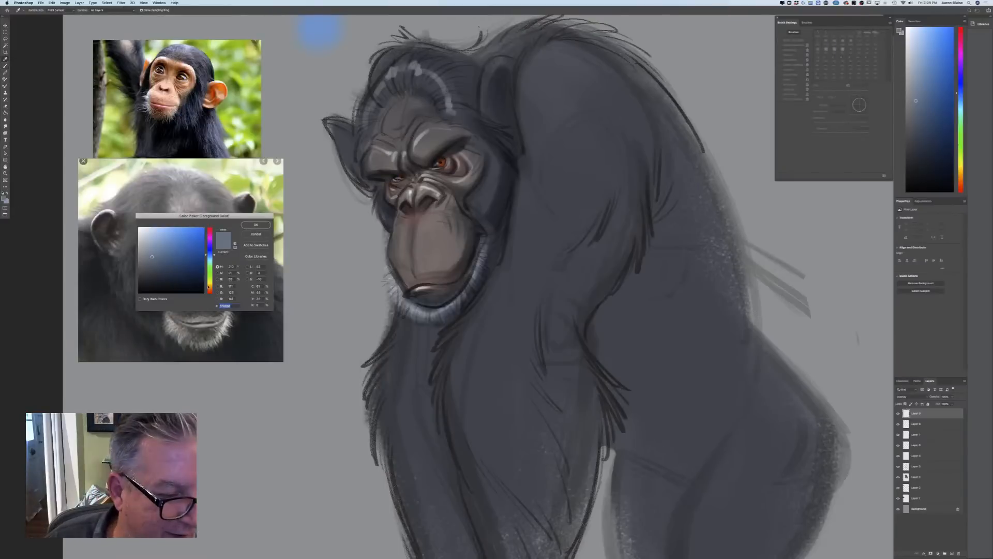
left_click(209, 287)
left_click(152, 235)
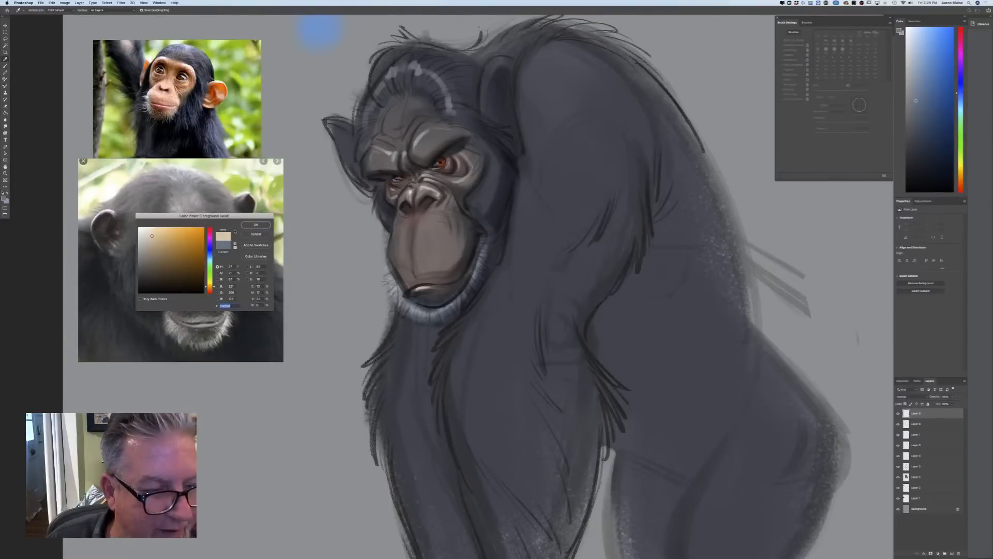
left_click(255, 225)
key("b")
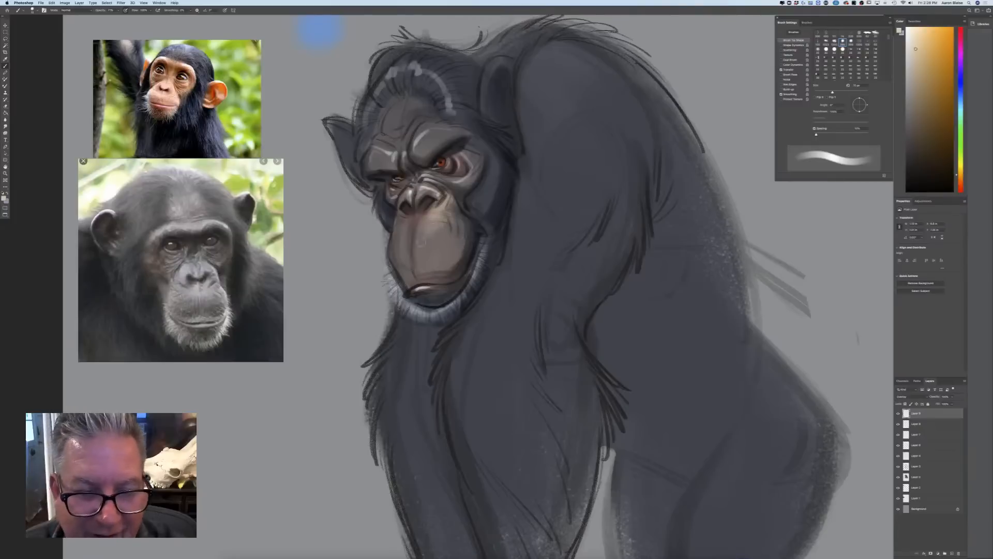
Paint warm highlights on the muzzle, nose, brow ridges, eyelids and forehead, adjusting the brush size
key("bracketleft")
key("bracketleft")
key("bracketleft")
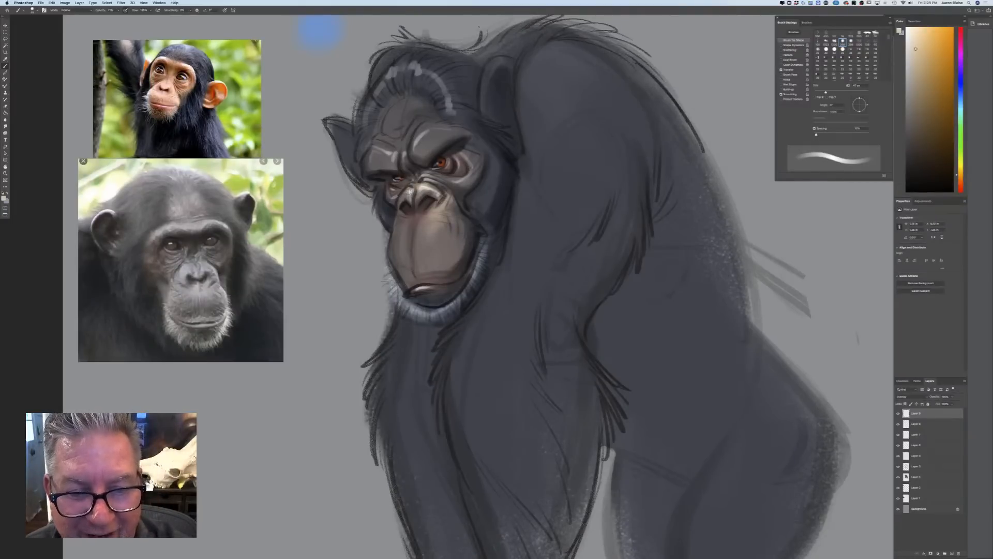
key("bracketright")
key("bracketright")
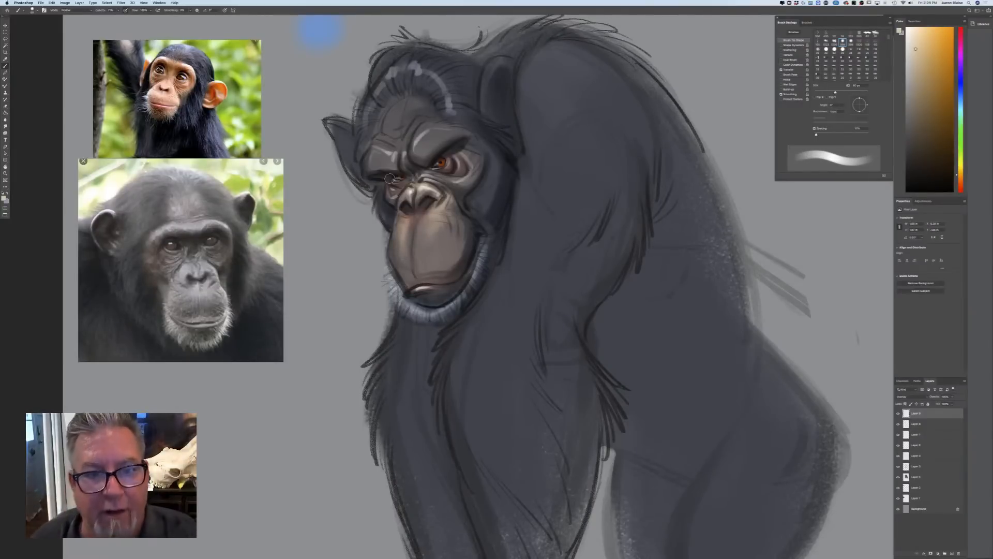
mouse_move(415, 146)
left_mouse_down()
mouse_move(427, 131)
mouse_move(455, 129)
mouse_move(441, 149)
mouse_move(464, 175)
left_mouse_up()
mouse_move(398, 187)
left_mouse_down()
mouse_move(394, 202)
mouse_move(403, 196)
left_mouse_up()
mouse_move(408, 109)
left_mouse_down()
mouse_move(392, 121)
mouse_move(414, 102)
mouse_move(397, 128)
mouse_move(413, 115)
mouse_move(407, 135)
mouse_move(388, 135)
mouse_move(368, 162)
left_mouse_up()
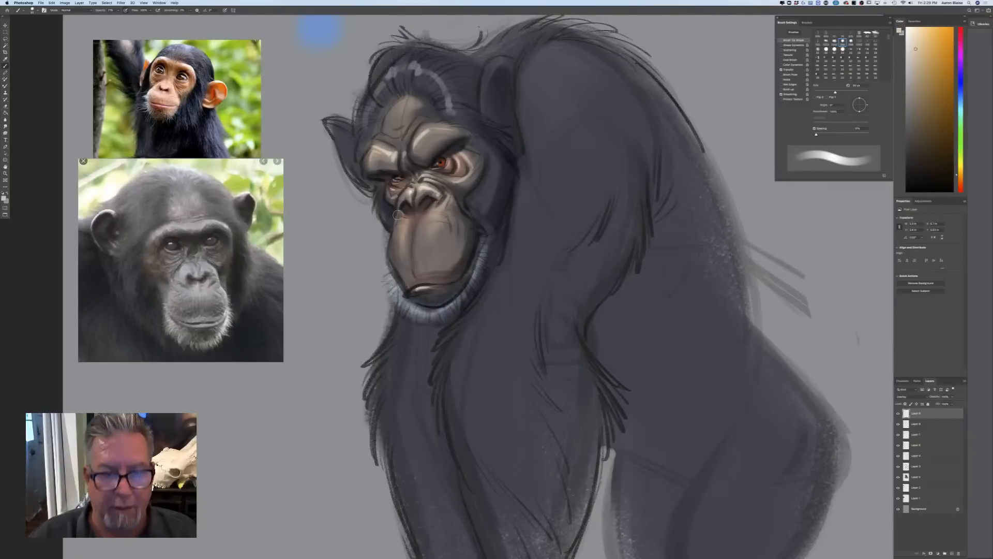
Add another new layer on top, choose a bright yellow-green, and enable pressure-controlled brush size
left_click(951, 553)
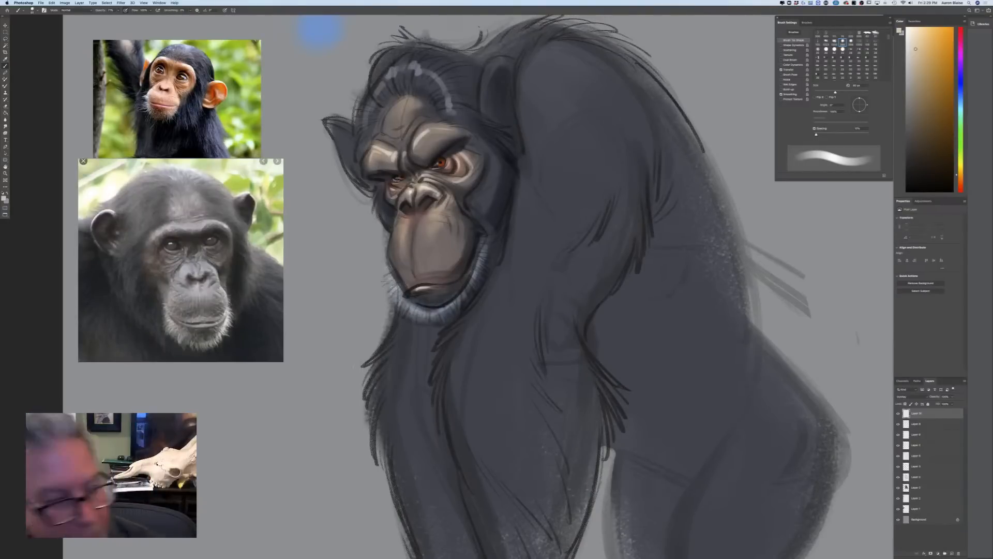
left_click(5, 198)
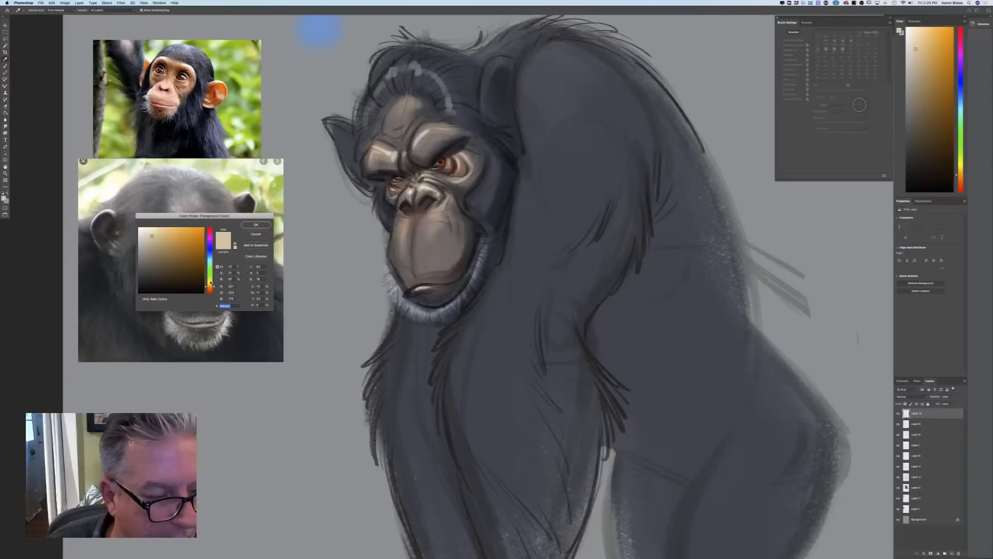
left_click_drag(210, 284, 210, 280)
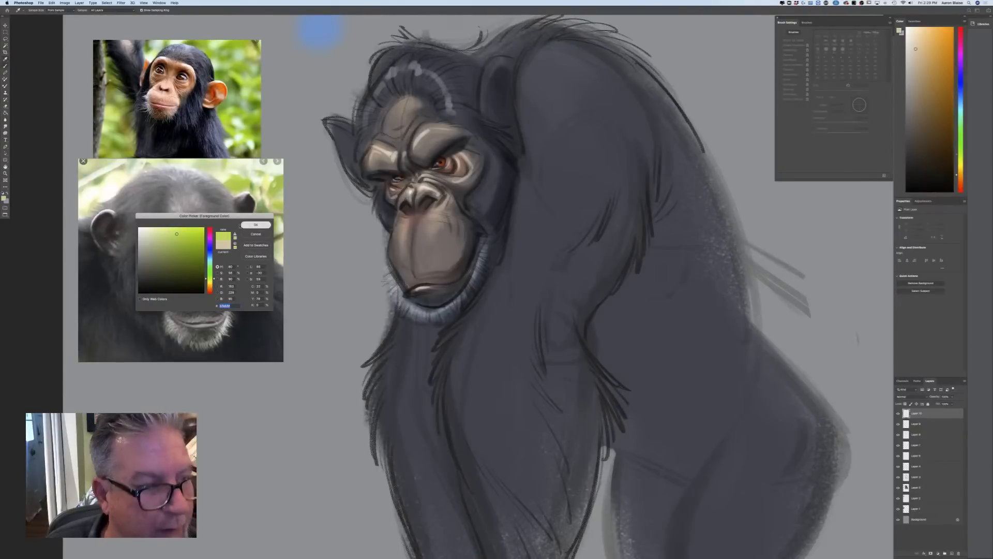
left_click(256, 224)
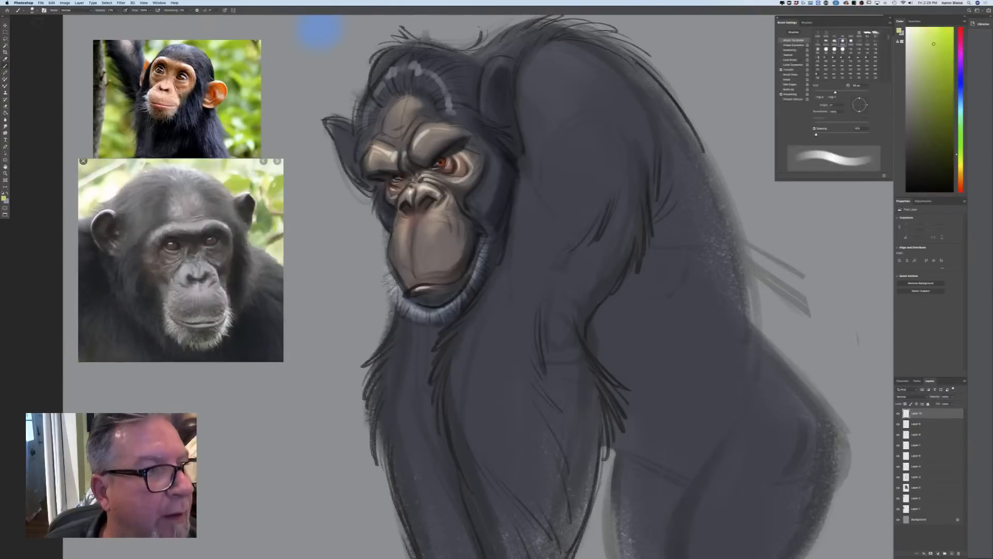
left_click(225, 10)
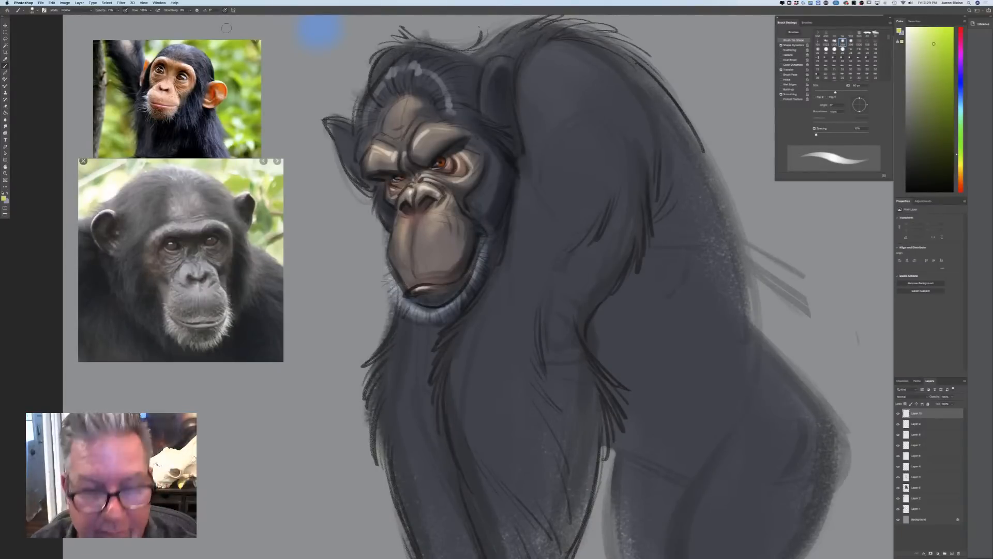
Paint a thin yellow-green rim light along the far edge of the forehead and around the far brow and eye
key("bracketleft")
key("bracketleft")
key("bracketleft")
mouse_move(377, 127)
left_mouse_down()
mouse_move(387, 106)
mouse_move(377, 135)
left_mouse_up()
key("bracketleft")
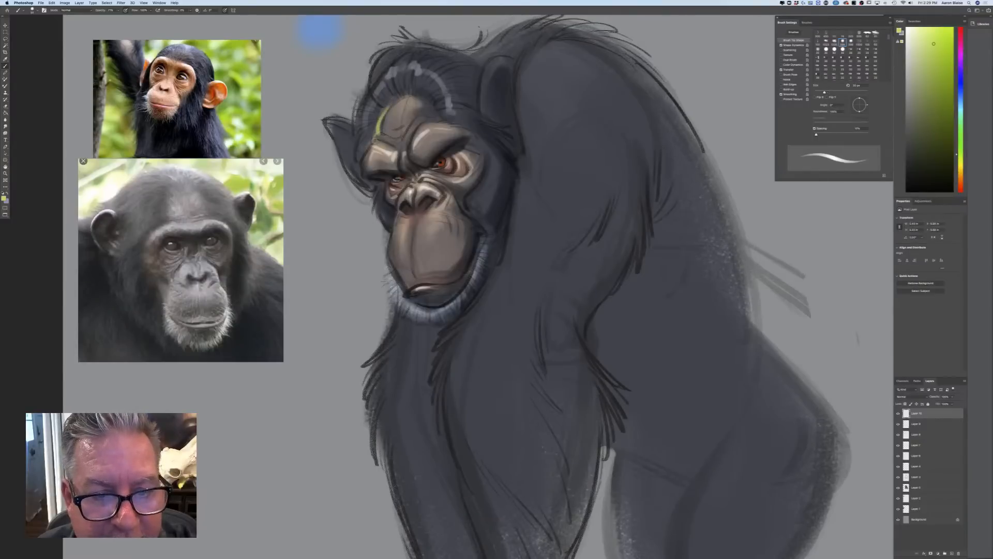
key("bracketleft")
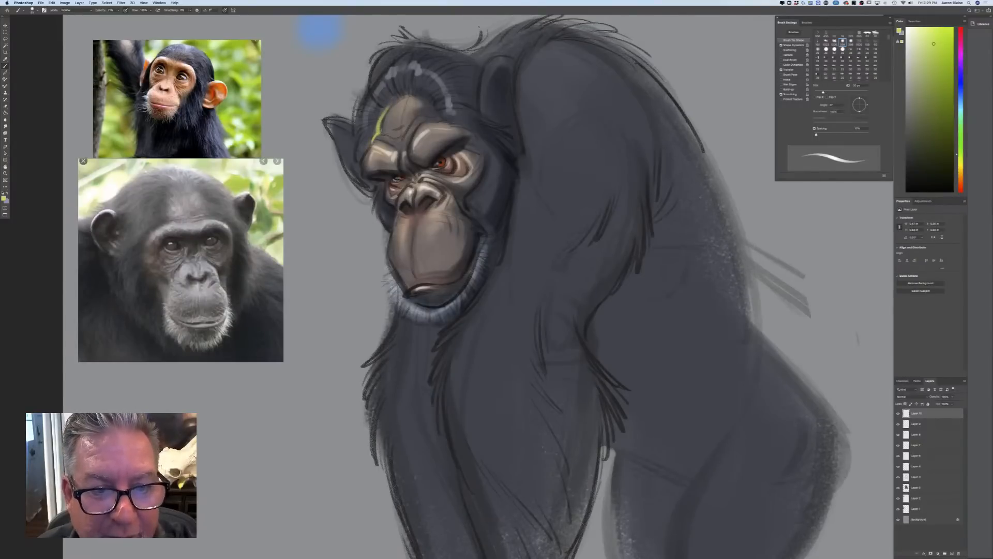
left_click_drag(374, 143, 364, 177)
key("bracketright")
key("bracketright")
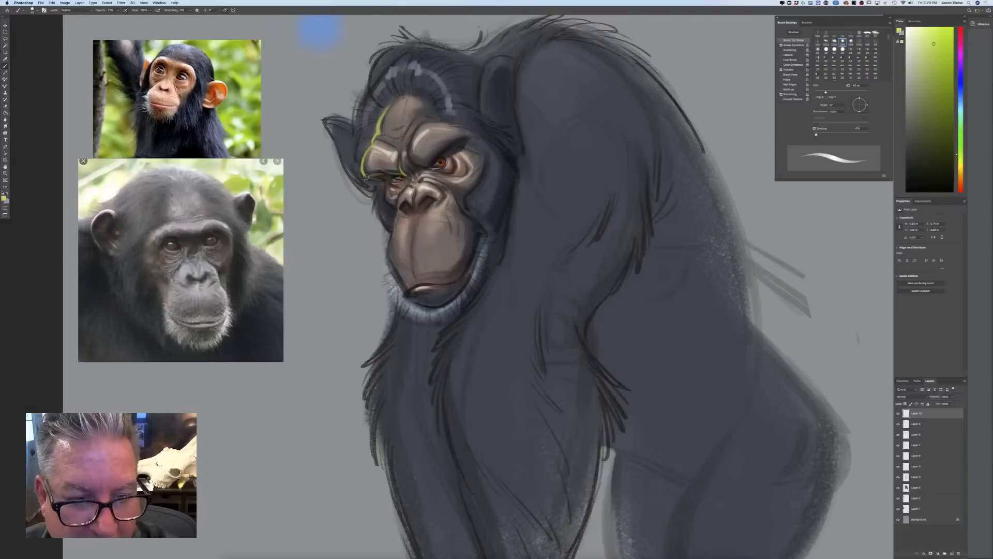
left_click_drag(365, 177, 383, 182)
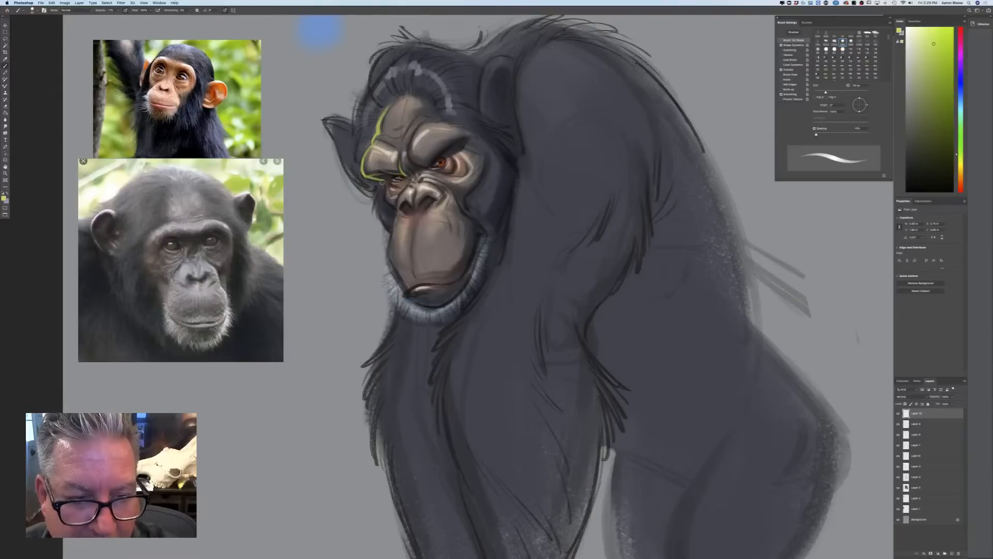
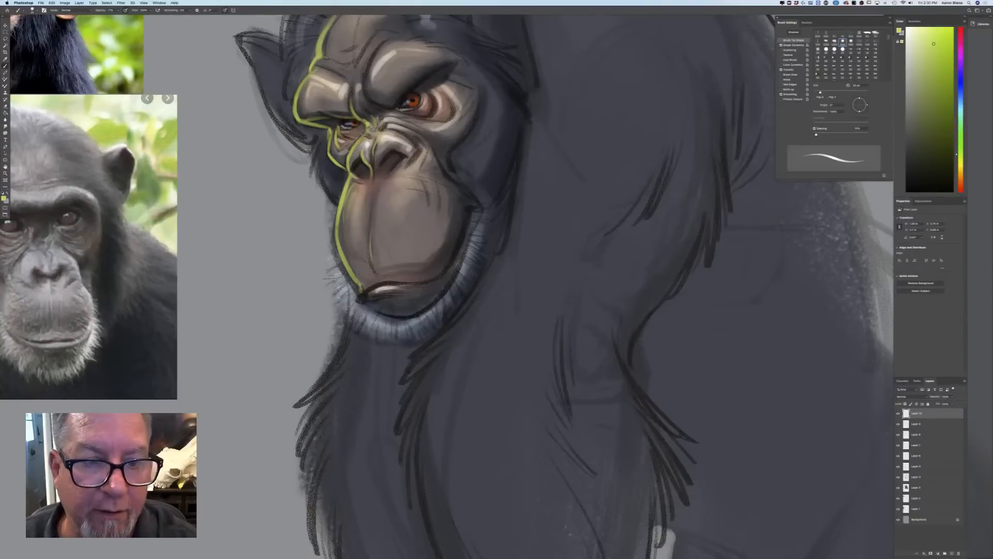
Extend the yellow-green rim light along the near brow crease, far cheek and lower lip, enlarging the brush for the cheek and lip
left_click_drag(365, 83, 372, 101)
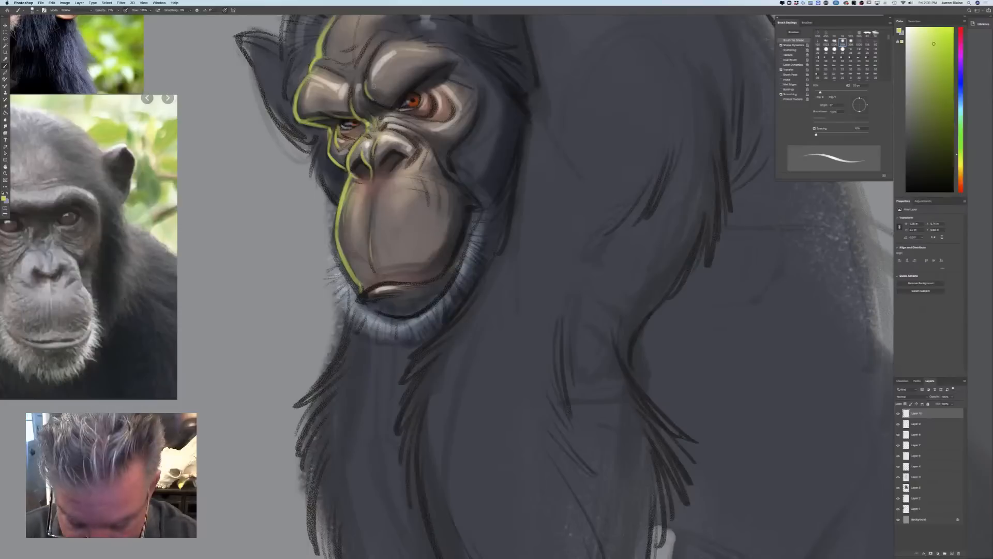
key("bracketright")
key("bracketright")
key("bracketright")
key("bracketright")
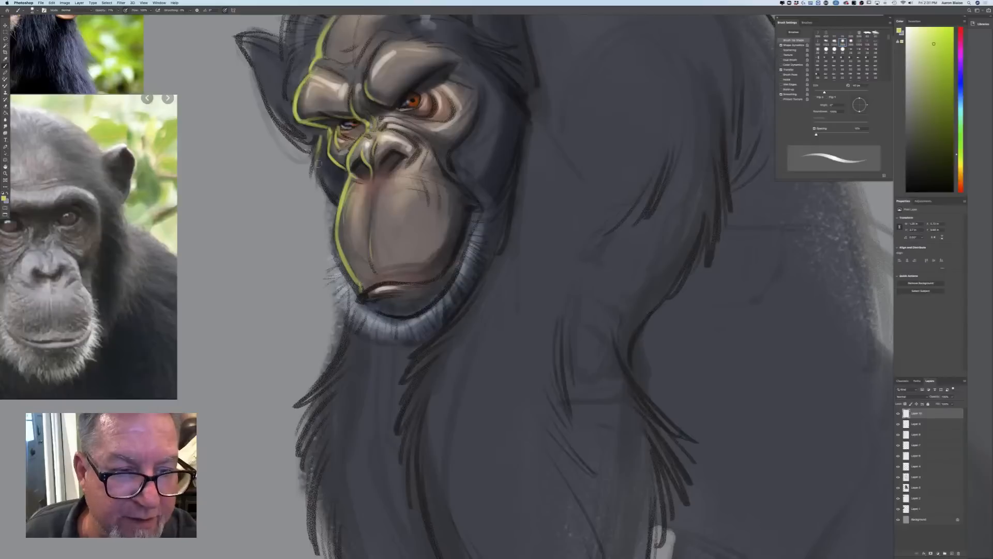
left_click_drag(321, 159, 338, 206)
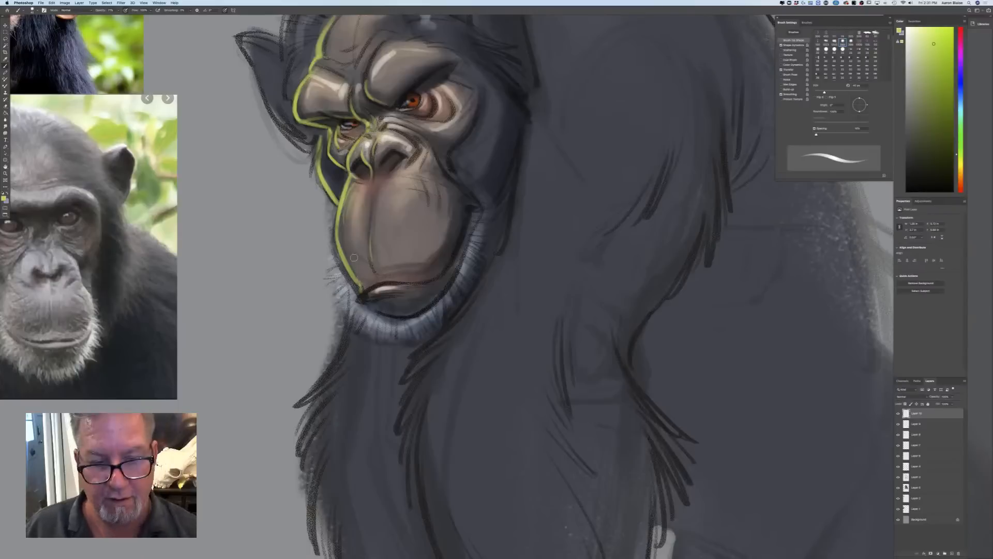
mouse_move(361, 291)
left_mouse_down()
mouse_move(360, 301)
mouse_move(392, 315)
mouse_move(418, 314)
left_mouse_up()
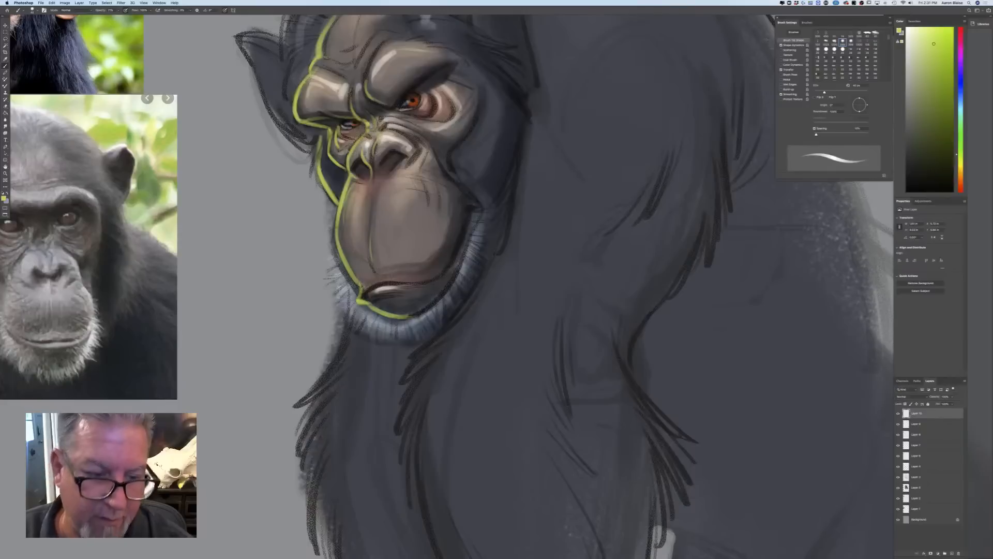
Paint short yellow-green hair strokes on the far side of the chin beard, reducing the brush size
mouse_move(337, 275)
left_mouse_down()
mouse_move(328, 267)
mouse_move(341, 299)
left_mouse_up()
key("bracketleft")
left_click_drag(352, 320, 343, 306)
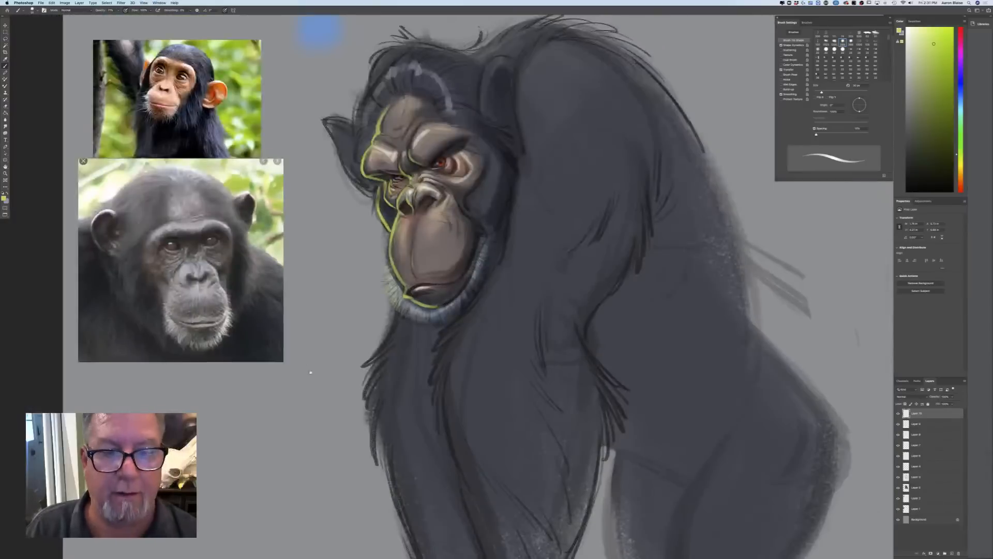
Paint yellow-green rim strokes on the hair at the far side of the head and around the far ear with a slightly larger brush
left_click_drag(311, 372, 321, 415)
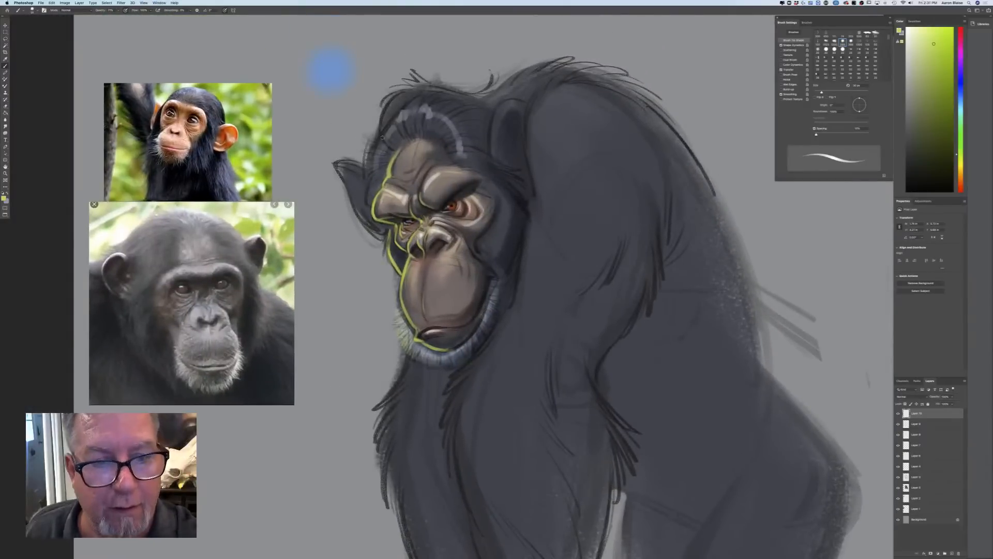
mouse_move(374, 152)
left_mouse_down()
mouse_move(368, 135)
mouse_move(367, 174)
mouse_move(377, 176)
mouse_move(368, 213)
left_mouse_up()
key("bracketright")
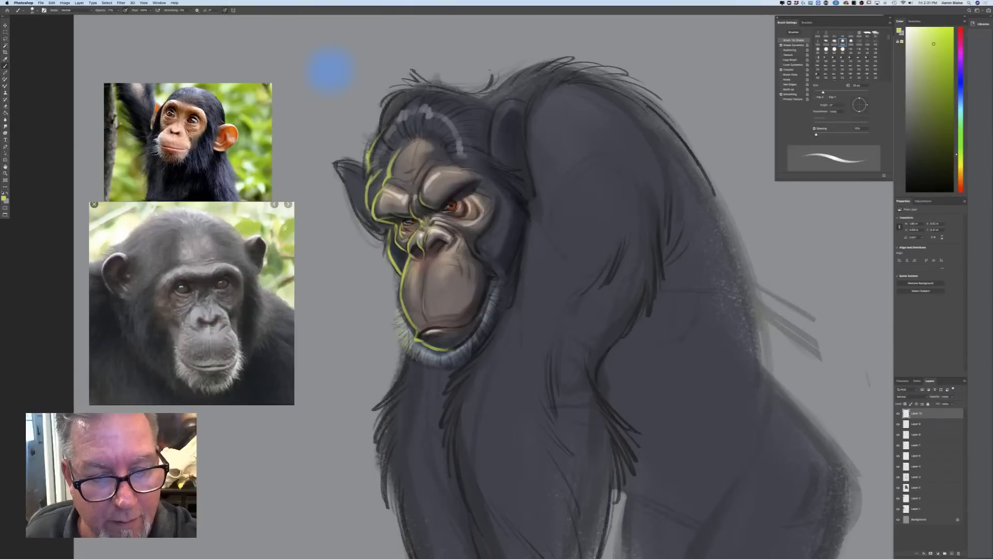
mouse_move(393, 97)
left_mouse_down()
mouse_move(383, 136)
mouse_move(406, 110)
left_mouse_up()
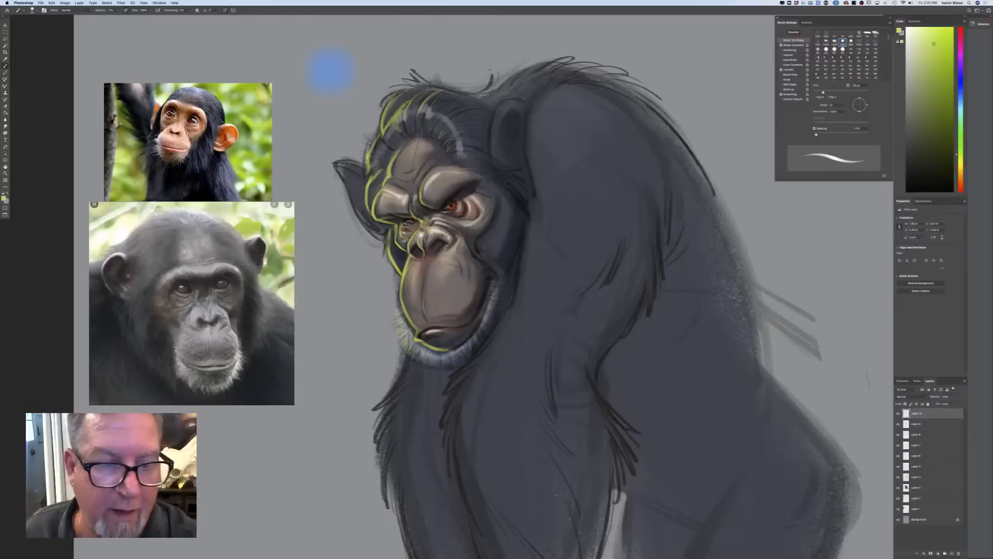
mouse_move(365, 169)
left_mouse_down()
mouse_move(339, 160)
mouse_move(363, 186)
mouse_move(333, 161)
mouse_move(360, 216)
left_mouse_up()
mouse_move(348, 179)
left_mouse_down()
mouse_move(362, 222)
mouse_move(383, 234)
left_mouse_up()
mouse_move(357, 214)
left_mouse_down()
mouse_move(385, 235)
mouse_move(358, 214)
left_mouse_up()
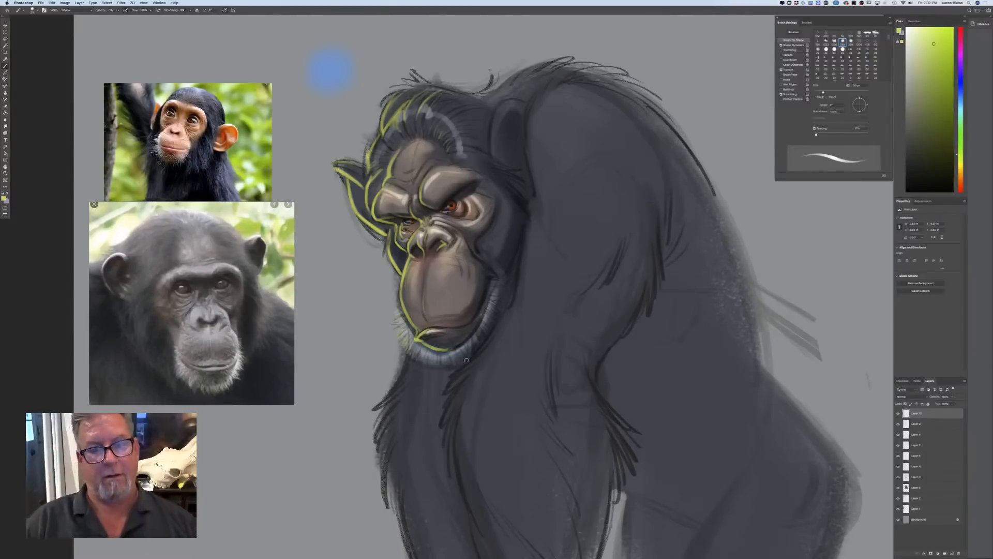
Add yellow-green rim light to the muzzle's centre crease and the fur tufts along the far shoulder
scroll(466, 359, "down", 5)
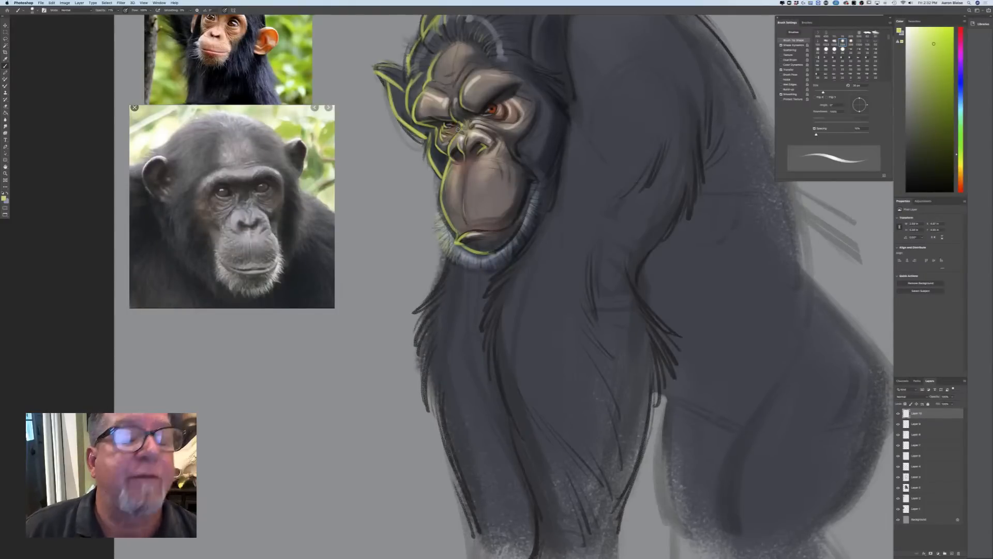
key("super+equal")
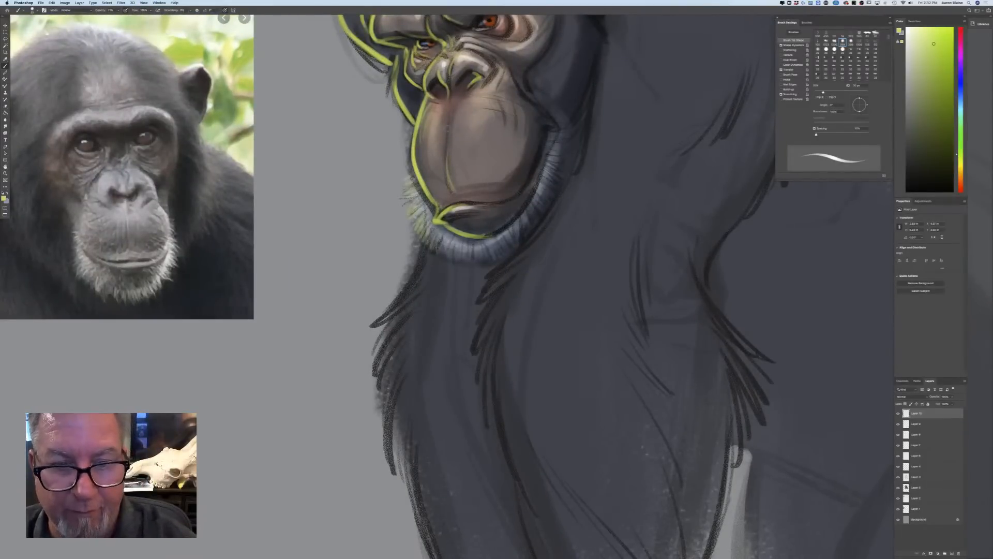
left_click_drag(448, 128, 448, 171)
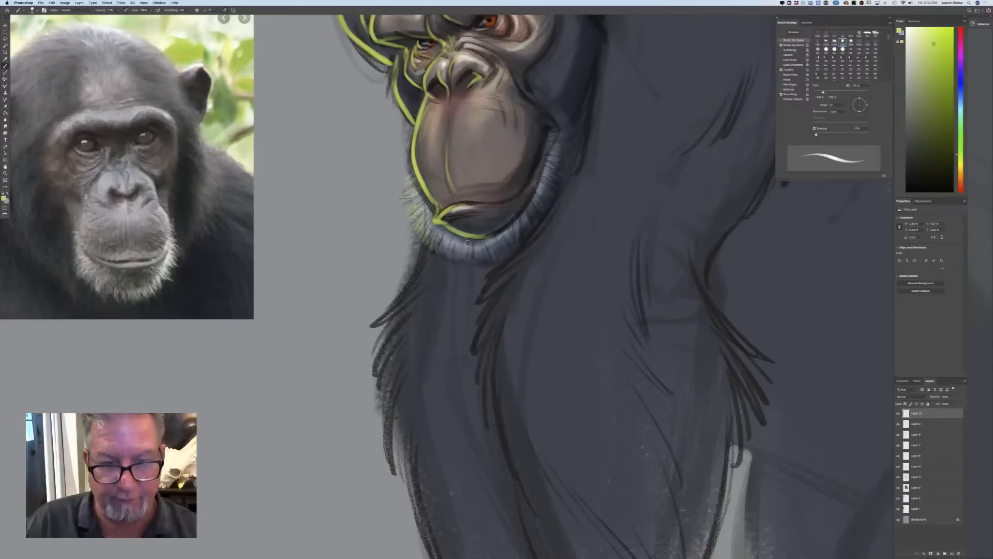
mouse_move(424, 242)
left_mouse_down()
mouse_move(389, 310)
mouse_move(417, 238)
mouse_move(371, 326)
mouse_move(395, 310)
mouse_move(384, 346)
mouse_move(387, 413)
left_mouse_up()
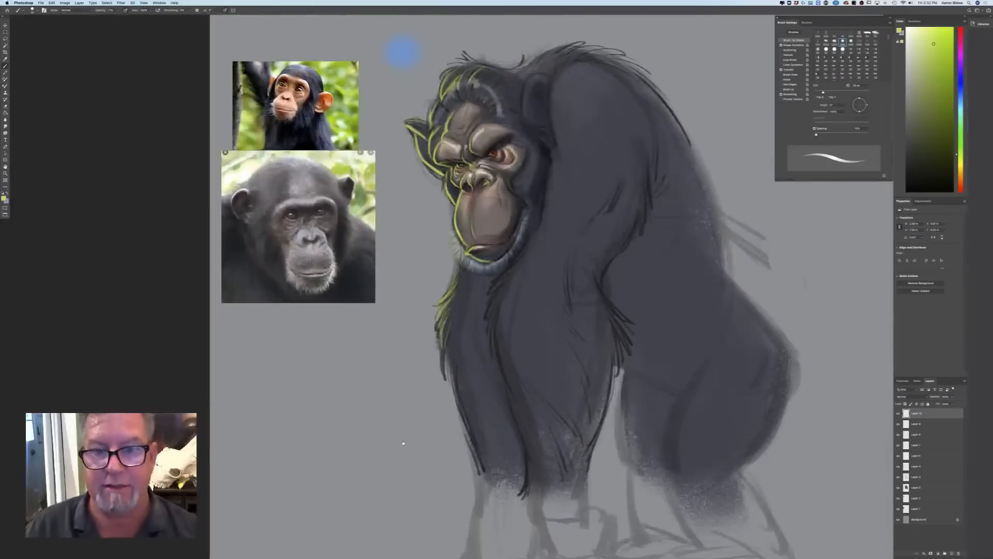
Paint yellow-green rim light under the near jaw, through the chest fur and down the front edge of the near arm
left_click_drag(333, 427, 337, 396)
key("super+minus")
key("super+minus")
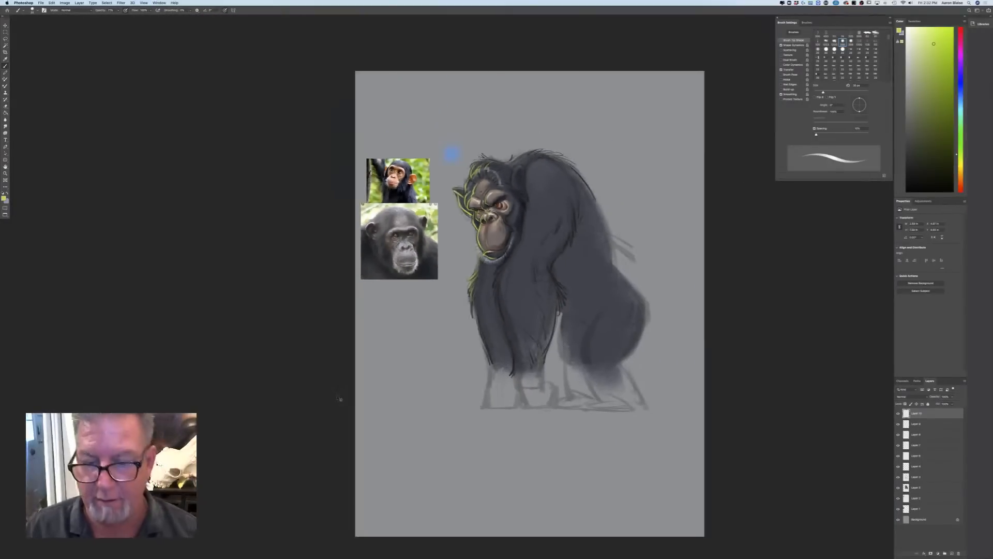
key("super+equal")
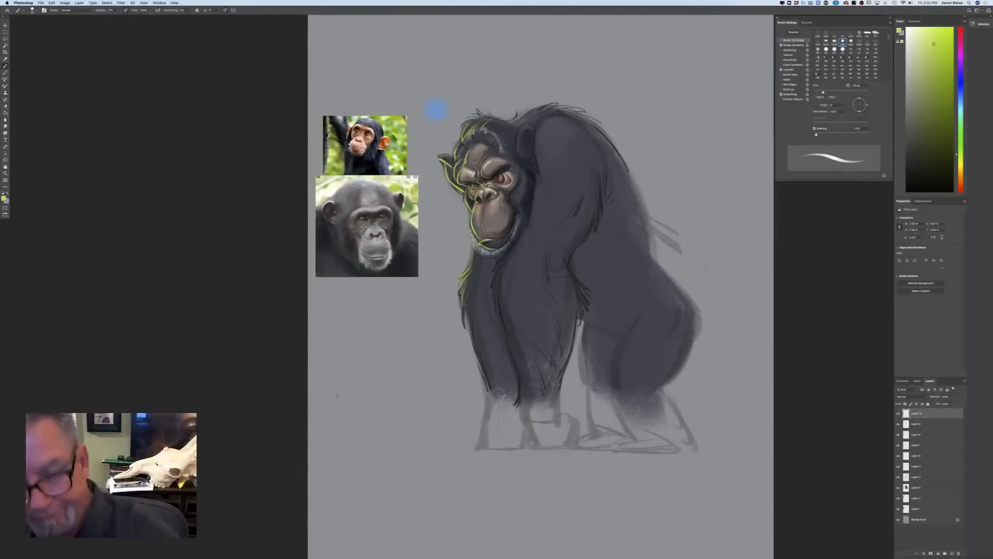
mouse_move(526, 220)
left_mouse_down()
mouse_move(494, 274)
mouse_move(506, 264)
mouse_move(494, 290)
mouse_move(521, 393)
left_mouse_up()
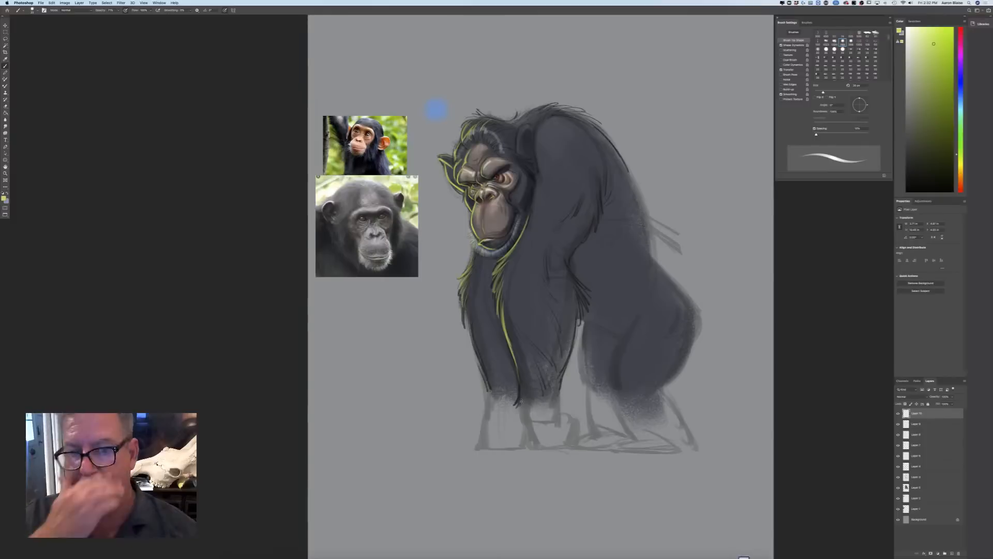
Outline the front and upper rim of the near ear with the yellow-green rim light
key("super+equal")
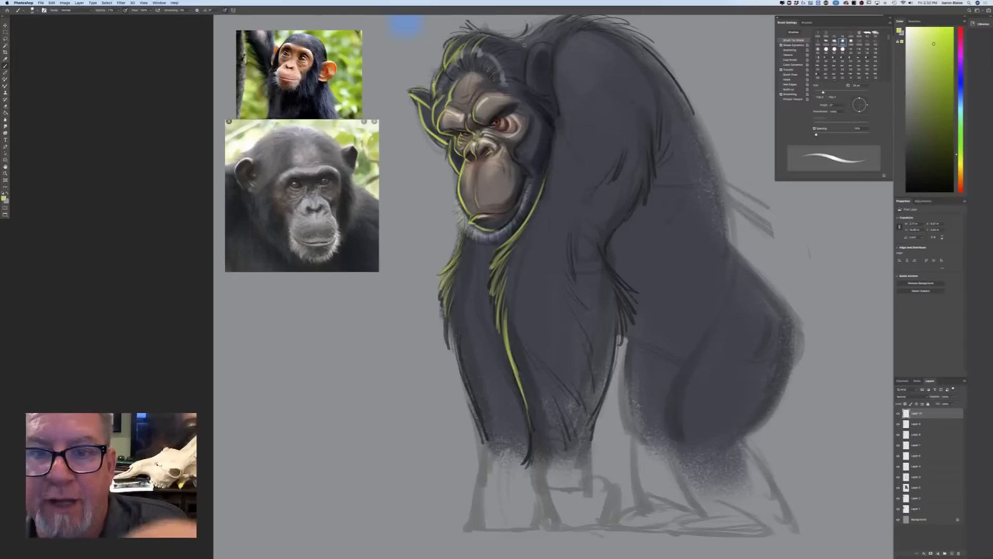
mouse_move(537, 43)
left_mouse_down()
mouse_move(527, 82)
mouse_move(536, 45)
mouse_move(547, 42)
left_mouse_up()
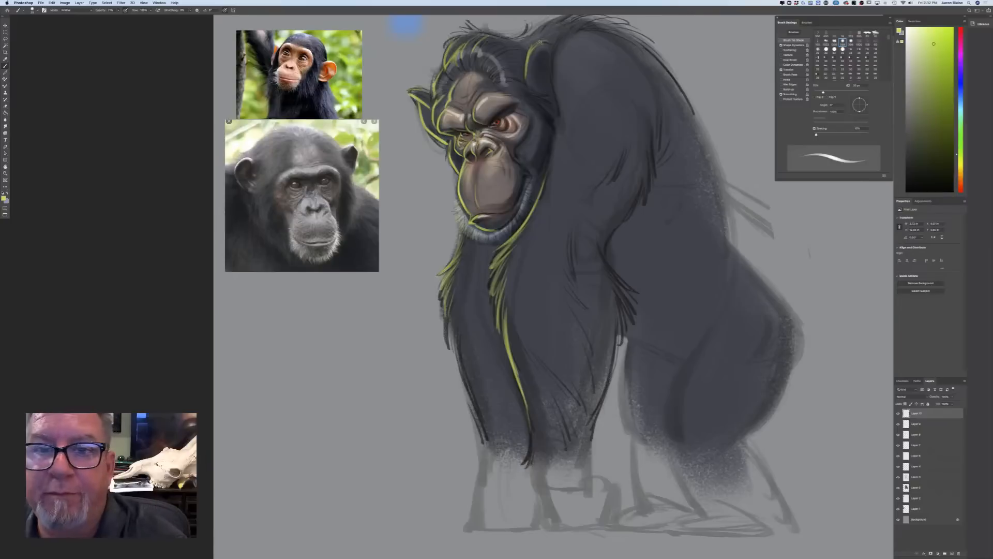
left_click_drag(540, 42, 547, 43)
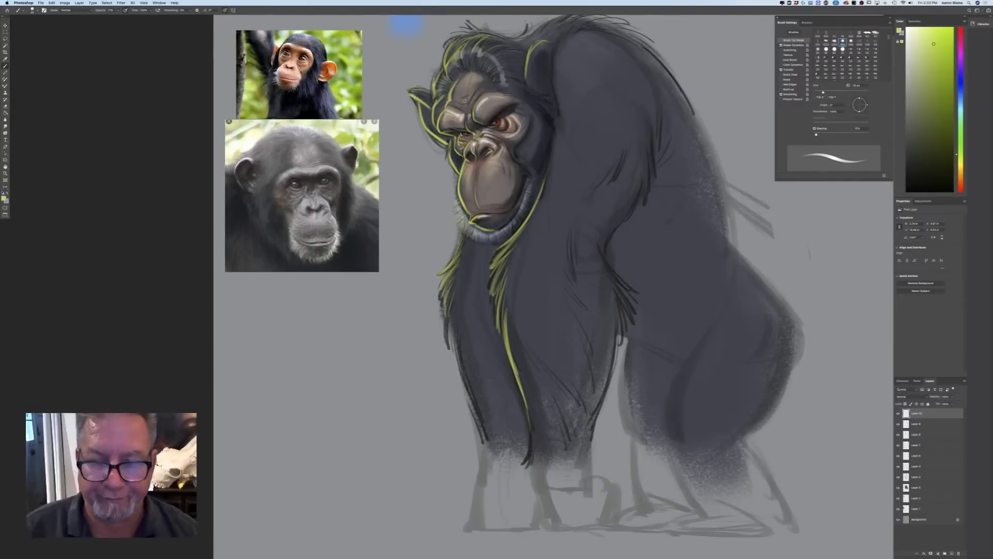
Change the foreground colour to a warm near-white for the face's brightest highlights
key("super+plus")
key("super+plus")
left_click_drag(465, 101, 458, 271)
left_click(4, 197)
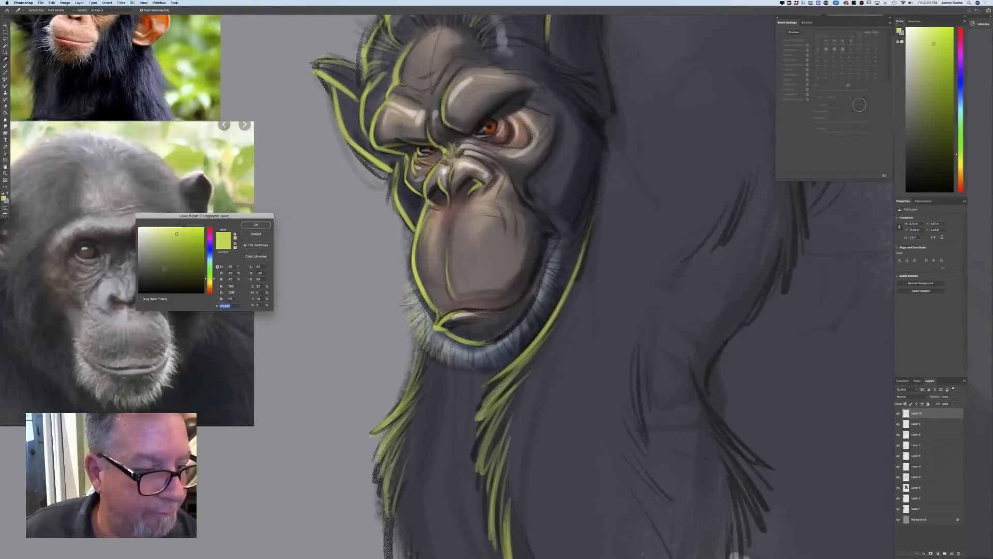
left_click(139, 228)
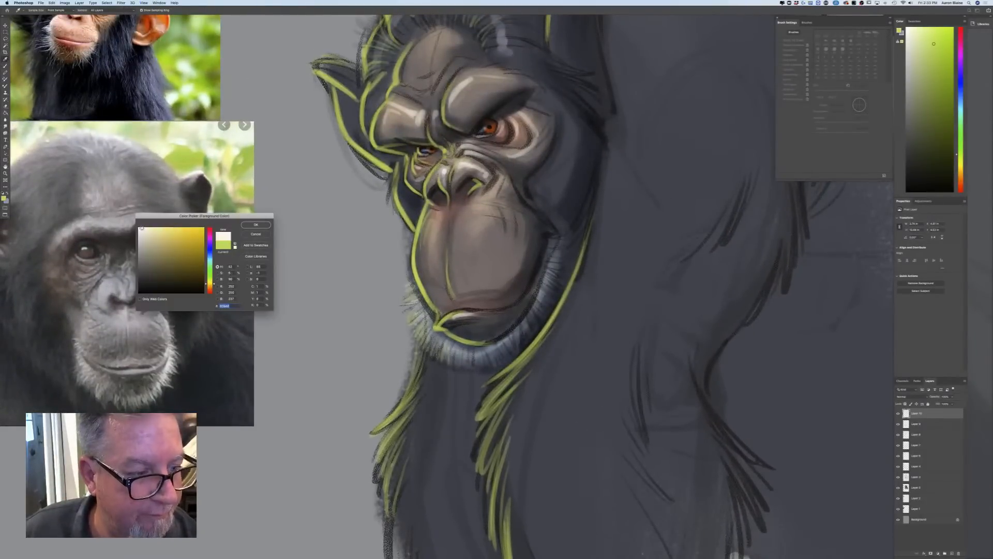
left_click(256, 225)
Reduce the brush size and paint tiny near-white catchlights in the chimpanzee's eyes
key("[")
key("[")
key("[")
key("[")
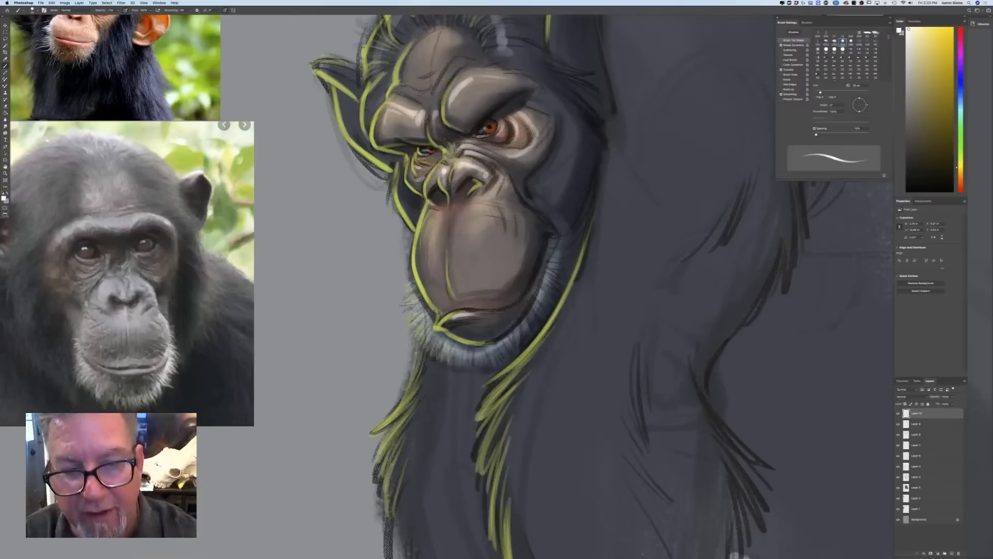
key("]")
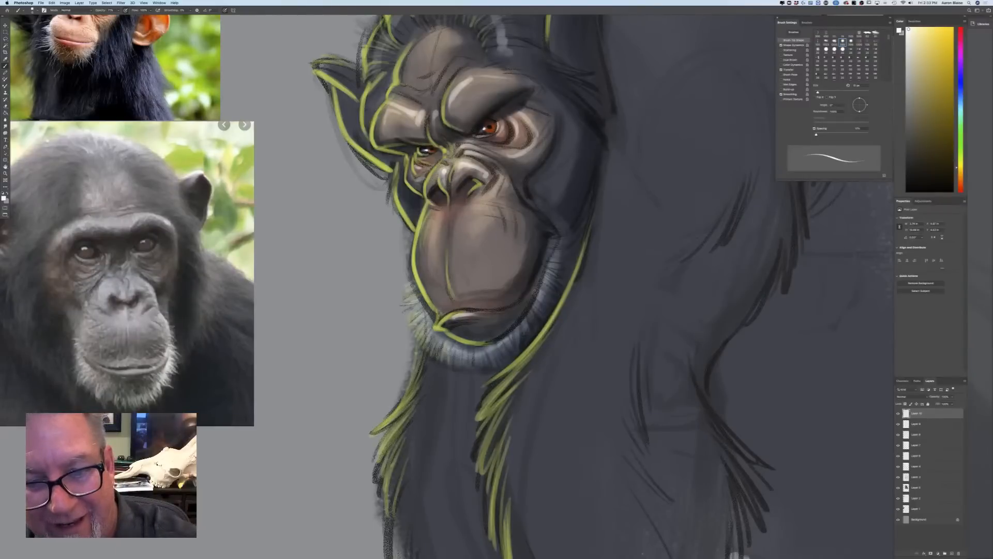
left_click_drag(497, 127, 493, 133)
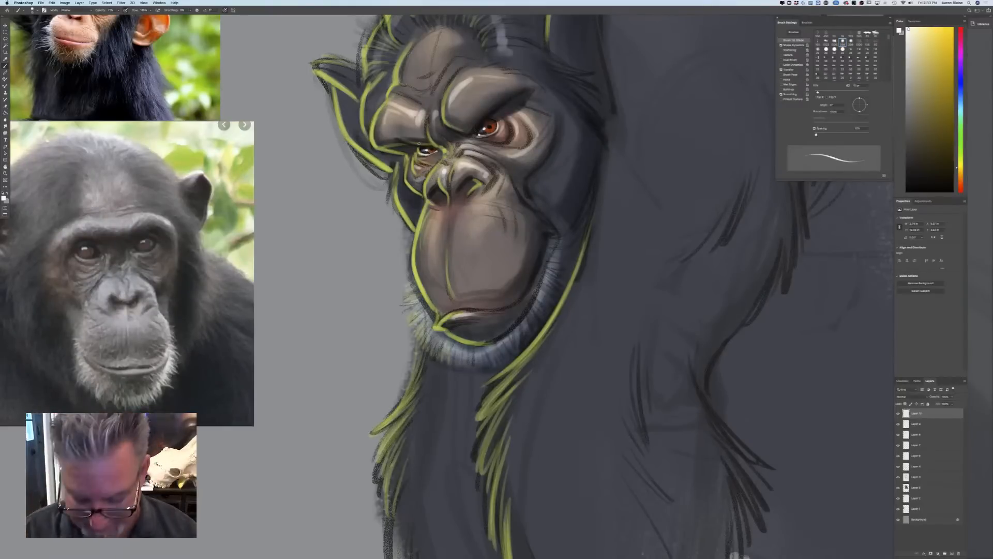
Enlarge the brush and paint near-white highlights on the nose and along the wrinkles of the upper muzzle
key("bracketright")
key("bracketright")
key("bracketright")
key("bracketright")
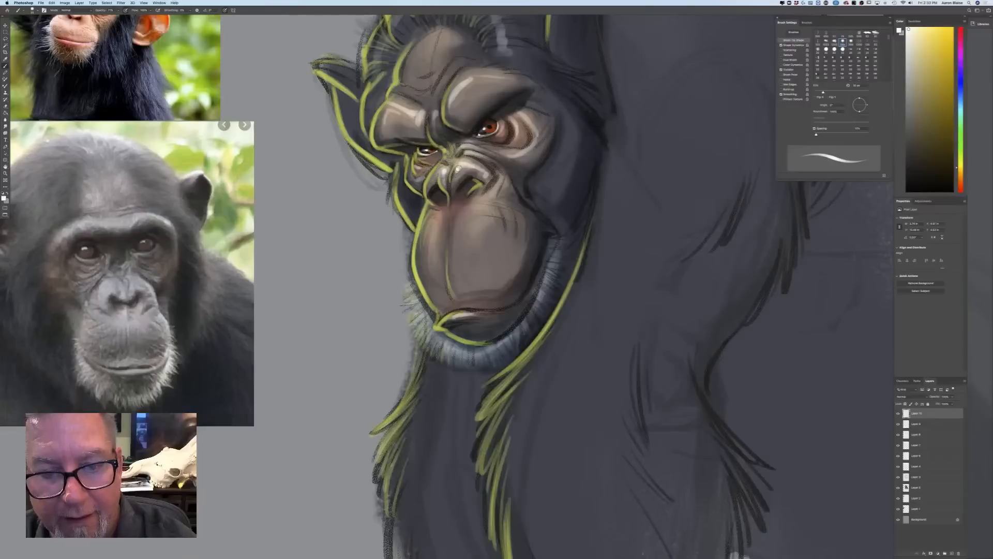
mouse_move(458, 168)
left_mouse_down()
mouse_move(477, 166)
mouse_move(438, 174)
mouse_move(429, 192)
left_mouse_up()
left_click(487, 174)
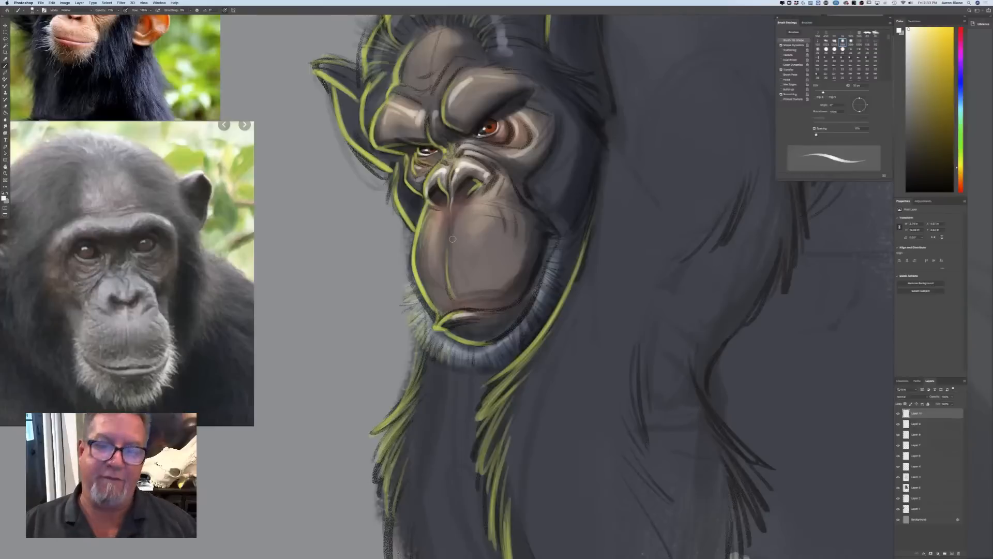
left_click_drag(478, 206, 519, 221)
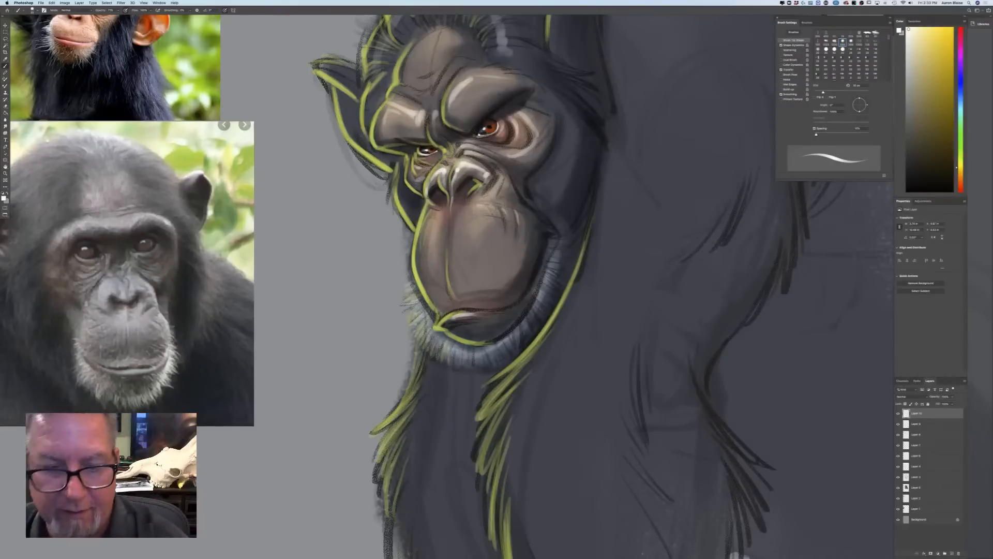
Hide and show the rim-light layer to compare its effect, and examine the whole chimpanzee figure
key("super+minus")
key("super+minus")
key("super+minus")
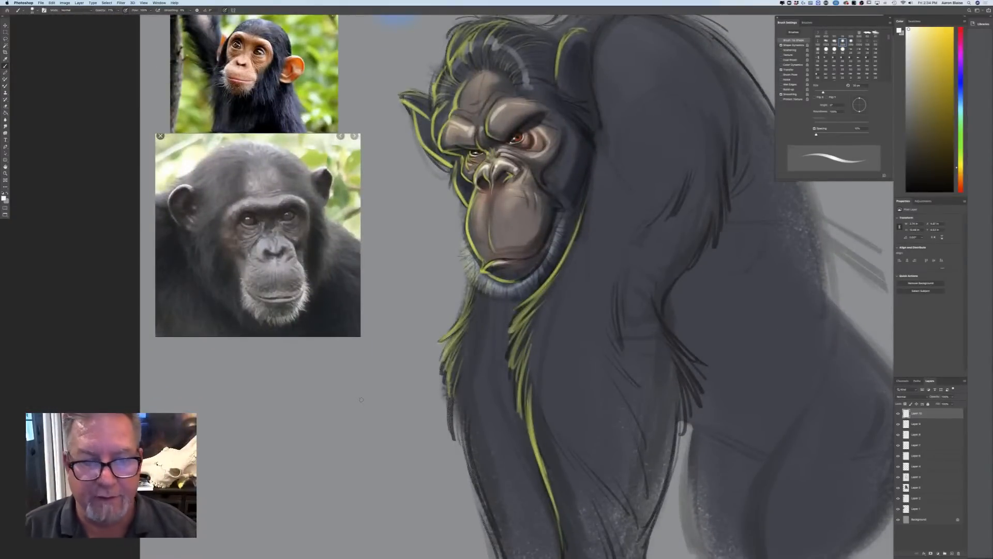
left_click(898, 414)
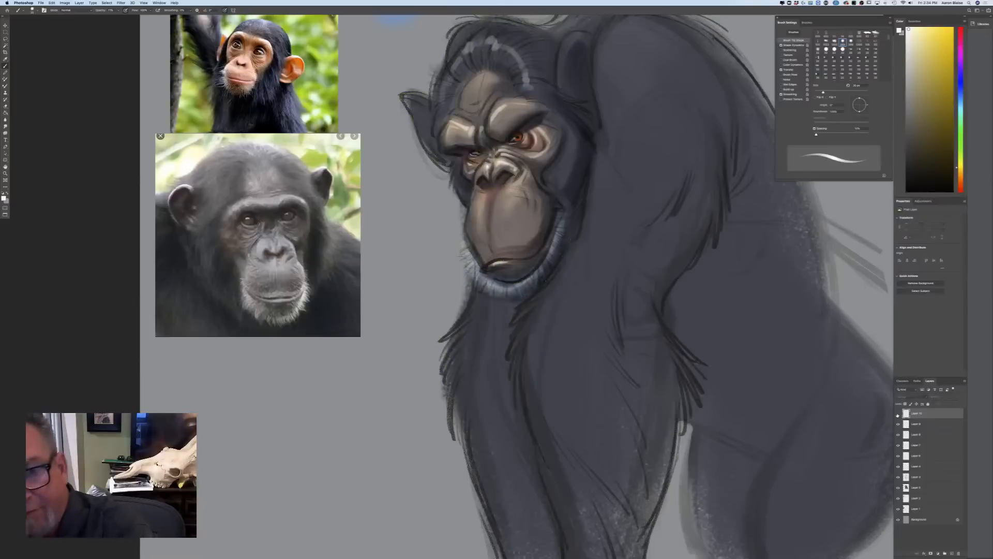
left_click(898, 414)
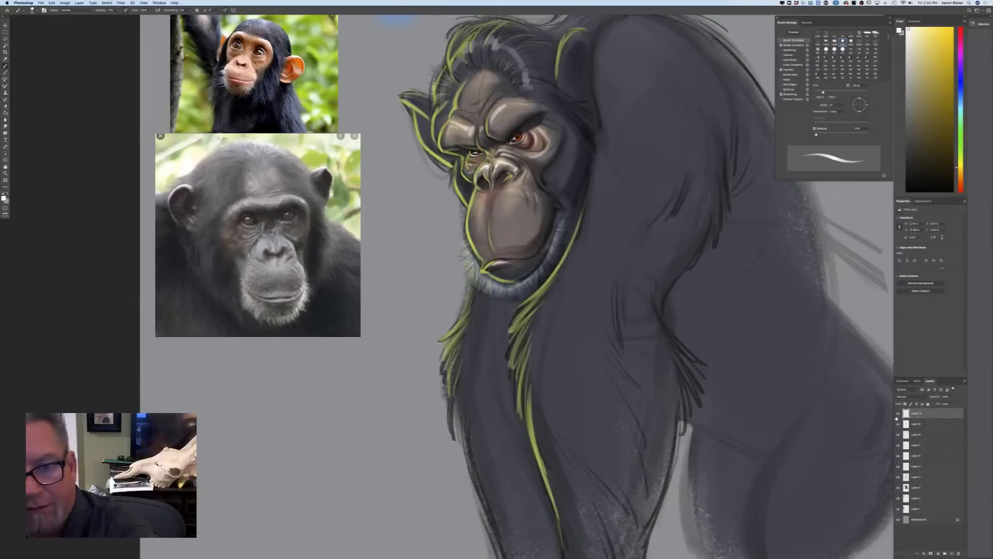
key("super+minus")
key("super+minus")
key("super+minus")
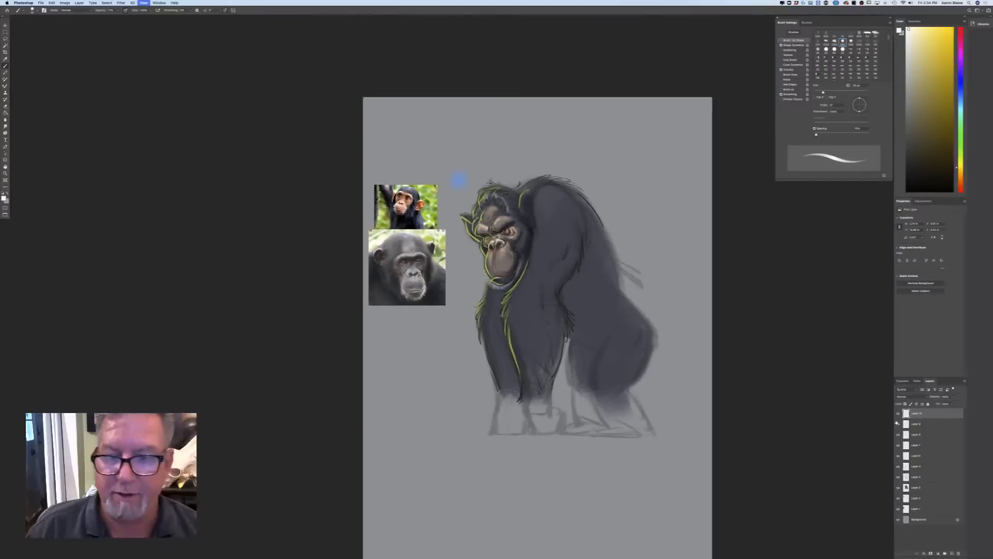
key("super+plus")
key("super+plus")
key("super+plus")
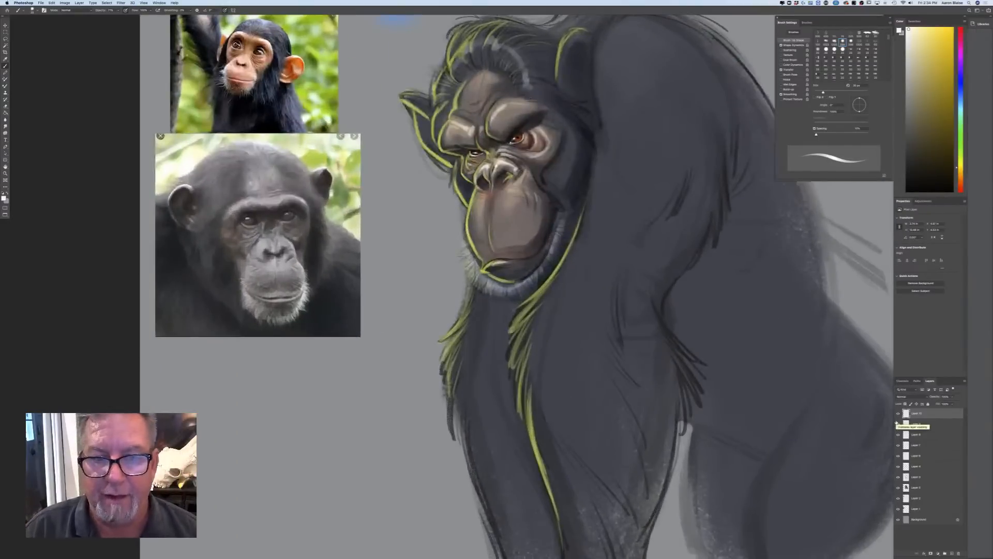
Select the layer with the young chimpanzee photo and move the photo down, away from above the adult reference
key("super+plus")
left_click_drag(272, 455, 502, 515)
left_click_drag(329, 460, 388, 522)
left_click_drag(257, 319, 297, 395)
left_click_drag(390, 424, 259, 284)
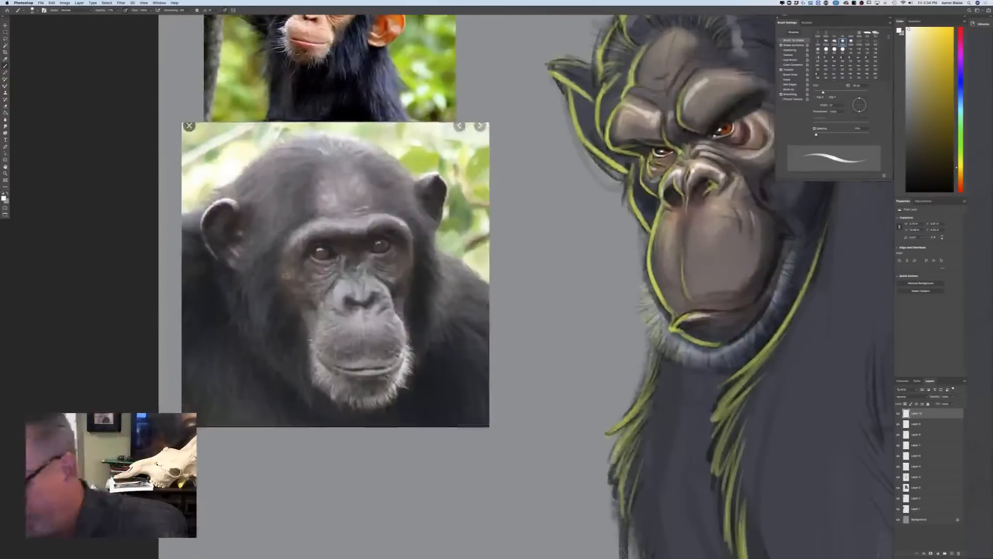
left_click(916, 499)
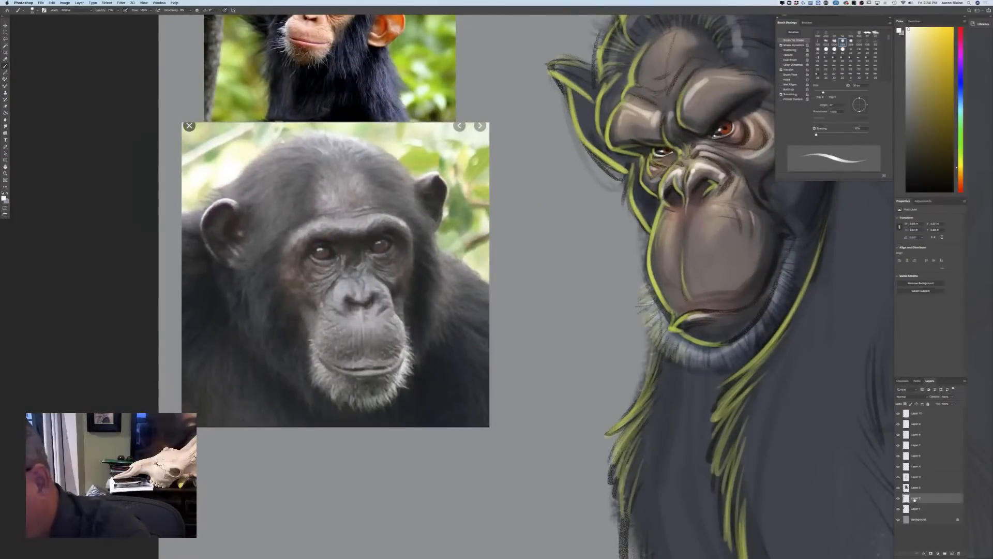
key("v")
mouse_move(237, 64)
left_mouse_down()
mouse_move(263, 269)
mouse_move(248, 552)
left_mouse_up()
left_click_drag(16, 155, 116, 330)
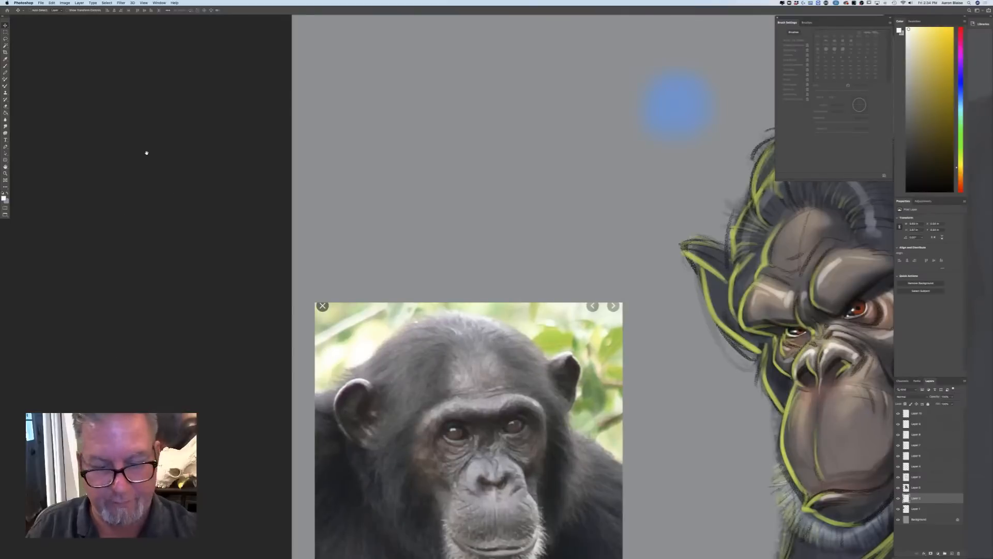
Select all the layers of the scowling chimpanzee drawing and scale the figure down with Free Transform
key("super+minus")
key("super+minus")
mouse_move(271, 368)
left_mouse_down()
mouse_move(199, 275)
mouse_move(155, 250)
mouse_move(66, 284)
left_mouse_up()
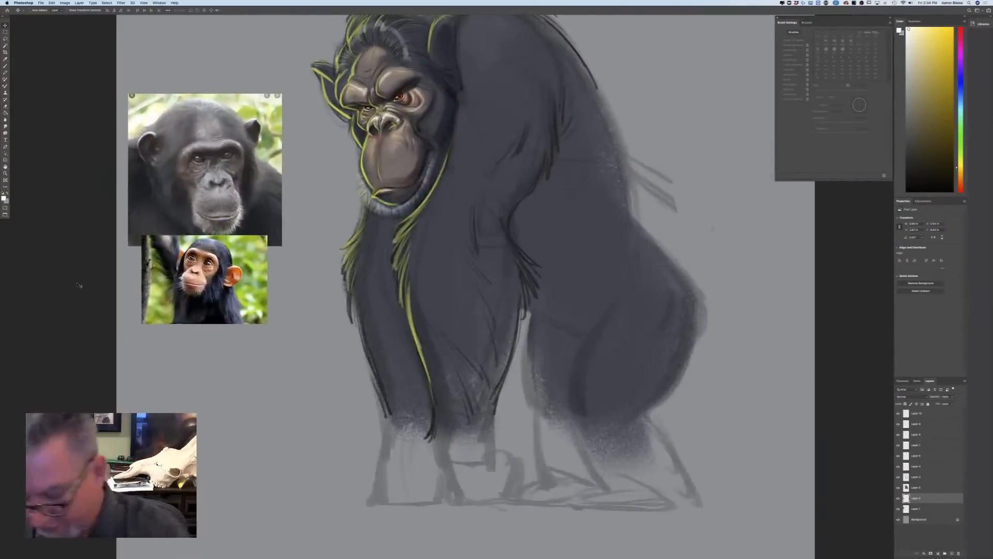
left_click(916, 487)
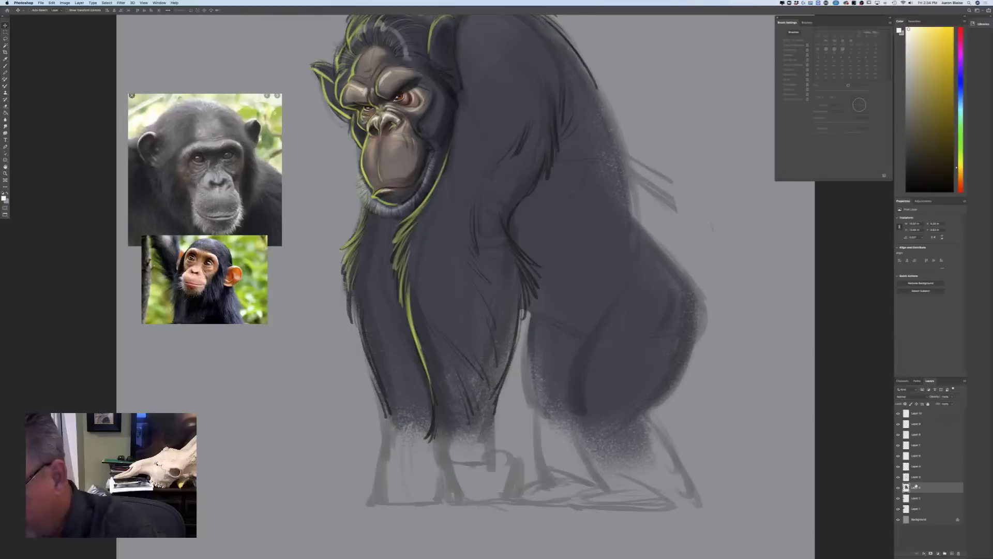
left_click(916, 414, "shift")
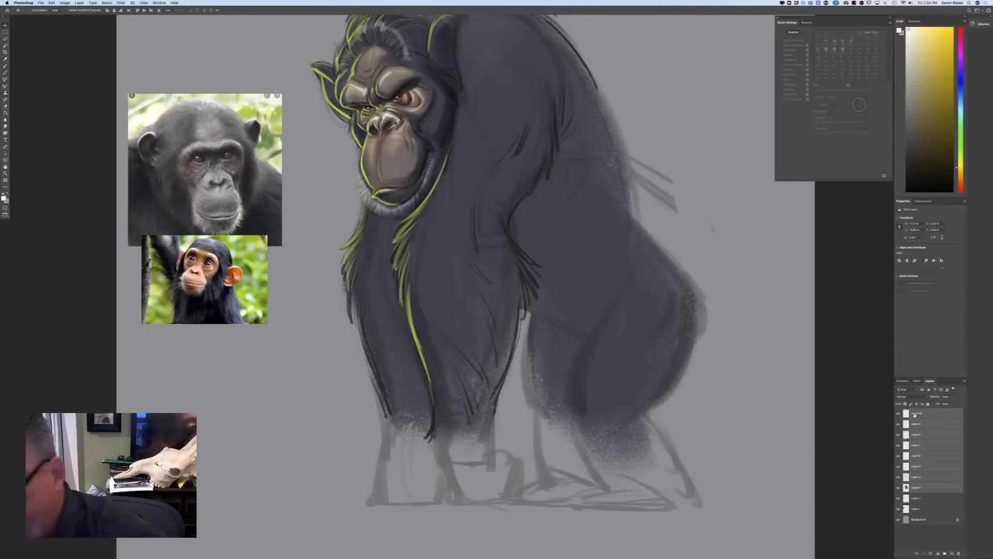
left_click(51, 2)
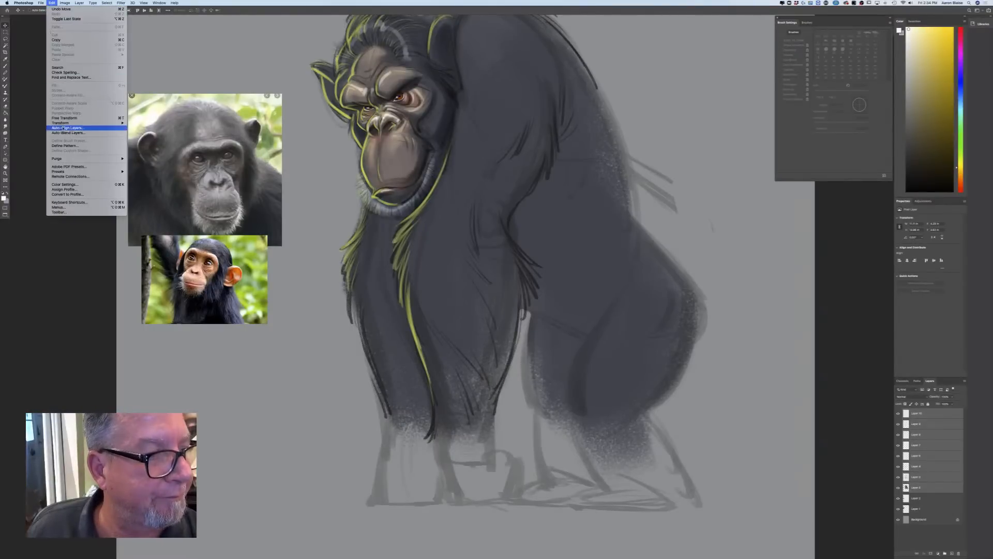
left_click(62, 118)
left_click_drag(713, 510, 515, 262)
left_click_drag(313, 241, 361, 335)
mouse_move(390, 305)
left_mouse_down()
mouse_move(394, 352)
mouse_move(399, 290)
left_mouse_up()
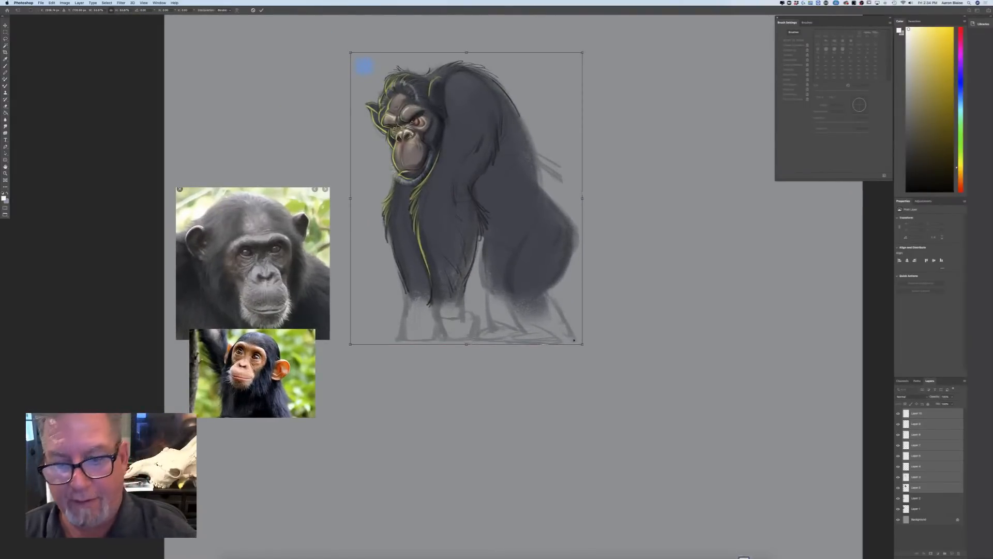
Enlarge the chimpanzee figure to fill the canvas's upper right area, position it there, and apply the transform
left_click_drag(582, 344, 684, 457)
key("super+minus")
key("super+minus")
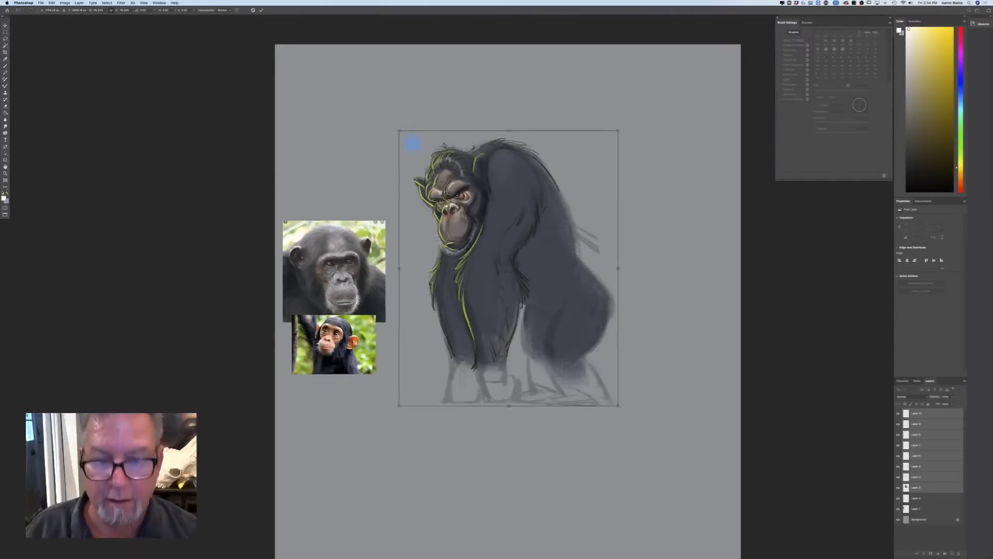
left_click_drag(475, 334, 494, 285)
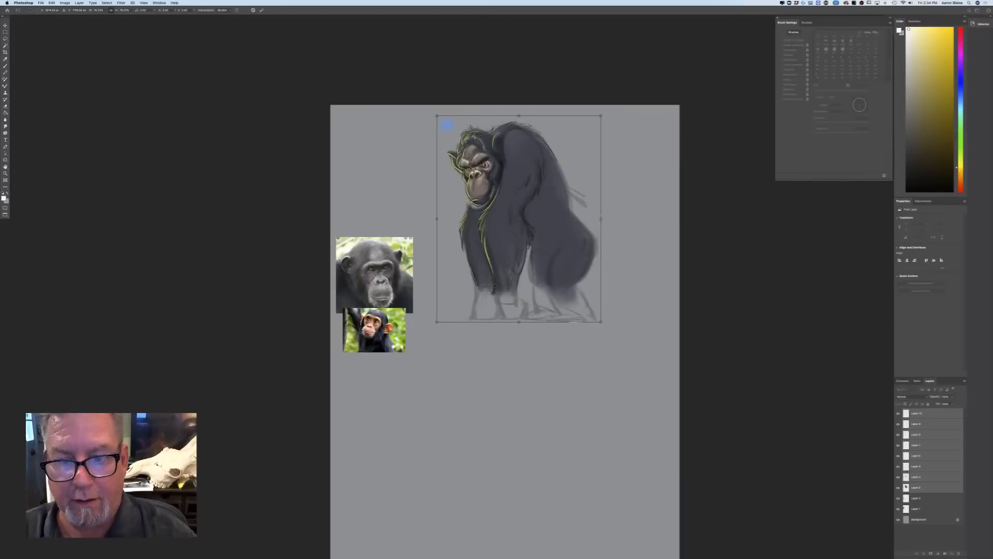
left_click_drag(602, 322, 663, 398)
left_click_drag(487, 332, 492, 324)
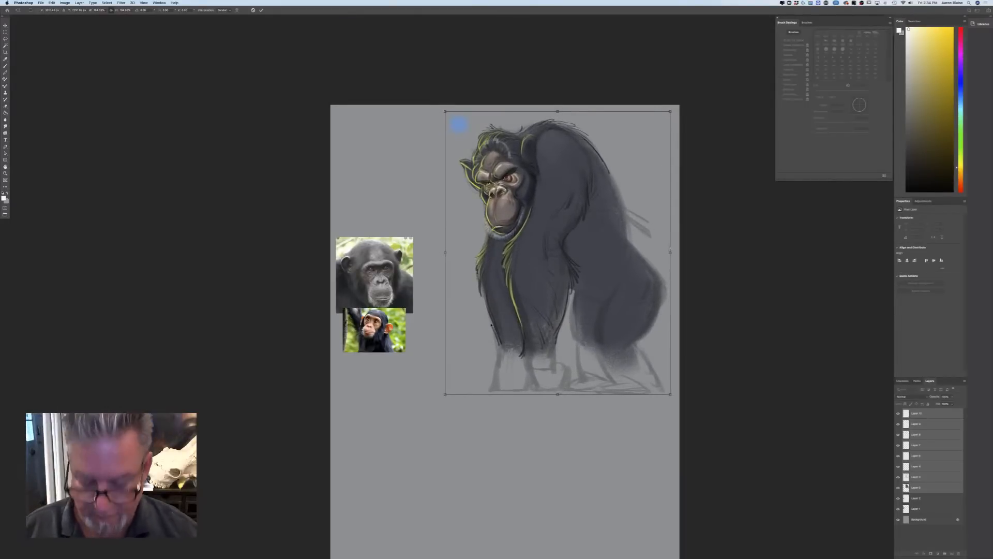
key("Return")
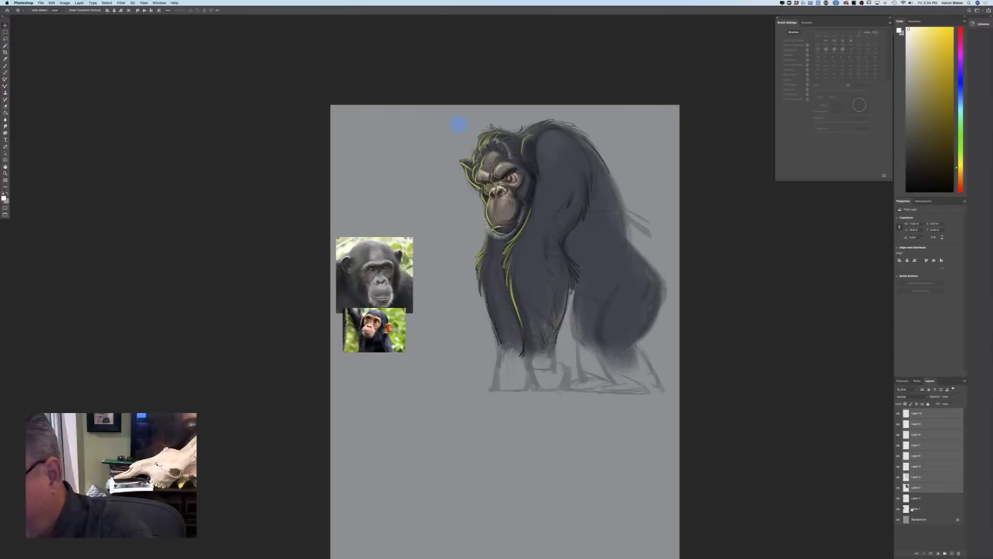
Move the adult chimpanzee photo up beside the figure's head and the young chimpanzee photo down below the figure's level
left_click(911, 509)
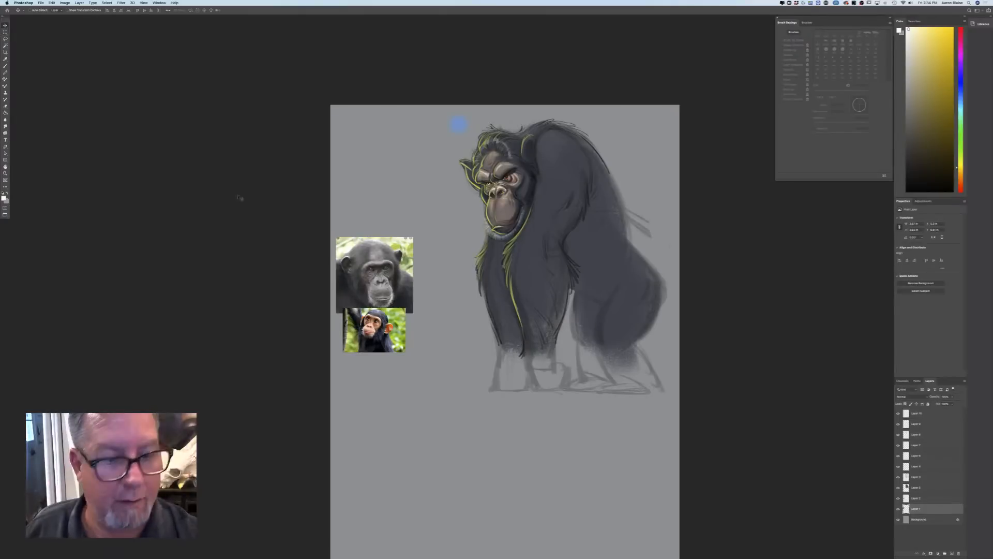
left_click_drag(344, 272, 374, 161)
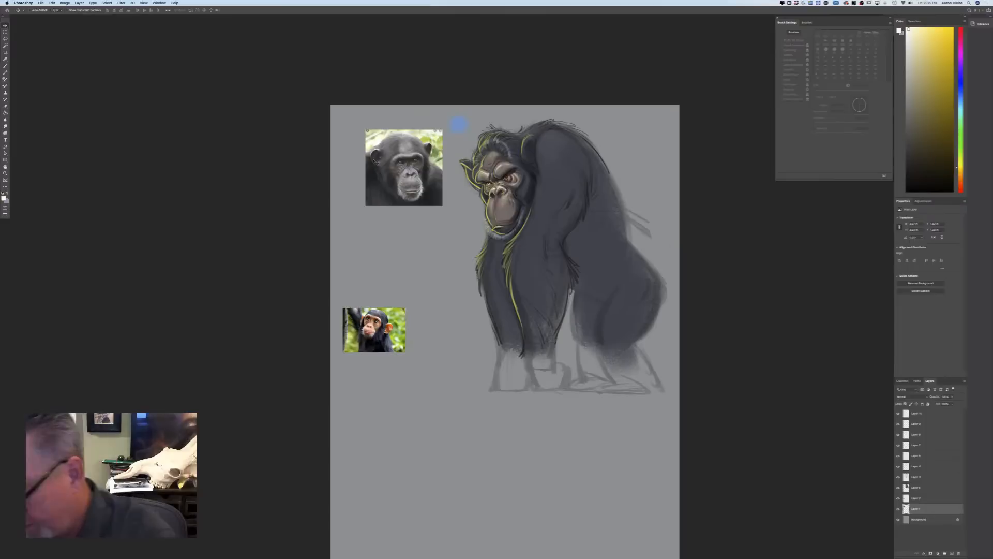
left_click(911, 498)
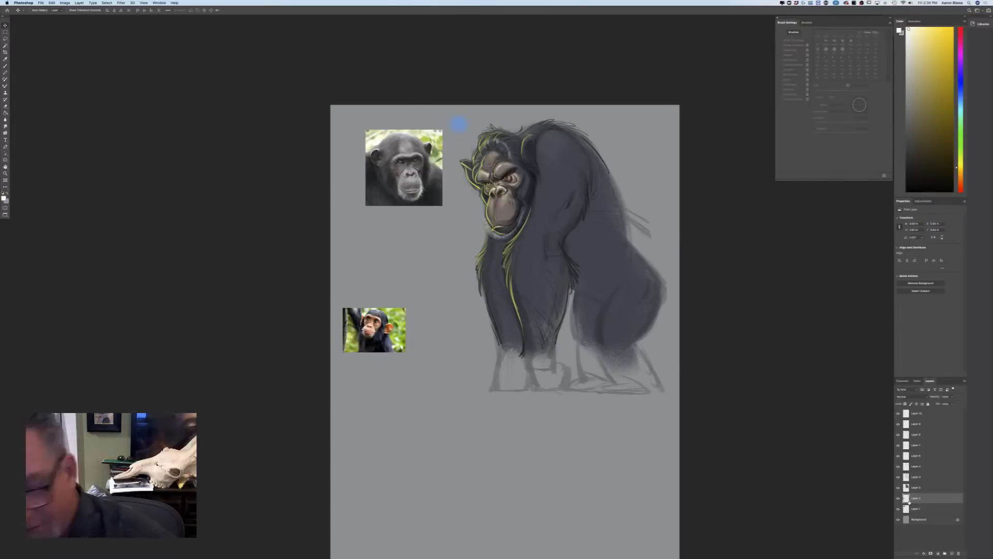
left_click_drag(367, 323, 373, 420)
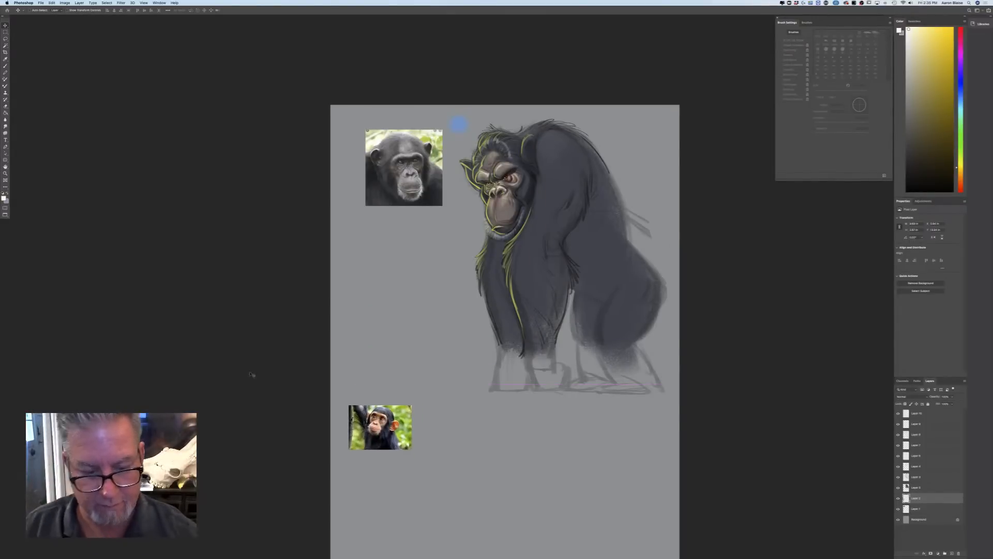
Move the young chimpanzee photo further down, beside the empty lower area of the canvas
scroll(197, 223, "down", 5)
scroll(197, 223, "right", 1)
scroll(197, 223, "down", 5)
scroll(198, 223, "right", 1)
key("super+equal")
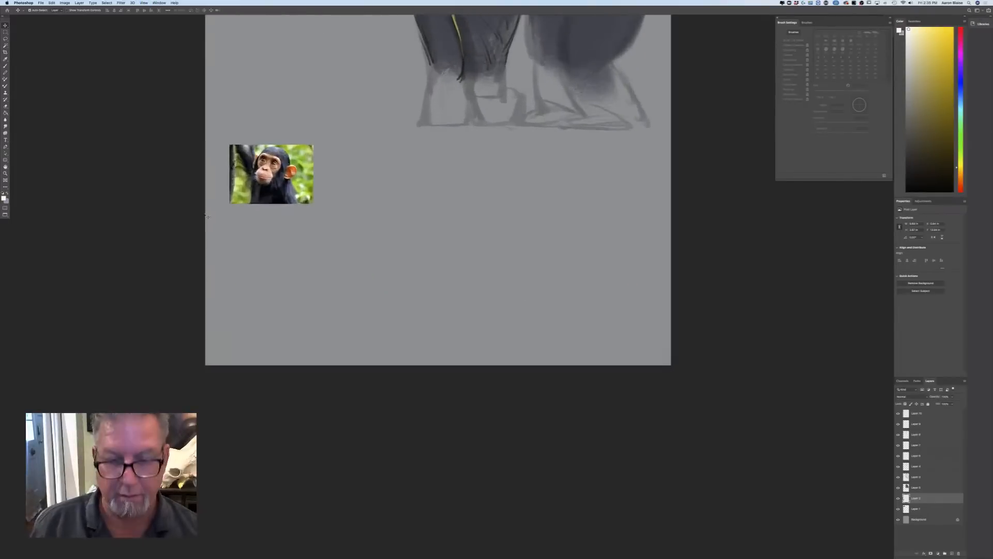
scroll(321, 470, "up", 2)
scroll(322, 471, "left", 3)
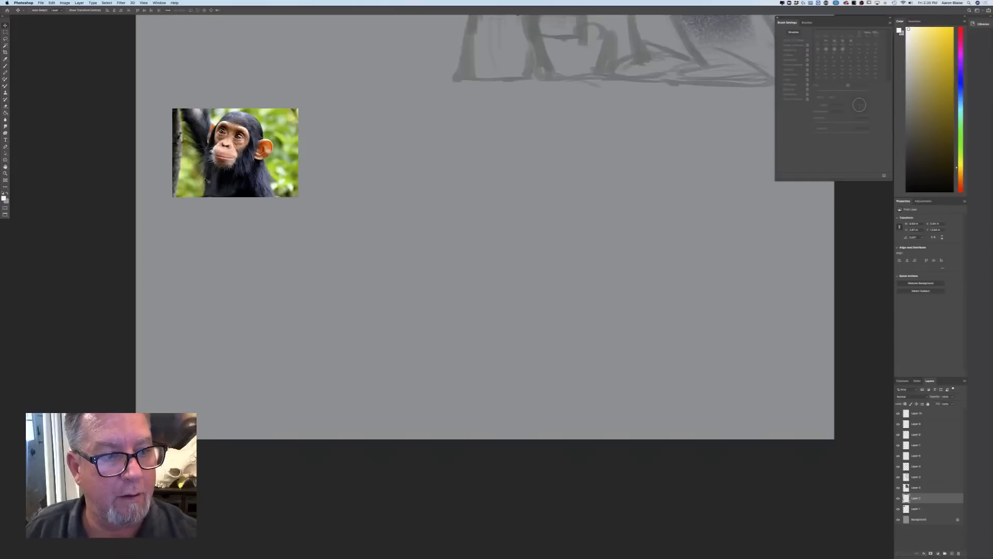
left_click_drag(207, 181, 203, 229)
key("super+equal")
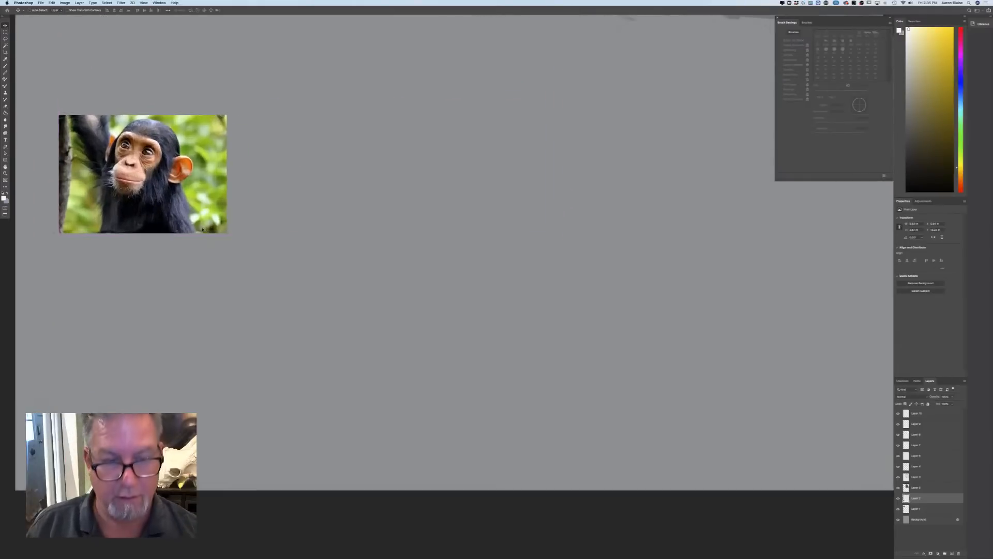
scroll(313, 476, "up", 3)
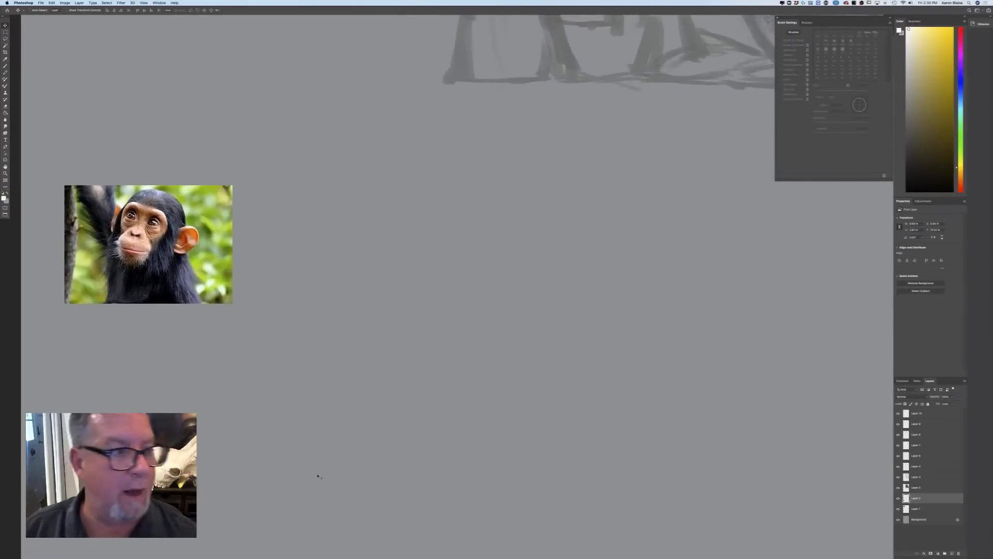
Set the foreground colour to a very dark, near-black yellowish tone
left_click(4, 199)
left_click(163, 288)
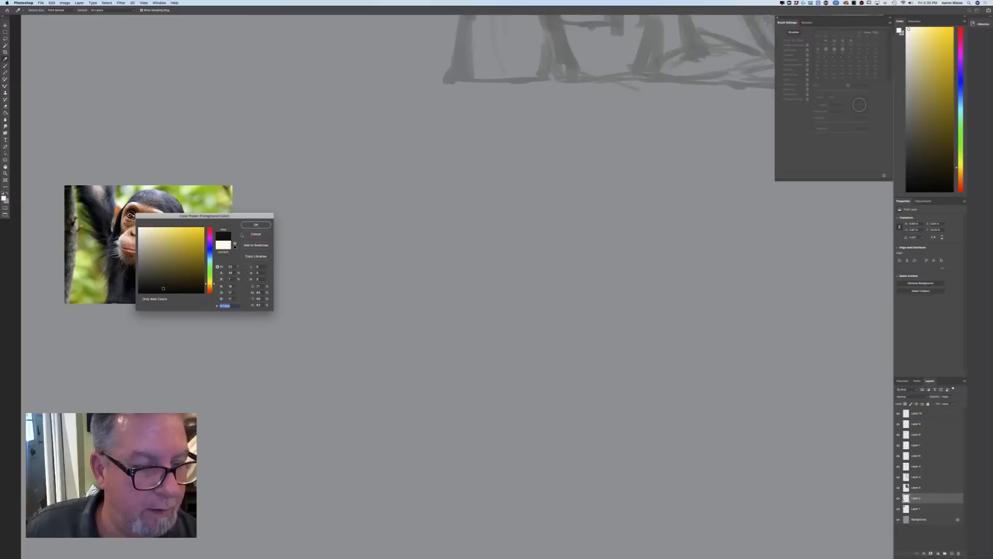
key("Return")
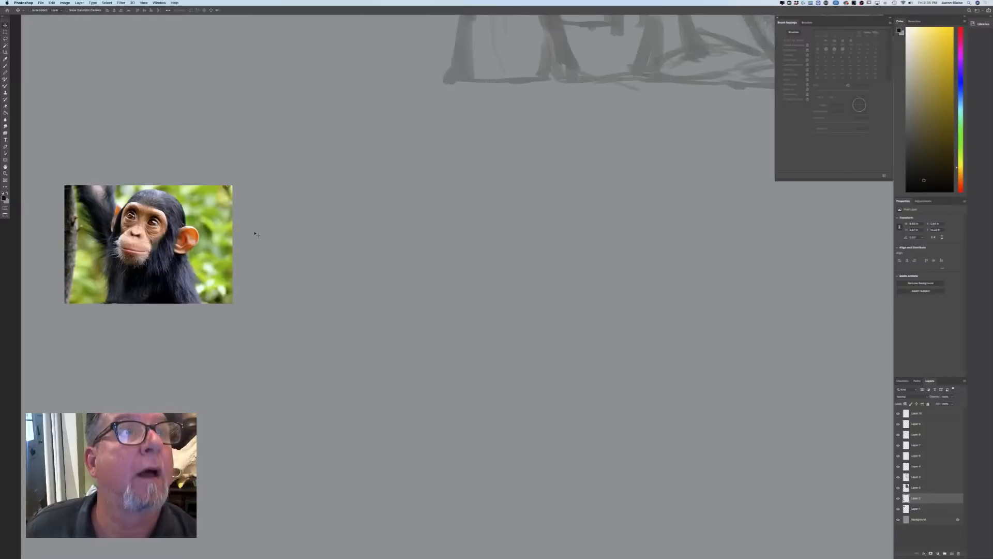
Group all the scowling chimpanzee's drawing layers and add a new empty layer above the group
left_click(907, 487)
left_click(915, 414, "shift")
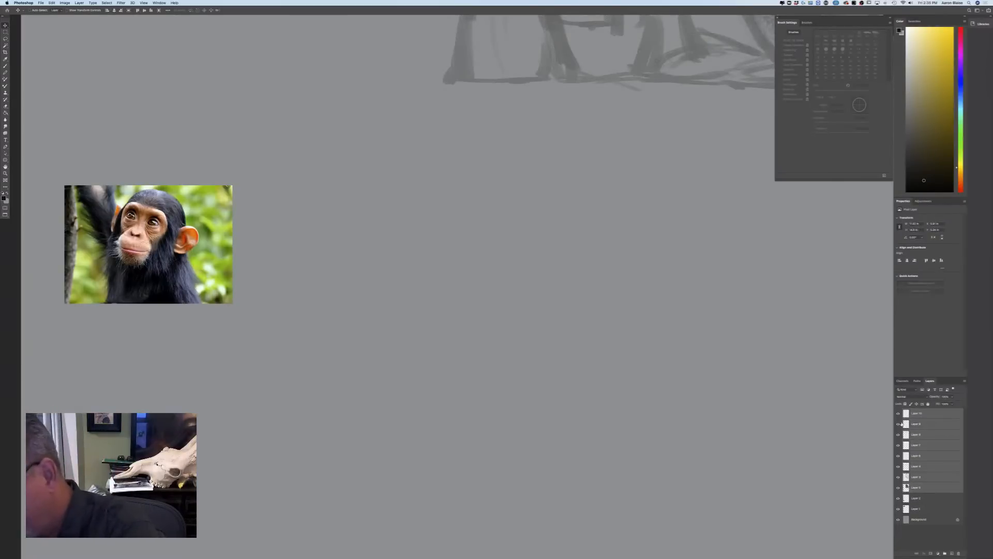
left_click(945, 553)
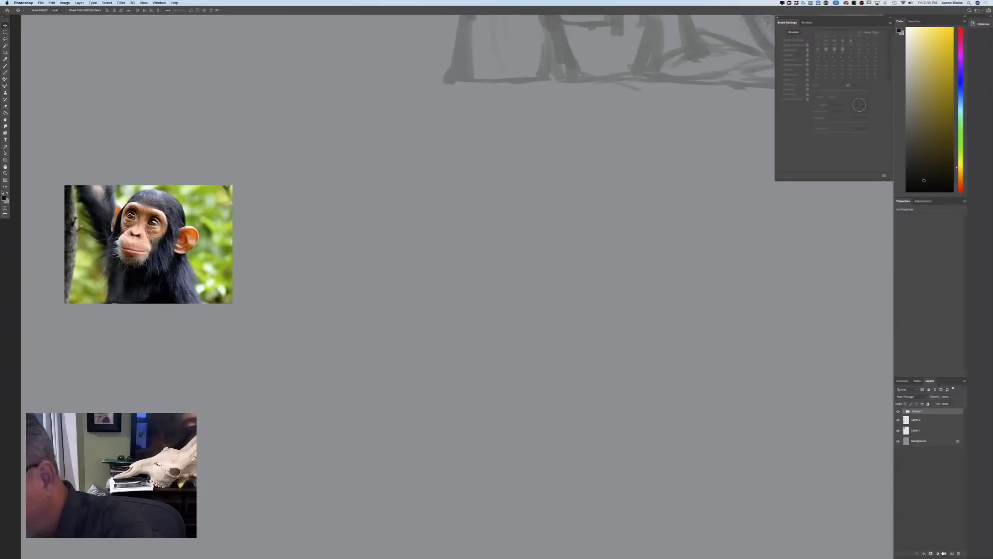
left_click(951, 553)
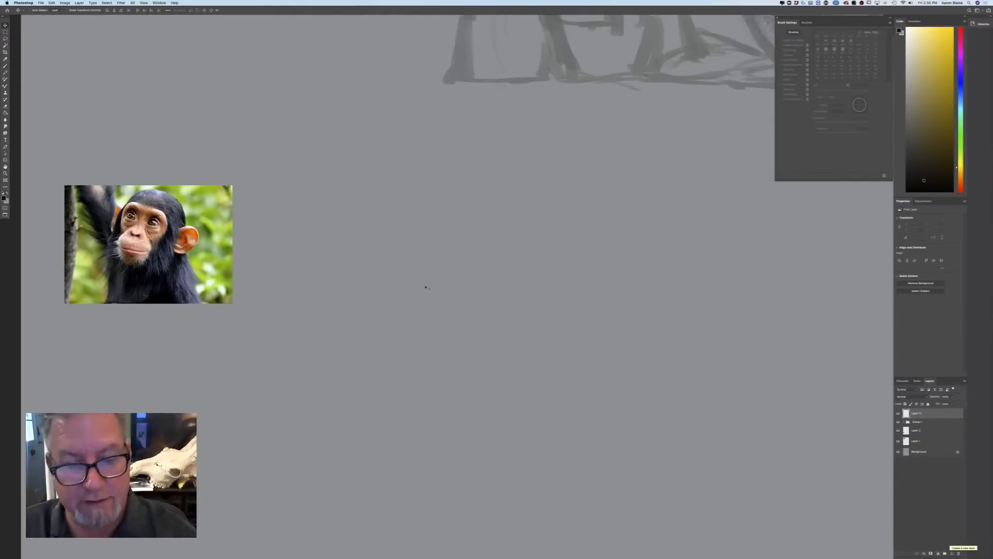
Switch to the Brush tool and choose a pencil-like sketching brush preset
key("b")
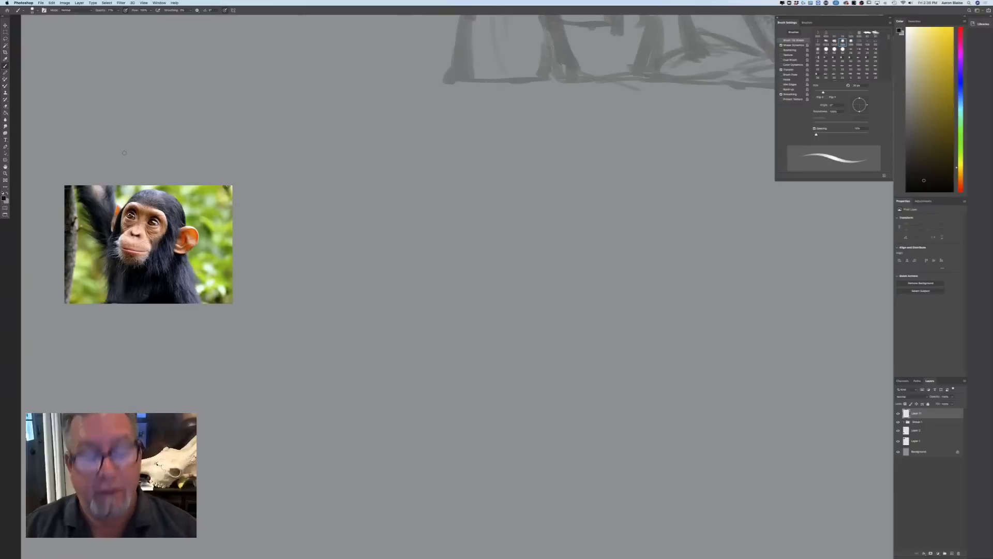
key("bracketright")
key("bracketright")
key("bracketright")
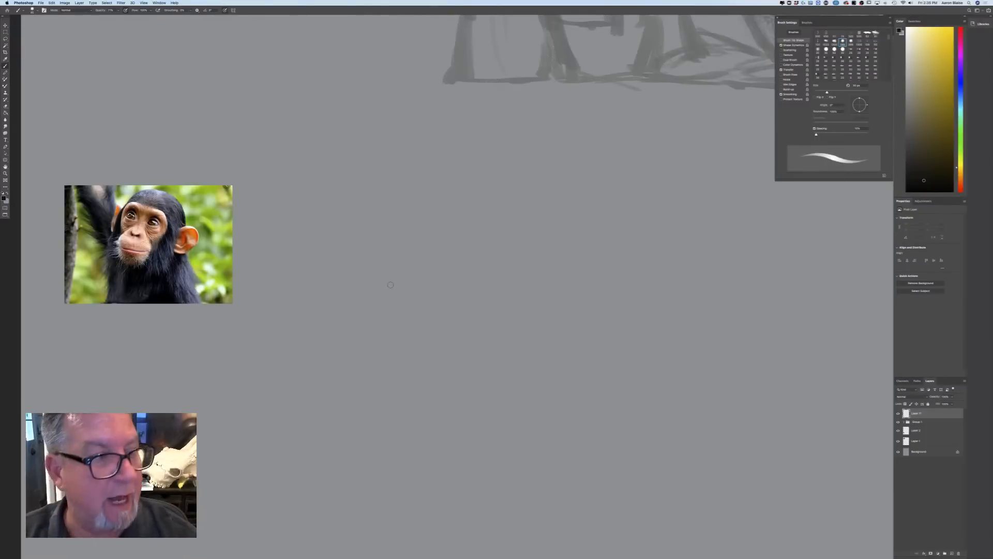
left_click(119, 4)
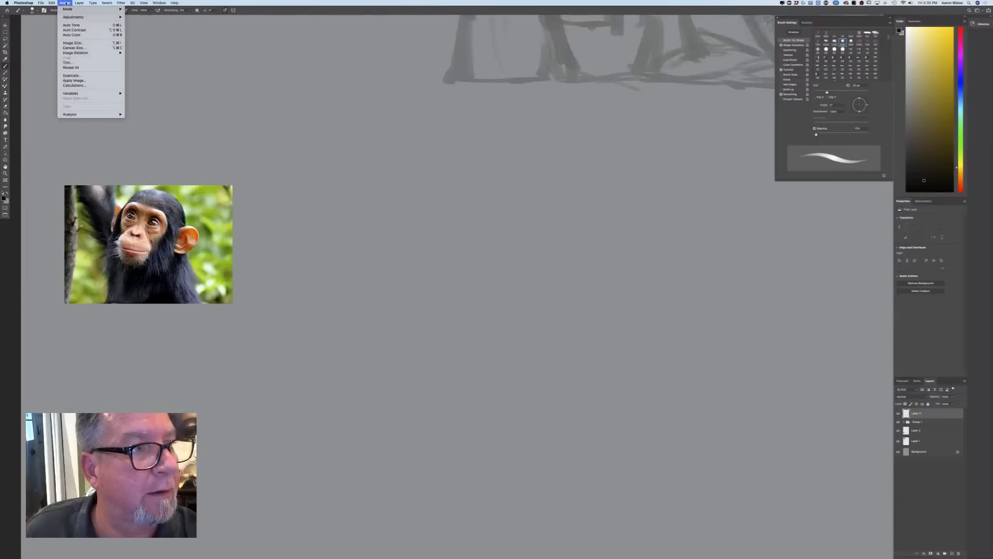
left_click(34, 11)
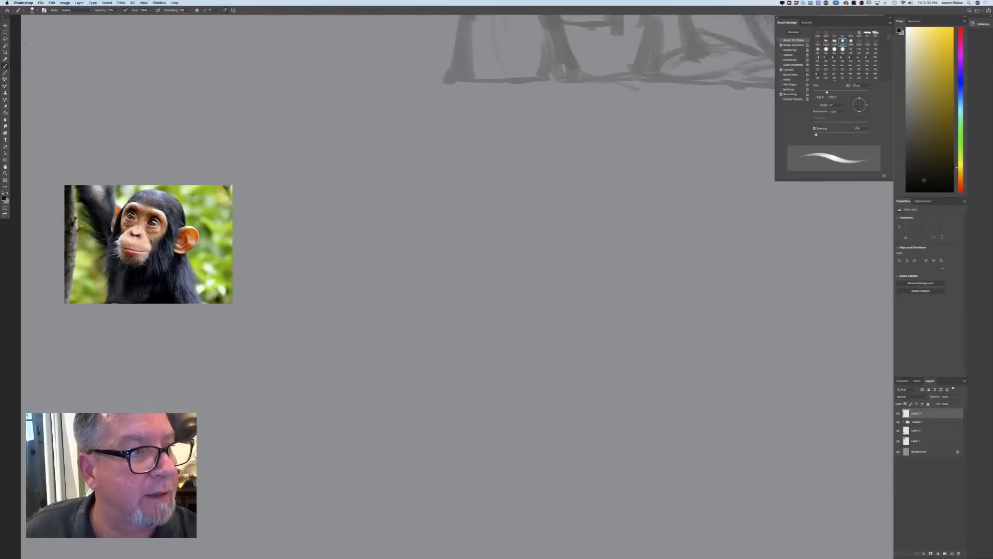
left_click(33, 10)
left_click(40, 106)
left_click(377, 267)
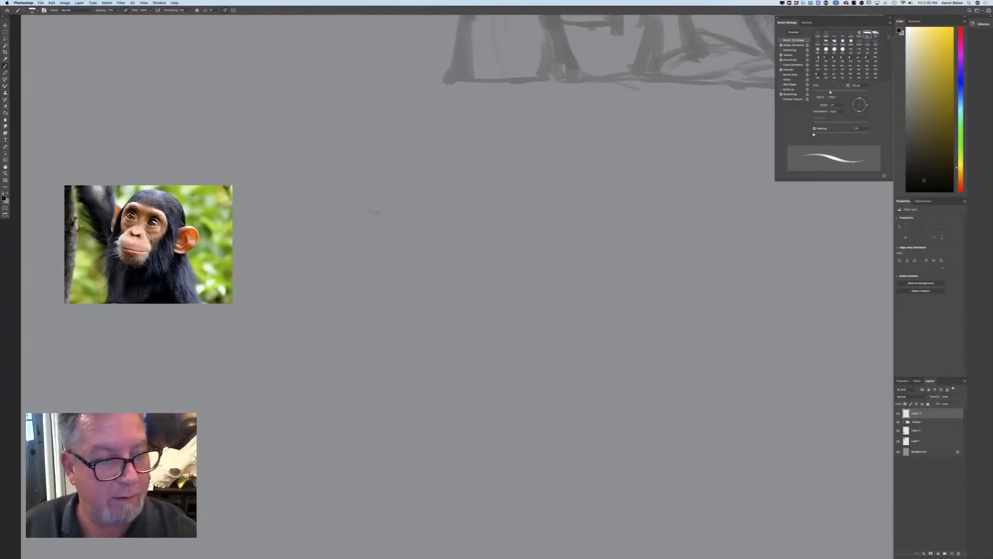
Sketch the young chimpanzee's round head with loose overlapping circular strokes in the empty area beside its photo
left_click_drag(495, 164, 499, 327)
left_click_drag(563, 180, 517, 321)
left_click_drag(427, 276, 419, 230)
mouse_move(467, 164)
left_mouse_down()
mouse_move(588, 233)
mouse_move(500, 345)
left_mouse_up()
left_click_drag(487, 164, 535, 162)
mouse_move(464, 333)
left_mouse_down()
mouse_move(405, 243)
mouse_move(435, 181)
left_mouse_up()
left_click_drag(428, 289, 528, 155)
left_click_drag(428, 311, 543, 146)
left_click_drag(593, 251, 512, 343)
mouse_move(599, 273)
left_mouse_down()
mouse_move(473, 141)
mouse_move(403, 272)
left_mouse_up()
left_click_drag(417, 309, 469, 335)
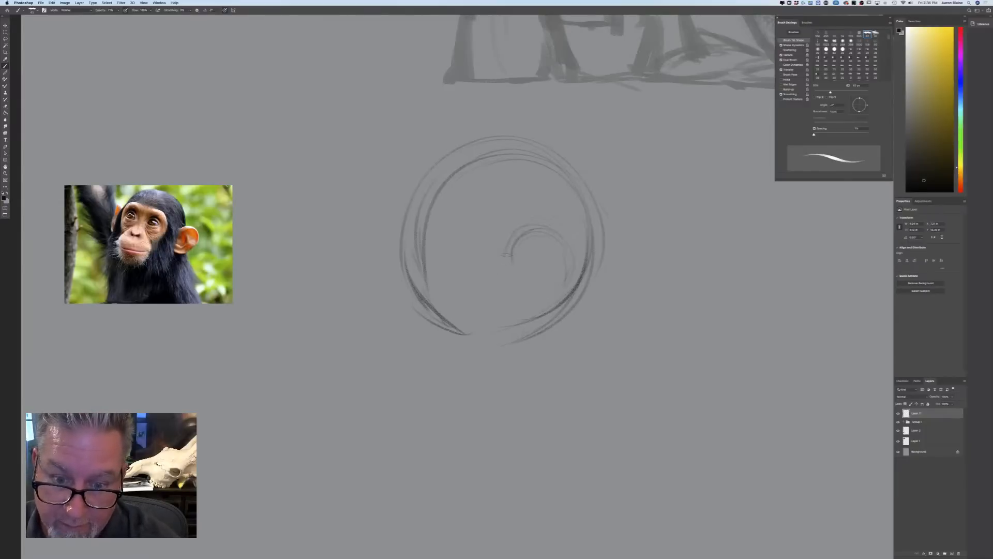
Sketch the brow ridges, the two oval eyes and the line of the nose bridge inside the head circle
mouse_move(506, 241)
left_mouse_down()
mouse_move(462, 246)
mouse_move(455, 285)
mouse_move(476, 304)
mouse_move(454, 295)
left_mouse_up()
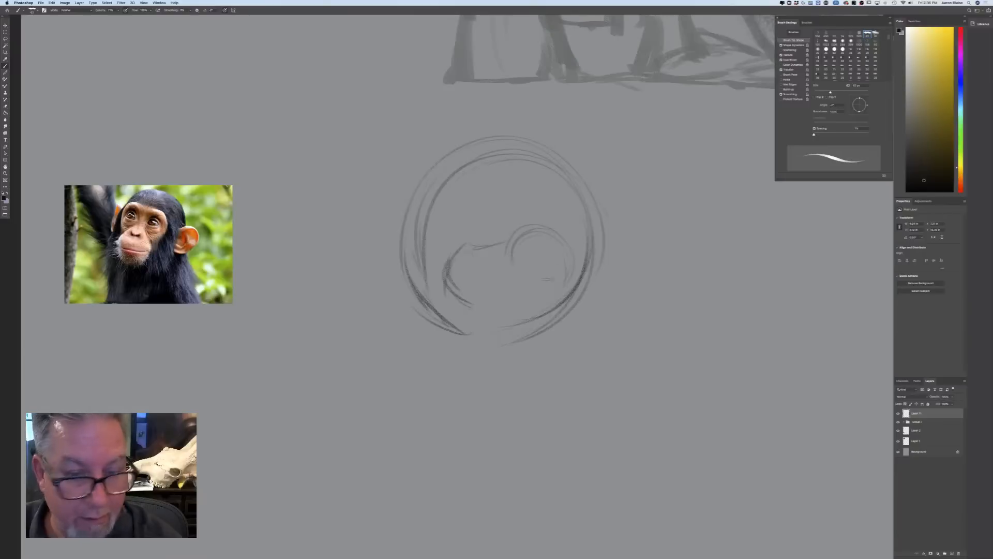
mouse_move(546, 290)
left_mouse_down()
mouse_move(557, 262)
mouse_move(544, 257)
mouse_move(542, 280)
mouse_move(533, 288)
mouse_move(538, 269)
mouse_move(523, 290)
mouse_move(562, 316)
left_mouse_up()
mouse_move(490, 290)
left_mouse_down()
mouse_move(461, 278)
mouse_move(457, 300)
mouse_move(488, 306)
mouse_move(467, 271)
mouse_move(455, 300)
mouse_move(488, 305)
left_mouse_up()
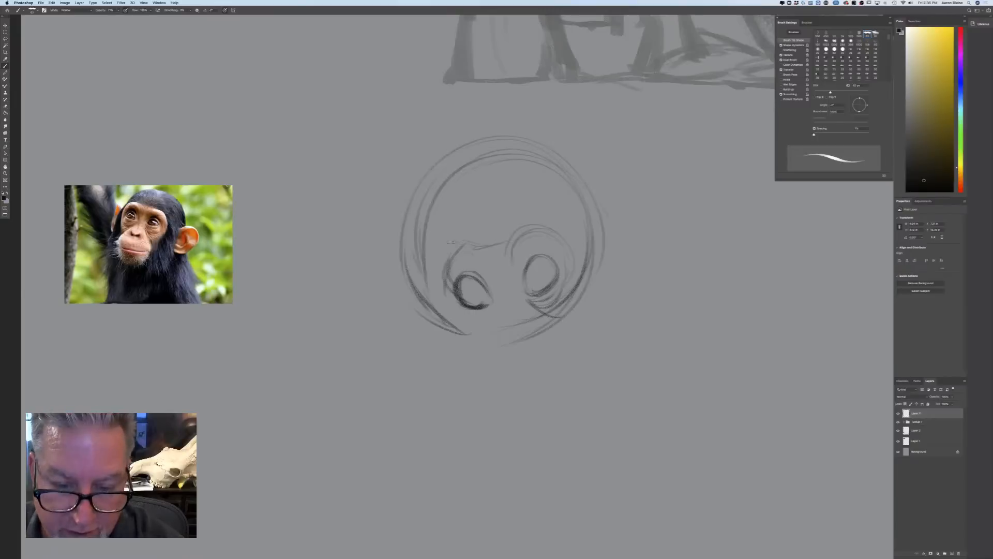
left_click_drag(460, 245, 437, 264)
mouse_move(510, 241)
left_mouse_down()
mouse_move(564, 239)
mouse_move(502, 246)
mouse_move(440, 269)
mouse_move(440, 279)
left_mouse_up()
mouse_move(451, 258)
left_mouse_down()
mouse_move(439, 285)
mouse_move(486, 351)
left_mouse_up()
Reinforce the top of the skull and sketch the large rounded ear on the head's right side
mouse_move(548, 152)
left_mouse_down()
mouse_move(456, 133)
mouse_move(401, 210)
left_mouse_up()
mouse_move(600, 222)
left_mouse_down()
mouse_move(598, 244)
mouse_move(698, 241)
mouse_move(645, 311)
left_mouse_up()
left_click_drag(601, 253, 668, 191)
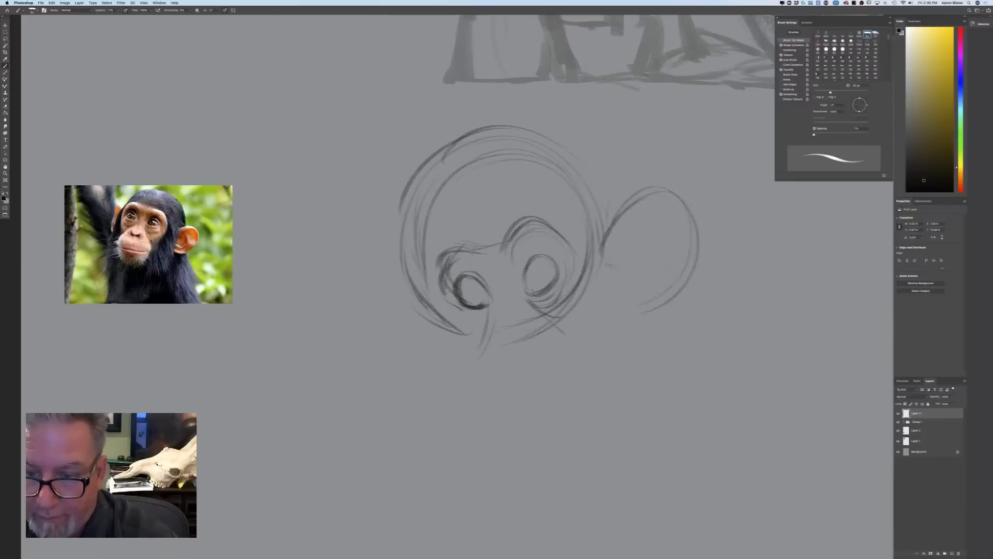
Sketch the large drooping ear on the head's left side and darken its outer contour
mouse_move(326, 286)
left_mouse_down()
mouse_move(393, 292)
mouse_move(382, 363)
left_mouse_up()
left_click_drag(339, 308, 419, 364)
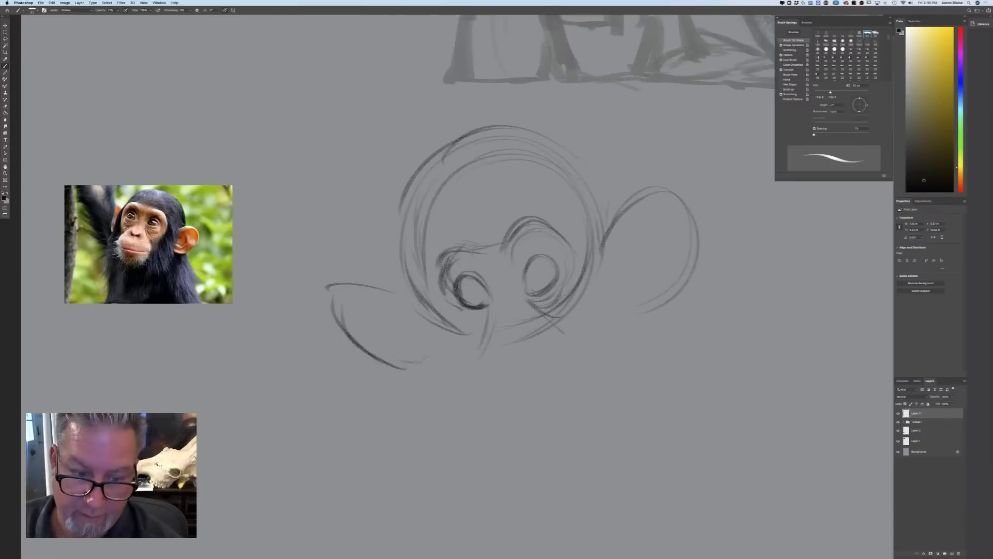
left_click_drag(337, 327, 434, 355)
mouse_move(372, 277)
left_mouse_down()
mouse_move(333, 326)
mouse_move(414, 292)
left_mouse_up()
left_click_drag(334, 283, 396, 370)
left_click_drag(351, 321, 417, 371)
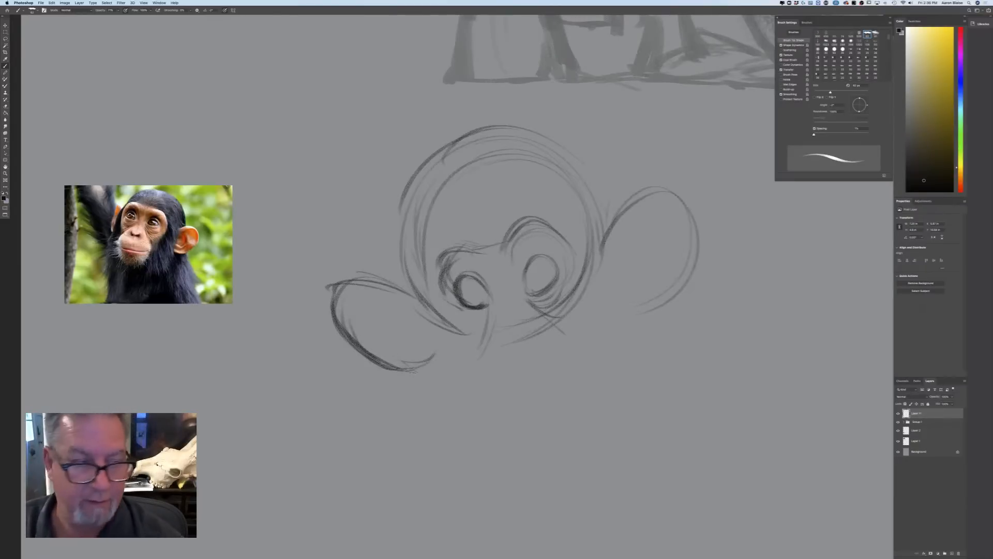
Sketch the cheek and jaw lines running down from both ears
left_click_drag(590, 230, 627, 311)
left_click_drag(630, 264, 613, 362)
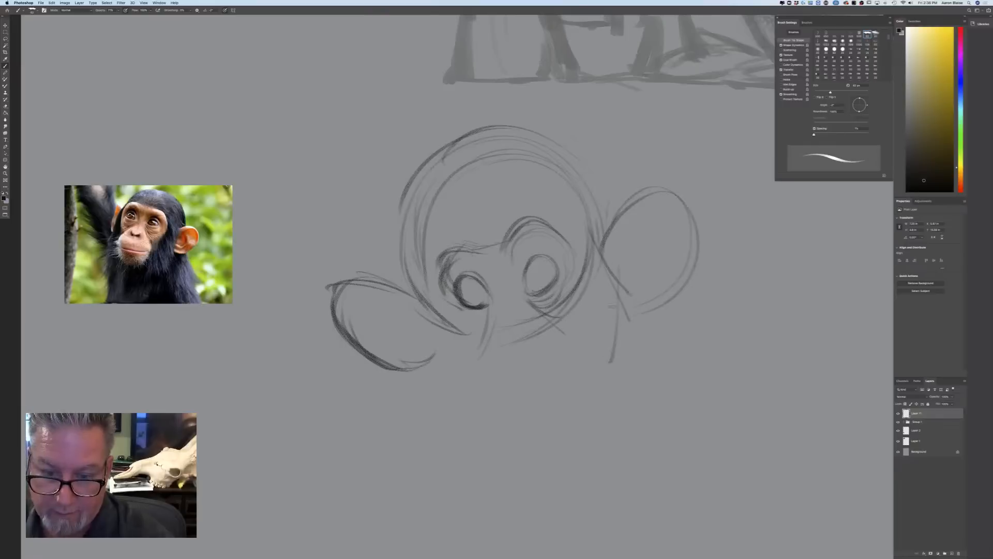
left_click_drag(615, 315, 598, 380)
left_click_drag(430, 287, 414, 326)
left_click_drag(413, 323, 448, 383)
left_click_drag(420, 342, 439, 372)
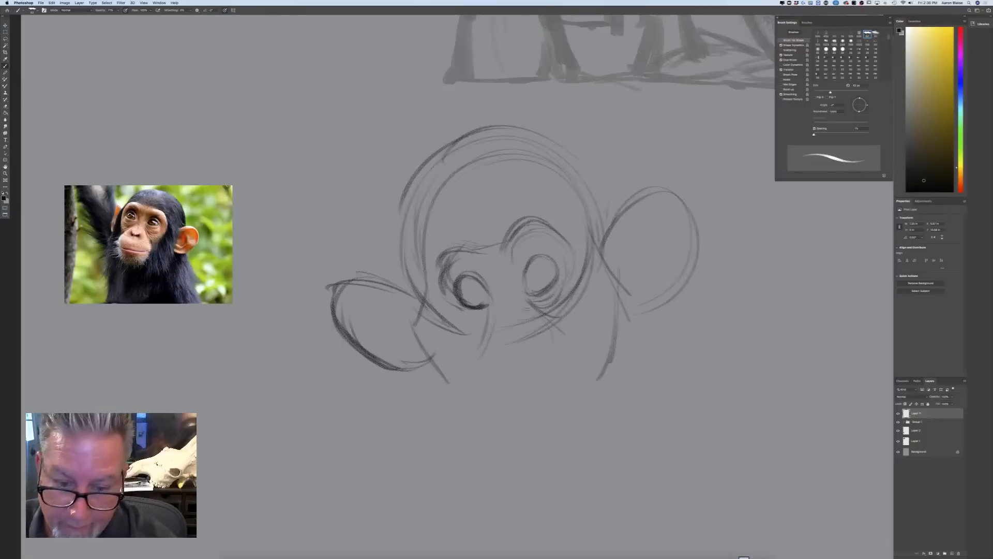
Sketch the young chimpanzee's nose sides, cheek folds, mouth line and rounded chin below the eyes
mouse_move(500, 278)
left_mouse_down()
mouse_move(510, 314)
mouse_move(527, 300)
left_mouse_up()
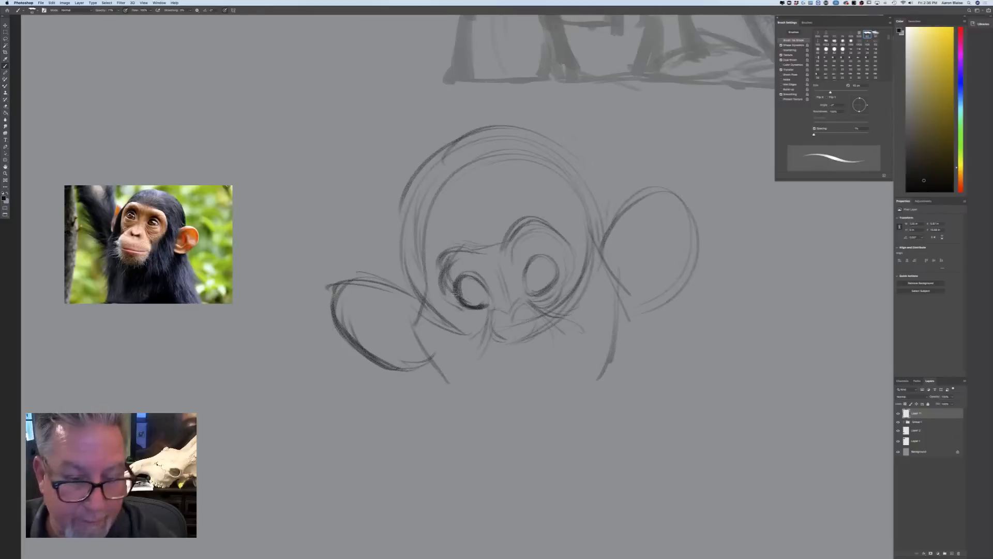
left_click_drag(442, 293, 458, 323)
left_click_drag(439, 287, 458, 325)
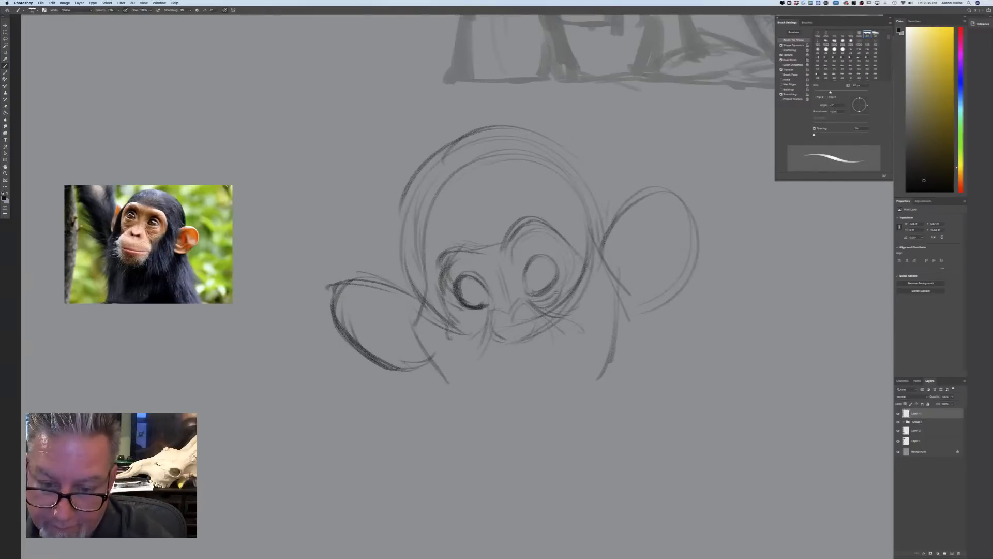
mouse_move(586, 314)
left_mouse_down()
mouse_move(538, 355)
mouse_move(481, 368)
left_mouse_up()
left_click_drag(474, 344, 461, 355)
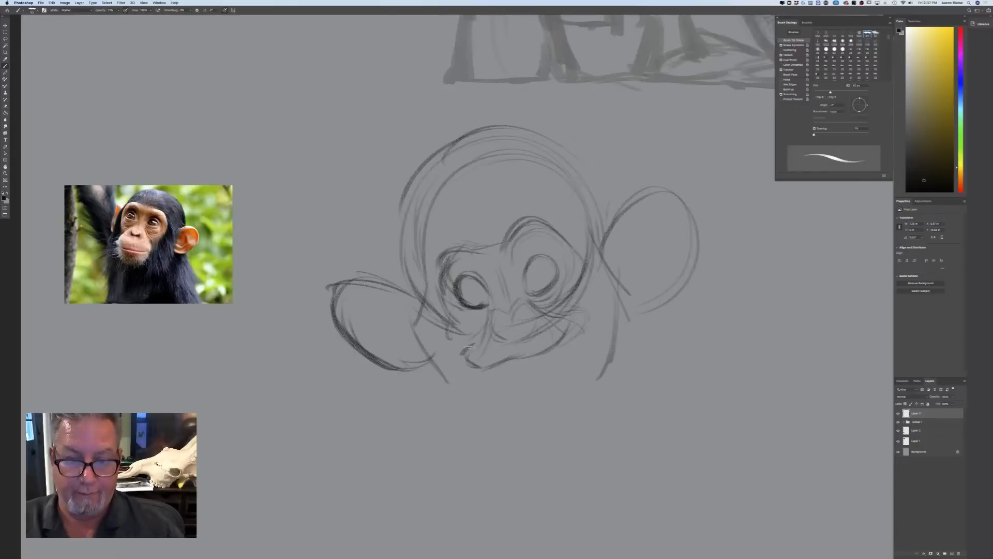
left_click_drag(421, 299, 406, 327)
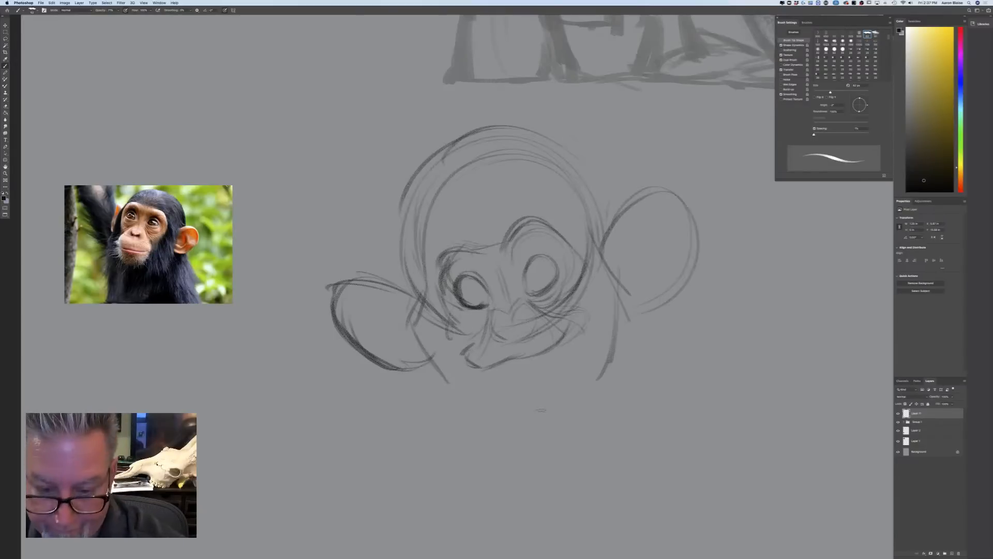
mouse_move(552, 407)
left_mouse_down()
mouse_move(569, 378)
mouse_move(534, 407)
mouse_move(499, 400)
mouse_move(509, 410)
left_mouse_up()
mouse_move(468, 377)
left_mouse_down()
mouse_move(518, 411)
mouse_move(509, 416)
mouse_move(559, 391)
left_mouse_up()
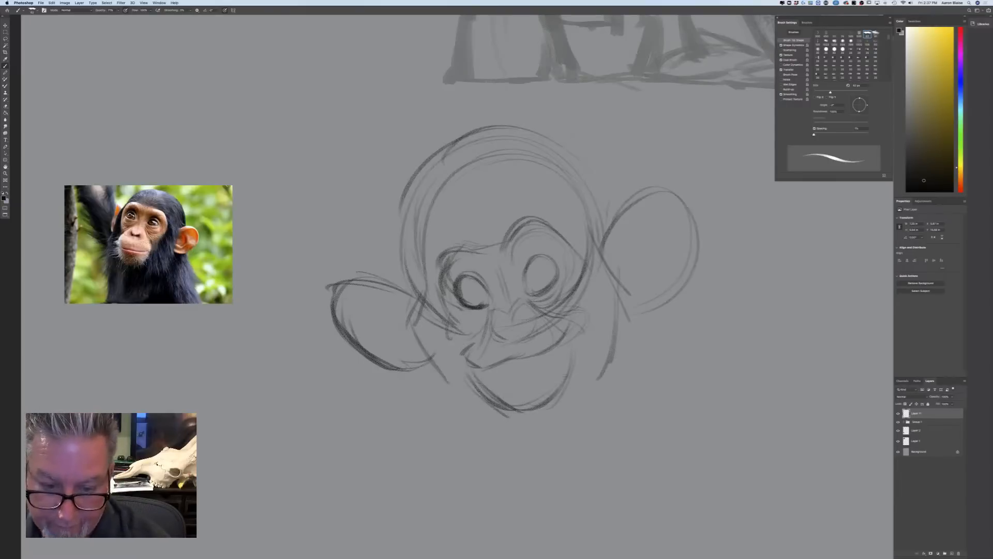
Darken the two nostrils and add a small pupil in each eye
mouse_move(516, 328)
left_mouse_down()
mouse_move(521, 319)
mouse_move(521, 330)
mouse_move(499, 331)
left_mouse_up()
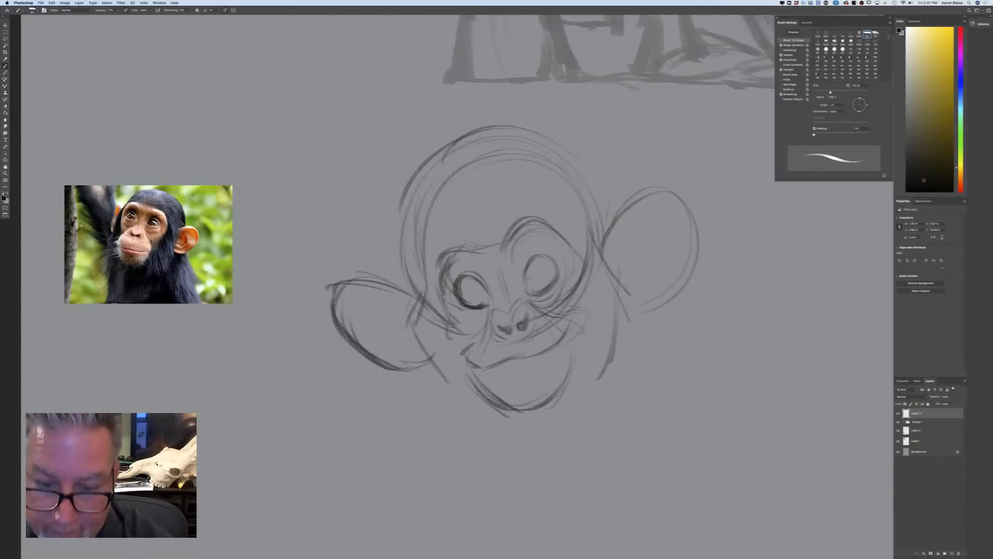
mouse_move(532, 284)
left_mouse_down()
mouse_move(553, 280)
mouse_move(541, 273)
left_mouse_up()
mouse_move(462, 280)
left_mouse_down()
mouse_move(468, 303)
mouse_move(481, 295)
left_mouse_up()
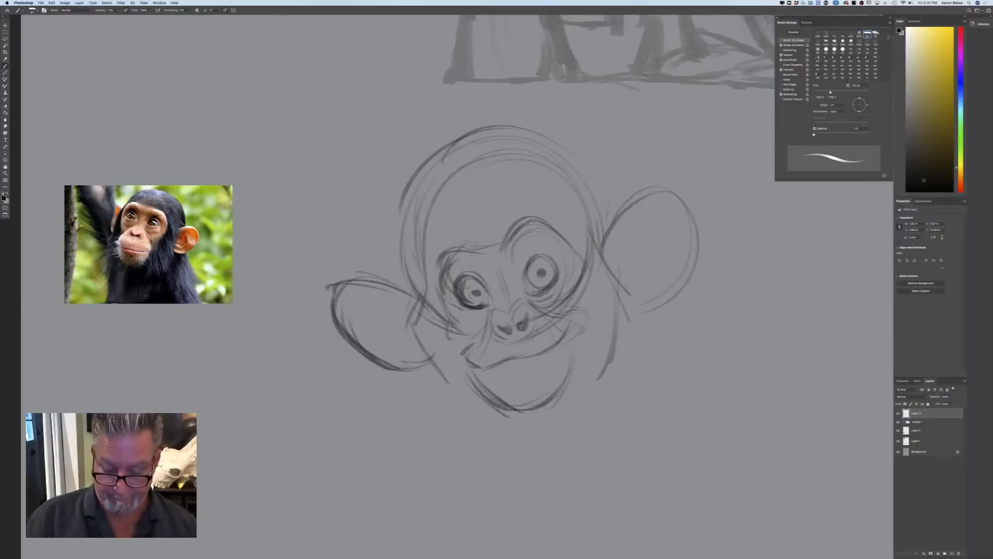
Delete the layer holding the first young chimpanzee sketch and add a new empty layer for a fresh attempt
key("super+minus")
key("super+minus")
key("super+equal")
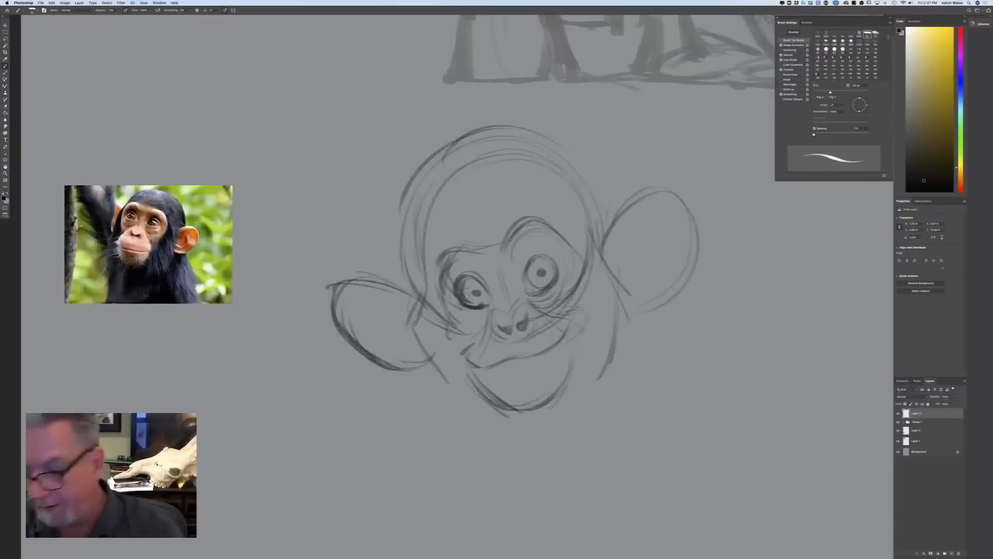
left_click_drag(955, 415, 959, 553)
left_click(946, 553)
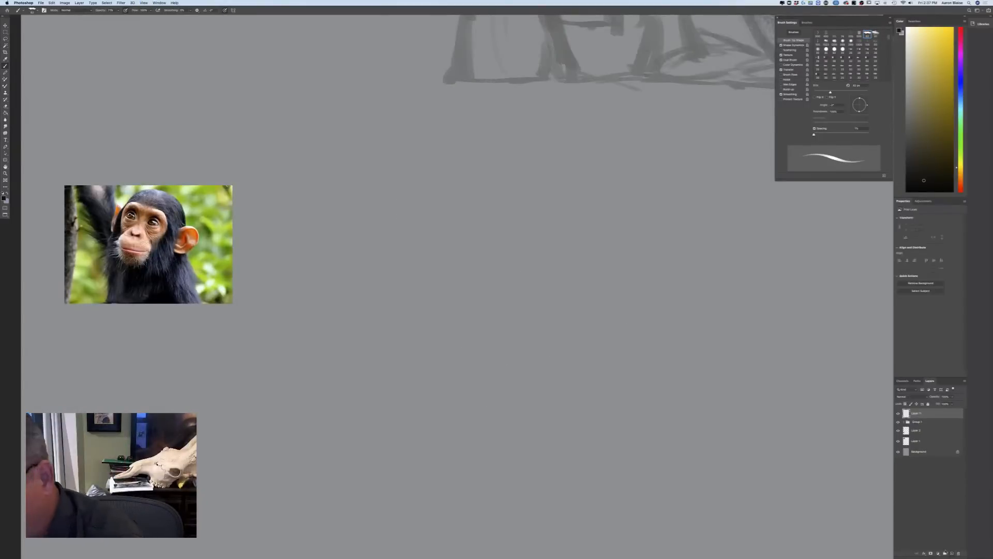
Sketch a large round head circle with overlapping skull contours beside the chimpanzee photo
left_click_drag(540, 229, 376, 233)
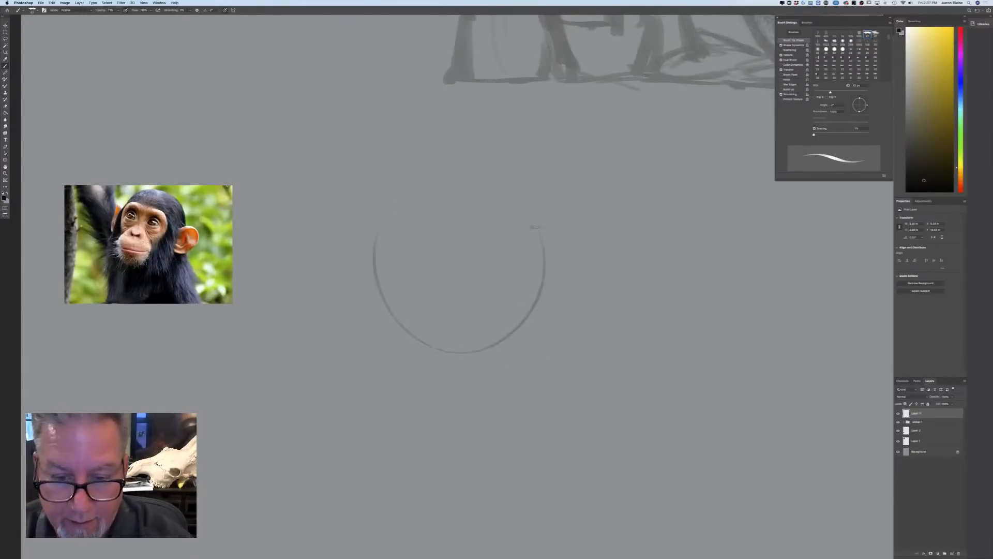
mouse_move(459, 356)
left_mouse_down()
mouse_move(472, 159)
mouse_move(369, 243)
left_mouse_up()
mouse_move(511, 162)
left_mouse_down()
mouse_move(418, 160)
mouse_move(388, 328)
left_mouse_up()
mouse_move(357, 246)
left_mouse_down()
mouse_move(396, 339)
mouse_move(556, 217)
mouse_move(564, 243)
mouse_move(501, 334)
left_mouse_up()
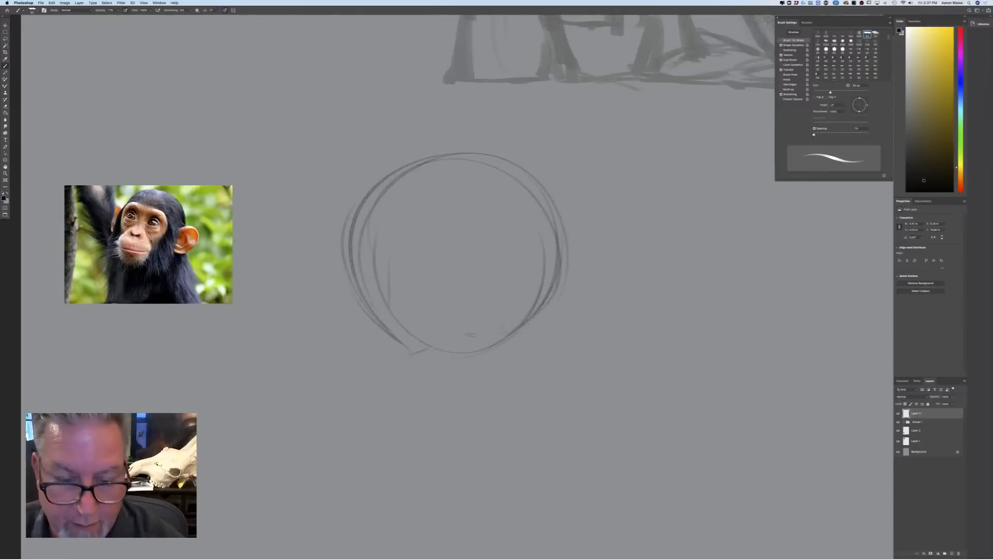
Sketch the cheek and jaw contours under the head circle and reinforce the left side of the skull
mouse_move(533, 295)
left_mouse_down()
mouse_move(564, 336)
mouse_move(540, 368)
mouse_move(474, 386)
left_mouse_up()
left_click_drag(394, 346, 398, 363)
left_click_drag(441, 392, 457, 388)
mouse_move(388, 358)
left_mouse_down()
mouse_move(405, 382)
mouse_move(463, 389)
left_mouse_up()
left_click_drag(390, 332, 389, 352)
left_click_drag(358, 264, 394, 338)
left_click_drag(370, 198, 363, 295)
Sketch the large rounded ear on the head's right side and the outer curve of the left ear
left_click_drag(565, 228, 567, 336)
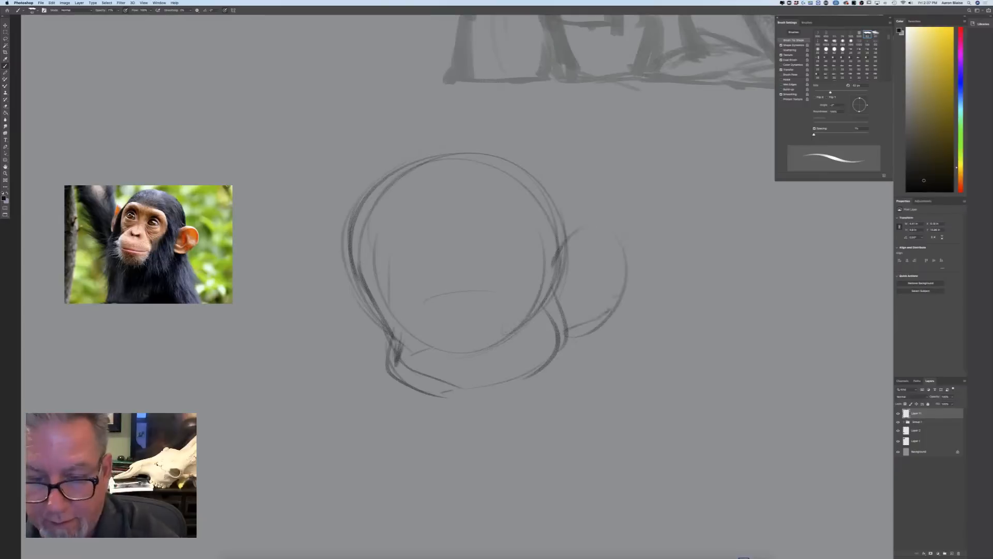
left_click_drag(560, 247, 618, 308)
left_click_drag(576, 234, 554, 265)
left_click_drag(621, 300, 568, 328)
mouse_move(364, 310)
left_mouse_down()
mouse_move(336, 328)
mouse_move(377, 373)
left_mouse_up()
Sketch the two oval eyes low in the head circle and the raised brow ridges above them
mouse_move(520, 310)
left_mouse_down()
mouse_move(487, 321)
mouse_move(518, 310)
mouse_move(519, 299)
left_mouse_up()
mouse_move(496, 287)
left_mouse_down()
mouse_move(487, 317)
mouse_move(414, 335)
mouse_move(417, 297)
mouse_move(440, 326)
left_mouse_up()
mouse_move(407, 296)
left_mouse_down()
mouse_move(420, 333)
mouse_move(401, 301)
mouse_move(408, 323)
mouse_move(441, 334)
left_mouse_up()
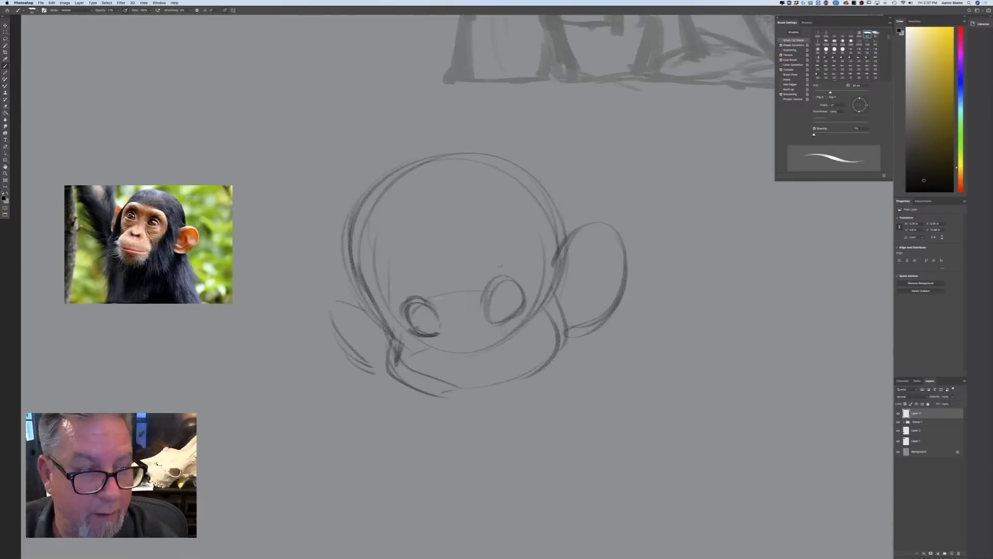
left_click_drag(499, 244, 527, 273)
left_click_drag(484, 245, 534, 279)
mouse_move(502, 237)
left_mouse_down()
mouse_move(465, 268)
mouse_move(392, 297)
mouse_move(404, 278)
left_mouse_up()
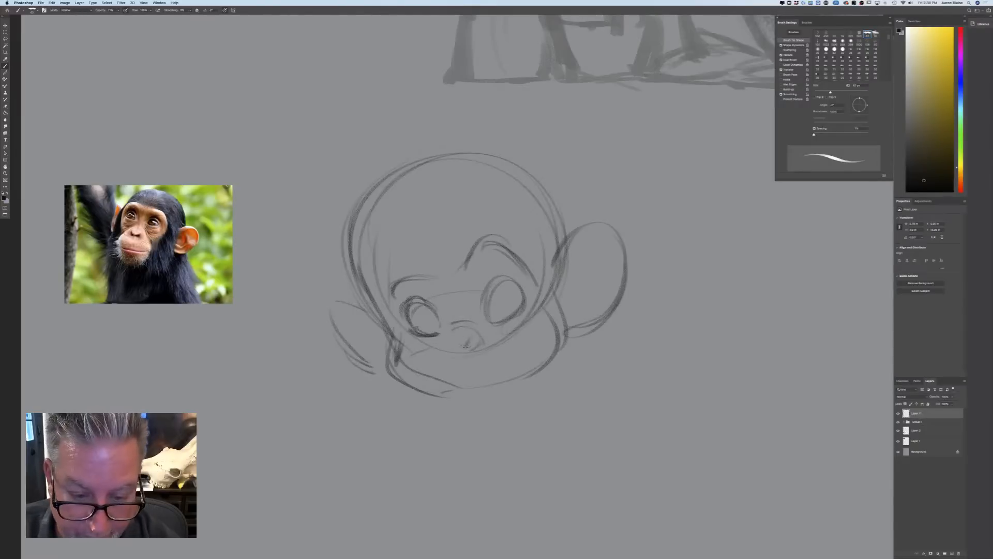
Sketch the nostrils, the sides of the muzzle, the slanted mouth line and the rounded chin
mouse_move(465, 345)
left_mouse_down()
mouse_move(473, 338)
mouse_move(441, 346)
mouse_move(422, 374)
mouse_move(423, 401)
left_mouse_up()
left_click_drag(431, 359, 421, 398)
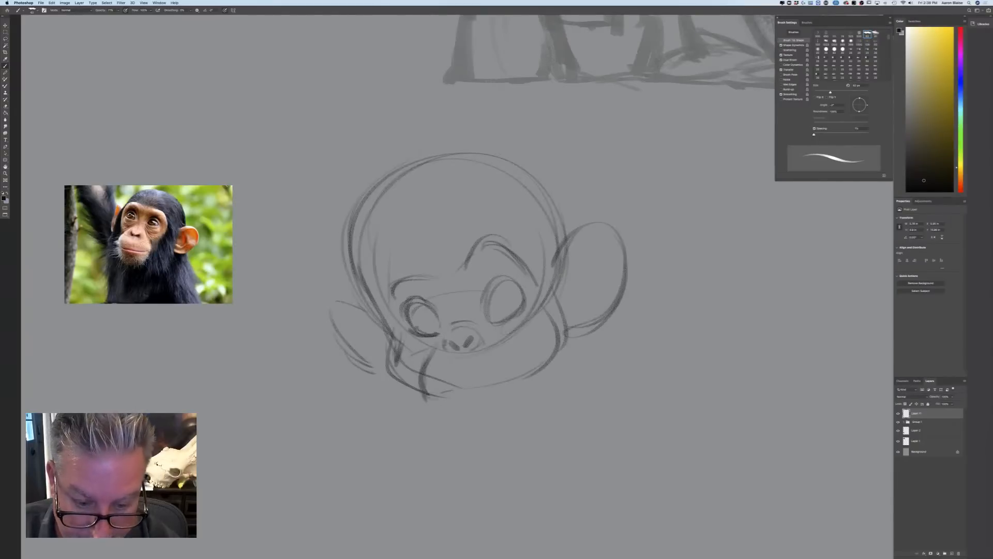
mouse_move(434, 352)
left_mouse_down()
mouse_move(428, 371)
mouse_move(444, 370)
left_mouse_up()
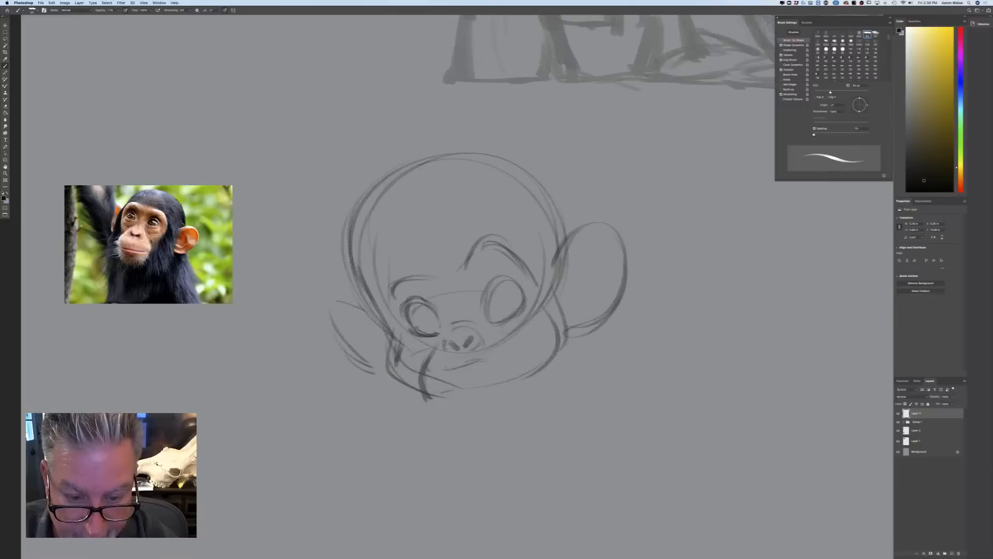
mouse_move(490, 333)
left_mouse_down()
mouse_move(503, 356)
mouse_move(514, 355)
mouse_move(487, 412)
left_mouse_up()
mouse_move(426, 392)
left_mouse_down()
mouse_move(498, 408)
mouse_move(435, 392)
left_mouse_up()
mouse_move(435, 393)
left_mouse_down()
mouse_move(505, 367)
mouse_move(461, 409)
left_mouse_up()
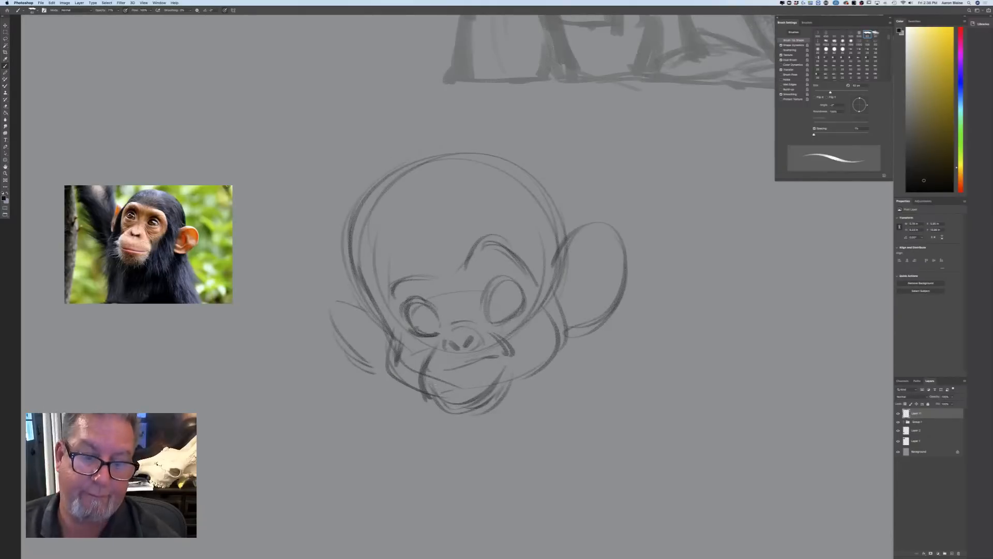
Strengthen the right cheek fold and the cheek and jaw contours on both sides of the face
left_click_drag(537, 310, 515, 357)
left_click_drag(556, 291, 573, 349)
left_click_drag(569, 341, 523, 391)
mouse_move(404, 334)
left_mouse_down()
mouse_move(390, 318)
mouse_move(388, 372)
left_mouse_up()
left_click_drag(401, 354, 386, 382)
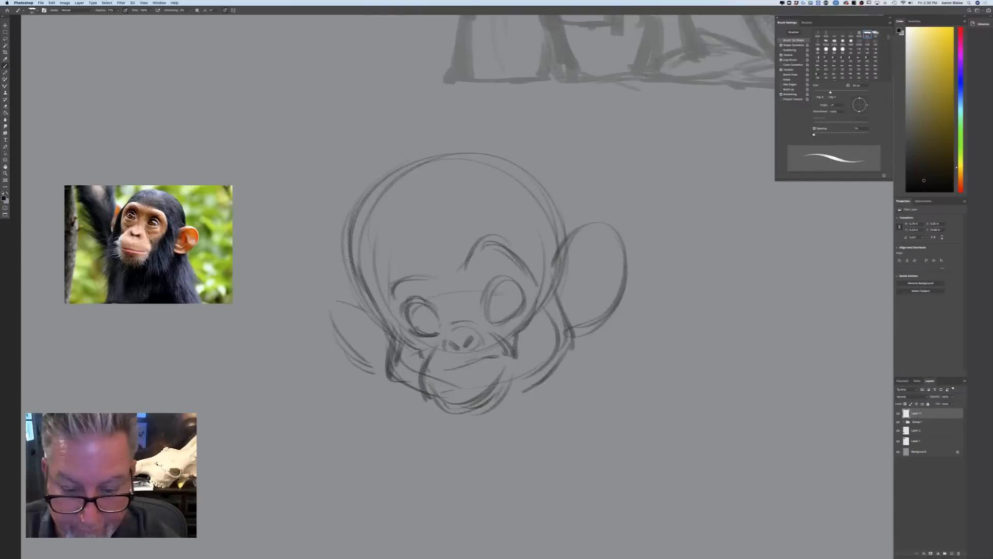
Darken the rims of both eyes and add eyelid creases above and between them
mouse_move(513, 281)
left_mouse_down()
mouse_move(491, 277)
mouse_move(487, 294)
left_mouse_up()
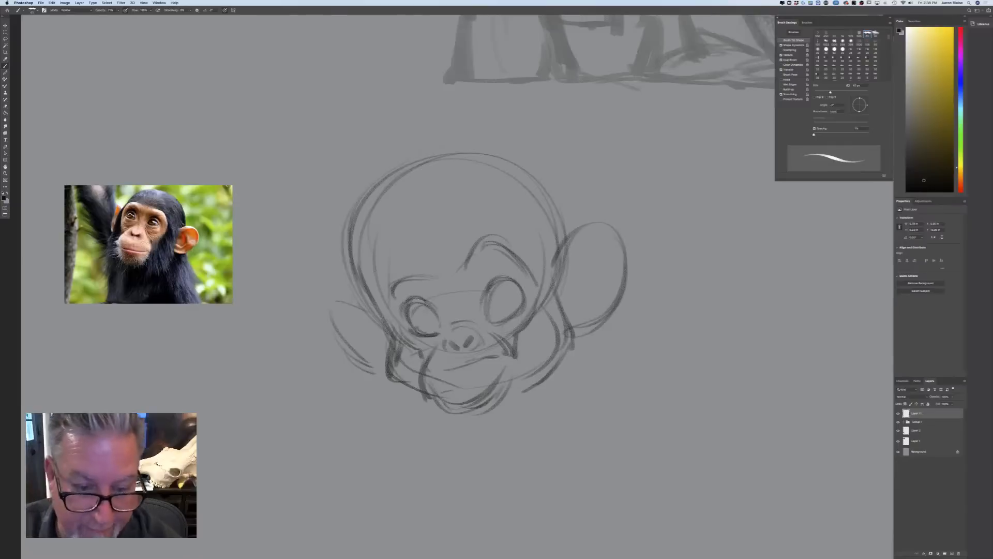
mouse_move(421, 294)
left_mouse_down()
mouse_move(404, 302)
mouse_move(408, 332)
left_mouse_up()
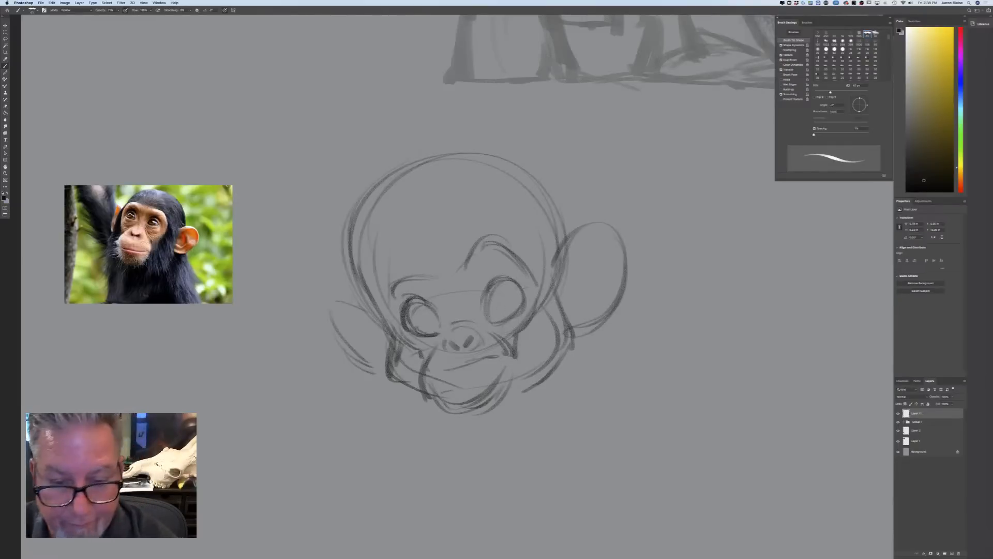
left_click_drag(520, 281, 485, 274)
mouse_move(516, 280)
left_mouse_down()
mouse_move(478, 270)
mouse_move(478, 309)
mouse_move(445, 316)
left_mouse_up()
left_click_drag(434, 299, 440, 311)
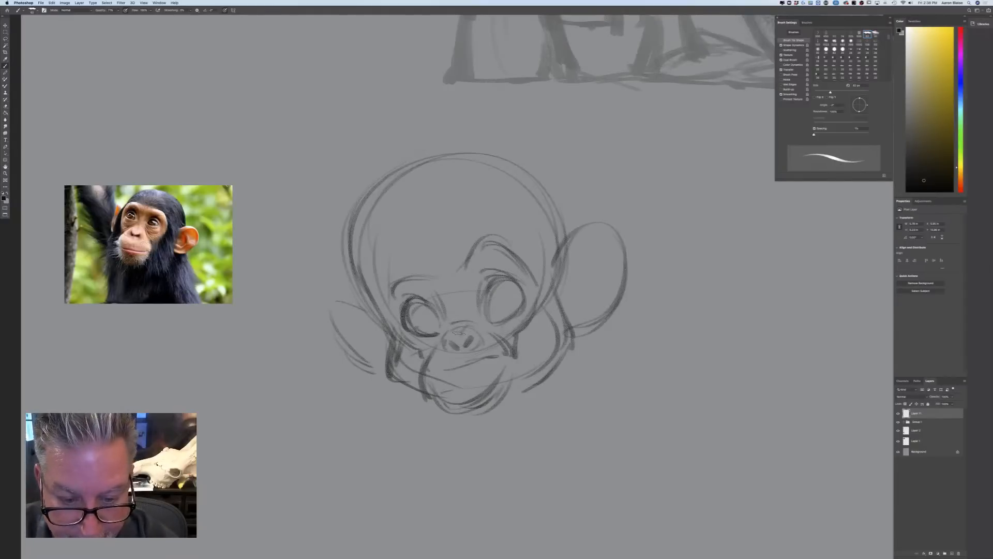
Darken the nose contour and reinforce the mouth line and lower lip
mouse_move(462, 341)
left_mouse_down()
mouse_move(458, 355)
mouse_move(446, 346)
left_mouse_up()
left_click_drag(457, 340, 447, 347)
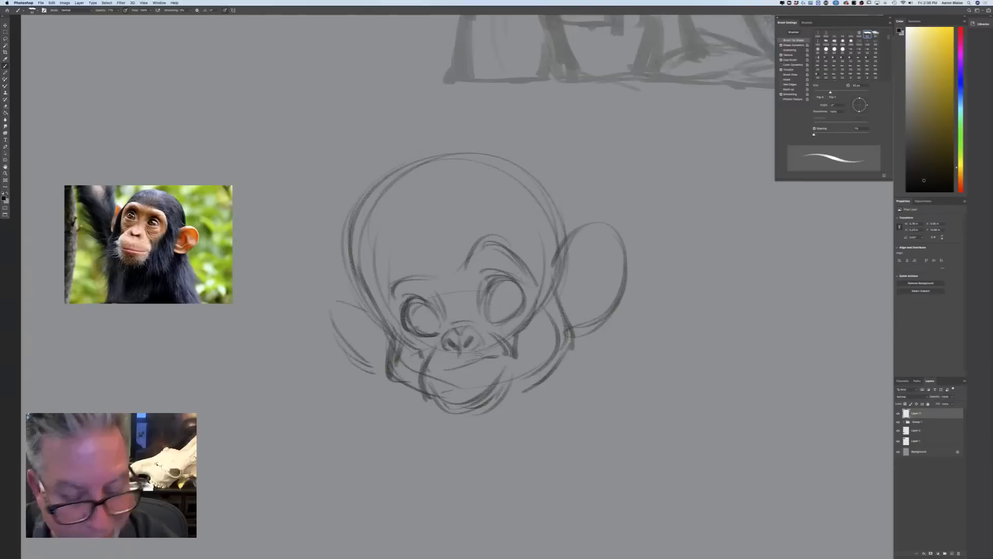
mouse_move(485, 357)
left_mouse_down()
mouse_move(499, 355)
mouse_move(422, 370)
mouse_move(434, 368)
mouse_move(423, 392)
mouse_move(462, 407)
mouse_move(481, 401)
mouse_move(466, 409)
mouse_move(477, 413)
left_mouse_up()
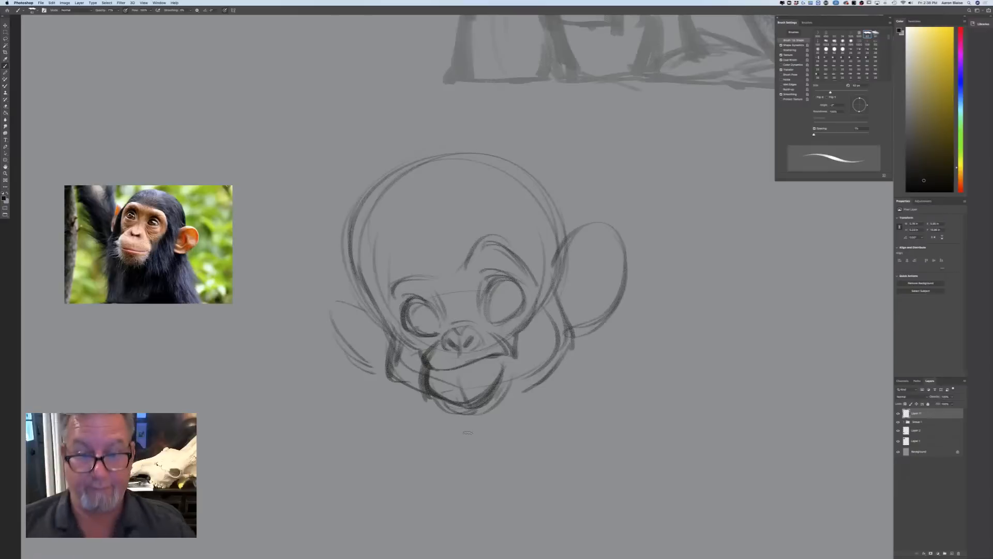
Darken the left cheek and jaw and extend the skull outline up the left side to the crown
left_click_drag(387, 305, 381, 370)
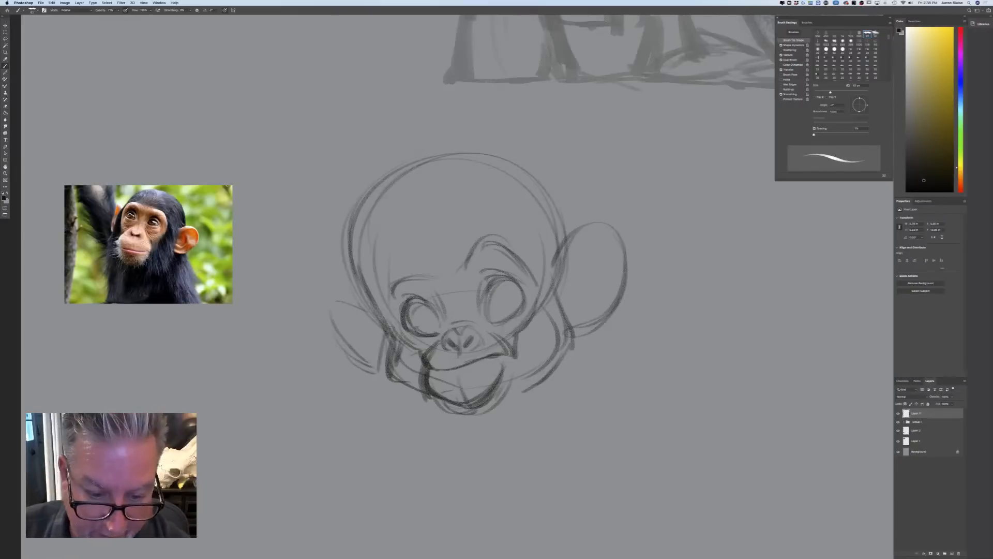
mouse_move(391, 331)
left_mouse_down()
mouse_move(378, 377)
mouse_move(420, 399)
left_mouse_up()
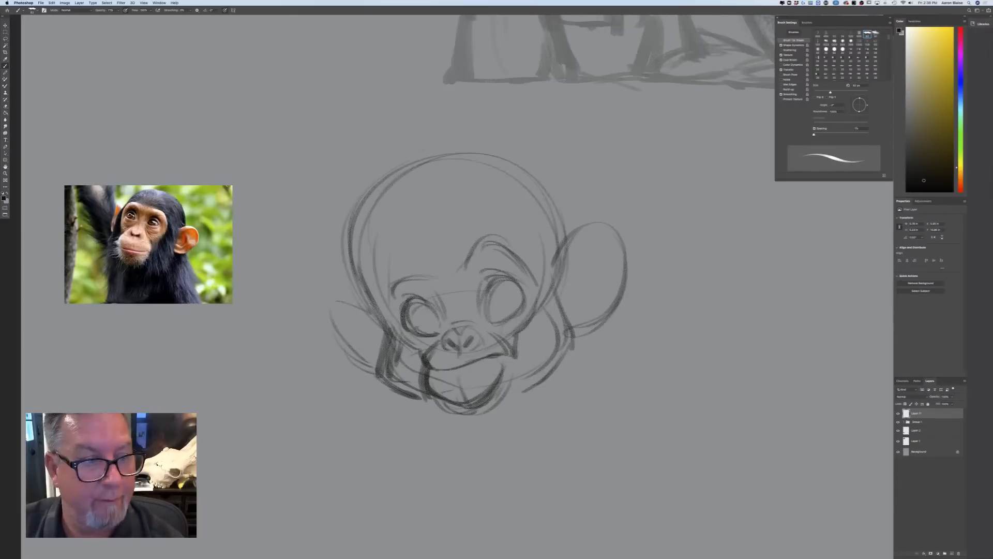
mouse_move(357, 300)
left_mouse_down()
mouse_move(338, 223)
mouse_move(437, 150)
left_mouse_up()
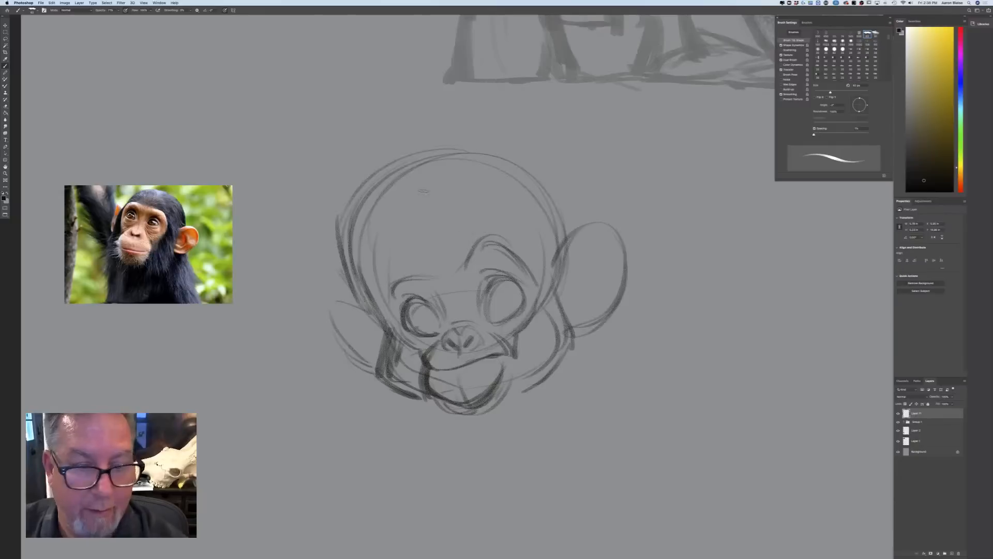
Add strands of hair sweeping over the forehead from the top of the head
left_click_drag(428, 207, 443, 257)
left_click_drag(434, 171, 443, 222)
mouse_move(485, 156)
left_mouse_down()
mouse_move(454, 190)
mouse_move(453, 241)
left_mouse_up()
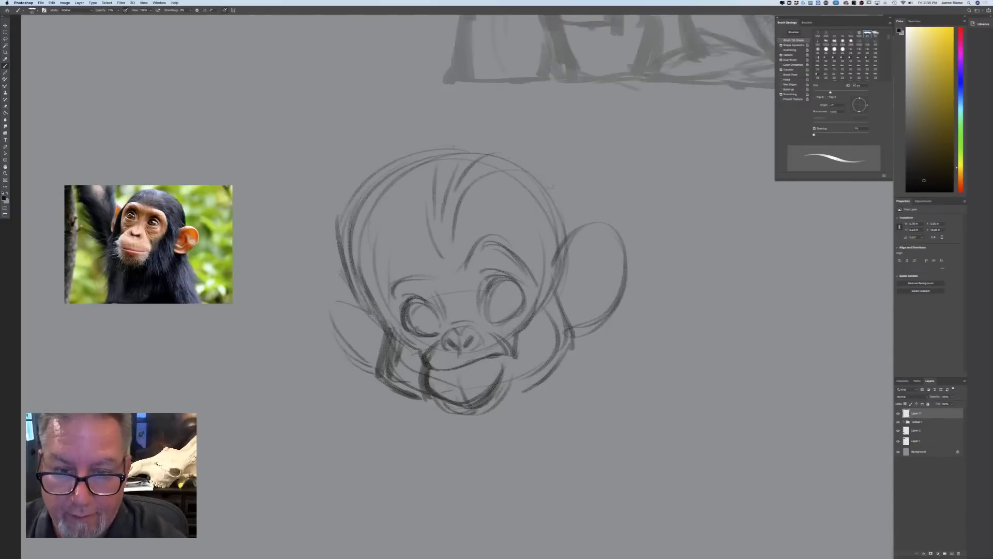
left_click_drag(485, 185, 541, 199)
left_click_drag(462, 219, 538, 211)
left_click_drag(417, 197, 427, 238)
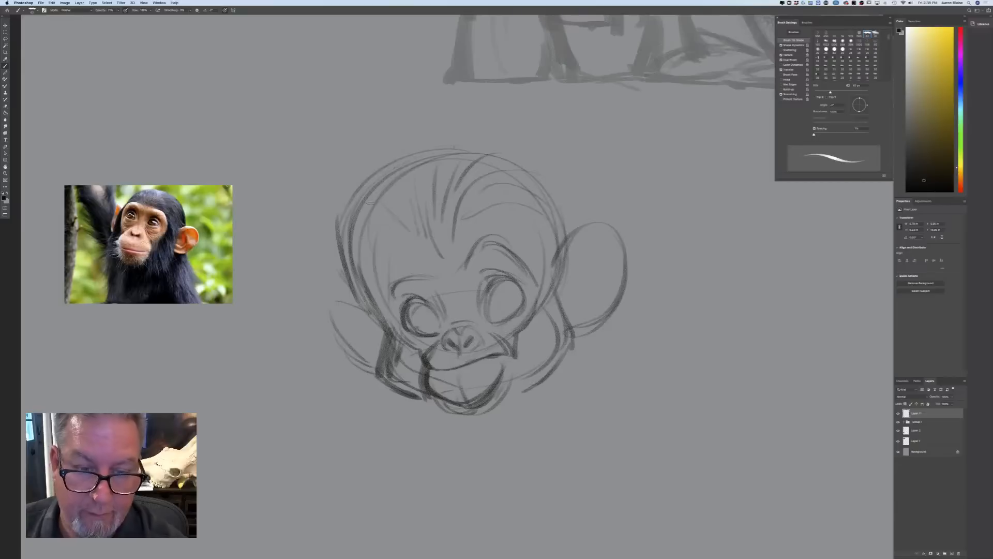
Darken the lower eye rims, shade the irises and add dark pupils looking up to the right
mouse_move(521, 300)
left_mouse_down()
mouse_move(488, 324)
mouse_move(502, 326)
mouse_move(527, 302)
mouse_move(490, 328)
mouse_move(400, 332)
mouse_move(429, 336)
left_mouse_up()
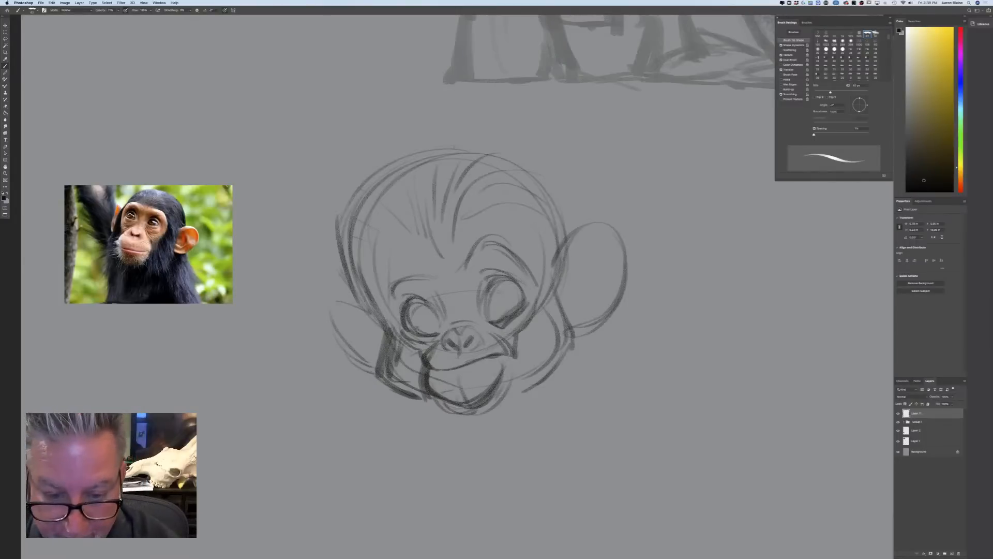
left_click_drag(495, 289, 512, 313)
left_click_drag(415, 309, 430, 332)
mouse_move(491, 295)
left_mouse_down()
mouse_move(499, 322)
mouse_move(491, 320)
mouse_move(501, 288)
mouse_move(514, 297)
left_mouse_up()
mouse_move(427, 315)
left_mouse_down()
mouse_move(434, 322)
mouse_move(414, 307)
left_mouse_up()
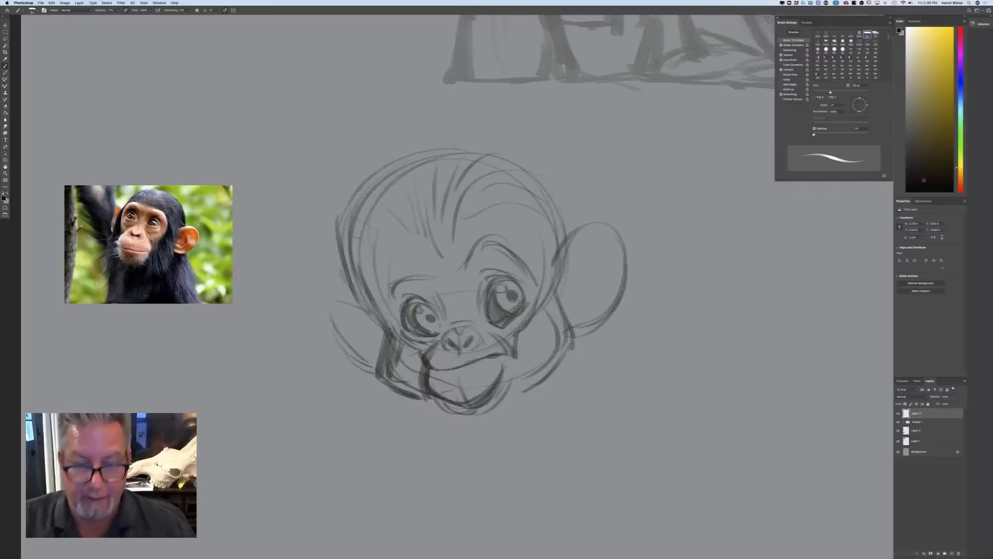
Darken the left part of the mouth opening and reinforce the nose contour and nostrils
mouse_move(489, 357)
left_mouse_down()
mouse_move(501, 354)
mouse_move(442, 375)
mouse_move(459, 367)
mouse_move(444, 376)
mouse_move(453, 381)
left_mouse_up()
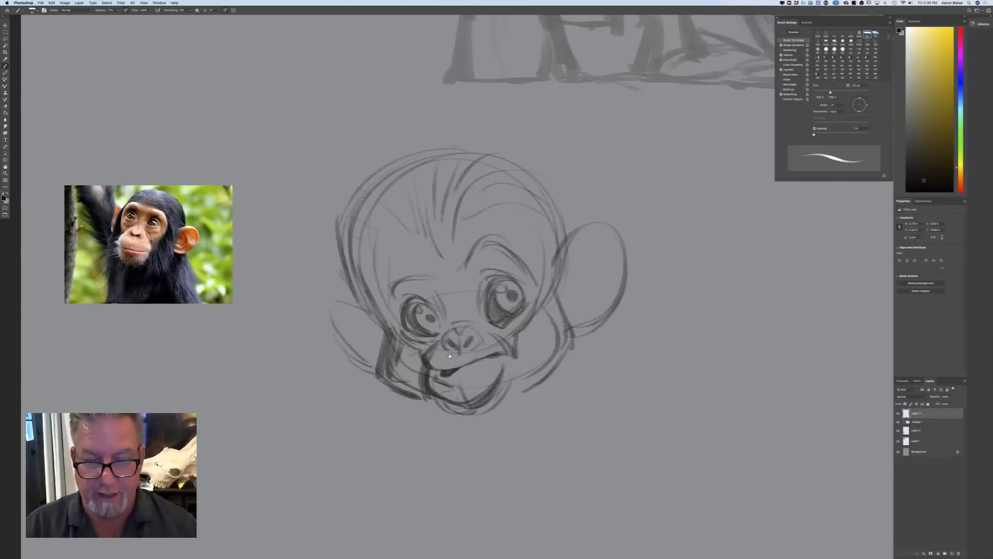
left_click_drag(286, 427, 271, 338)
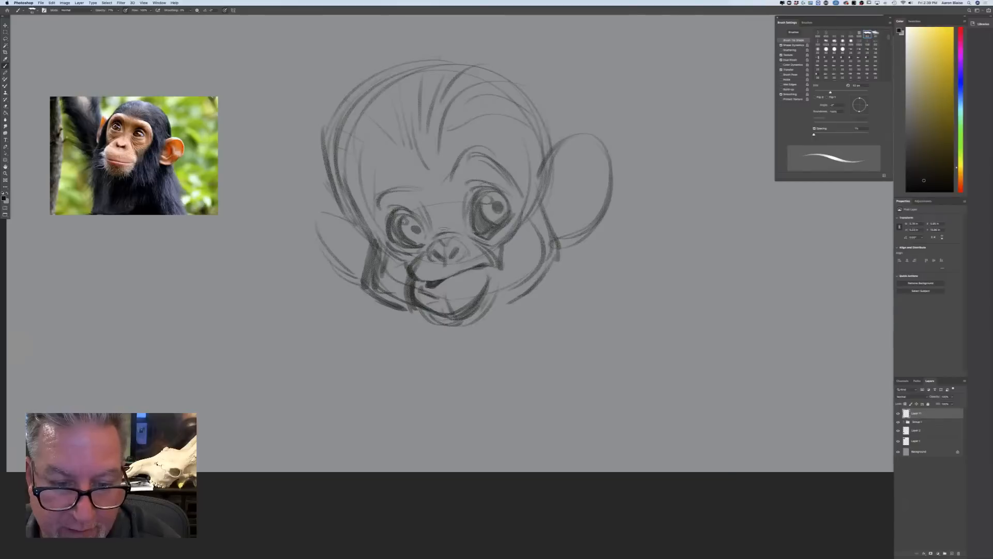
left_click_drag(449, 238, 472, 251)
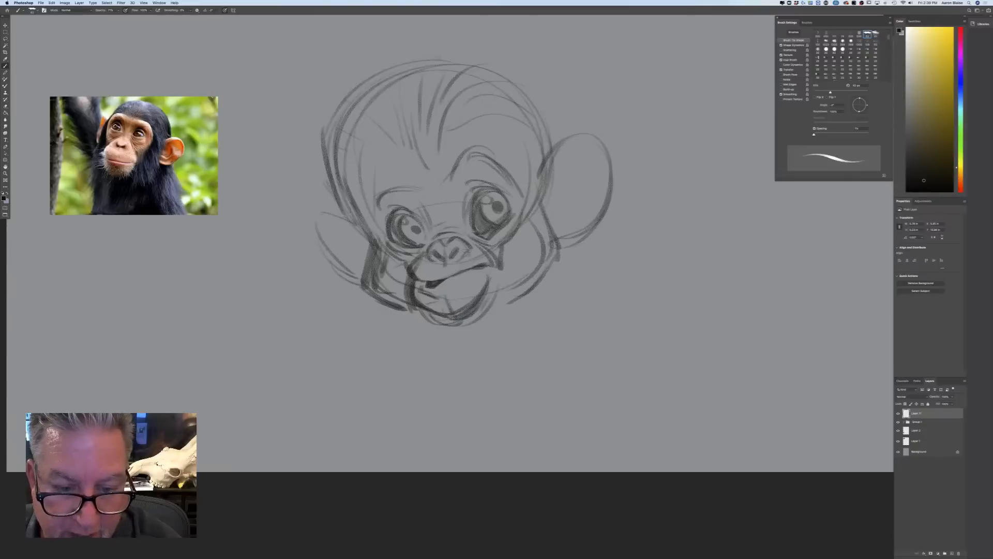
mouse_move(447, 253)
left_mouse_down()
mouse_move(461, 252)
mouse_move(444, 256)
left_mouse_up()
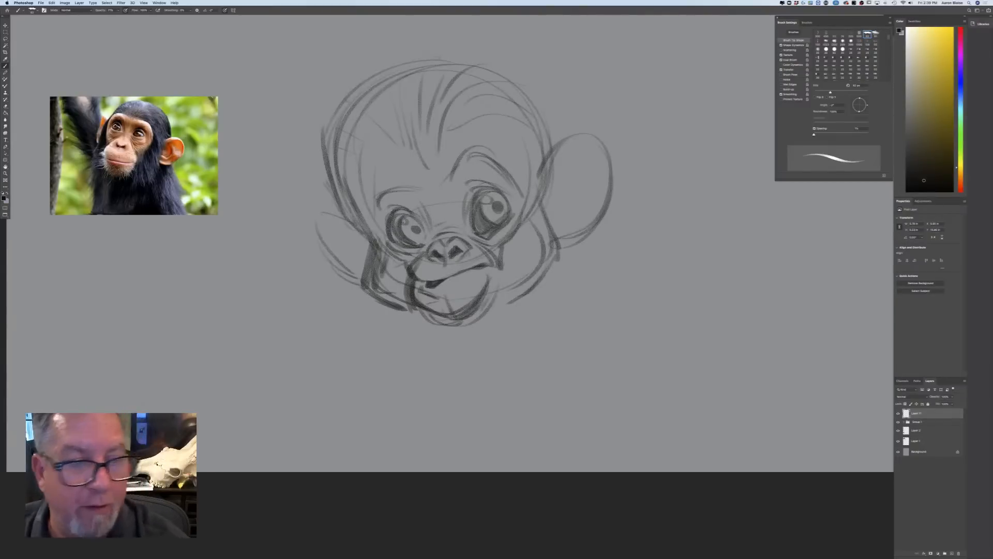
Enlarge the chimpanzee's right-hand ear with a bigger rounded outline outside the first one and darken its lower edge
mouse_move(555, 153)
left_mouse_down()
mouse_move(638, 220)
mouse_move(582, 252)
left_mouse_up()
left_click_drag(616, 223, 554, 248)
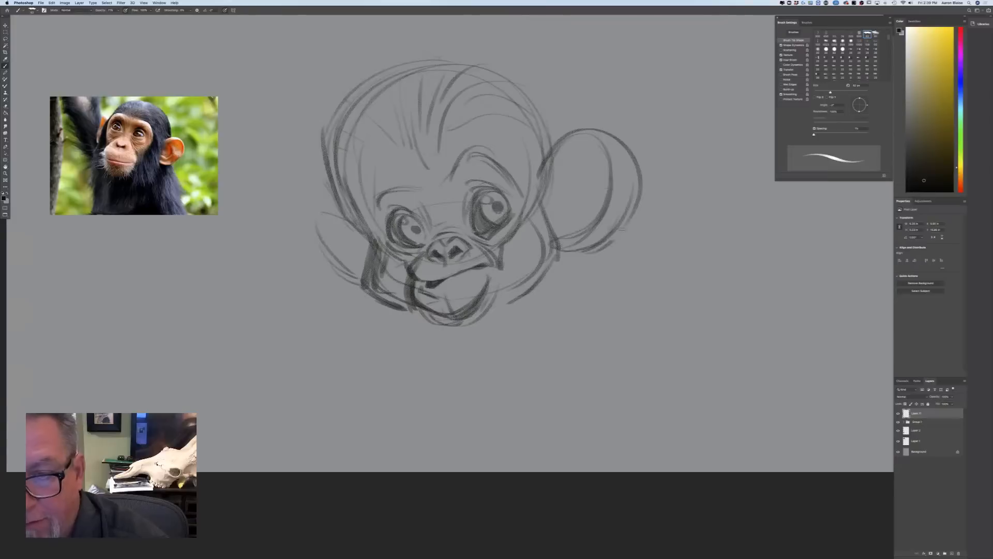
mouse_move(540, 165)
left_mouse_down()
mouse_move(611, 240)
mouse_move(593, 250)
left_mouse_up()
left_click_drag(636, 178, 568, 257)
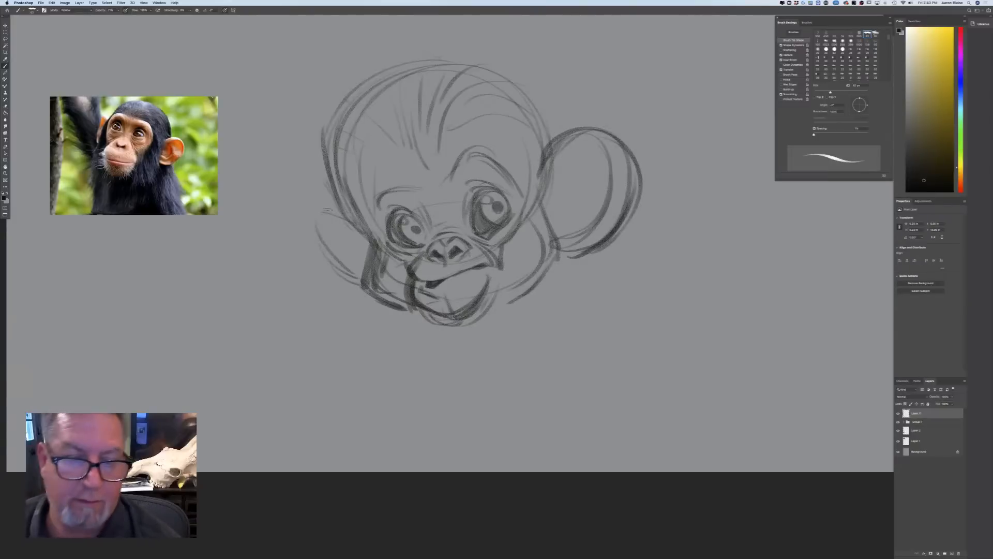
Enlarge the left-hand ear with a wider outline reaching from the side of the head down to the cheek
mouse_move(344, 206)
left_mouse_down()
mouse_move(299, 207)
mouse_move(313, 262)
mouse_move(362, 289)
left_mouse_up()
left_click_drag(300, 248, 365, 290)
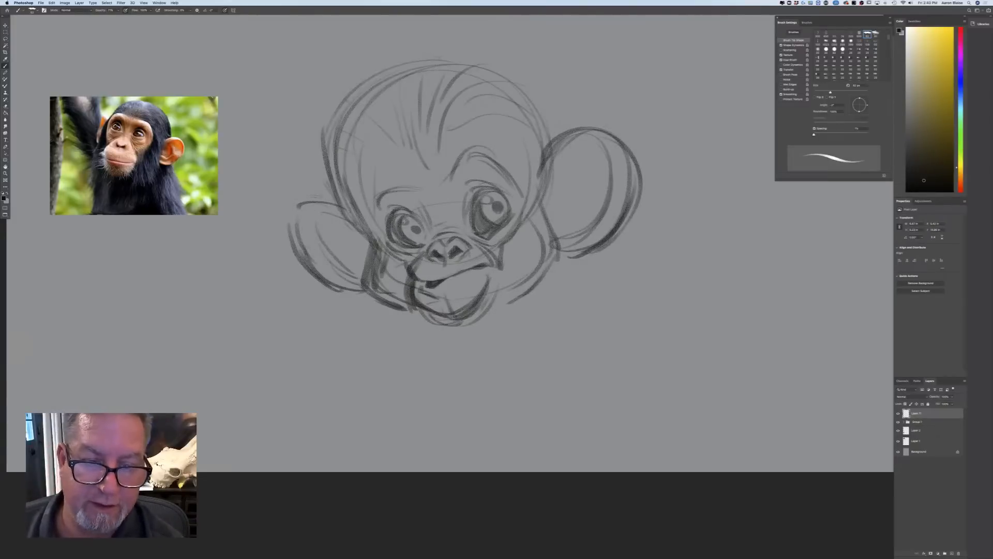
mouse_move(343, 207)
left_mouse_down()
mouse_move(297, 207)
mouse_move(287, 220)
mouse_move(320, 272)
left_mouse_up()
left_click_drag(305, 213, 293, 259)
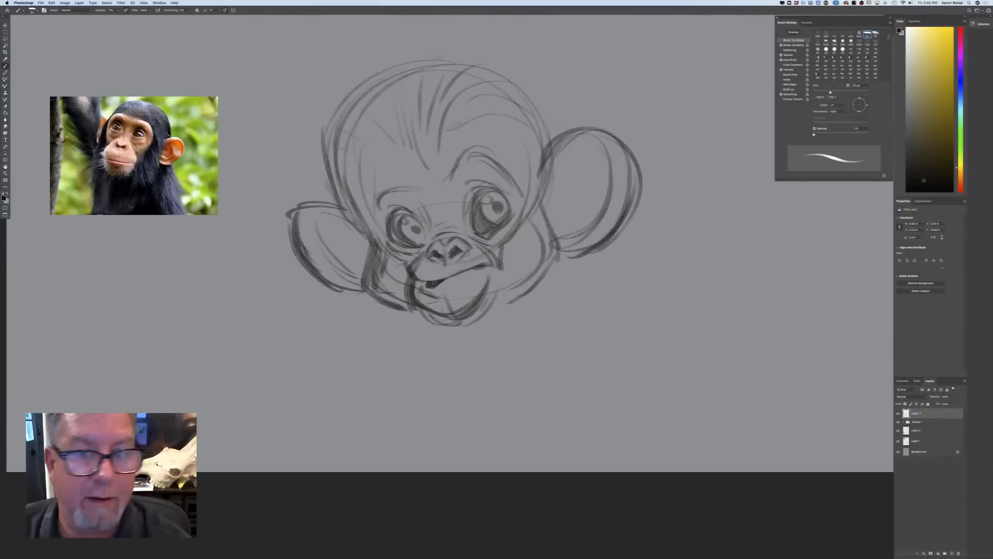
Connect the skull line to the right-hand ear and add jagged fur along both cheeks and the jaw
left_click_drag(520, 91, 559, 148)
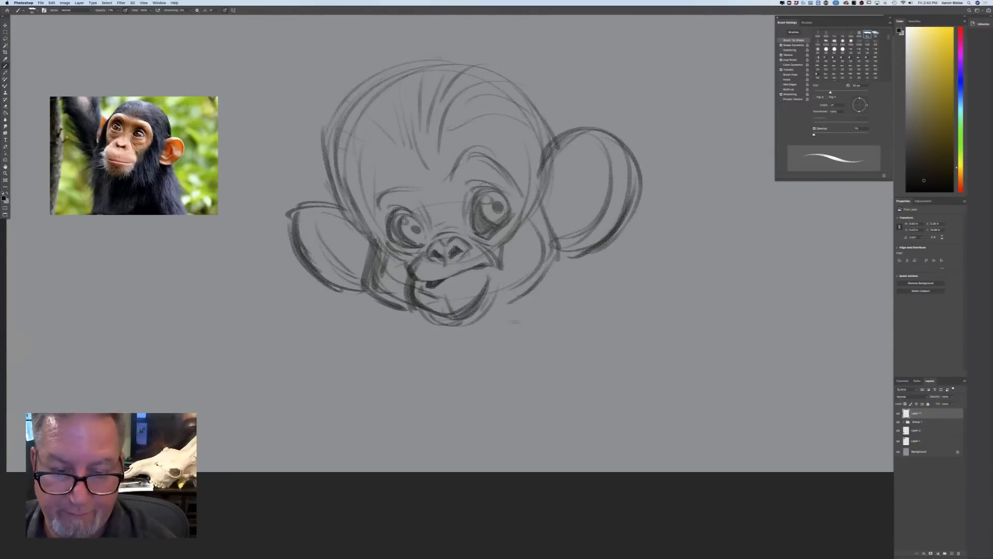
mouse_move(514, 318)
left_mouse_down()
mouse_move(545, 271)
mouse_move(558, 212)
left_mouse_up()
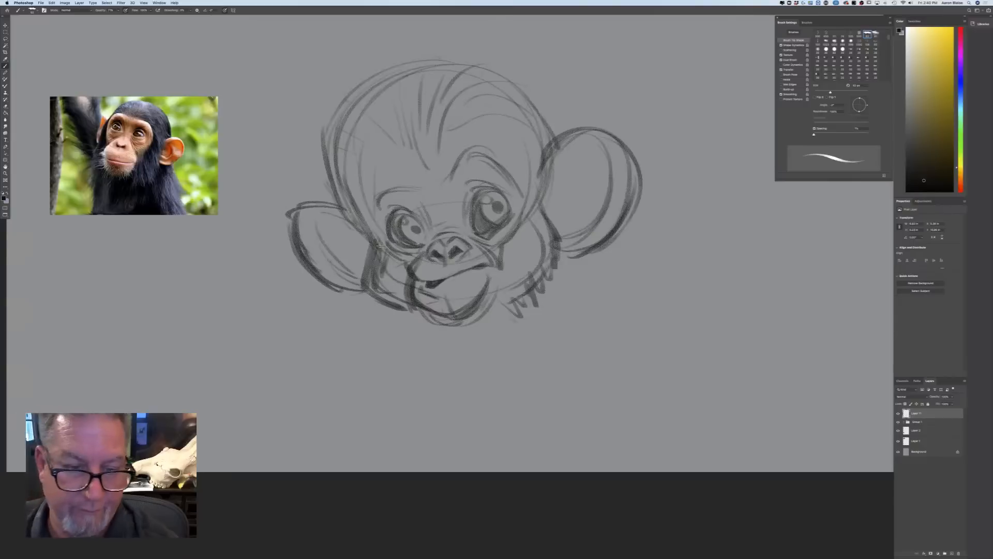
mouse_move(380, 246)
left_mouse_down()
mouse_move(370, 298)
mouse_move(414, 323)
mouse_move(432, 313)
left_mouse_up()
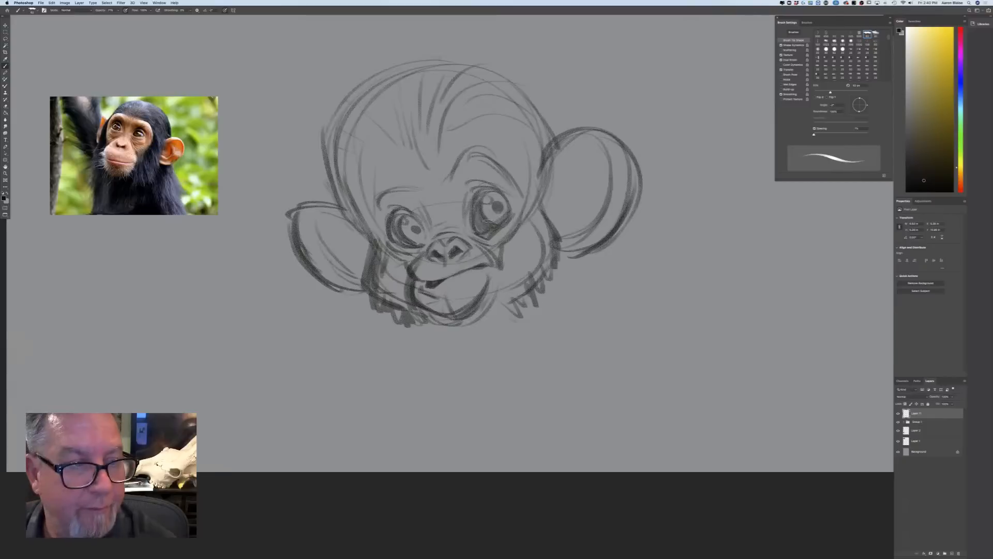
Reinforce the upper eyelids and brow ridge, and sketch vertical strokes for the sides of the neck below the jaw
mouse_move(508, 200)
left_mouse_down()
mouse_move(472, 194)
mouse_move(483, 180)
mouse_move(462, 214)
mouse_move(383, 227)
left_mouse_up()
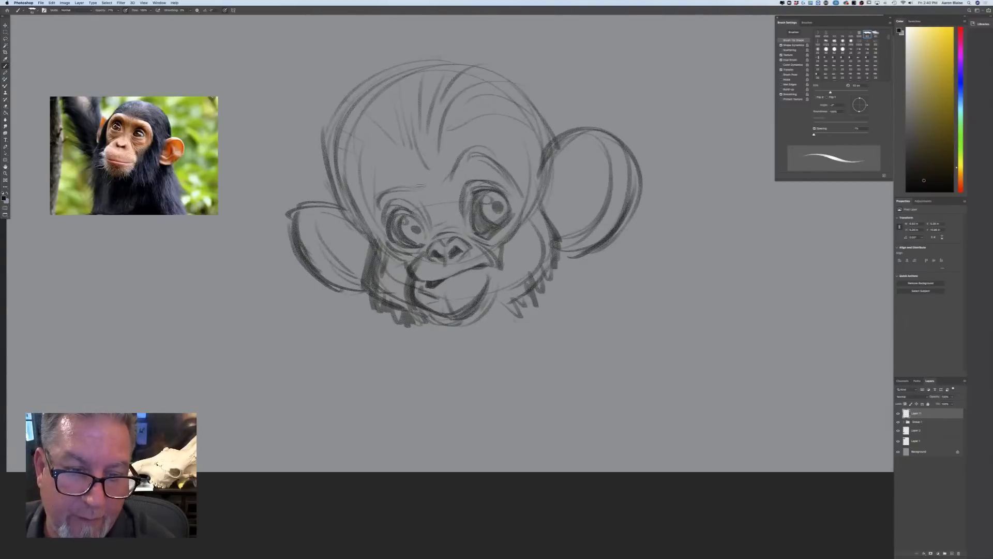
left_click_drag(405, 185, 369, 210)
mouse_move(450, 176)
left_mouse_down()
mouse_move(478, 153)
mouse_move(452, 178)
left_mouse_up()
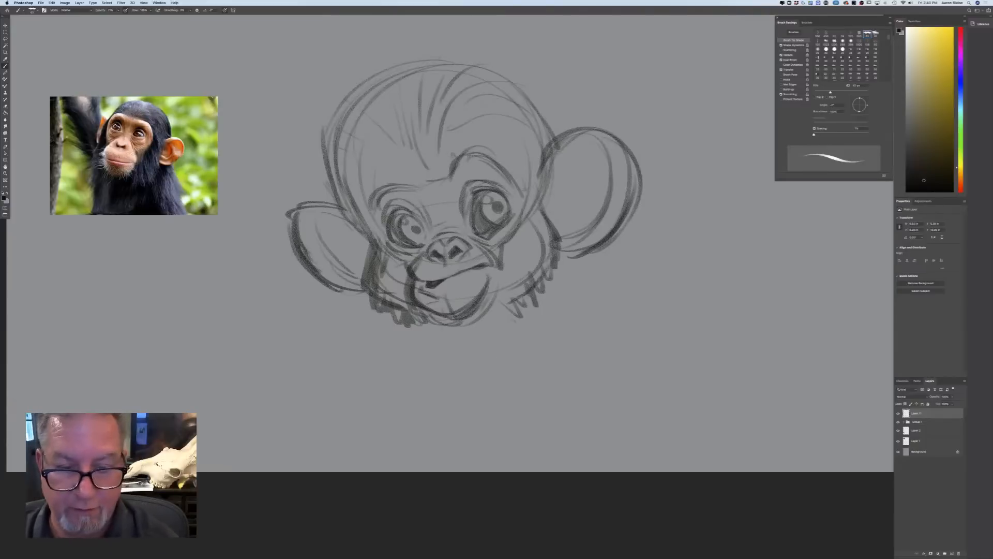
mouse_move(515, 307)
left_mouse_down()
mouse_move(515, 370)
mouse_move(501, 362)
left_mouse_up()
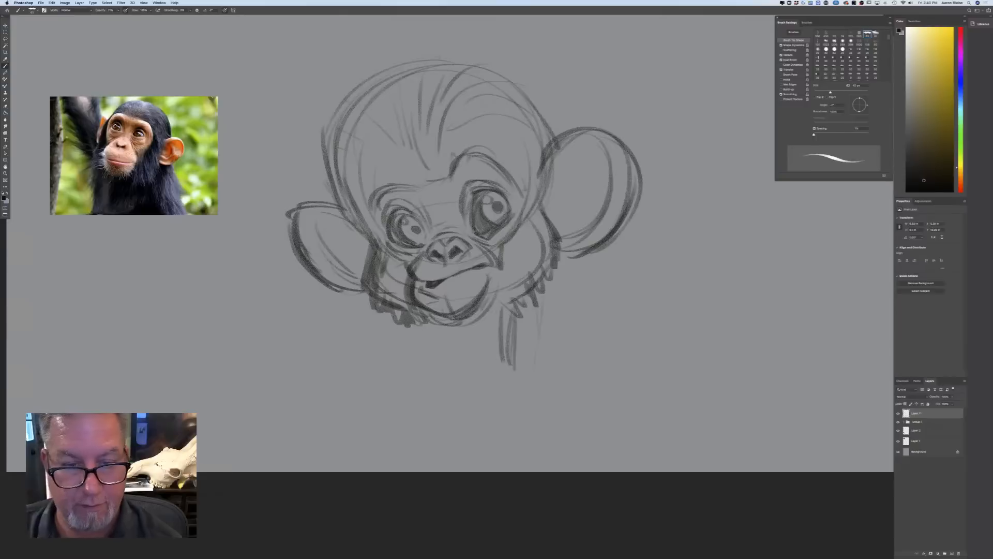
left_click_drag(404, 326, 403, 347)
Draw the inner ear folds, starting with the upper rim of the right-hand ear and completing the left-hand ear
left_click_drag(587, 154, 555, 184)
left_click_drag(603, 151, 557, 191)
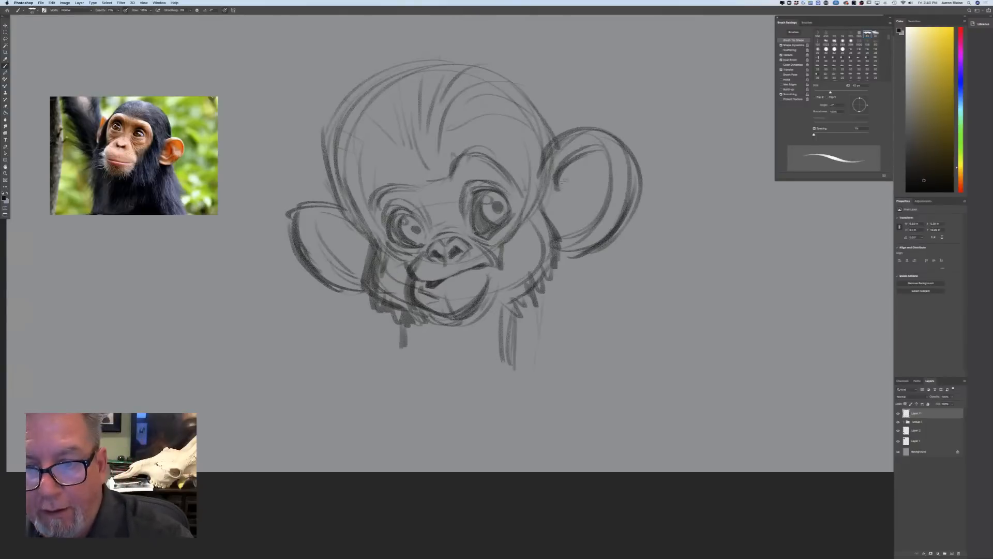
mouse_move(348, 222)
left_mouse_down()
mouse_move(300, 229)
mouse_move(323, 226)
left_mouse_up()
mouse_move(327, 225)
left_mouse_down()
mouse_move(304, 231)
mouse_move(359, 270)
mouse_move(333, 268)
mouse_move(312, 238)
left_mouse_up()
left_click_drag(323, 254, 309, 256)
left_click_drag(315, 262, 356, 282)
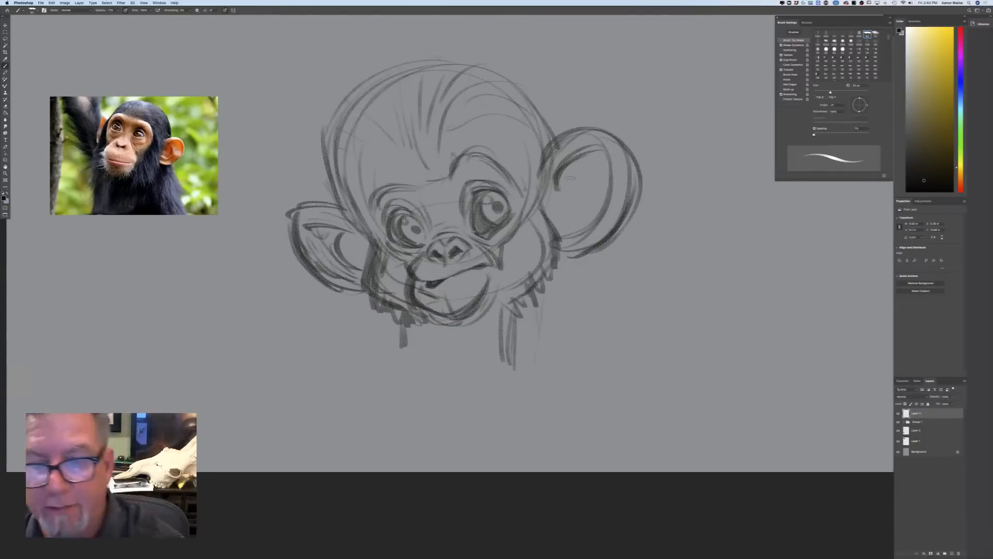
Add the inner fold curves and rim hatching to the right-hand ear
mouse_move(595, 171)
left_mouse_down()
mouse_move(578, 231)
mouse_move(573, 185)
left_mouse_up()
left_click_drag(600, 184, 584, 231)
left_click_drag(626, 158, 619, 188)
left_click_drag(626, 189, 573, 249)
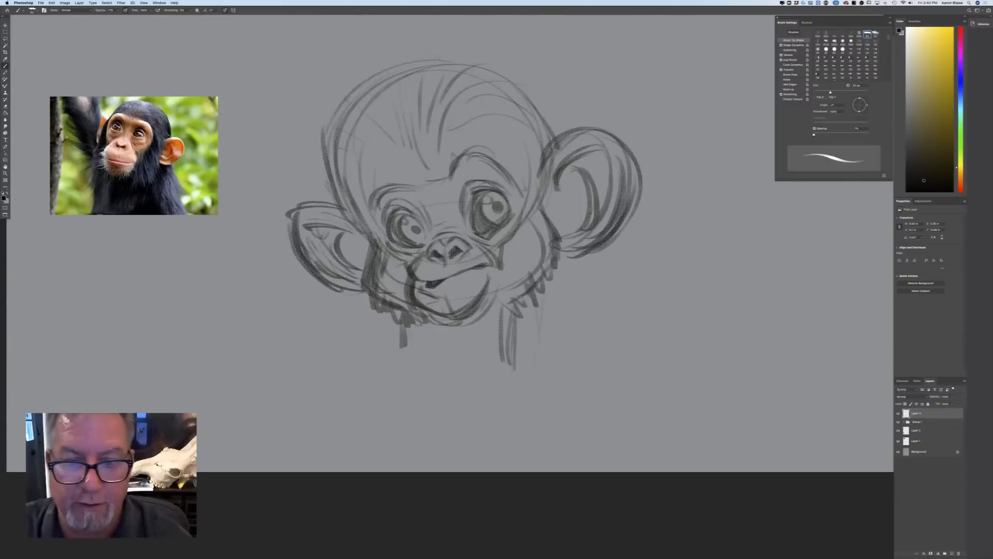
Clear the dark shading from the lower part of the right-hand eye and redraw its lower lid
mouse_move(507, 199)
left_mouse_down()
mouse_move(512, 217)
mouse_move(495, 231)
left_mouse_up()
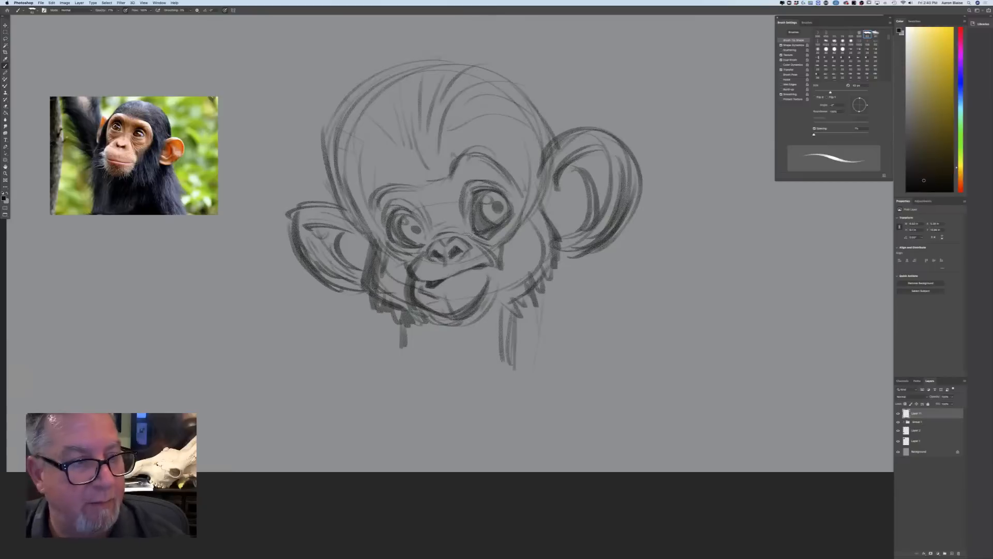
key("super+z")
key("super+z")
key("super+z")
key("super+z")
key("super+z")
key("super+z")
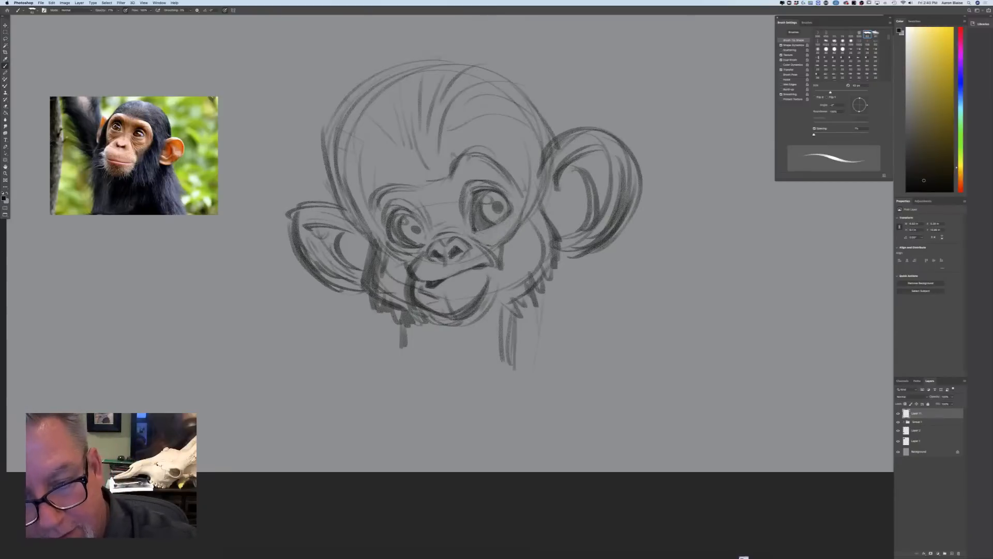
key("super+z")
key("super+z")
key("super+z")
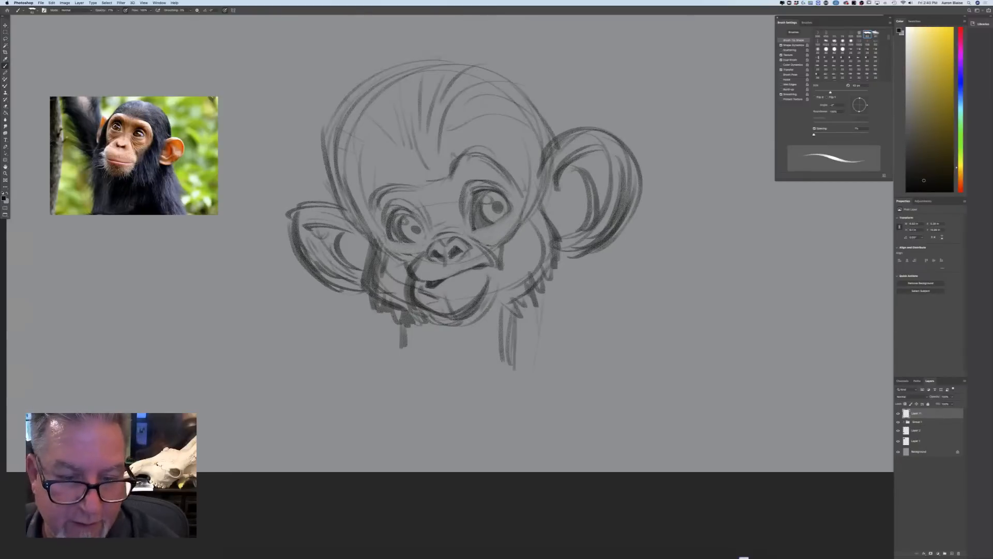
mouse_move(477, 229)
left_mouse_down()
mouse_move(510, 211)
mouse_move(516, 223)
mouse_move(508, 215)
mouse_move(496, 233)
mouse_move(515, 224)
left_mouse_up()
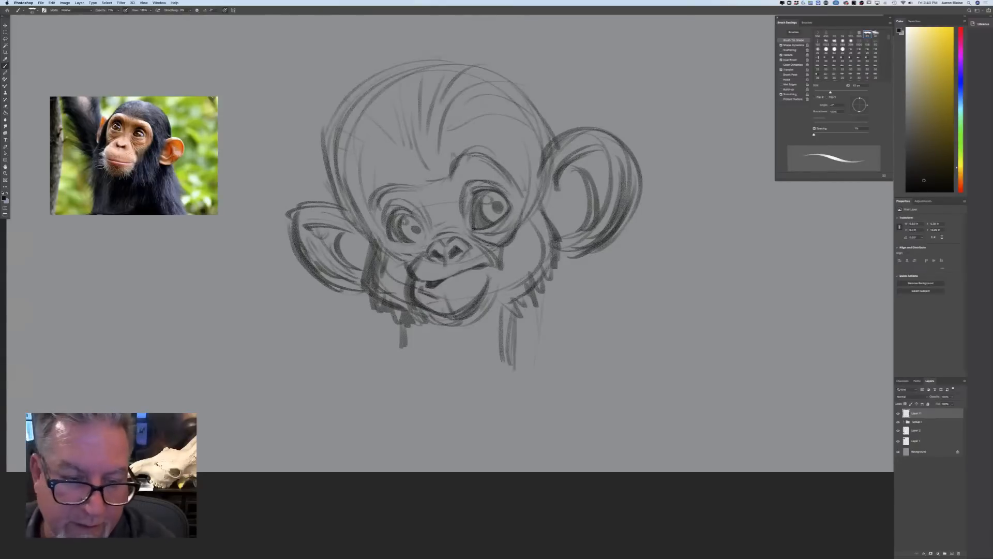
Add the fold under the left-hand eye and redraw the mouth as a wide smile with a rounded muzzle
mouse_move(429, 241)
left_mouse_down()
mouse_move(387, 240)
mouse_move(429, 238)
mouse_move(392, 249)
left_mouse_up()
mouse_move(407, 250)
left_mouse_down()
mouse_move(425, 243)
mouse_move(404, 262)
mouse_move(434, 285)
mouse_move(486, 263)
left_mouse_up()
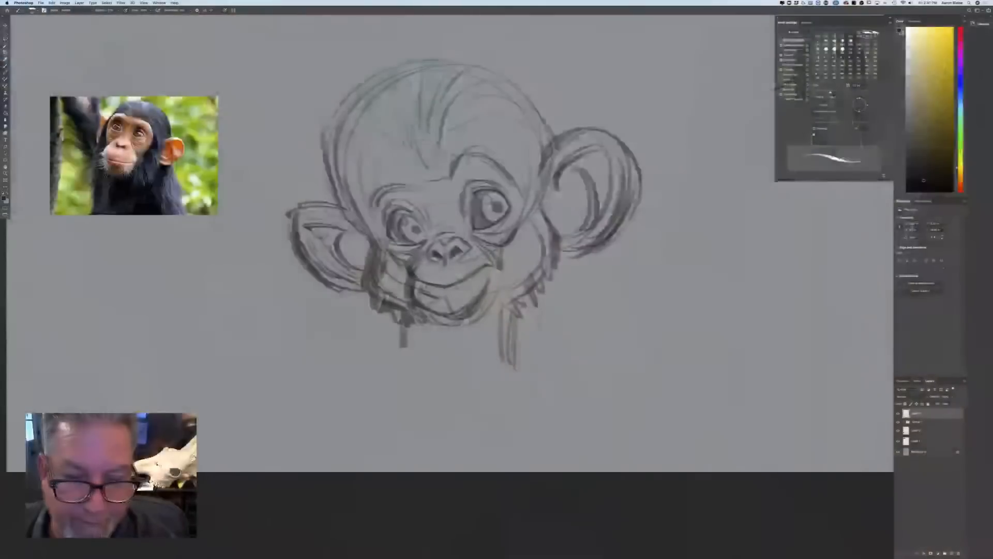
mouse_move(473, 242)
left_mouse_down()
mouse_move(497, 265)
mouse_move(484, 265)
mouse_move(473, 313)
mouse_move(479, 304)
left_mouse_up()
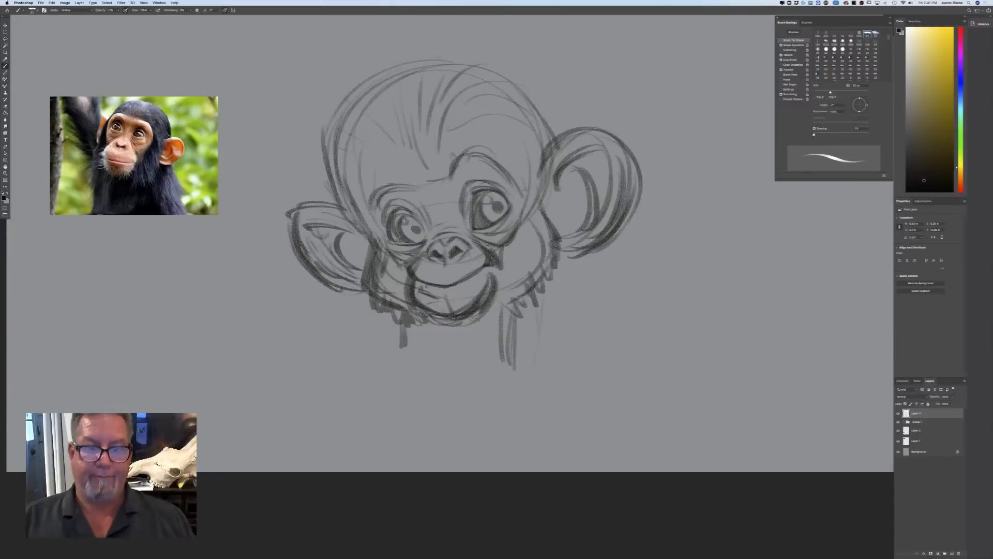
Darken the rims of both eyes and fill in the pupils so that they read as solid black
mouse_move(400, 208)
left_mouse_down()
mouse_move(425, 235)
mouse_move(390, 215)
mouse_move(387, 236)
mouse_move(417, 244)
mouse_move(406, 242)
left_mouse_up()
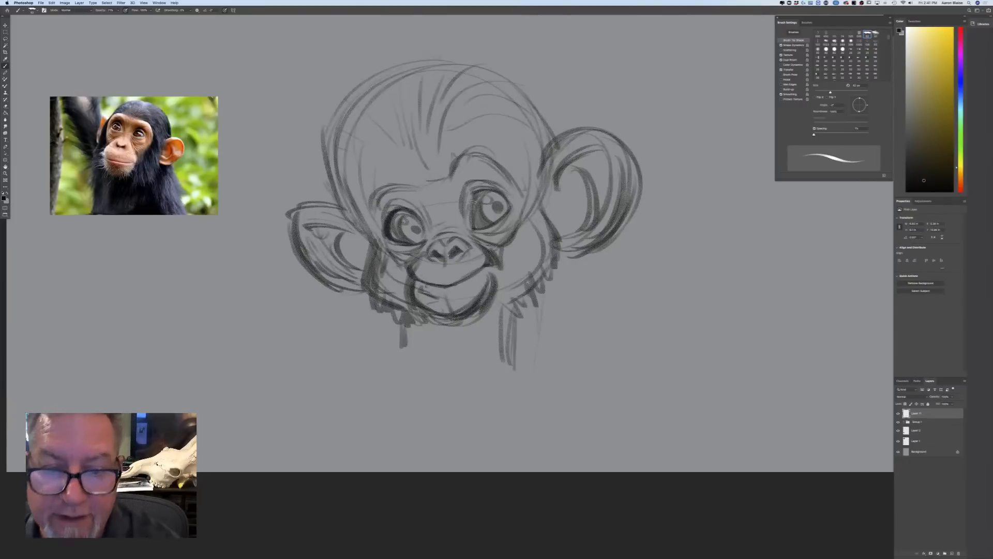
mouse_move(474, 198)
left_mouse_down()
mouse_move(470, 221)
mouse_move(497, 206)
left_mouse_up()
left_click_drag(415, 228, 413, 231)
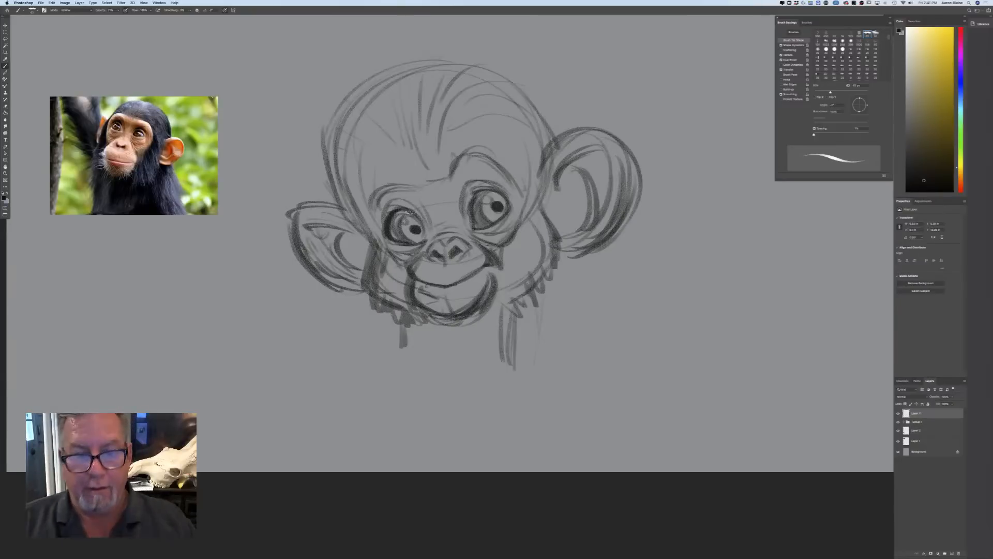
mouse_move(474, 208)
left_mouse_down()
mouse_move(481, 223)
mouse_move(487, 189)
mouse_move(473, 194)
mouse_move(483, 195)
left_mouse_up()
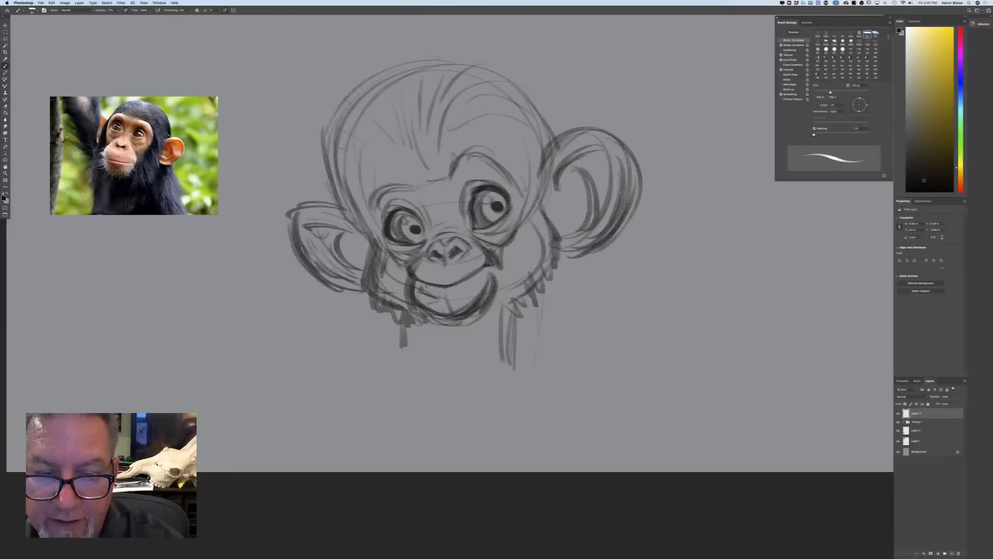
left_click_drag(405, 207, 384, 223)
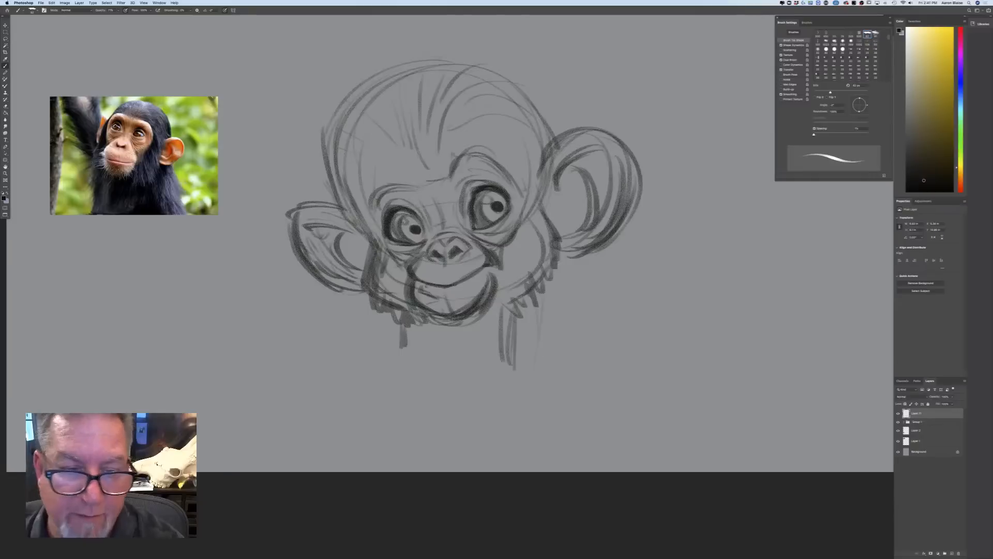
Draw a bold brow ridge over both eyes, dipping between them and continuing down the left side of the face
mouse_move(451, 173)
left_mouse_down()
mouse_move(506, 165)
mouse_move(497, 164)
mouse_move(518, 182)
mouse_move(431, 182)
mouse_move(497, 144)
left_mouse_up()
mouse_move(434, 162)
left_mouse_down()
mouse_move(470, 137)
mouse_move(432, 181)
mouse_move(390, 177)
left_mouse_up()
mouse_move(413, 184)
left_mouse_down()
mouse_move(373, 182)
mouse_move(367, 200)
left_mouse_up()
left_click_drag(385, 188, 371, 217)
left_click_drag(382, 188, 363, 245)
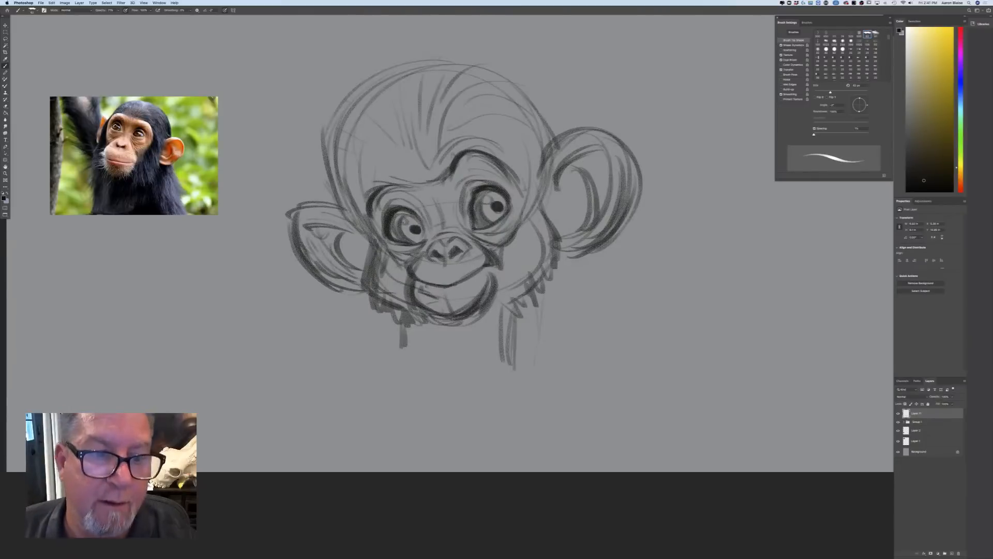
Darken the head outline from the left temple over the crown to the right-hand ear
left_click_drag(334, 127, 361, 227)
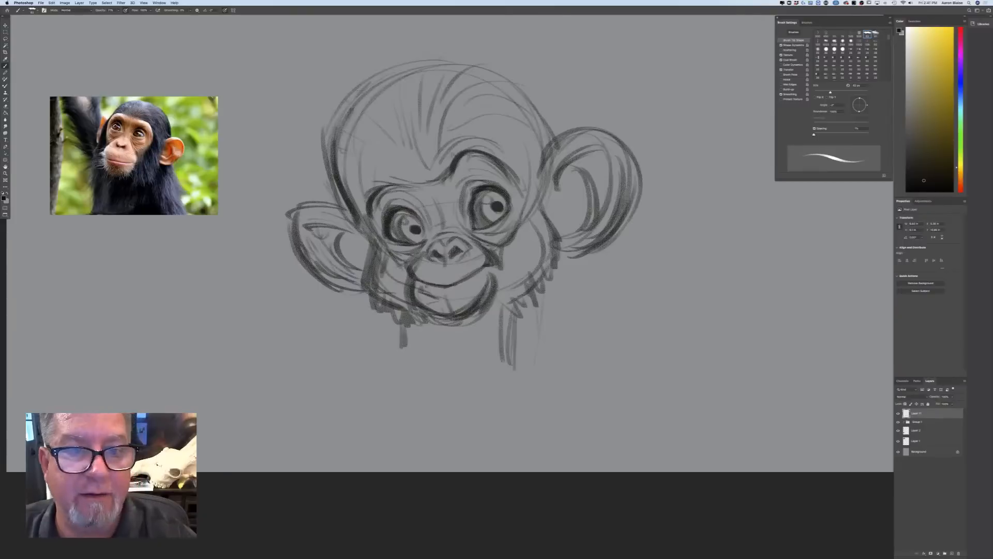
left_click_drag(352, 110, 393, 65)
mouse_move(357, 106)
left_mouse_down()
mouse_move(392, 67)
mouse_move(444, 58)
mouse_move(520, 82)
mouse_move(557, 110)
left_mouse_up()
mouse_move(538, 100)
left_mouse_down()
mouse_move(553, 132)
mouse_move(556, 184)
left_mouse_up()
Thicken the outer contours of both ears with dark strokes
mouse_move(558, 149)
left_mouse_down()
mouse_move(595, 129)
mouse_move(640, 179)
left_mouse_up()
mouse_move(639, 179)
left_mouse_down()
mouse_move(614, 241)
mouse_move(564, 259)
left_mouse_up()
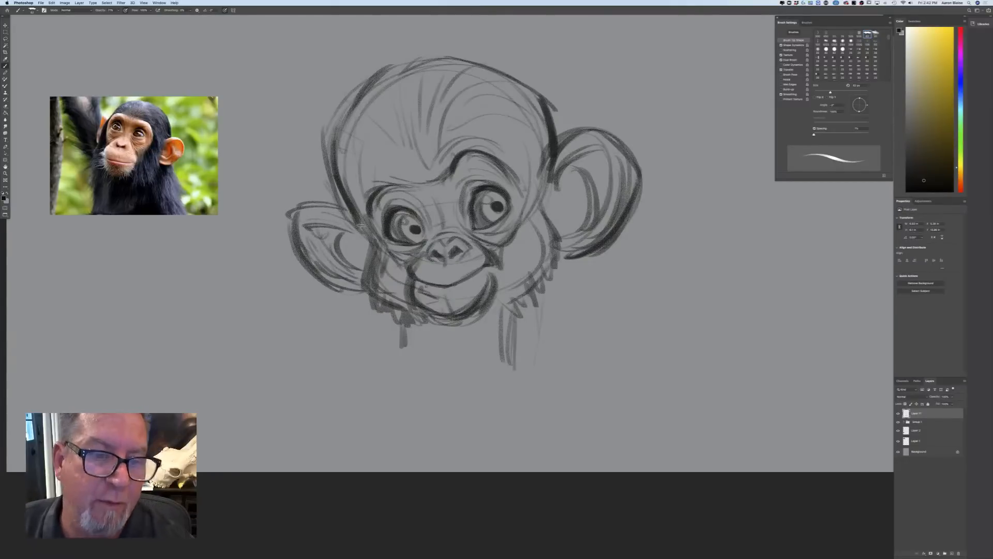
mouse_move(306, 203)
left_mouse_down()
mouse_move(362, 223)
mouse_move(288, 213)
mouse_move(311, 268)
mouse_move(361, 287)
left_mouse_up()
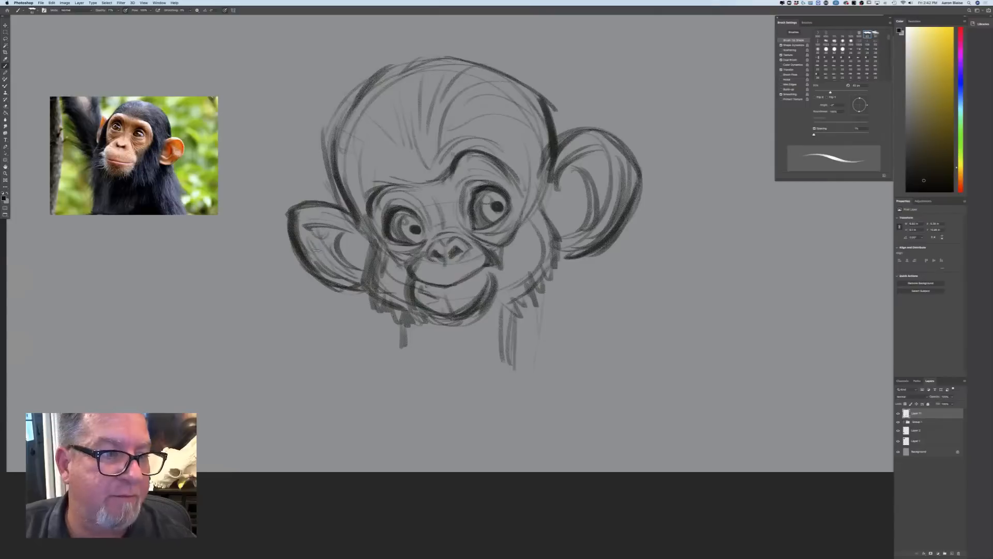
Shade the inside of the left-hand ear and lay a base tone in the hollow of the right-hand ear
mouse_move(368, 259)
left_mouse_down()
mouse_move(307, 231)
mouse_move(366, 238)
mouse_move(368, 248)
mouse_move(303, 233)
left_mouse_up()
mouse_move(304, 231)
left_mouse_down()
mouse_move(317, 265)
mouse_move(337, 276)
left_mouse_up()
left_click_drag(556, 188, 556, 222)
mouse_move(573, 166)
left_mouse_down()
mouse_move(559, 222)
mouse_move(595, 153)
left_mouse_up()
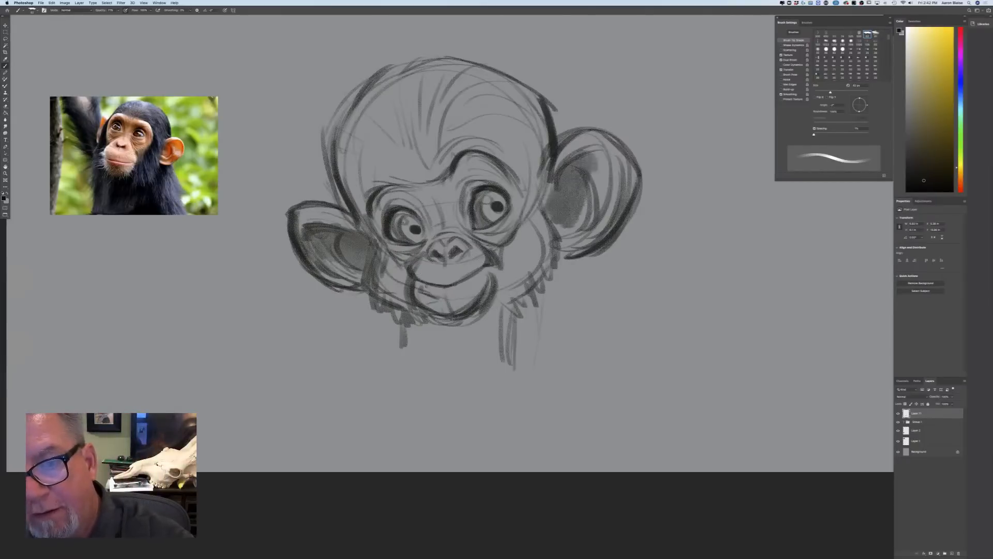
Deepen the shading in the hollow of the right-hand ear and tone the area under its upper rim
left_click_drag(574, 226, 610, 155)
left_click_drag(552, 185, 548, 217)
left_click_drag(568, 169, 556, 205)
left_click_drag(556, 205, 574, 229)
left_click_drag(571, 167, 610, 145)
mouse_move(569, 160)
left_mouse_down()
mouse_move(553, 199)
mouse_move(611, 151)
left_mouse_up()
left_click_drag(611, 153, 628, 203)
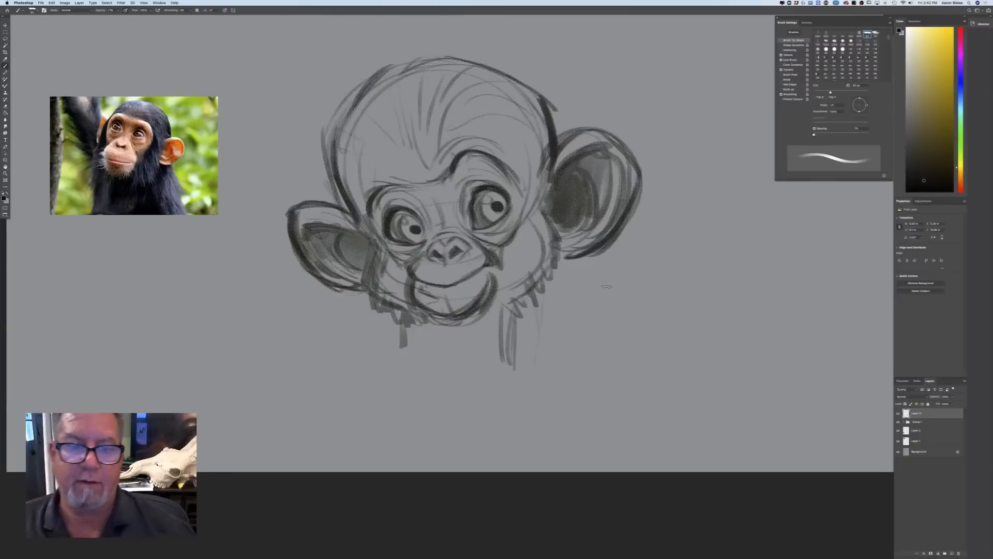
Shade the hair on the scalp with radiating strokes and fill the cheek fur and neck with dark tone
mouse_move(504, 298)
left_mouse_down()
mouse_move(517, 246)
mouse_move(537, 286)
mouse_move(525, 232)
mouse_move(541, 244)
mouse_move(551, 197)
mouse_move(523, 165)
mouse_move(551, 137)
mouse_move(520, 147)
mouse_move(525, 101)
mouse_move(504, 123)
mouse_move(494, 87)
mouse_move(491, 103)
mouse_move(450, 139)
mouse_move(430, 119)
mouse_move(414, 129)
mouse_move(419, 141)
mouse_move(378, 119)
mouse_move(346, 129)
mouse_move(338, 150)
mouse_move(391, 286)
left_mouse_up()
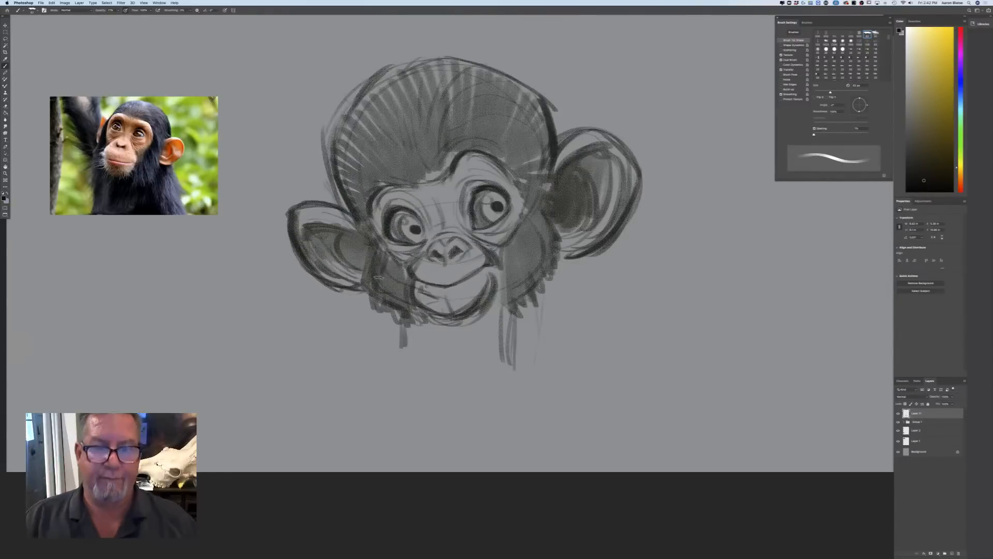
mouse_move(507, 302)
left_mouse_down()
mouse_move(484, 370)
mouse_move(451, 379)
mouse_move(414, 351)
left_mouse_up()
left_click_drag(491, 336, 486, 377)
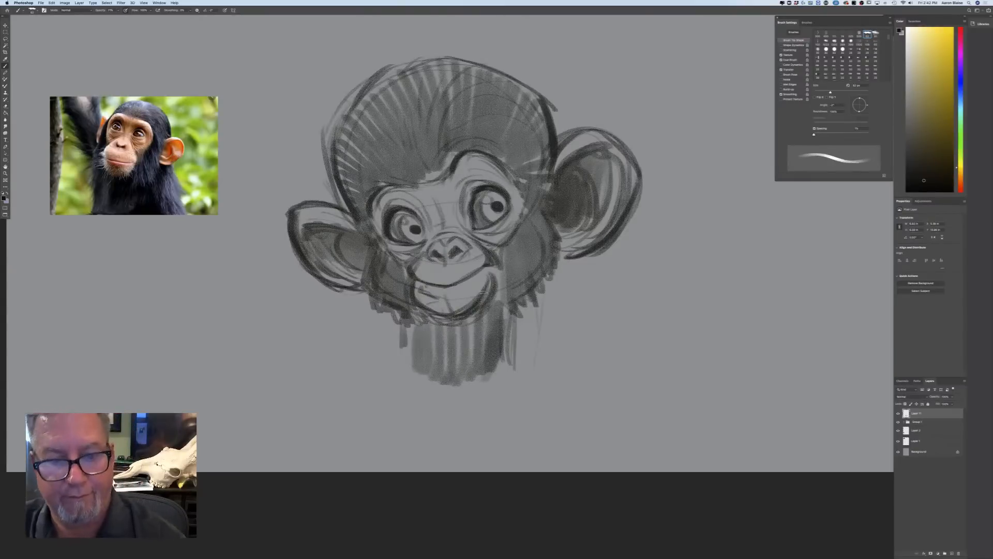
Shade the lower lip and chin lightly and add tone to both irises
left_click_drag(484, 294, 442, 309)
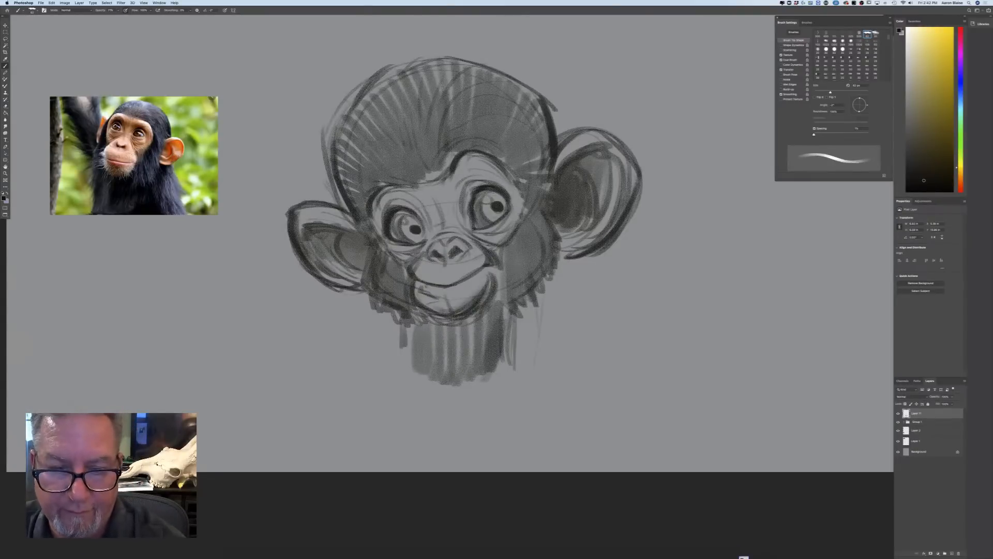
left_click_drag(498, 198, 488, 221)
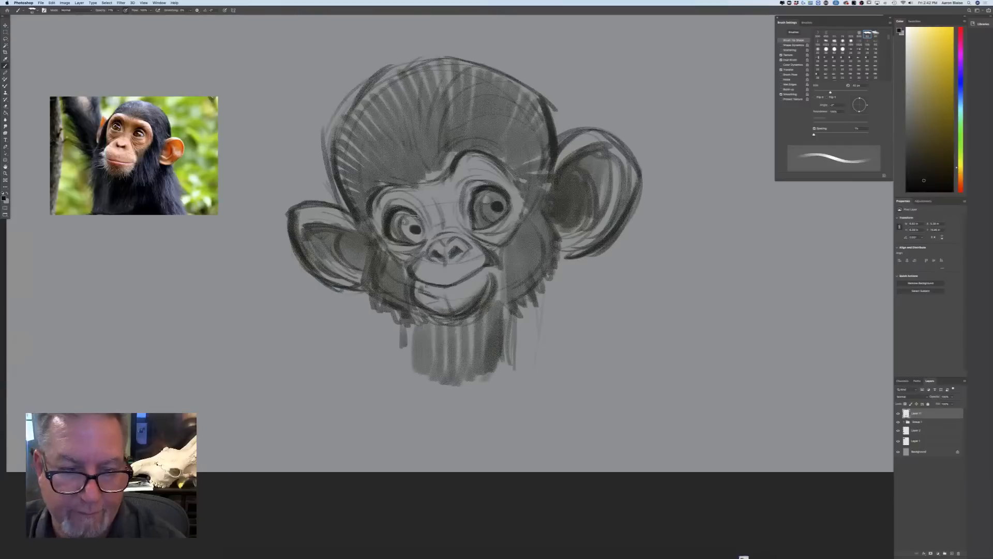
mouse_move(414, 217)
left_mouse_down()
mouse_move(416, 240)
mouse_move(404, 227)
left_mouse_up()
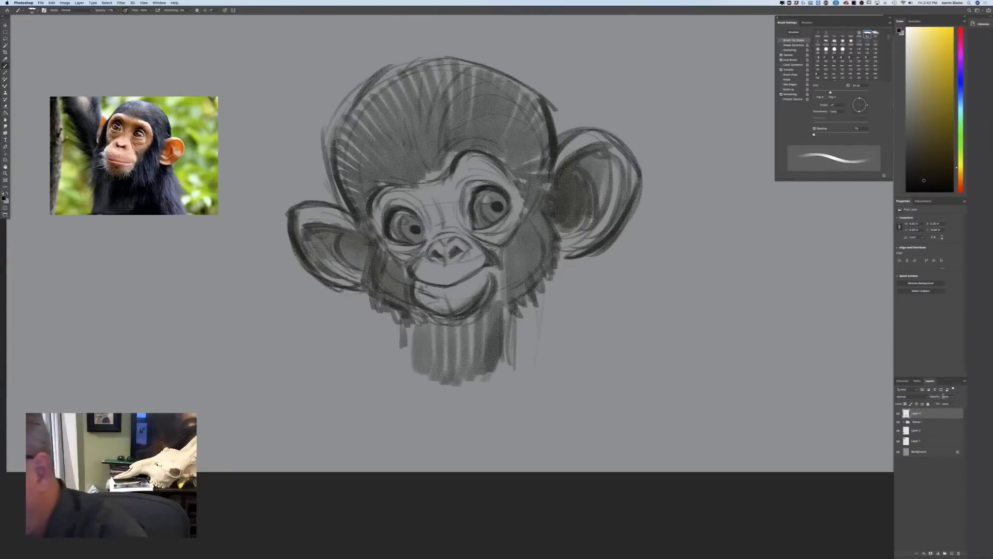
Lower the opacity of the chimpanzee sketch layer so that the drawing fades to a light guide
left_click(950, 397)
left_click_drag(952, 403, 936, 404)
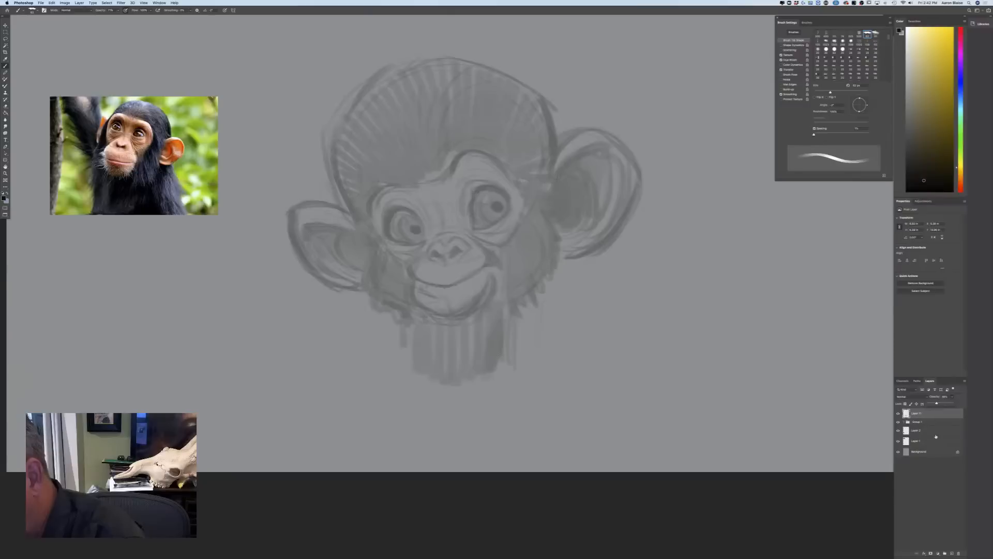
Add a new layer above the faded chimpanzee sketch and reduce the brush size for line work
left_click(946, 553)
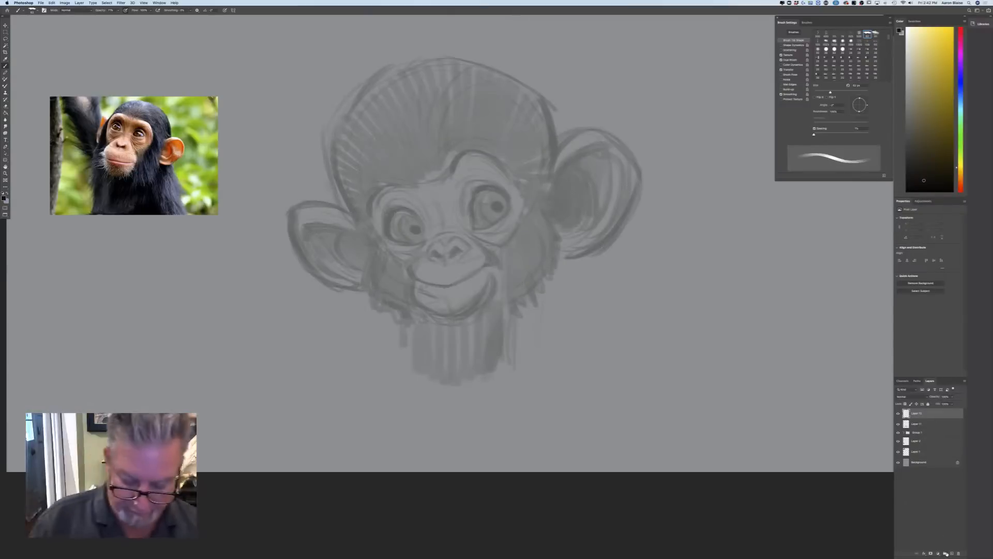
key("super+equal")
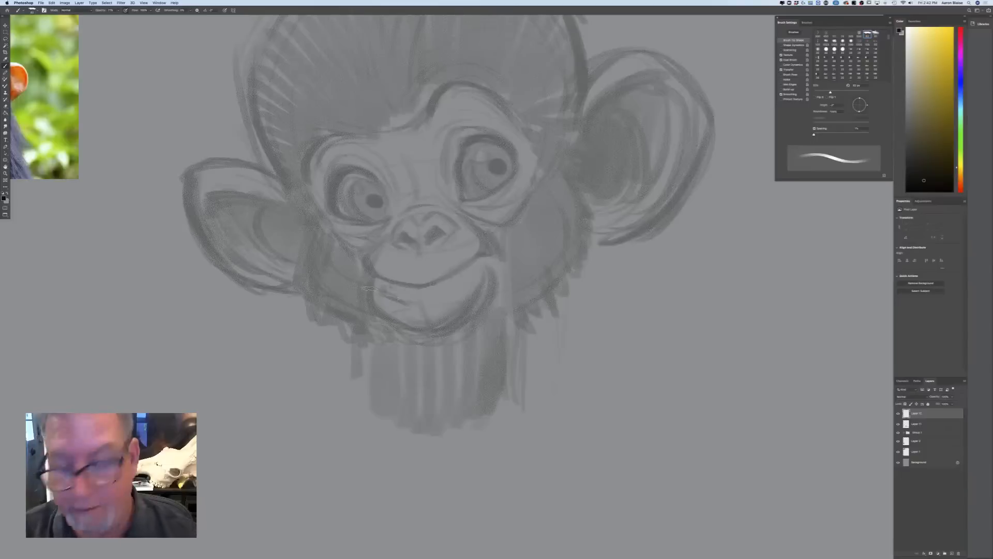
key("bracketleft")
key("bracketleft")
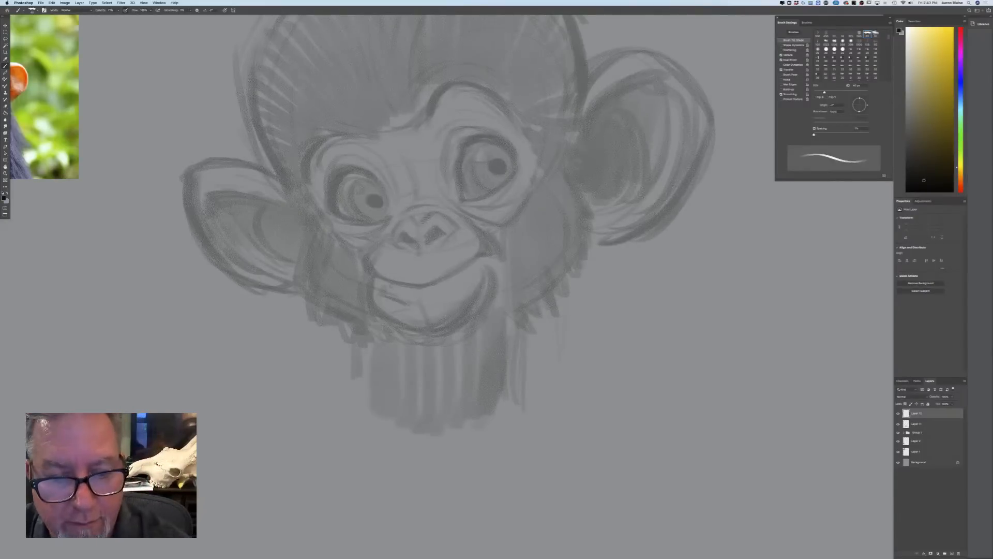
left_click_drag(421, 221, 442, 213)
key("super+z")
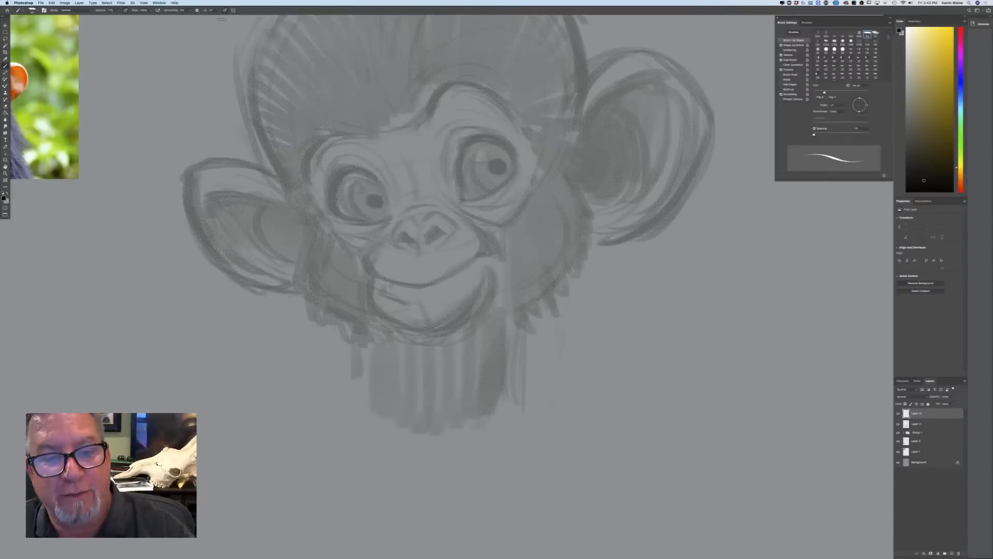
Draw the right-hand eye in dark line with a heavy upper lid, iris, solid pupil and the surrounding creases and eye bag
left_click_drag(502, 141, 515, 162)
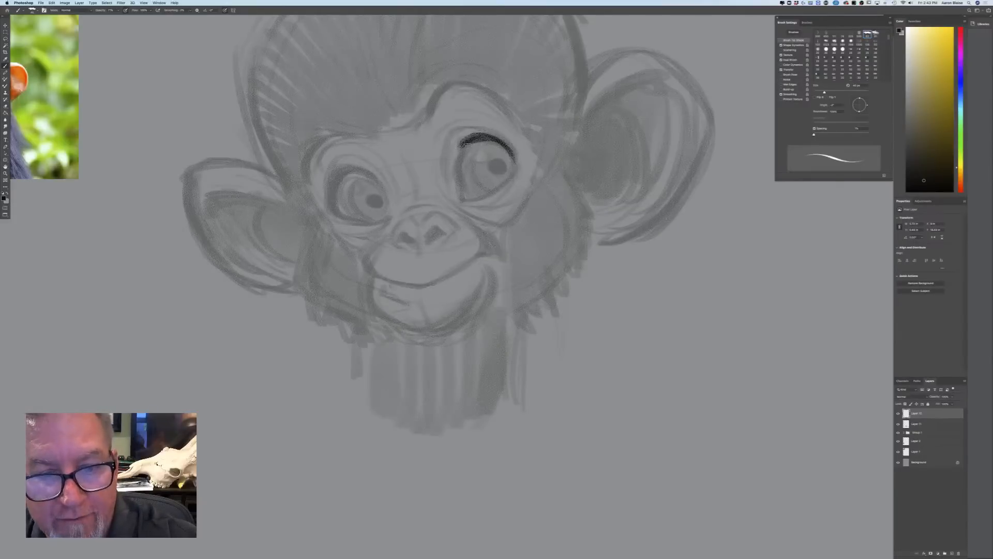
left_click_drag(459, 147, 516, 163)
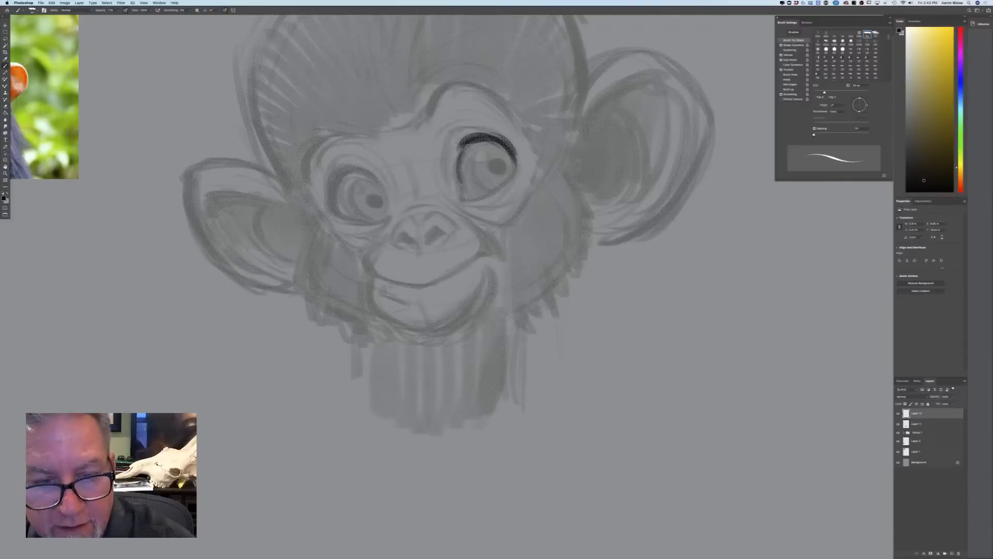
mouse_move(459, 150)
left_mouse_down()
mouse_move(466, 195)
mouse_move(516, 164)
mouse_move(471, 172)
mouse_move(487, 189)
mouse_move(494, 165)
left_mouse_up()
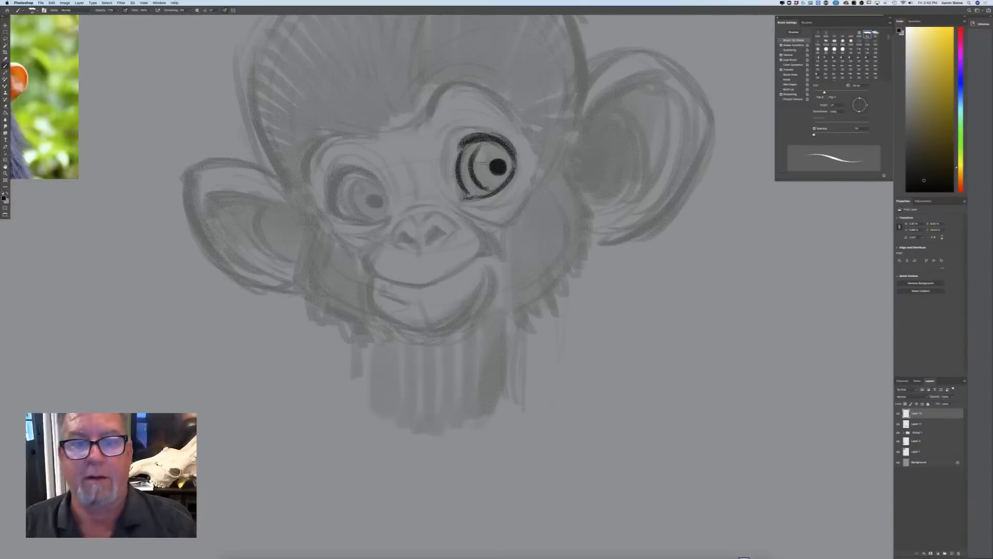
mouse_move(457, 129)
left_mouse_down()
mouse_move(496, 131)
mouse_move(458, 131)
mouse_move(466, 128)
mouse_move(445, 178)
left_mouse_up()
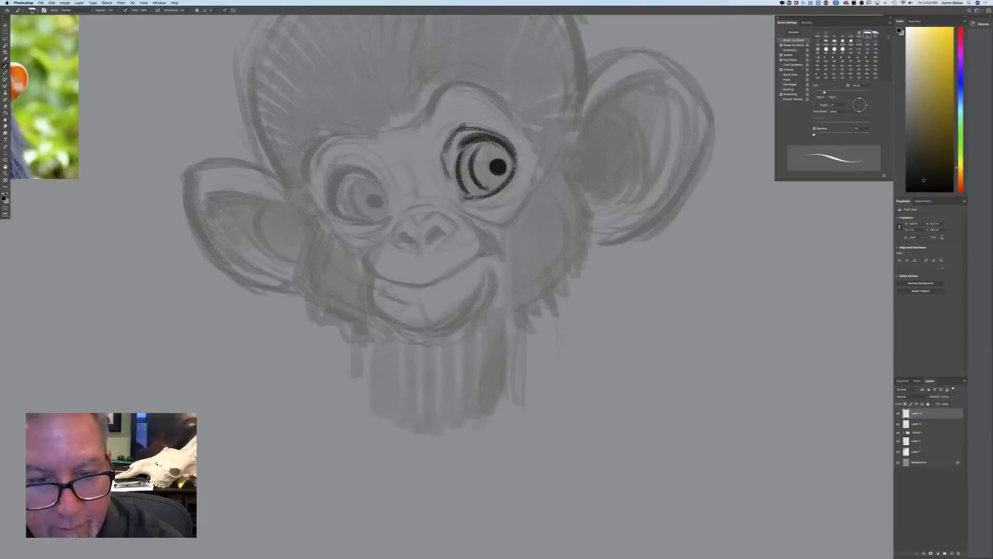
mouse_move(525, 180)
left_mouse_down()
mouse_move(503, 209)
mouse_move(507, 223)
left_mouse_up()
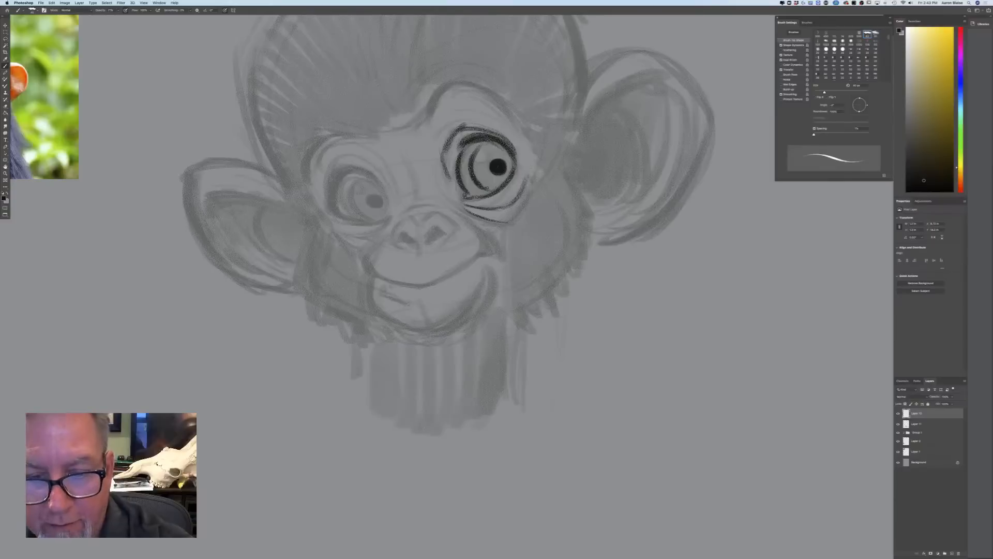
left_click_drag(529, 179, 510, 221)
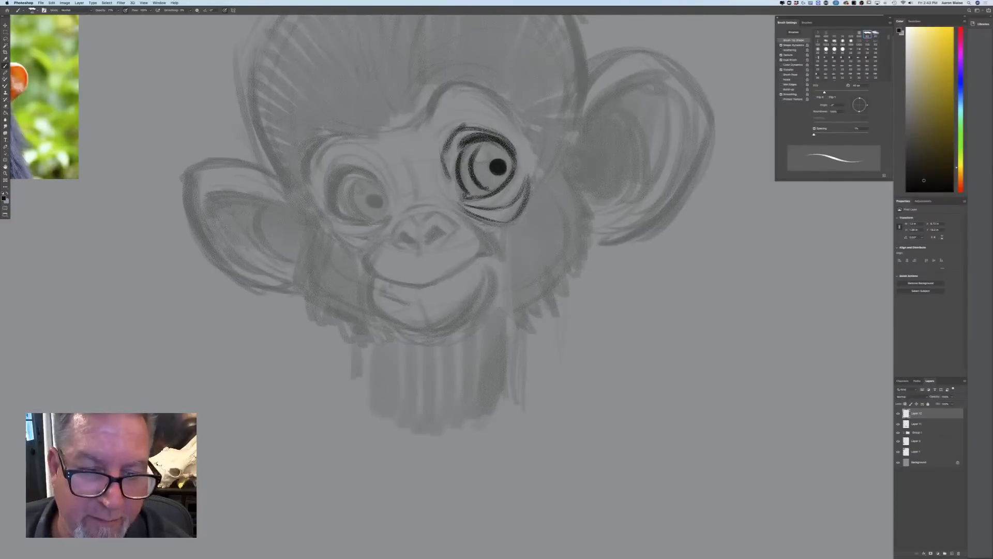
Draw the left-hand eye in dark line with its lower folds, thick upper lid, iris curve and solid pupil
mouse_move(340, 217)
left_mouse_down()
mouse_move(385, 221)
mouse_move(357, 239)
mouse_move(366, 251)
left_mouse_up()
left_click_drag(377, 239, 359, 253)
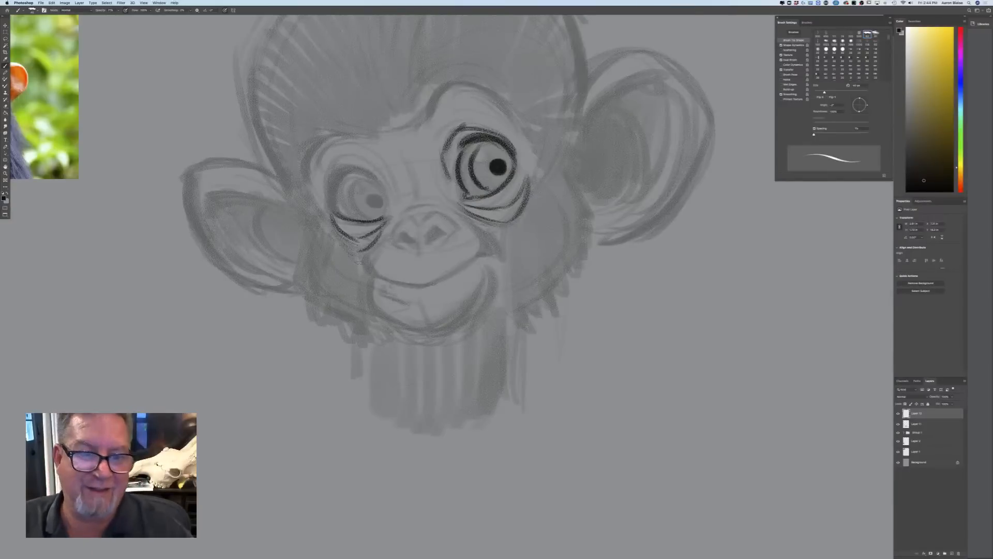
left_click_drag(383, 184, 387, 209)
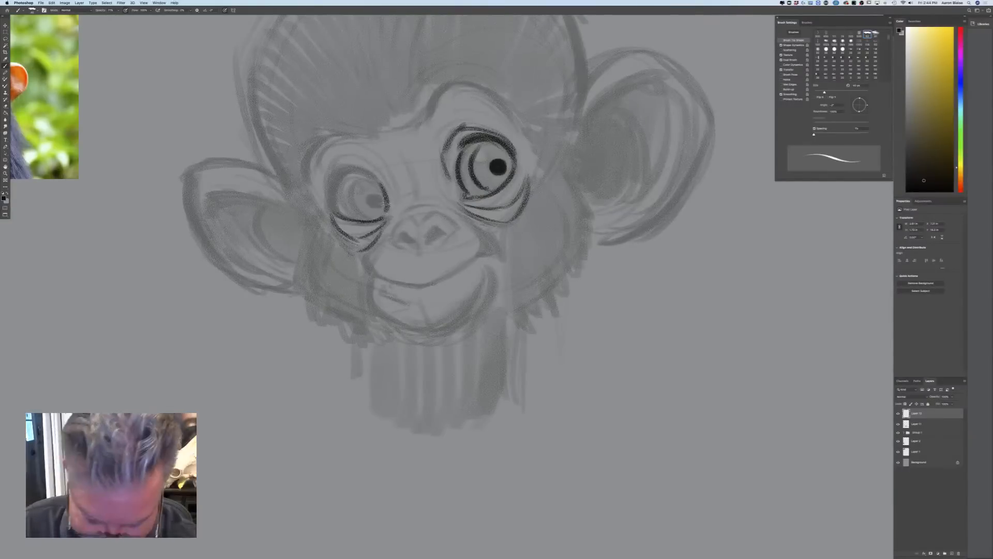
mouse_move(347, 168)
left_mouse_down()
mouse_move(379, 181)
mouse_move(369, 171)
mouse_move(326, 185)
mouse_move(334, 210)
mouse_move(357, 218)
left_mouse_up()
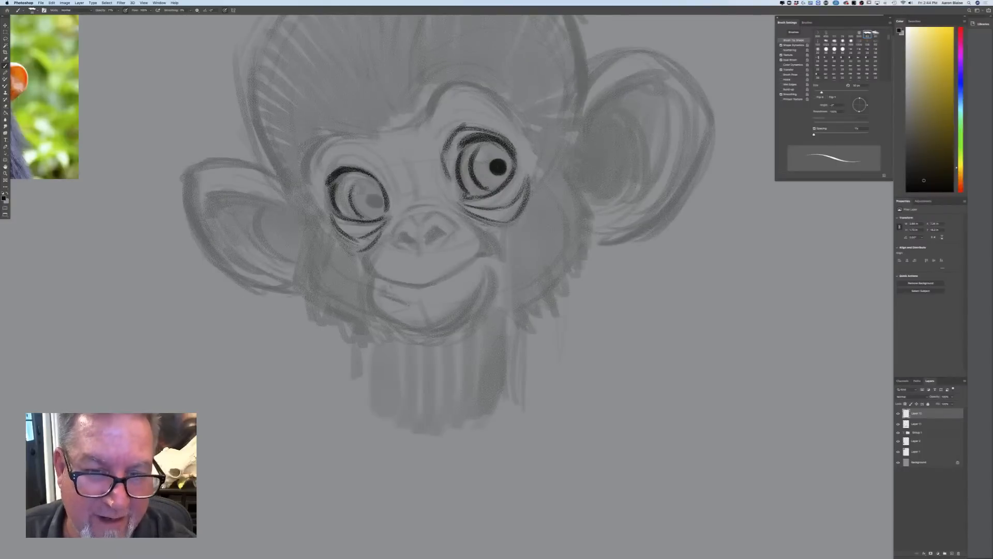
left_click_drag(368, 179, 350, 195)
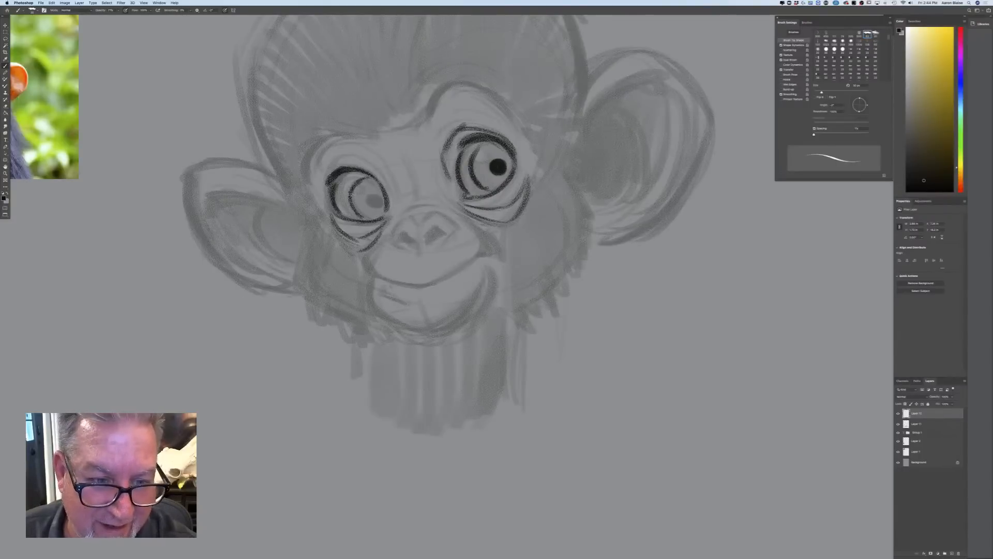
left_click_drag(373, 200, 378, 204)
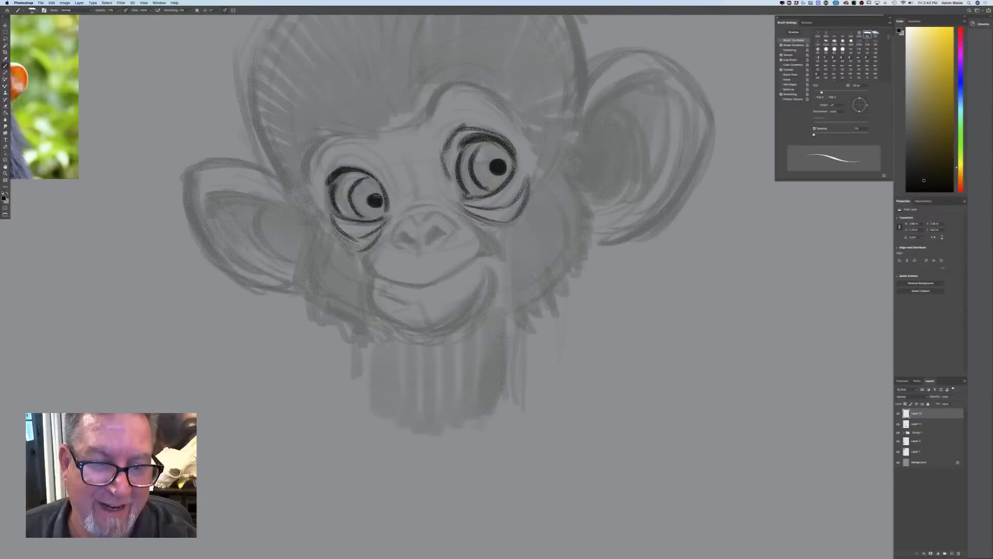
key("super+minus")
key("super+minus")
key("super+minus")
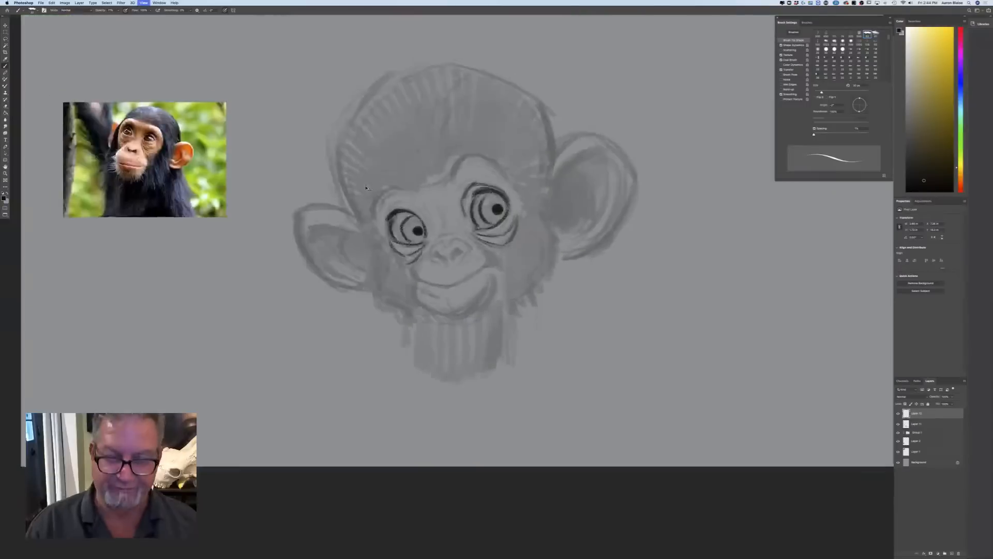
Draw the nose over the guide with its outer contours, central notch and dark filled nostrils
key("super+equal")
key("super+equal")
key("super+equal")
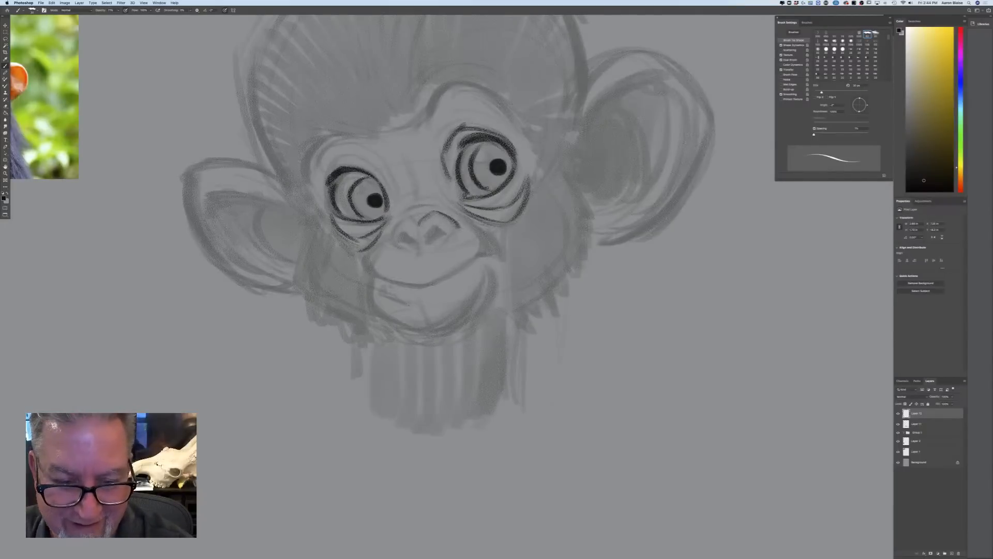
mouse_move(433, 211)
left_mouse_down()
mouse_move(458, 226)
mouse_move(447, 240)
left_mouse_up()
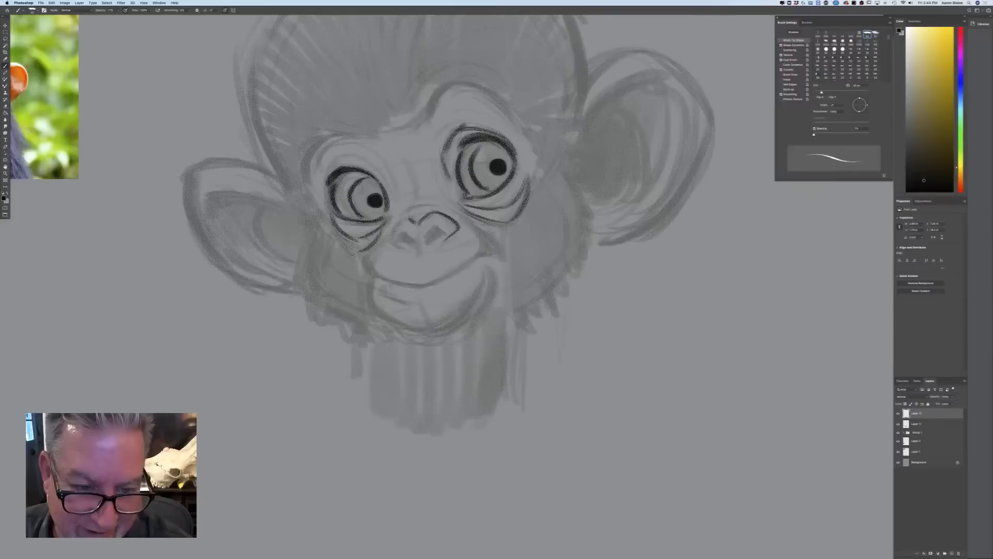
mouse_move(416, 223)
left_mouse_down()
mouse_move(397, 248)
mouse_move(444, 233)
left_mouse_up()
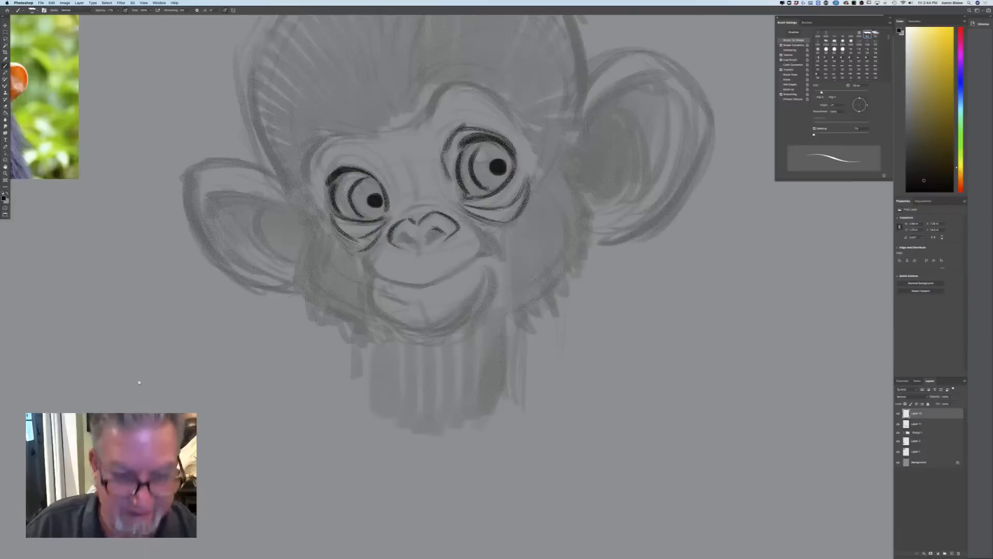
left_click_drag(155, 378, 293, 398)
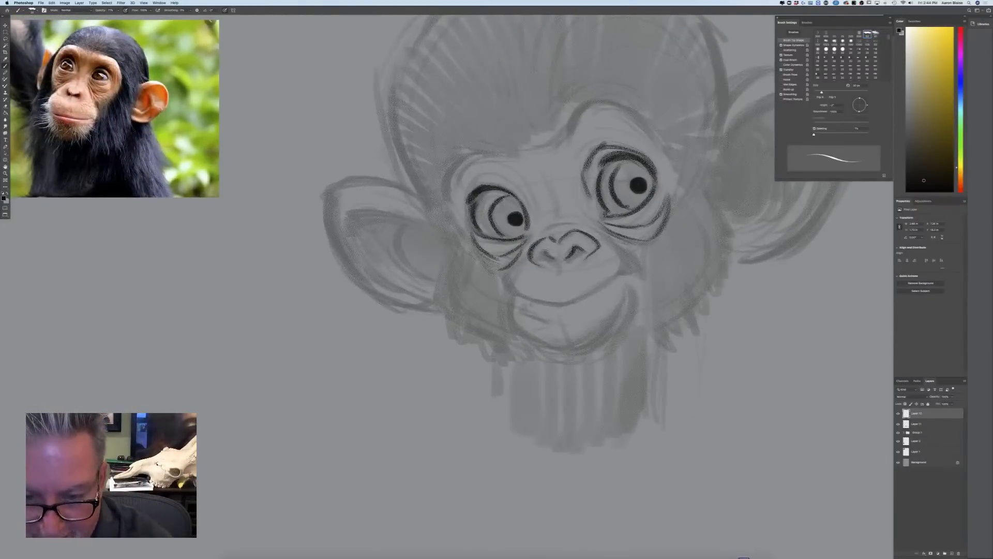
mouse_move(544, 255)
left_mouse_down()
mouse_move(582, 253)
mouse_move(568, 257)
left_mouse_up()
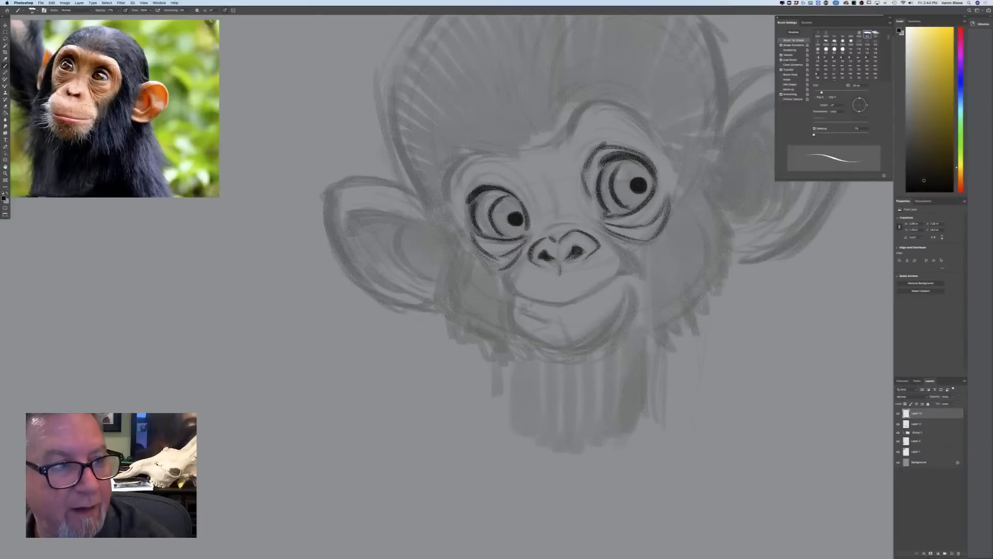
left_click_drag(580, 227, 608, 247)
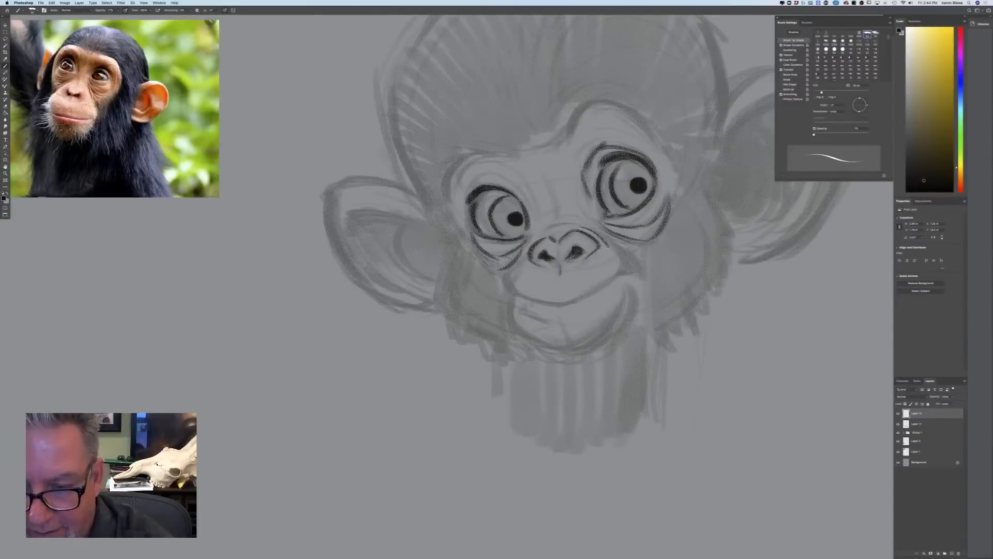
Add crease lines beside the nose, on its bridge and above the left-hand eye
mouse_move(548, 226)
left_mouse_down()
mouse_move(575, 225)
mouse_move(527, 252)
left_mouse_up()
mouse_move(551, 188)
left_mouse_down()
mouse_move(556, 210)
mouse_move(528, 209)
mouse_move(498, 175)
mouse_move(519, 190)
mouse_move(465, 198)
mouse_move(465, 211)
left_mouse_up()
left_click_drag(482, 172, 496, 172)
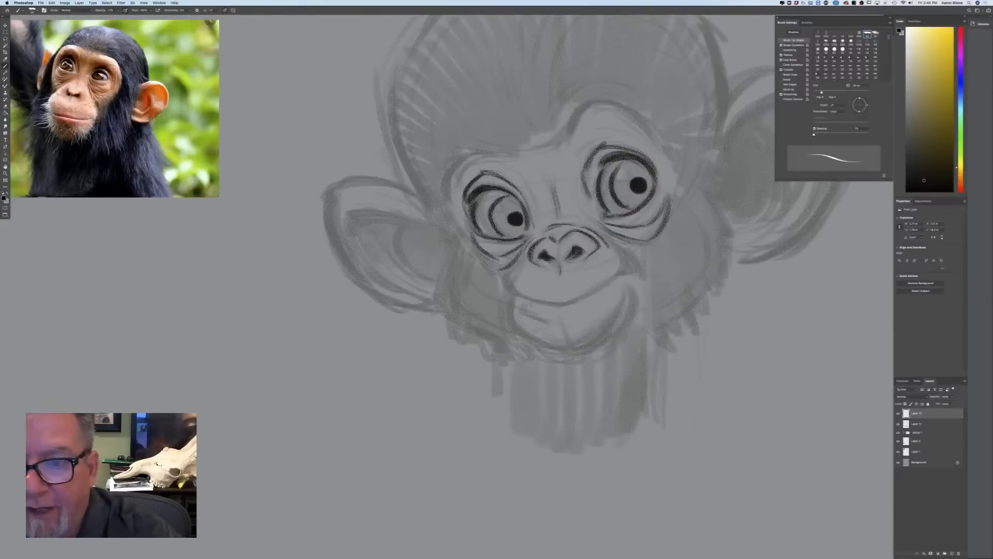
Outline the right-hand brow ridge and add short hair strokes along the middle of the hairline
mouse_move(613, 103)
left_mouse_down()
mouse_move(664, 145)
mouse_move(630, 110)
mouse_move(569, 127)
mouse_move(537, 151)
mouse_move(547, 152)
left_mouse_up()
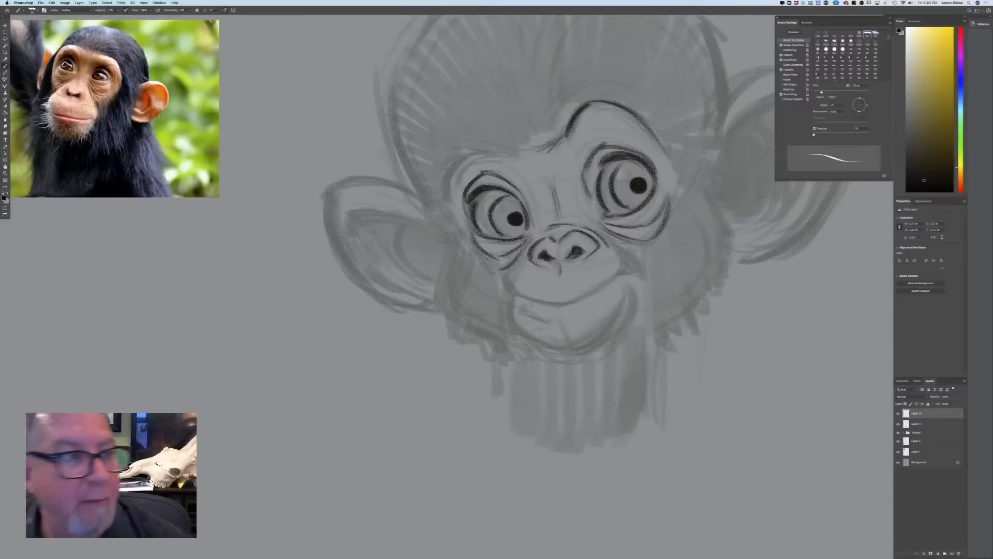
mouse_move(563, 119)
left_mouse_down()
mouse_move(553, 147)
mouse_move(530, 162)
left_mouse_up()
left_click_drag(535, 133, 516, 155)
left_click_drag(524, 141, 509, 160)
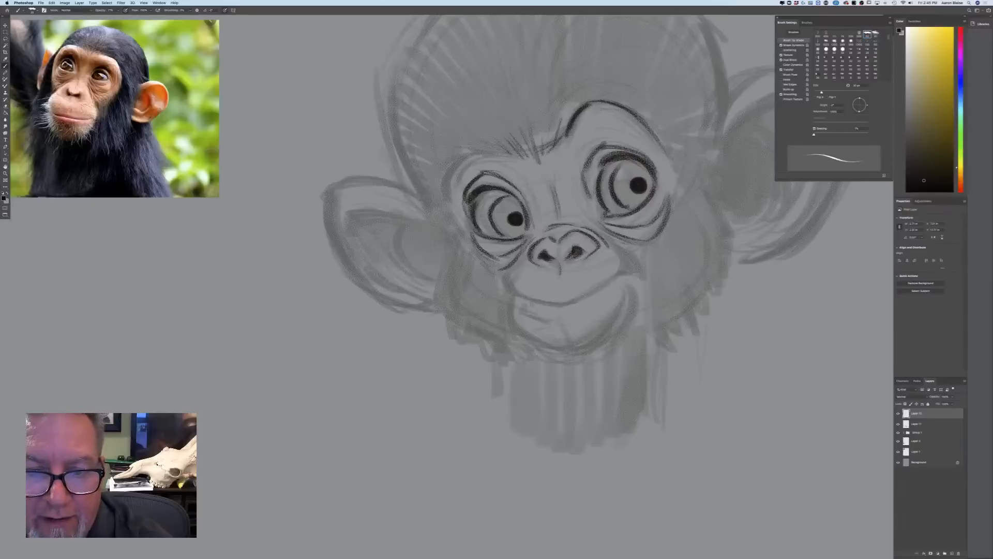
Outline the left-hand brow and the face edge below it, and extend the right-hand brow line down past the eye
mouse_move(497, 148)
left_mouse_down()
mouse_move(466, 152)
mouse_move(446, 171)
mouse_move(444, 202)
left_mouse_up()
left_click_drag(448, 172, 442, 206)
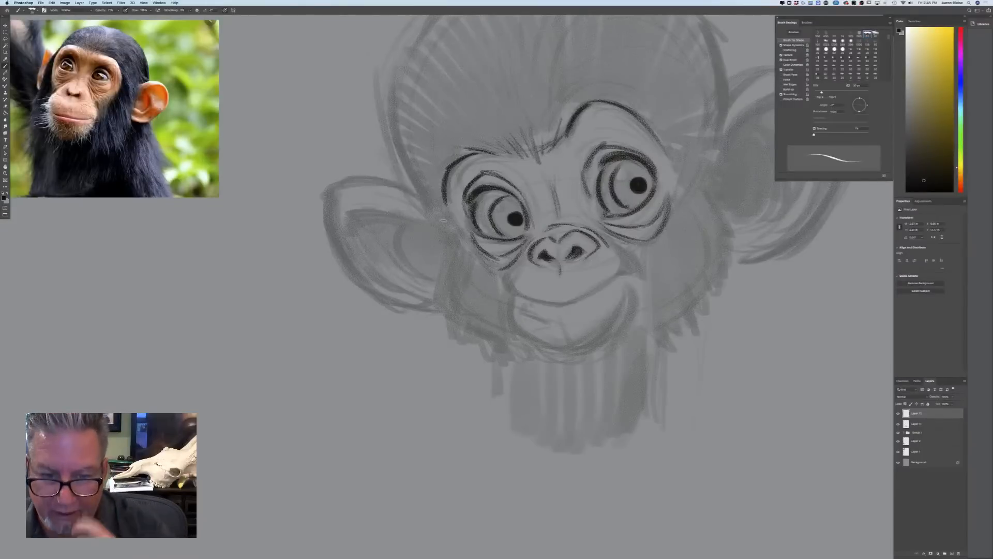
mouse_move(459, 207)
left_mouse_down()
mouse_move(447, 230)
mouse_move(497, 270)
left_mouse_up()
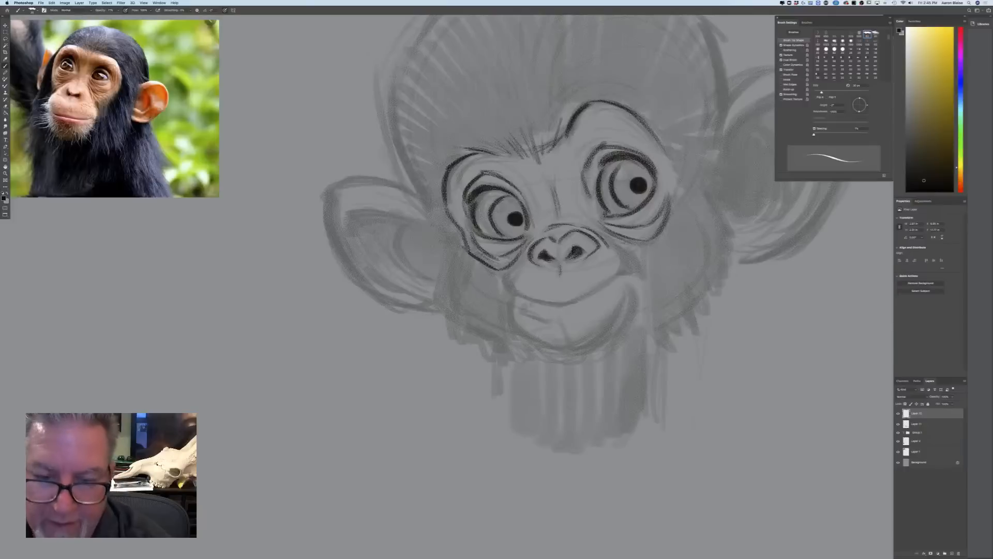
left_click_drag(663, 142, 672, 182)
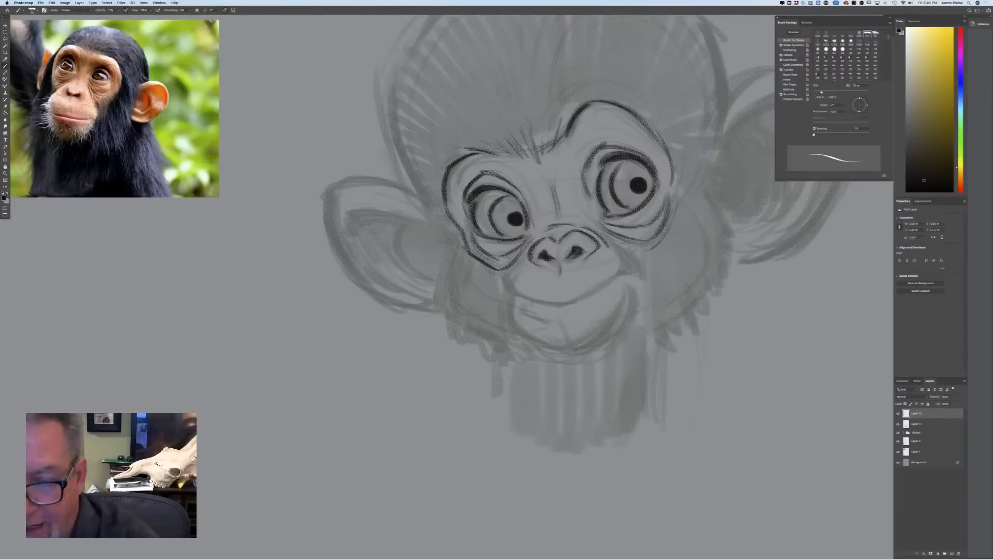
Draw the muzzle creases, smiling mouth line and rounded lower lip and chin in dark line
left_click_drag(618, 250, 635, 279)
mouse_move(605, 235)
left_mouse_down()
mouse_move(632, 257)
mouse_move(612, 239)
left_mouse_up()
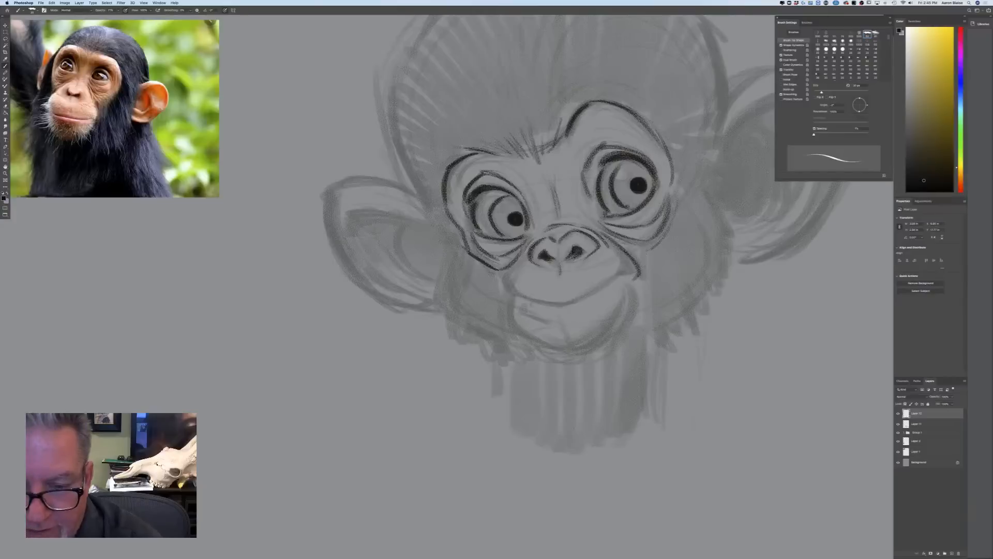
left_click_drag(516, 263, 508, 297)
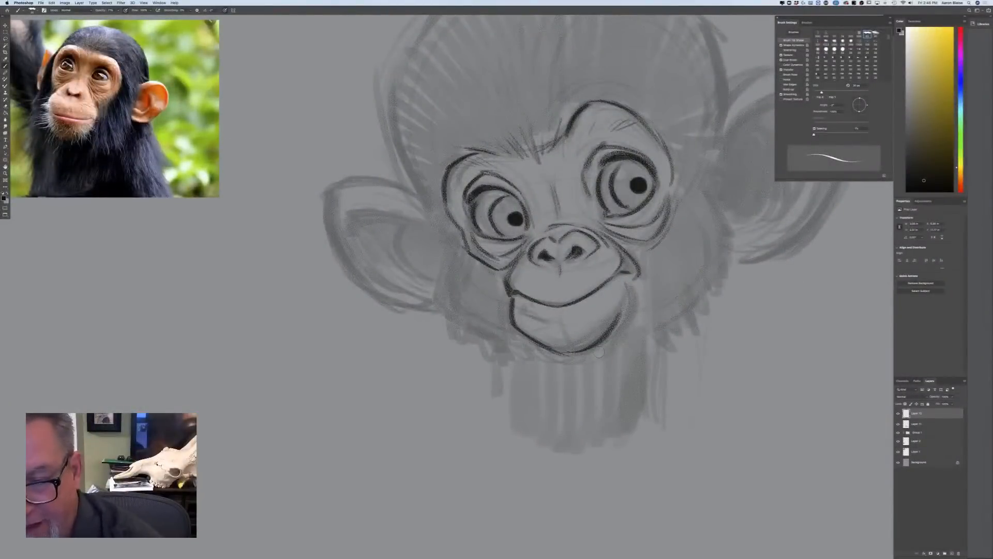
mouse_move(627, 283)
left_mouse_down()
mouse_move(630, 320)
mouse_move(604, 342)
left_mouse_up()
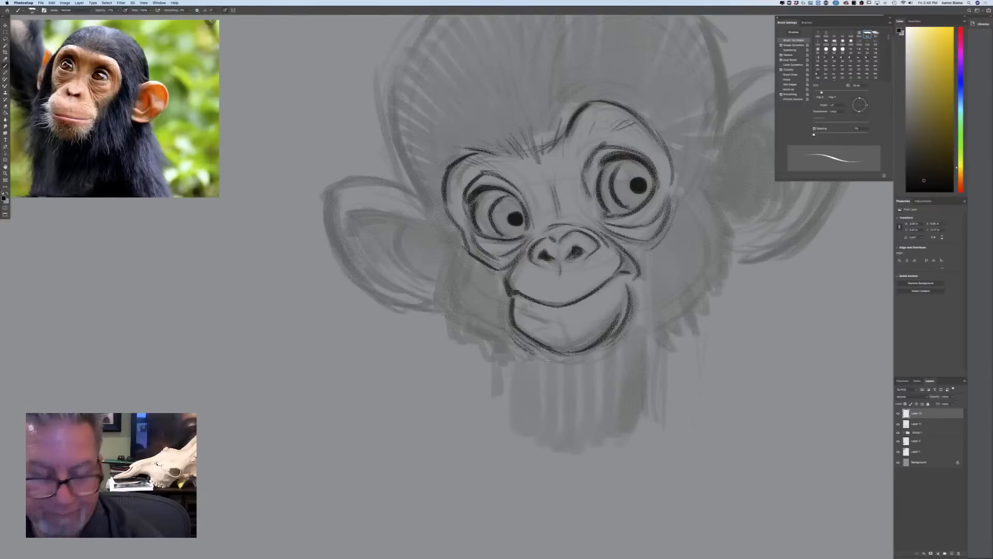
Add whiskers around the chin and draw pointed fur tufts along both cheeks and the jaw
mouse_move(622, 317)
left_mouse_down()
mouse_move(646, 325)
mouse_move(662, 307)
mouse_move(628, 342)
left_mouse_up()
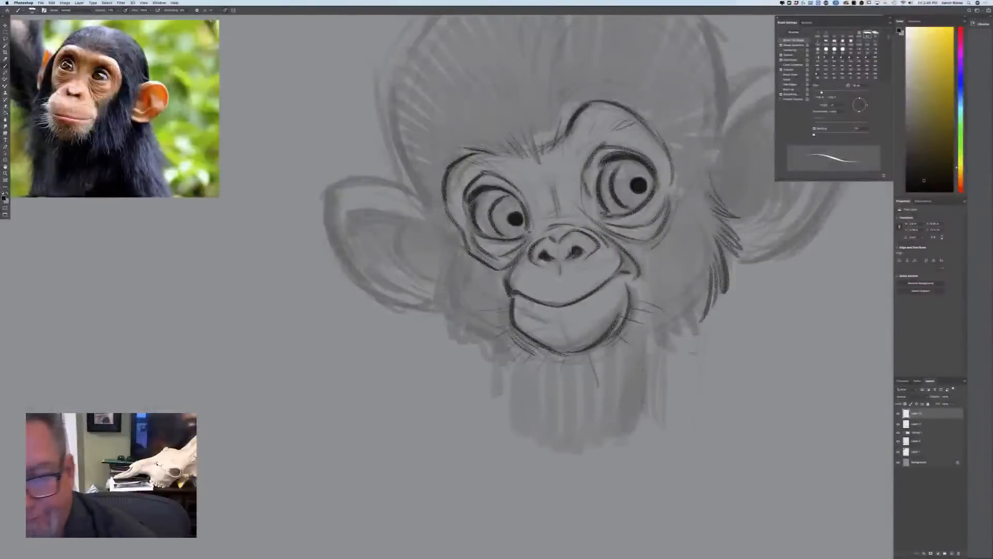
mouse_move(445, 226)
left_mouse_down()
mouse_move(434, 287)
mouse_move(462, 341)
left_mouse_up()
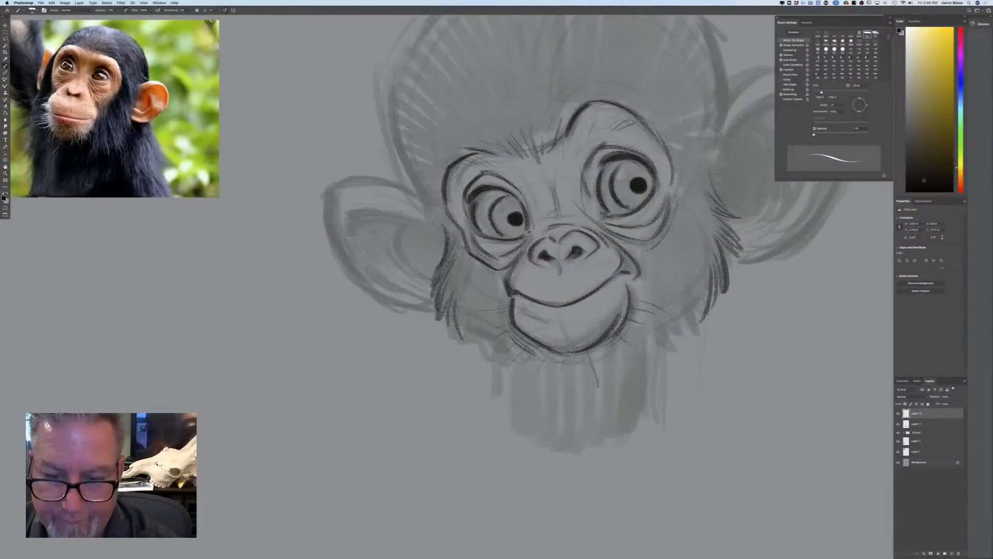
mouse_move(459, 304)
left_mouse_down()
mouse_move(473, 343)
mouse_move(517, 373)
mouse_move(527, 369)
left_mouse_up()
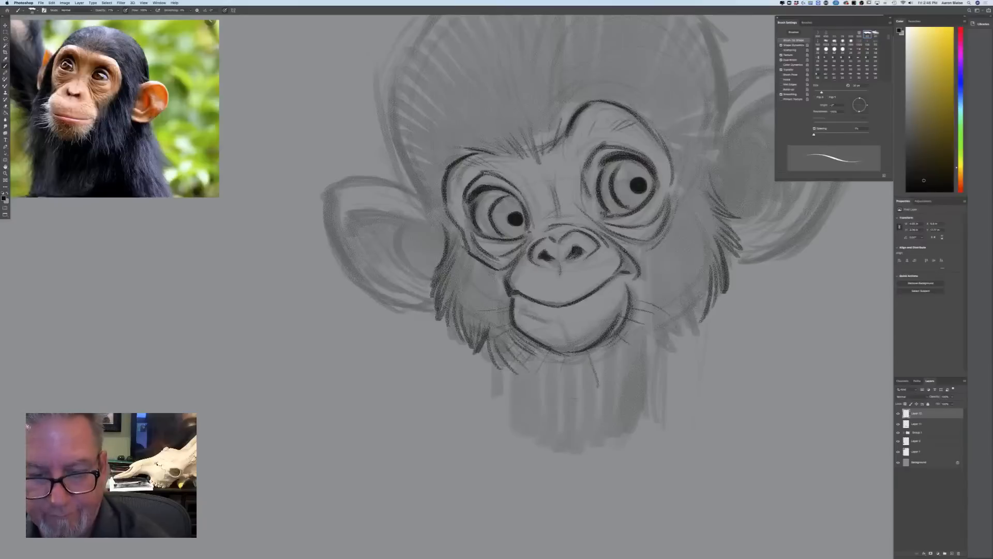
mouse_move(699, 305)
left_mouse_down()
mouse_move(692, 334)
mouse_move(646, 359)
left_mouse_up()
left_click_drag(648, 339, 630, 362)
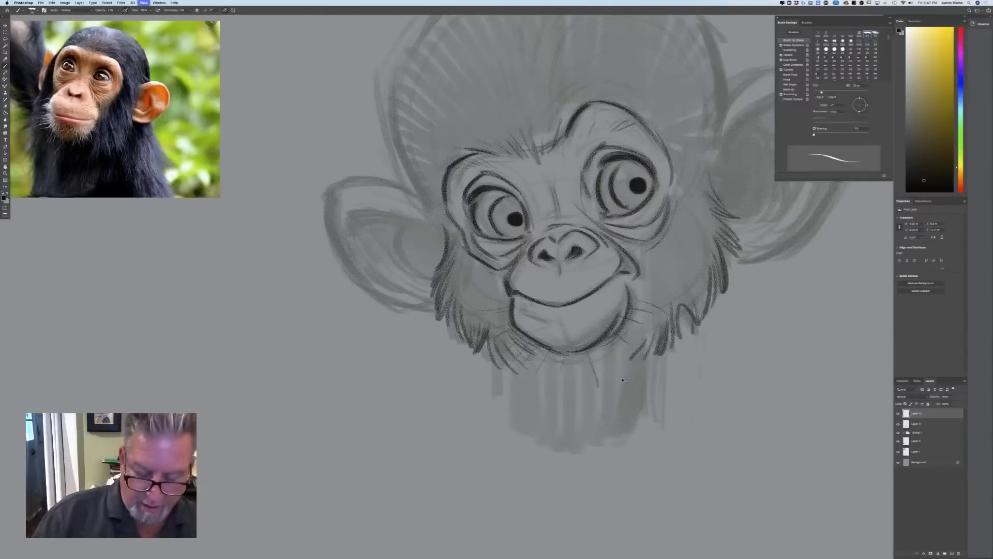
key("super+minus")
key("super+minus")
key("super+minus")
key("super+equal")
key("super+equal")
key("super+equal")
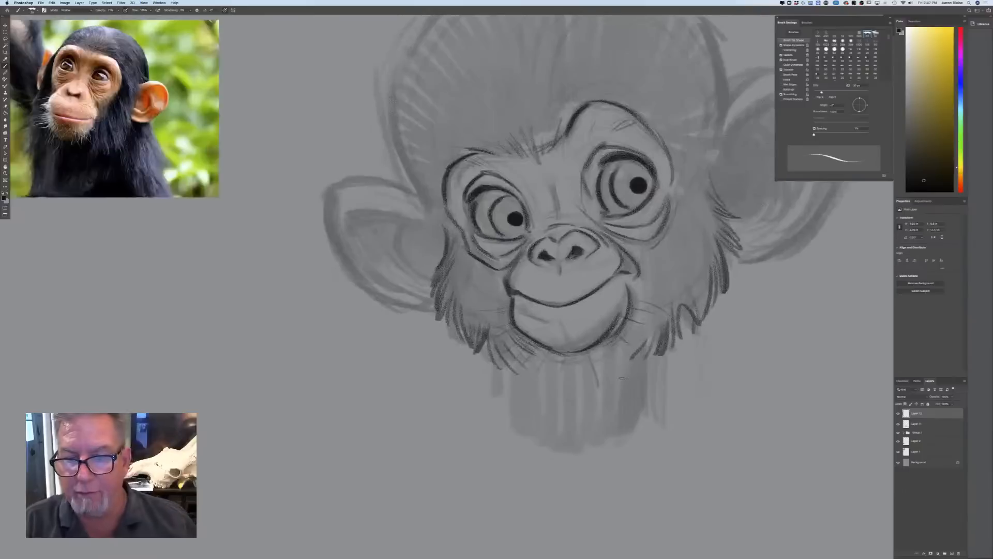
Shade both irises around the pupils with a soft dark tone, using a larger brush
key("super+minus")
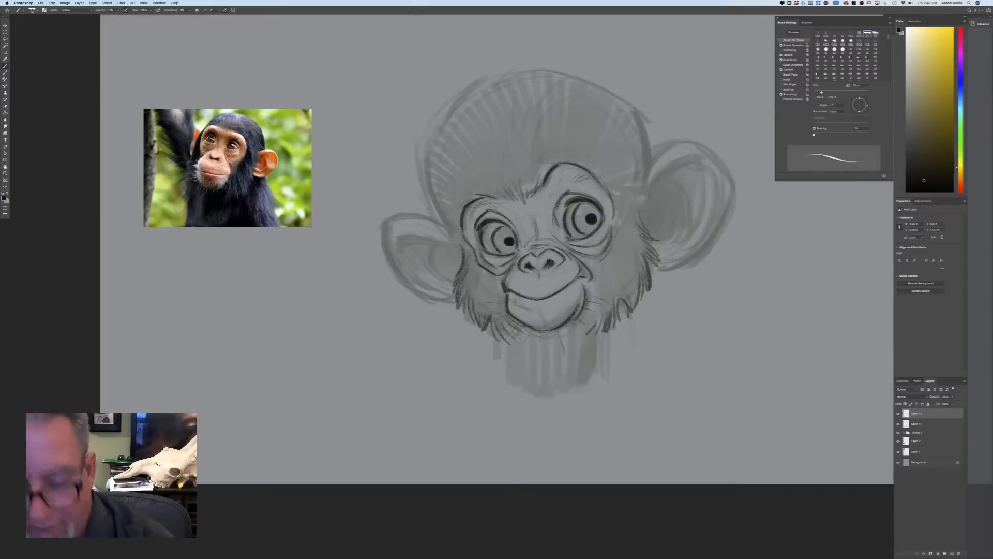
key("bracketright")
key("bracketright")
key("bracketright")
left_click(225, 10)
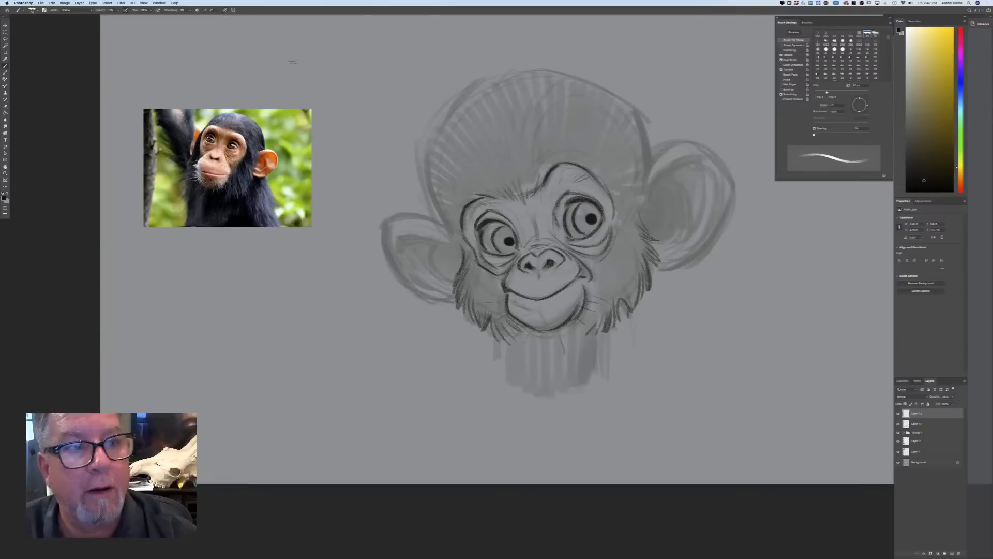
mouse_move(576, 207)
left_mouse_down()
mouse_move(569, 221)
mouse_move(582, 238)
left_mouse_up()
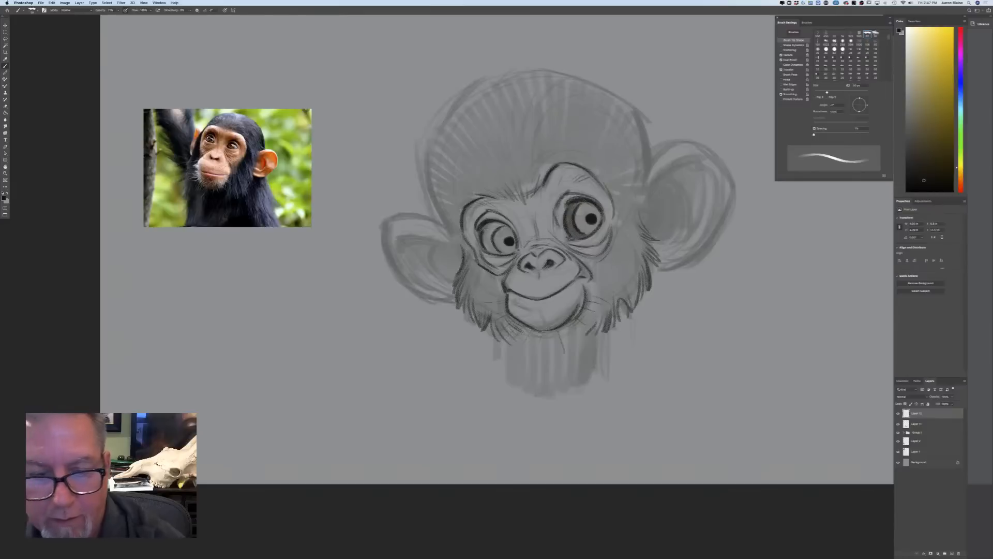
mouse_move(500, 225)
left_mouse_down()
mouse_move(486, 242)
mouse_move(494, 253)
left_mouse_up()
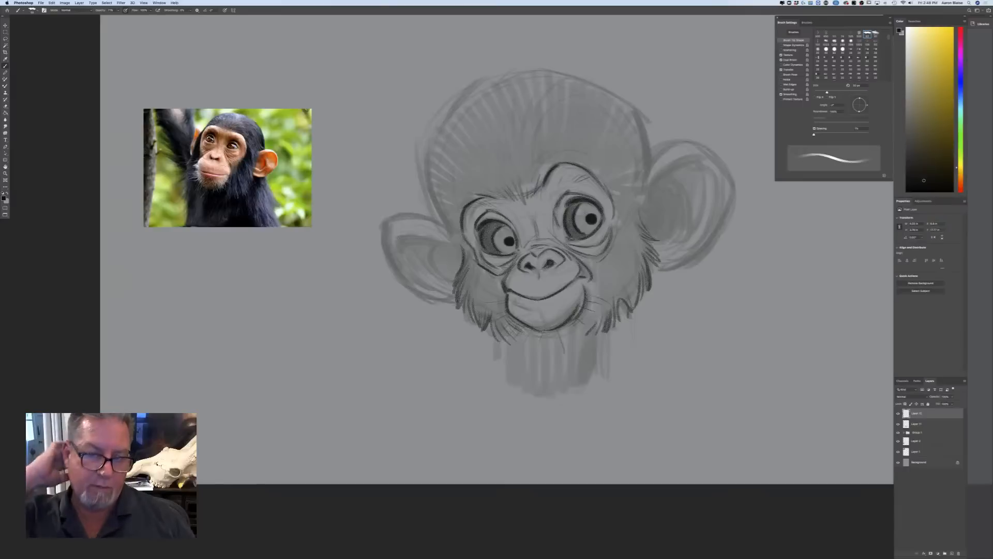
With a smaller brush, draw the head's left-hand edge above the ear and the right-hand edge with short fur tufts beside the ear
left_click(225, 10)
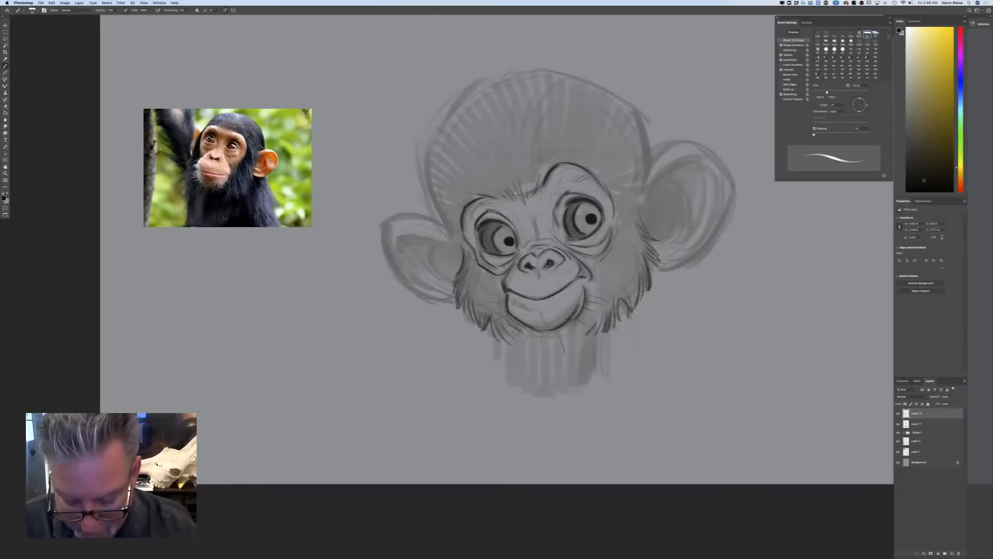
key("[")
key("[")
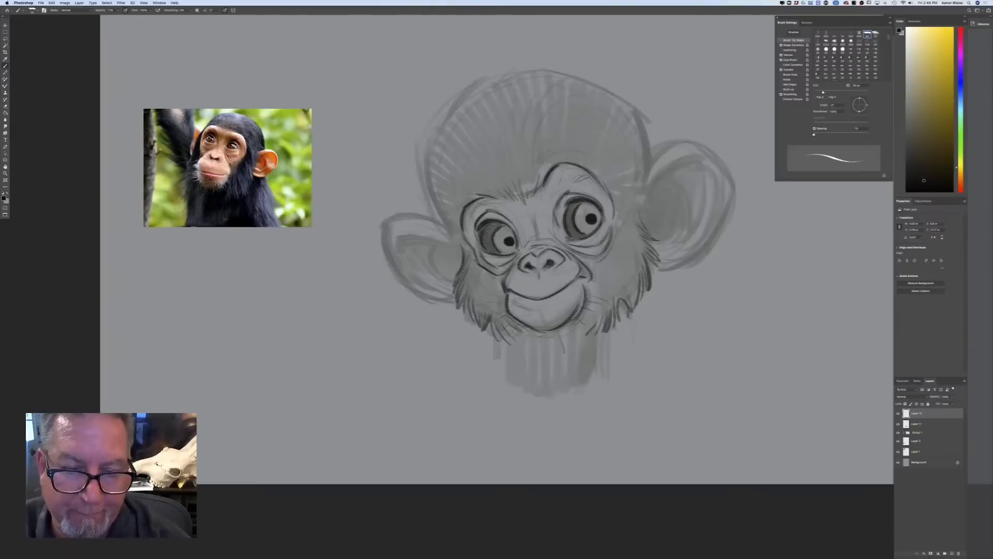
left_click_drag(458, 245, 427, 175)
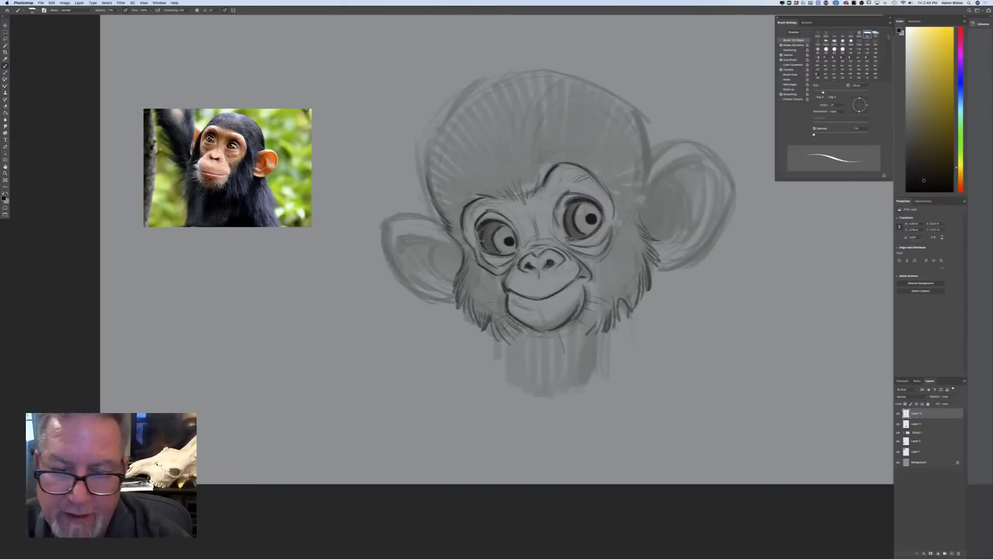
left_click_drag(646, 147, 639, 222)
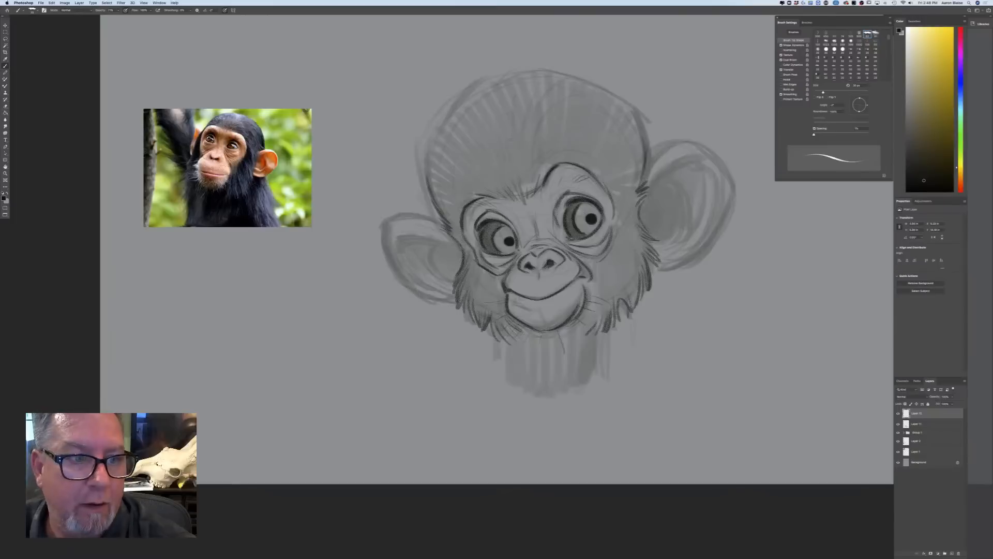
Draw long hair strokes sweeping from the brow up over the crown and out to both sides of the head
mouse_move(503, 99)
left_mouse_down()
mouse_move(518, 176)
mouse_move(510, 169)
left_mouse_up()
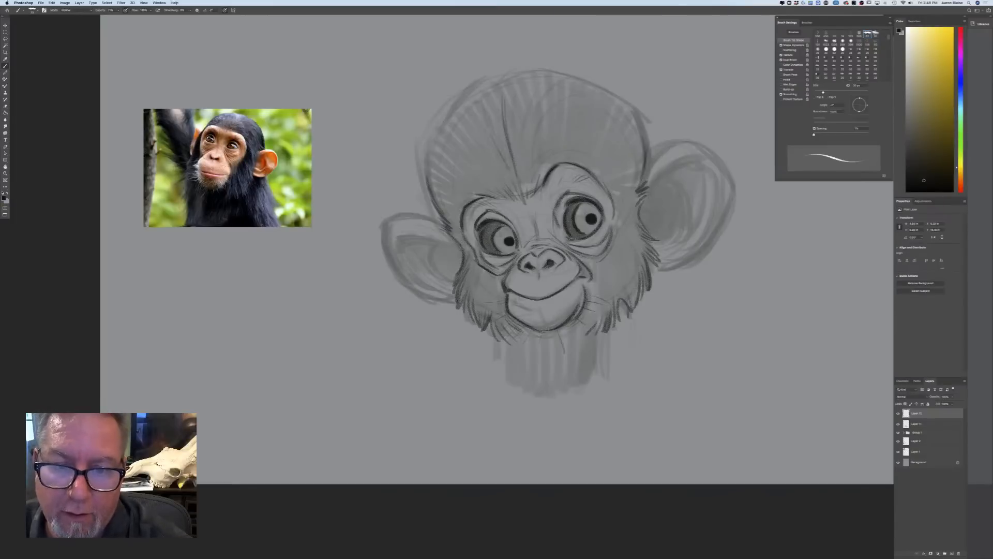
left_click_drag(470, 140, 486, 181)
mouse_move(425, 159)
left_mouse_down()
mouse_move(454, 172)
mouse_move(462, 194)
left_mouse_up()
left_click_drag(433, 189, 456, 194)
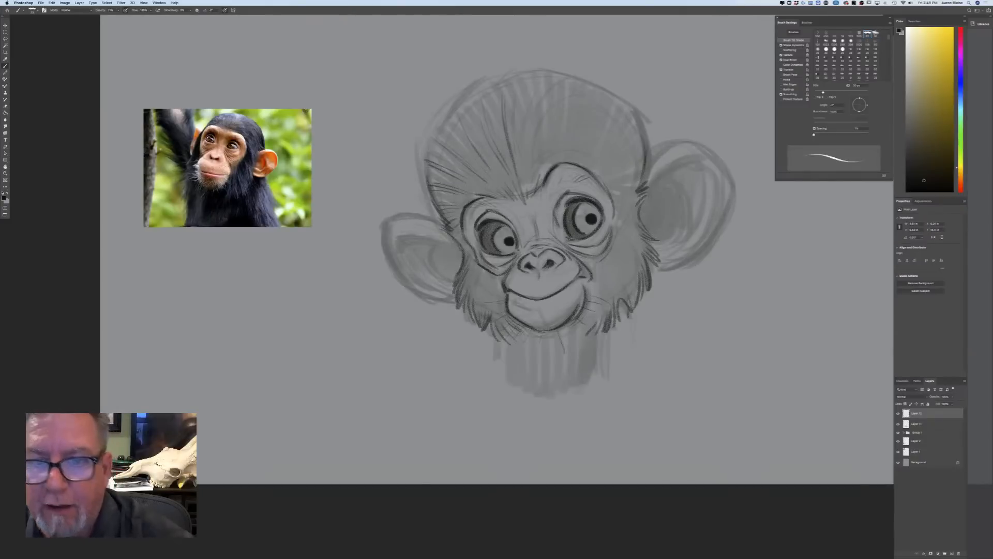
mouse_move(562, 78)
left_mouse_down()
mouse_move(542, 120)
mouse_move(543, 157)
left_mouse_up()
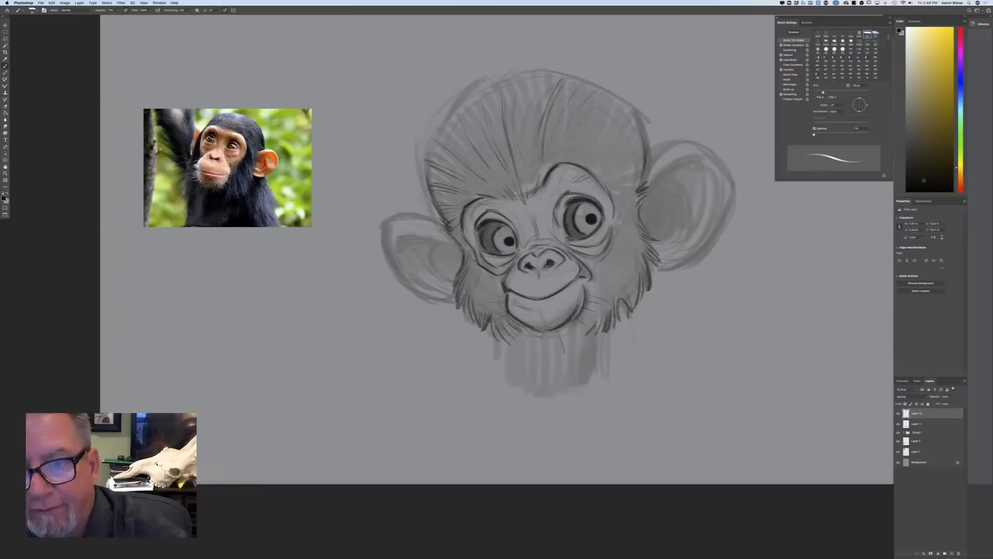
mouse_move(588, 133)
left_mouse_down()
mouse_move(635, 123)
mouse_move(625, 132)
mouse_move(641, 174)
left_mouse_up()
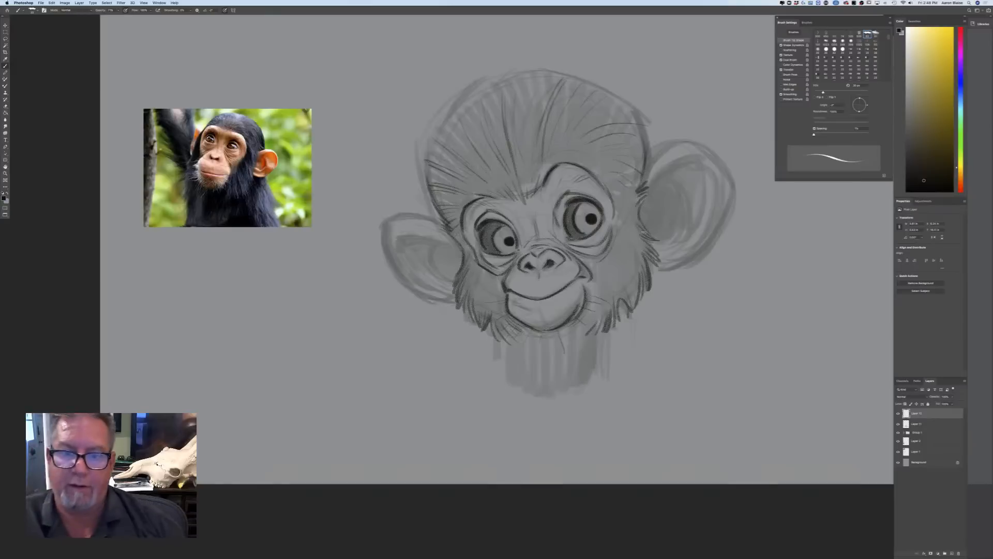
Outline the top of the head in dark line, from the right-hand side over the crown and down the left-hand side
mouse_move(589, 79)
left_mouse_down()
mouse_move(627, 101)
mouse_move(647, 166)
left_mouse_up()
left_click_drag(651, 128, 645, 173)
left_click_drag(622, 96, 561, 76)
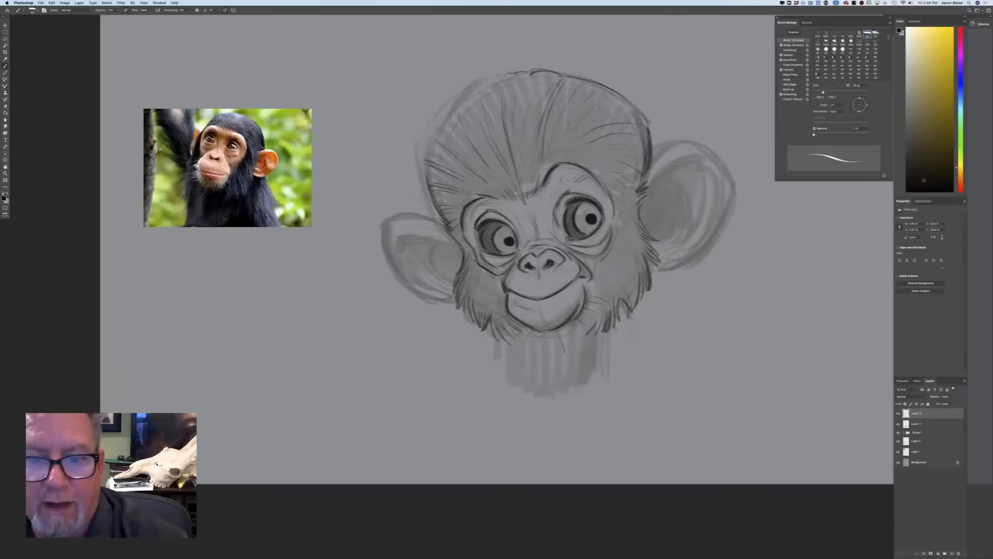
mouse_move(488, 82)
left_mouse_down()
mouse_move(447, 111)
mouse_move(423, 157)
mouse_move(421, 196)
left_mouse_up()
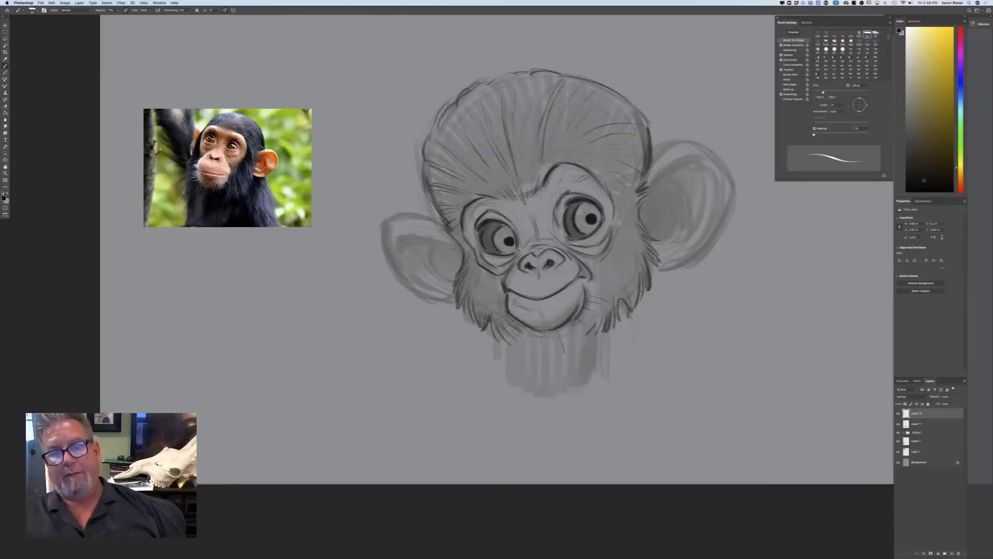
Outline both large ears in dark line and draw their inner rims and folds
mouse_move(398, 216)
left_mouse_down()
mouse_move(443, 224)
mouse_move(436, 216)
mouse_move(382, 229)
mouse_move(382, 256)
mouse_move(451, 303)
left_mouse_up()
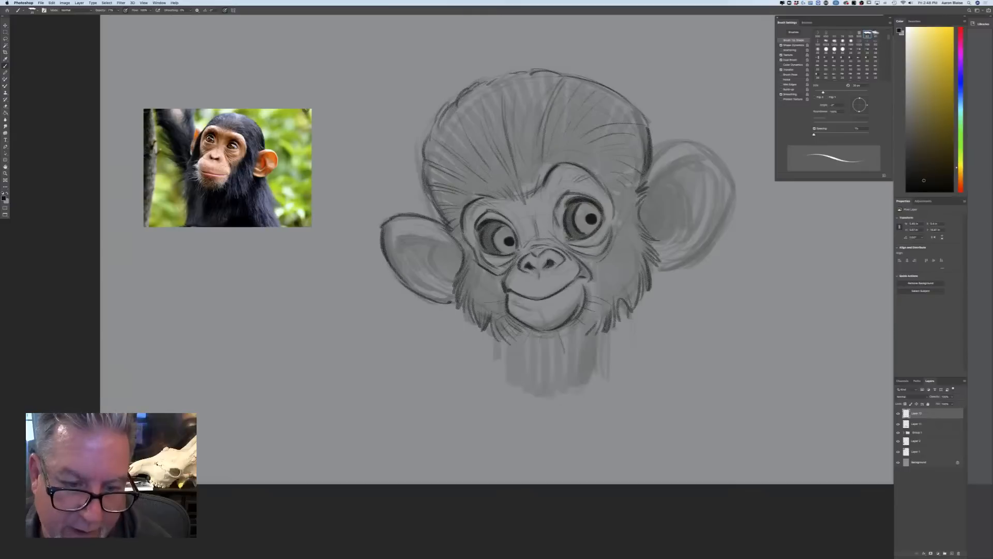
mouse_move(450, 244)
left_mouse_down()
mouse_move(401, 242)
mouse_move(395, 257)
mouse_move(443, 242)
mouse_move(431, 268)
mouse_move(447, 277)
left_mouse_up()
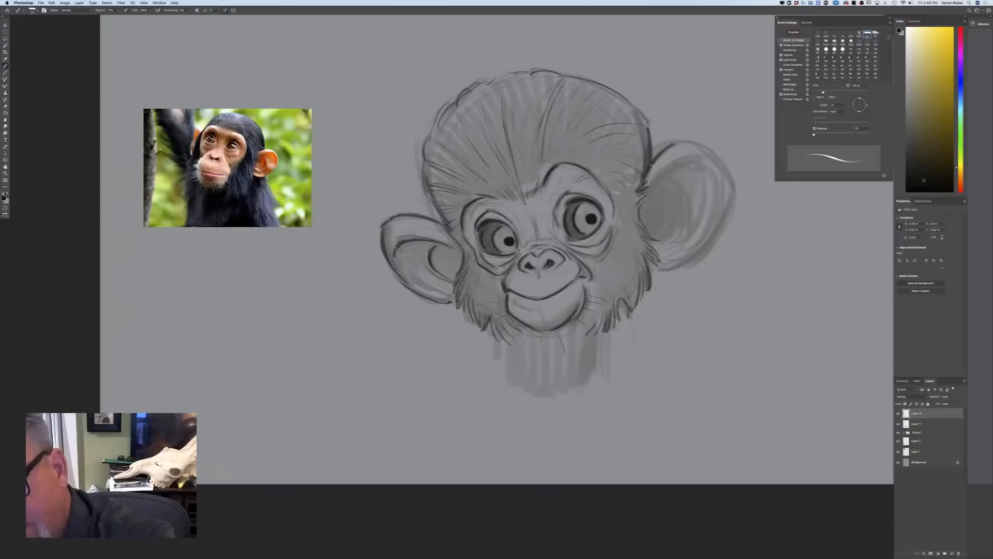
mouse_move(674, 141)
left_mouse_down()
mouse_move(726, 170)
mouse_move(728, 208)
mouse_move(685, 260)
mouse_move(729, 180)
mouse_move(722, 224)
mouse_move(698, 255)
mouse_move(713, 237)
mouse_move(658, 268)
left_mouse_up()
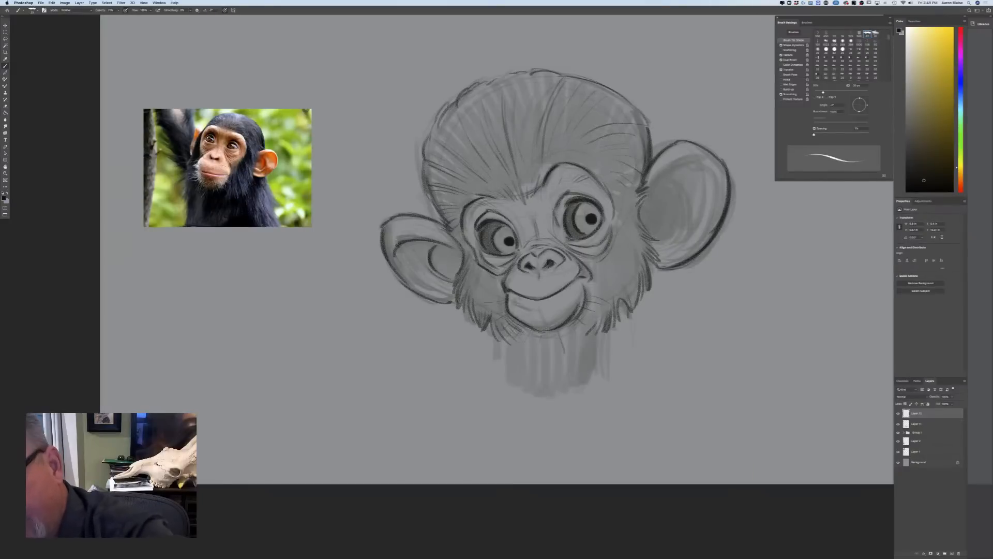
mouse_move(691, 162)
left_mouse_down()
mouse_move(647, 205)
mouse_move(673, 214)
mouse_move(671, 241)
left_mouse_up()
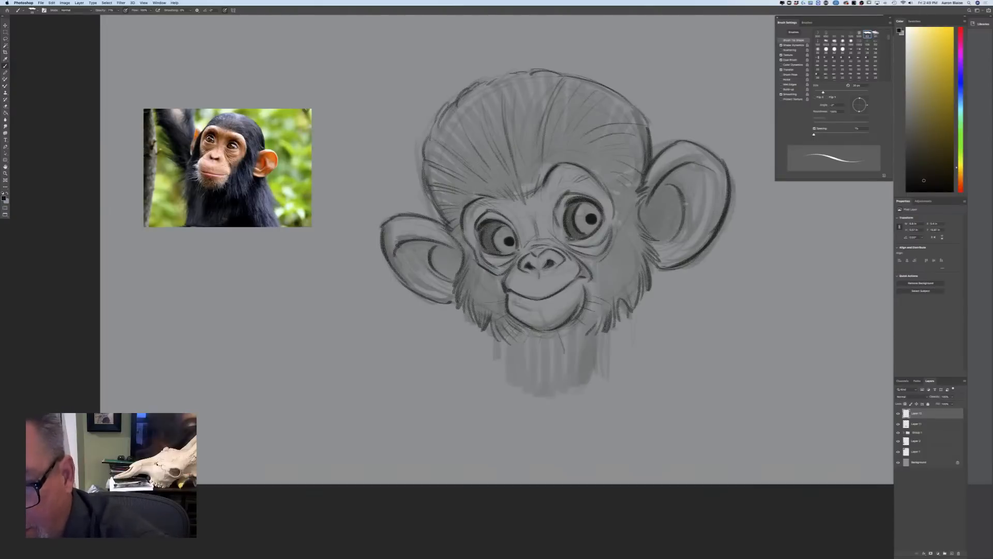
left_click_drag(684, 201, 663, 243)
mouse_move(715, 182)
left_mouse_down()
mouse_move(708, 224)
mouse_move(690, 248)
left_mouse_up()
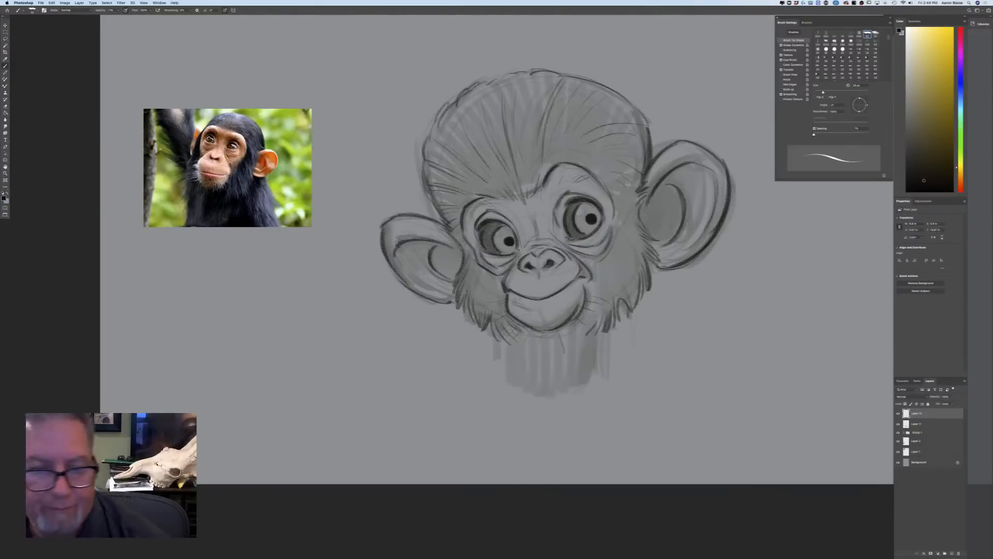
left_click_drag(400, 252, 434, 290)
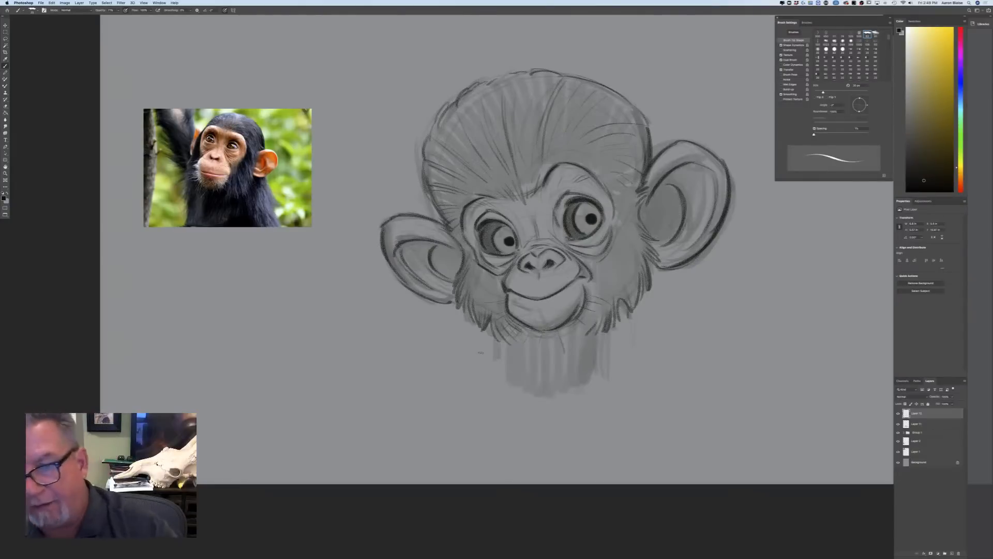
left_click_drag(686, 265, 650, 268)
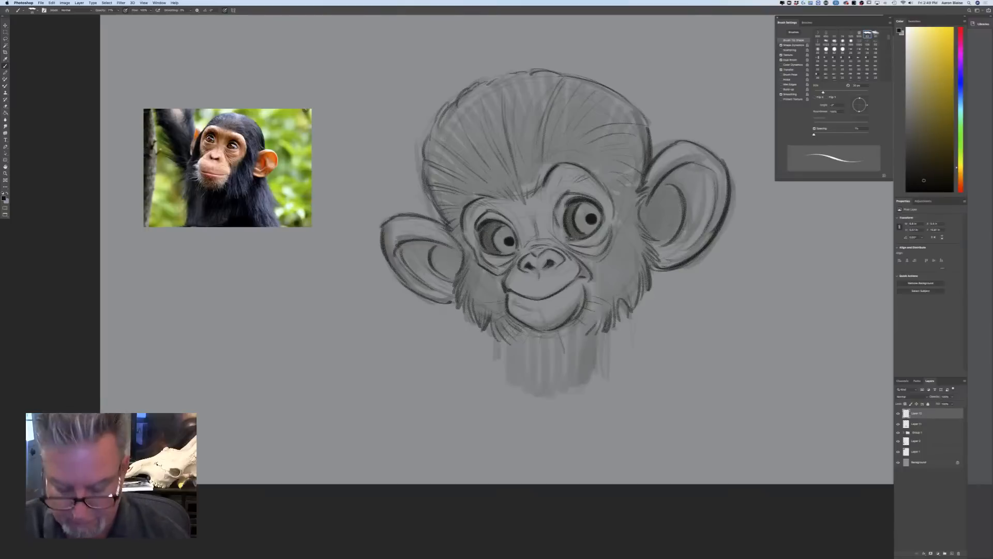
Enlarge the brush and darken the irises of both eyes with another layer of tone
key("bracketright")
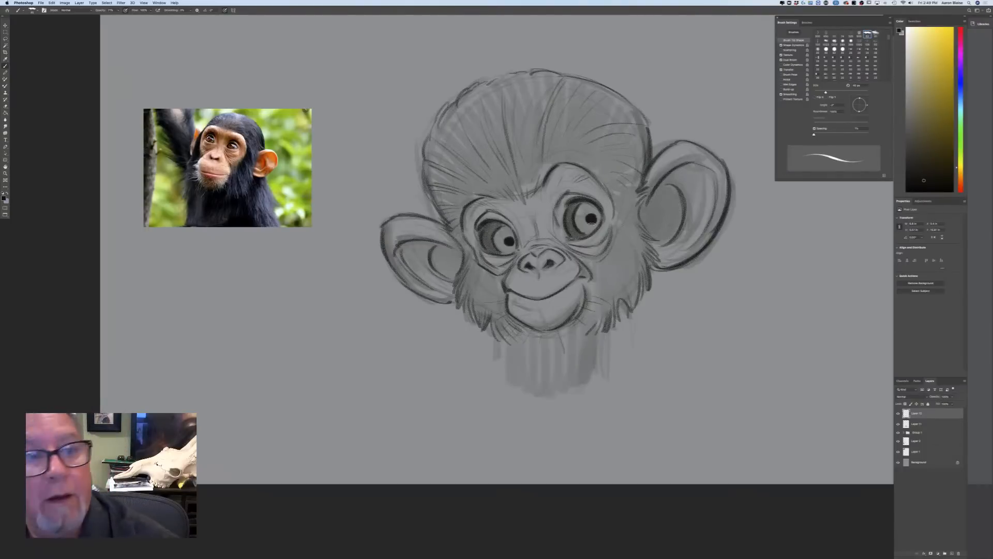
key("bracketright")
mouse_move(597, 225)
left_mouse_down()
mouse_move(588, 230)
mouse_move(584, 208)
mouse_move(577, 224)
left_mouse_up()
mouse_move(513, 230)
left_mouse_down()
mouse_move(507, 251)
mouse_move(499, 230)
mouse_move(498, 246)
mouse_move(511, 253)
left_mouse_up()
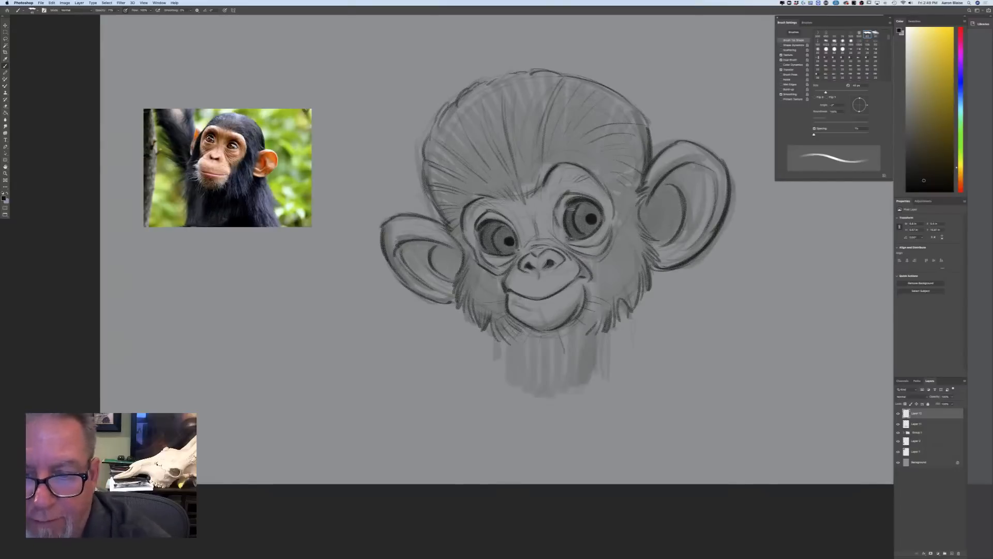
left_click_drag(571, 207, 573, 225)
left_click_drag(492, 228, 489, 248)
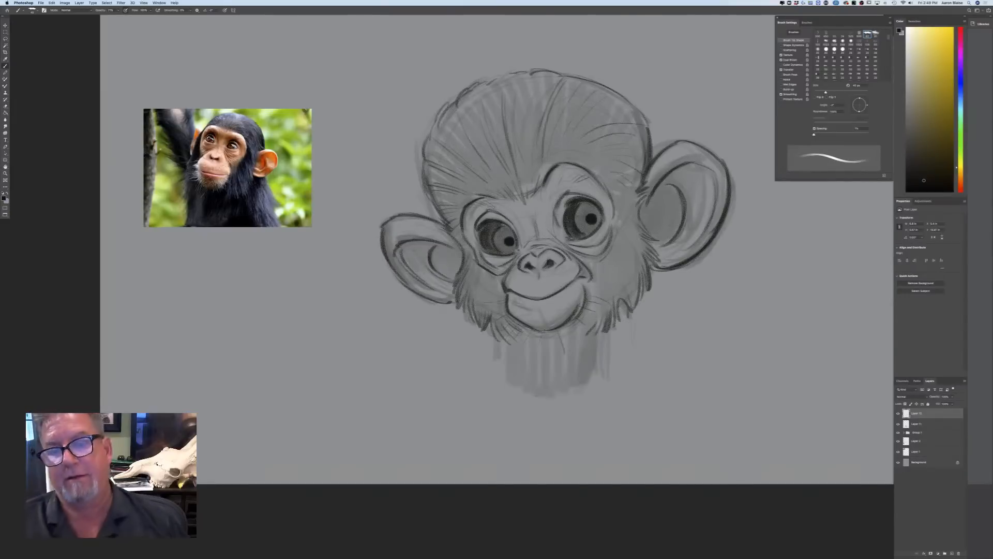
Add a new layer and paint pale blue-grey reflections across the upper part of both eyes
left_click(950, 552)
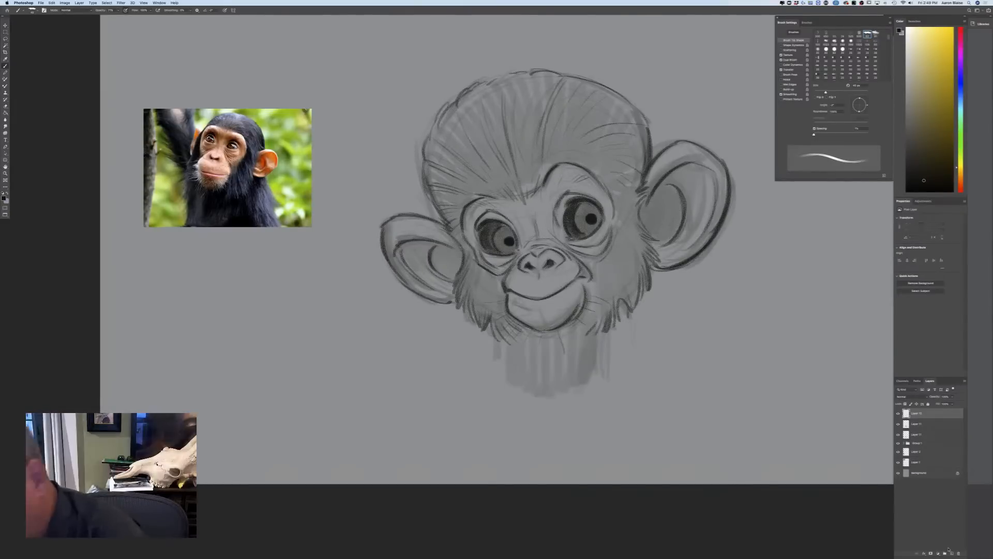
left_click(4, 198)
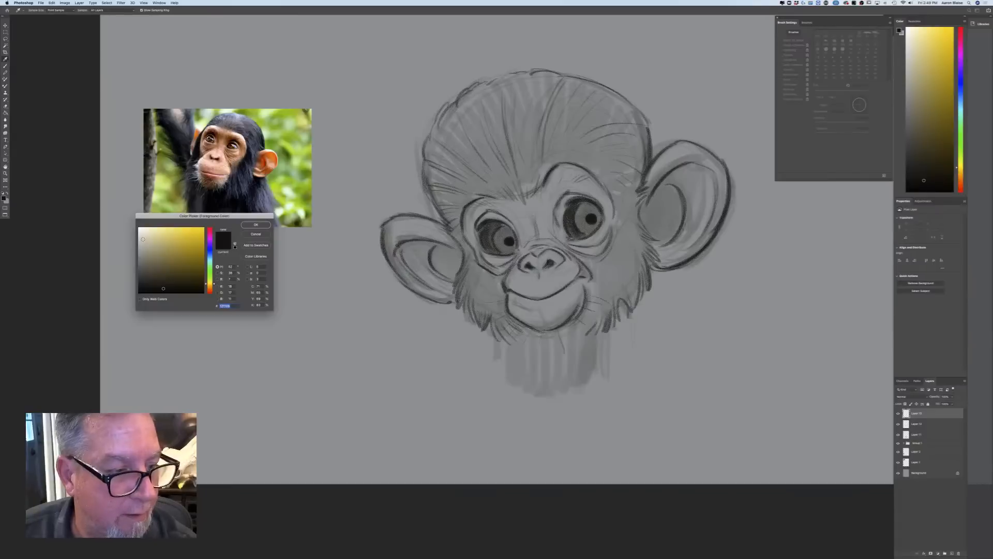
left_click(209, 257)
left_click(145, 242)
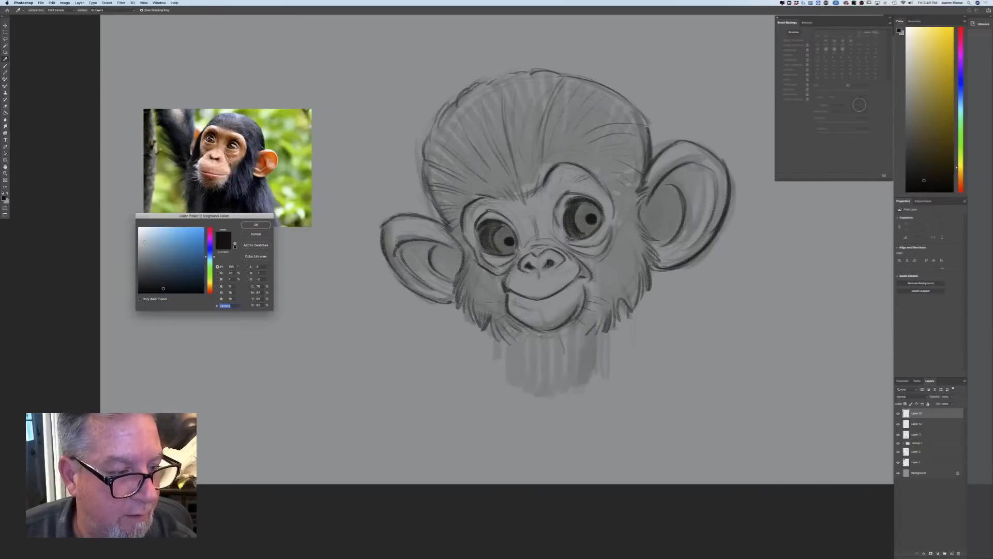
left_click(243, 227)
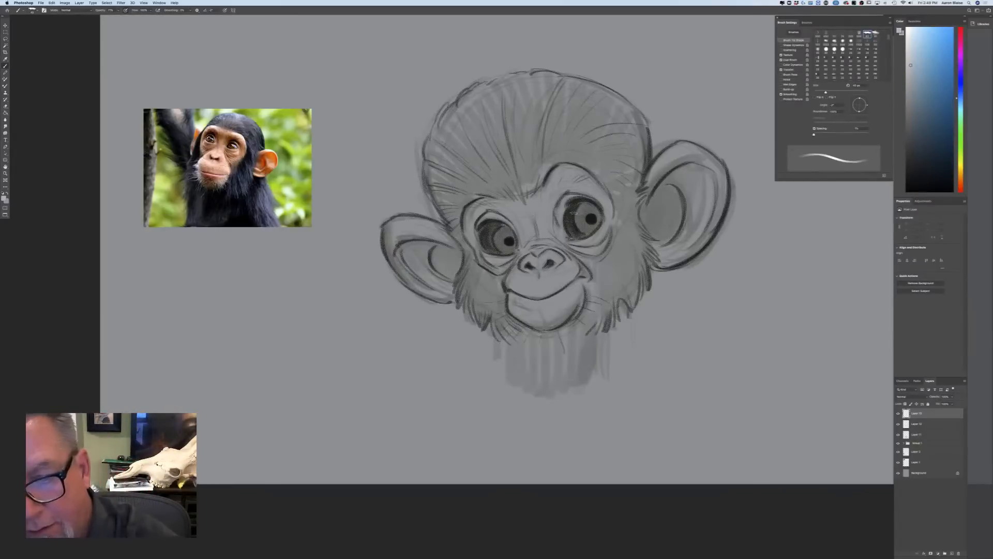
mouse_move(578, 211)
left_mouse_down()
mouse_move(568, 229)
mouse_move(589, 210)
left_mouse_up()
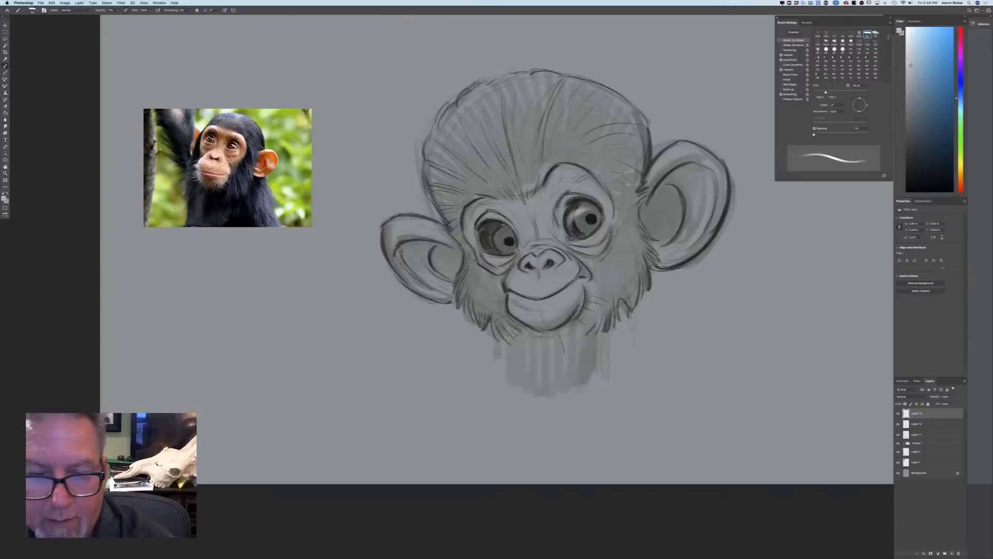
left_click_drag(496, 227, 485, 232)
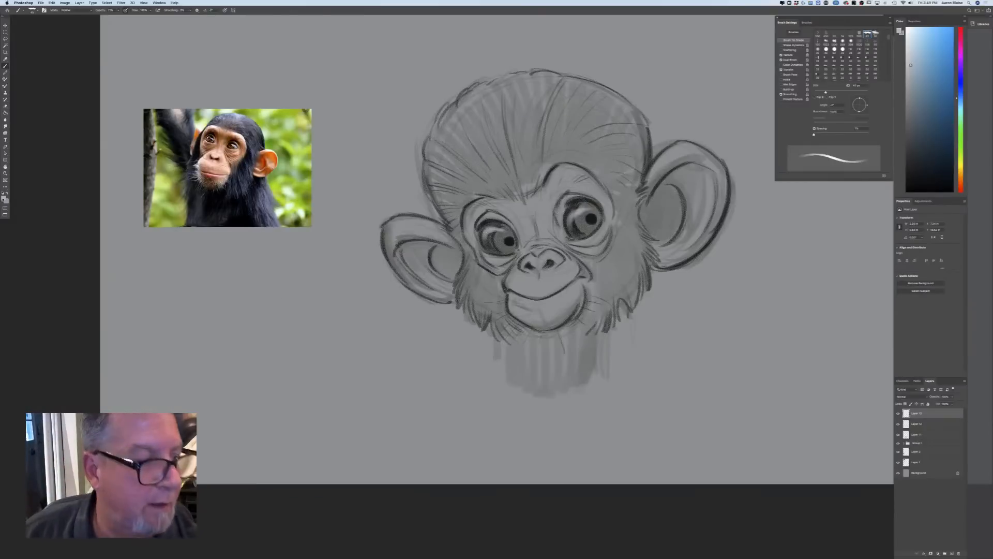
Change the foreground colour to near-white and add small bright highlights to both eyes with a smaller brush
left_click(4, 199)
left_click(209, 260)
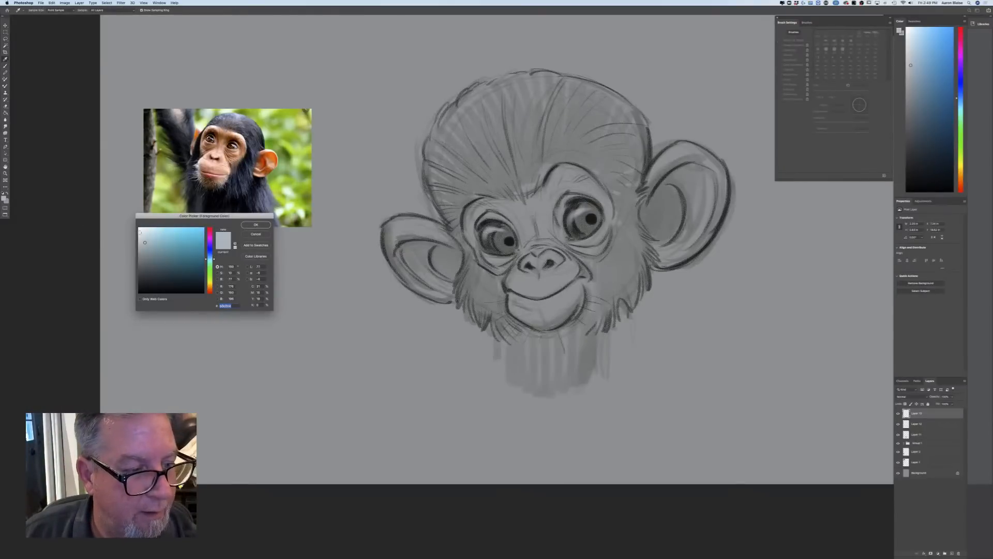
left_click(140, 228)
left_click(256, 224)
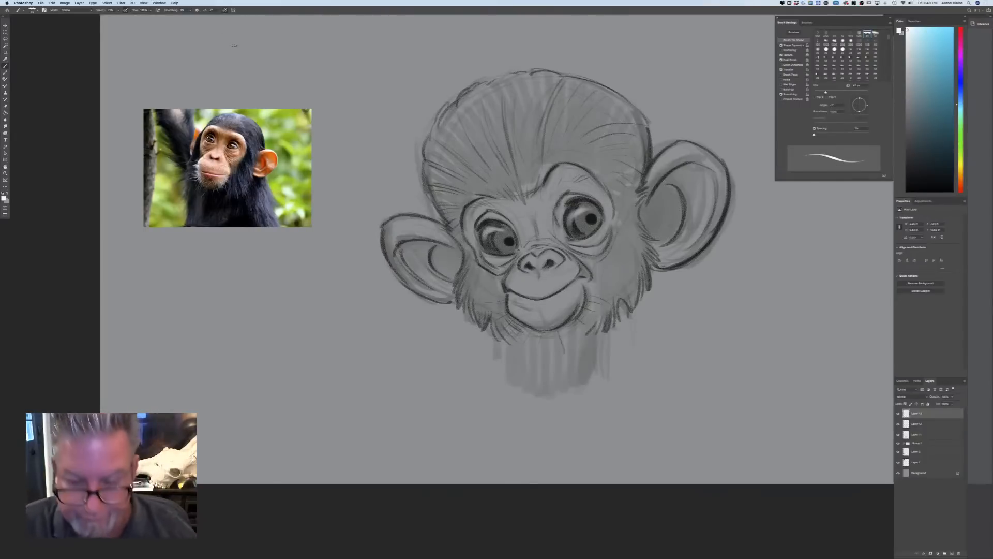
key("bracketleft")
key("bracketleft")
key("bracketleft")
key("bracketleft")
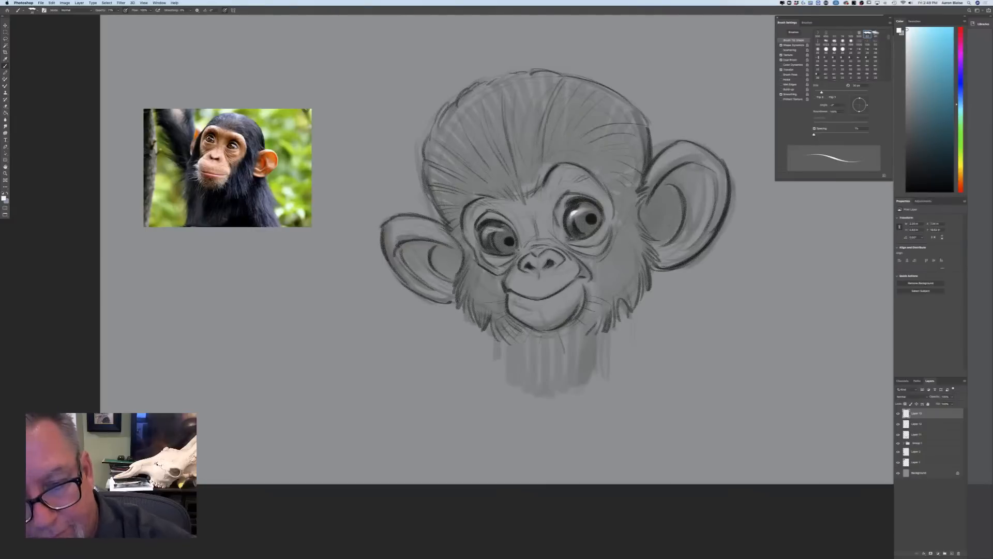
left_click_drag(489, 228, 486, 233)
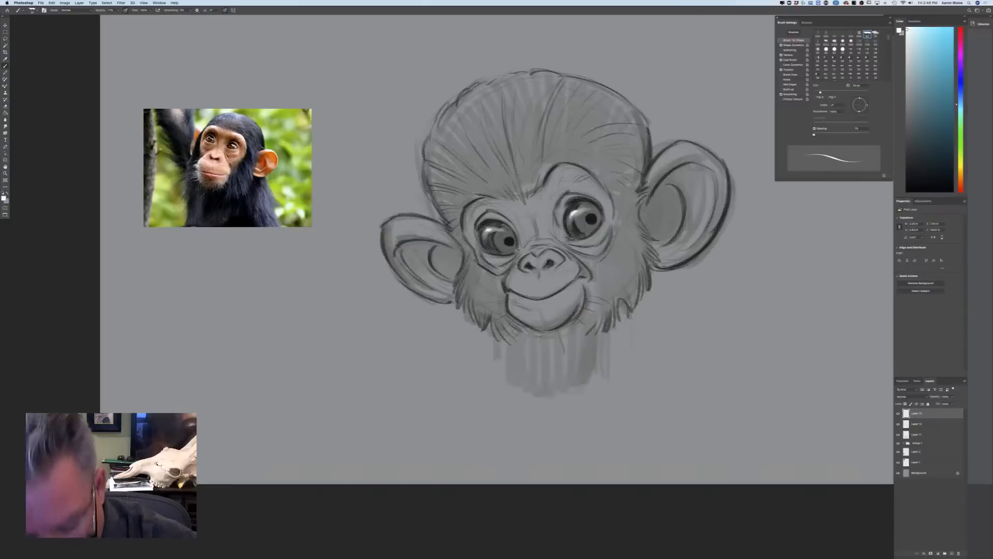
Add a fine light rim along the lower edge of the larger eye with a smaller brush, and highlight the nose with a bigger one
key("bracketleft")
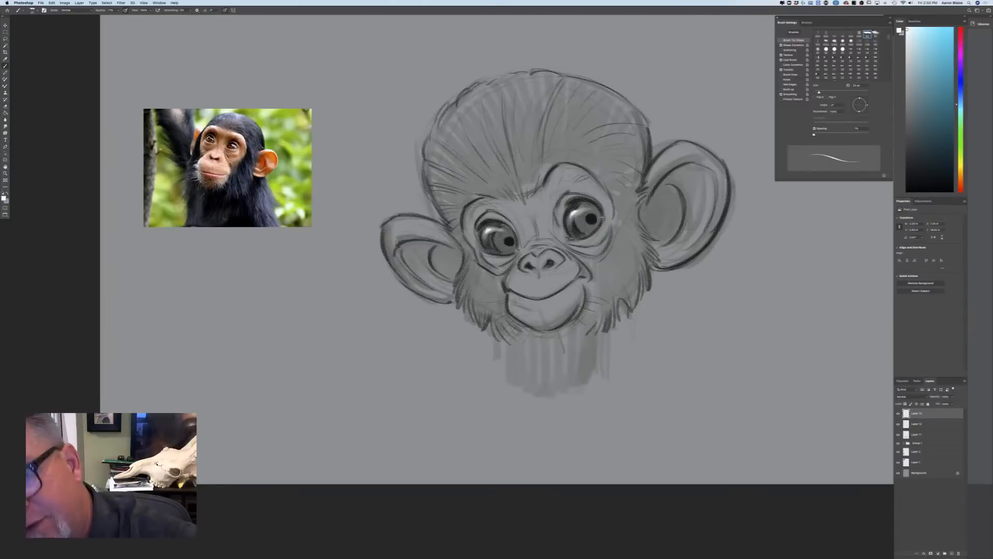
left_click_drag(603, 216, 595, 229)
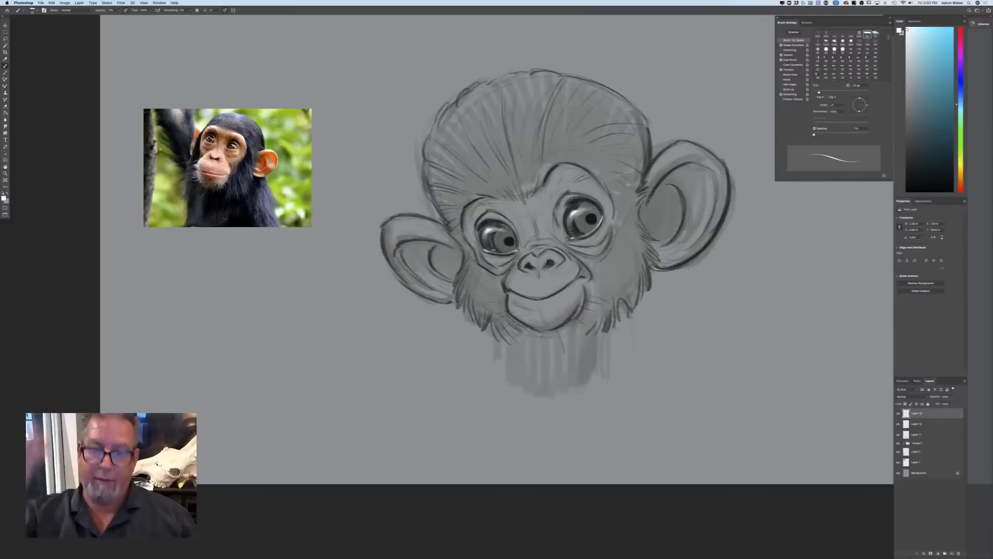
key("super+equal")
left_click_drag(318, 398, 202, 400)
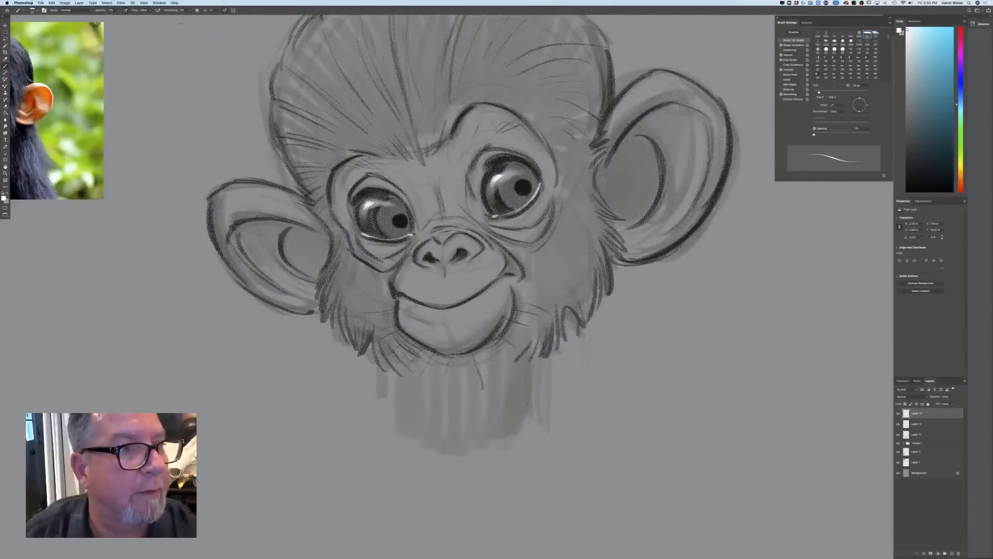
key("bracketright")
key("bracketright")
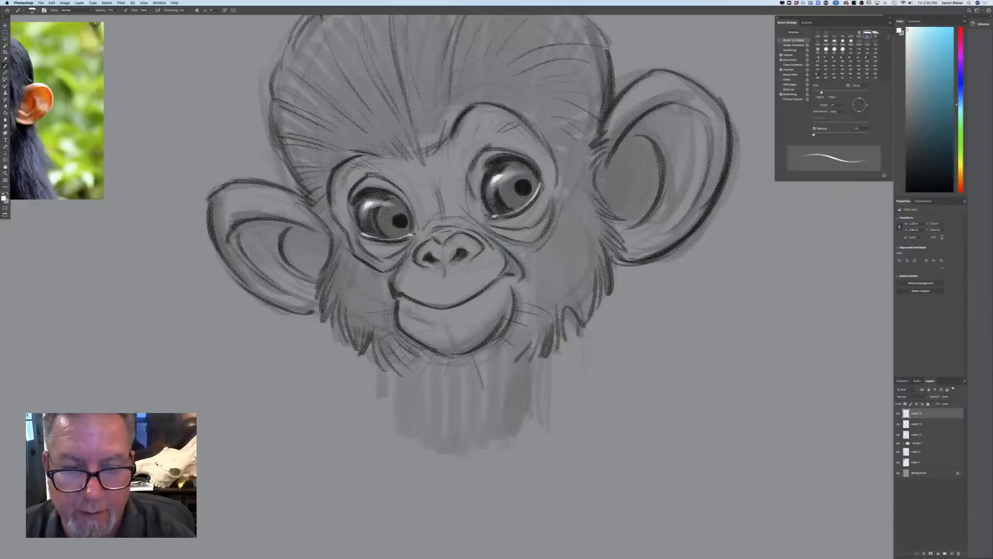
mouse_move(451, 242)
left_mouse_down()
mouse_move(477, 245)
mouse_move(464, 260)
mouse_move(418, 254)
left_mouse_up()
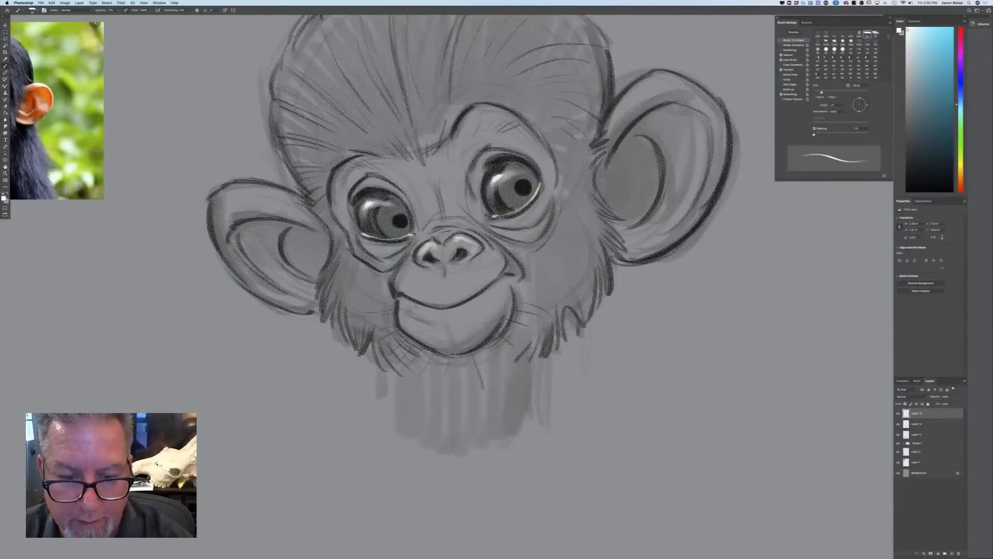
mouse_move(486, 252)
left_mouse_down()
mouse_move(474, 263)
mouse_move(490, 249)
mouse_move(432, 226)
left_mouse_up()
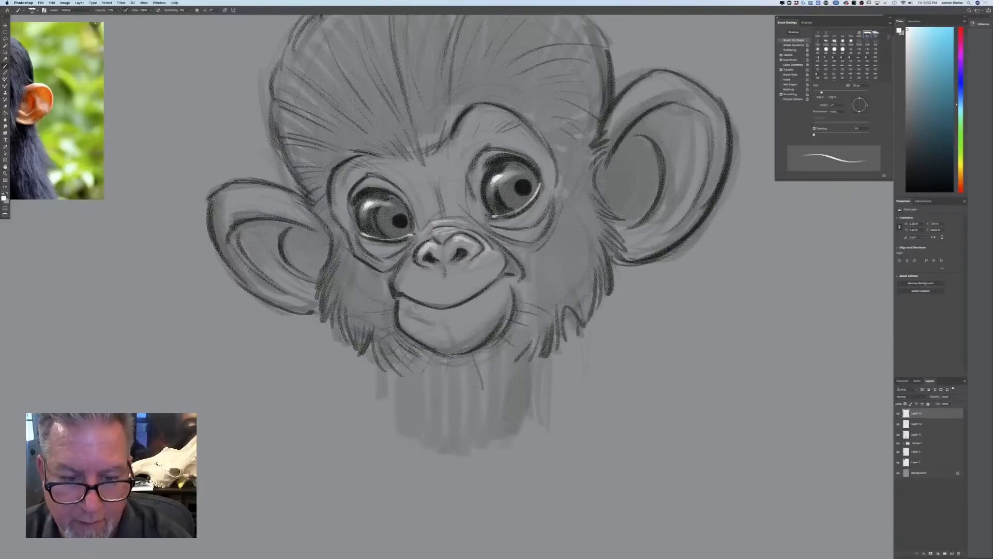
Brush soft near-white highlights across the upper lip and muzzle below the nostrils
mouse_move(500, 249)
left_mouse_down()
mouse_move(449, 282)
mouse_move(410, 278)
left_mouse_up()
left_click_drag(414, 253, 405, 274)
left_click_drag(414, 257, 406, 280)
left_click_drag(418, 275, 400, 281)
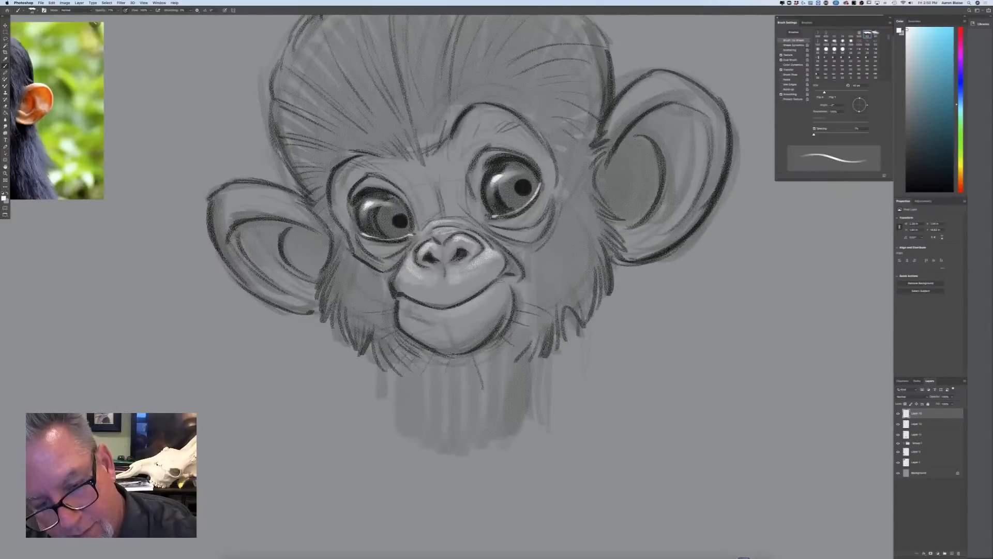
Paint a bright highlight along the top of the lower lip and build it up toward the mouth corner
left_click_drag(409, 301, 445, 314)
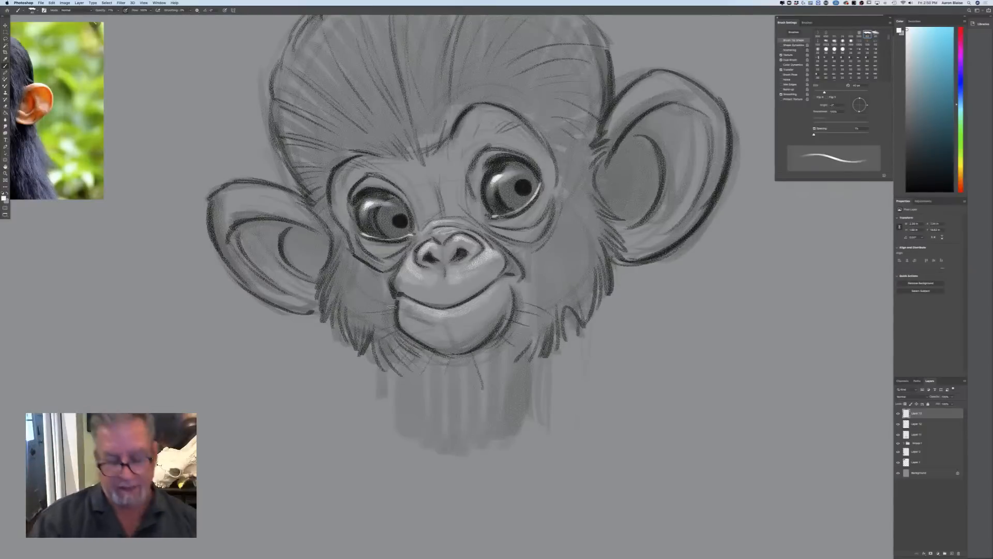
key("super+minus")
key("super+minus")
key("super+plus")
key("super+plus")
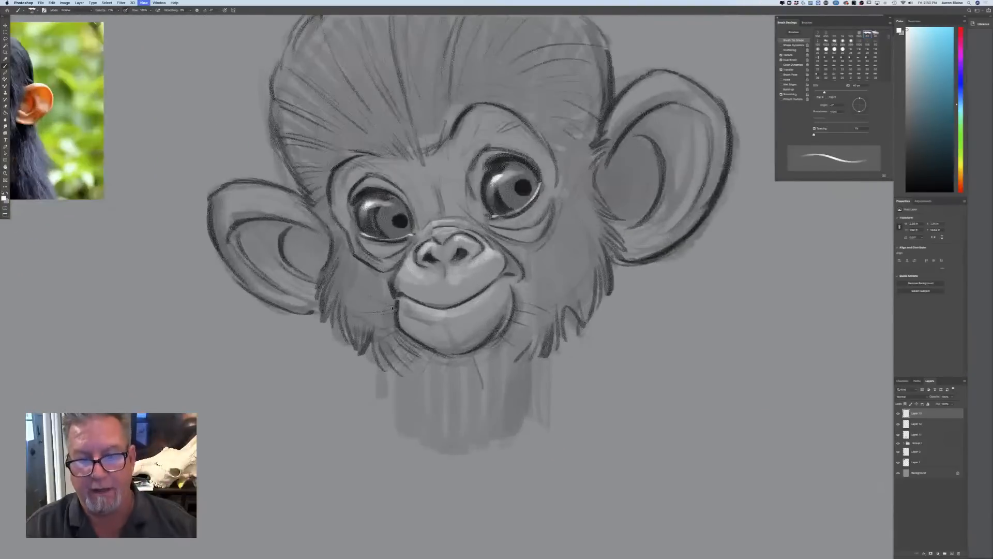
left_click_drag(458, 317, 416, 309)
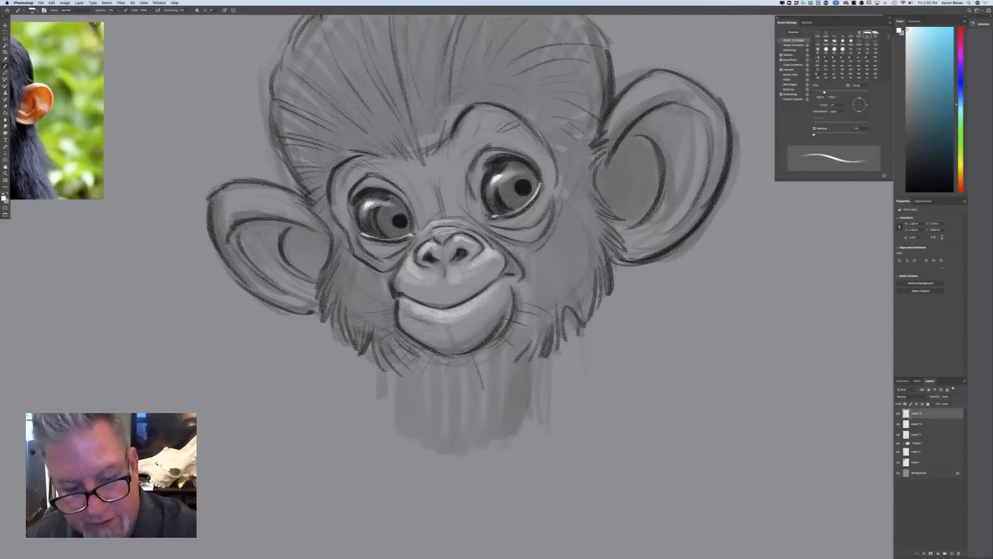
left_click_drag(415, 313, 400, 300)
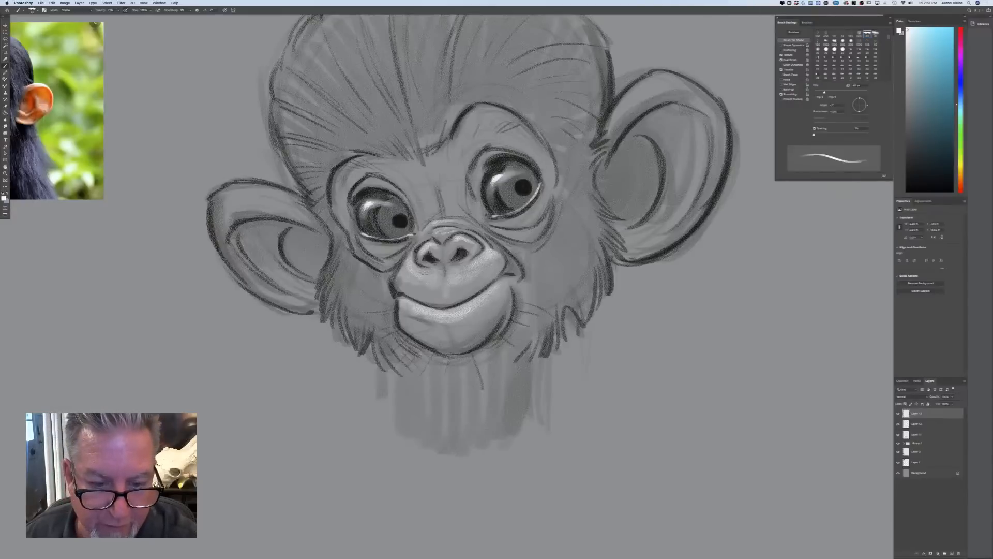
Brush soft light accents along the lower eyelids of both eyes
left_click_drag(366, 243, 404, 243)
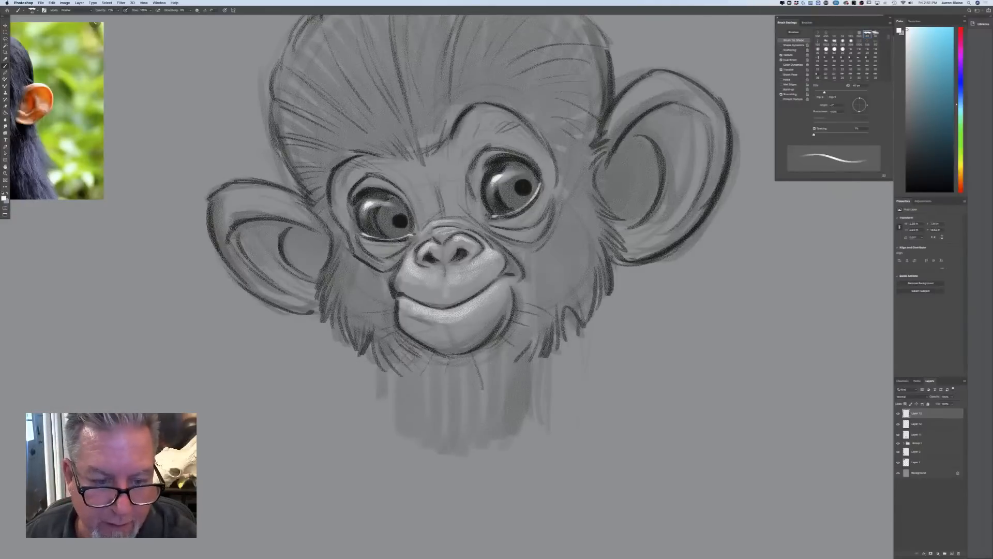
left_click_drag(541, 196, 508, 218)
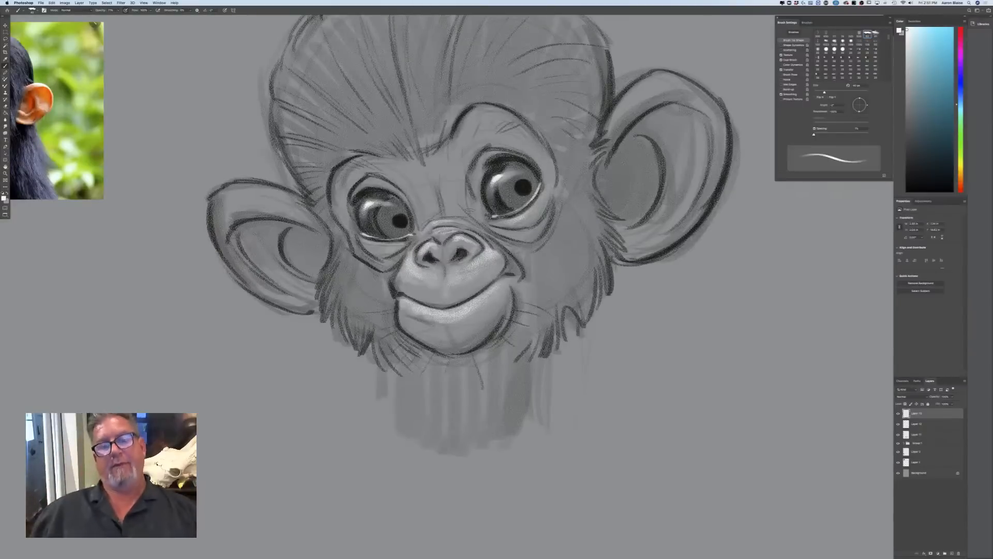
Paint near-white highlights on the upper and lower rims of the larger ear
key("super+minus")
key("super+minus")
key("super+minus")
key("super+equal")
key("super+equal")
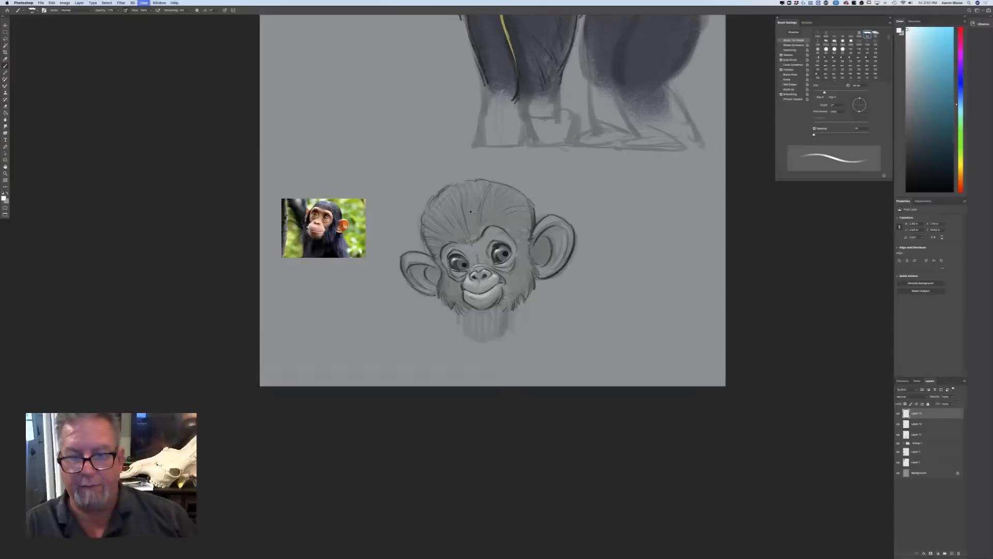
mouse_move(603, 147)
left_mouse_down()
mouse_move(585, 169)
mouse_move(598, 151)
left_mouse_up()
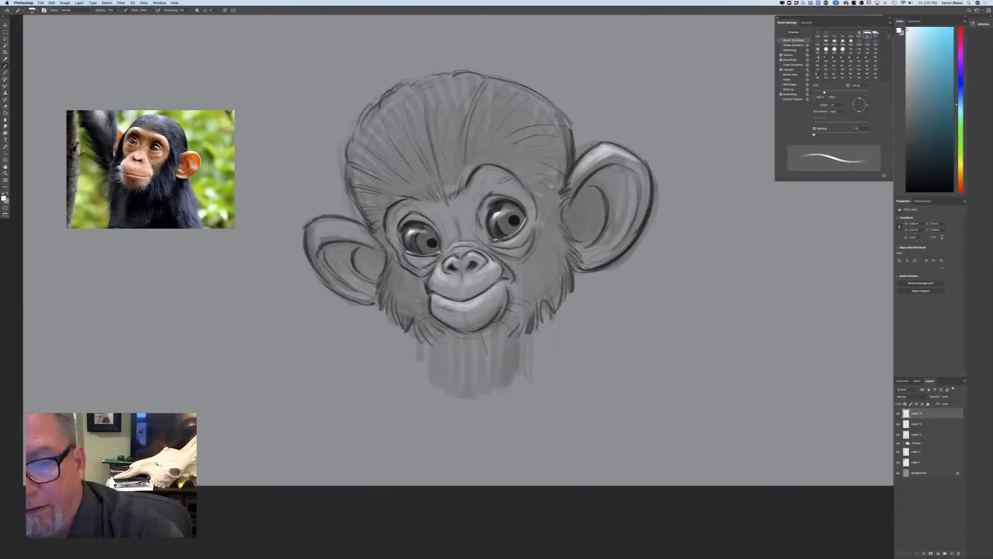
left_click_drag(614, 256, 595, 265)
mouse_move(628, 233)
left_mouse_down()
mouse_move(584, 261)
mouse_move(579, 254)
left_mouse_up()
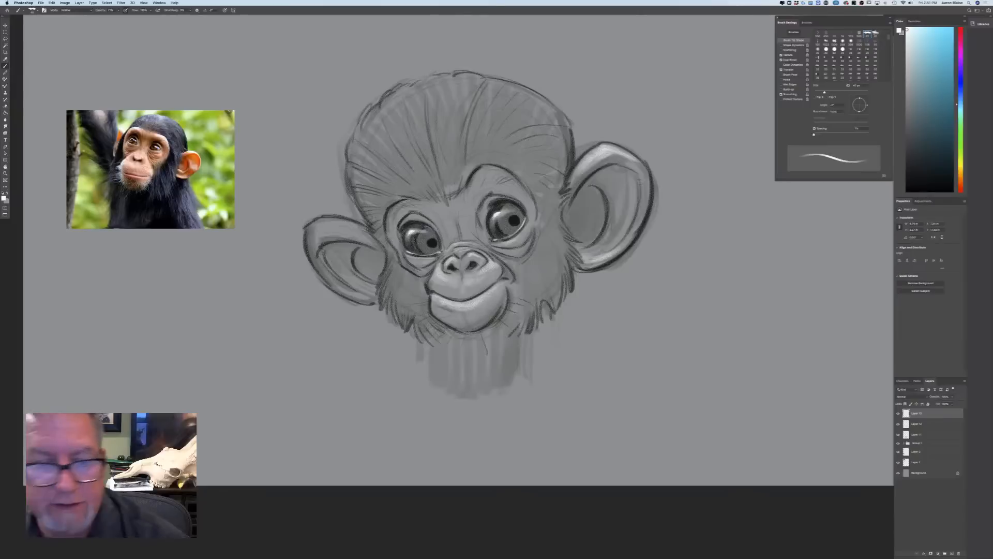
Paint near-white highlights along the upper outer rim of the smaller ear
mouse_move(317, 223)
left_mouse_down()
mouse_move(349, 228)
mouse_move(316, 229)
left_mouse_up()
left_click_drag(326, 225, 310, 235)
left_click_drag(316, 229, 309, 242)
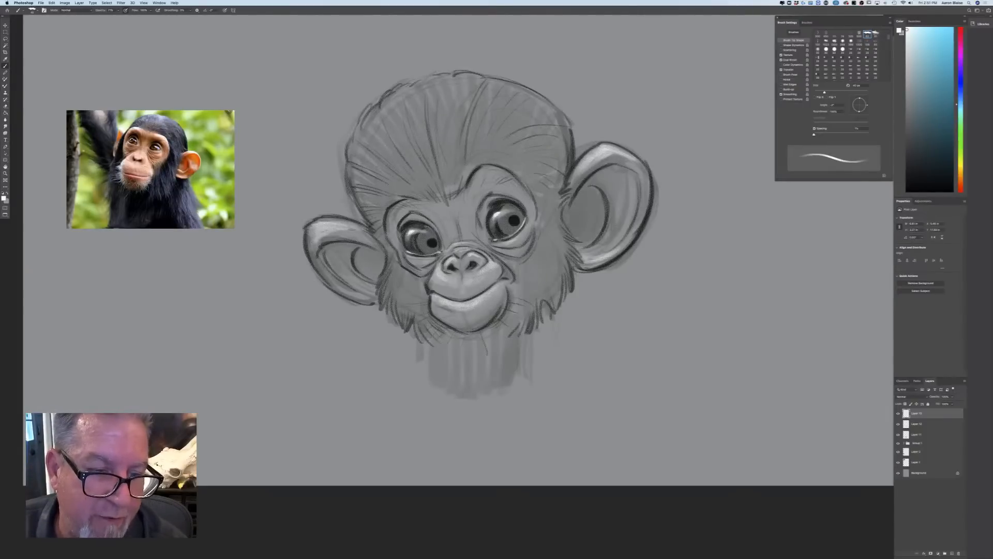
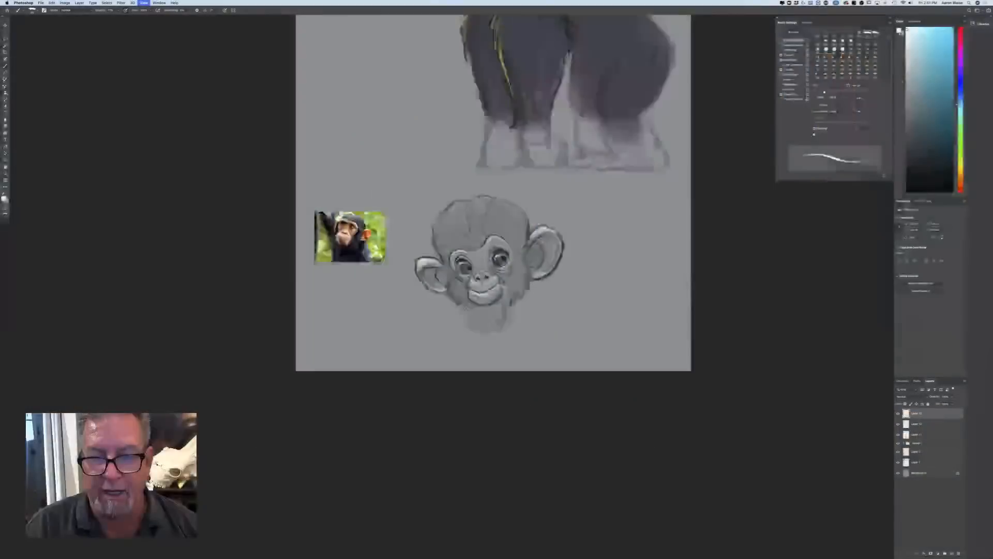
Paint light highlight strokes in an arc across the baby chimp's head hair and add faint touches on the cheeks
key("super+equal")
key("super+equal")
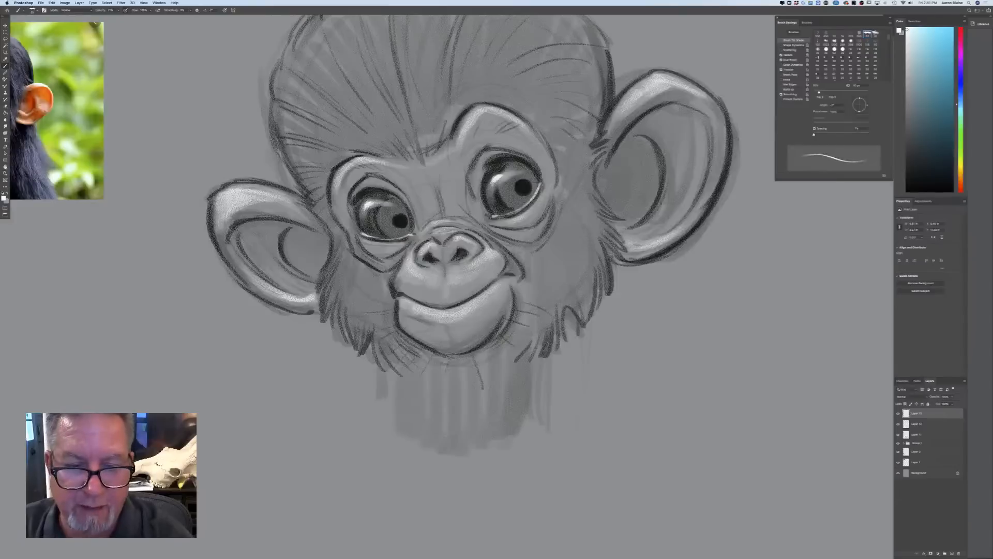
key("bracketleft")
key("bracketleft")
key("bracketleft")
key("bracketleft")
key("bracketleft")
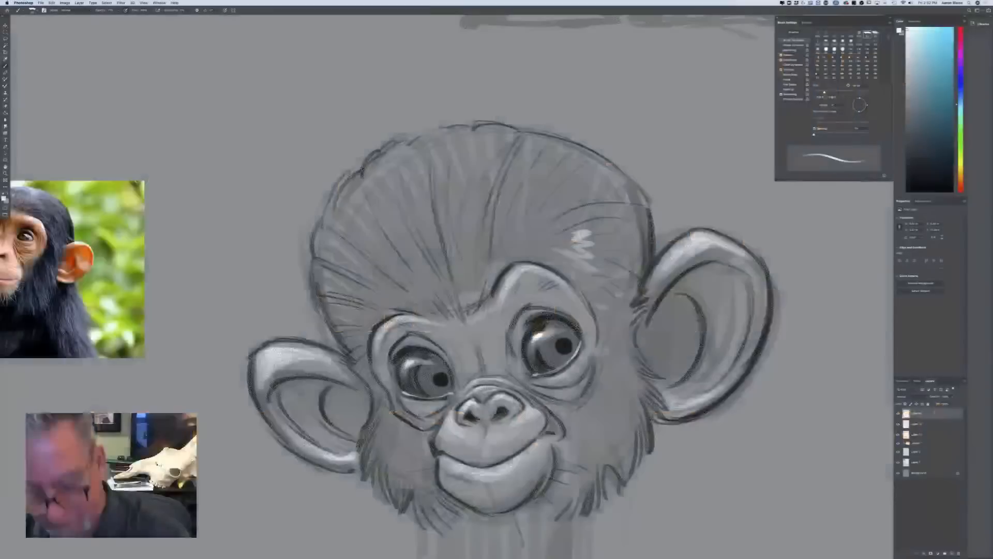
mouse_move(585, 226)
left_mouse_down()
mouse_move(561, 201)
mouse_move(496, 163)
mouse_move(465, 183)
mouse_move(449, 171)
mouse_move(421, 174)
mouse_move(343, 250)
mouse_move(377, 298)
left_mouse_up()
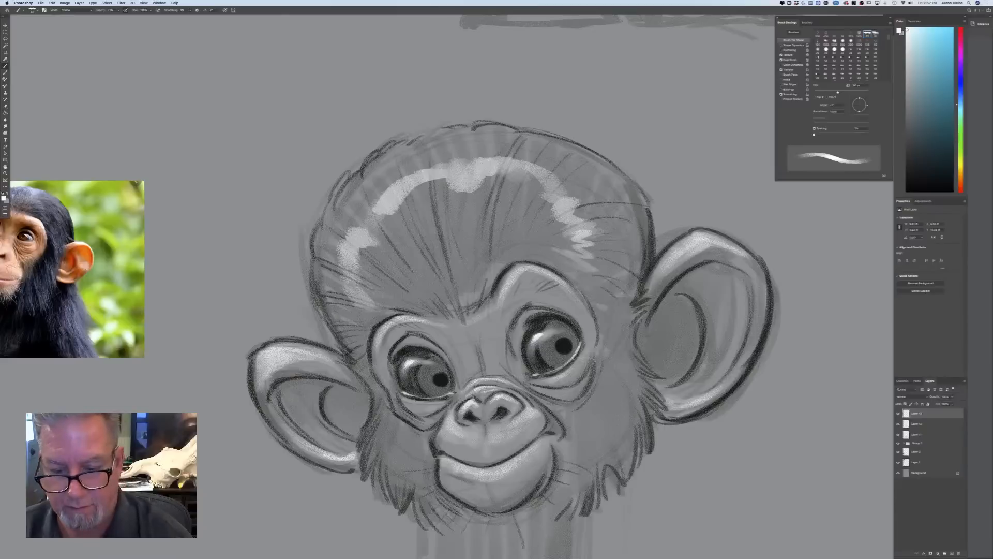
left_click_drag(609, 353, 570, 414)
left_click_drag(433, 432, 369, 387)
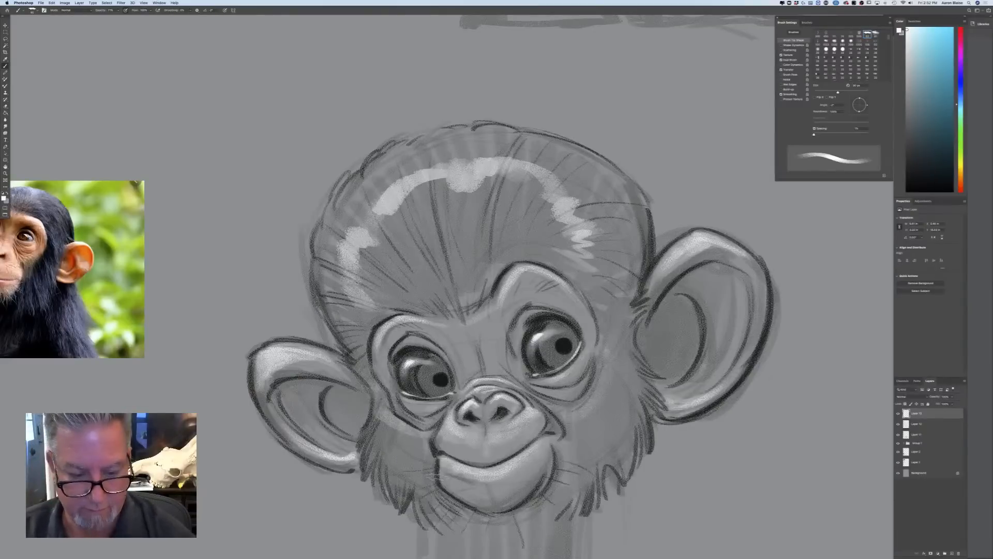
Add a new layer directly above the layer group for the baby chimp's darker fur tone
key("super+minus")
key("super+minus")
key("super+minus")
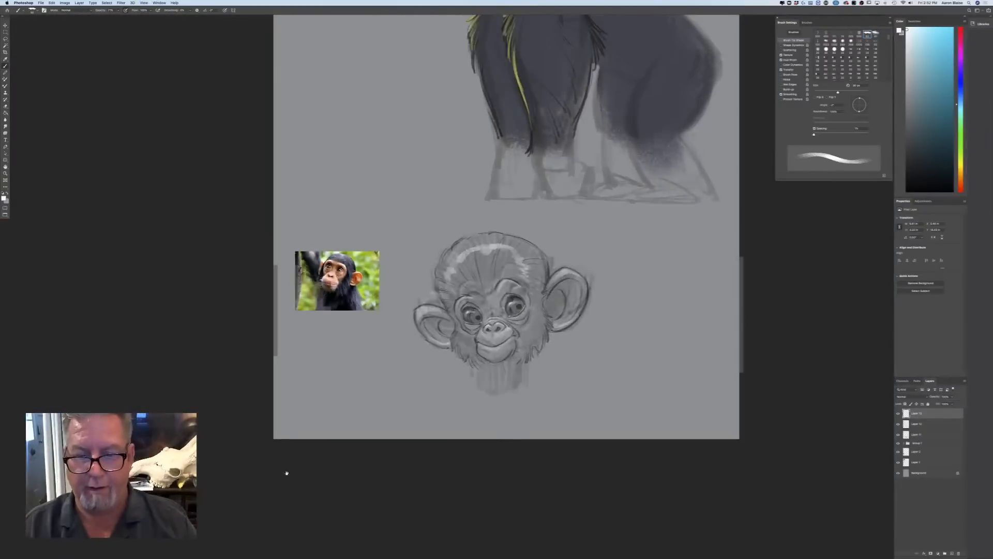
scroll(298, 440, "down", 3)
left_click(921, 444)
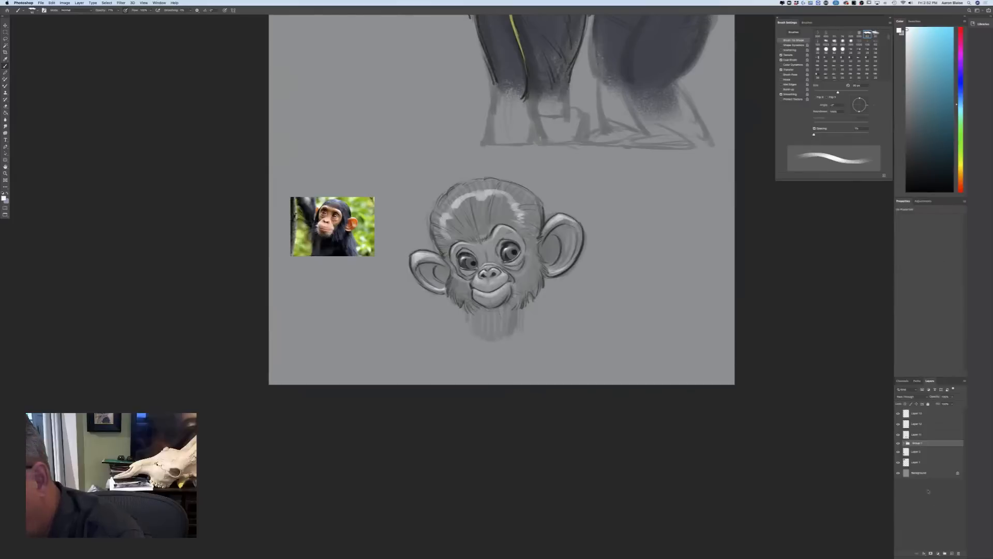
left_click(953, 554)
Set the foreground colour to a dark blue-grey
left_click(5, 198)
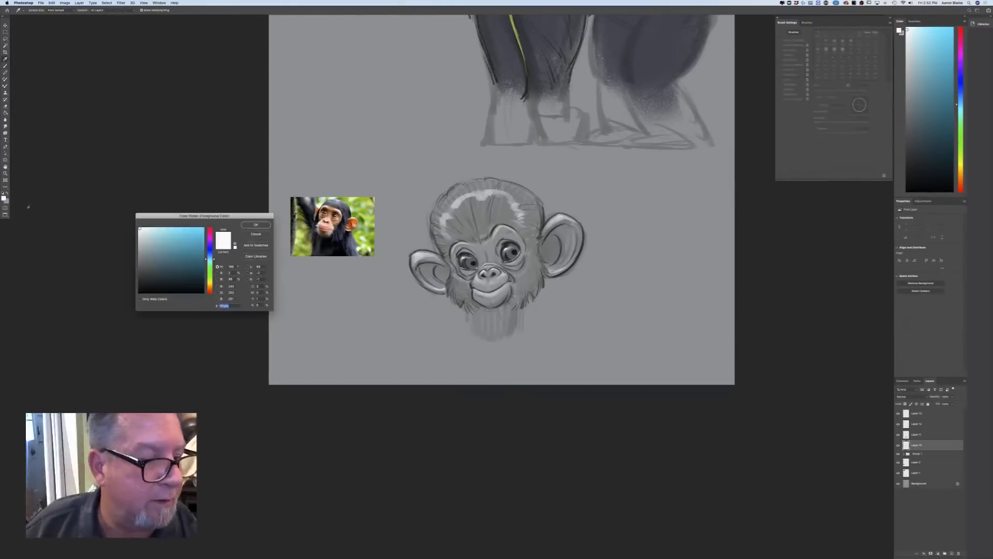
left_click_drag(208, 259, 210, 252)
left_click(153, 277)
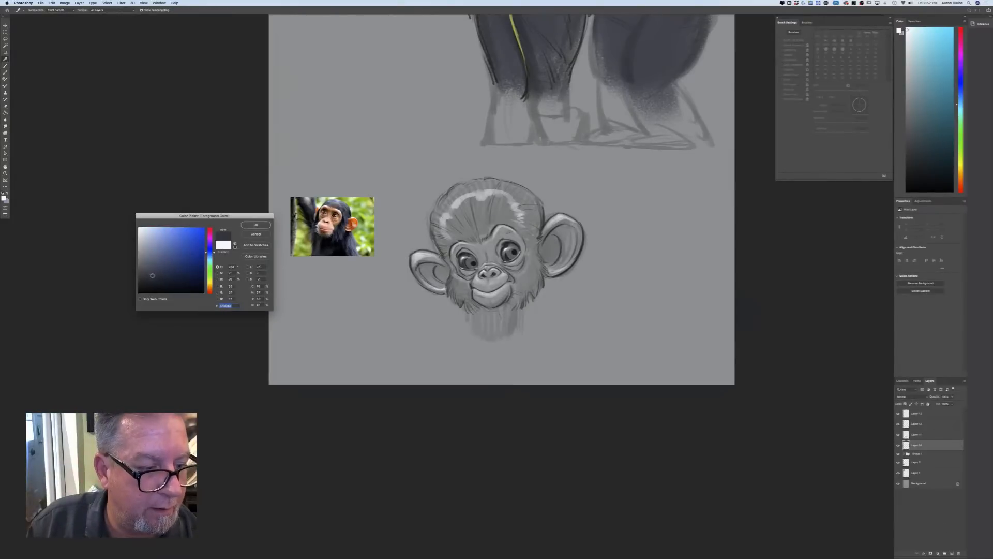
left_click(255, 225)
Paint dark blue-grey fur tone over both of the baby chimp's cheeks and up along the side of the face
mouse_move(536, 248)
left_mouse_down()
mouse_move(530, 293)
mouse_move(513, 272)
mouse_move(521, 284)
mouse_move(516, 274)
mouse_move(512, 294)
mouse_move(536, 262)
mouse_move(536, 240)
left_mouse_up()
left_click_drag(519, 293, 518, 279)
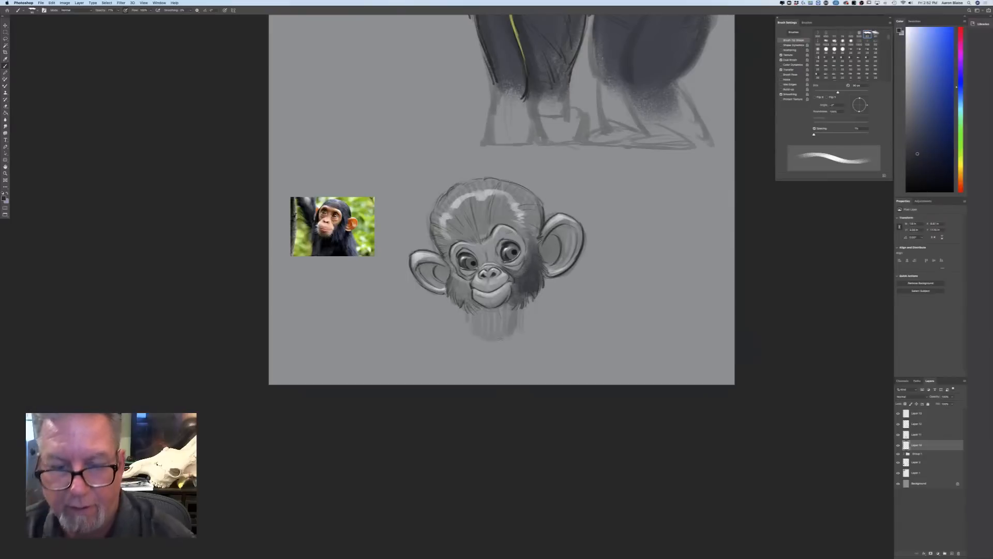
key("super+plus")
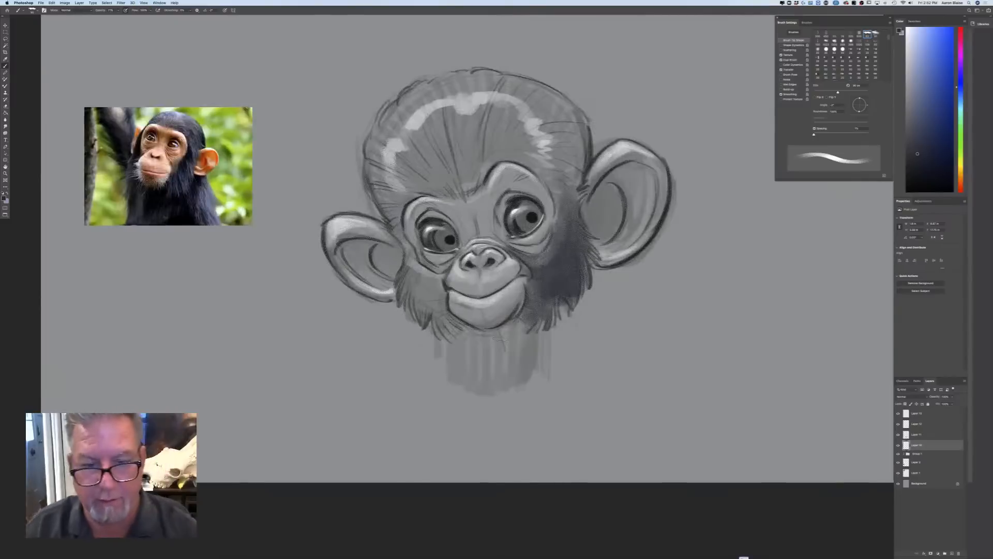
mouse_move(409, 263)
left_mouse_down()
mouse_move(429, 276)
mouse_move(446, 326)
mouse_move(423, 275)
mouse_move(404, 261)
left_mouse_up()
left_click_drag(414, 308, 439, 323)
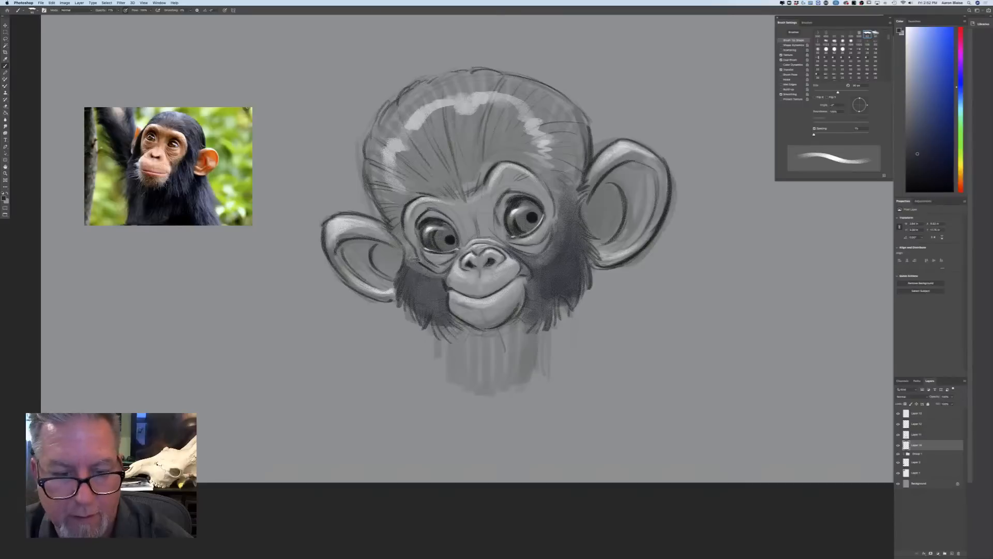
left_click_drag(417, 280, 393, 192)
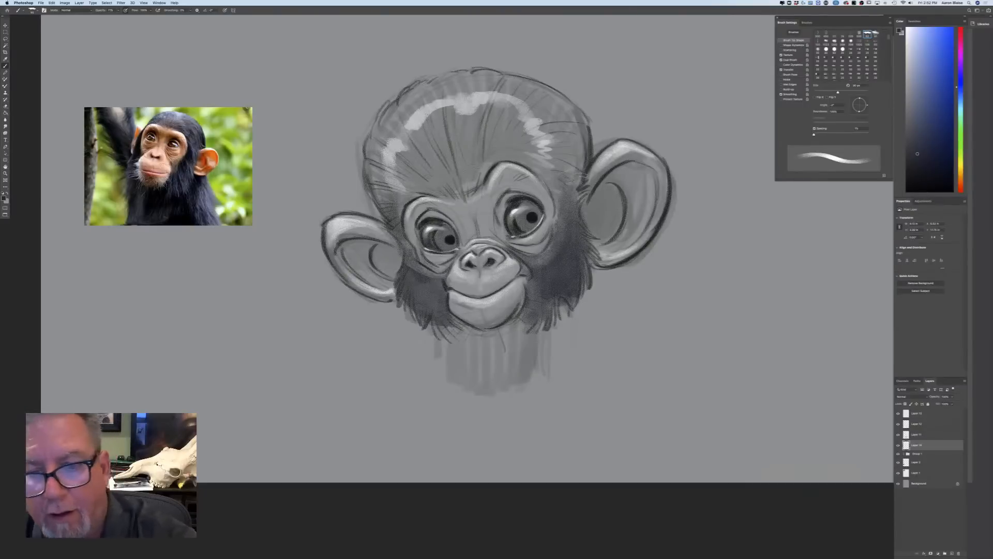
Fill the baby chimp's head hair with dark blue-grey tone from the brow to the crown and down both sides
mouse_move(580, 199)
left_mouse_down()
mouse_move(572, 145)
mouse_move(552, 117)
mouse_move(541, 129)
left_mouse_up()
mouse_move(544, 192)
left_mouse_down()
mouse_move(522, 139)
mouse_move(563, 103)
mouse_move(547, 87)
left_mouse_up()
left_click_drag(544, 140, 528, 84)
left_click_drag(535, 141, 512, 85)
mouse_move(541, 179)
left_mouse_down()
mouse_move(510, 139)
mouse_move(473, 148)
left_mouse_up()
left_click_drag(481, 184, 456, 152)
mouse_move(446, 198)
left_mouse_down()
mouse_move(429, 156)
mouse_move(409, 177)
left_mouse_up()
mouse_move(411, 217)
left_mouse_down()
mouse_move(388, 161)
mouse_move(368, 152)
mouse_move(370, 127)
left_mouse_up()
mouse_move(429, 178)
left_mouse_down()
mouse_move(393, 114)
mouse_move(432, 150)
mouse_move(449, 85)
mouse_move(475, 151)
mouse_move(505, 72)
mouse_move(517, 134)
mouse_move(538, 78)
mouse_move(569, 114)
mouse_move(517, 89)
mouse_move(404, 206)
left_mouse_up()
mouse_move(386, 131)
left_mouse_down()
mouse_move(449, 82)
mouse_move(387, 117)
left_mouse_up()
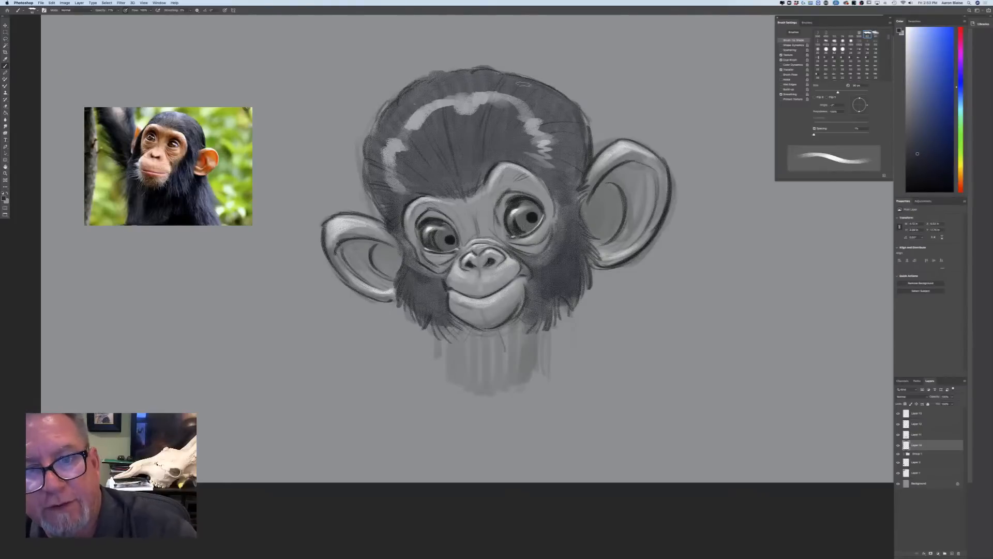
mouse_move(520, 77)
left_mouse_down()
mouse_move(588, 165)
mouse_move(582, 191)
left_mouse_up()
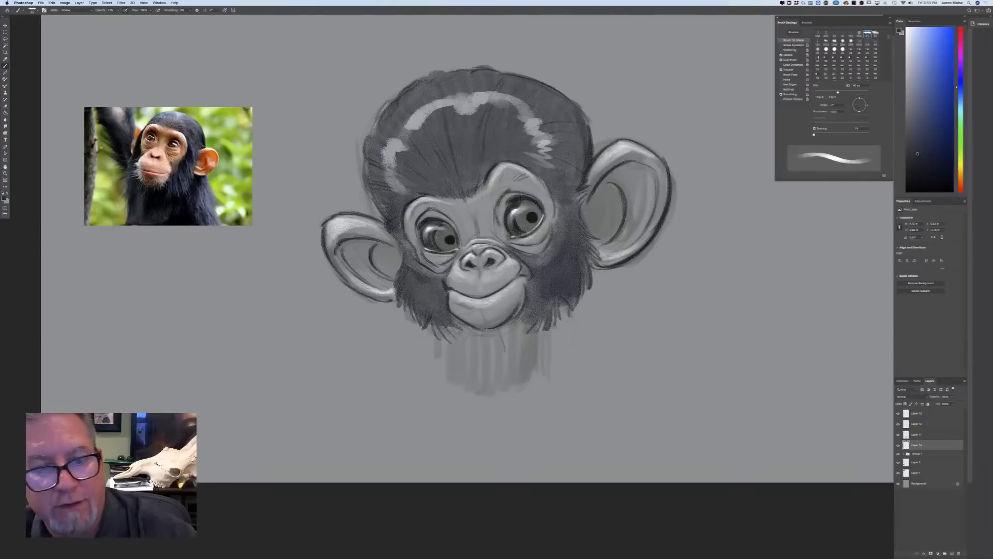
left_click_drag(381, 218, 375, 157)
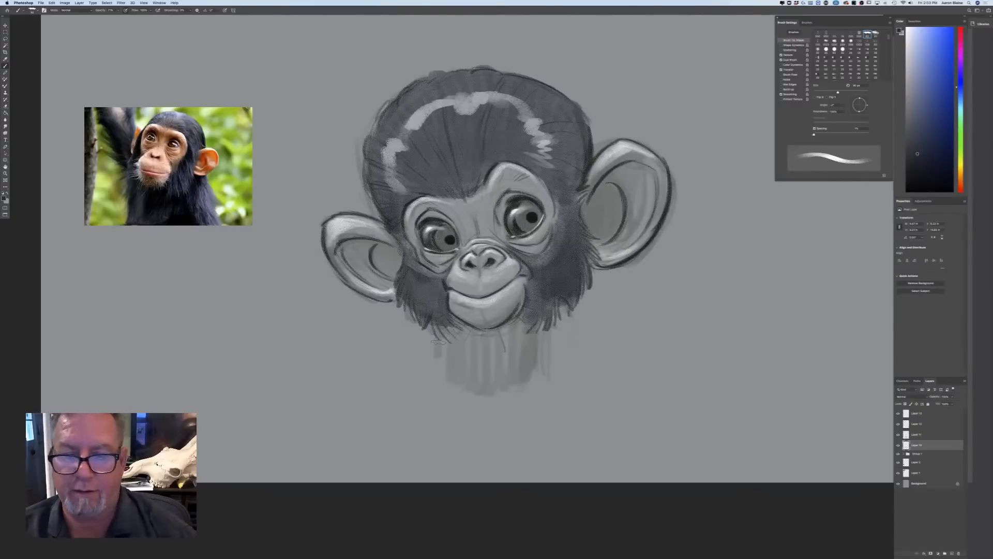
Examine the shaded baby chimp head as a whole and its facial details up close
key("super+minus")
key("super+minus")
key("super+equal")
key("super+equal")
key("super+equal")
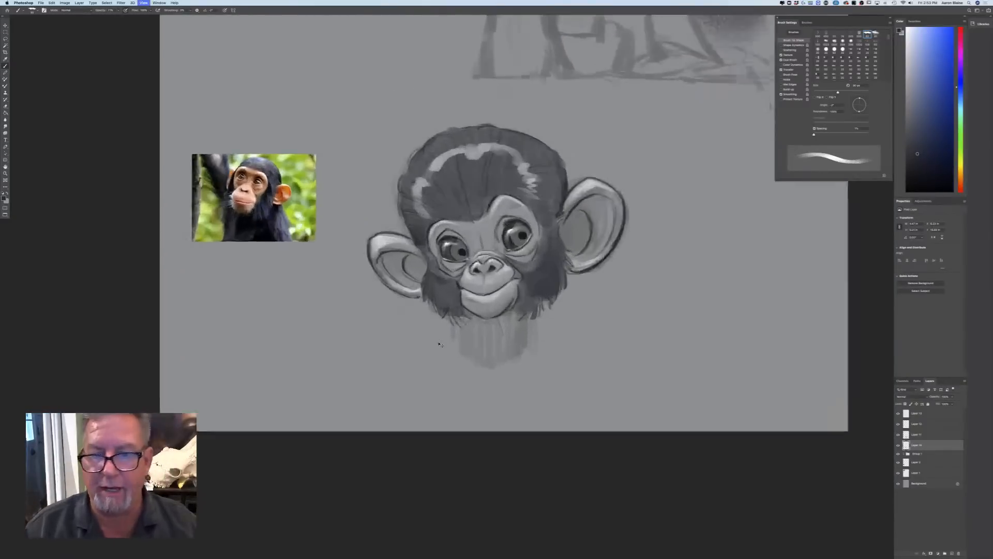
key("super+equal")
left_click_drag(236, 430, 266, 543)
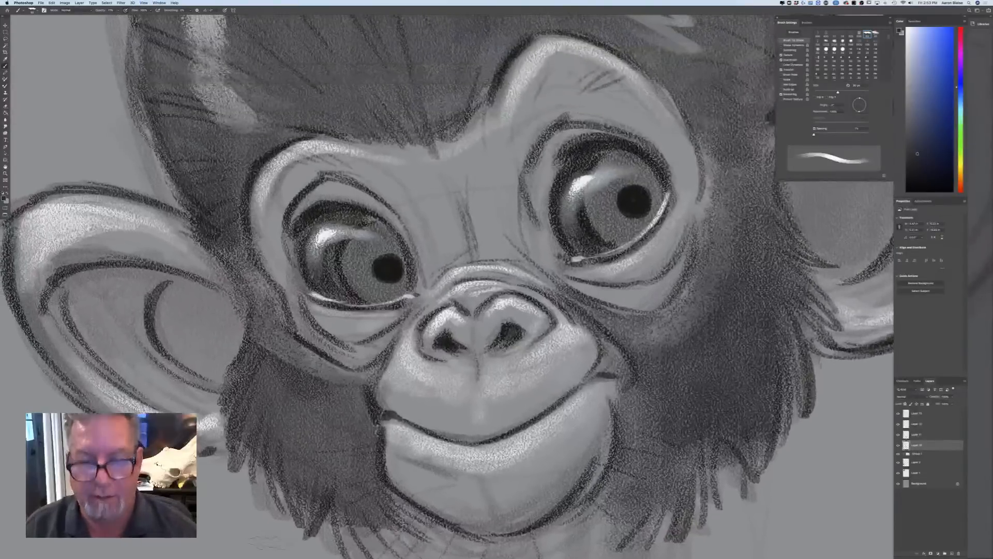
key("super+minus")
left_click_drag(262, 437, 231, 487)
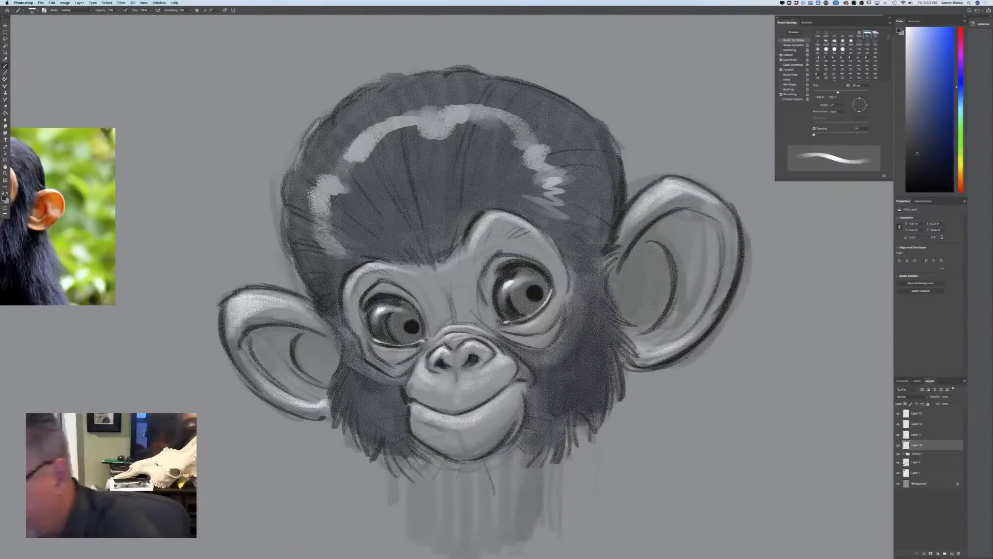
Move the young chimp reference photo closer to the baby chimp's head, above its smaller ear
left_click(915, 462)
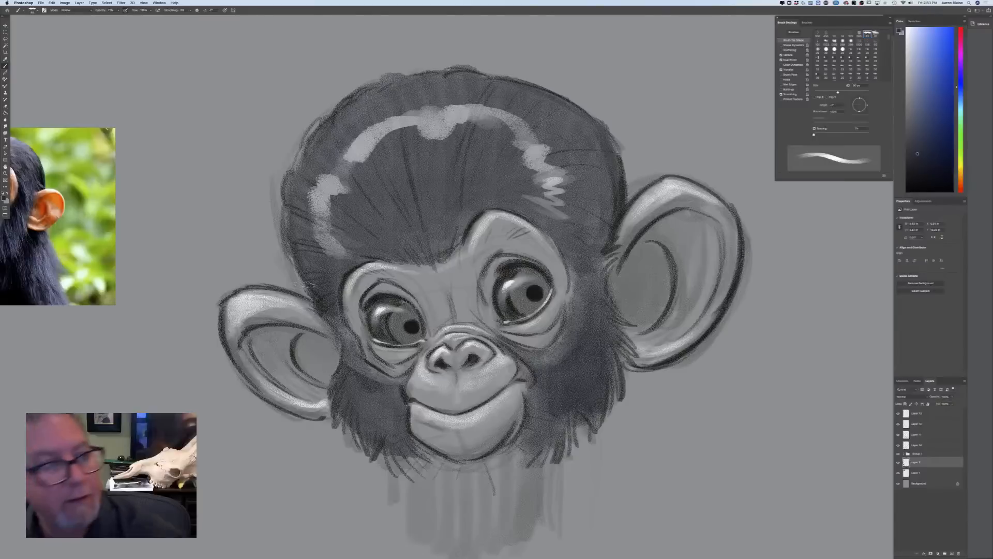
key("v")
left_click_drag(129, 206, 228, 153)
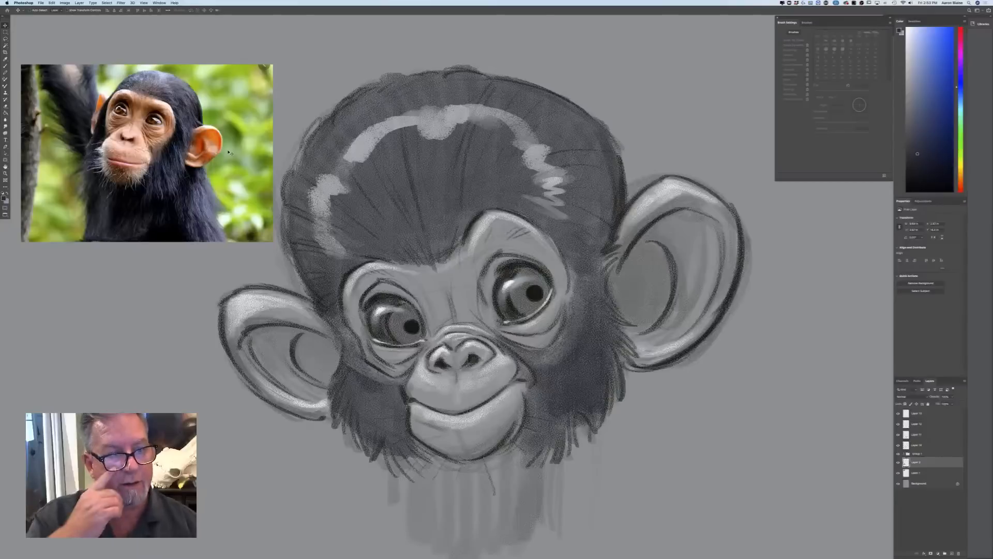
Compare the baby chimp head with its reference photo, and examine the adult chimp painting above it
key("super+minus")
key("super+minus")
key("super+minus")
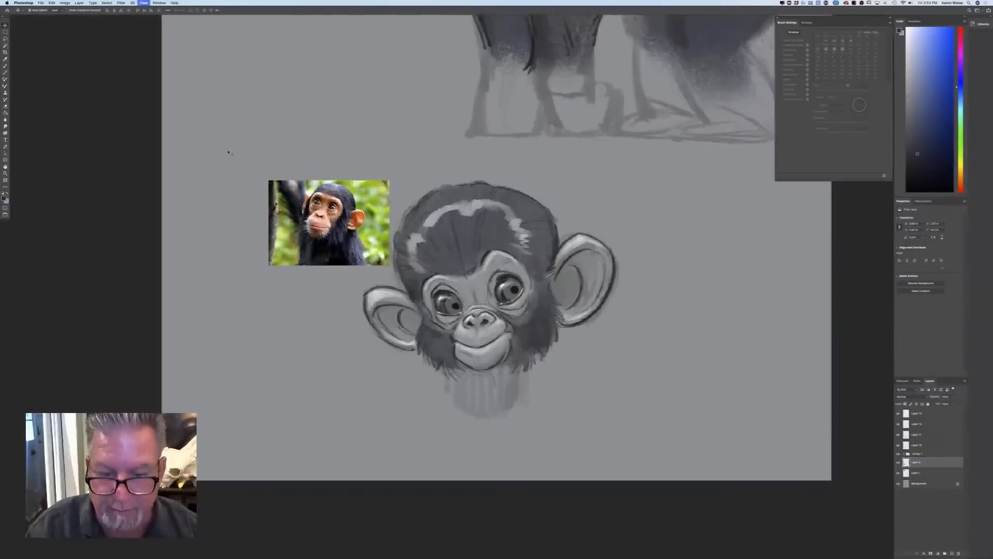
key("super+plus")
key("super+plus")
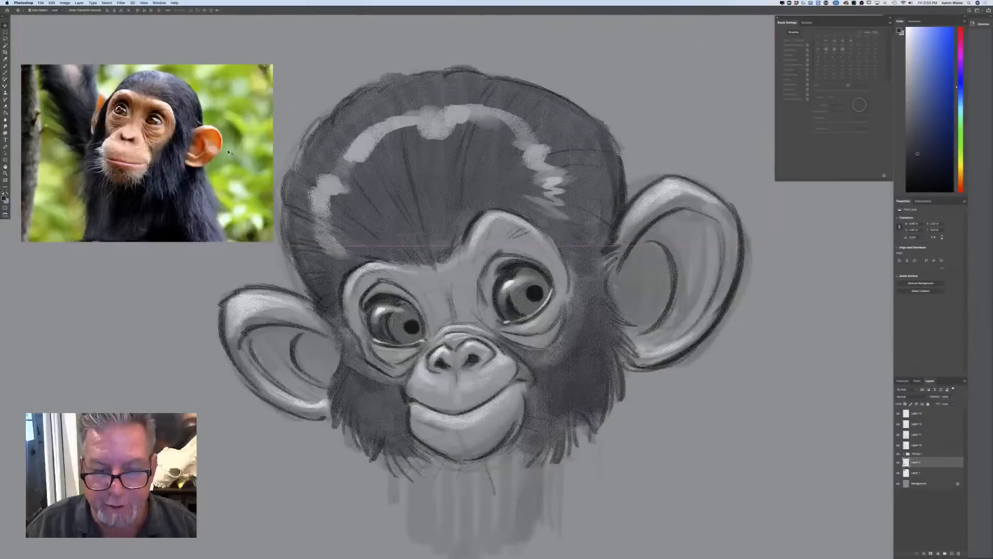
key("super+minus")
key("super+minus")
key("super+minus")
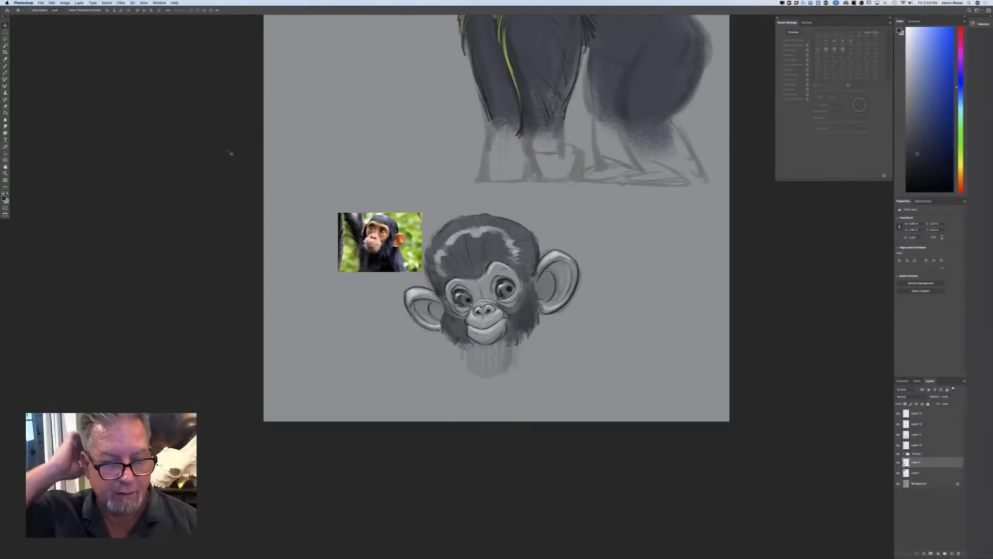
scroll(191, 253, "up", 10)
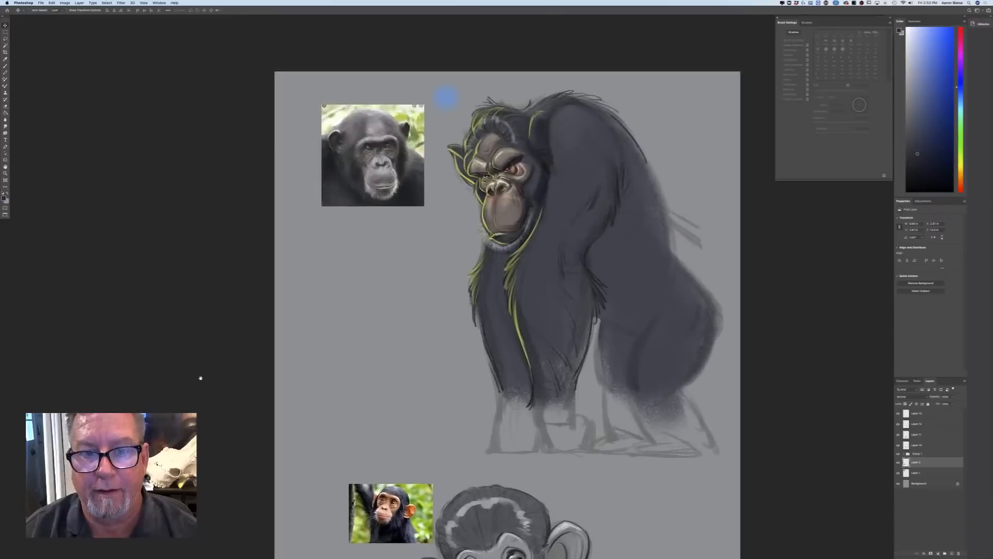
key("super+plus")
key("super+plus")
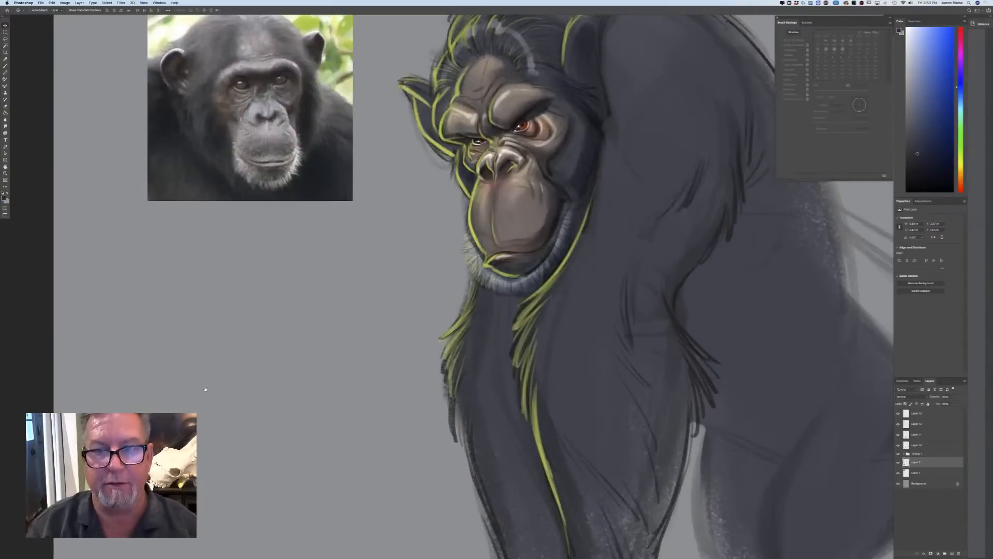
left_click_drag(205, 388, 280, 483)
Switch to the other open document with the red panda, walrus and badger sketches and show it in full-screen mode
key("super+plus")
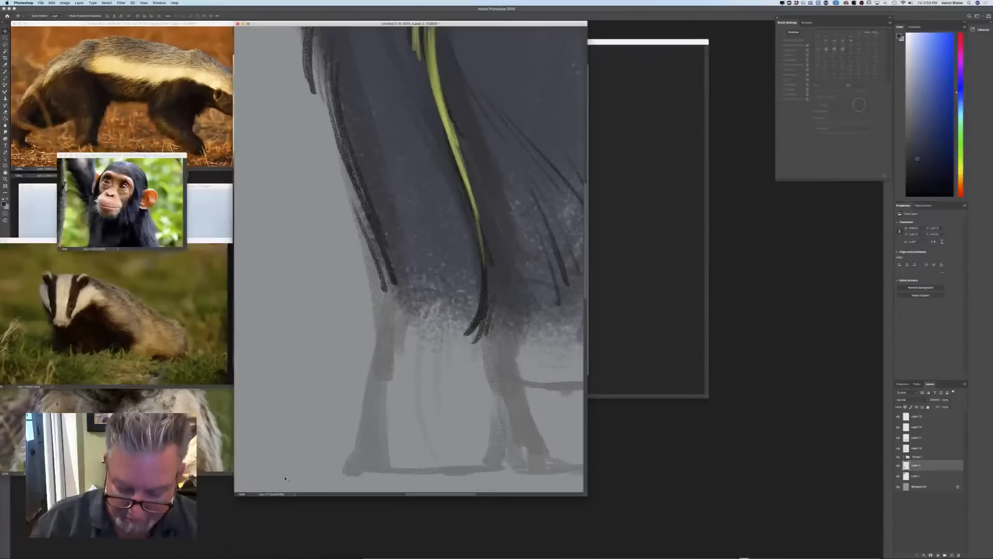
key("super+plus")
key("super+minus")
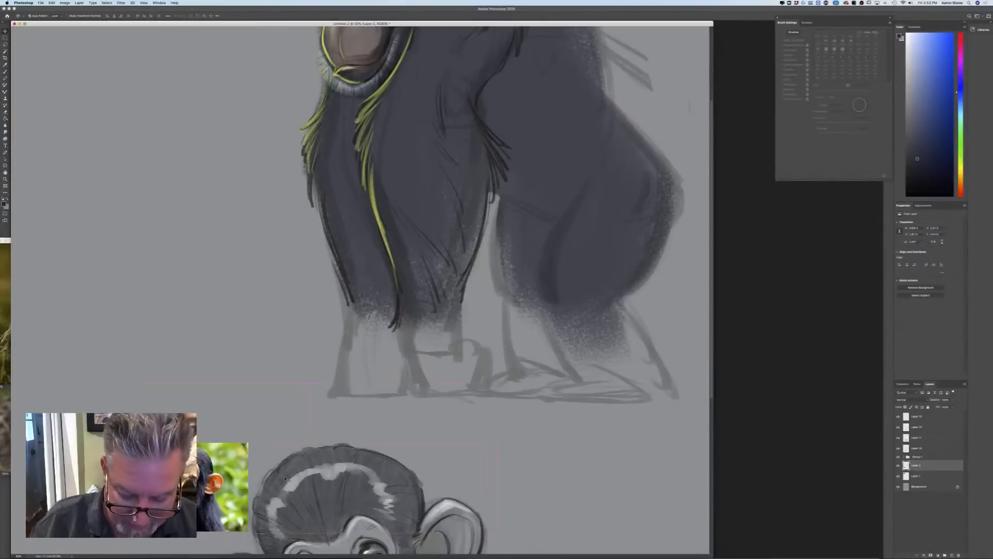
key("super+minus")
key("super+minus")
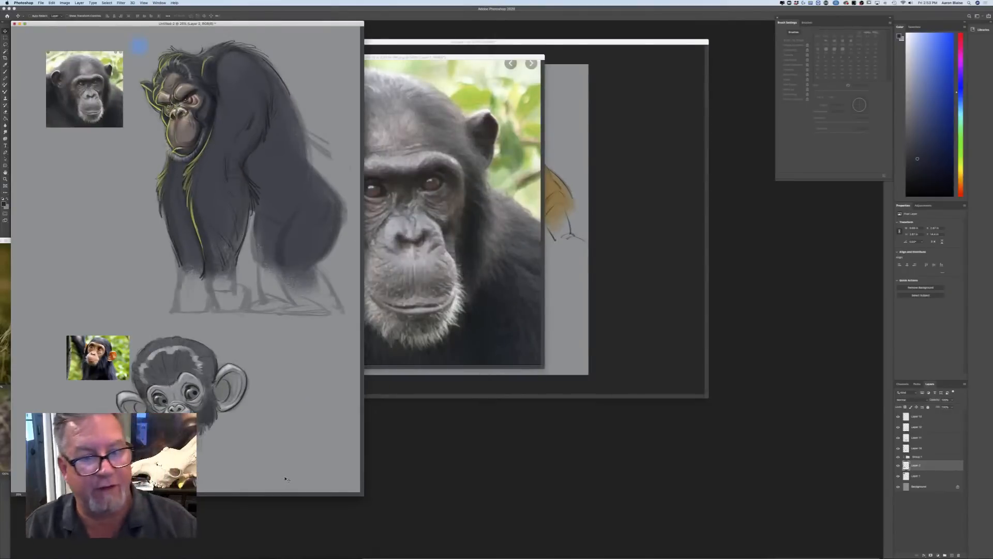
left_click(583, 276)
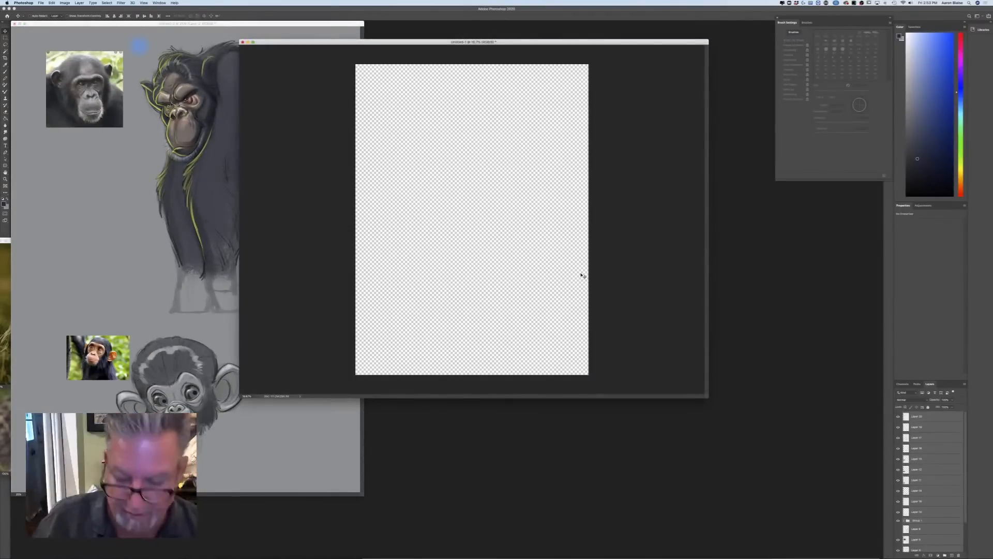
left_click_drag(351, 42, 362, 86)
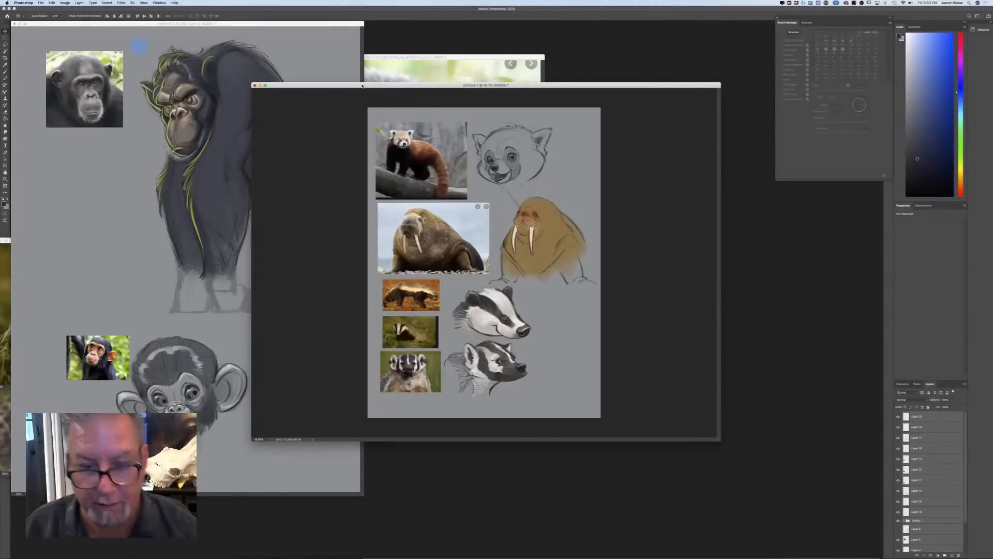
key("super+plus")
key("super+plus")
key("super+plus")
key("super+plus")
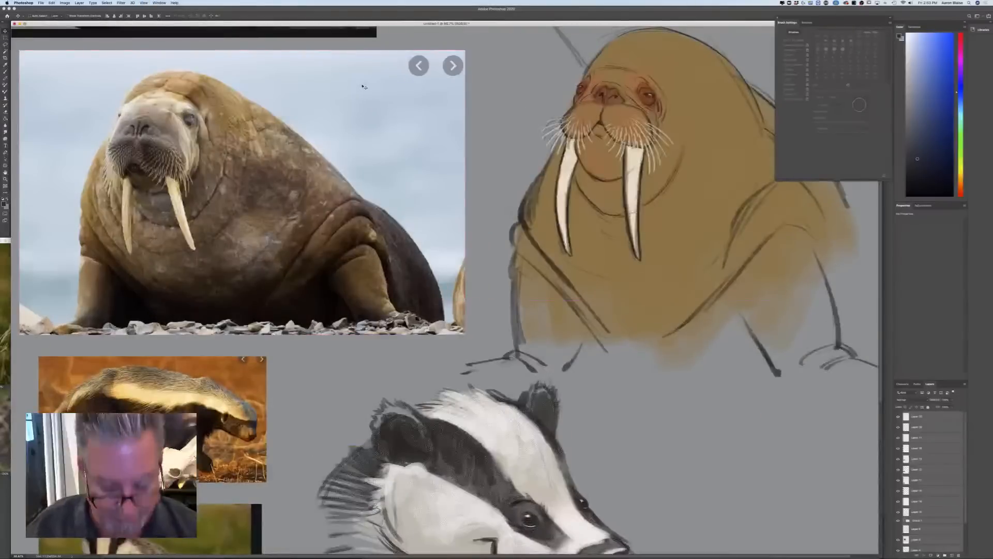
key("f")
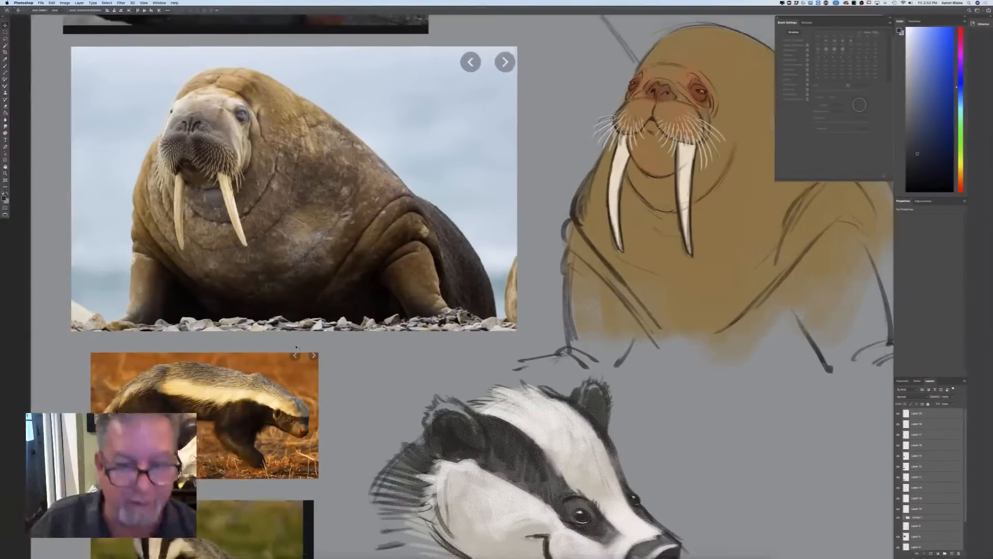
Add a new layer above all the existing ones for shading the walrus, and set its blend mode to Multiply
mouse_move(399, 272)
left_mouse_down()
mouse_move(339, 389)
mouse_move(310, 544)
left_mouse_up()
mouse_move(333, 433)
left_mouse_down()
mouse_move(345, 454)
mouse_move(364, 456)
left_mouse_up()
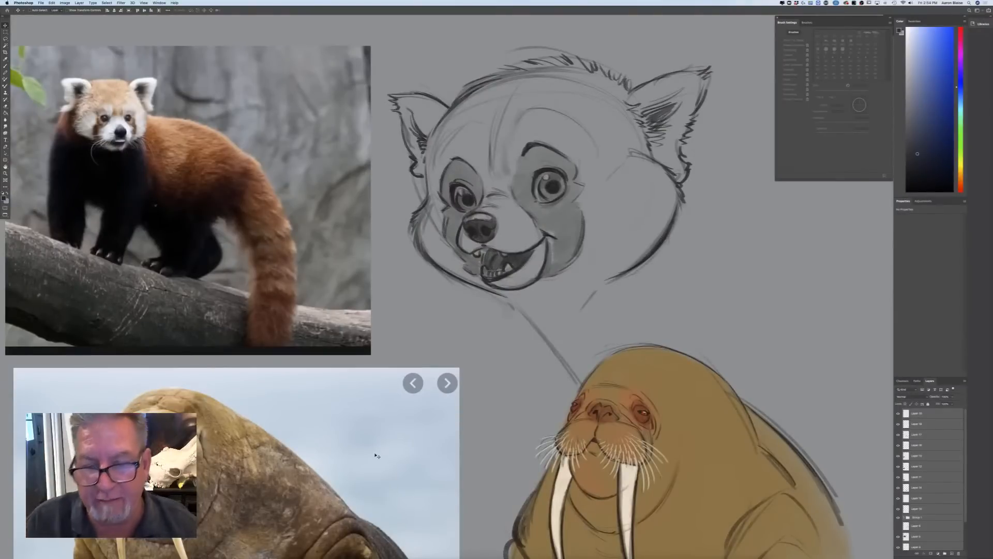
mouse_move(377, 456)
left_mouse_down()
mouse_move(385, 242)
mouse_move(396, 215)
left_mouse_up()
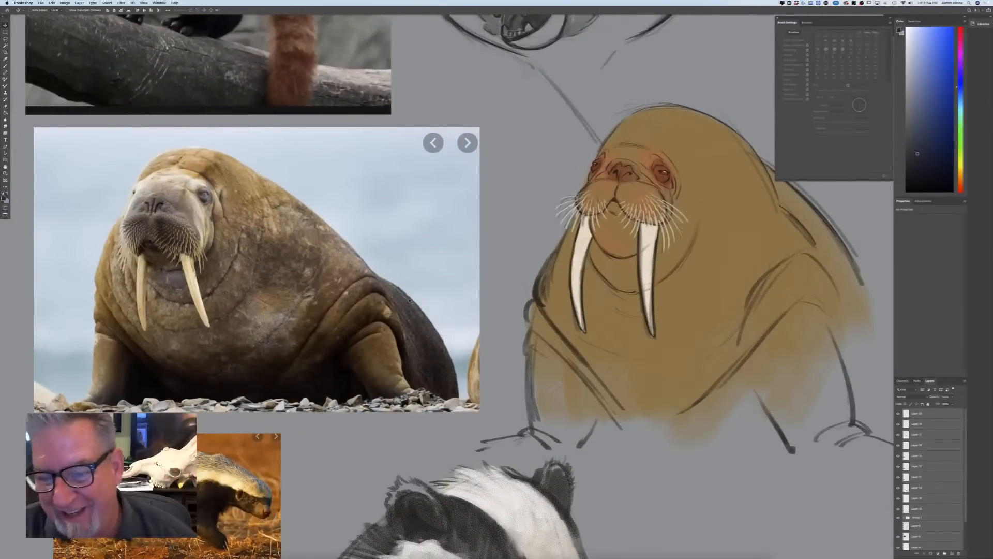
left_click(918, 413)
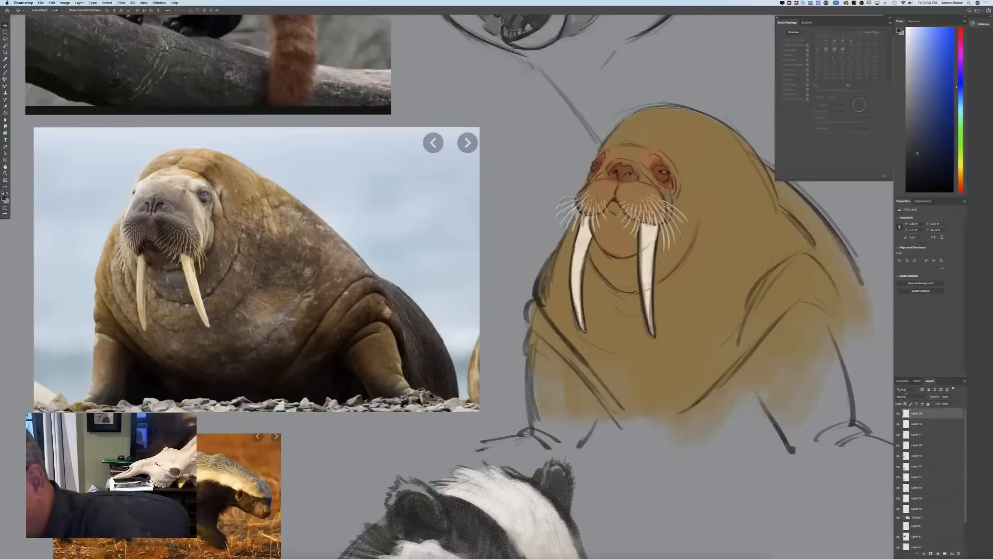
left_click(951, 552)
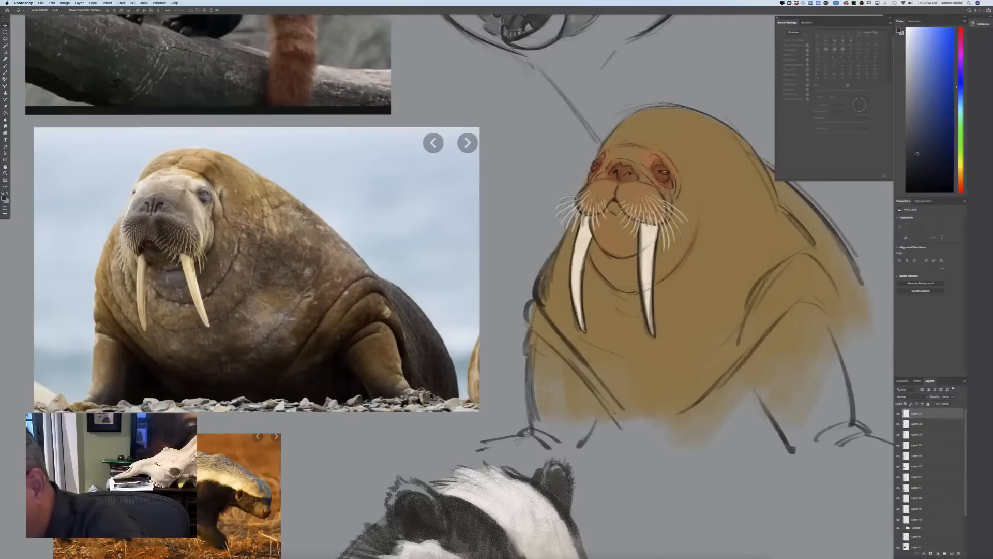
left_click(905, 396)
left_click(903, 412)
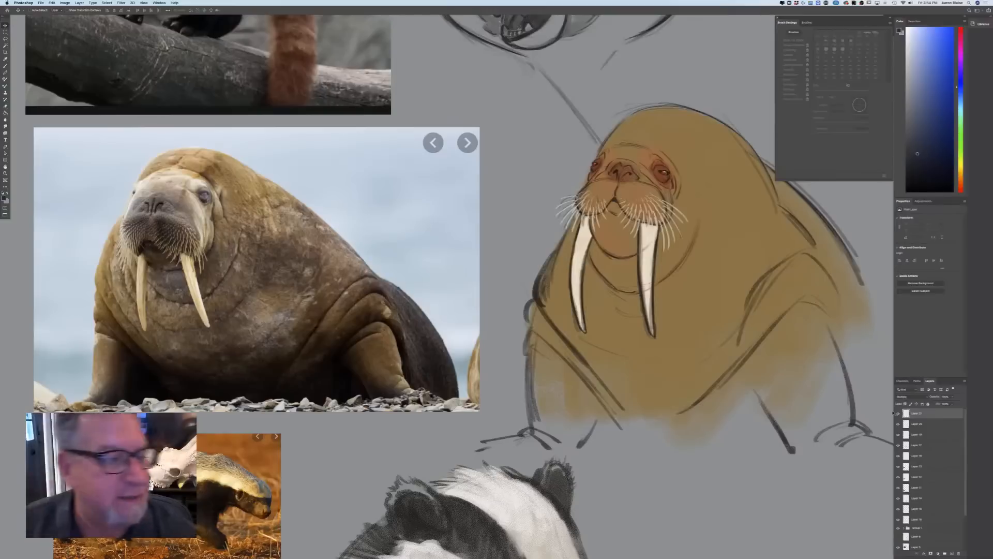
Set the foreground colour to a muted warm grey for the walrus's shadows
left_click(4, 199)
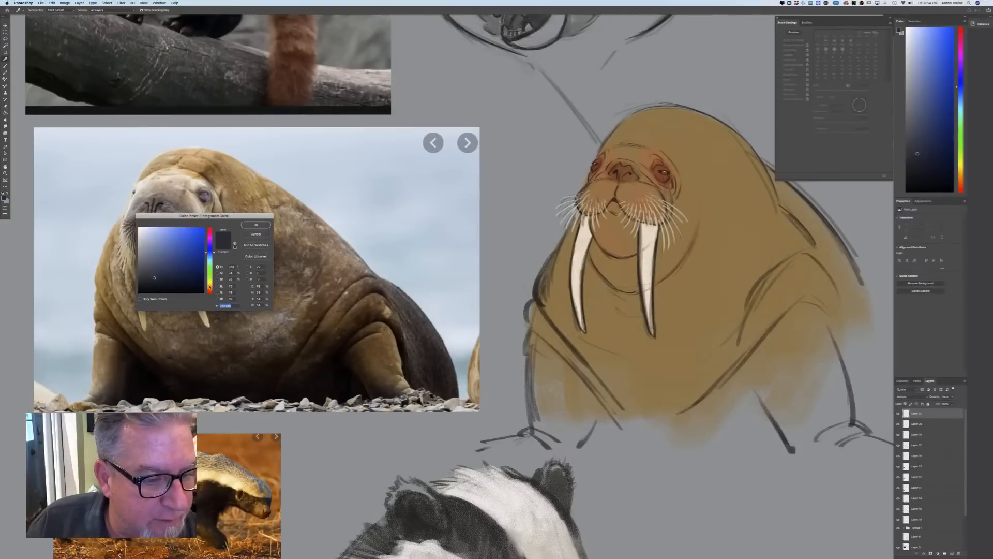
left_click(209, 286)
left_click(149, 250)
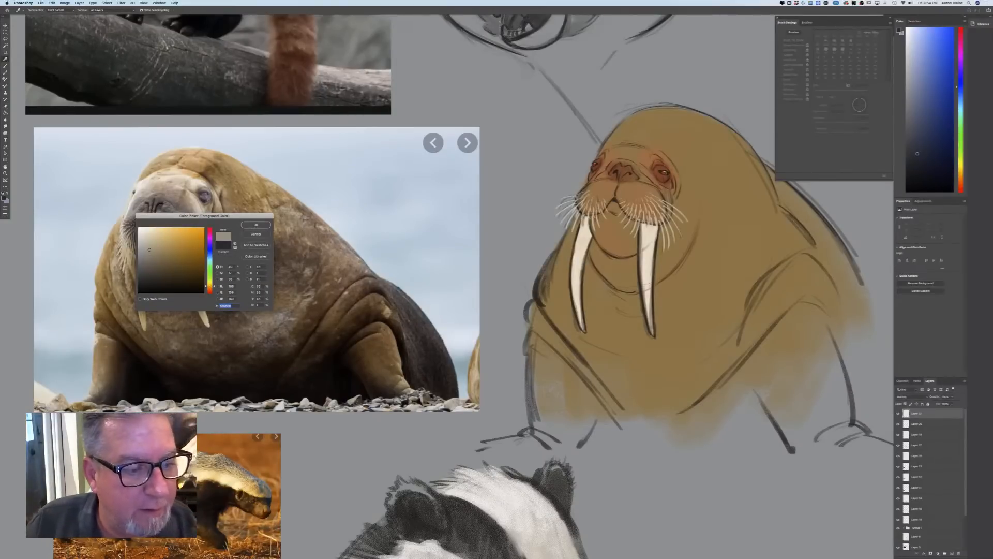
left_click(150, 255)
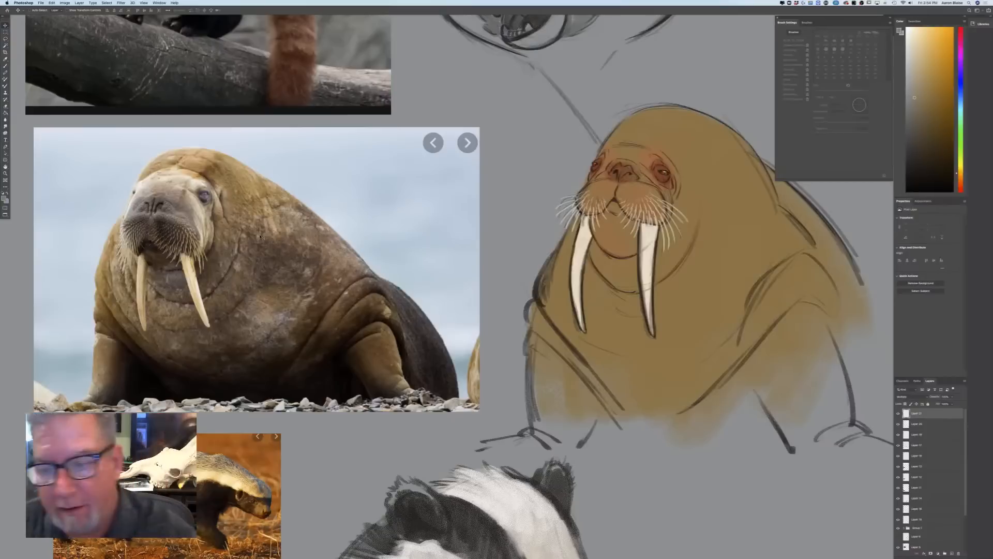
Choose a soft-edged brush and reduce it to a small size suited to shading the walrus's face
left_click(6, 65)
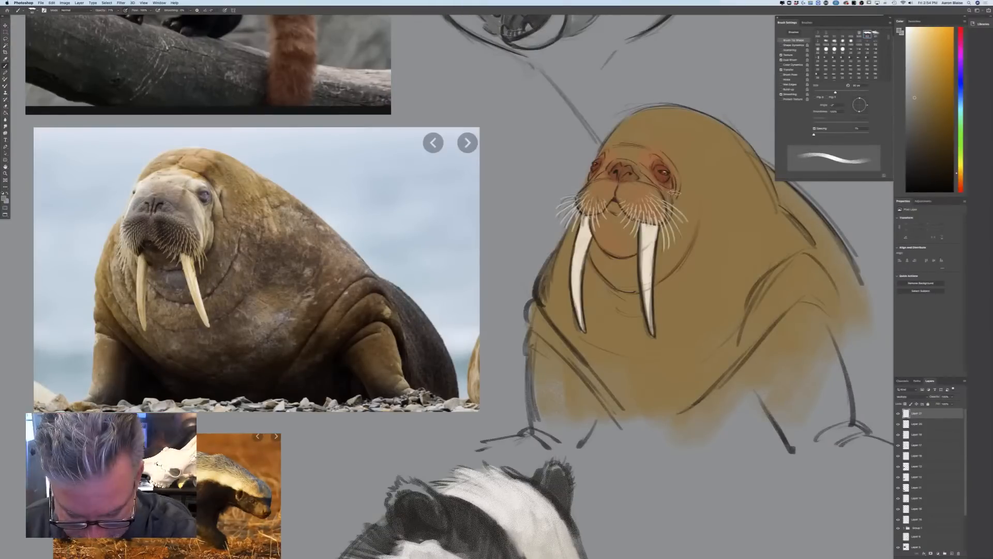
key("bracketleft")
key("super+equal")
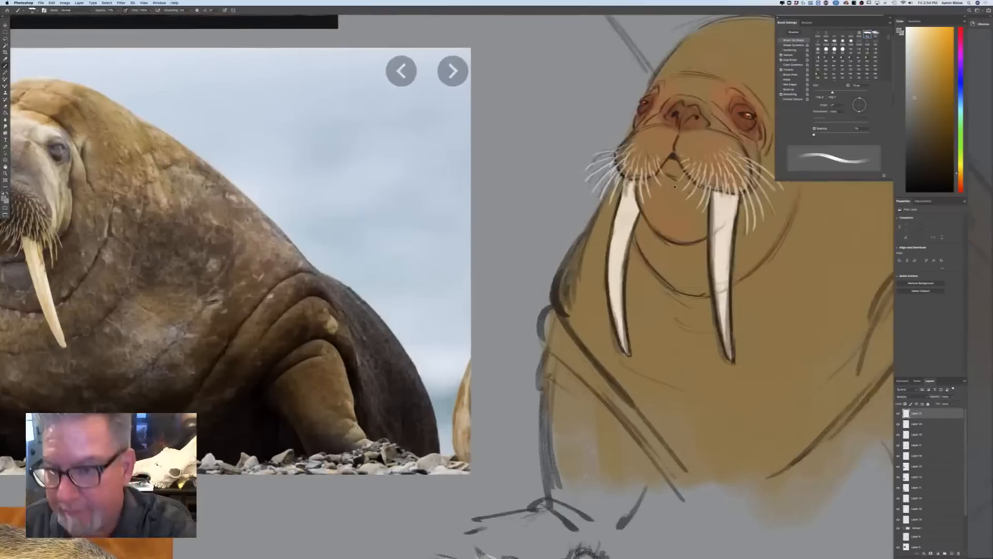
left_click_drag(531, 221, 364, 270)
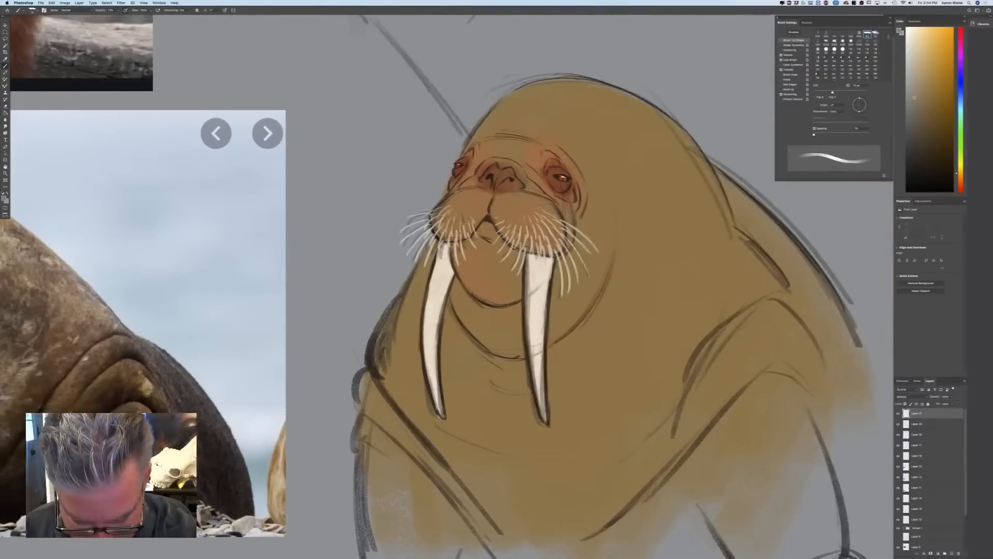
key("bracketleft")
key("bracketleft")
left_click_drag(567, 183, 574, 201)
key("bracketleft")
key("bracketleft")
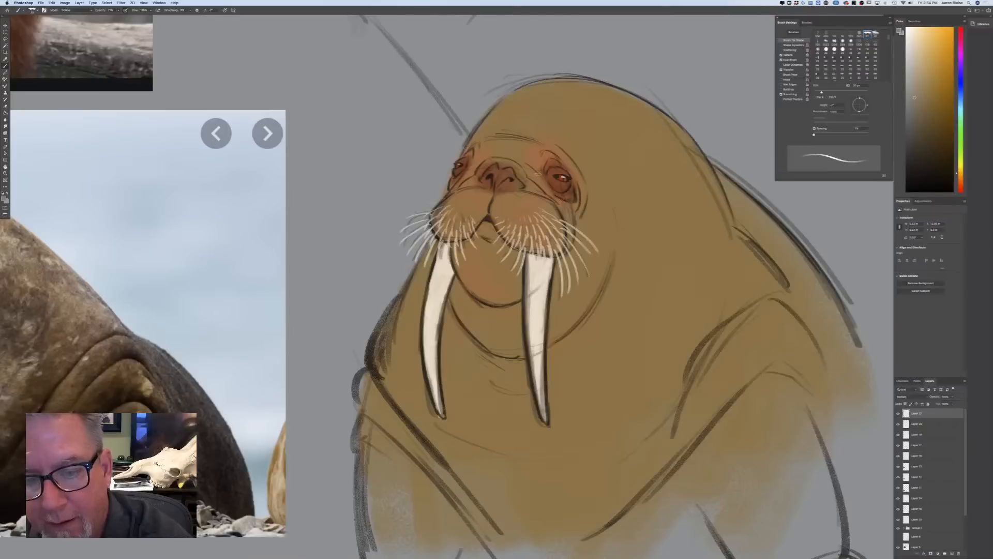
left_click(32, 10)
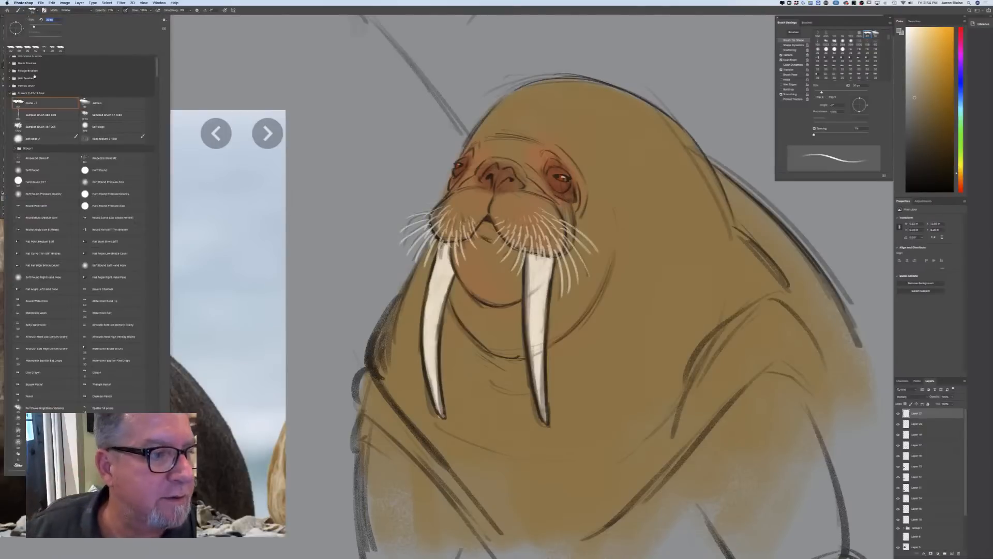
left_click(92, 131)
left_click_drag(563, 195, 575, 206)
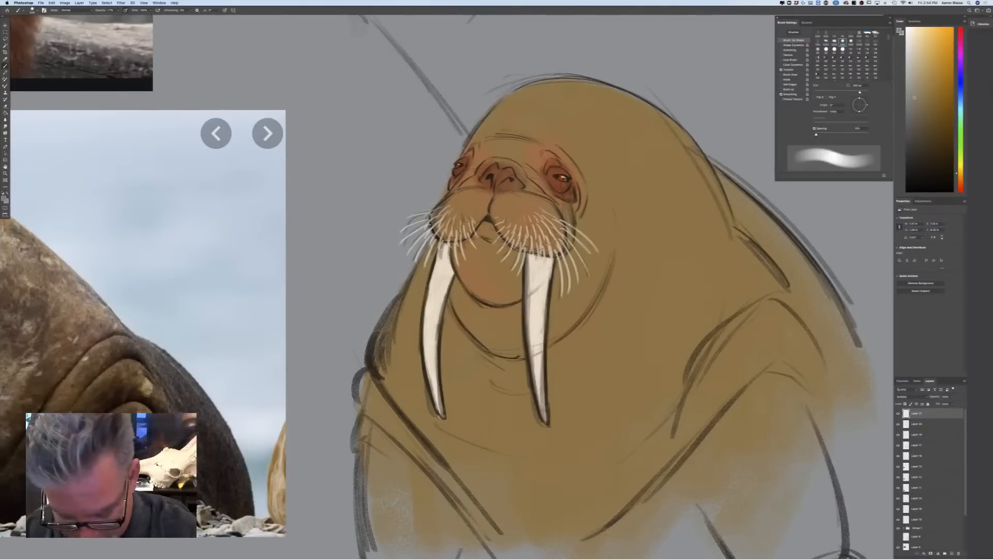
key("bracketleft")
key("bracketleft")
key("bracketleft")
key("bracketleft")
key("bracketleft")
key("bracketleft")
key("bracketleft")
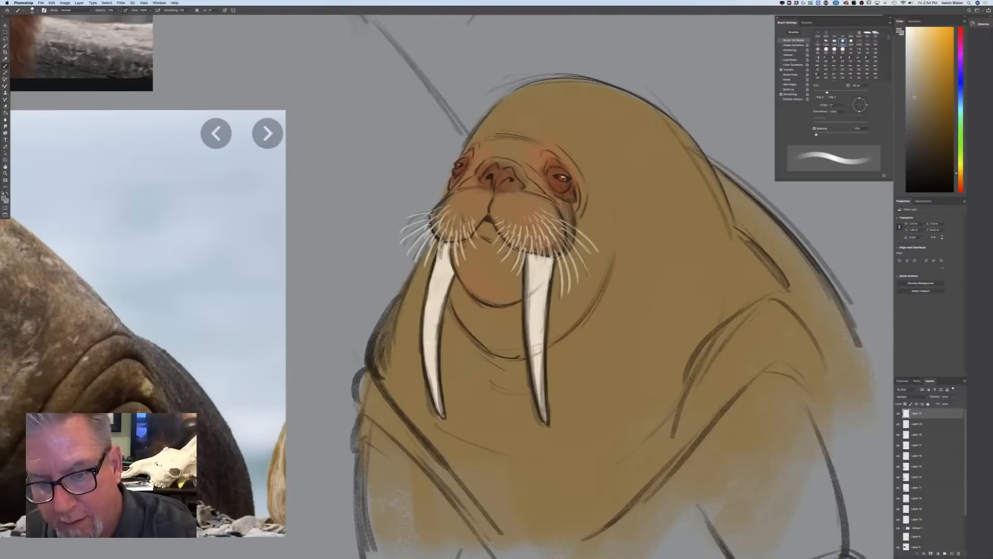
Shade the upper part of the walrus's nearer tusk, the chin beneath the muzzle, and the jaw and throat fold around it
mouse_move(528, 272)
left_mouse_down()
mouse_move(548, 282)
mouse_move(549, 262)
mouse_move(528, 257)
mouse_move(541, 280)
mouse_move(543, 258)
mouse_move(541, 354)
left_mouse_up()
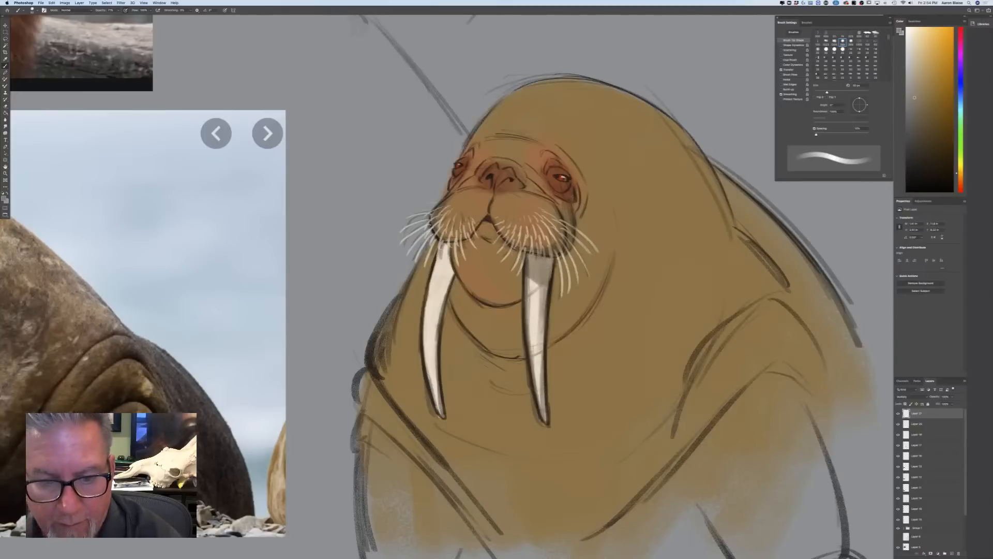
mouse_move(495, 227)
left_mouse_down()
mouse_move(514, 253)
mouse_move(486, 222)
mouse_move(510, 289)
mouse_move(497, 298)
mouse_move(476, 269)
mouse_move(477, 289)
mouse_move(496, 293)
left_mouse_up()
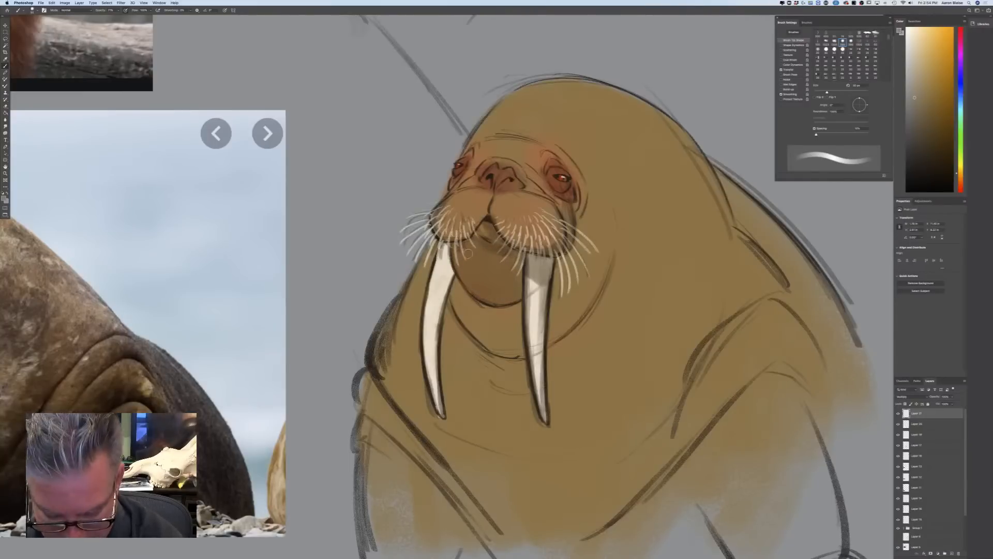
key("bracketright")
key("bracketright")
key("bracketright")
key("bracketright")
mouse_move(457, 255)
left_mouse_down()
mouse_move(500, 298)
mouse_move(514, 291)
left_mouse_up()
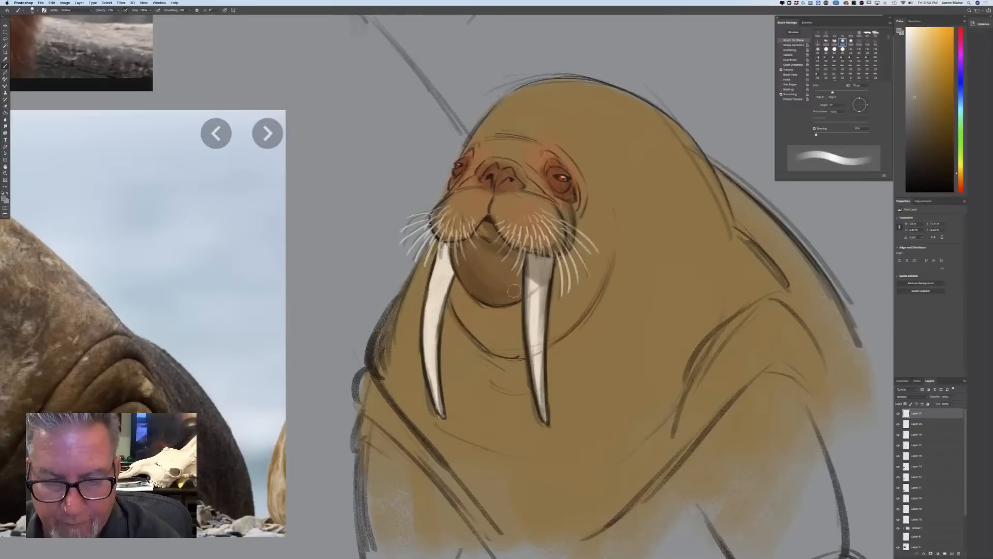
left_click_drag(464, 234, 479, 222)
mouse_move(578, 211)
left_mouse_down()
mouse_move(585, 263)
mouse_move(553, 342)
left_mouse_up()
mouse_move(561, 265)
left_mouse_down()
mouse_move(571, 328)
mouse_move(505, 332)
mouse_move(453, 298)
left_mouse_up()
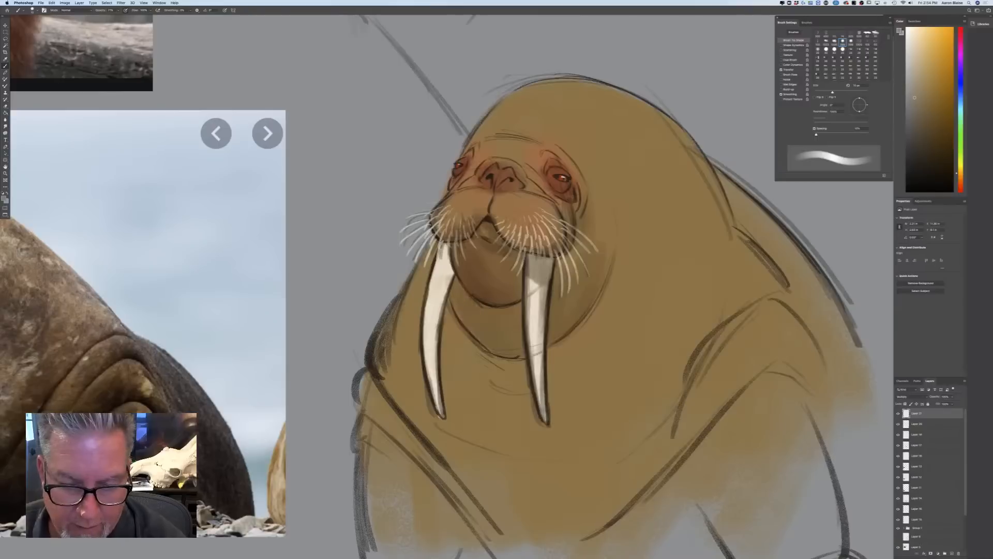
Enlarge the brush and paint the shadow cast on the chest below the chin, beside and between the tusks
left_click_drag(567, 329, 568, 422)
key("]")
key("]")
key("]")
key("]")
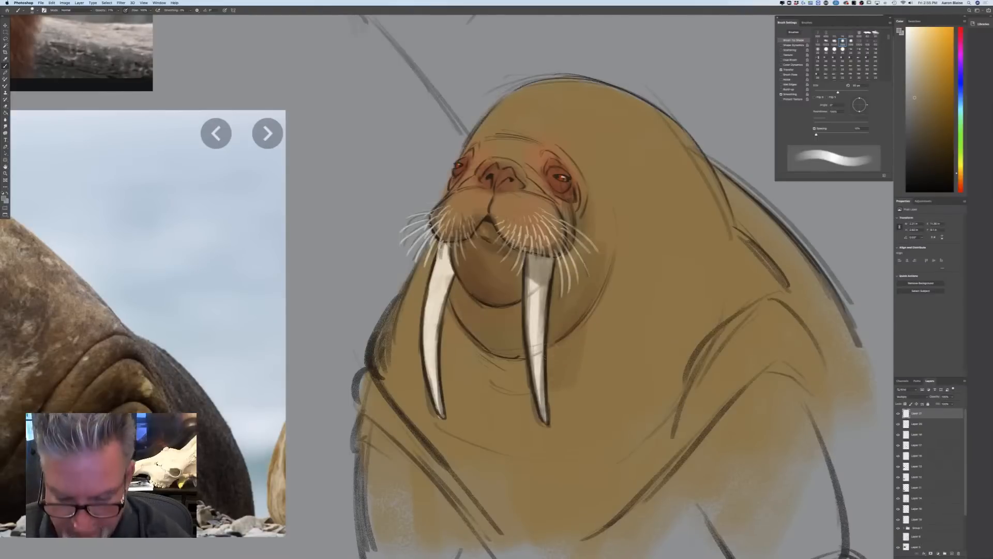
left_click_drag(564, 327, 580, 414)
left_click_drag(572, 319, 601, 361)
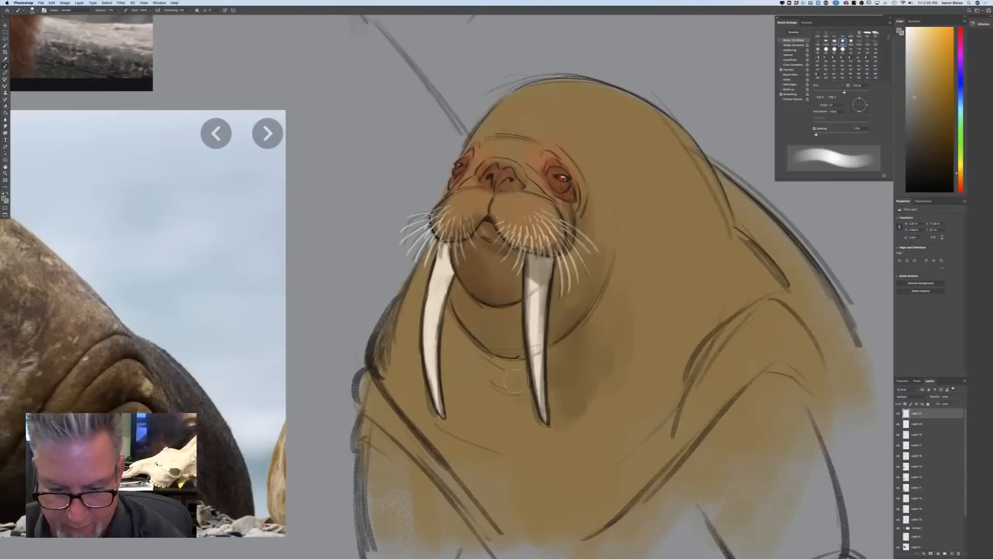
mouse_move(516, 381)
left_mouse_down()
mouse_move(486, 345)
mouse_move(456, 390)
left_mouse_up()
left_click_drag(454, 326, 460, 398)
Shade the neck behind the walrus's cheek and extend the soft shadow down across the chest toward the shoulder
left_click_drag(601, 314, 610, 178)
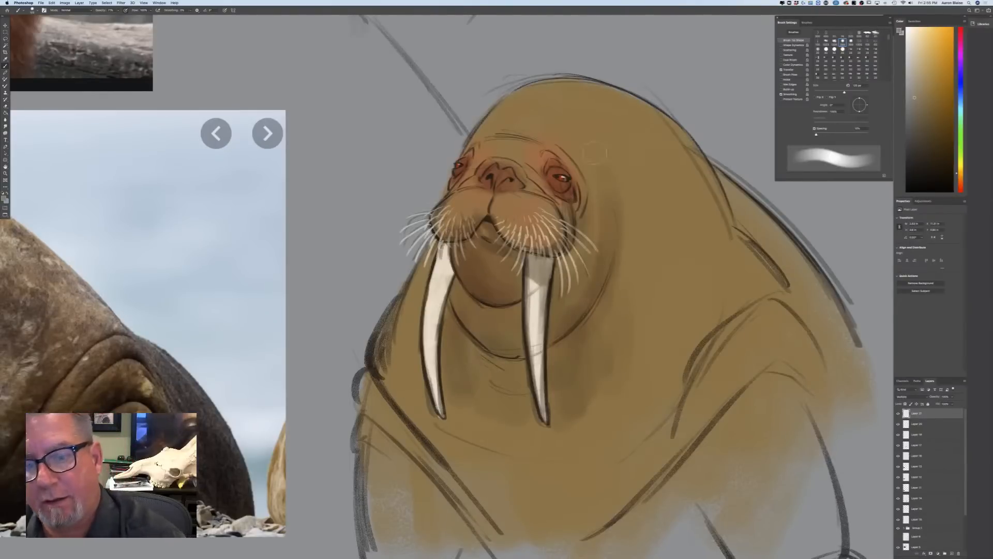
mouse_move(624, 233)
left_mouse_down()
mouse_move(606, 318)
mouse_move(673, 329)
mouse_move(642, 422)
mouse_move(608, 442)
left_mouse_up()
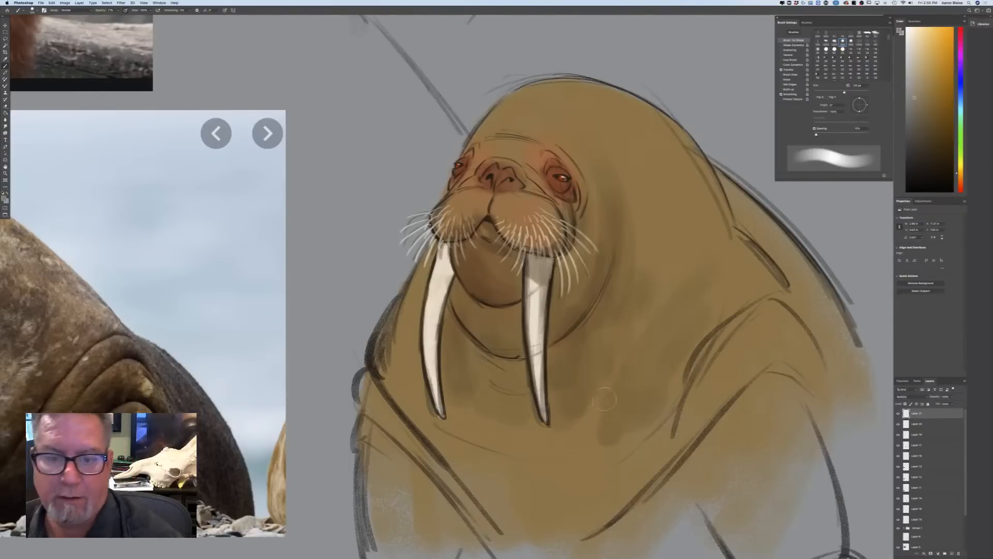
left_click_drag(604, 399, 573, 443)
left_click_drag(412, 300, 410, 356)
left_click_drag(452, 329, 456, 403)
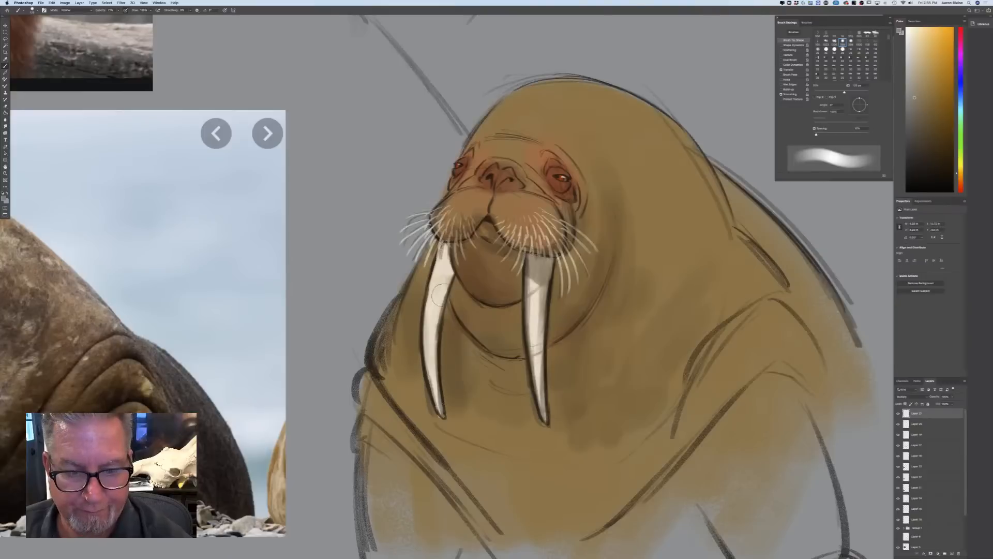
Shade the walrus's farther tusk with a smaller brush, from its root under the whiskers down toward the tip
key("p")
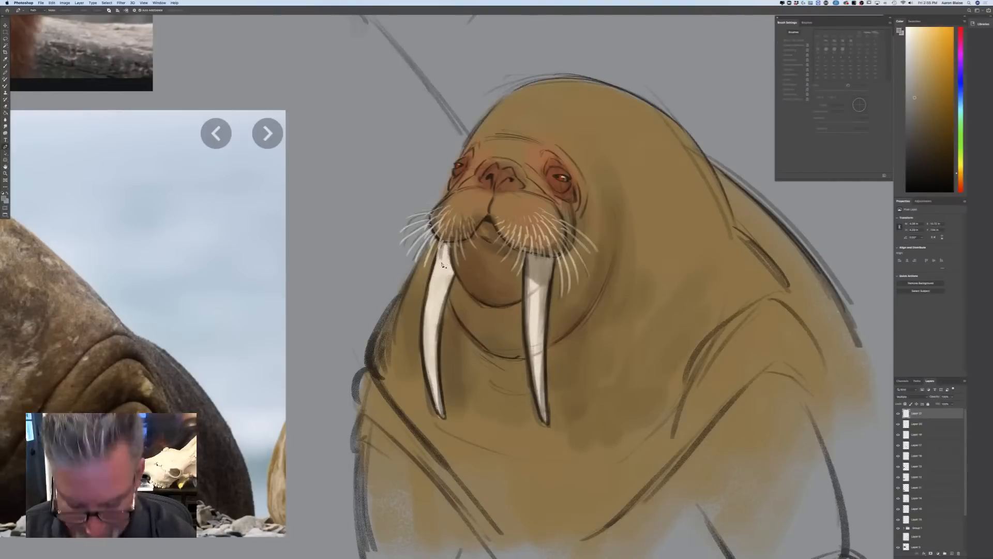
key("b")
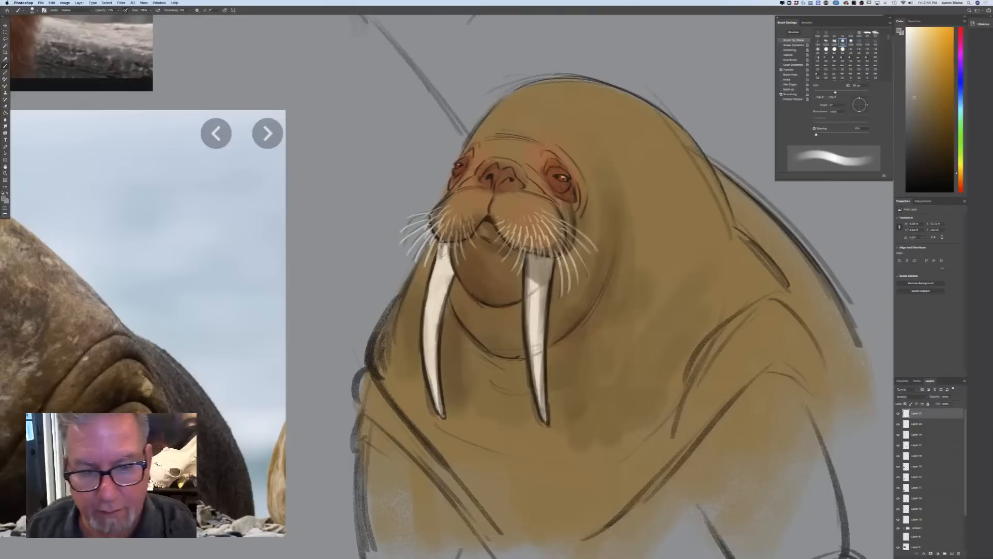
key("bracketleft")
key("bracketleft")
left_click_drag(445, 249, 449, 296)
left_click_drag(447, 282, 439, 316)
key("bracketright")
key("bracketright")
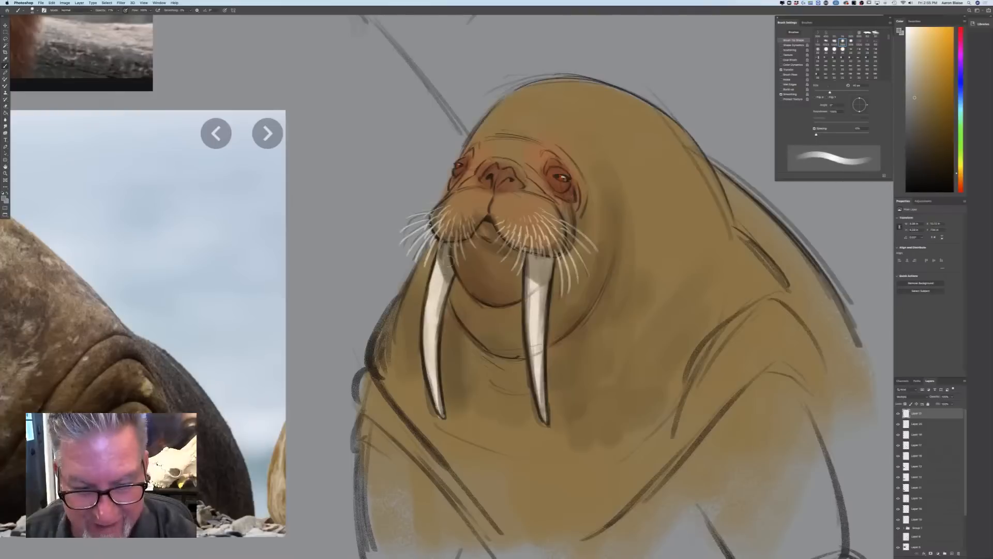
left_click_drag(443, 275, 434, 370)
left_click_drag(439, 332, 434, 404)
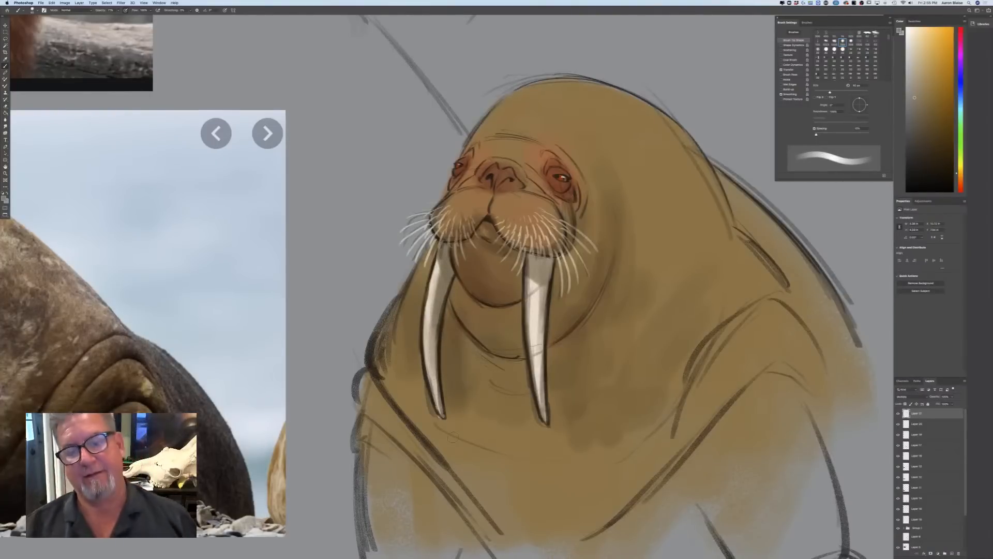
Darken the mouth, the cleft between the whisker pads and the bridge above the nose
left_click_drag(490, 217, 506, 234)
left_click_drag(492, 197, 476, 221)
left_click_drag(517, 156, 485, 164)
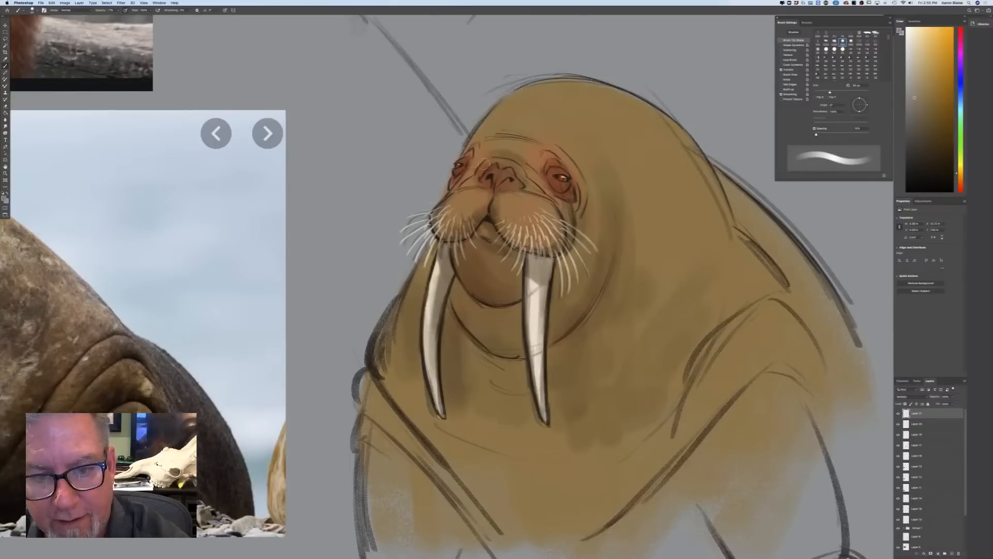
Shade both of the walrus's eyes and the skin between the nearer eye and the nose with fine strokes
left_click_drag(568, 188, 554, 187)
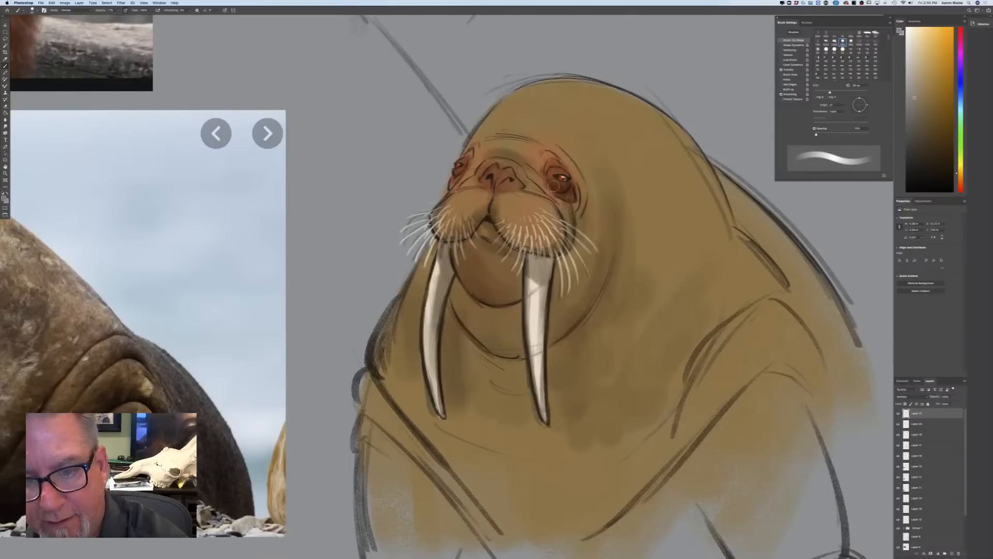
key("bracketleft")
key("bracketleft")
key("bracketleft")
key("bracketleft")
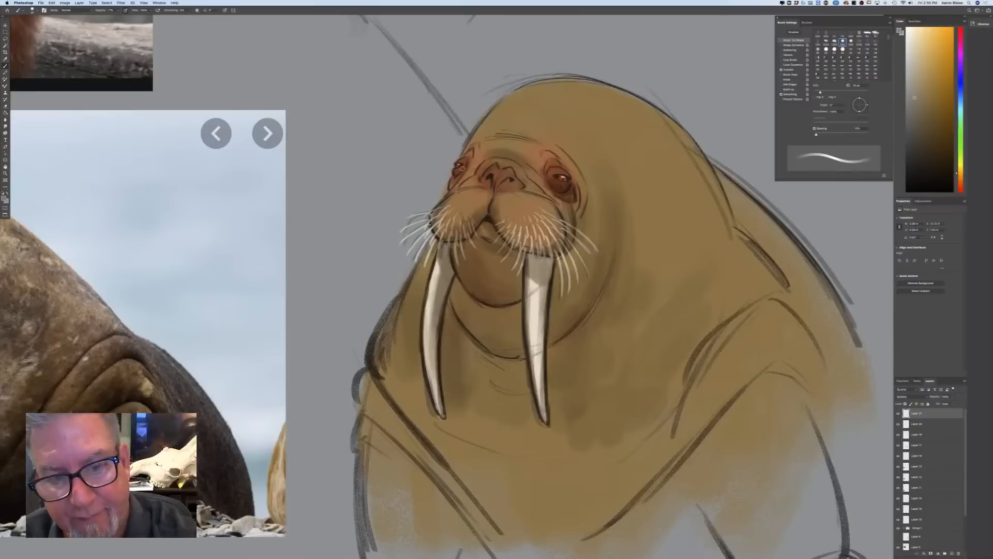
left_click_drag(456, 171, 460, 166)
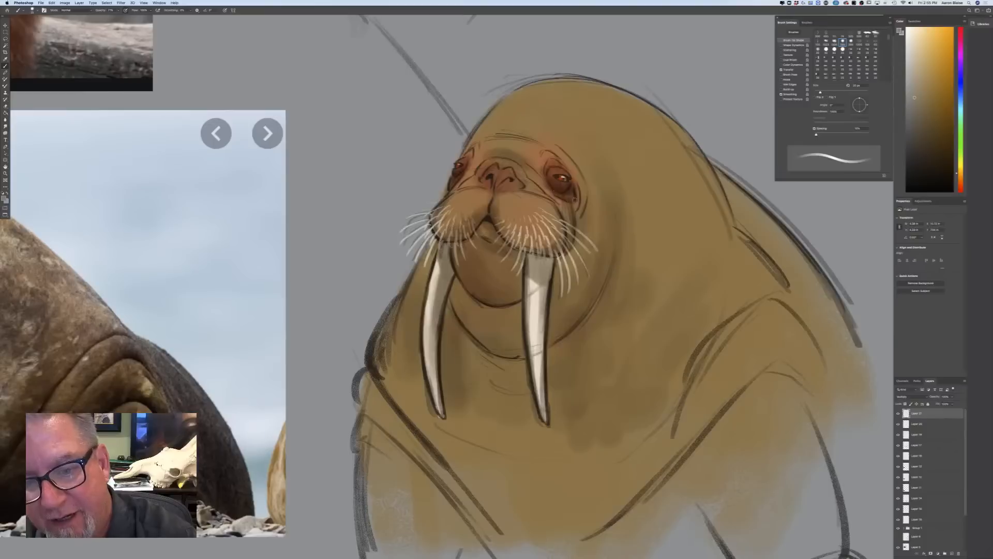
left_click_drag(553, 197, 523, 168)
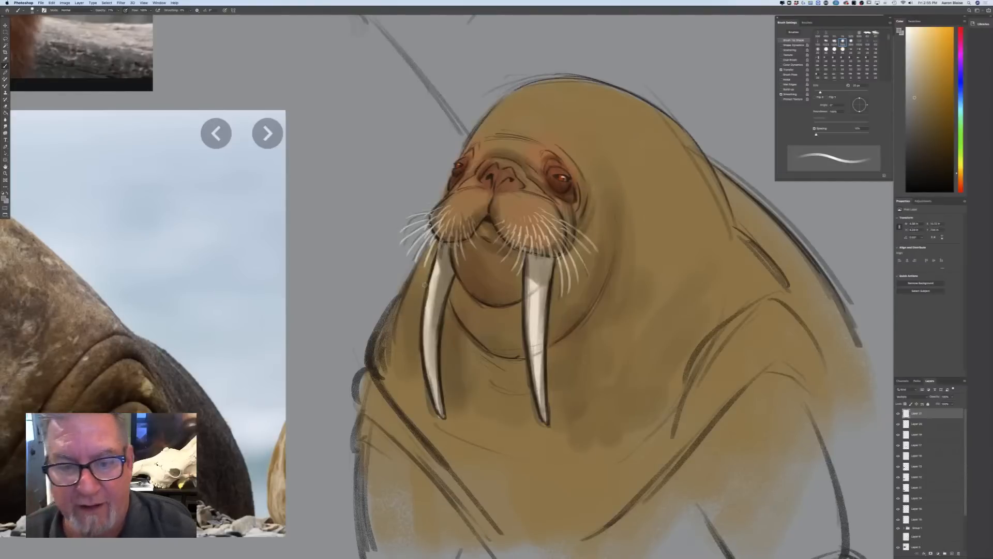
Enlarge the brush slightly and shade the forehead crease above the walrus's nose
key("bracketright")
key("bracketright")
key("bracketright")
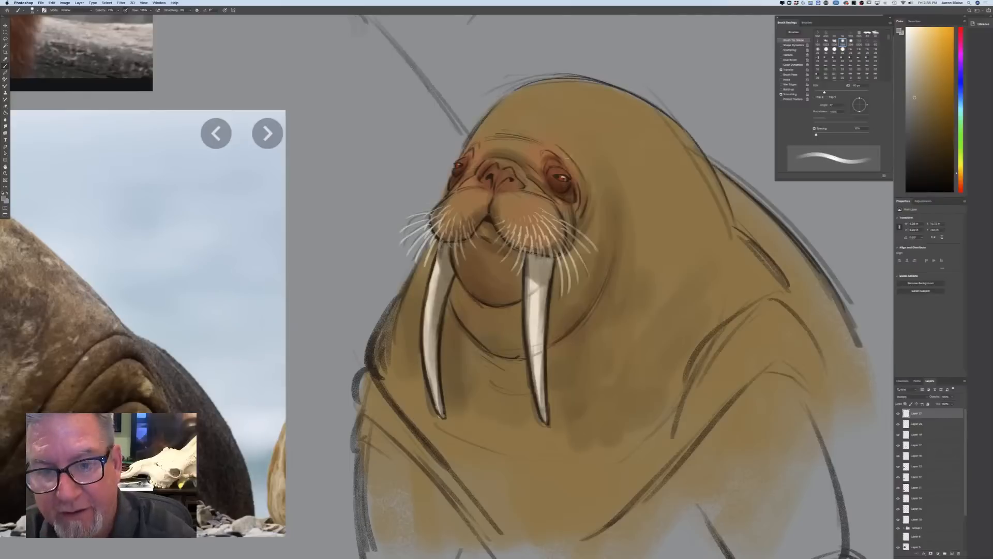
mouse_move(517, 130)
left_mouse_down()
mouse_move(541, 137)
mouse_move(532, 140)
left_mouse_up()
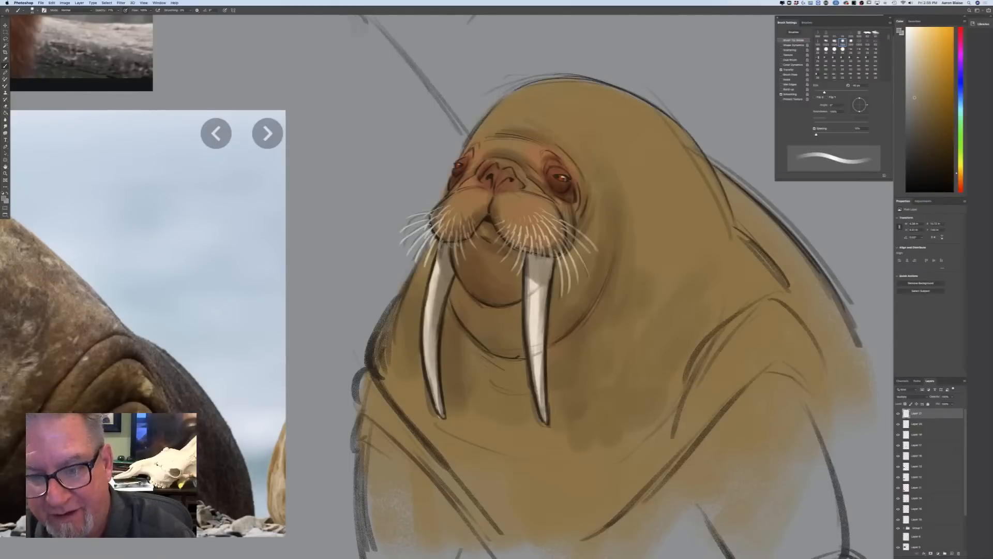
Enlarge the brush and shade the walrus's cheek fold from beside the nearer tusk up to the eye, plus the chin between the tusks
key("bracketright")
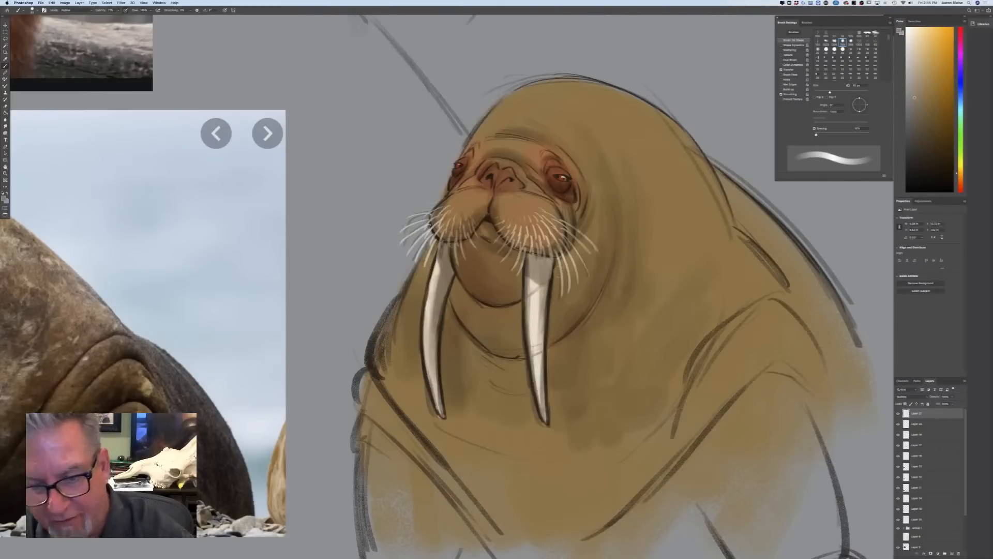
mouse_move(559, 261)
left_mouse_down()
mouse_move(568, 329)
mouse_move(600, 207)
mouse_move(582, 164)
left_mouse_up()
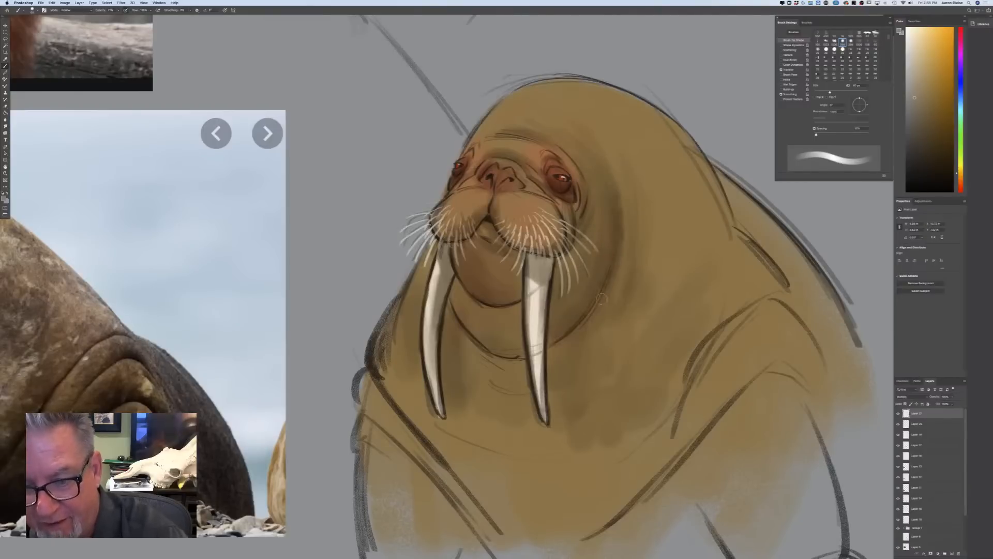
mouse_move(520, 263)
left_mouse_down()
mouse_move(507, 251)
mouse_move(502, 280)
mouse_move(467, 262)
left_mouse_up()
mouse_move(514, 315)
left_mouse_down()
mouse_move(488, 344)
mouse_move(471, 292)
mouse_move(470, 322)
mouse_move(457, 291)
left_mouse_up()
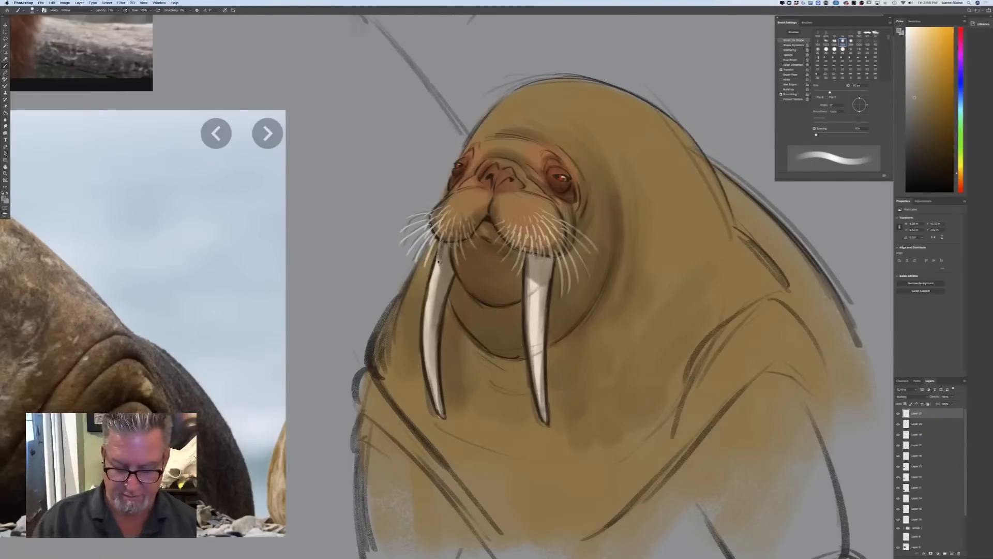
key("super+minus")
key("super+minus")
key("super+minus")
key("super+plus")
key("super+plus")
key("super+plus")
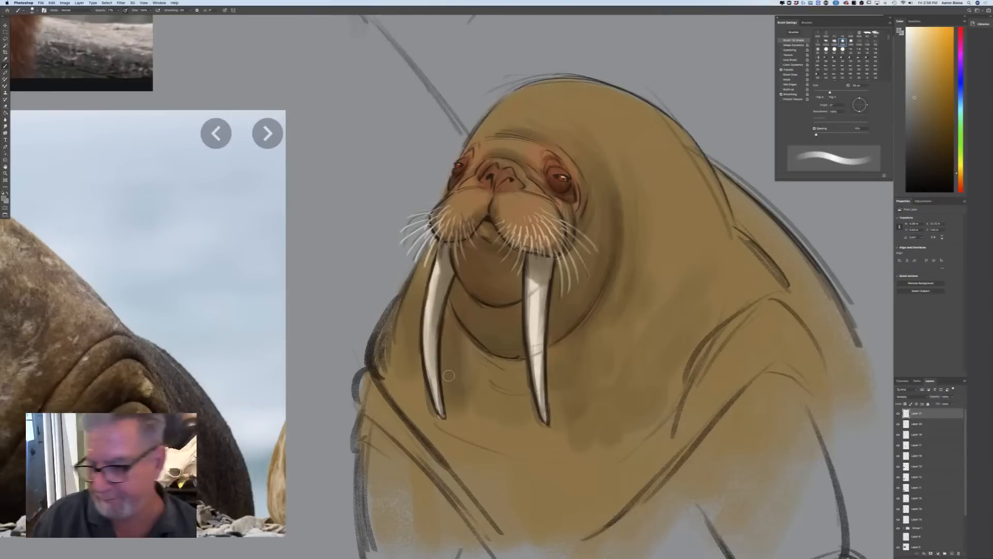
Add a new layer in Overlay blending mode and choose a light tan foreground colour for highlights
left_click(952, 552)
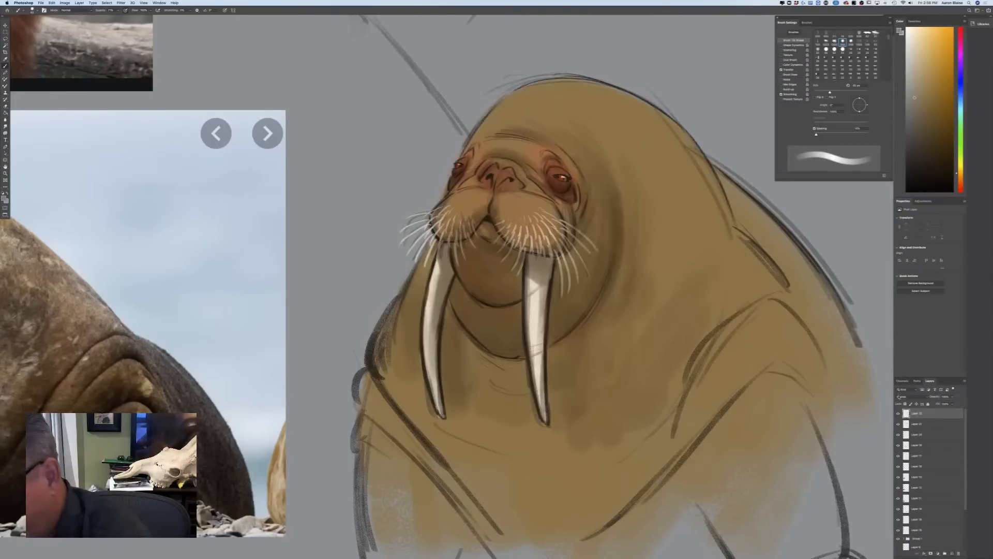
left_click(903, 397)
left_click(897, 453)
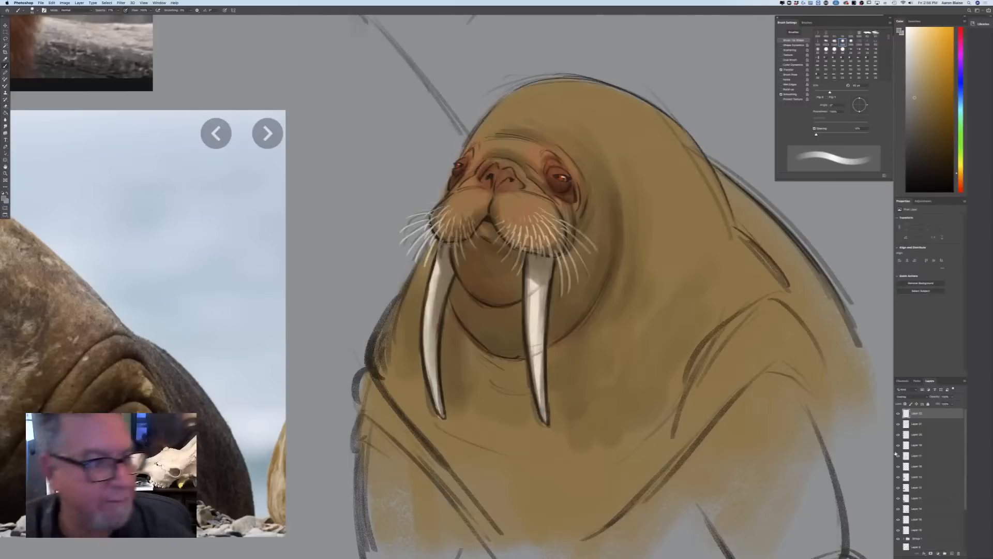
left_click(4, 199)
left_click(159, 237)
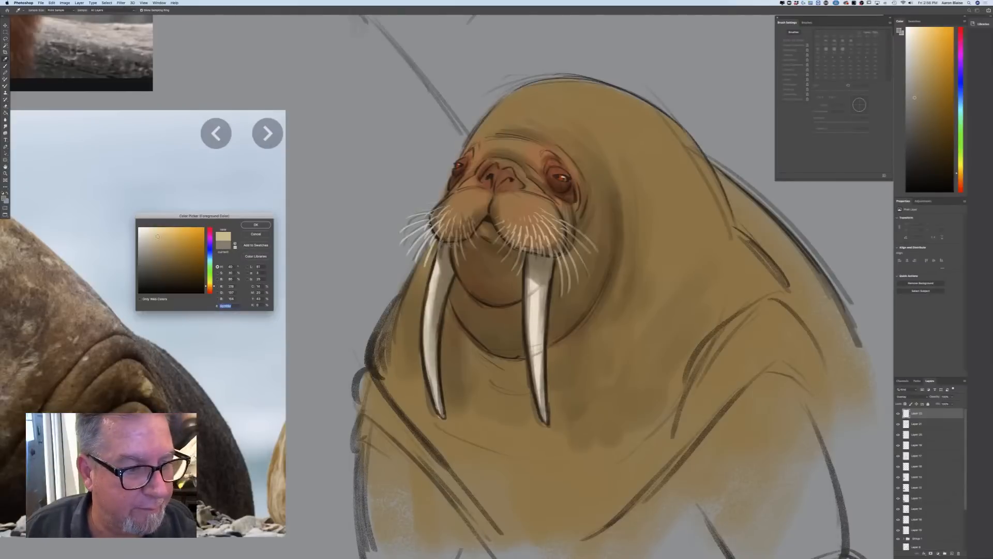
left_click(255, 225)
Highlight the upper part of both whisker pads, switching to a paler, less saturated tan after the nearer one
key("b")
mouse_move(505, 194)
left_mouse_down()
mouse_move(522, 200)
mouse_move(505, 218)
left_mouse_up()
left_click(4, 199)
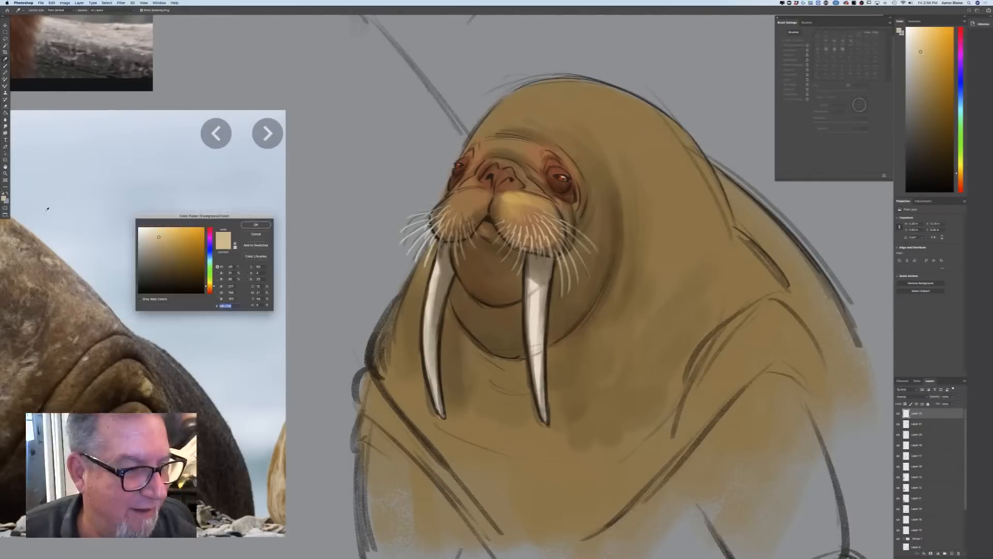
left_click(150, 236)
left_click(255, 225)
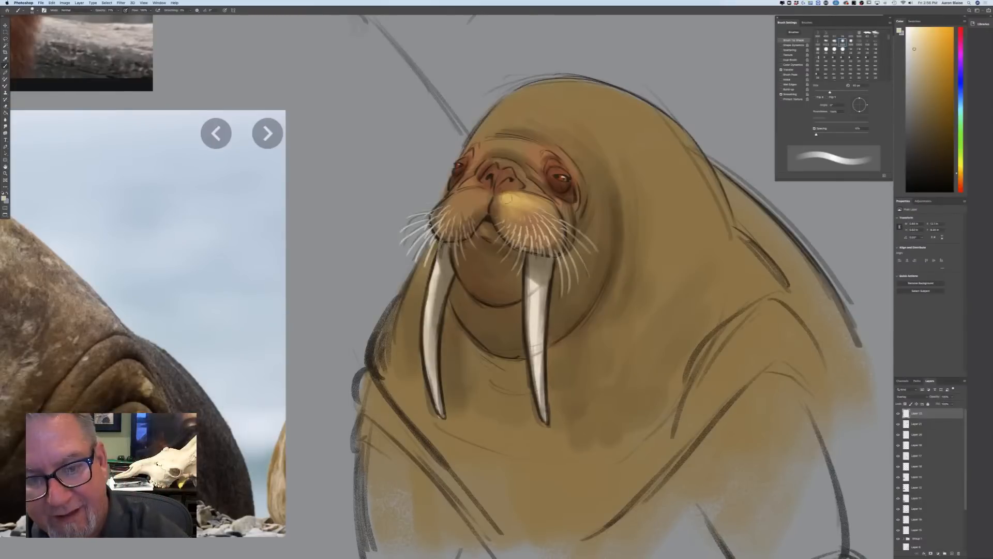
left_click_drag(489, 192, 468, 193)
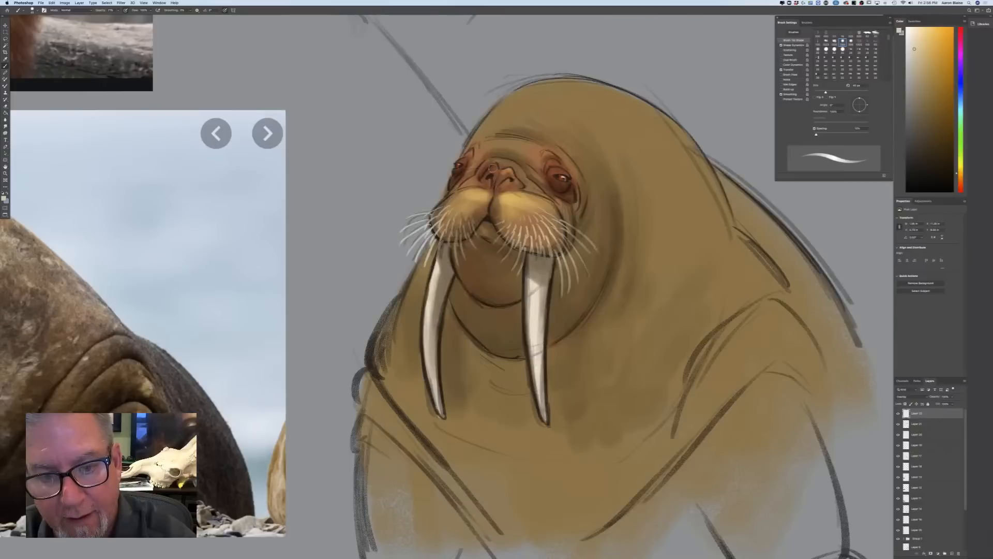
Paint highlights around the nose, above the nearer eye and on the forehead folds, enlarging the brush for the forehead
mouse_move(500, 161)
left_mouse_down()
mouse_move(520, 169)
mouse_move(488, 162)
mouse_move(532, 187)
left_mouse_up()
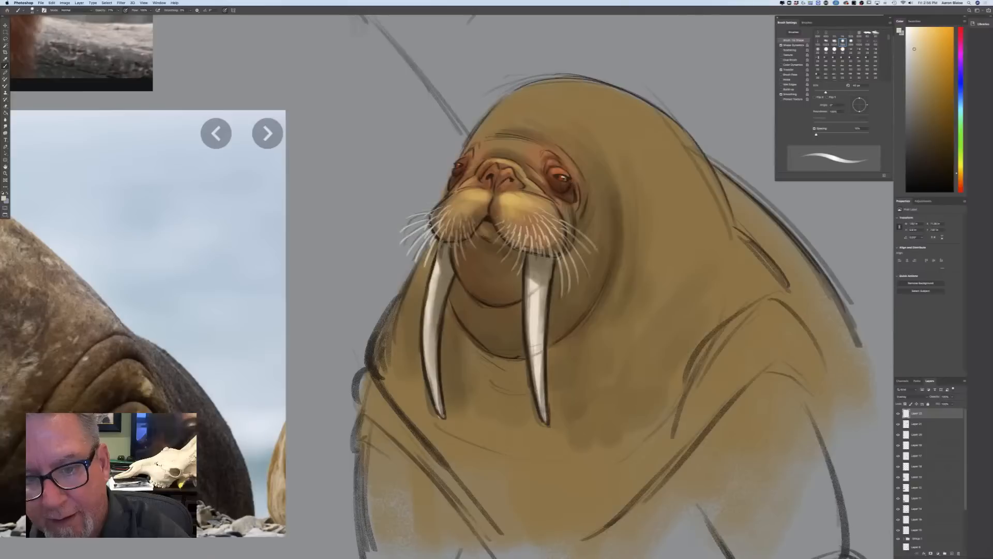
left_click_drag(551, 161, 567, 172)
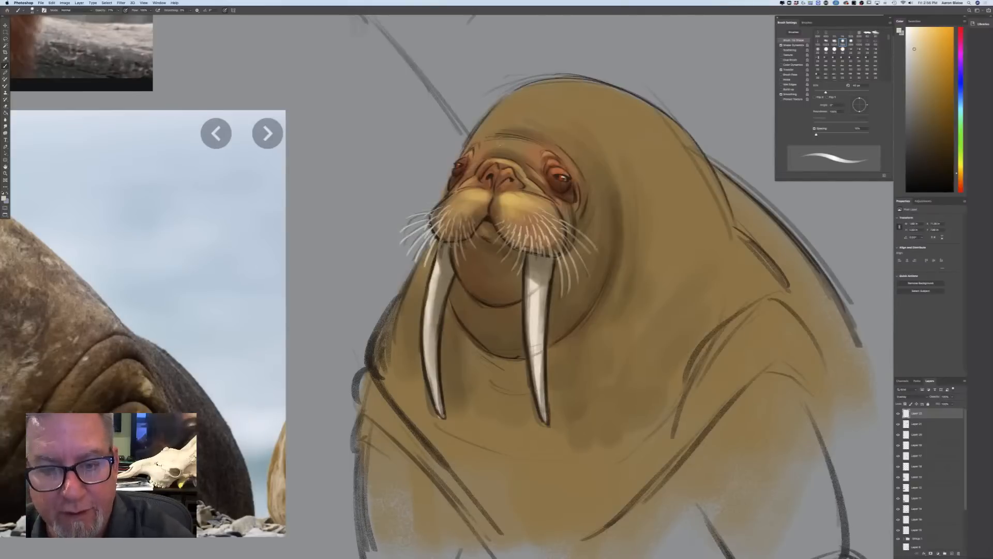
key("bracketright")
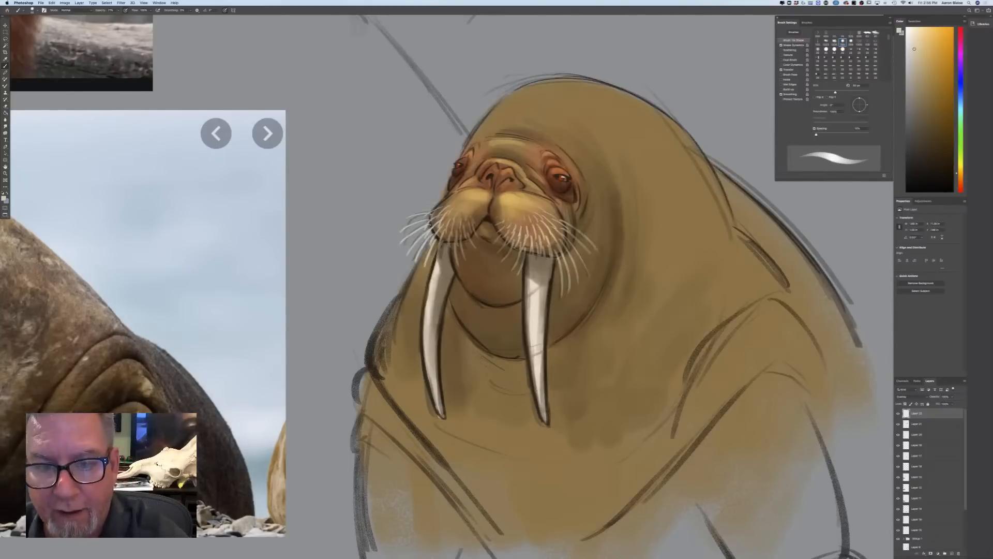
left_click_drag(517, 122, 552, 133)
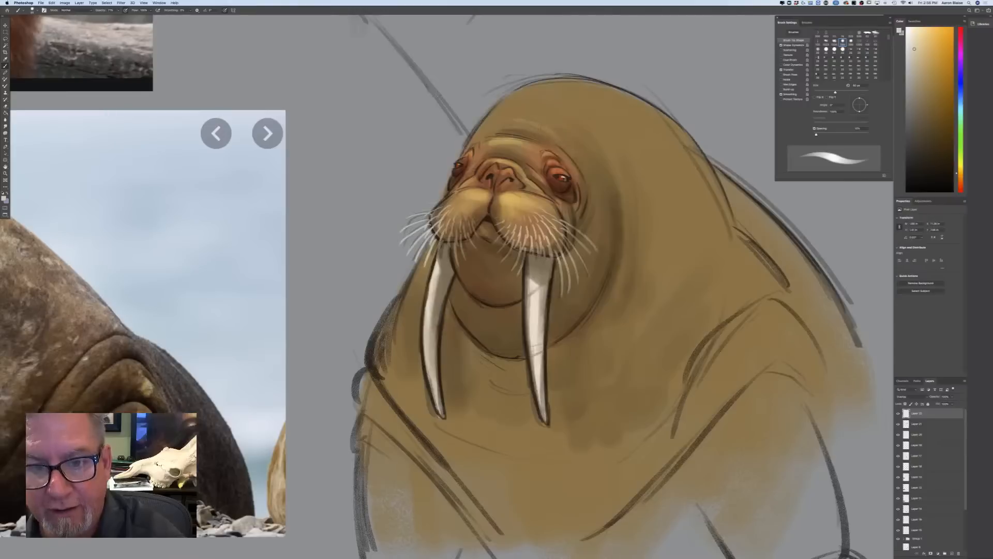
With a larger brush, highlight the crown, the side of the neck, the farther side of the body and the nearer shoulder folds
key("bracketright")
key("bracketright")
key("bracketright")
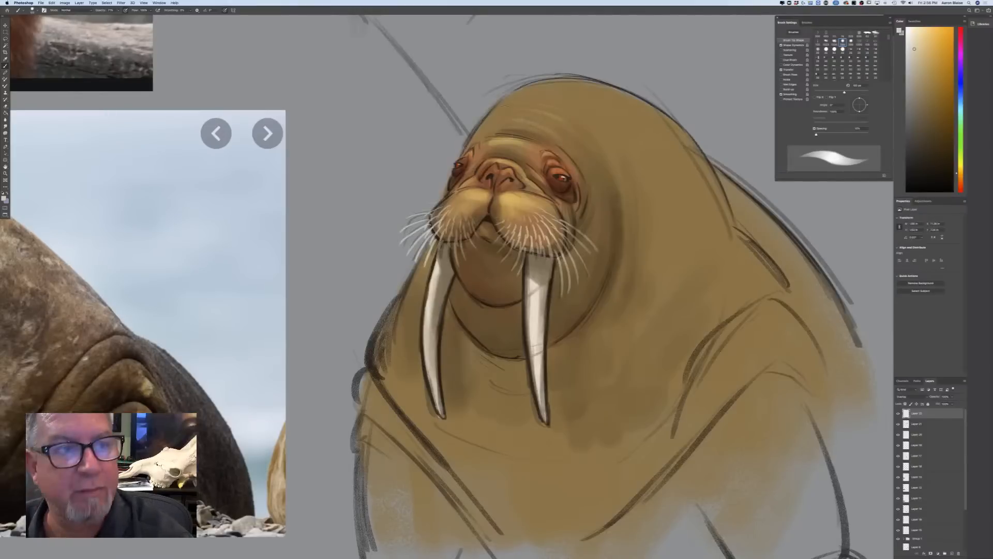
left_click(225, 11)
key("bracketleft")
key("bracketleft")
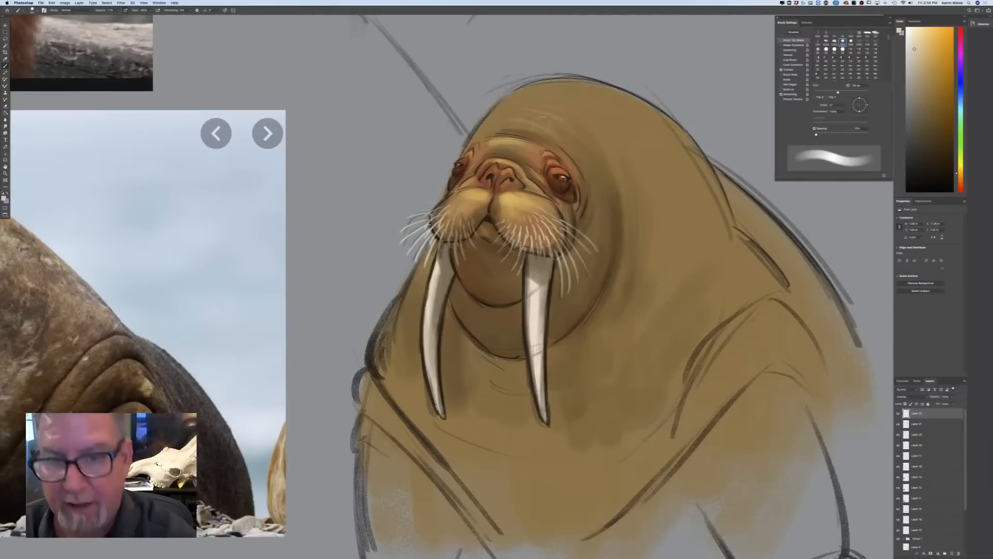
mouse_move(529, 108)
left_mouse_down()
mouse_move(606, 101)
mouse_move(567, 85)
mouse_move(689, 146)
mouse_move(548, 106)
mouse_move(516, 108)
mouse_move(625, 160)
mouse_move(650, 227)
left_mouse_up()
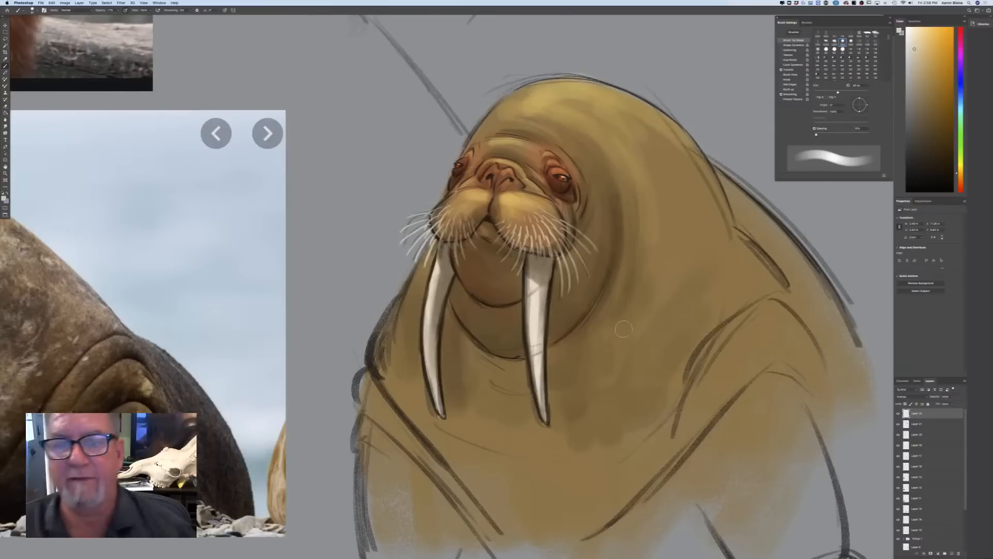
left_click_drag(529, 94, 484, 130)
mouse_move(427, 244)
left_mouse_down()
mouse_move(410, 381)
mouse_move(455, 463)
left_mouse_up()
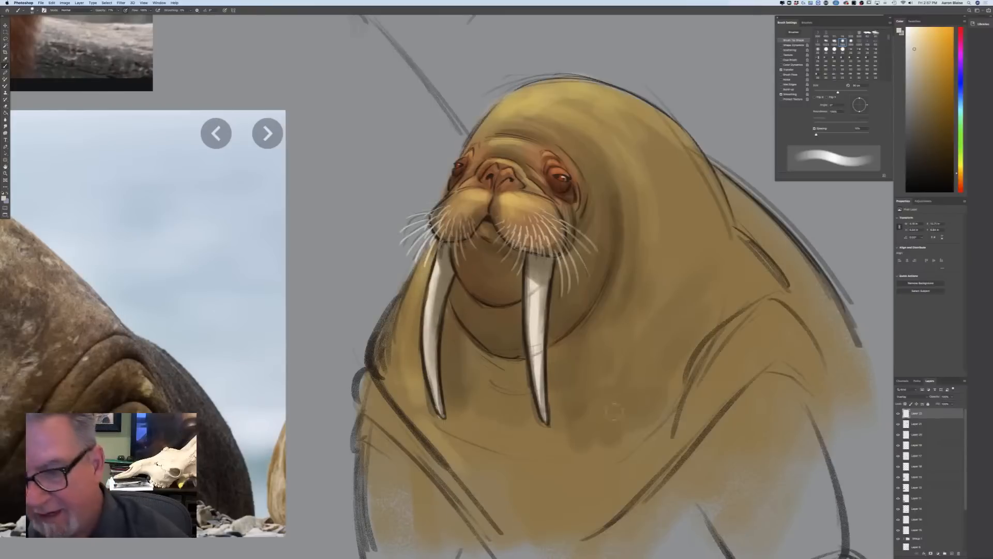
mouse_move(759, 272)
left_mouse_down()
mouse_move(718, 294)
mouse_move(672, 365)
left_mouse_up()
left_click_drag(775, 306, 705, 371)
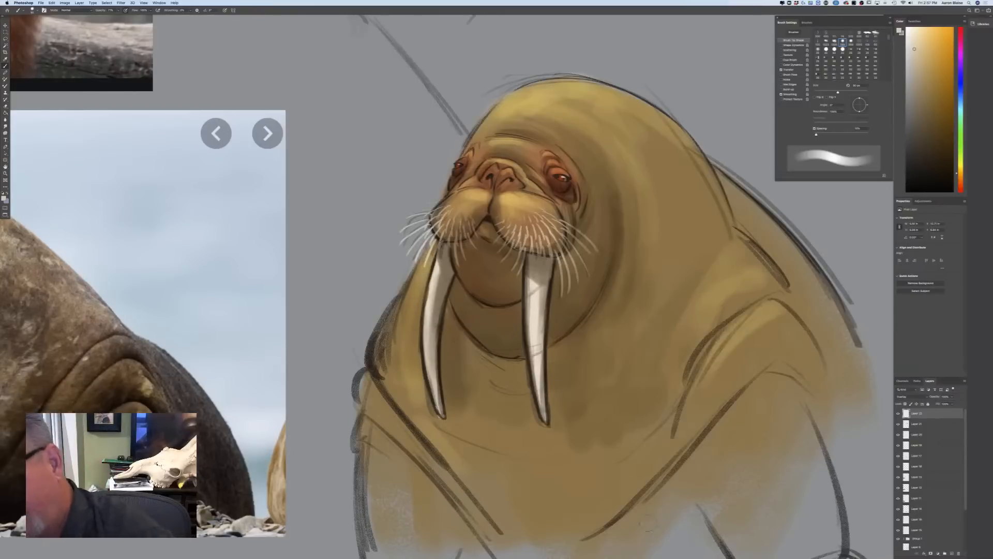
Enlarge the brush further and highlight the rear of the walrus's neck and the outer edge of its back
key("super+minus")
key("super+minus")
key("super+minus")
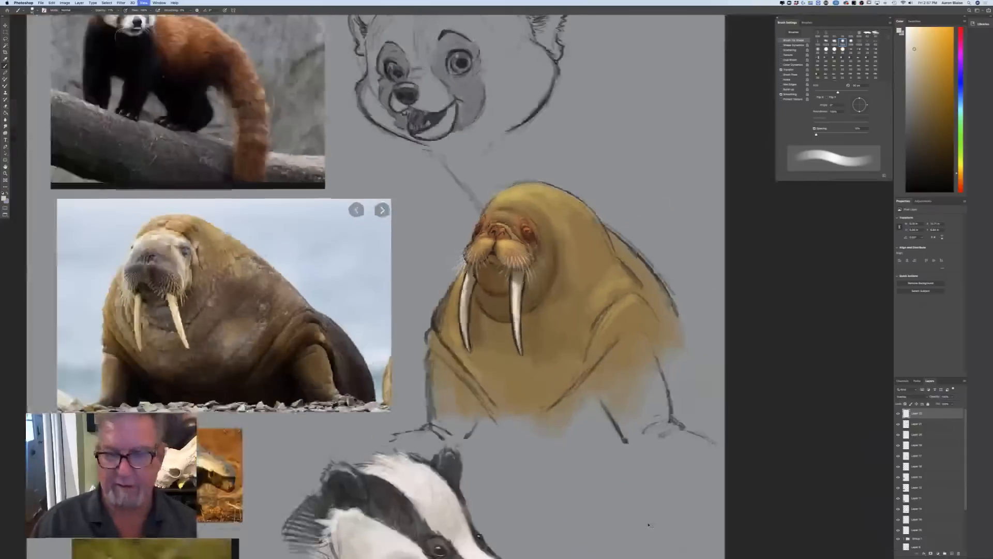
key("super+plus")
key("super+plus")
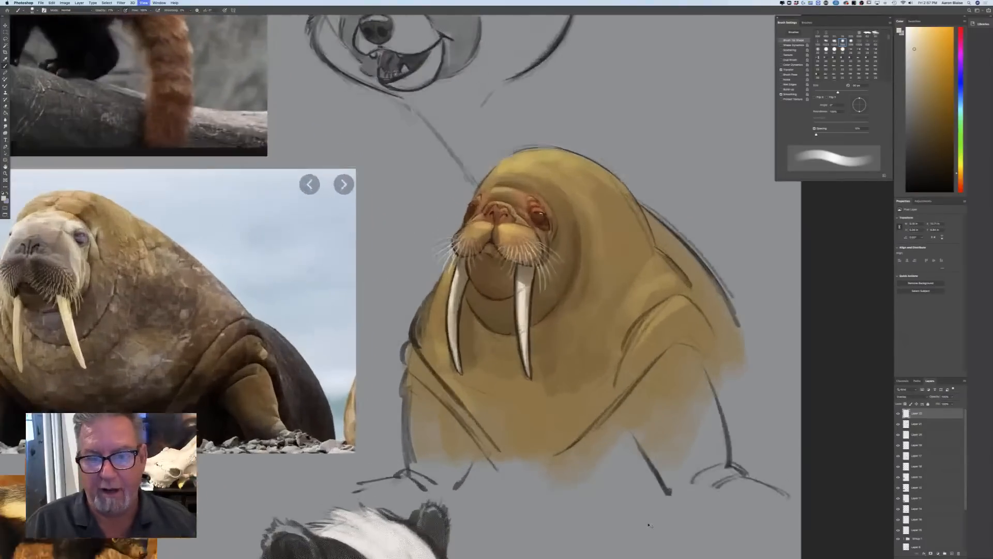
key("bracketright")
key("bracketright")
key("bracketright")
key("bracketright")
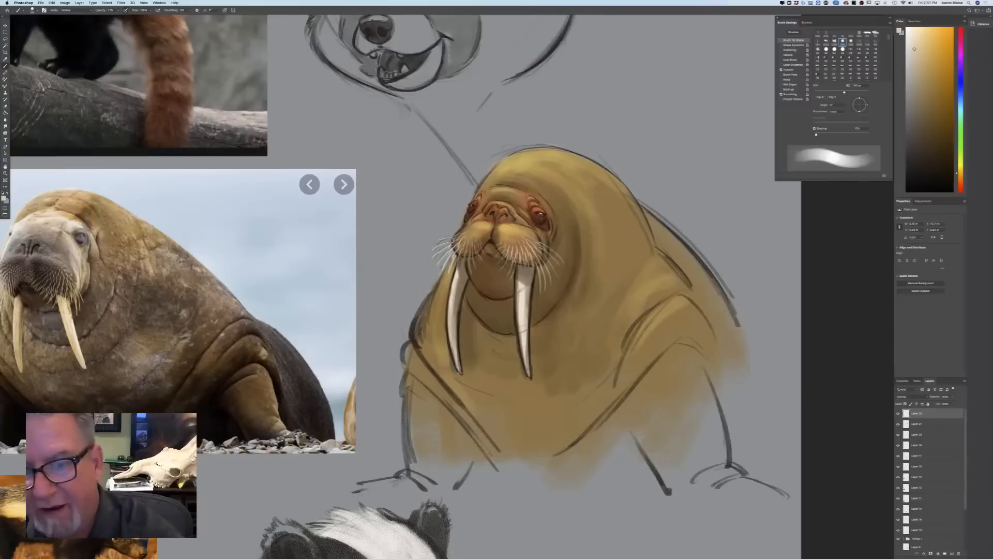
left_click_drag(587, 176, 633, 254)
left_click_drag(631, 211, 736, 333)
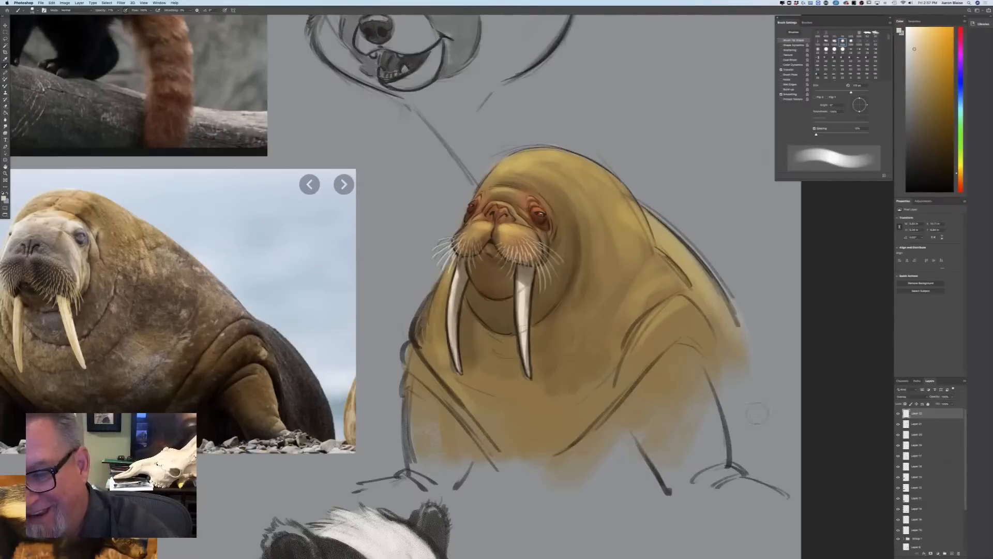
Review the whole page of studies, then examine both badger heads and their reference photos up close
key("super+minus")
key("super+minus")
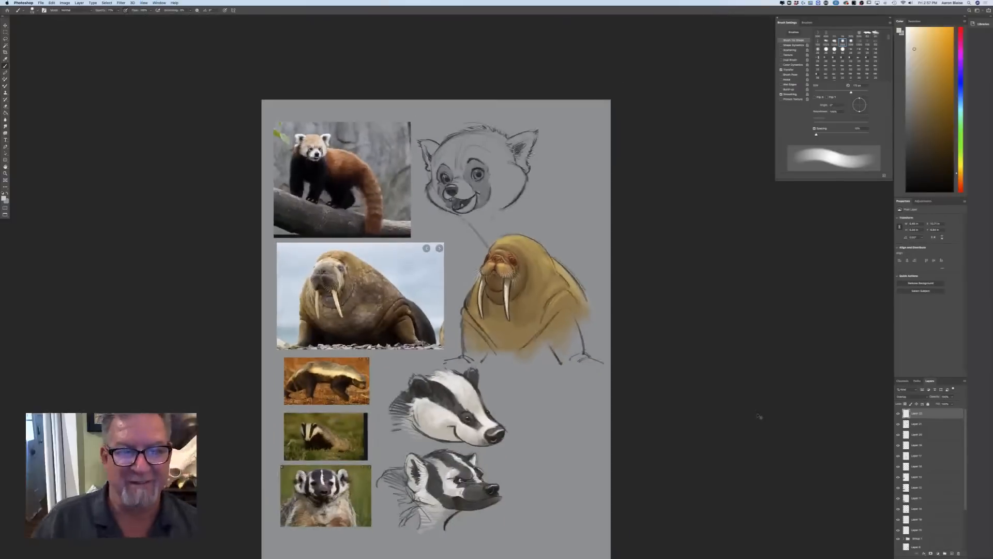
key("super+equal")
left_click_drag(143, 370, 213, 283)
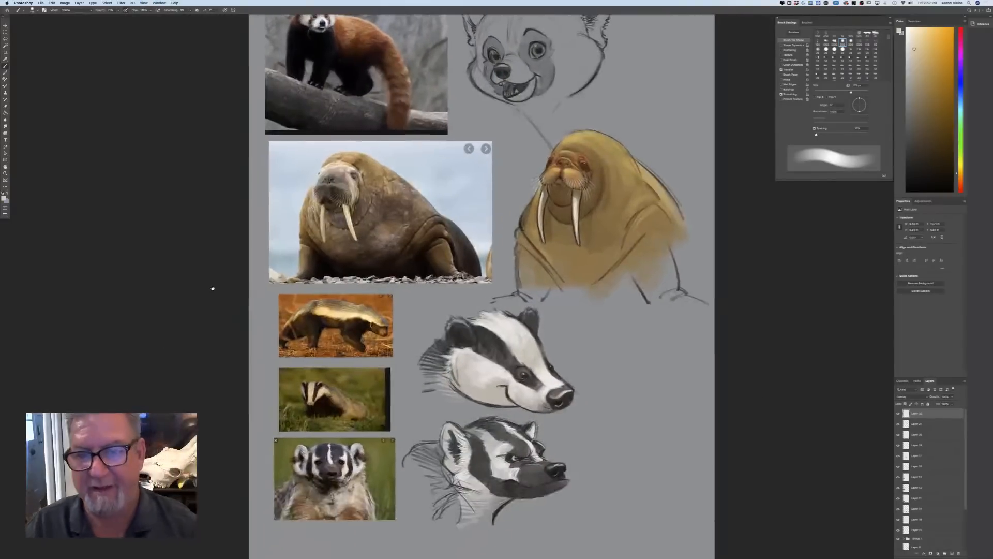
scroll(204, 340, "down", 3)
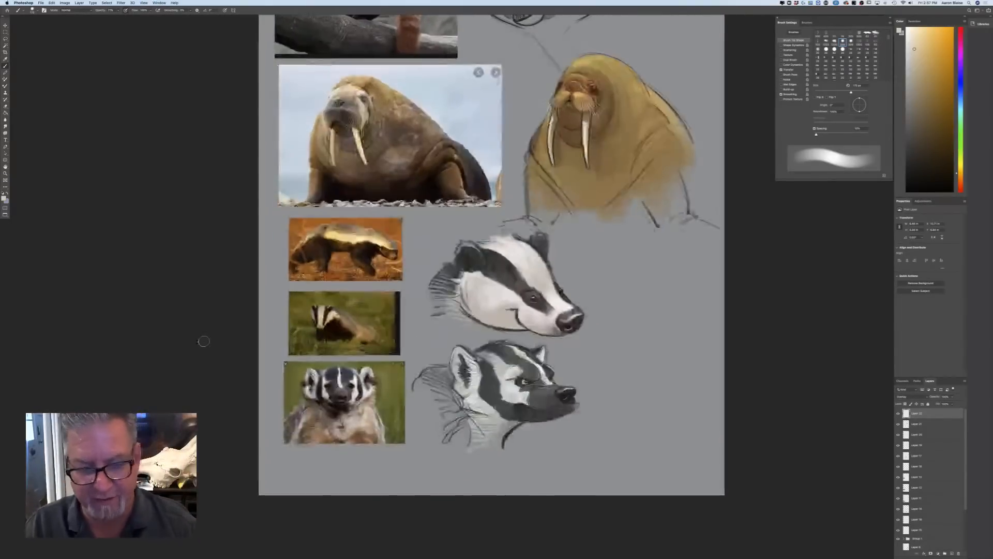
key("super+equal")
key("super+equal")
key("super+equal")
left_click_drag(204, 342, 184, 61)
key("super+minus")
key("super+minus")
key("super+minus")
key("super+minus")
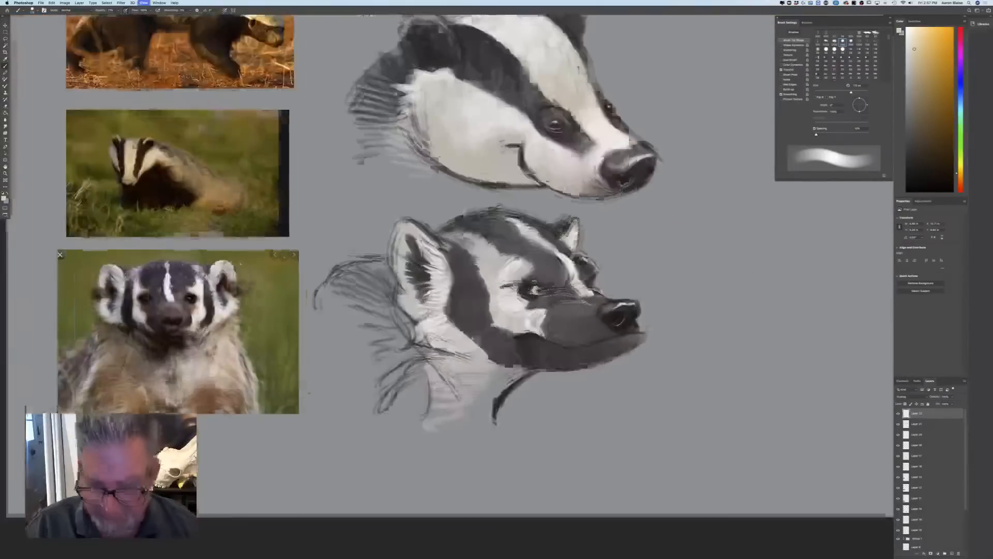
key("super+equal")
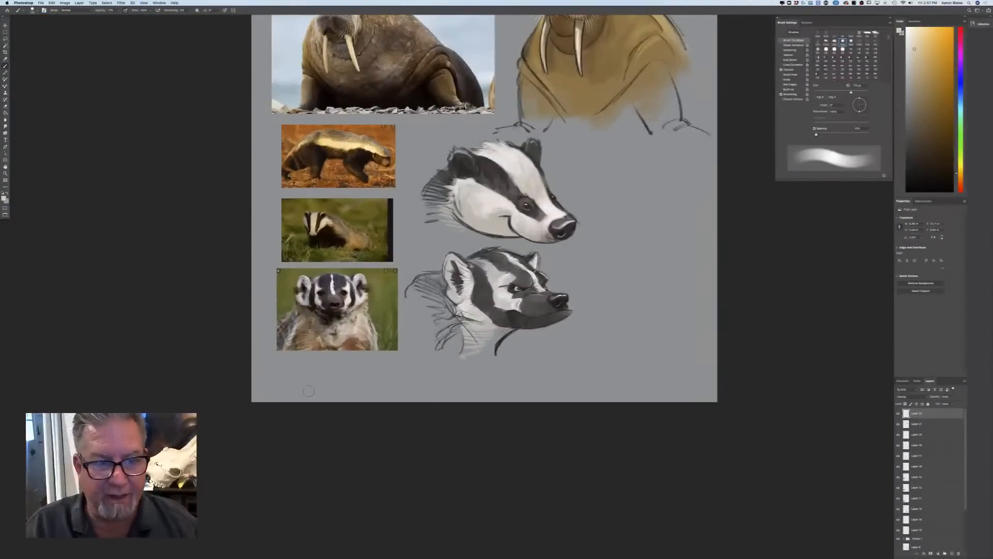
key("super+equal")
key("super+equal")
key("super+equal")
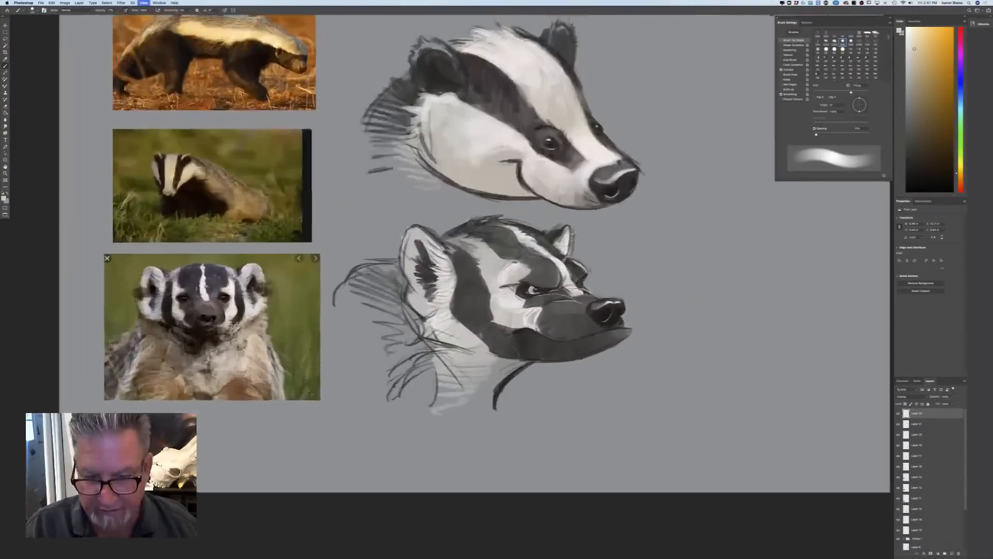
key("super+minus")
key("super+minus")
key("super+minus")
key("super+minus")
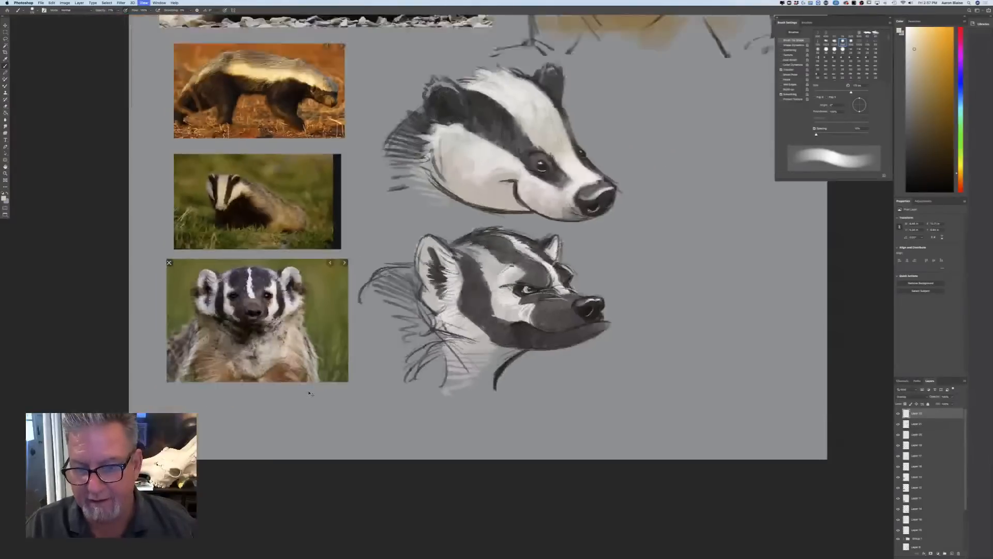
key("super+equal")
key("super+equal")
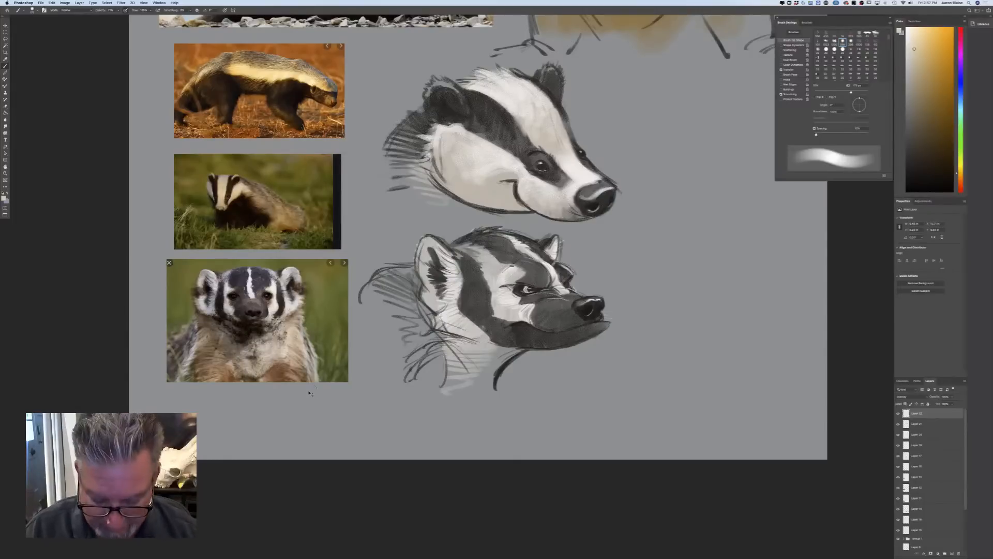
View the entire page of studies at a small size on a black full-screen background without the interface
key("super+minus")
key("super+minus")
key("super+minus")
key("f")
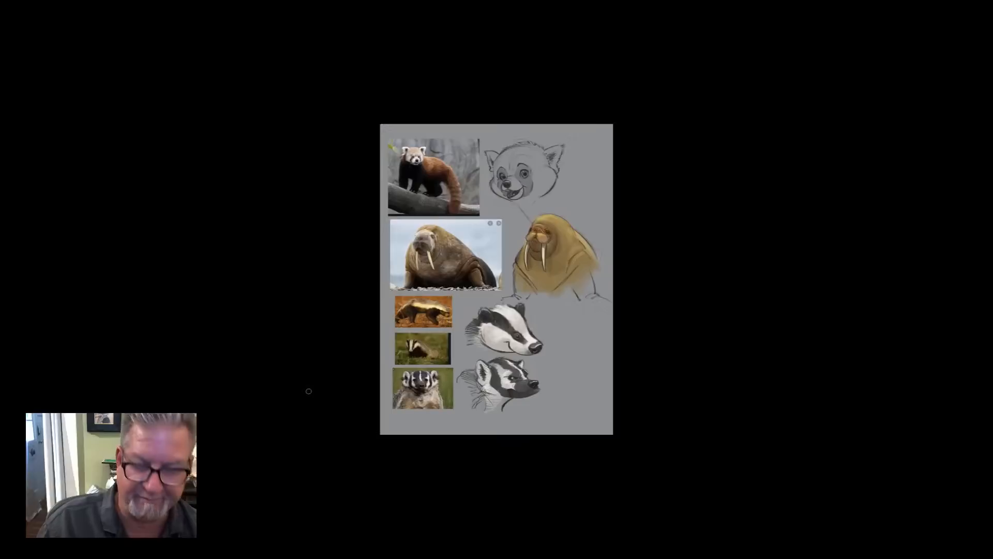
key("f")
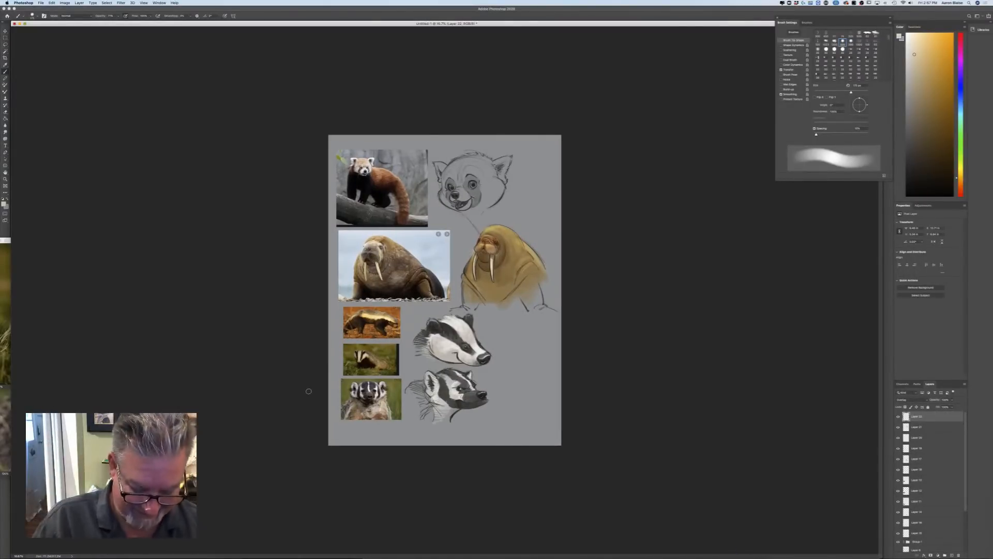
key("f")
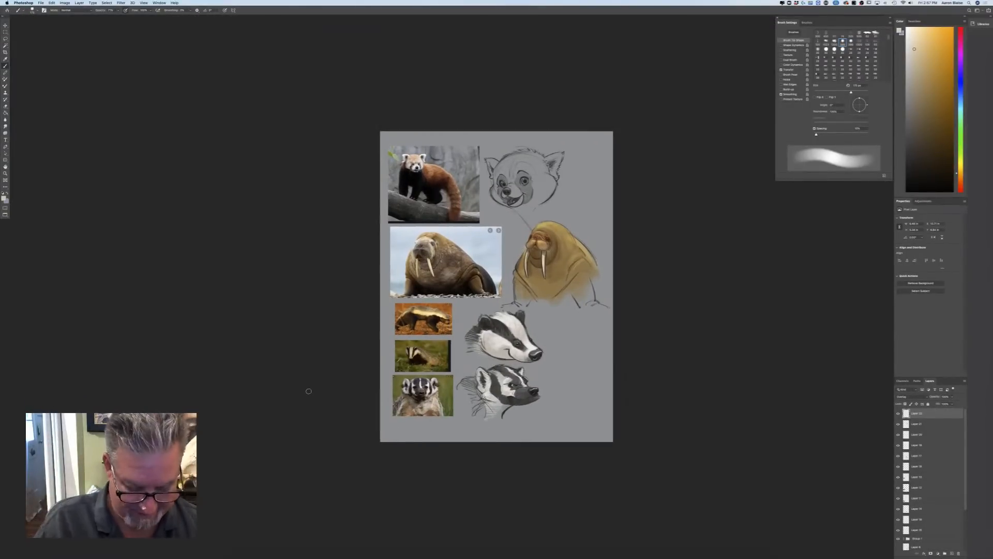
key("f")
key("super+minus")
key("super+minus")
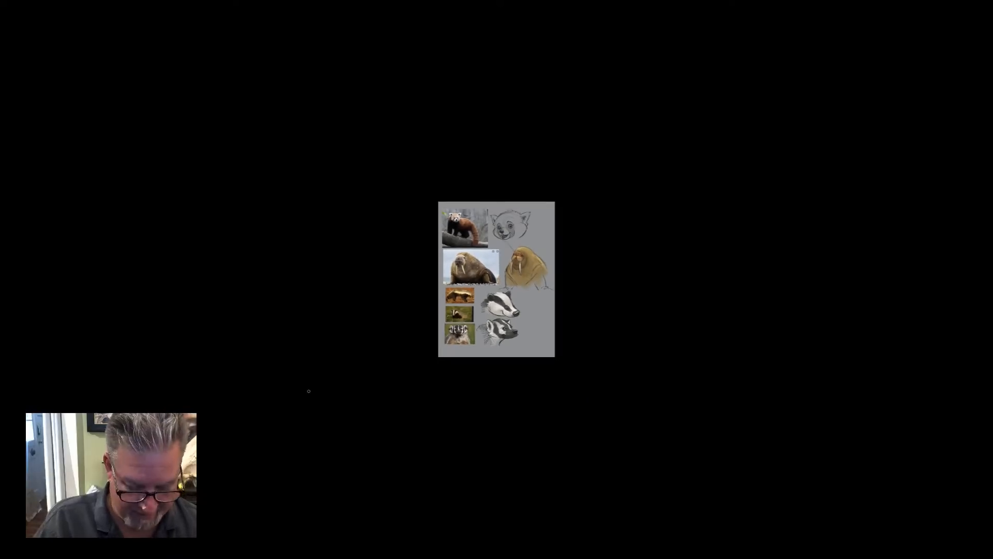
Restore the windowed workspace, enlarge the walrus and badger page, and arrange it side by side with the chimpanzee page
key("f")
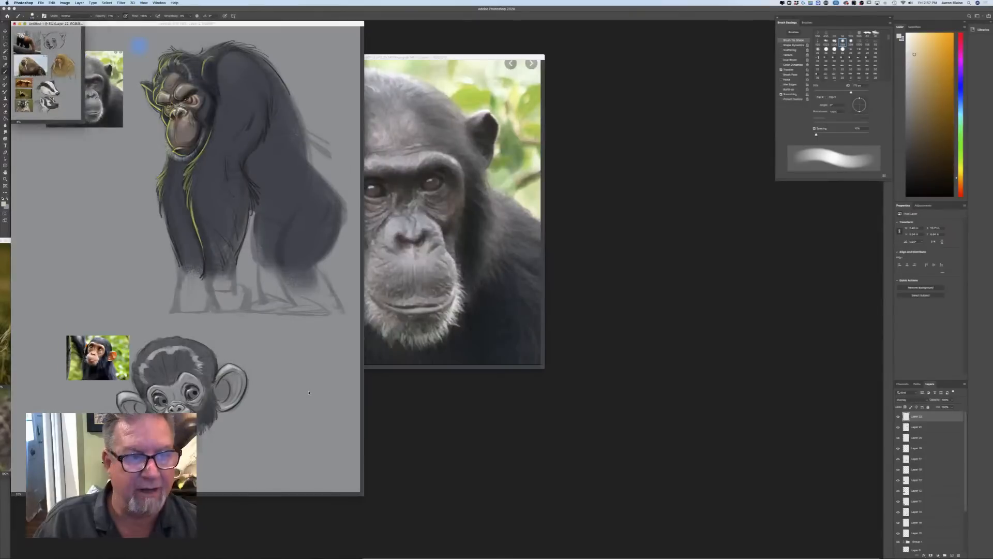
key("super+plus")
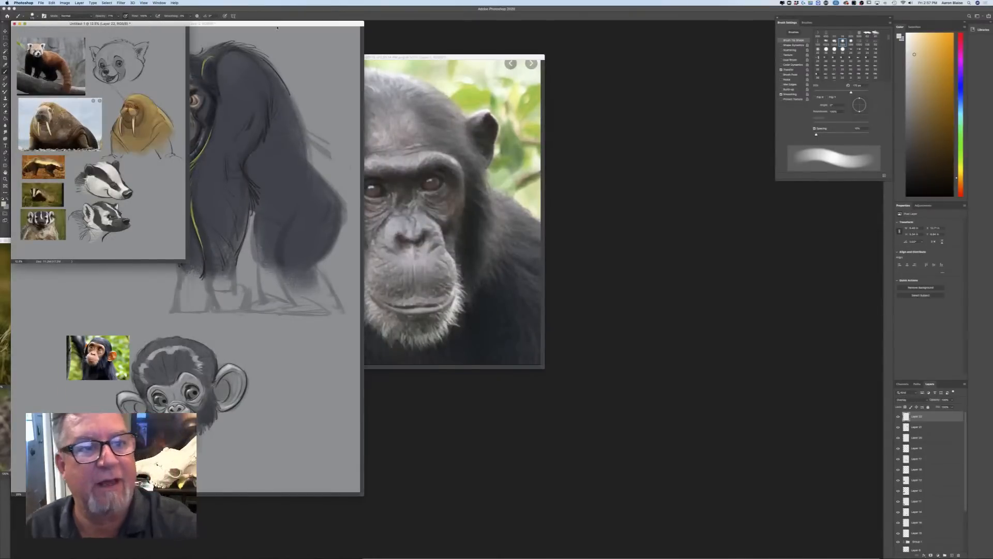
mouse_move(277, 27)
left_mouse_down()
mouse_move(339, 49)
mouse_move(570, 50)
left_mouse_up()
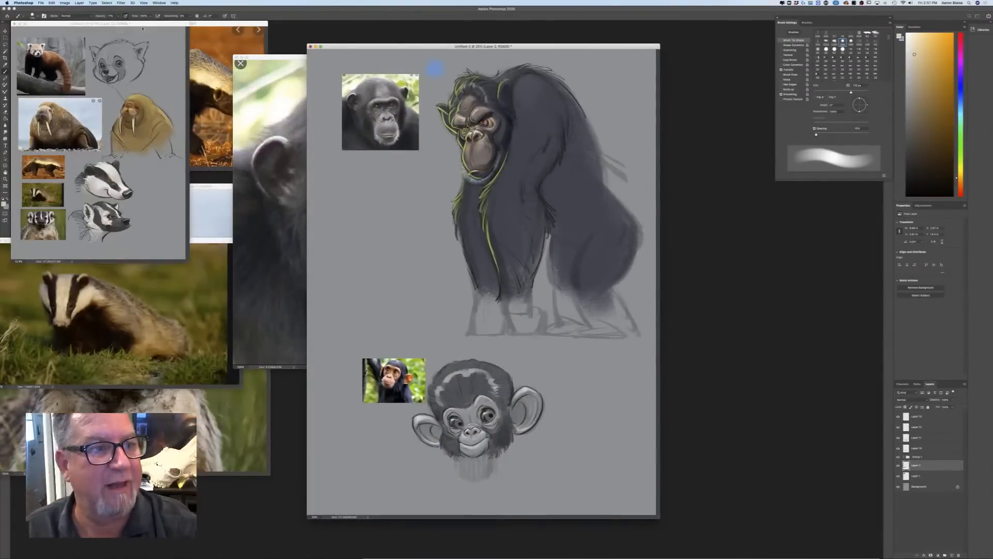
left_click_drag(143, 26, 284, 127)
key("super+plus")
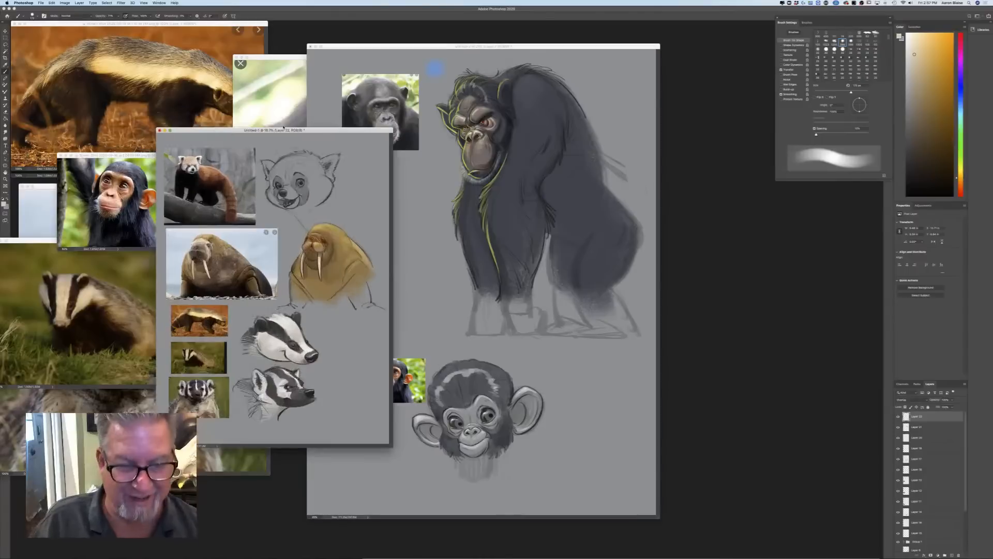
left_click_drag(283, 84, 208, 14)
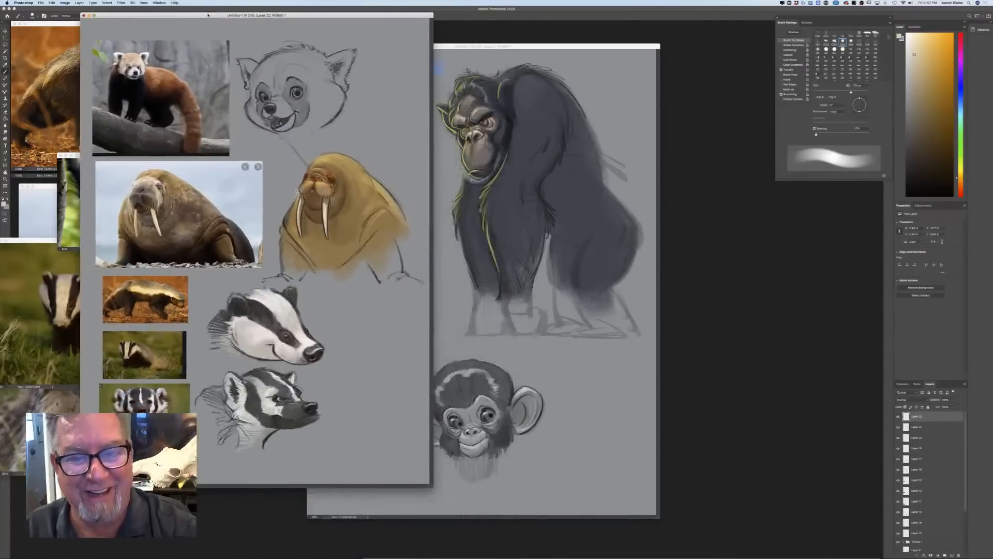
left_click_drag(475, 46, 577, 18)
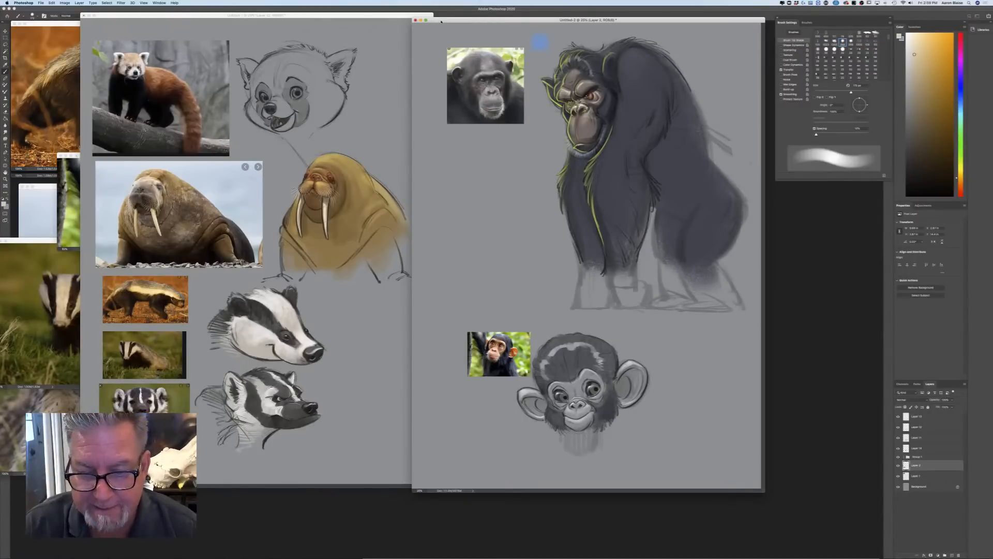
Select the four layers above the group and move the baby chimp head up into the empty area beside the large chimpanzee's arm
key("super+equal")
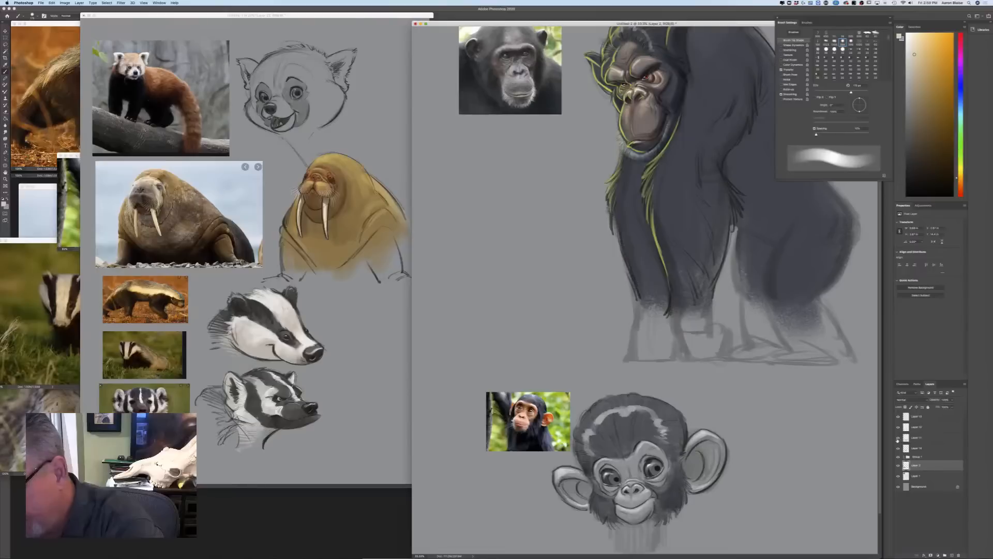
left_click(911, 448)
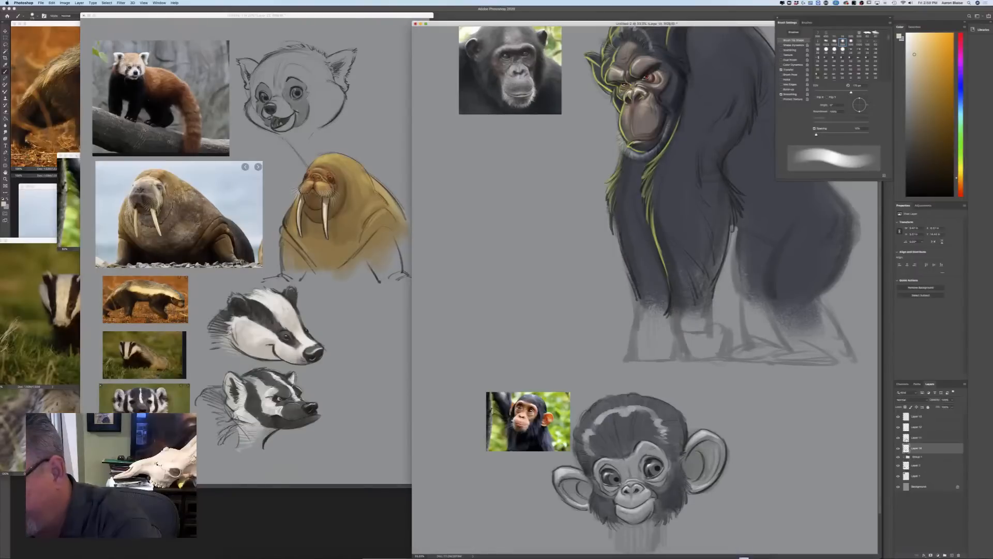
left_click(912, 417, "shift")
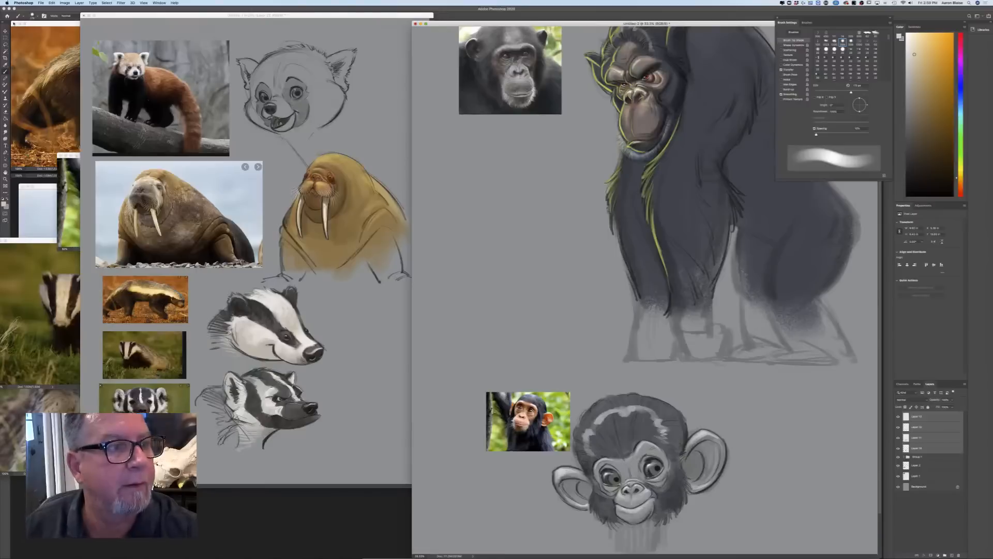
key("v")
mouse_move(591, 476)
left_mouse_down()
mouse_move(600, 447)
mouse_move(478, 286)
mouse_move(474, 218)
mouse_move(466, 262)
left_mouse_up()
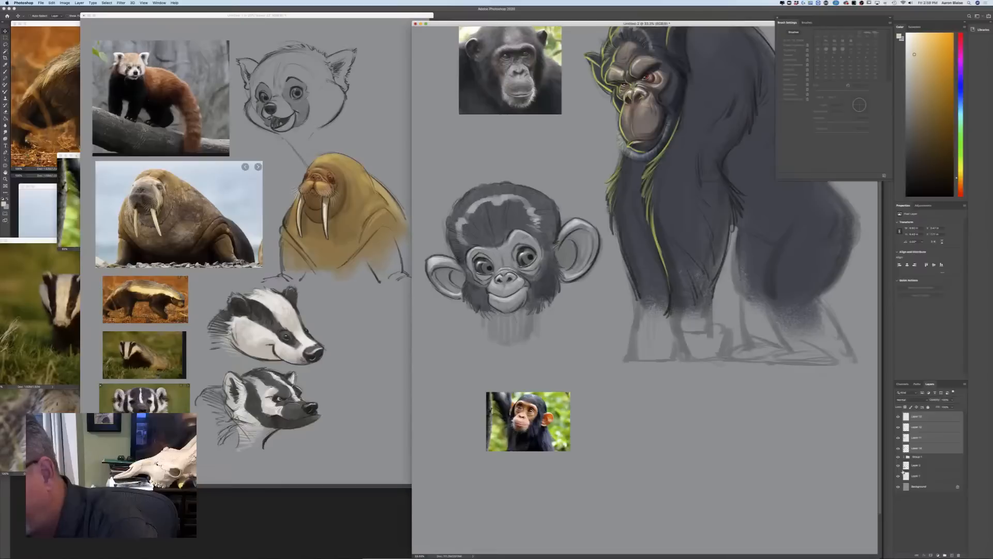
Select the baby chimp reference photo's layer and move the photo up closer beneath the baby chimp head
left_click(914, 467)
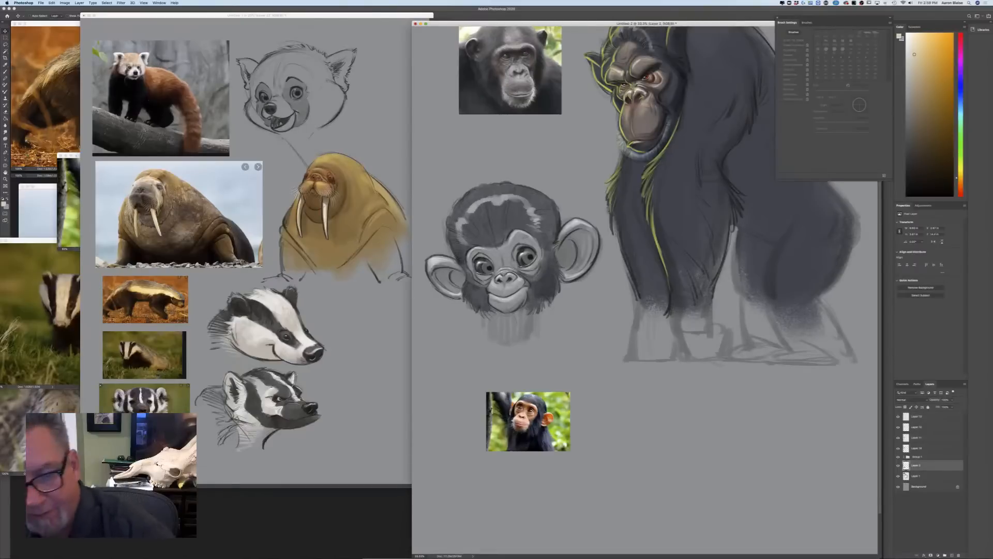
left_click_drag(471, 405, 448, 373)
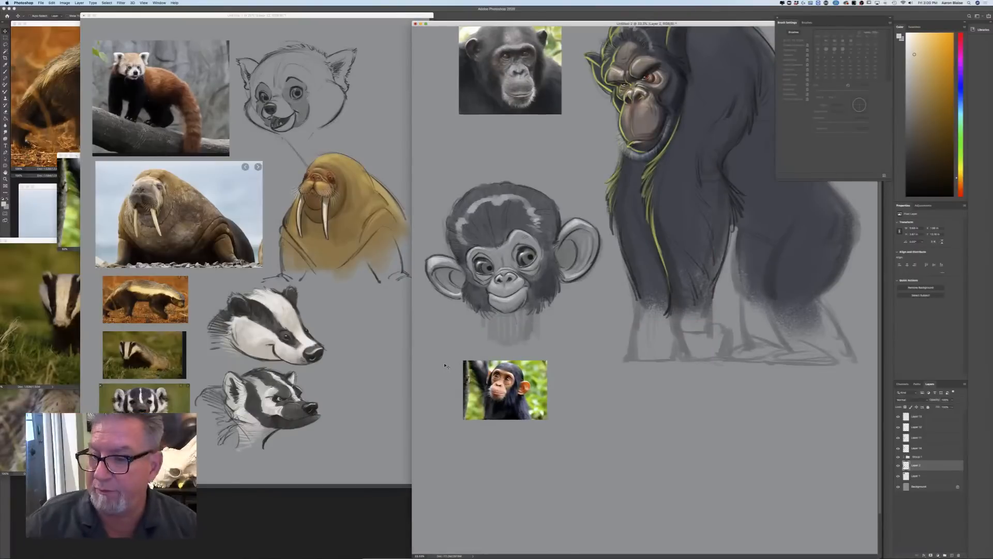
scroll(615, 409, "up", 3)
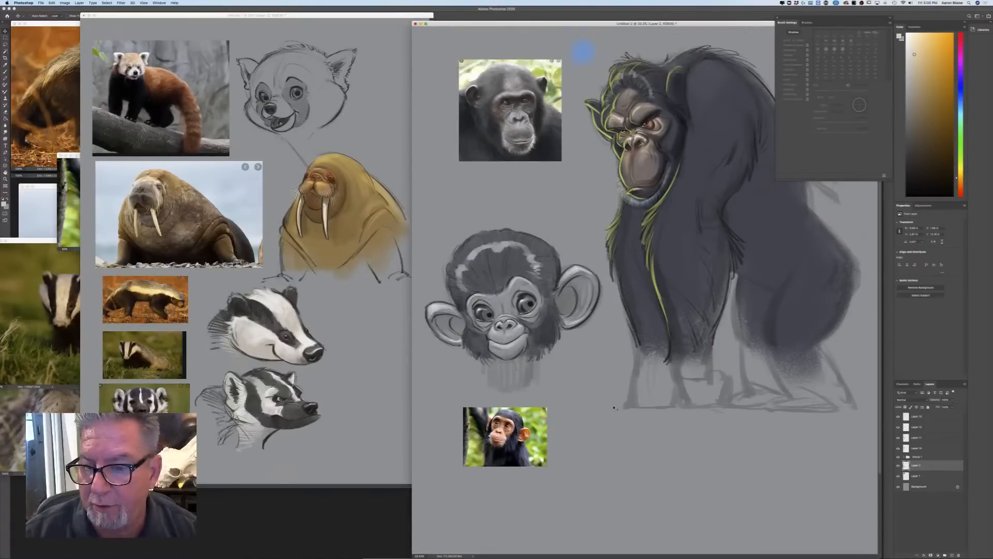